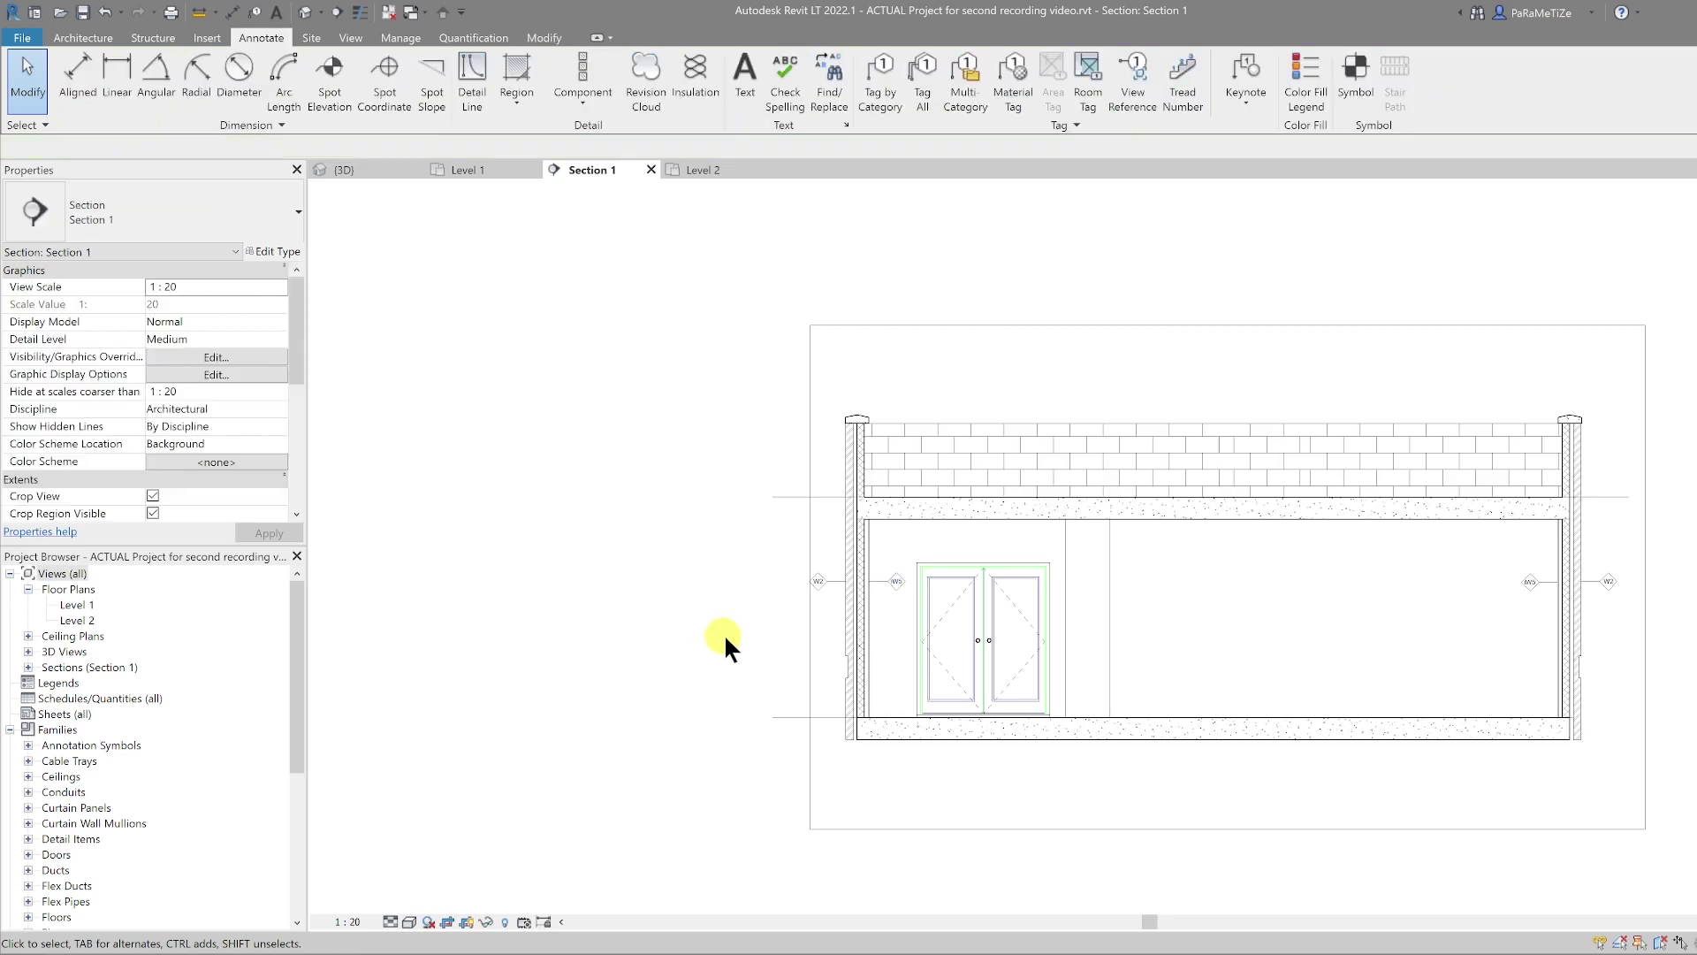
Start placing a detail component in Section 1 beside the exterior wall and agree to load a Detail Items family
middle_click_drag(723, 633, 619, 578)
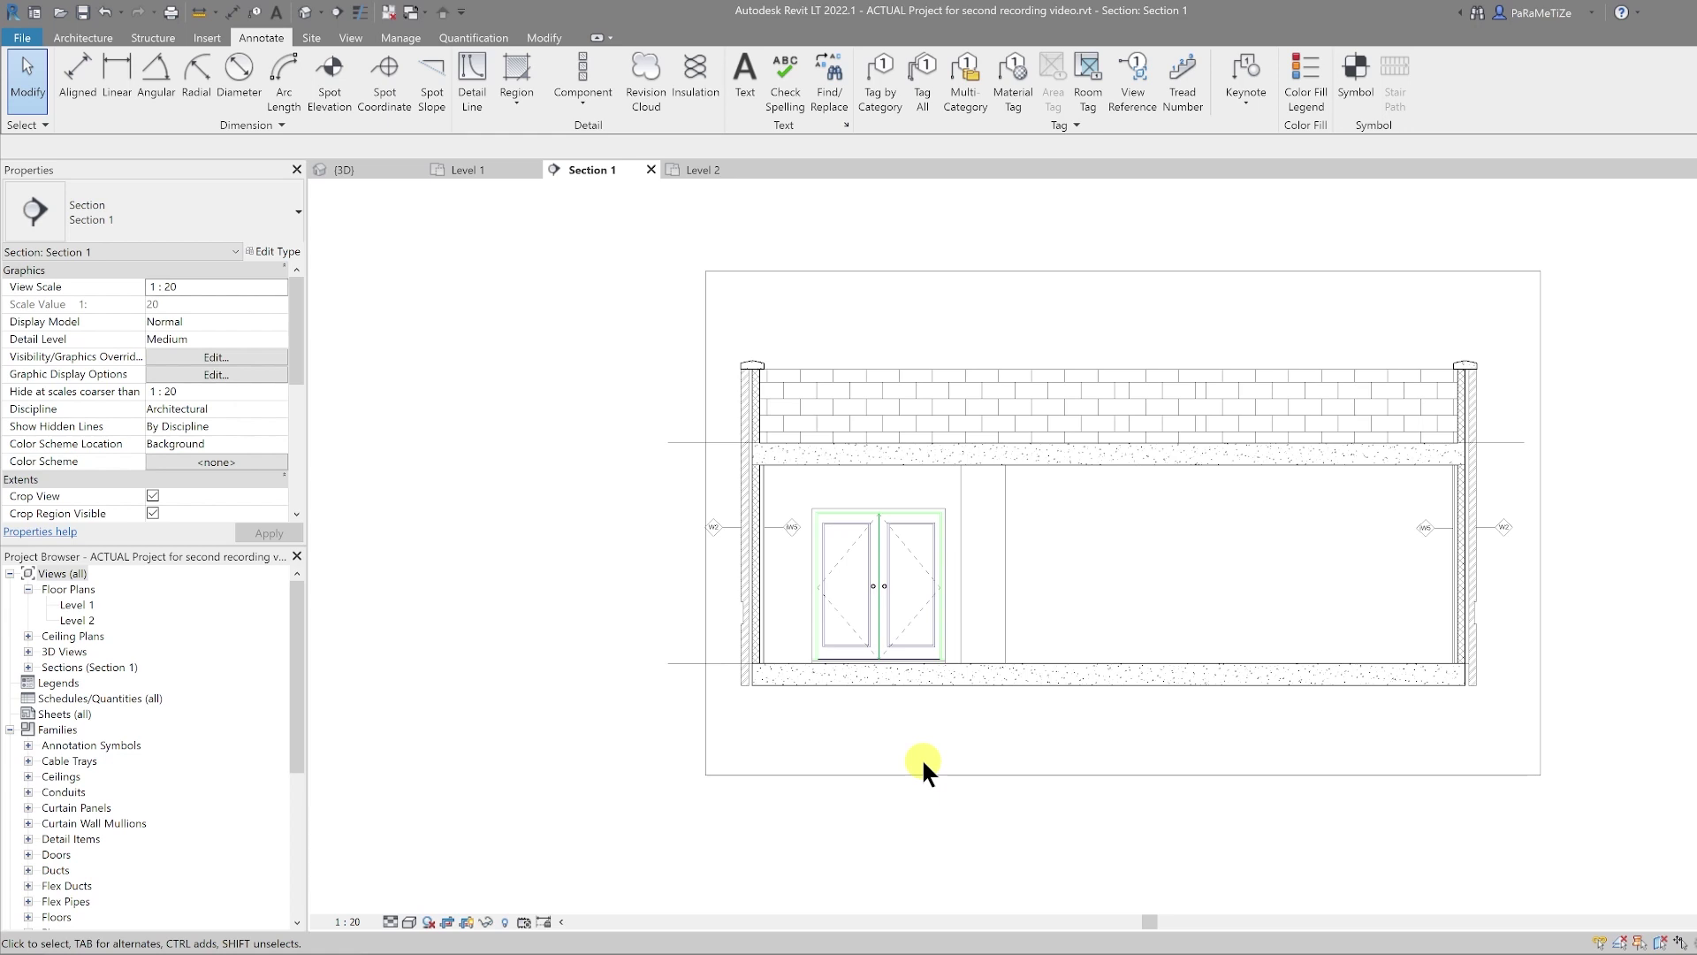
scroll(716, 561, "up", 2)
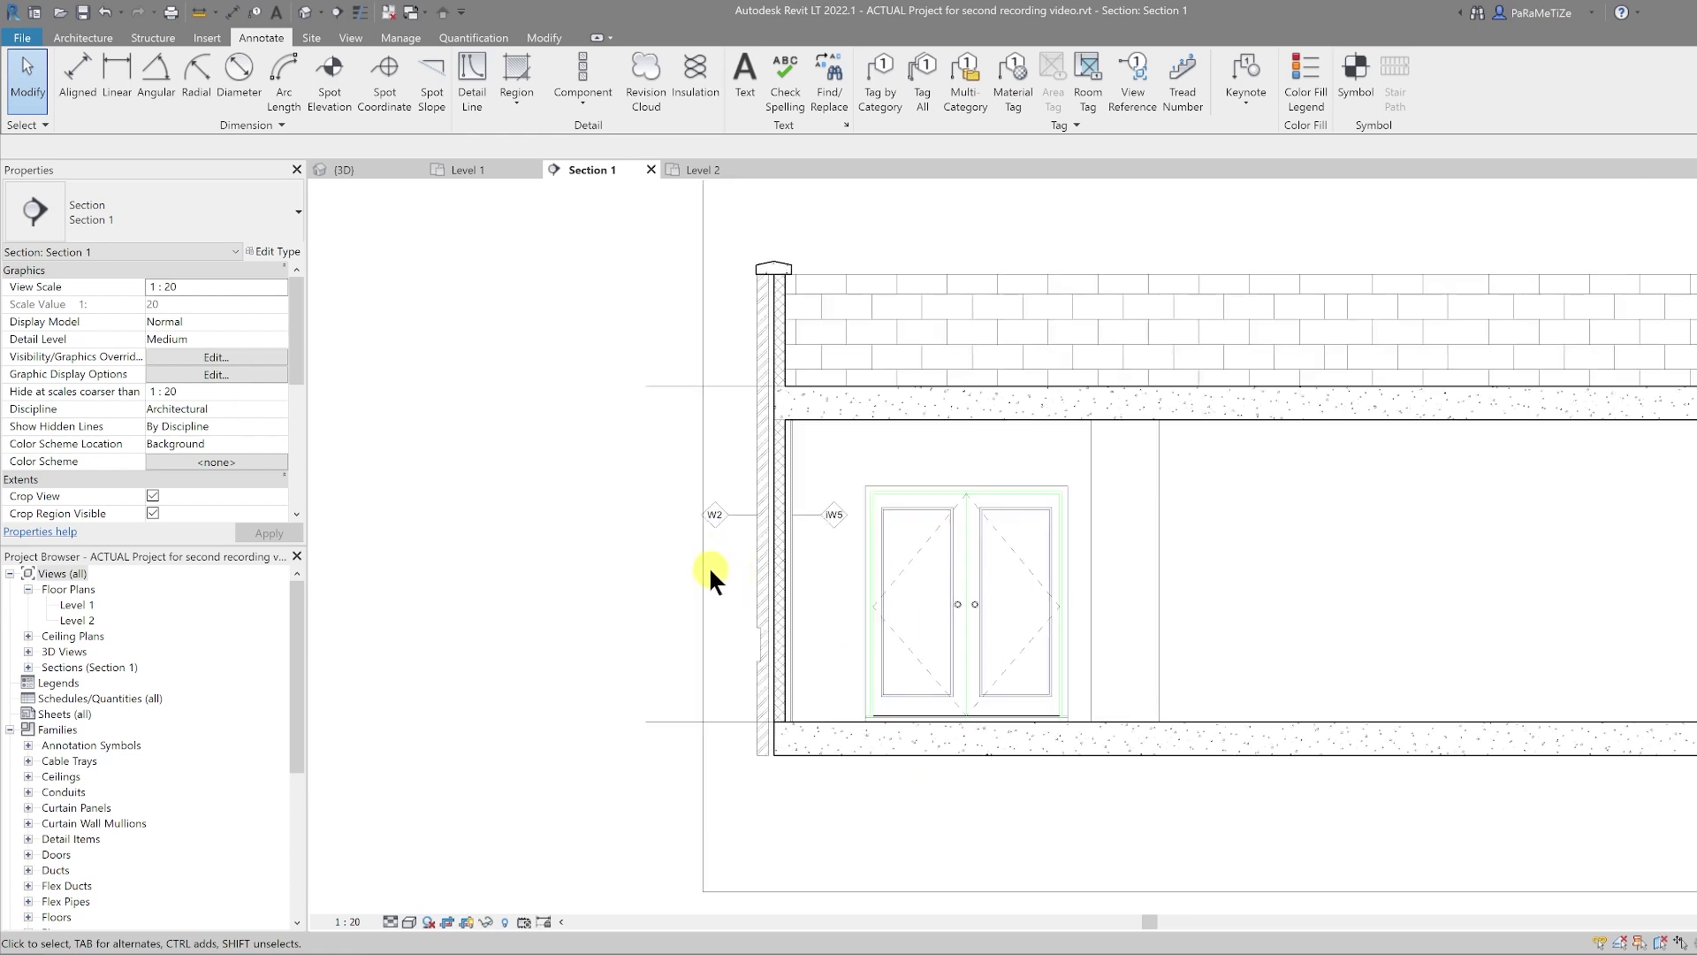
scroll(709, 571, "down", 1)
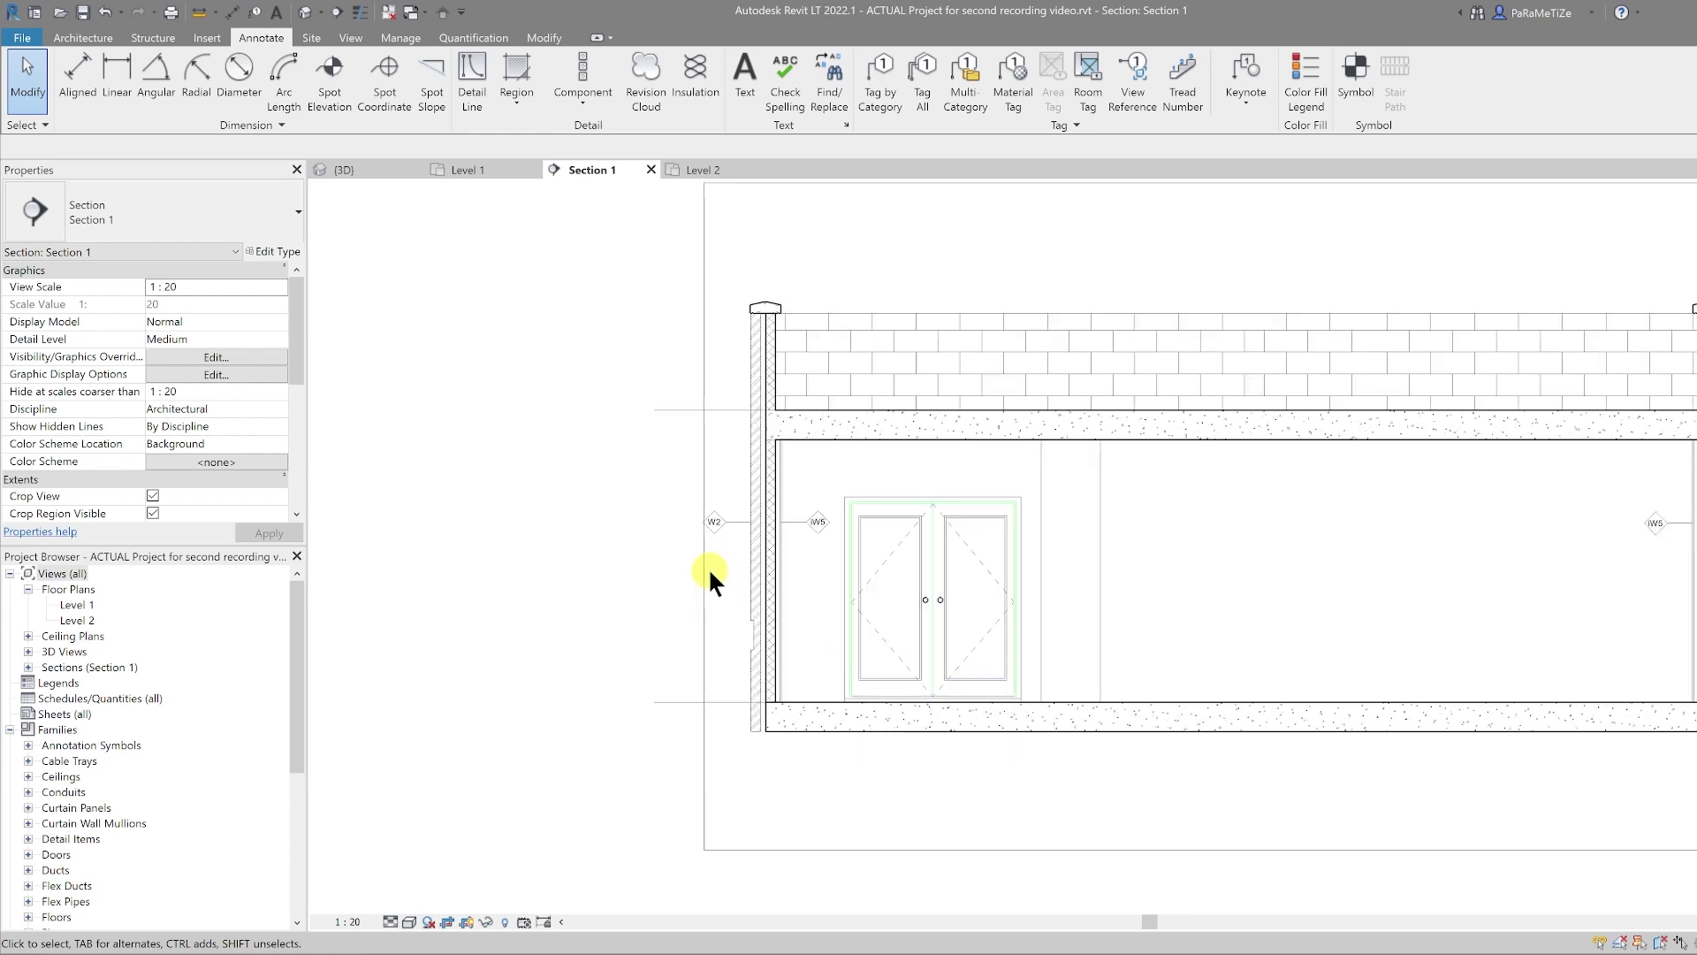
scroll(710, 584, "up", 4)
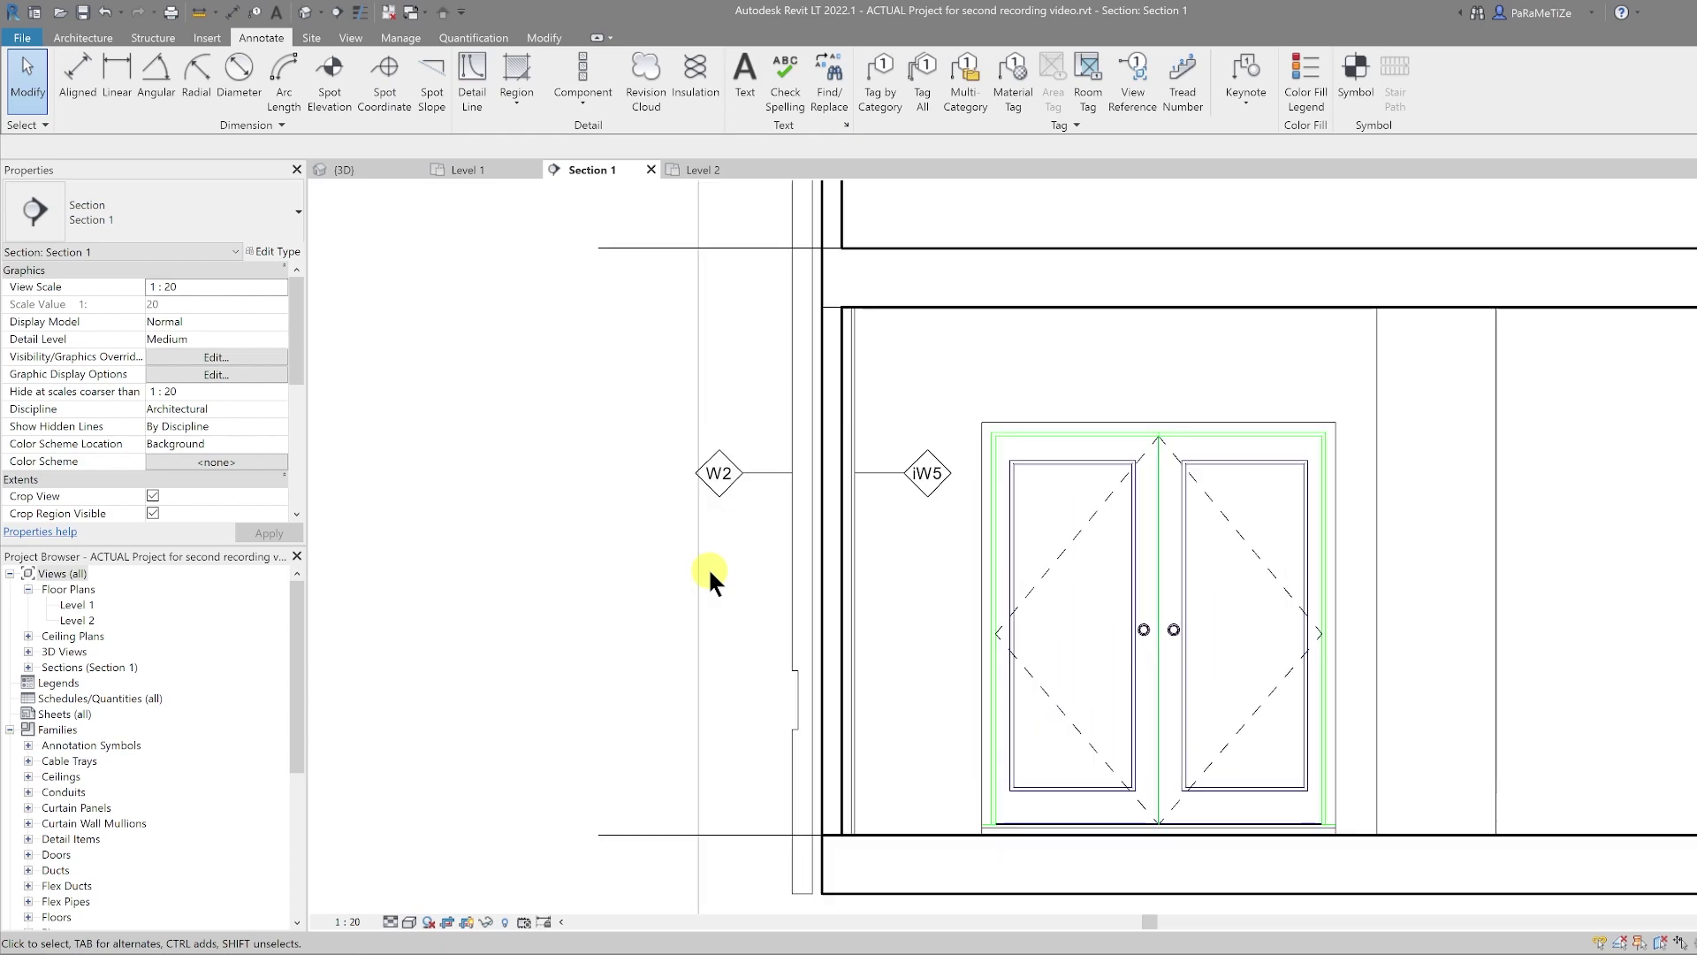
middle_click_drag(710, 571, 806, 509)
scroll(806, 509, "up", 3)
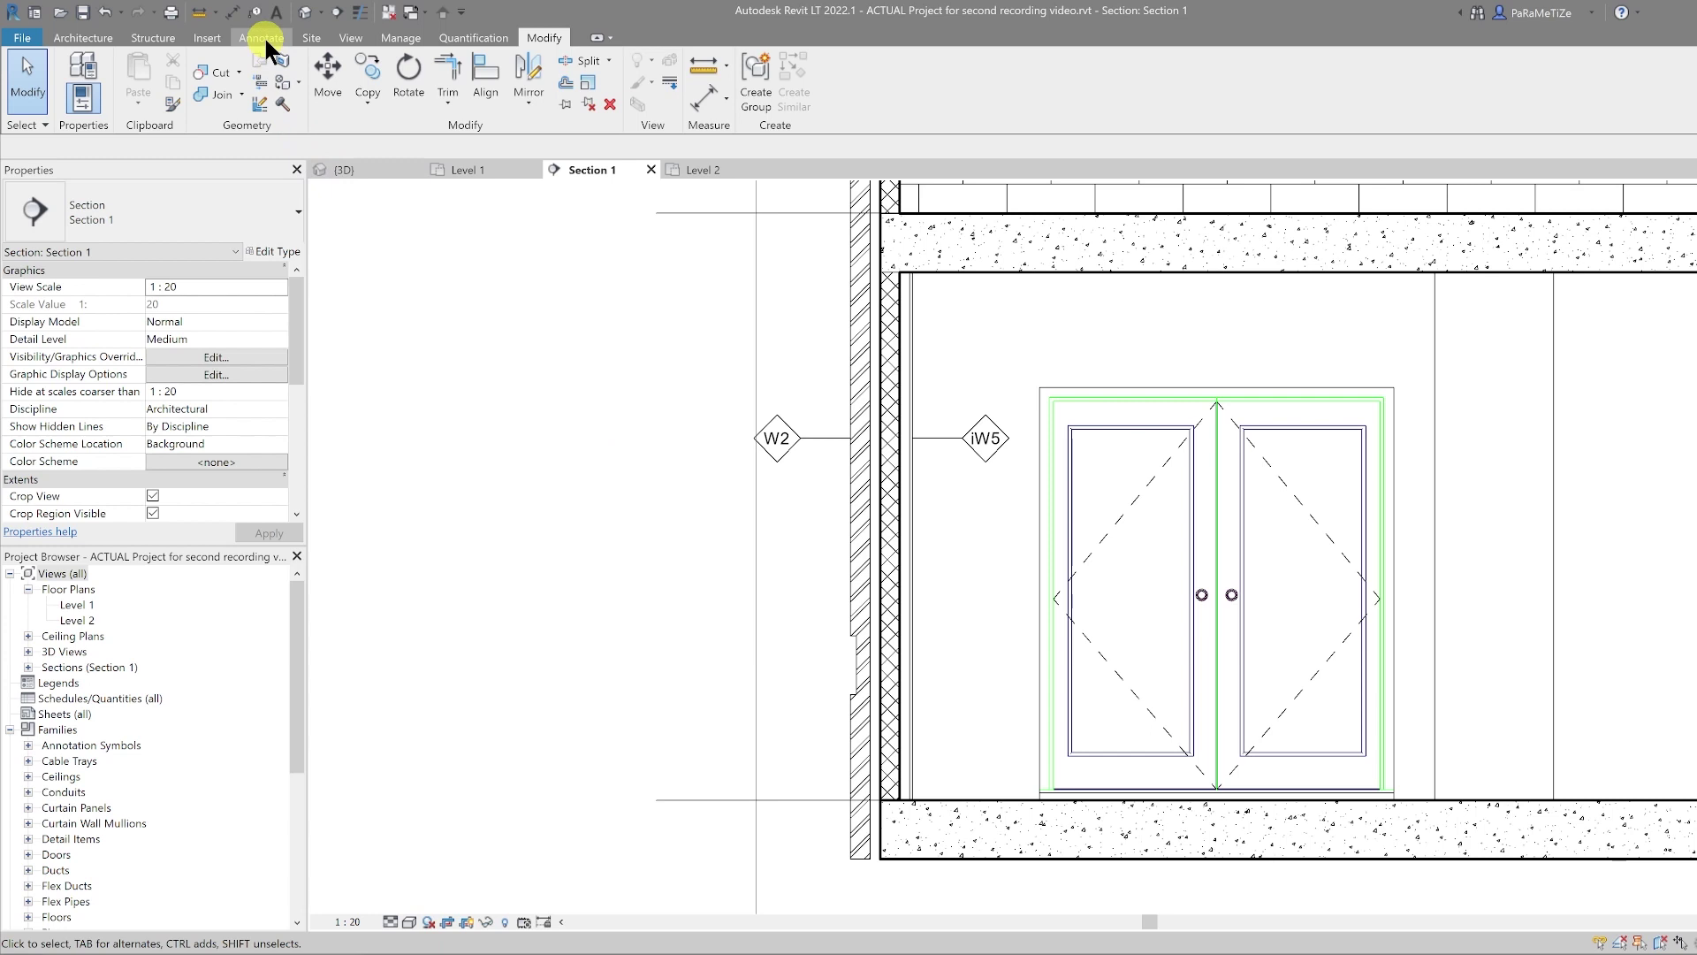
left_click(264, 35)
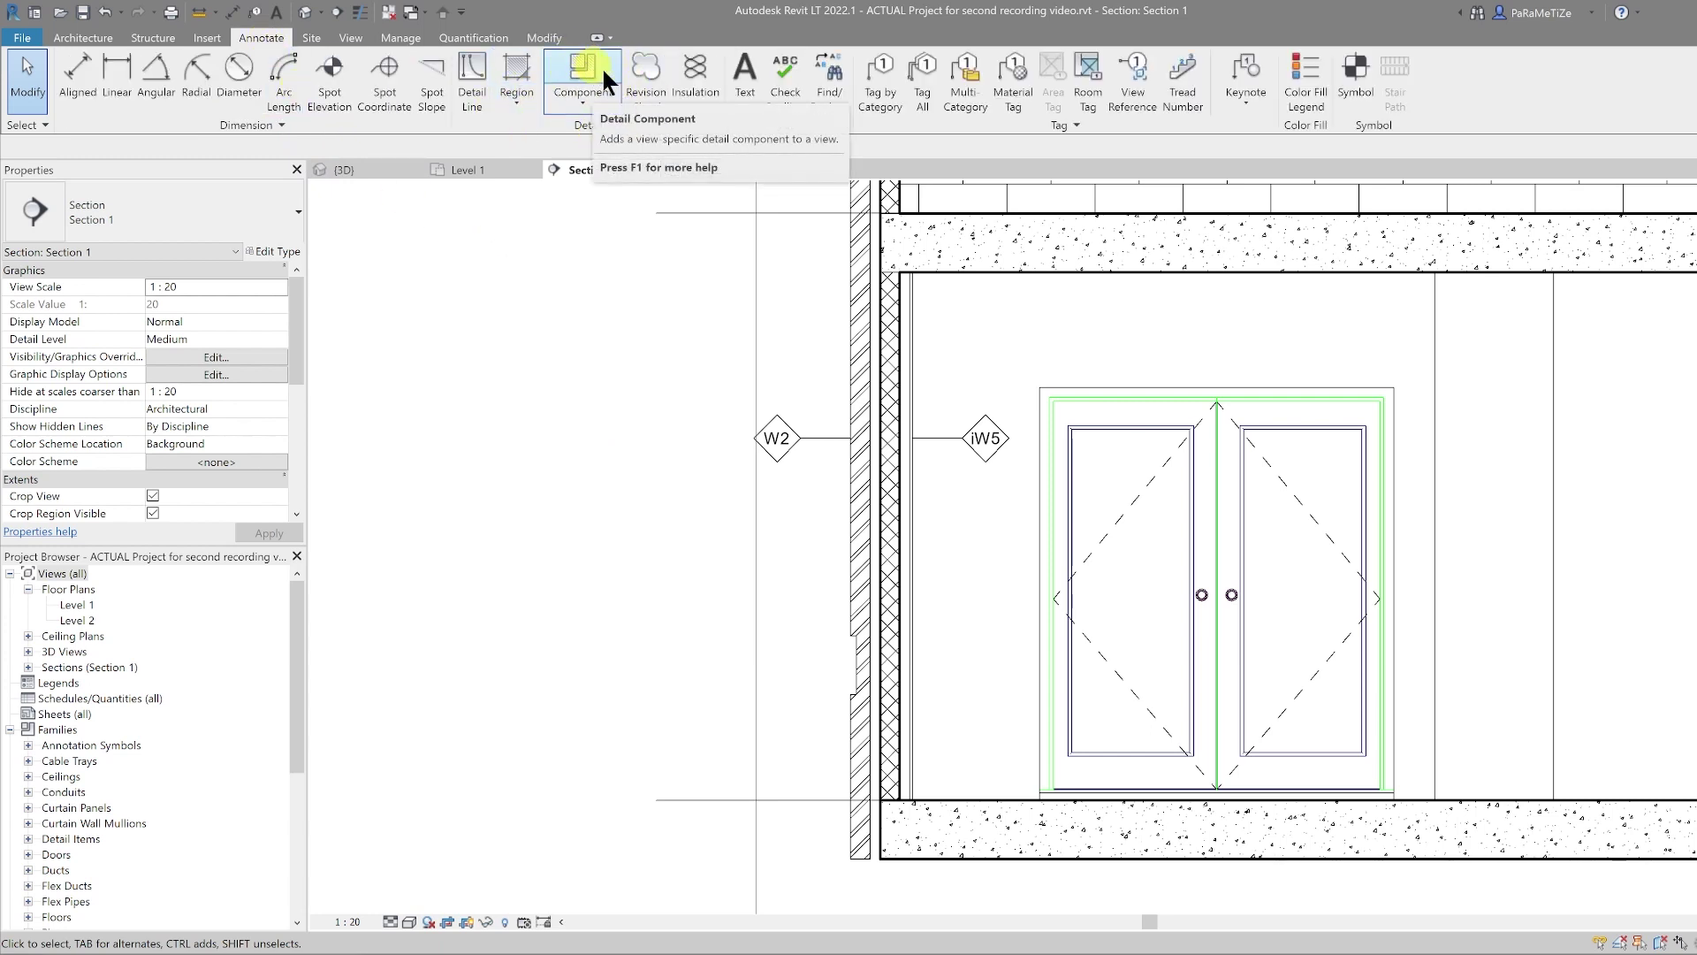
left_click(585, 99)
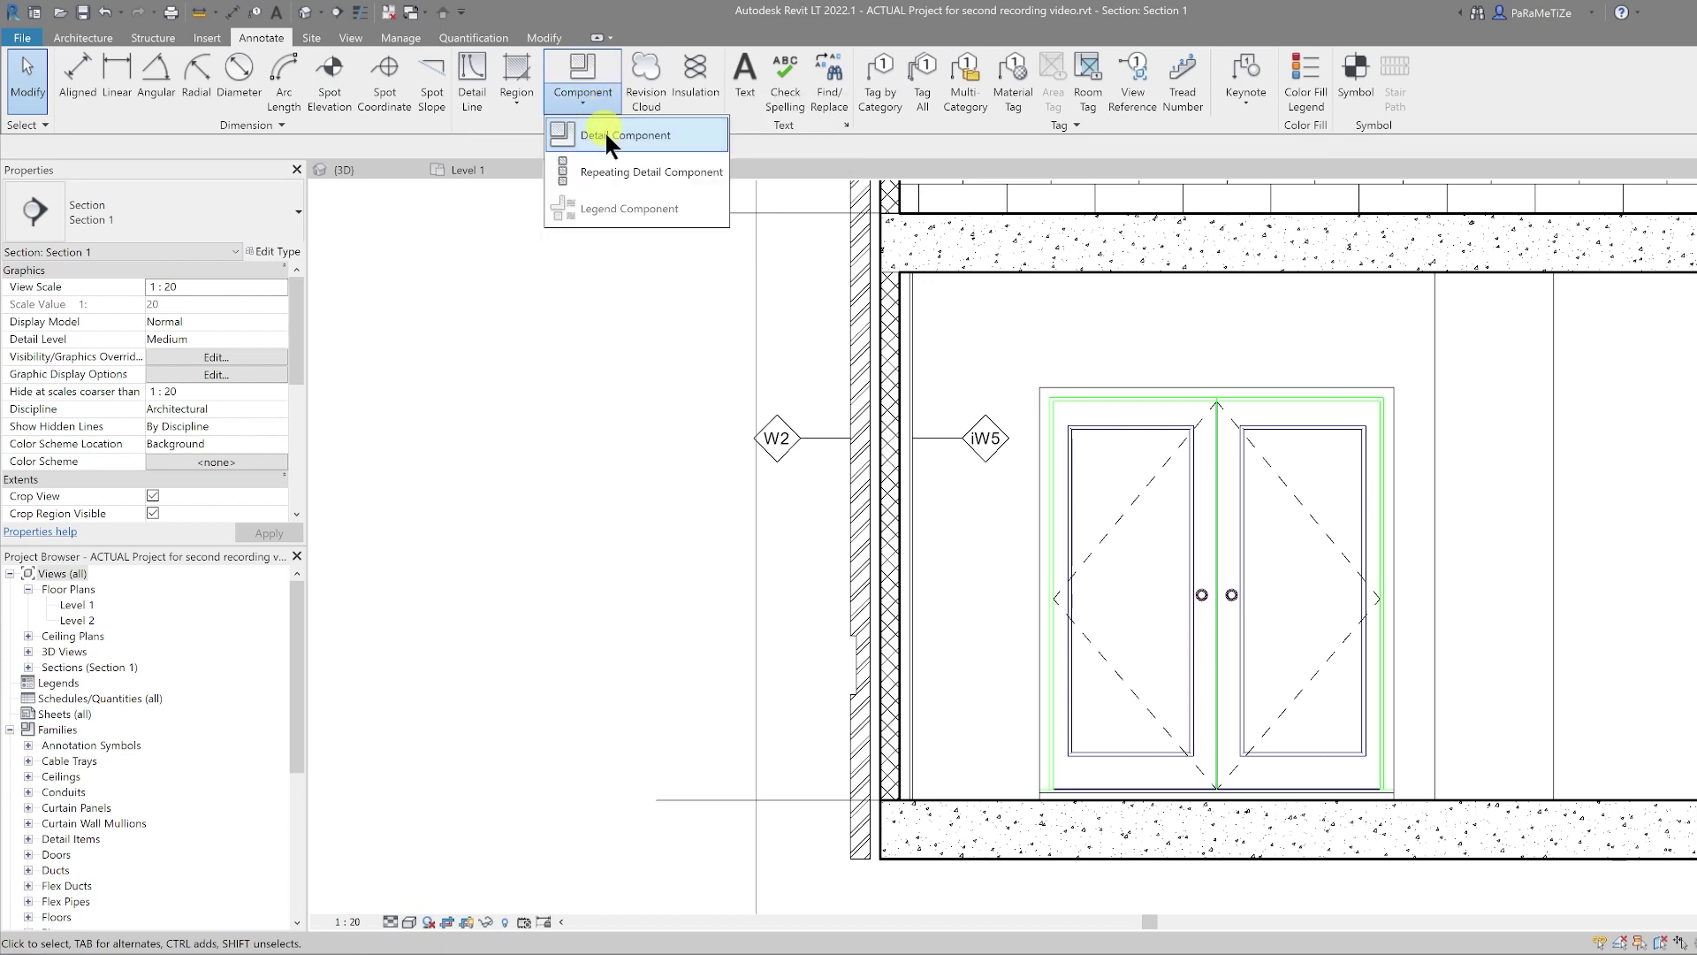
left_click(617, 134)
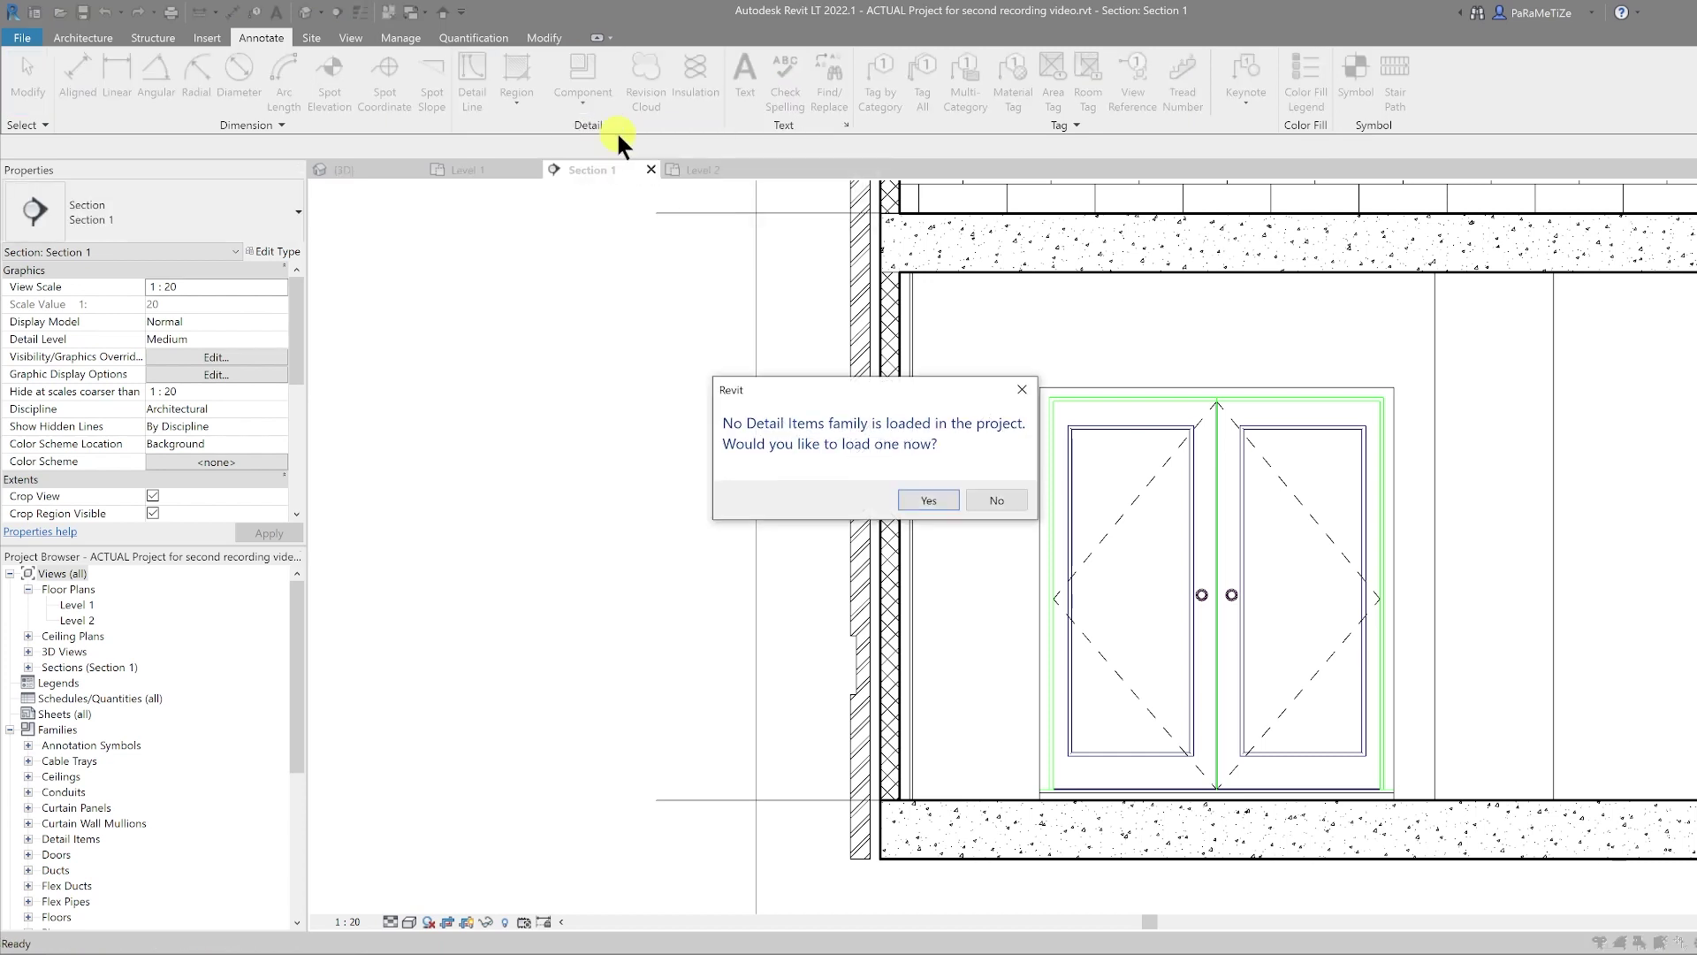
left_click(933, 497)
Browse the UK family library to Detail Items, F - Masonry, F10 - Brick, Block Walling
left_click(1116, 305)
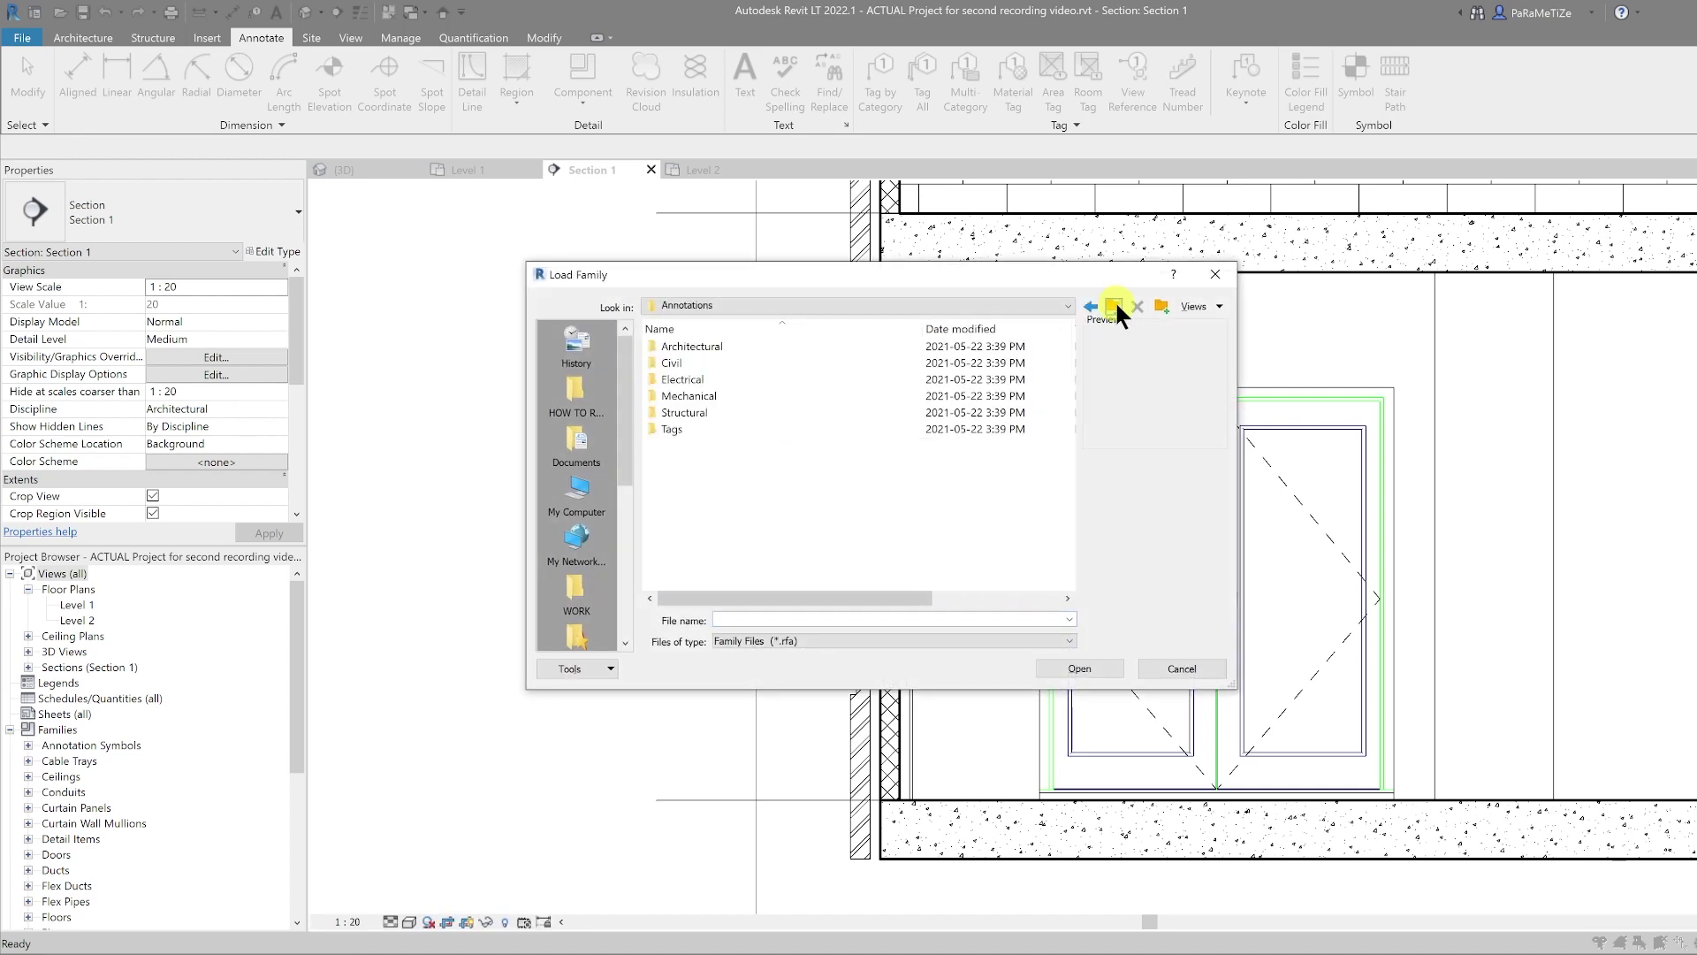
left_click(1116, 305)
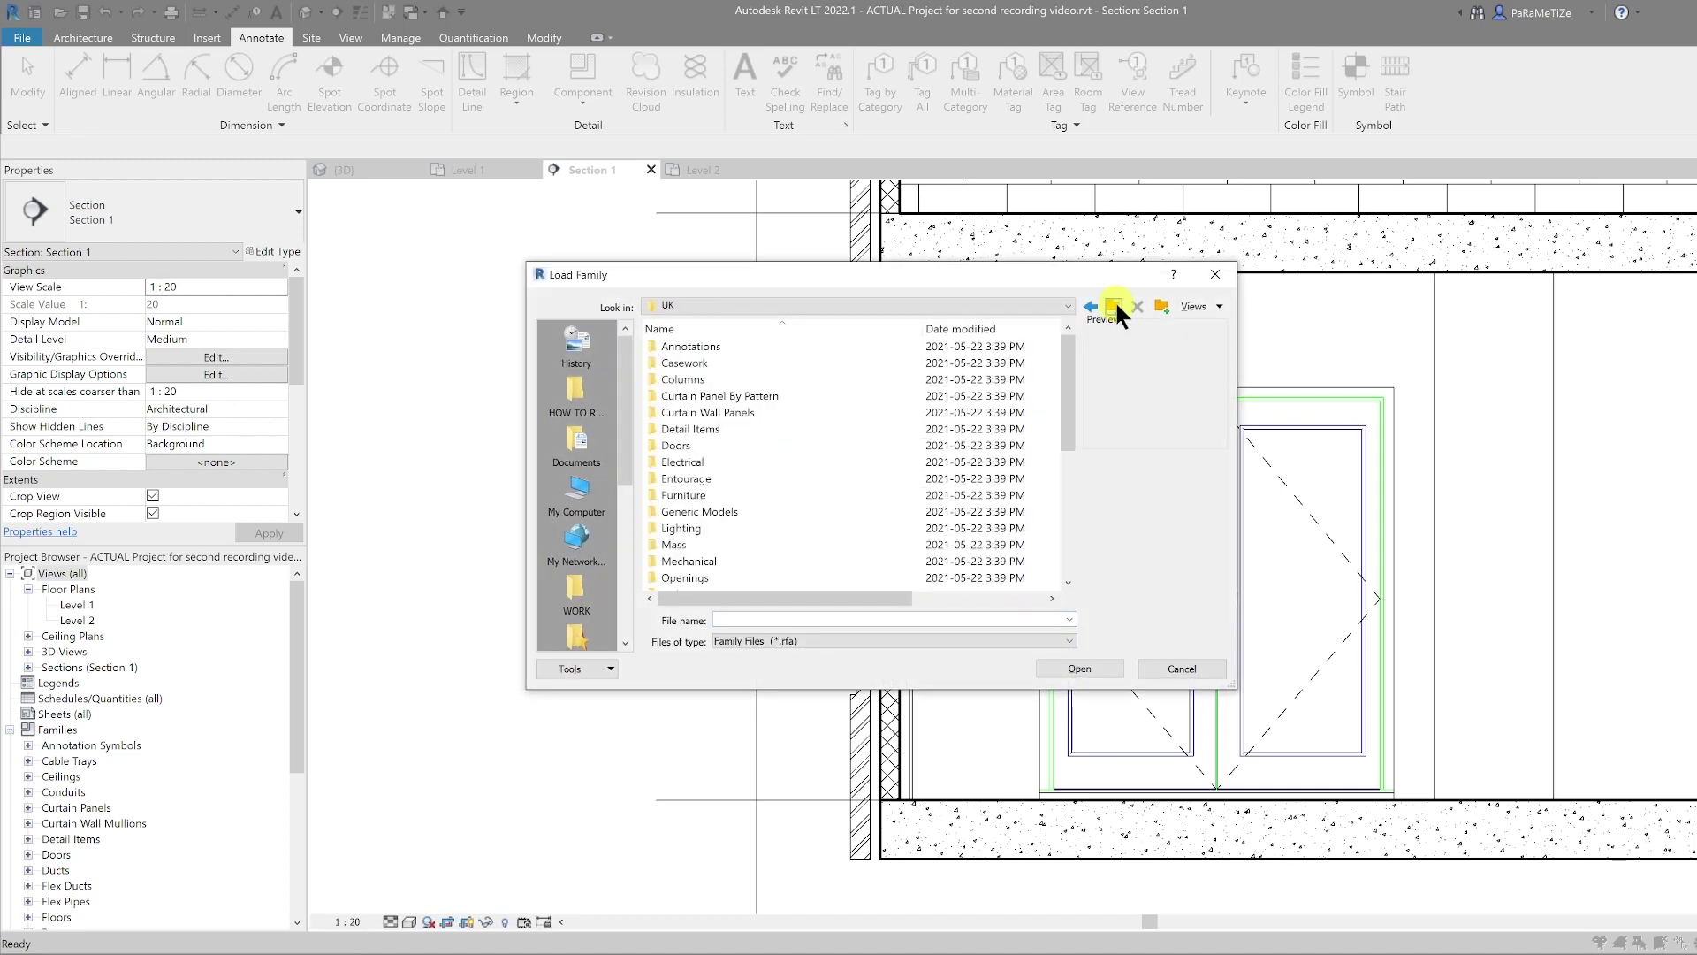
left_click(708, 430)
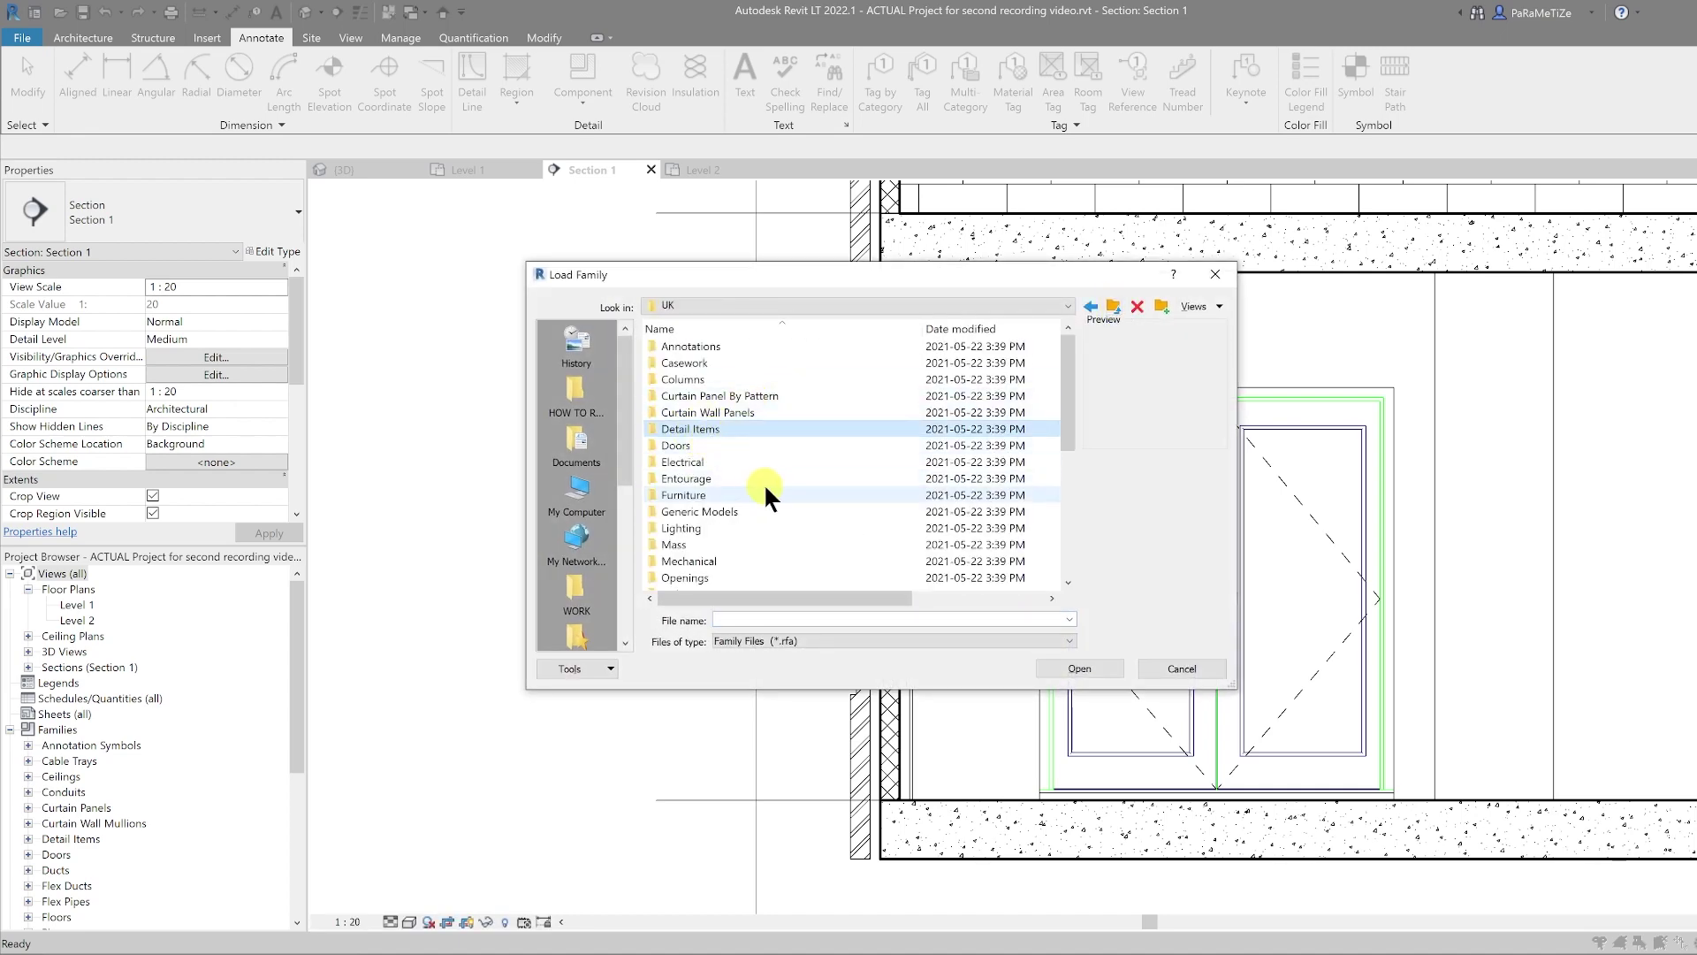
double_click(689, 428)
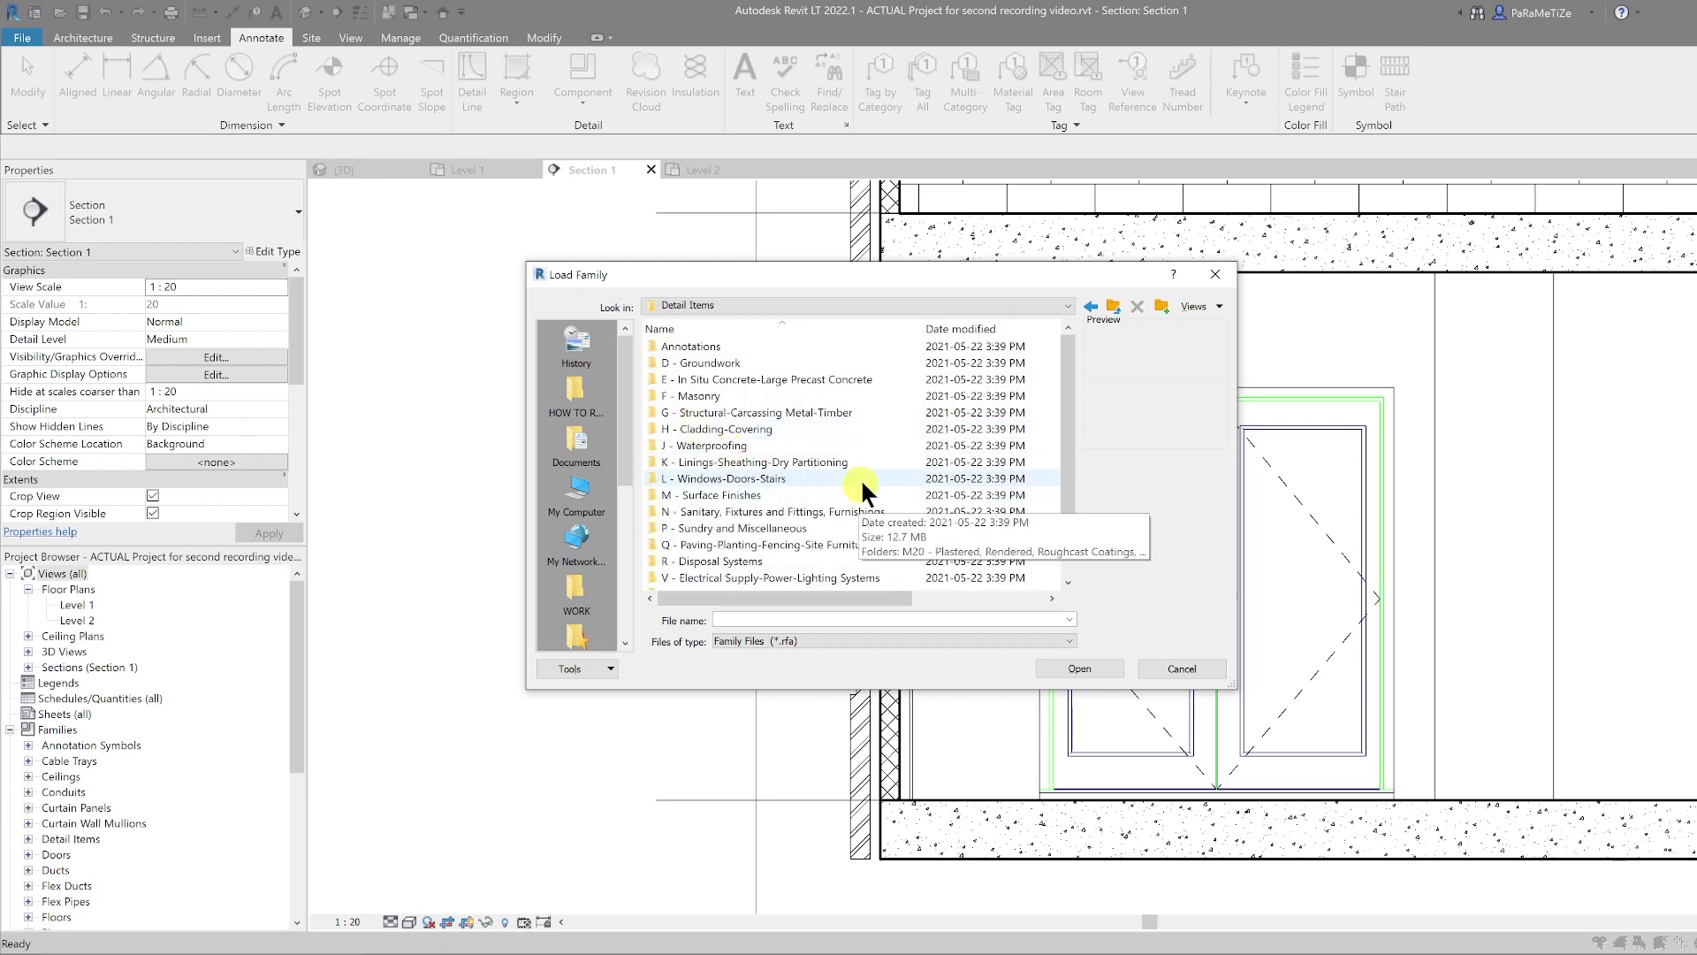
double_click(716, 394)
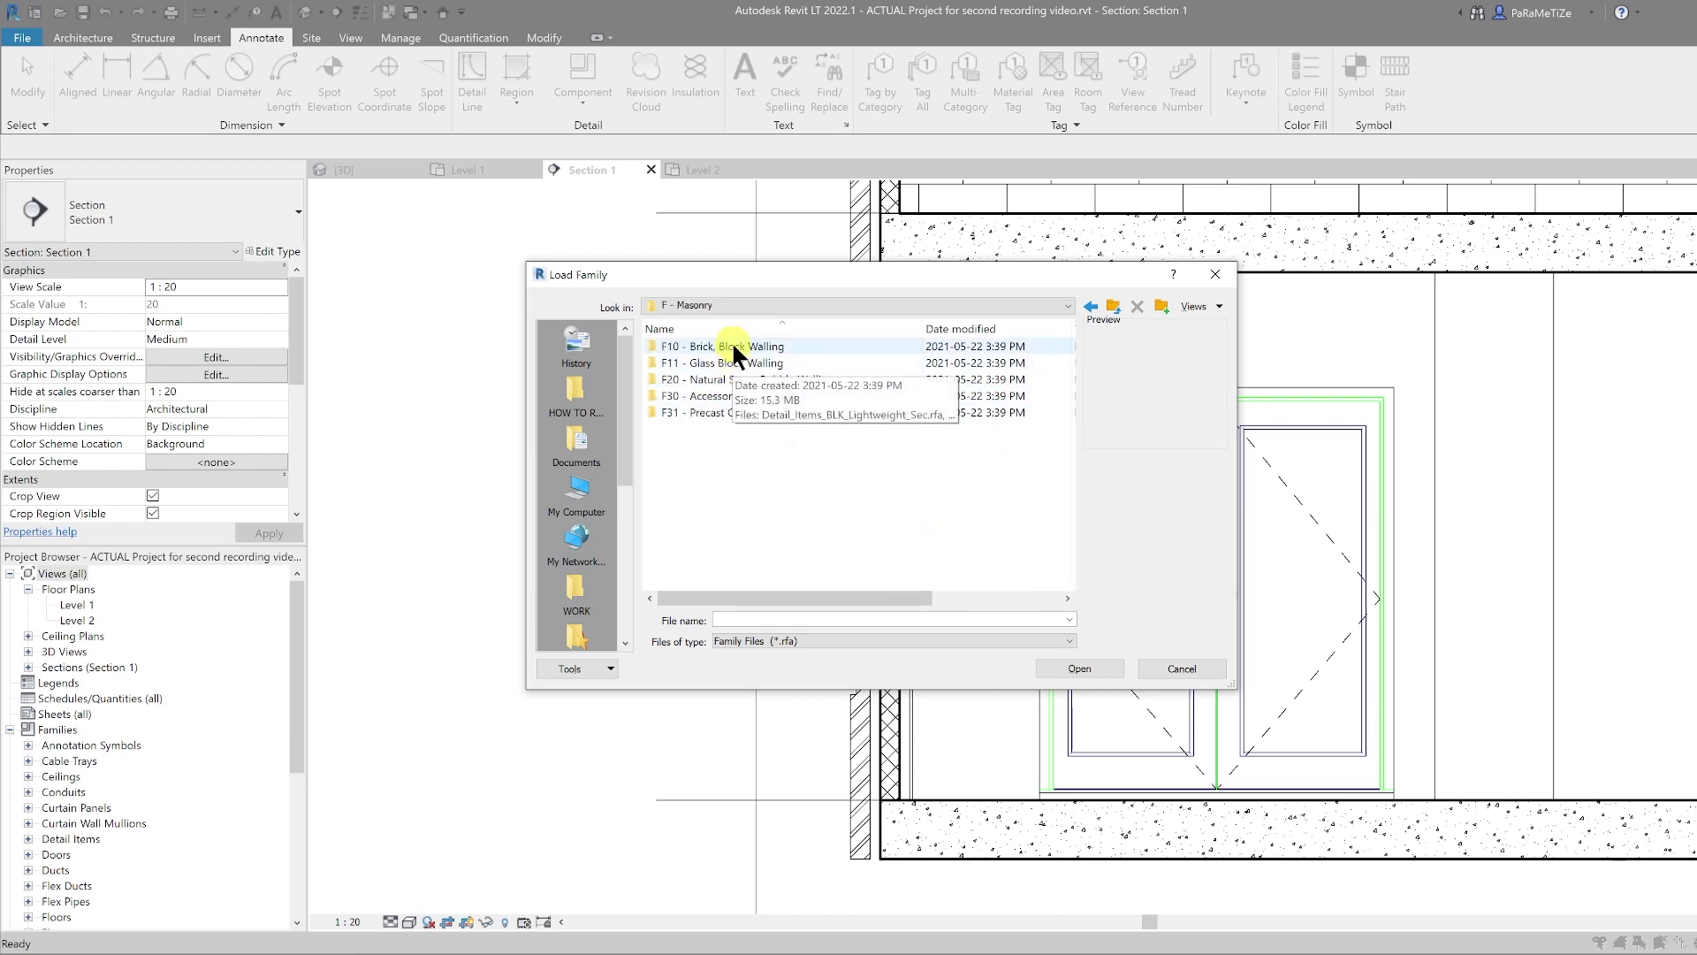
double_click(732, 346)
Choose the Detail_Items_Block_Sec, Detail_Items_Bricks_Sec and Detail_Items_Bricks_Weep_Sec families and open them for loading
left_click(756, 396)
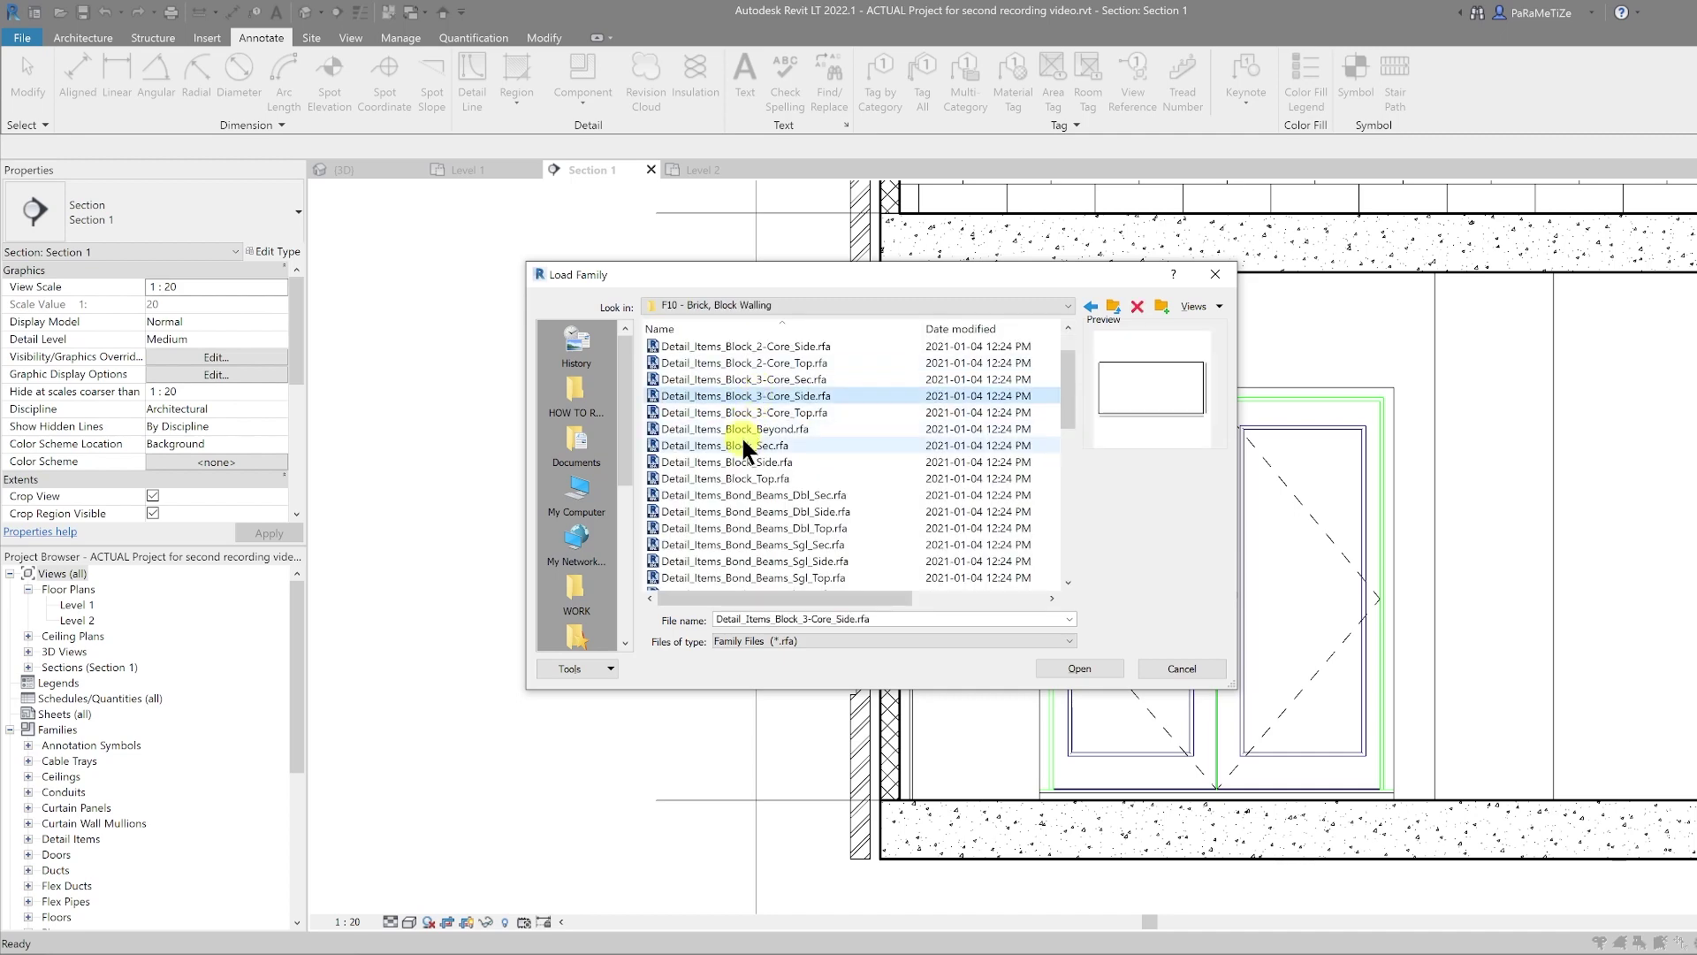
scroll(757, 442, "down", 8)
left_click(771, 497)
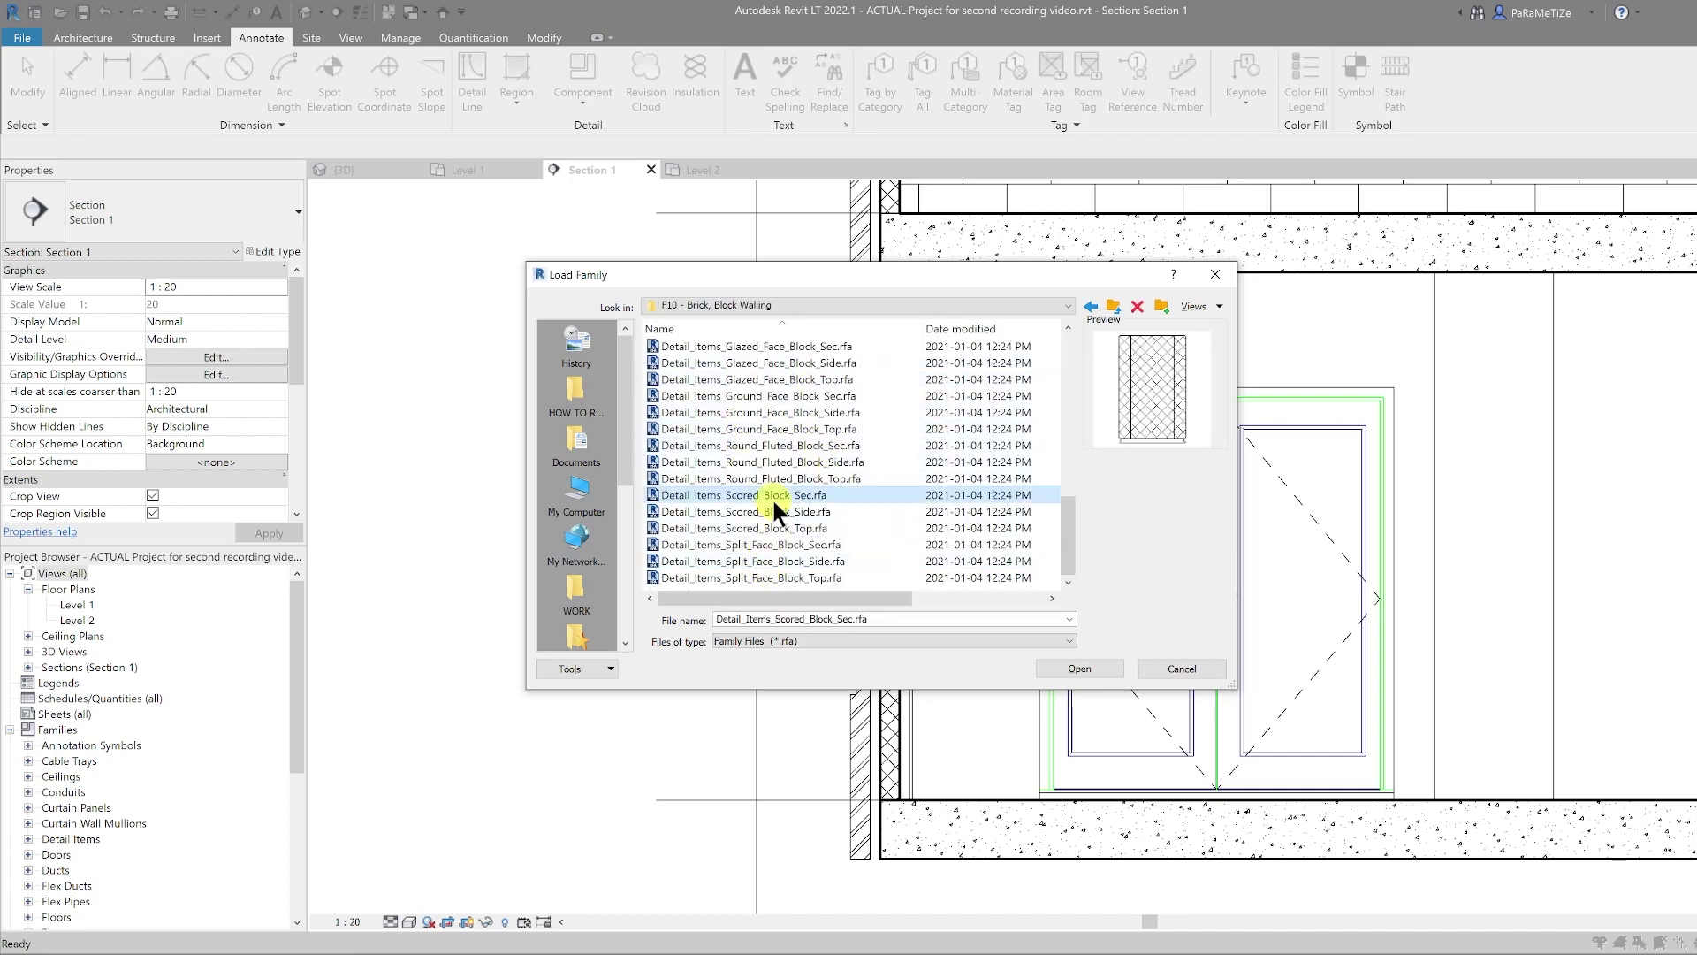
left_click(769, 444)
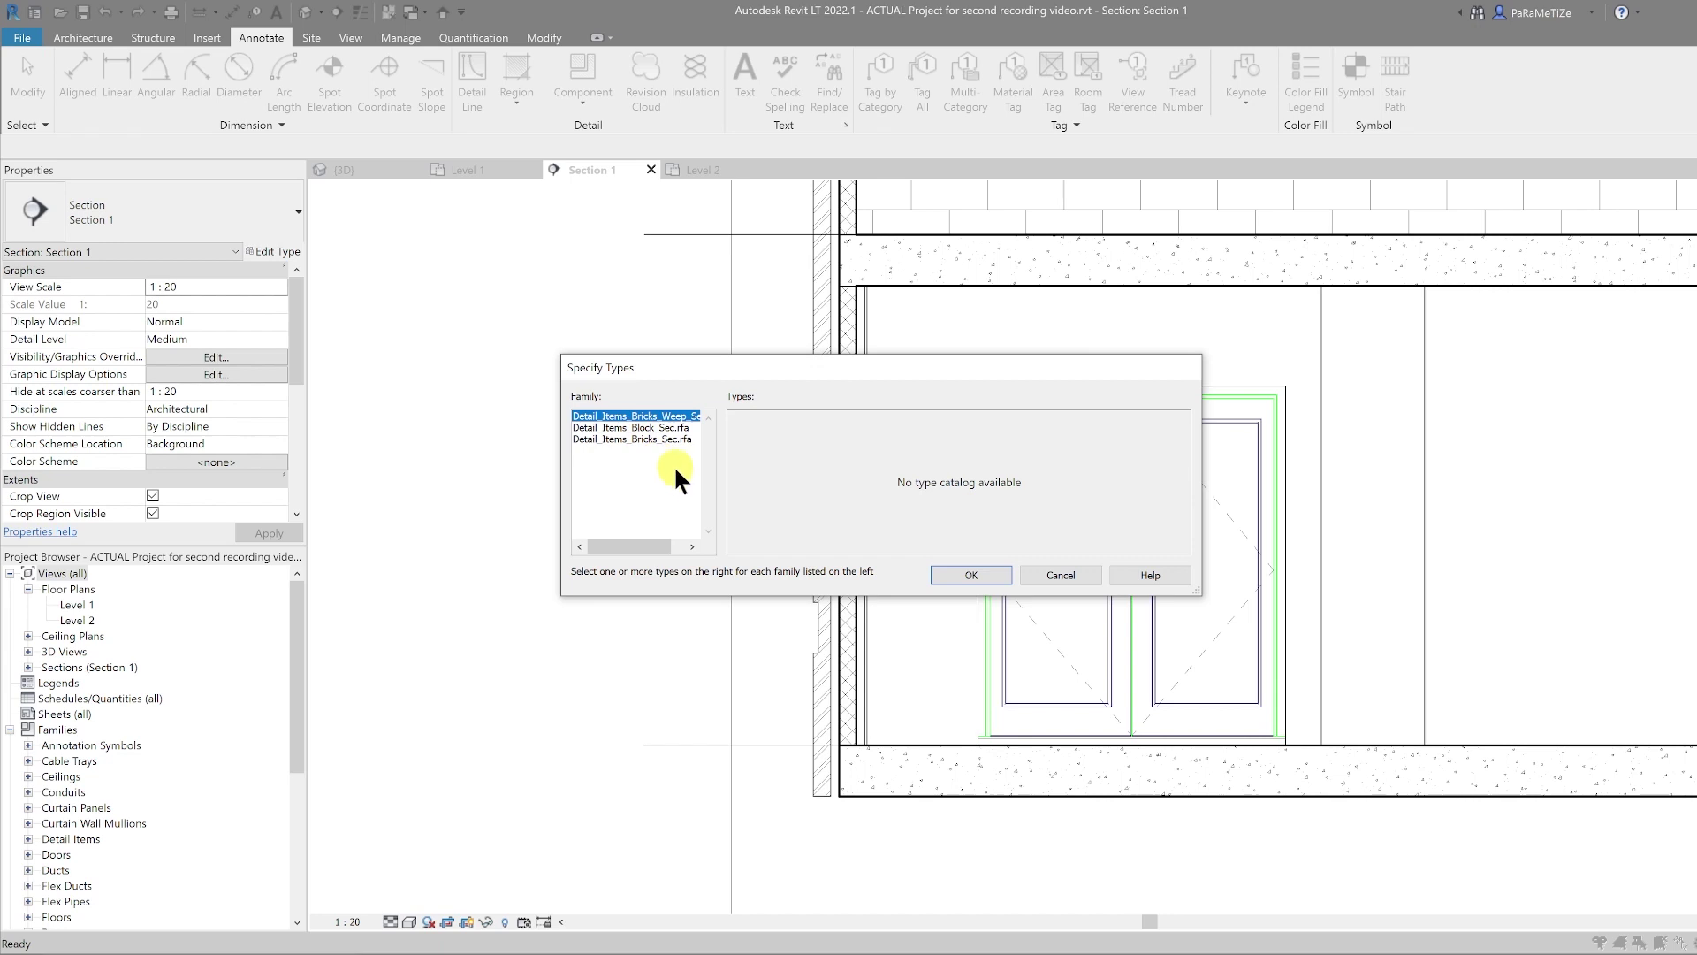
Check the brick and weep brick families for available catalog types
left_click(640, 435)
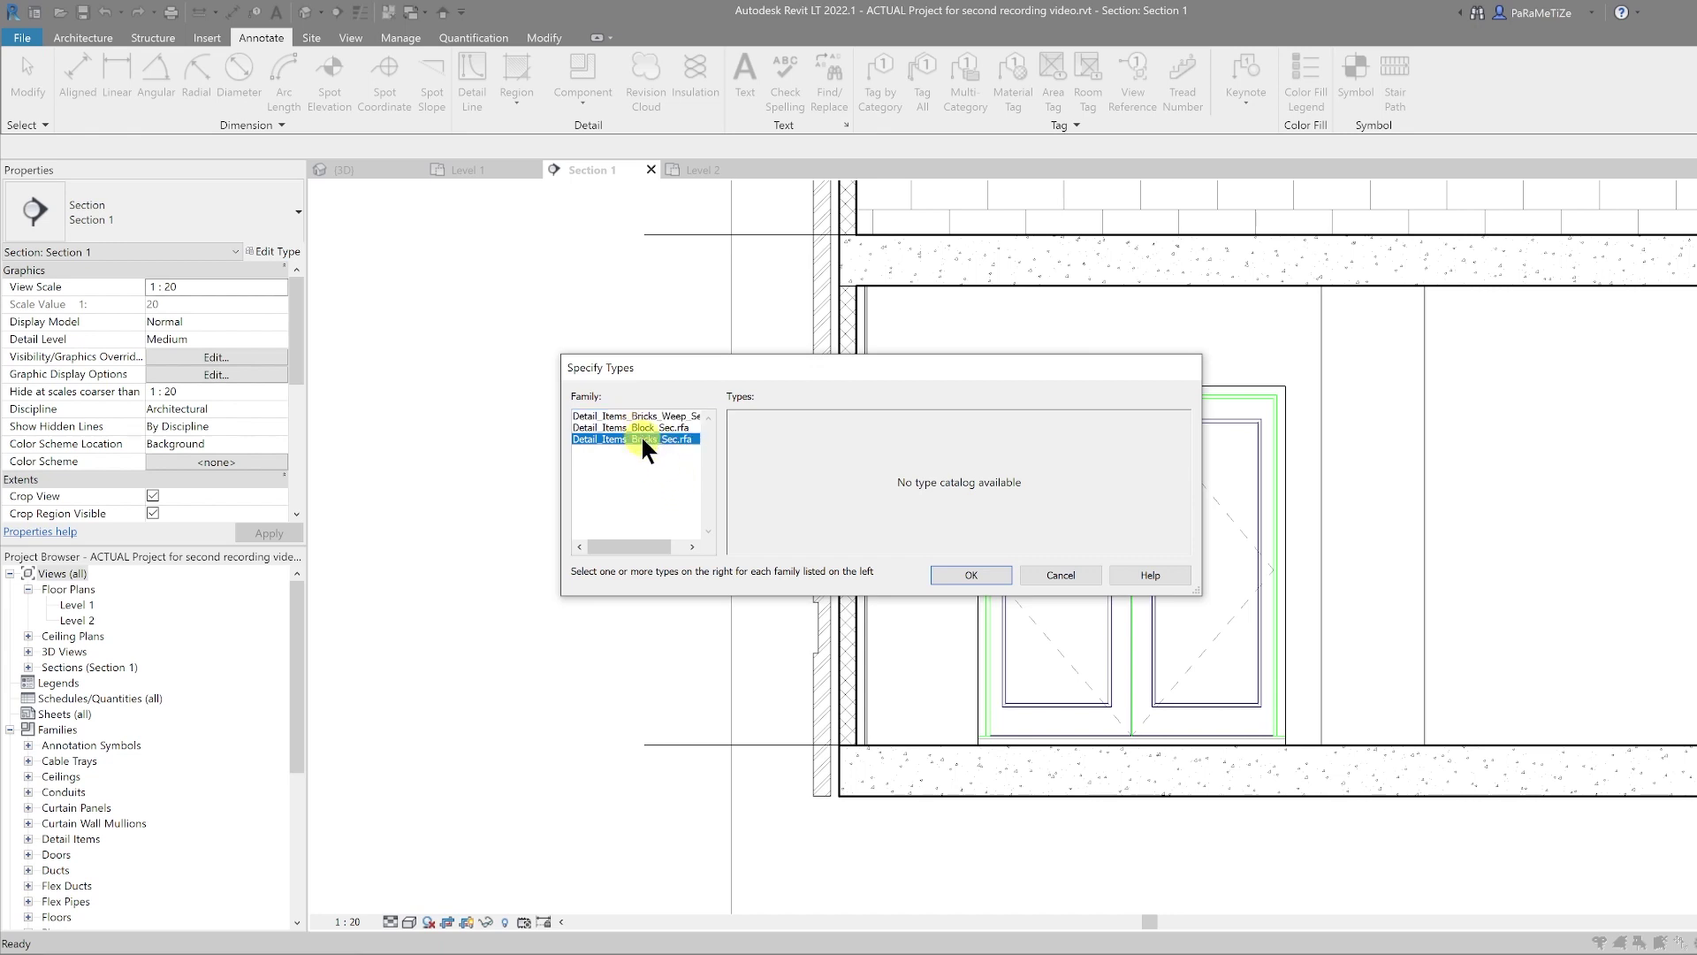
left_click(651, 419)
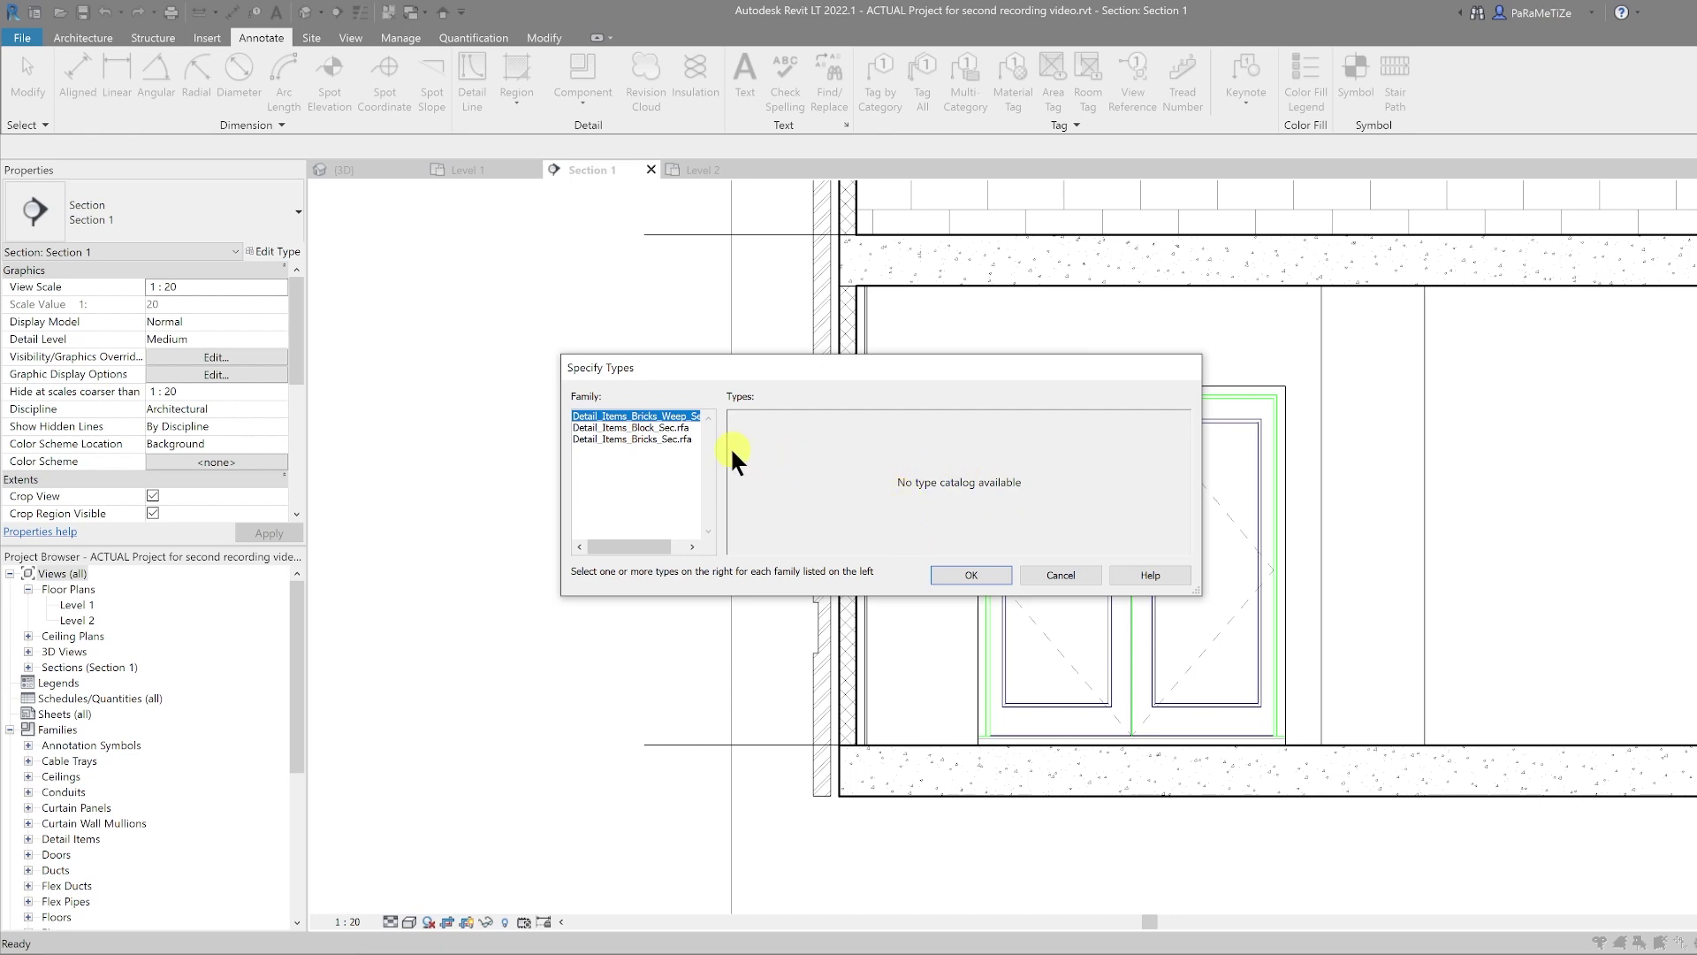
left_click(639, 437)
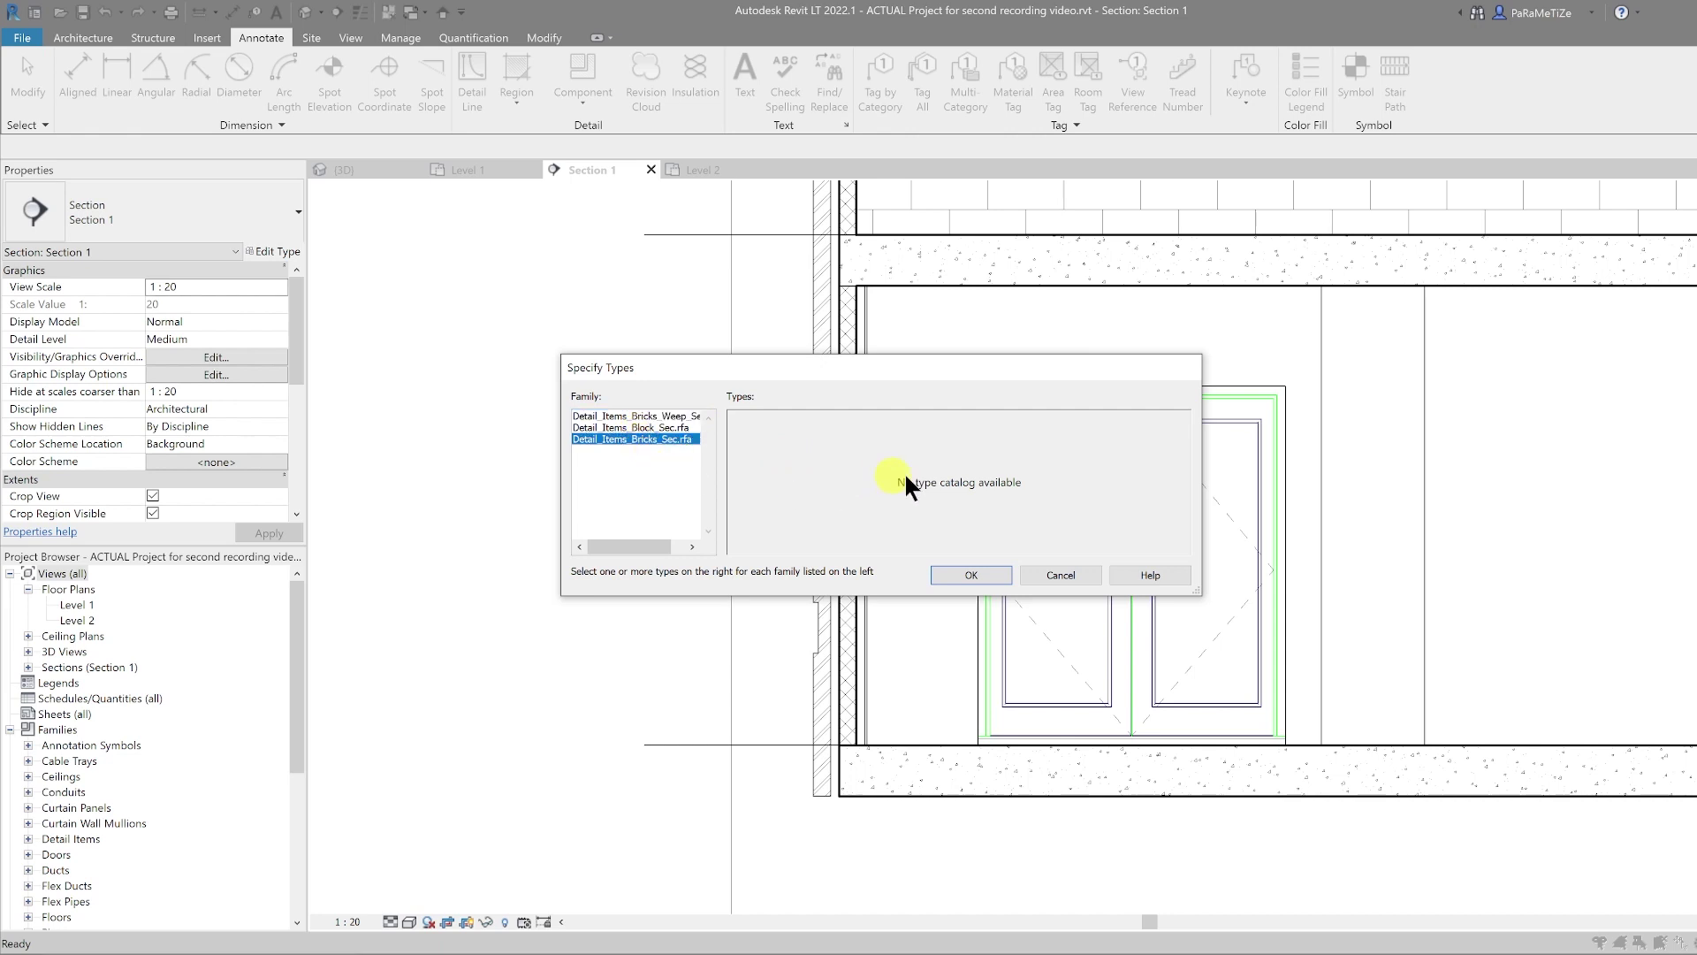
Select all five Detail_Items_Block_Sec types, 90mm, 100mm, 140mm, 190mm and 215mm_Block, and load the families
left_click(649, 428)
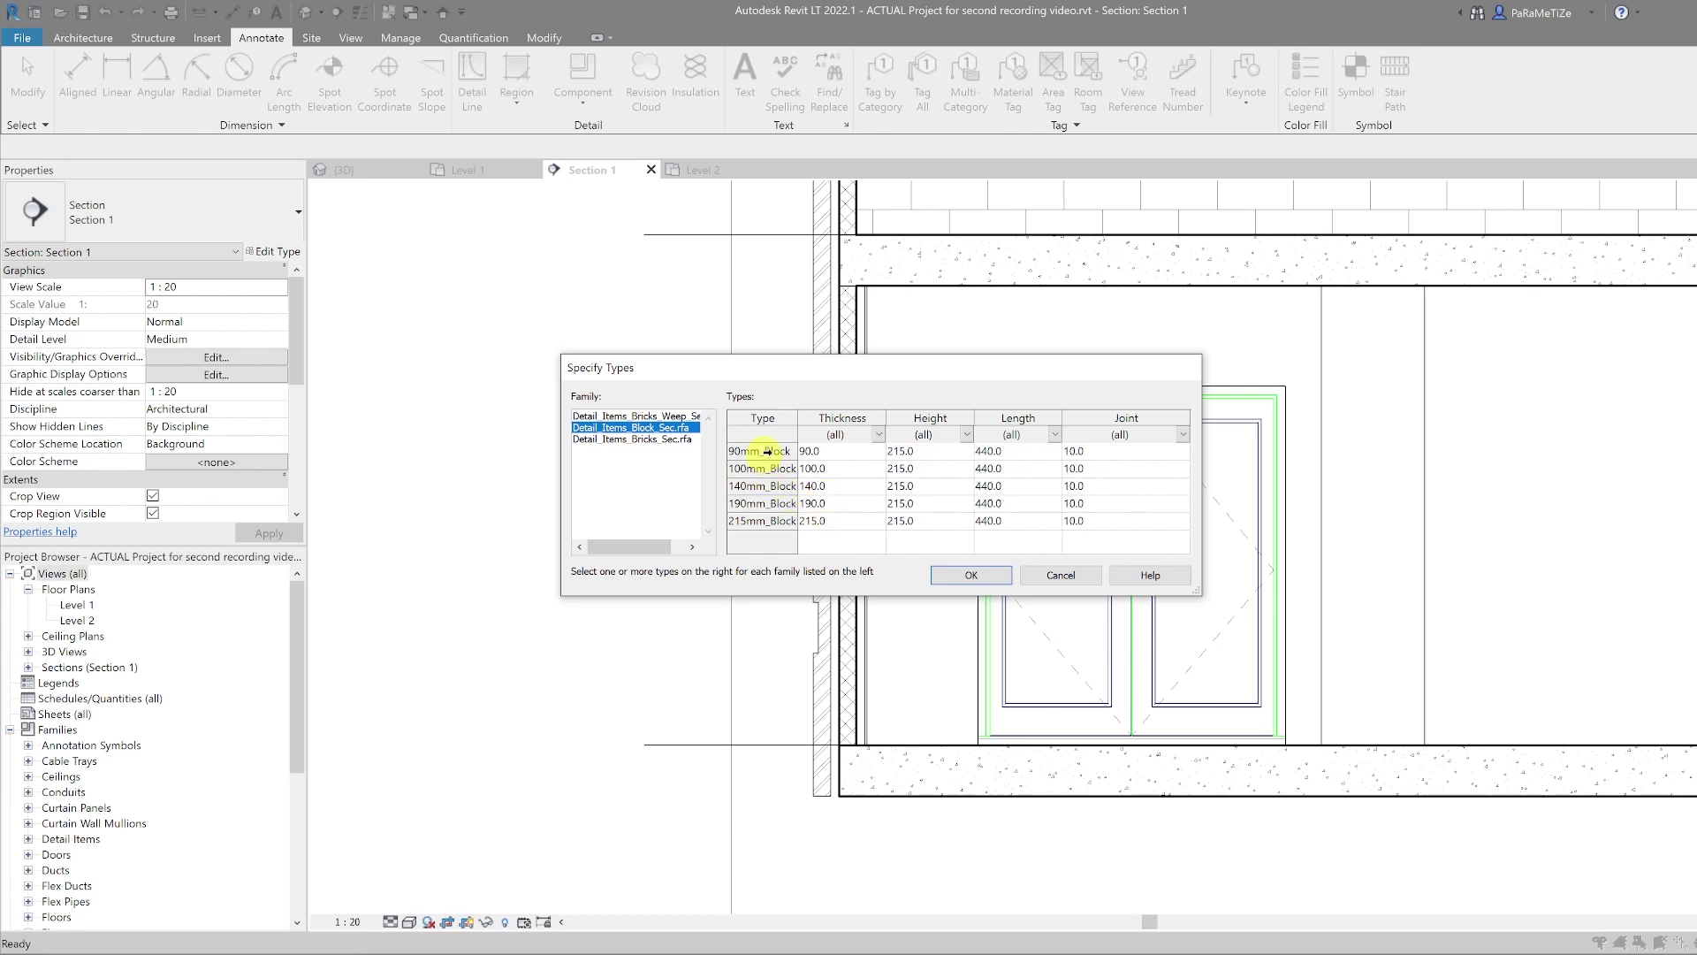
left_click_drag(765, 451, 771, 521)
left_click(766, 485)
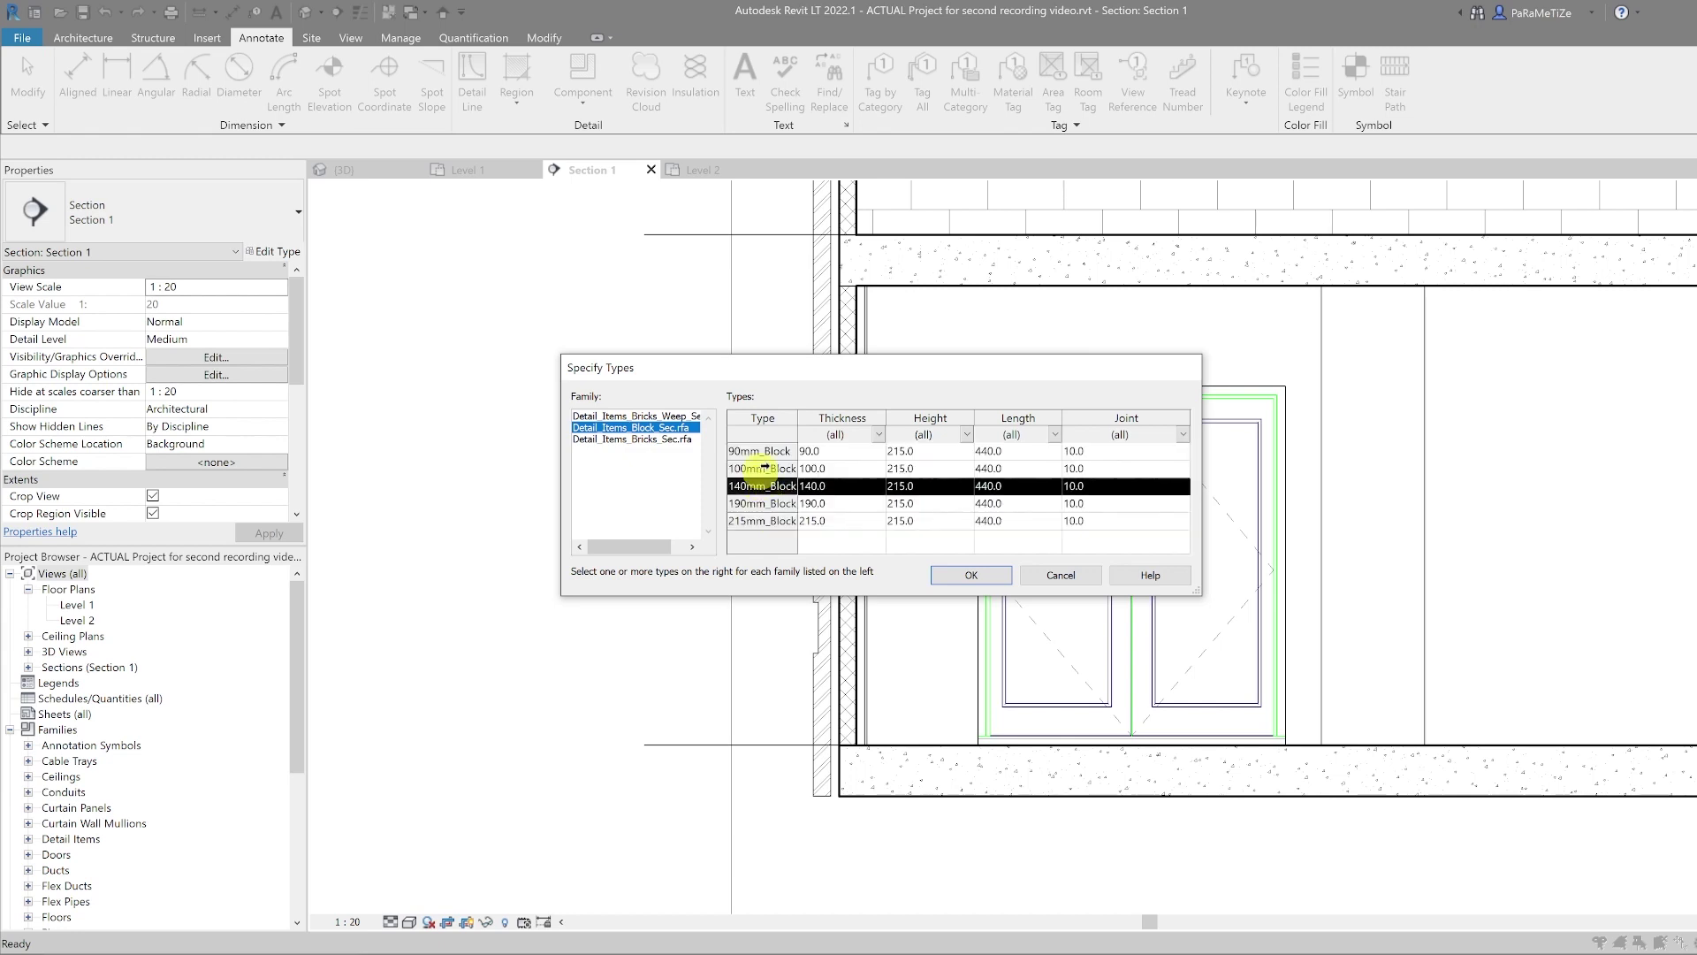
left_click(766, 452)
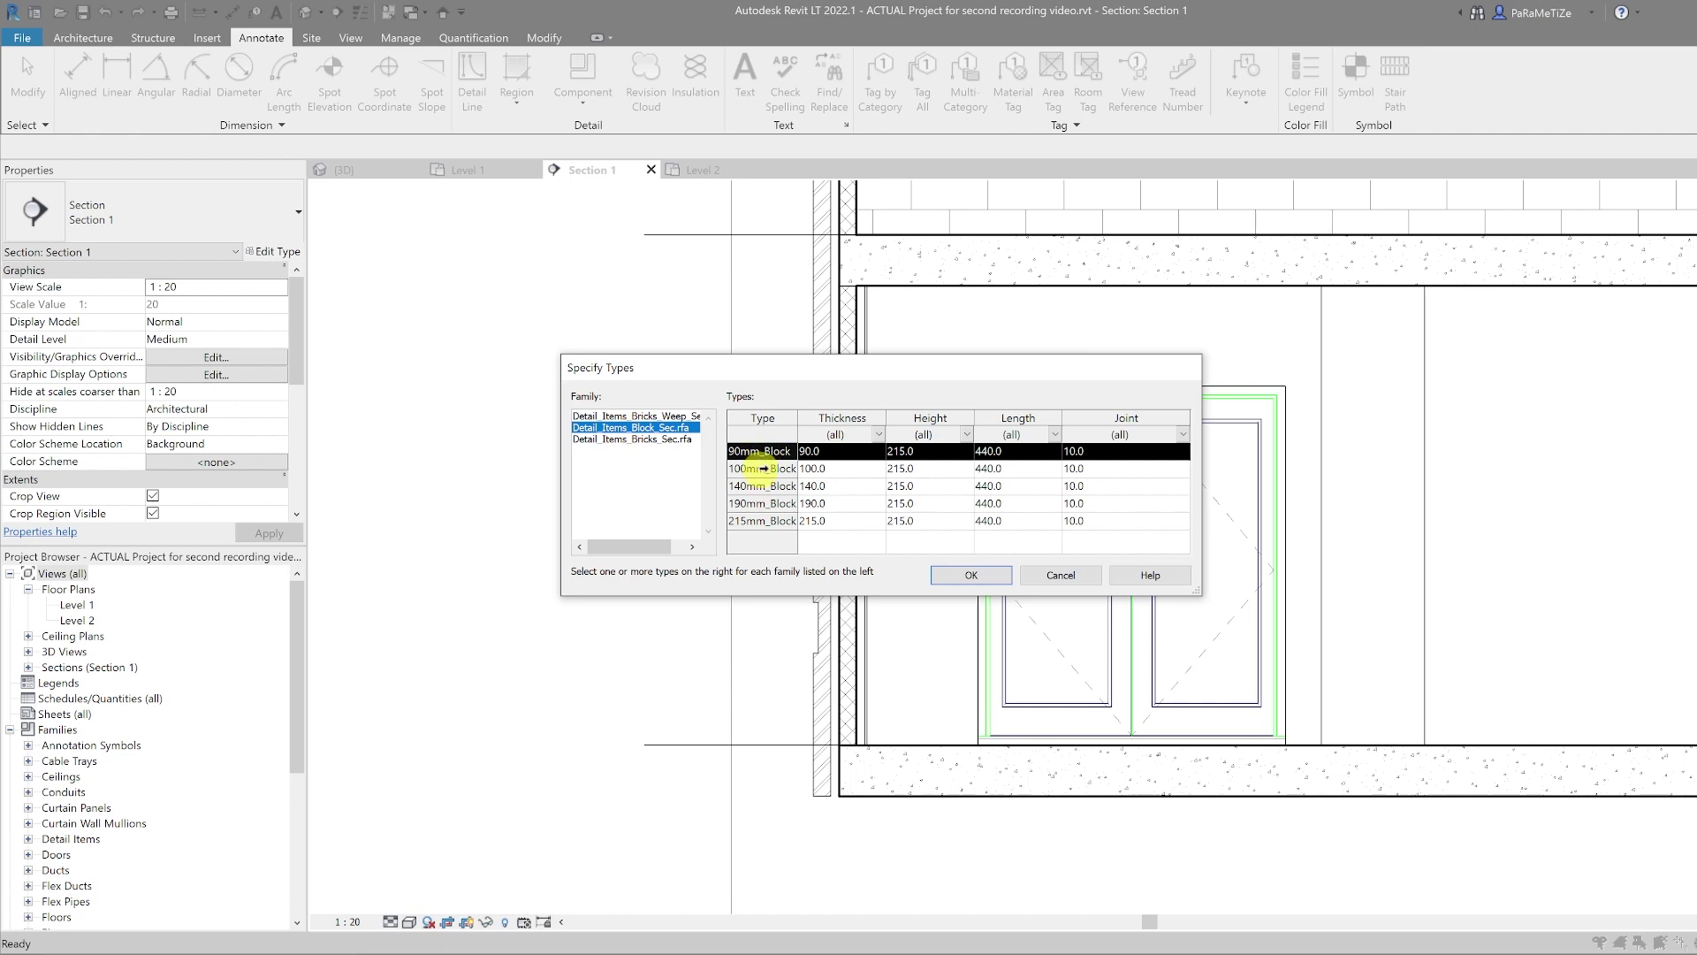
left_click(762, 469)
left_click(765, 520)
left_click(766, 468)
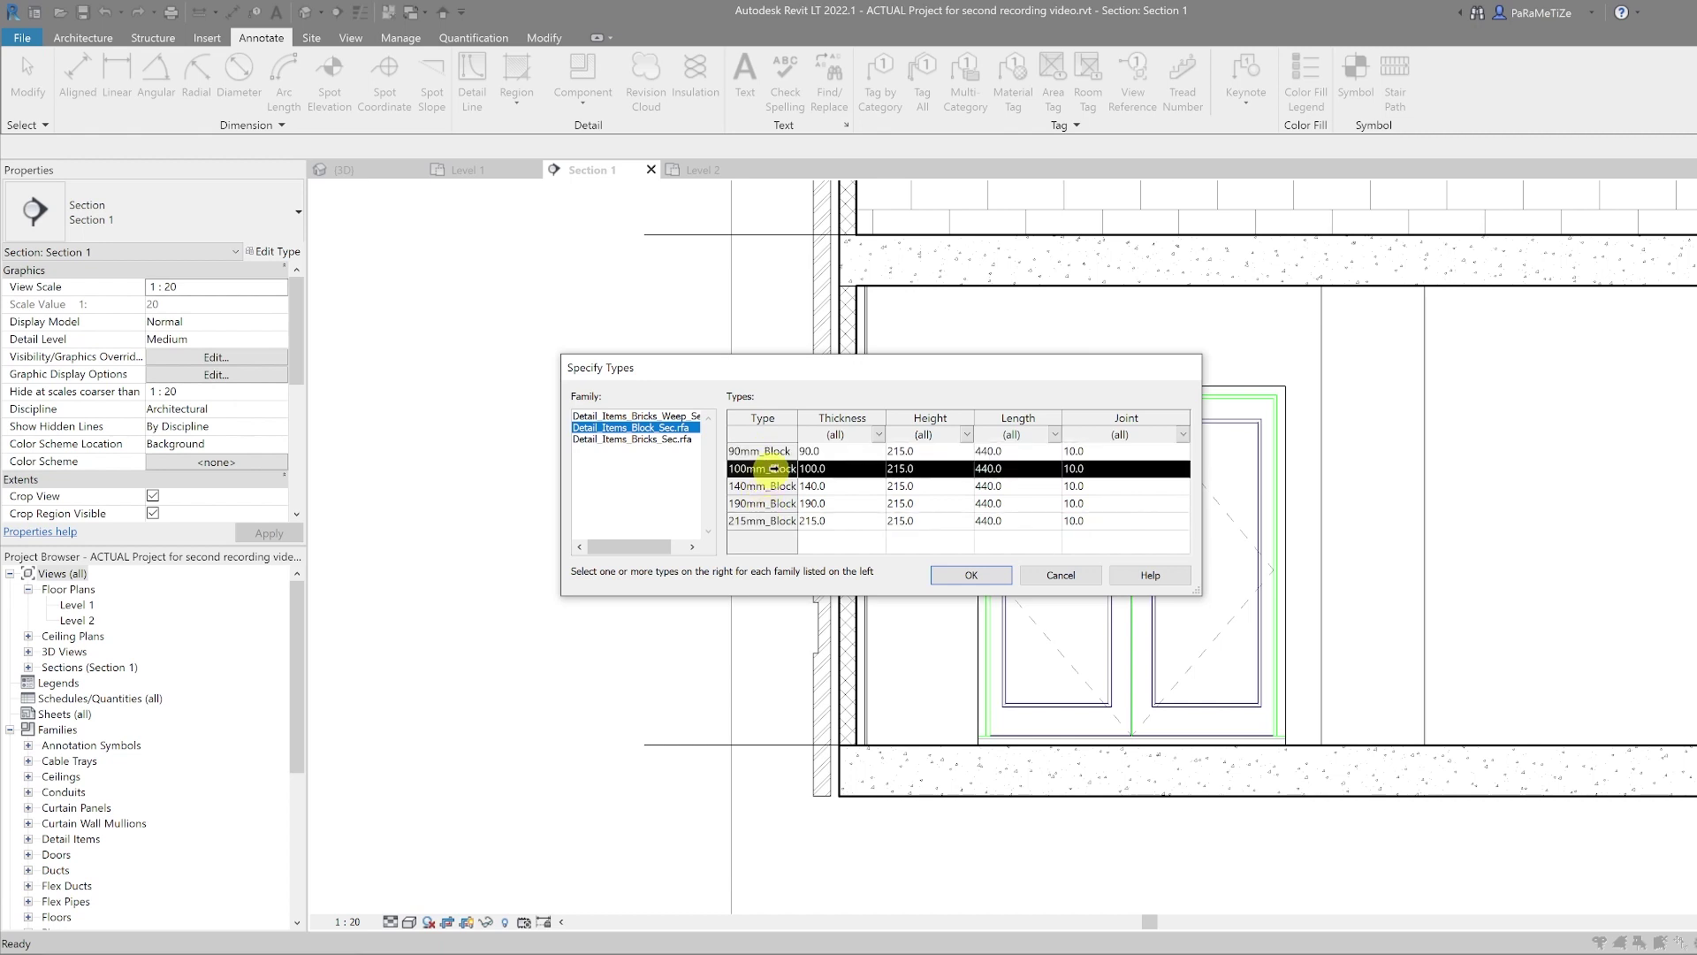
left_click(774, 451)
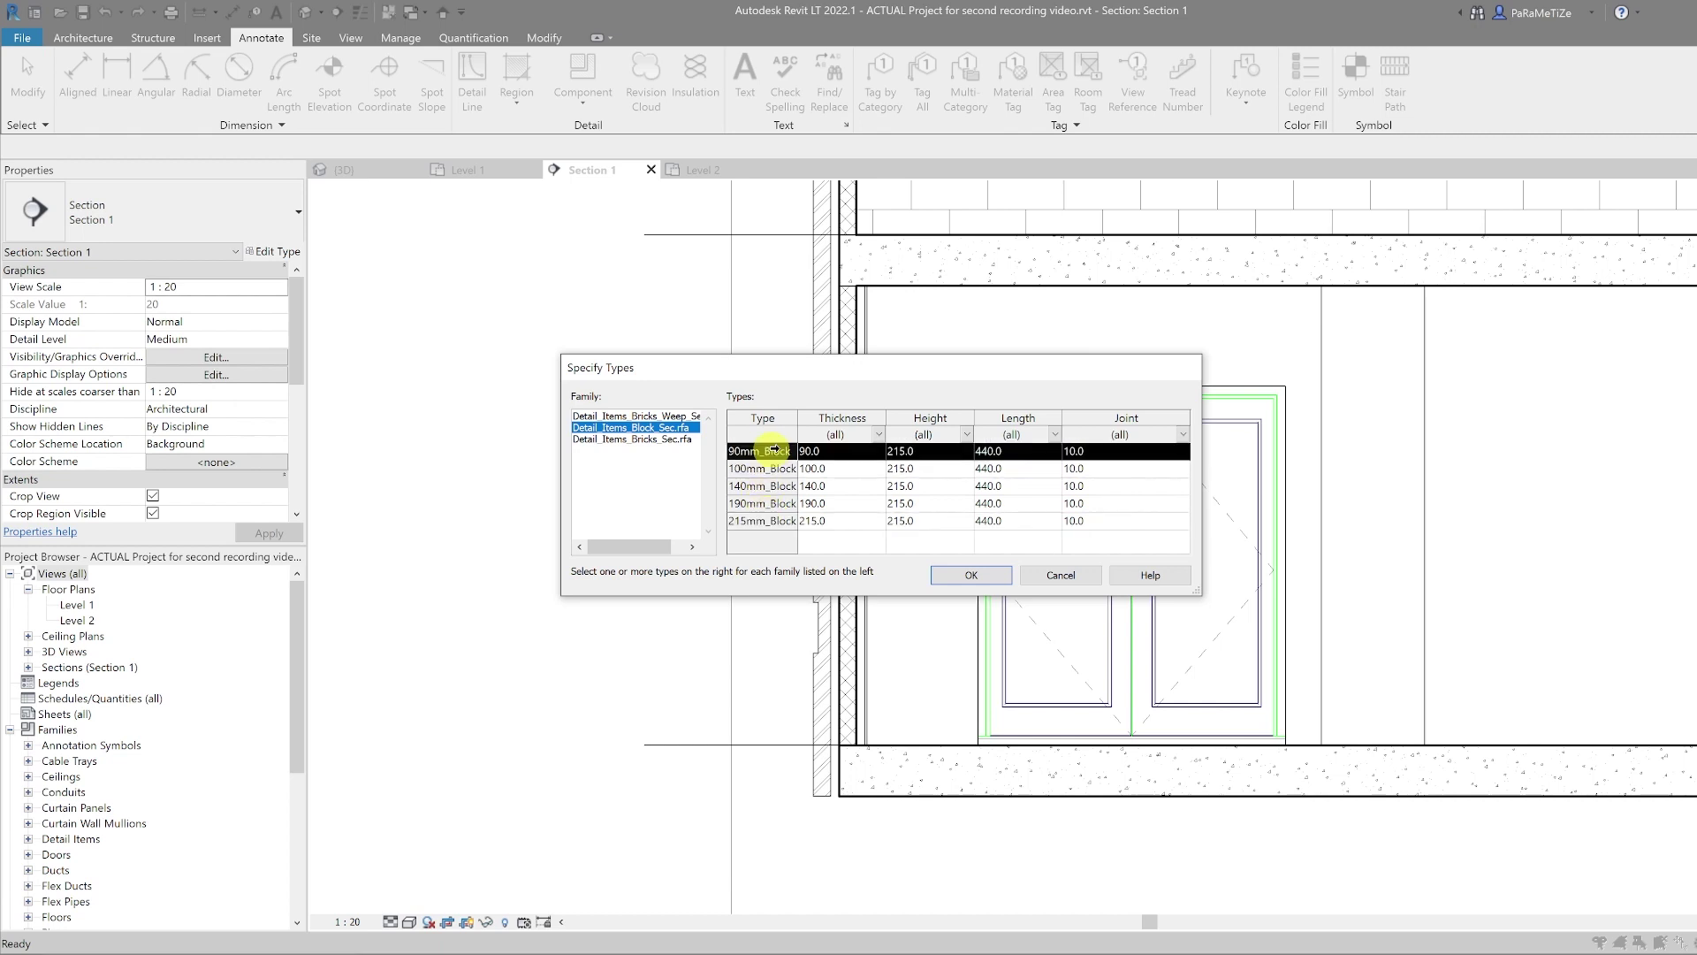
left_click(781, 521, "ctrl")
left_click(769, 485, "ctrl")
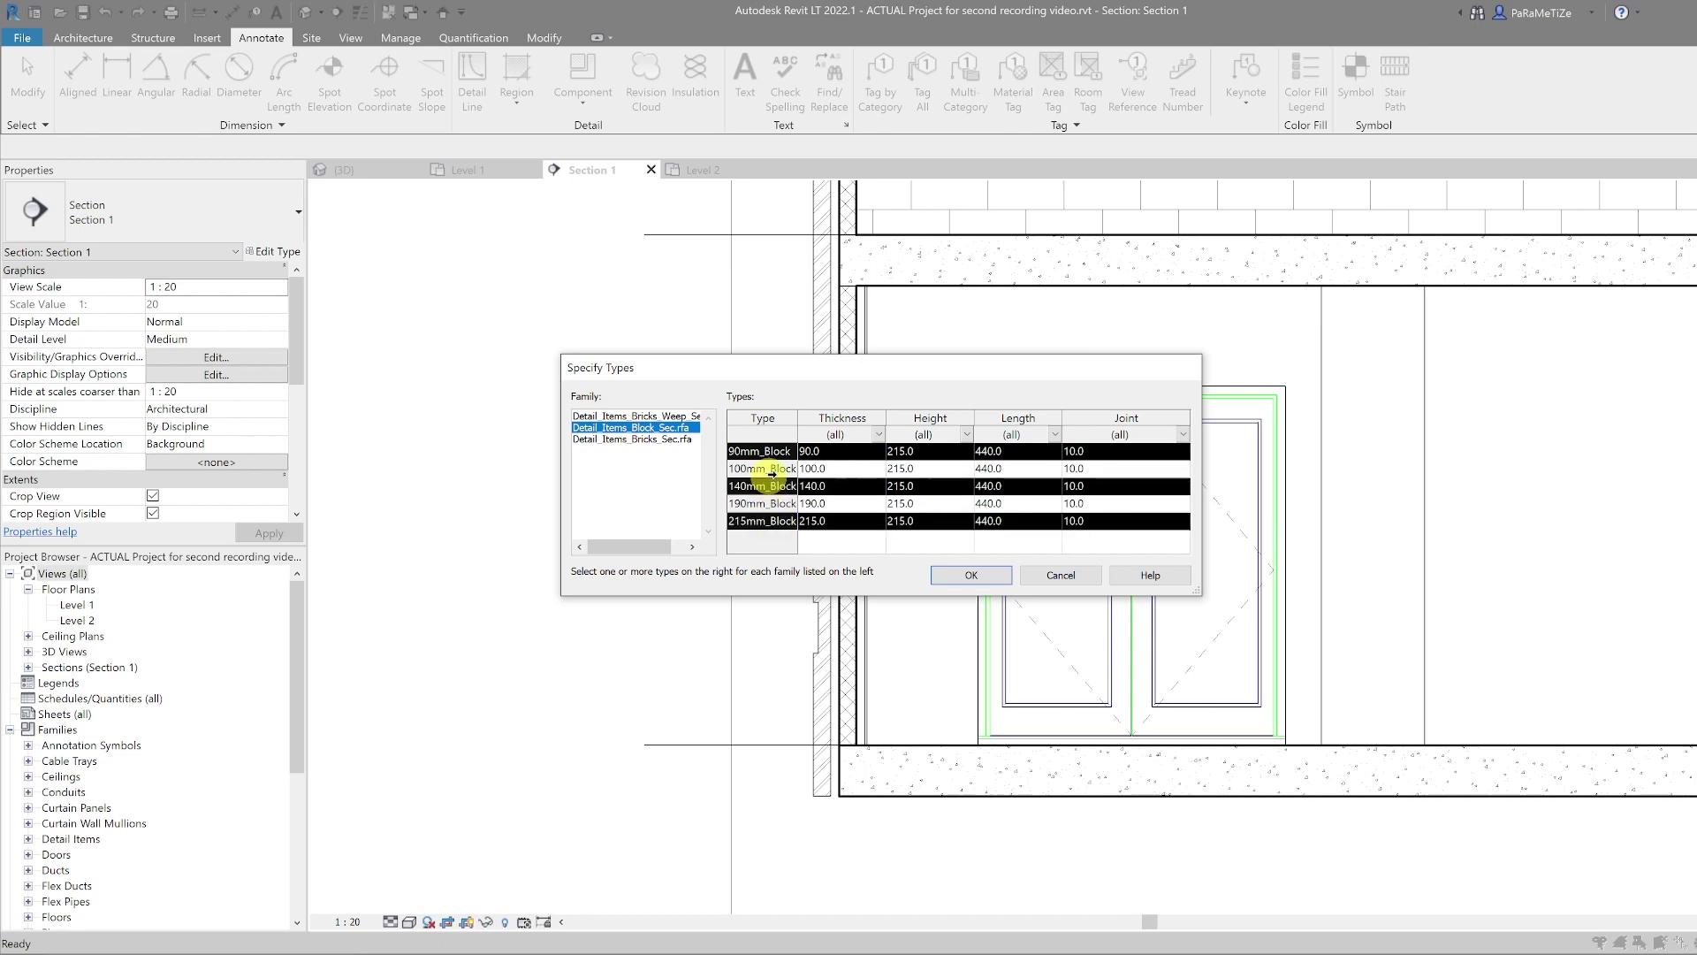
left_click(772, 473, "ctrl")
left_click(760, 503, "ctrl")
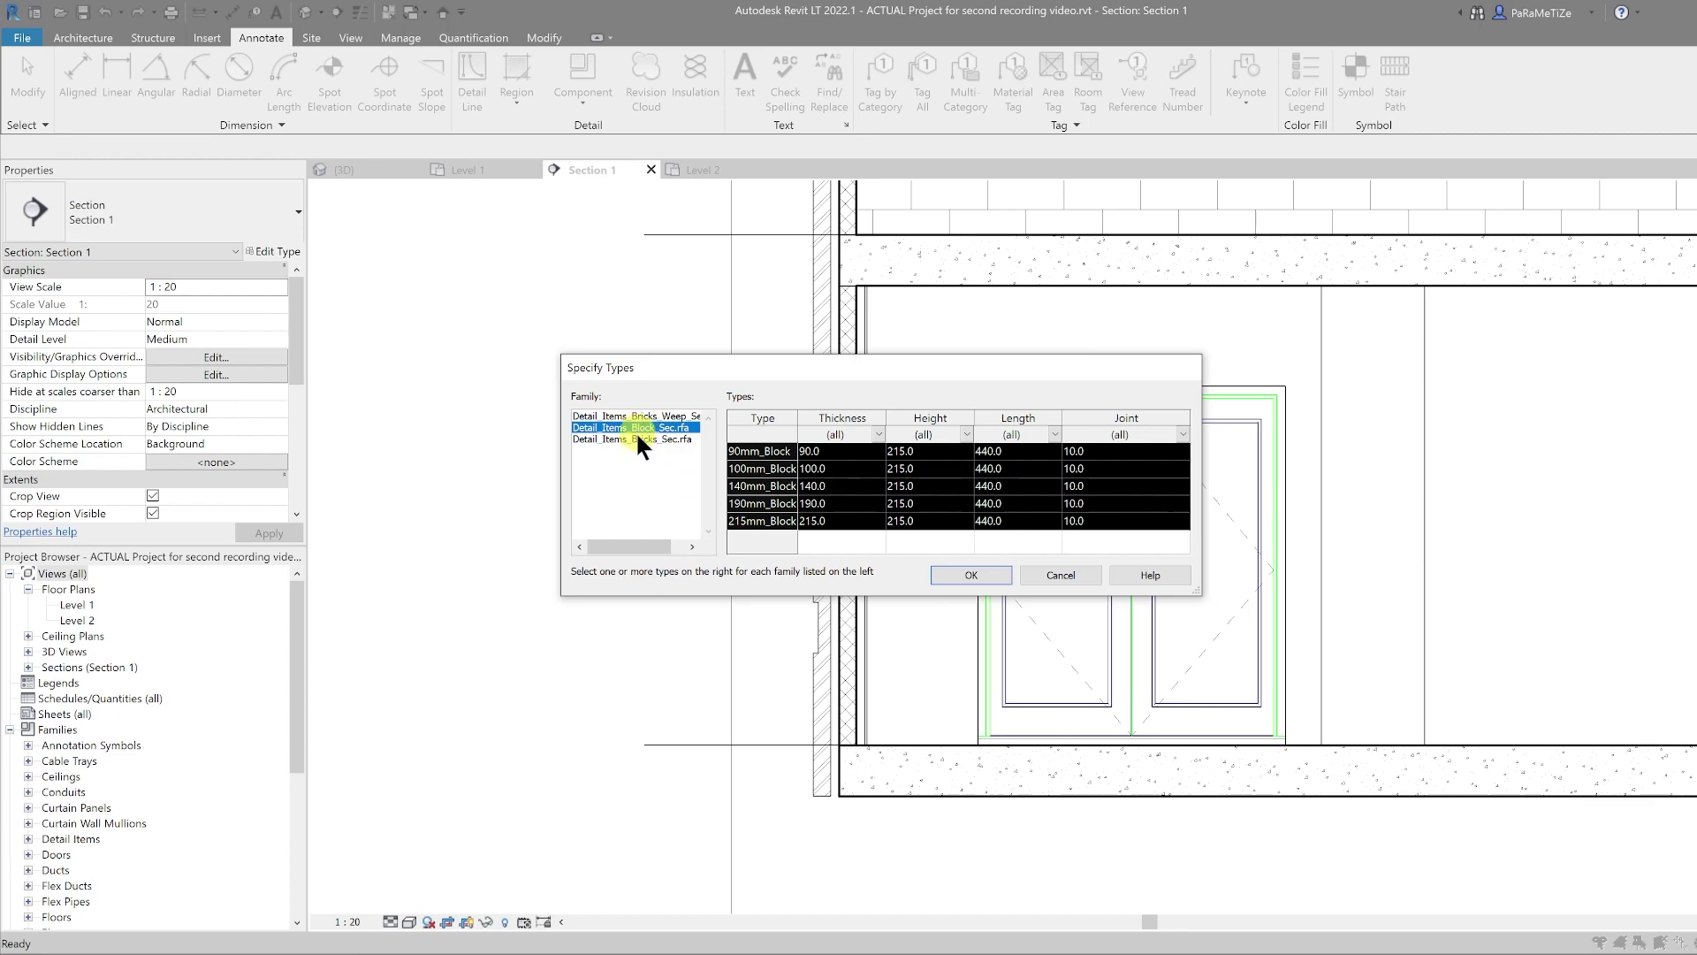
left_click(970, 576)
Place three Detail_Items_Bricks_Sec 102x215x65mm detail components in a column outside the exterior wall, above the floor line
key("d")
key("c")
scroll(893, 691, "up", 5)
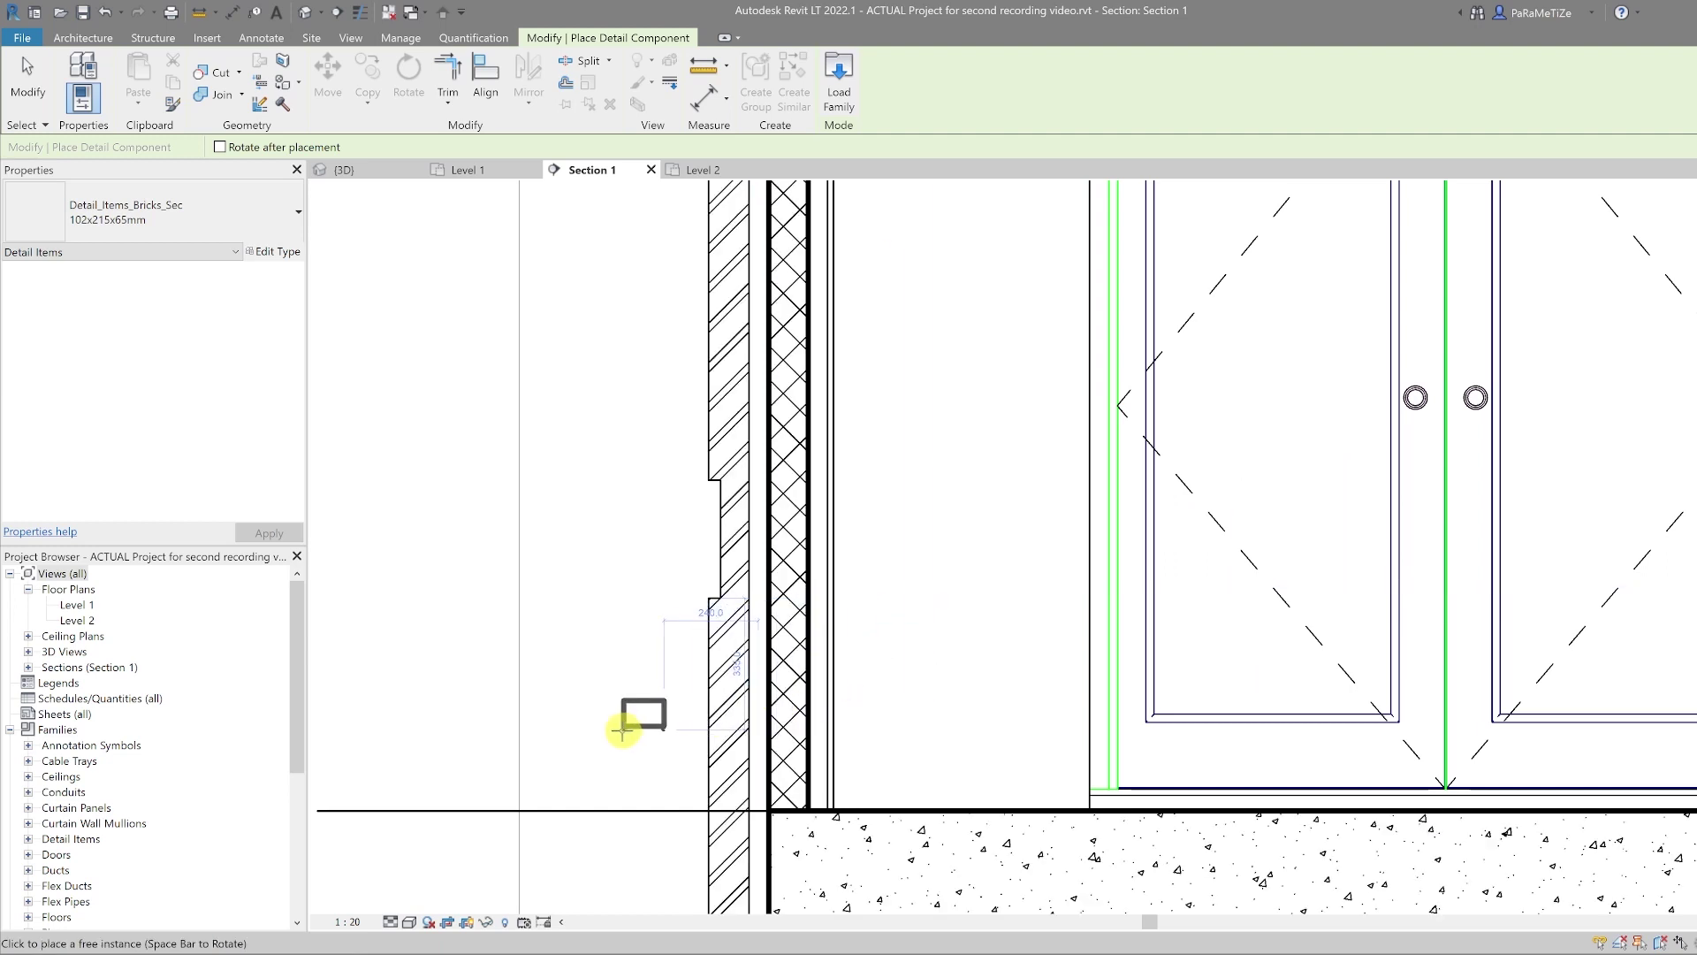
left_click(614, 729)
Change the middle placed brick to the Detail_Items_Block_Sec type 100mm_Block
left_click(633, 612)
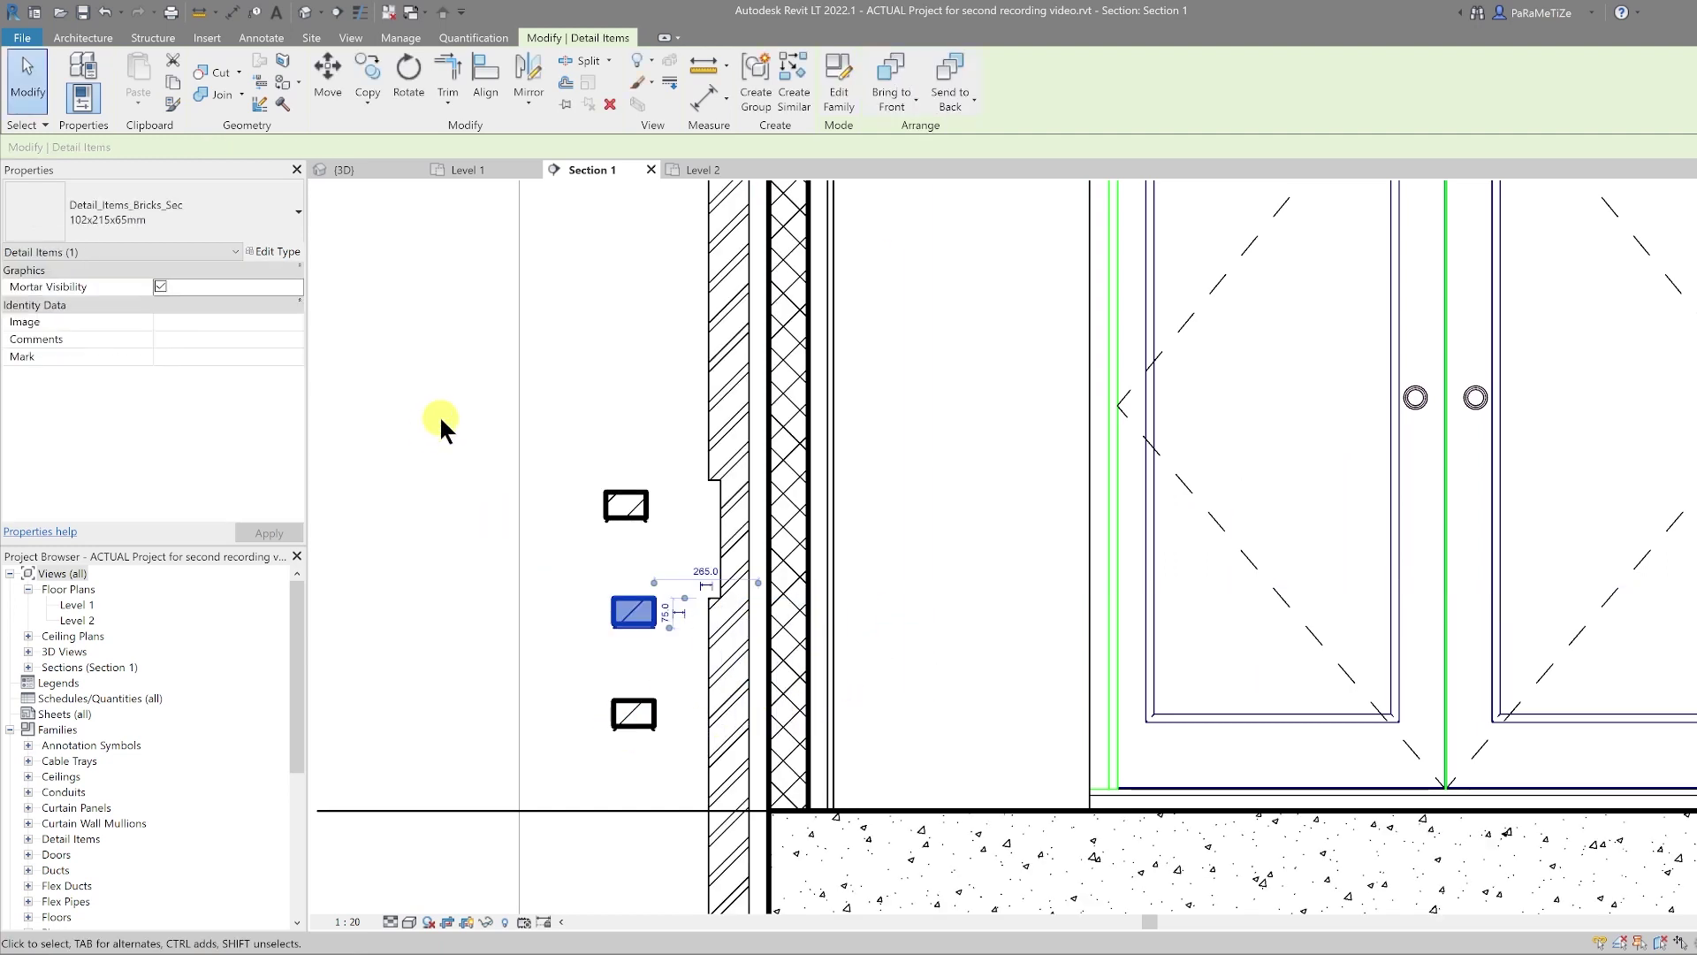
left_click(161, 213)
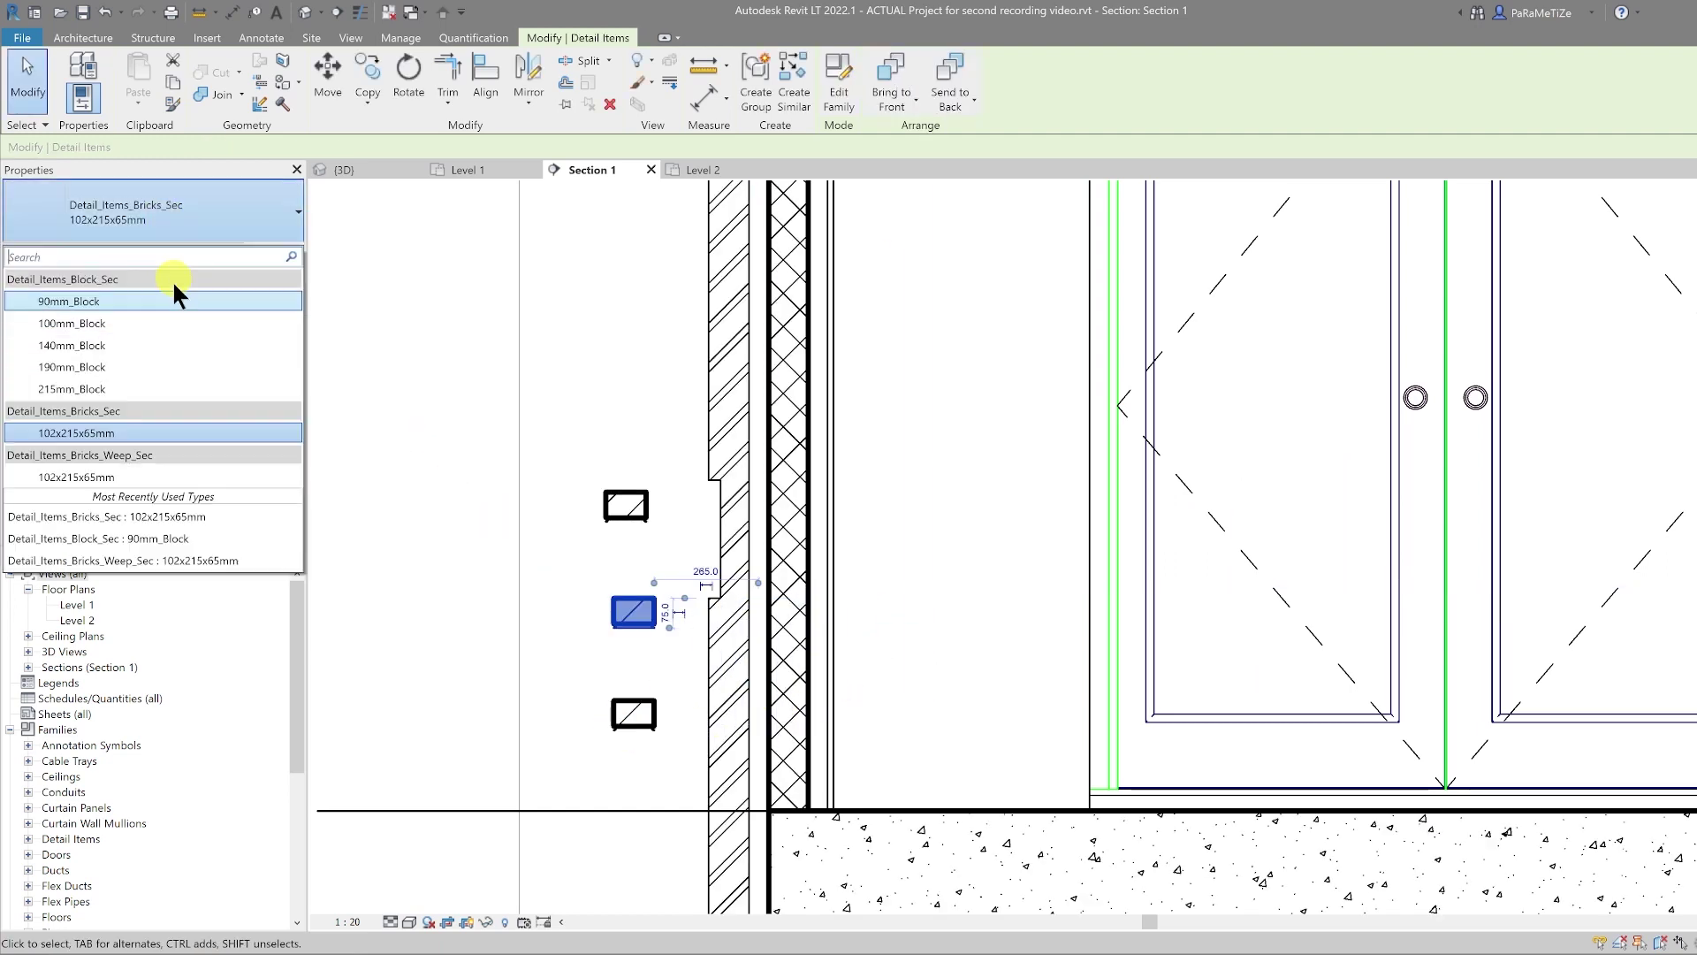
left_click(139, 326)
Change the uppermost brick to Detail_Items_Bricks_Weep_Sec 102x215x65mm and move it directly below the remaining plain brick
left_click(133, 214)
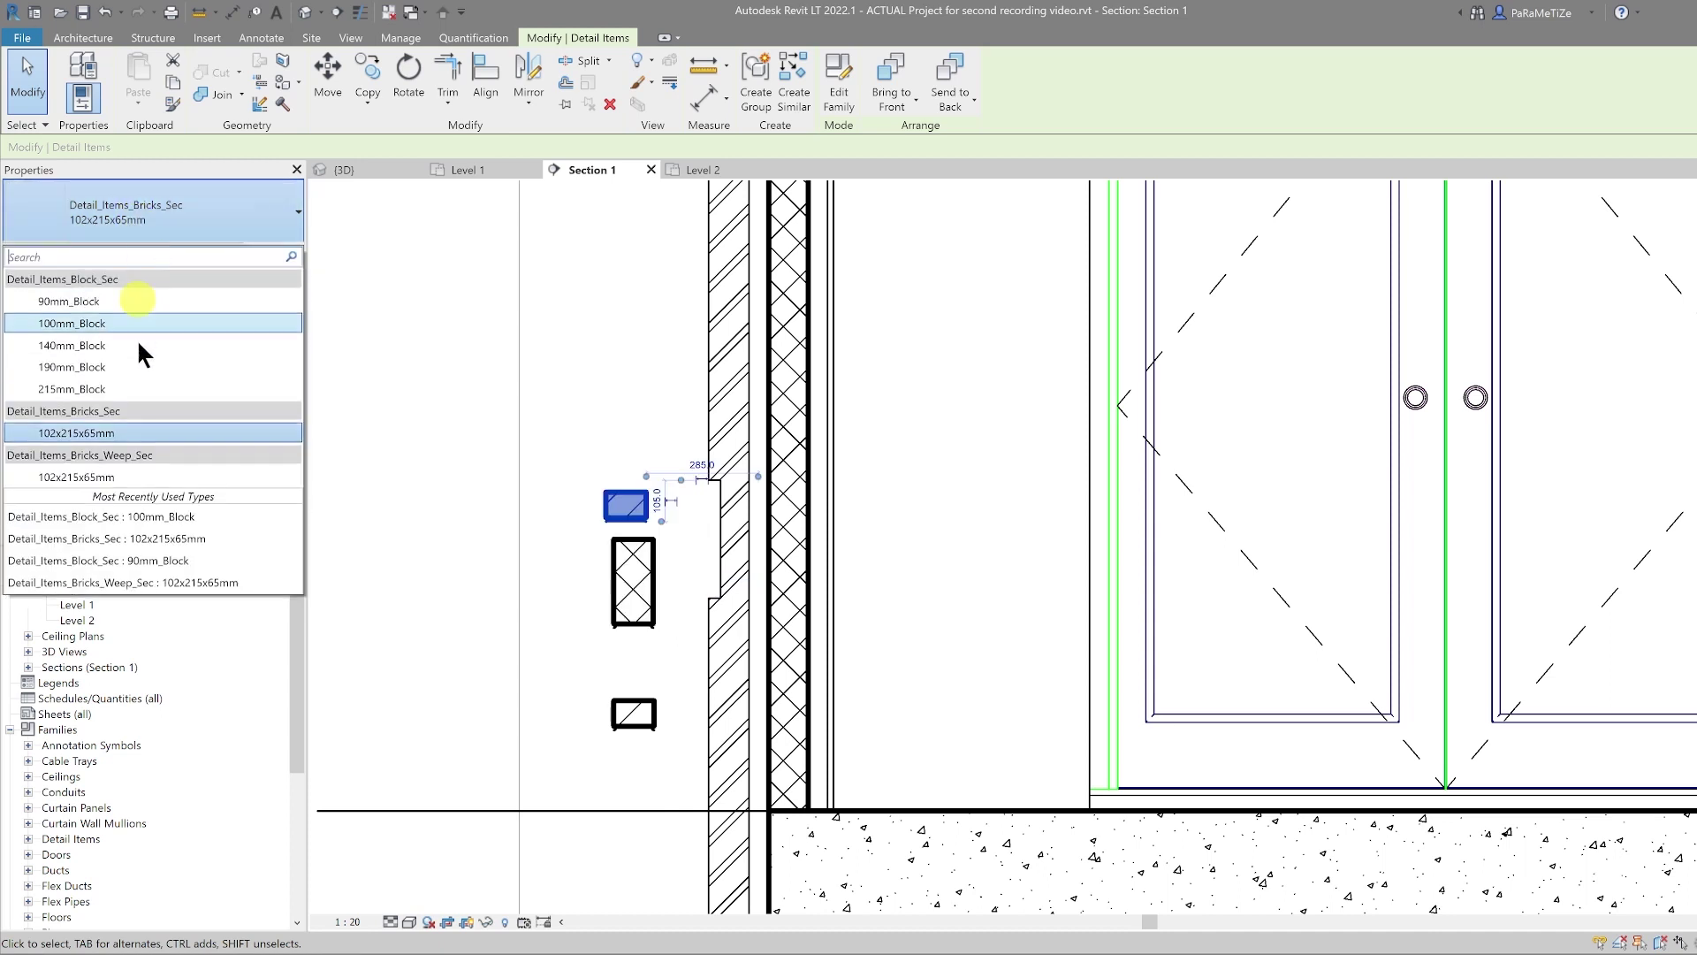
left_click(139, 477)
left_click_drag(620, 514, 628, 780)
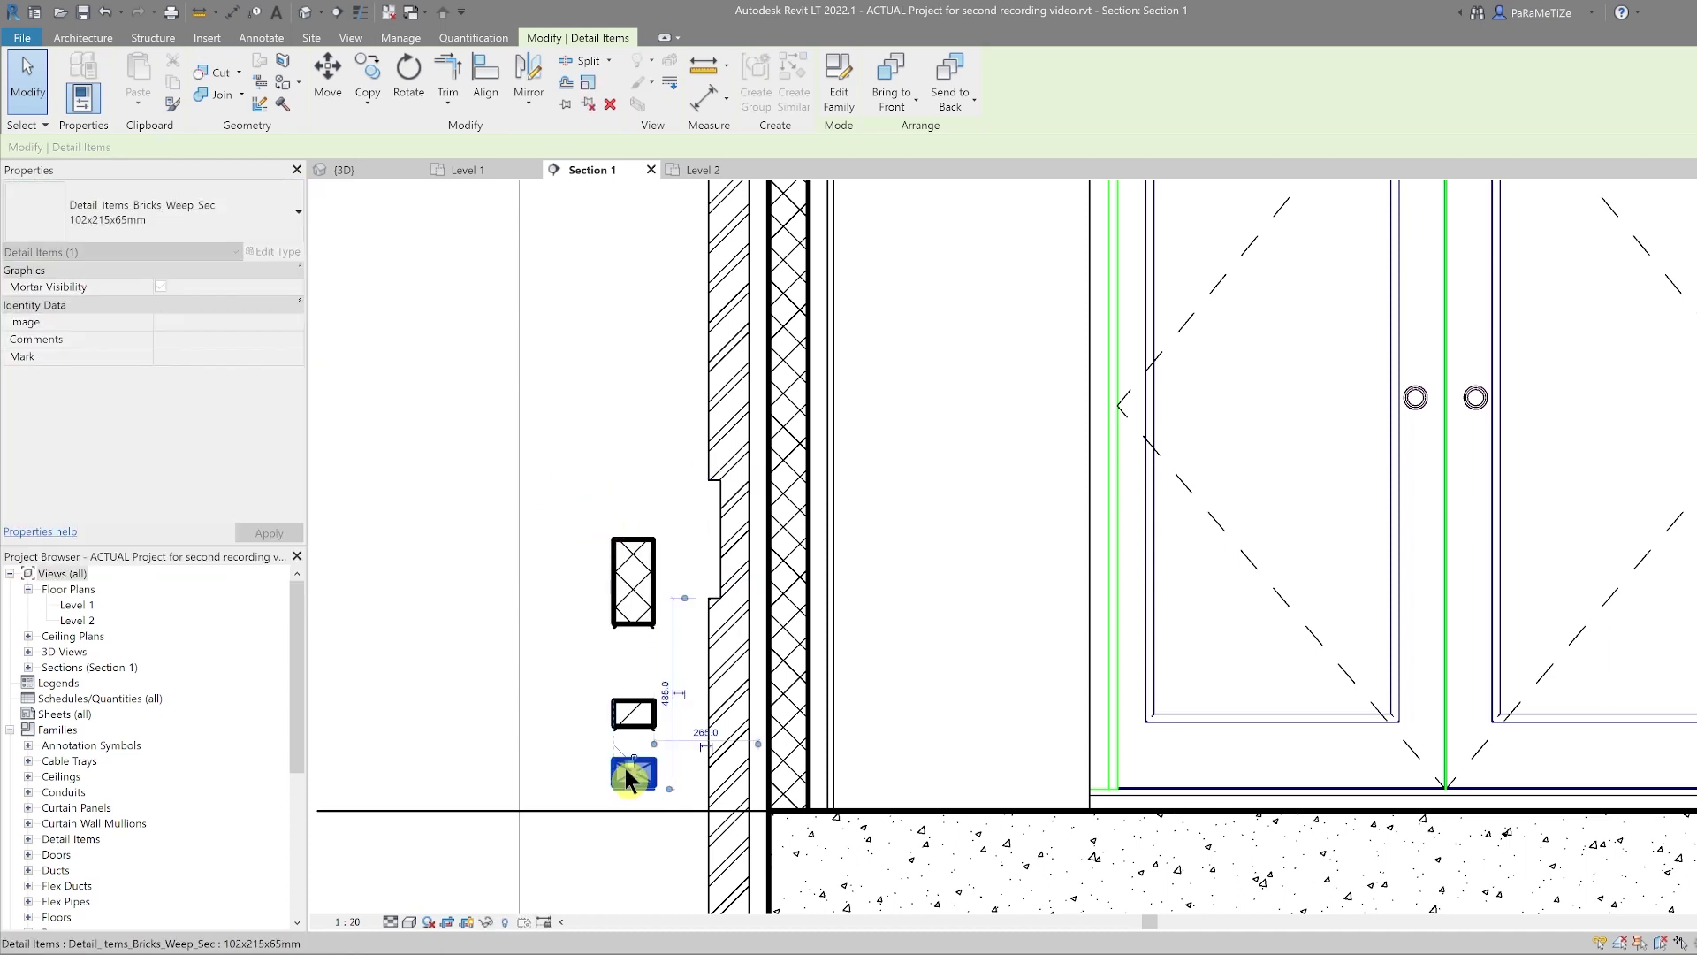
left_click(560, 694)
Open the plain brick's Detail_Items_Bricks_Sec family for editing and select its Brick filled region
scroll(560, 664, "down", 1)
mouse_move(559, 664)
middle_mouse_down()
mouse_move(750, 619)
mouse_move(697, 690)
middle_mouse_up()
scroll(707, 702, "up", 1)
scroll(741, 776, "up", 1)
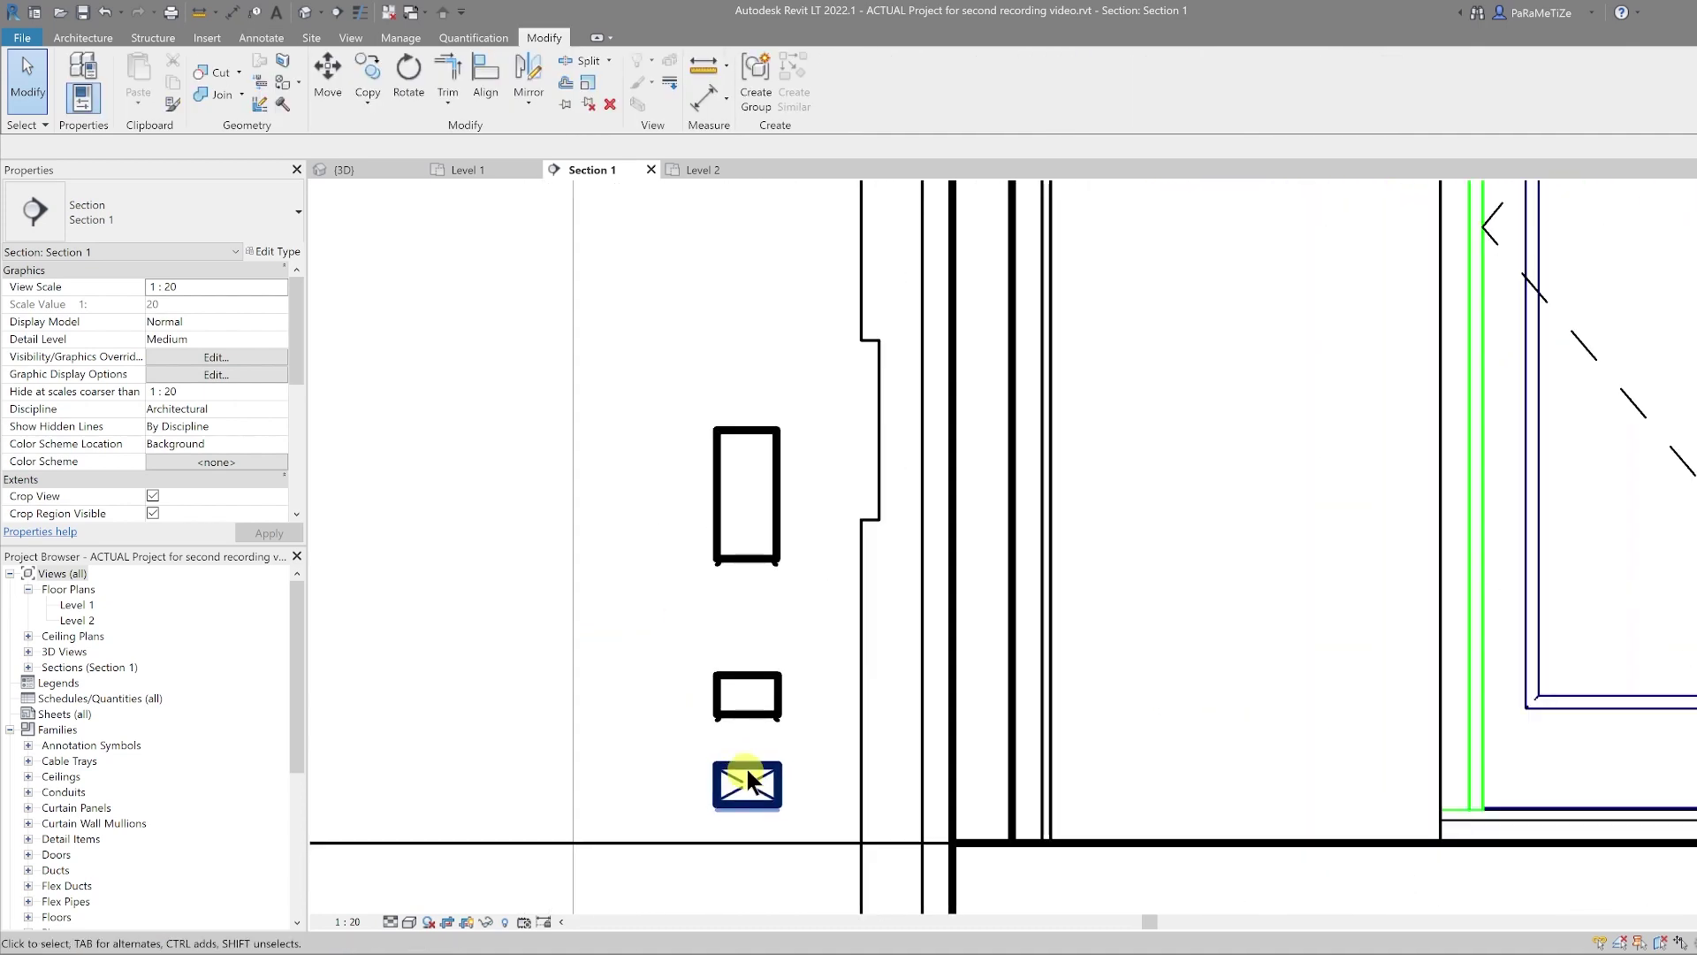
left_click(739, 711)
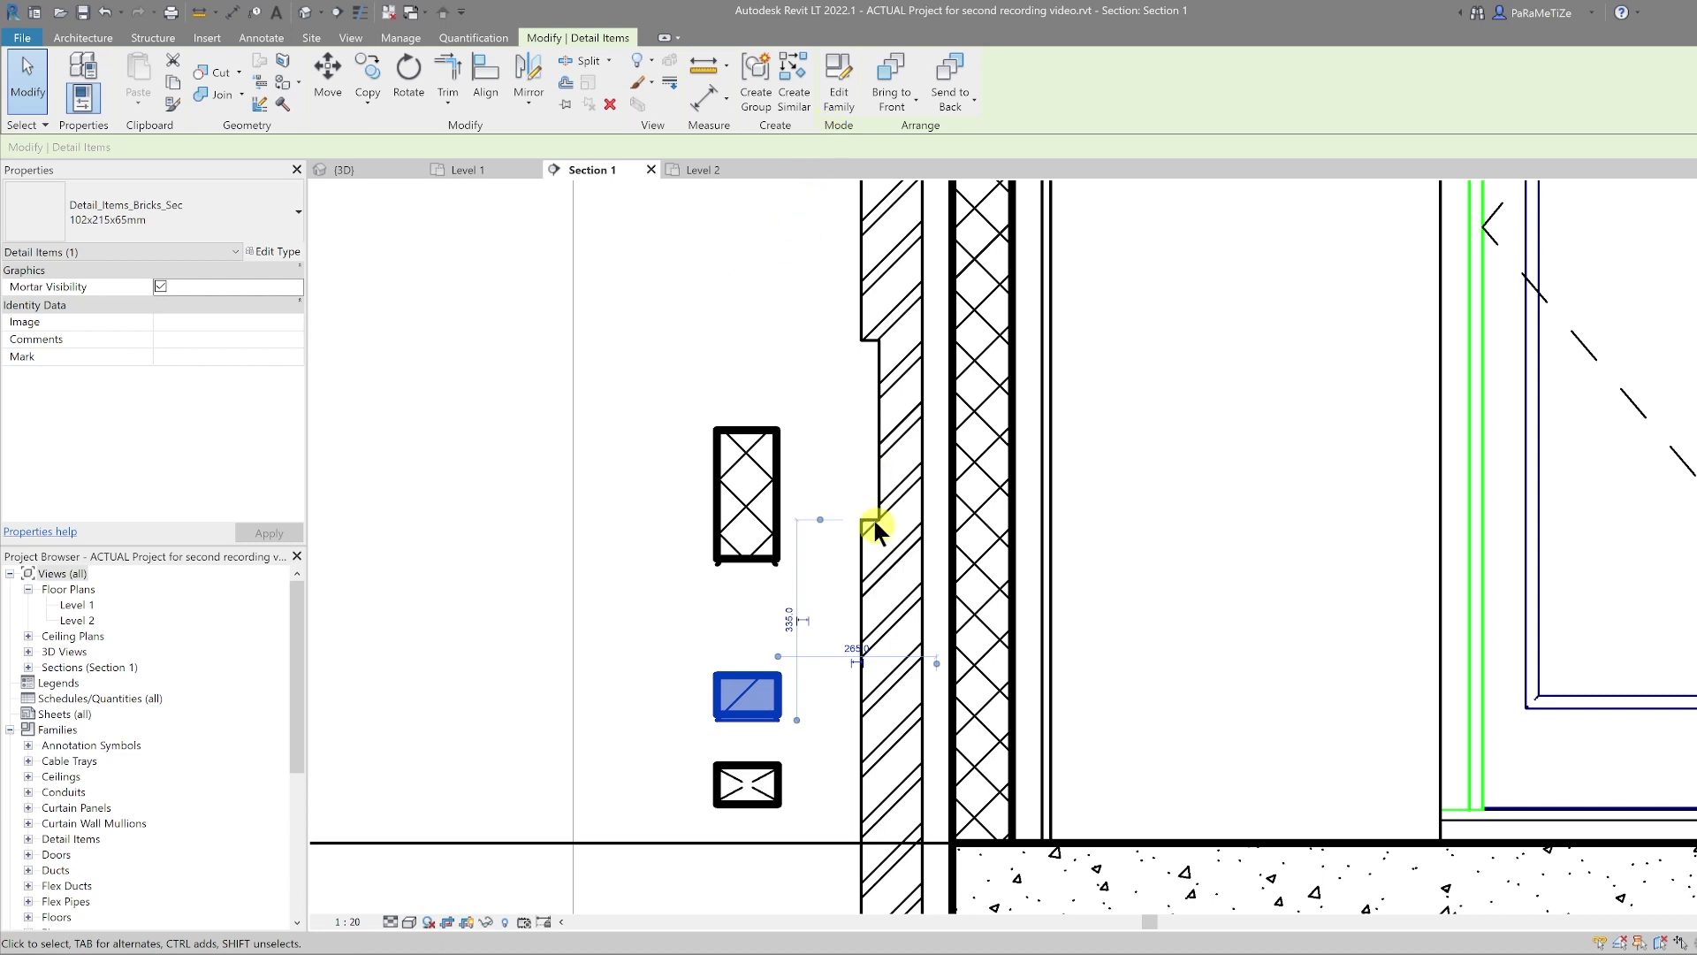
left_click(837, 89)
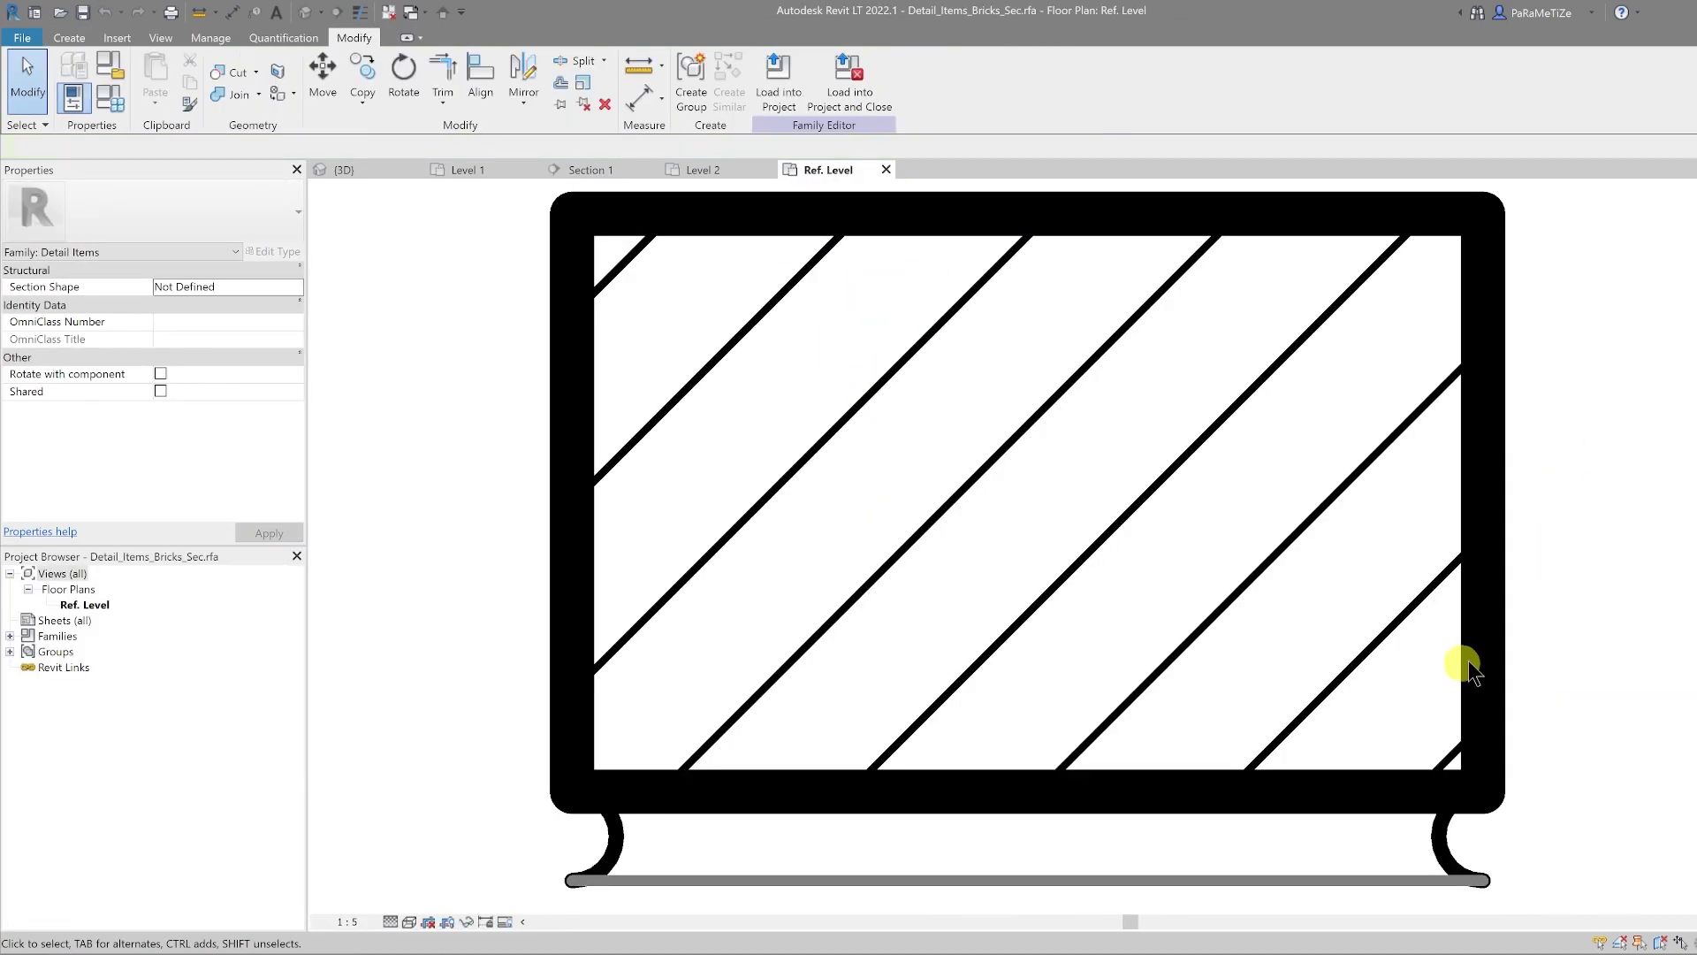
left_click(1488, 610)
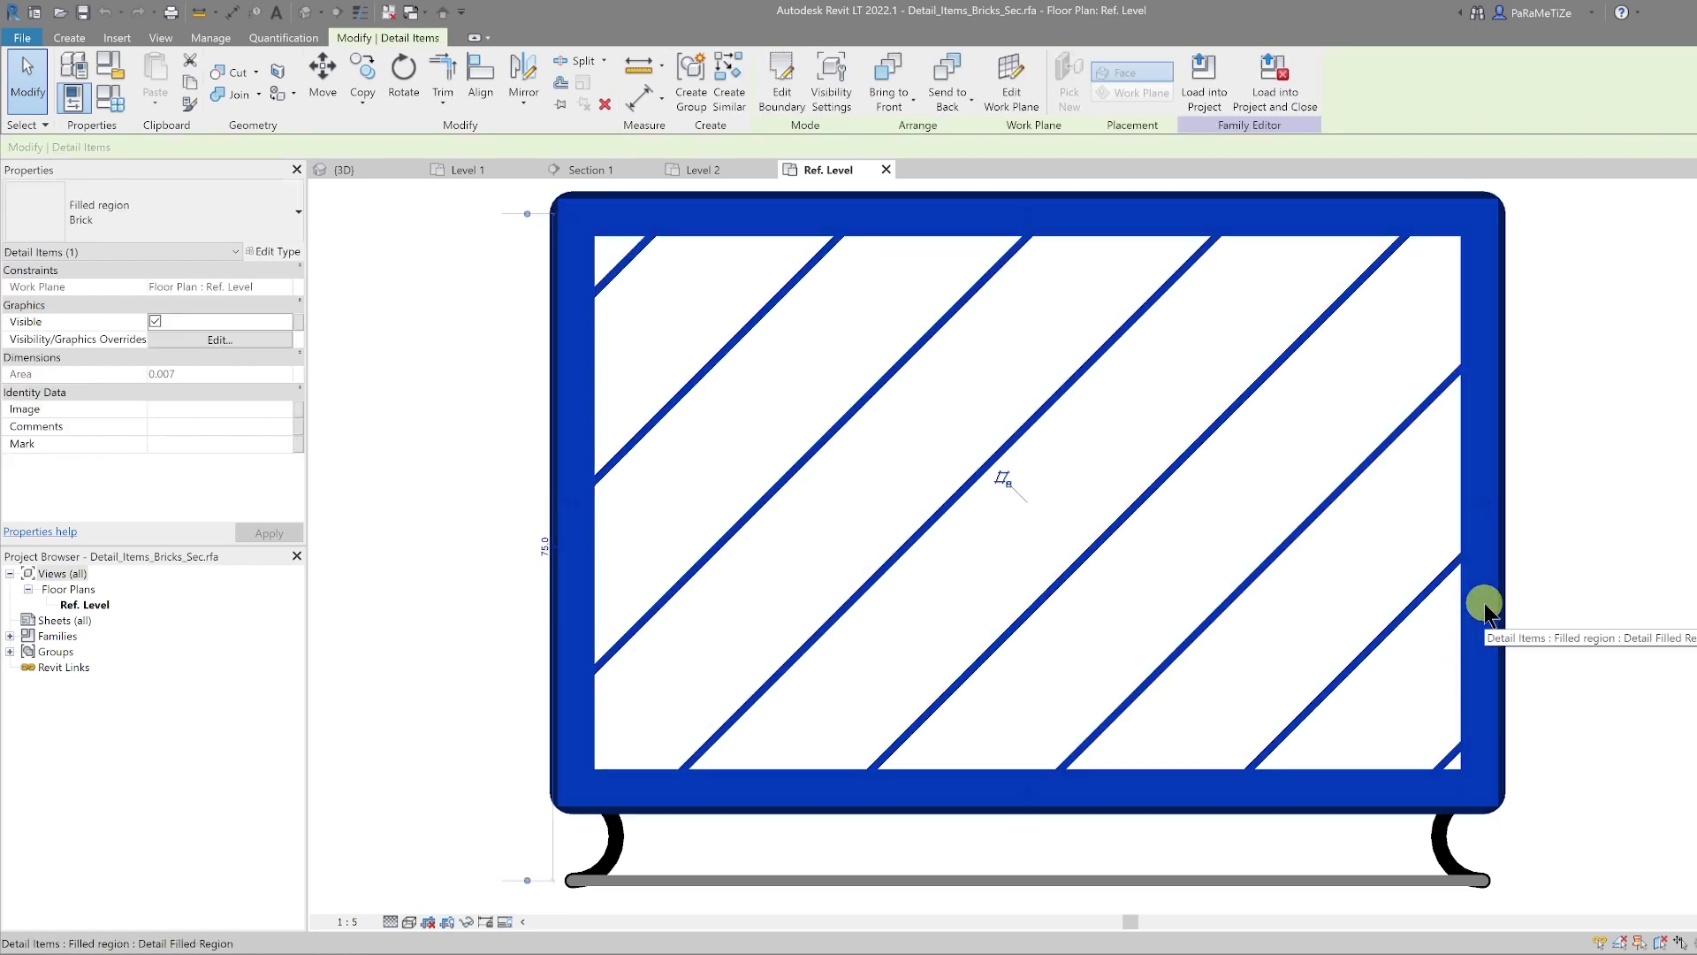
Set all four boundary lines of the brick's filled region to Medium Lines and reload the family into the project without saving it
left_click(793, 90)
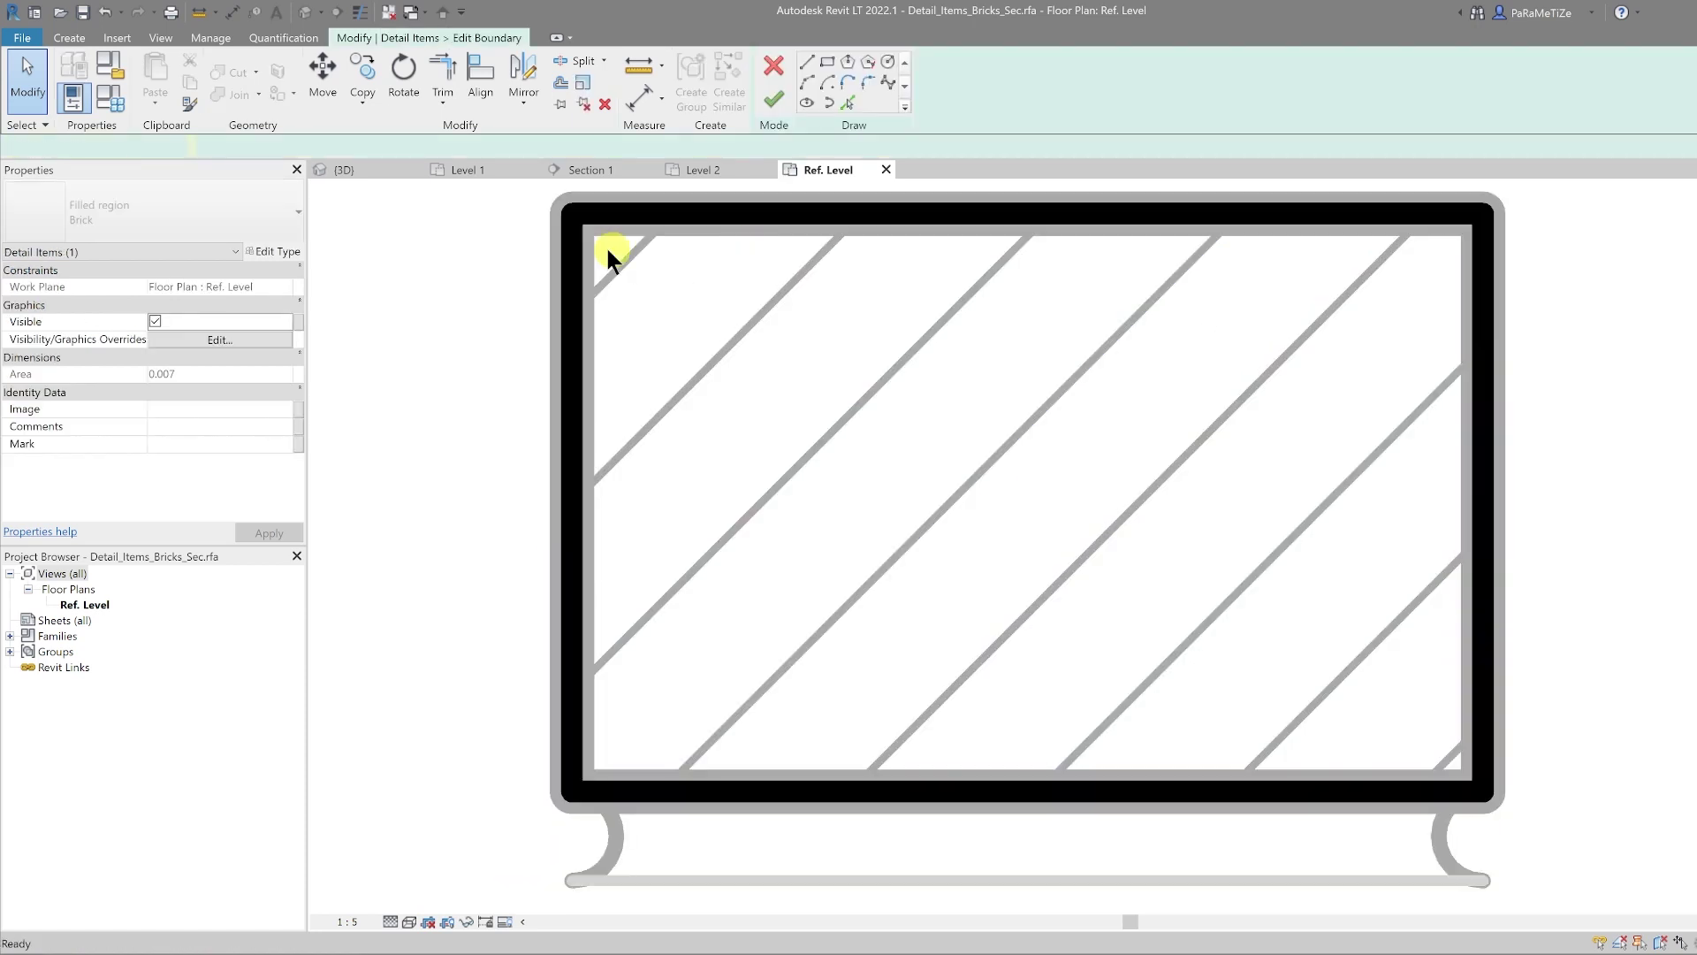
mouse_move(529, 177)
left_mouse_down()
mouse_move(1388, 634)
mouse_move(1542, 817)
left_mouse_up()
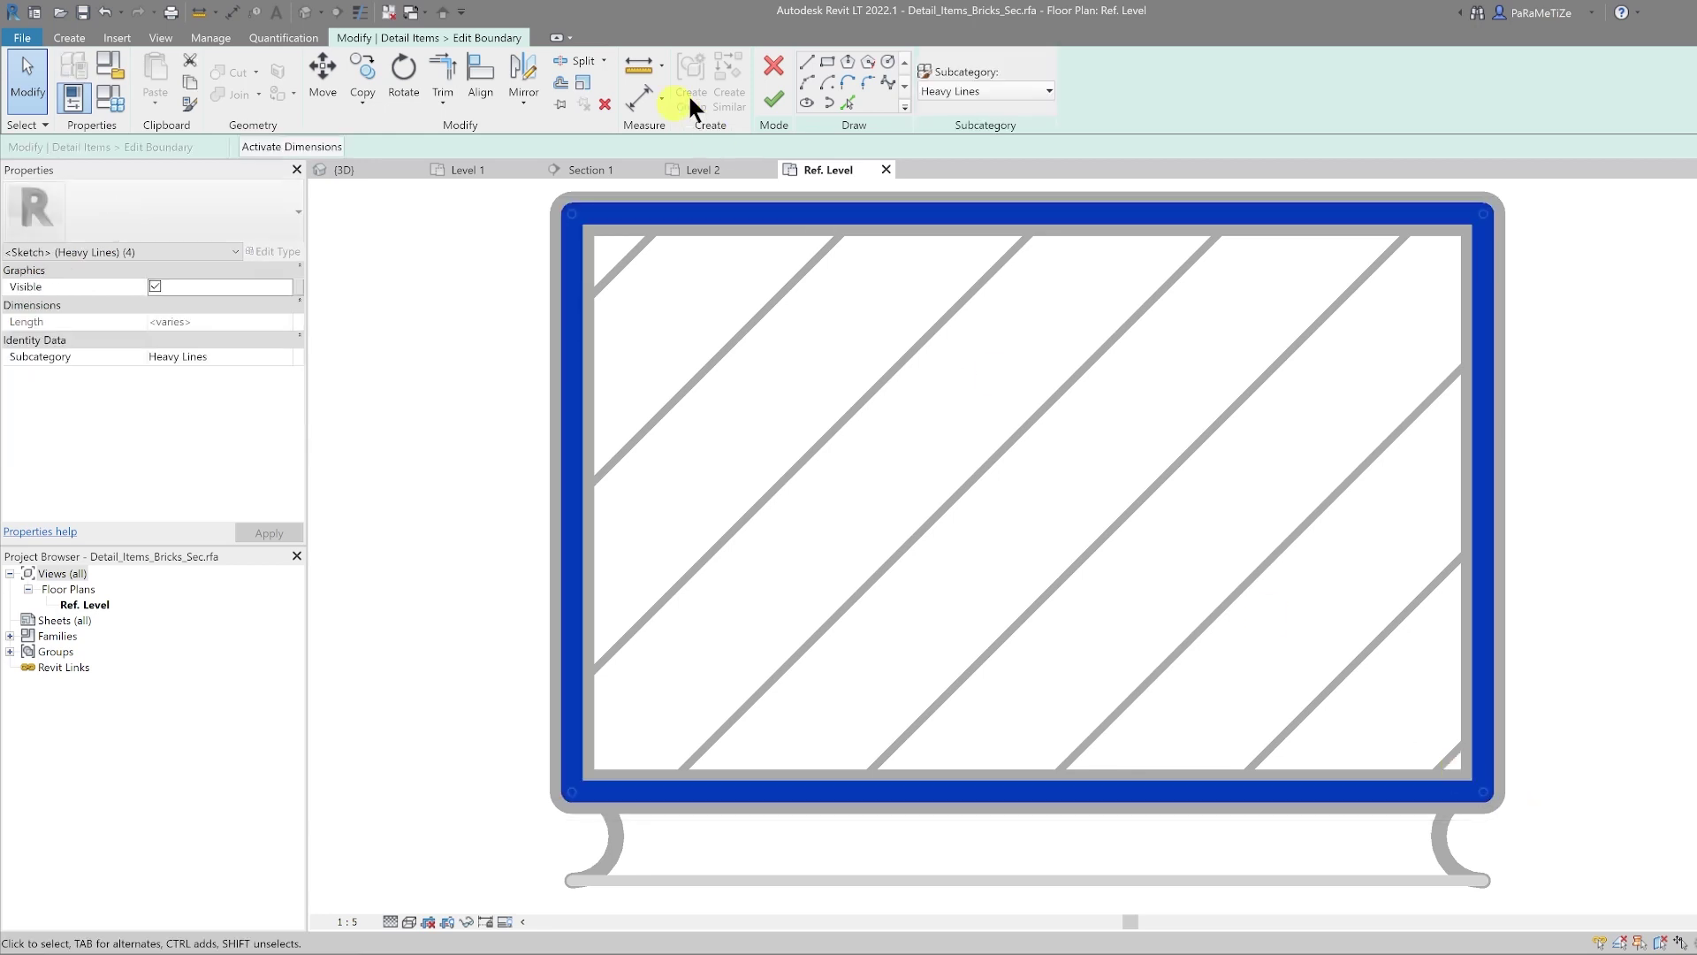
left_click(973, 89)
left_click(962, 192)
left_click(775, 94)
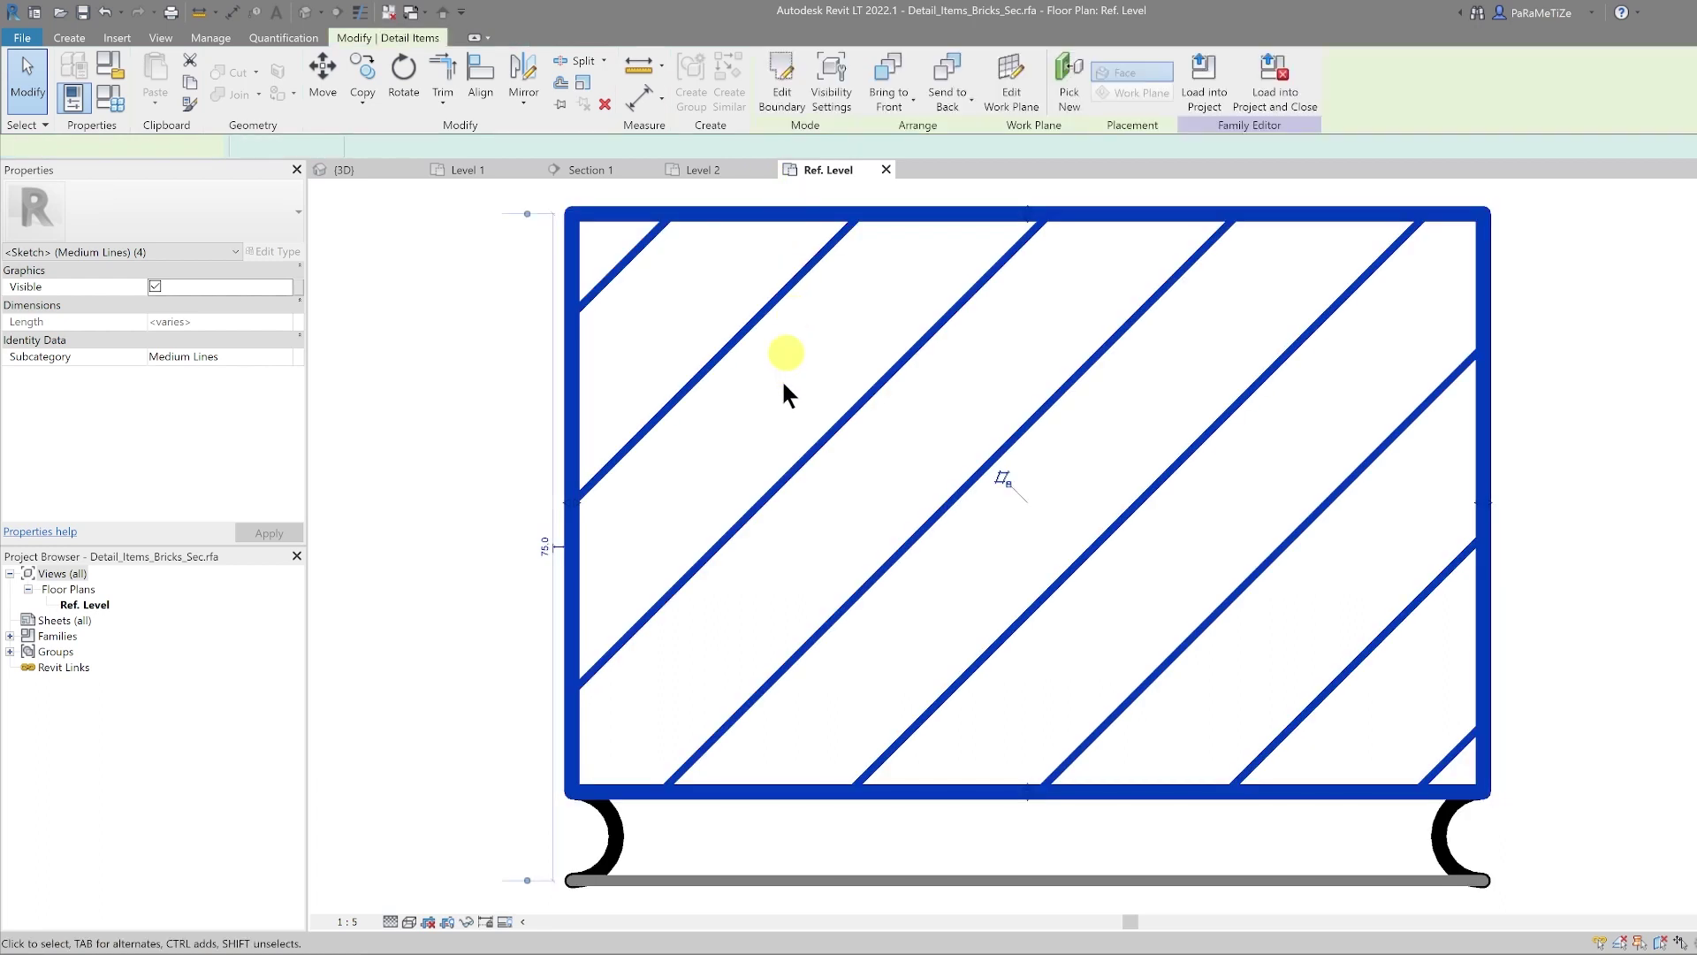
left_click(445, 455)
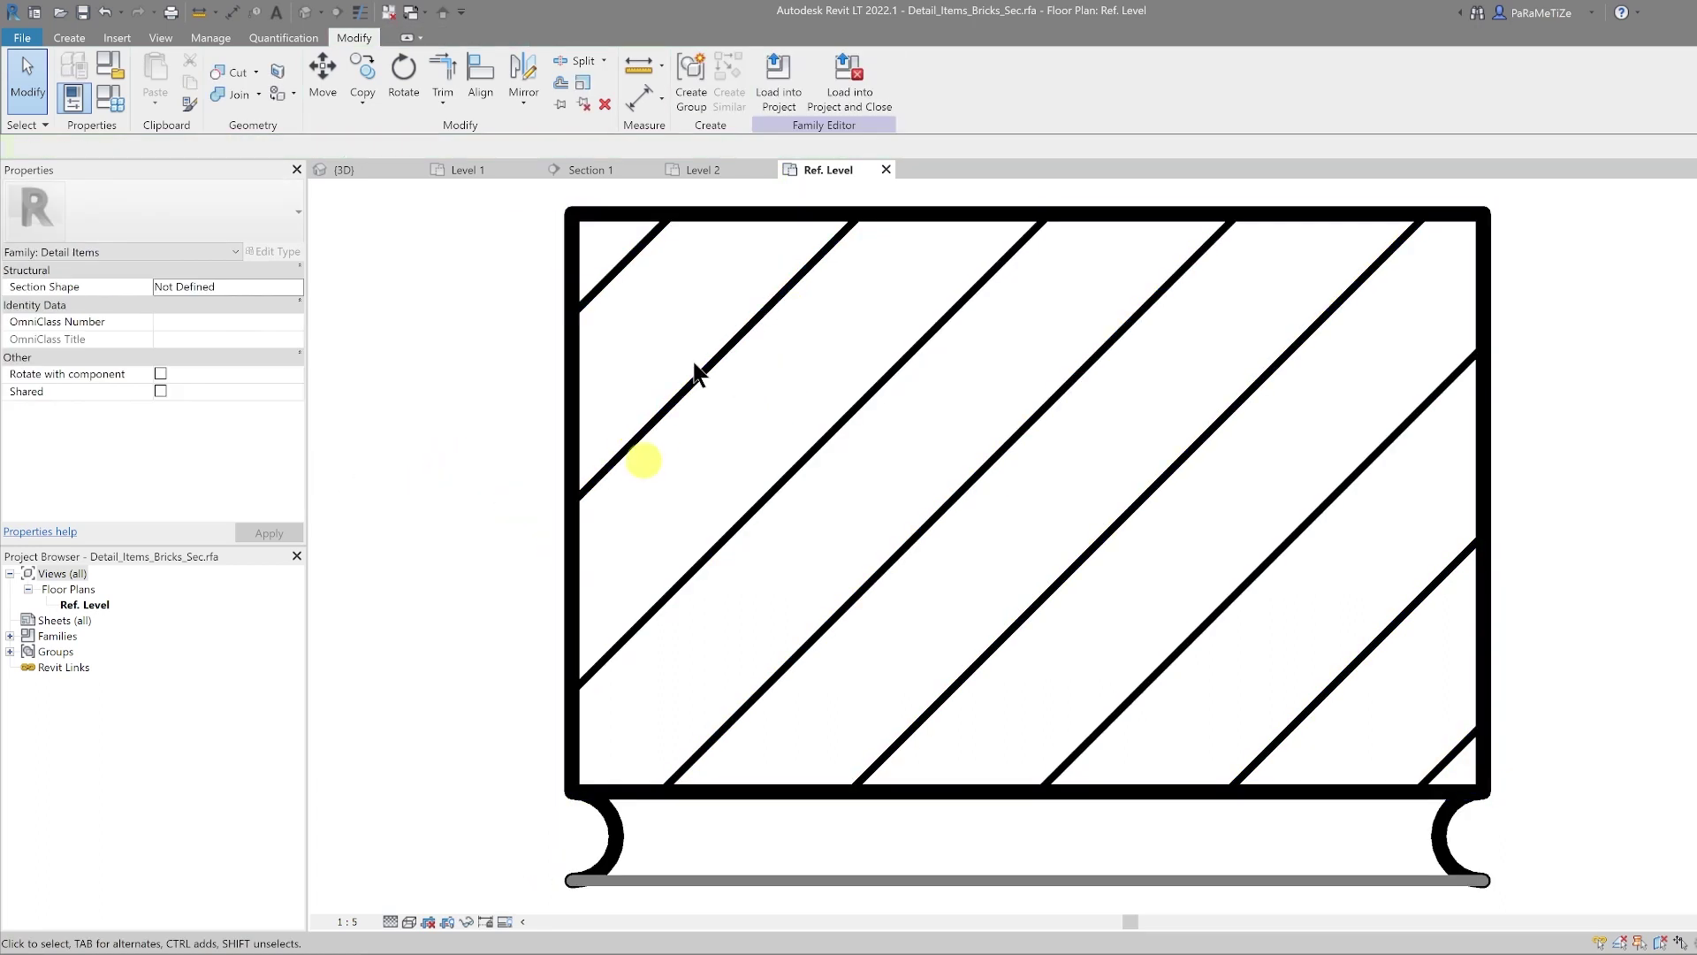
left_click(834, 87)
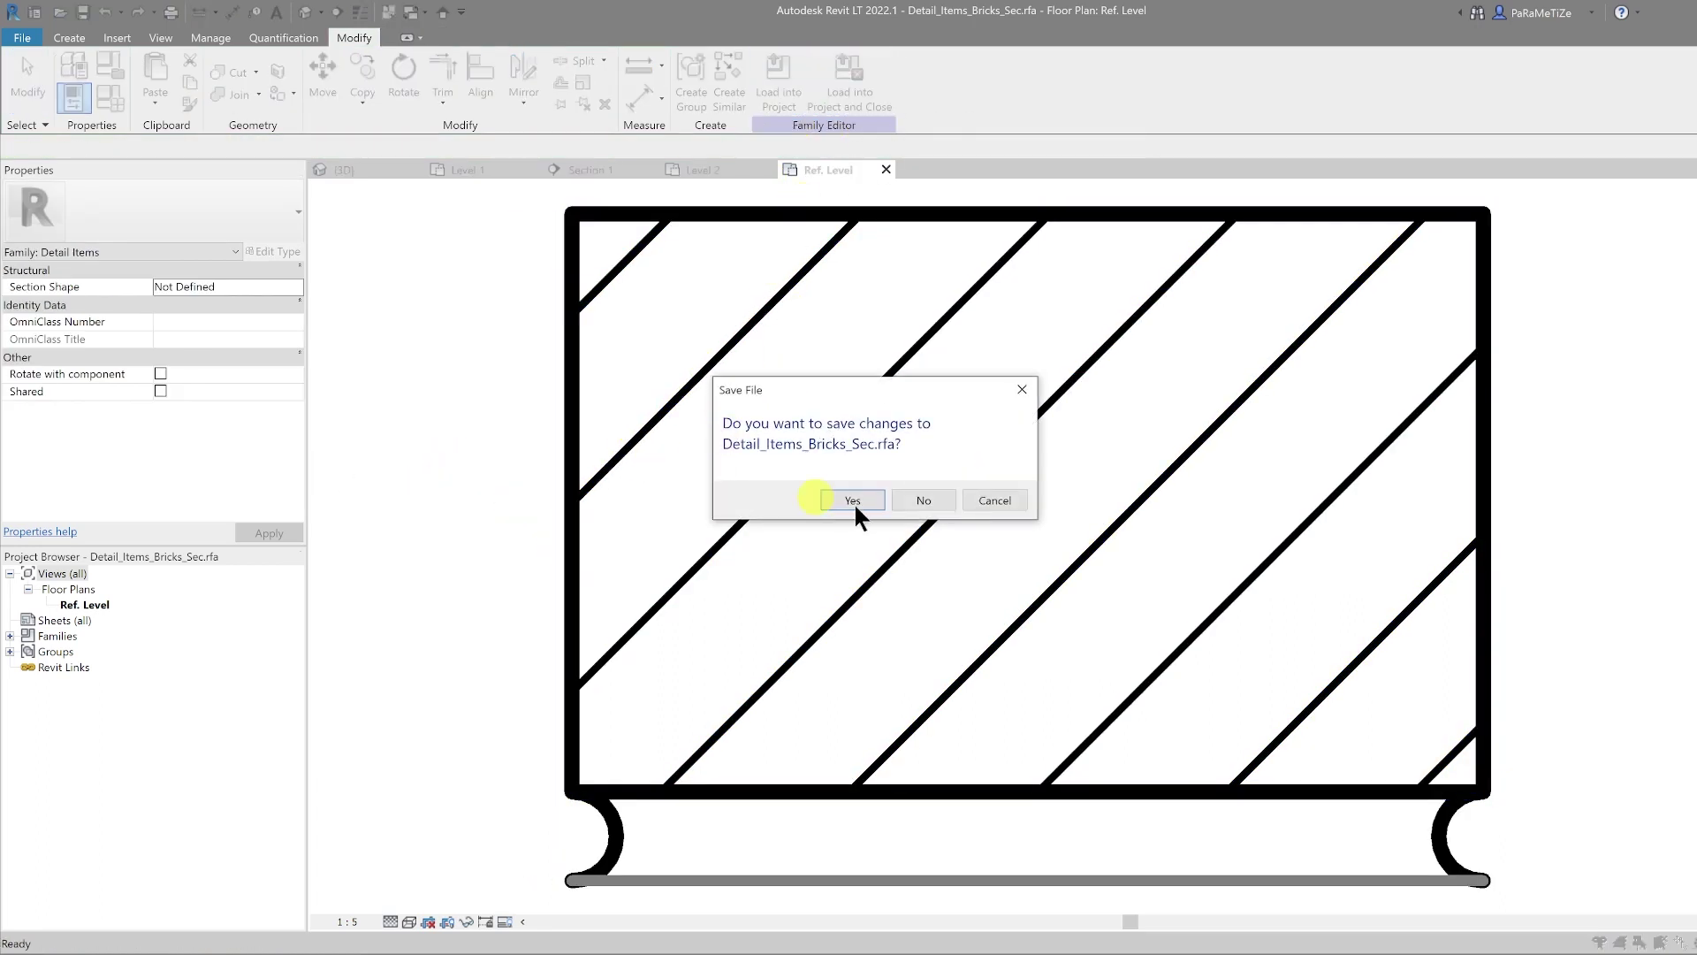
left_click(930, 496)
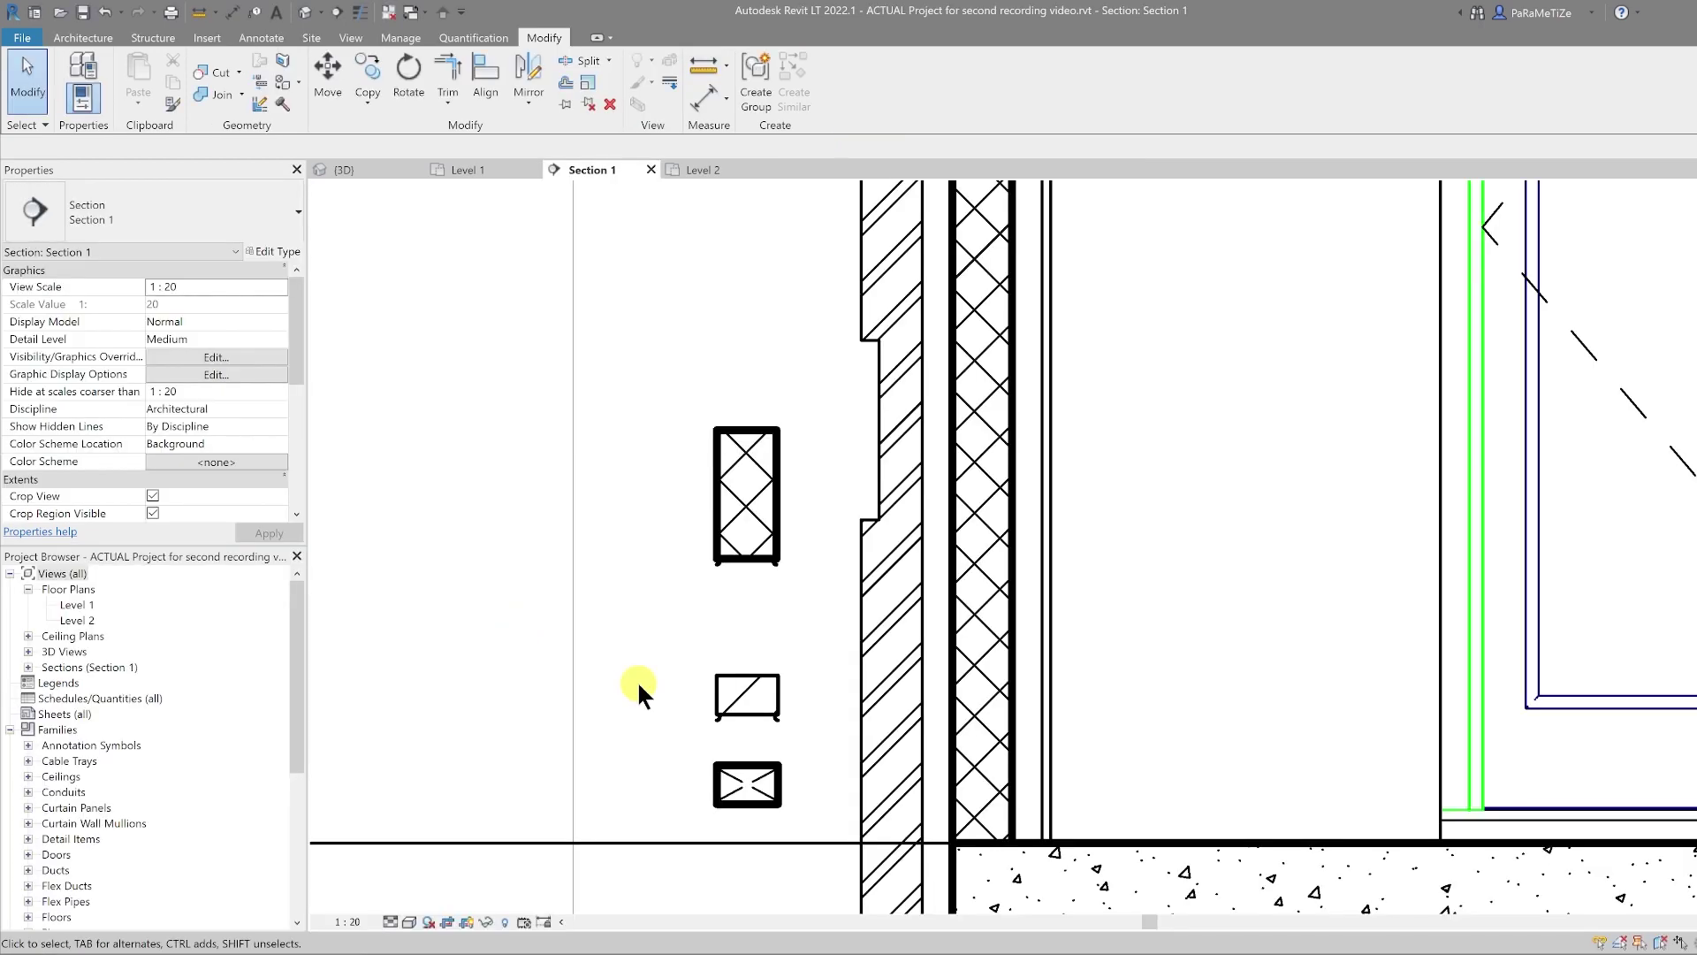
Open the Detail_Items_Bricks_Weep_Sec family, set its filled region's boundary to Medium Lines, and reload it without saving the file
double_click(715, 771)
double_click(568, 332)
left_click_drag(519, 193, 1554, 835)
left_click(987, 92)
left_click(990, 194)
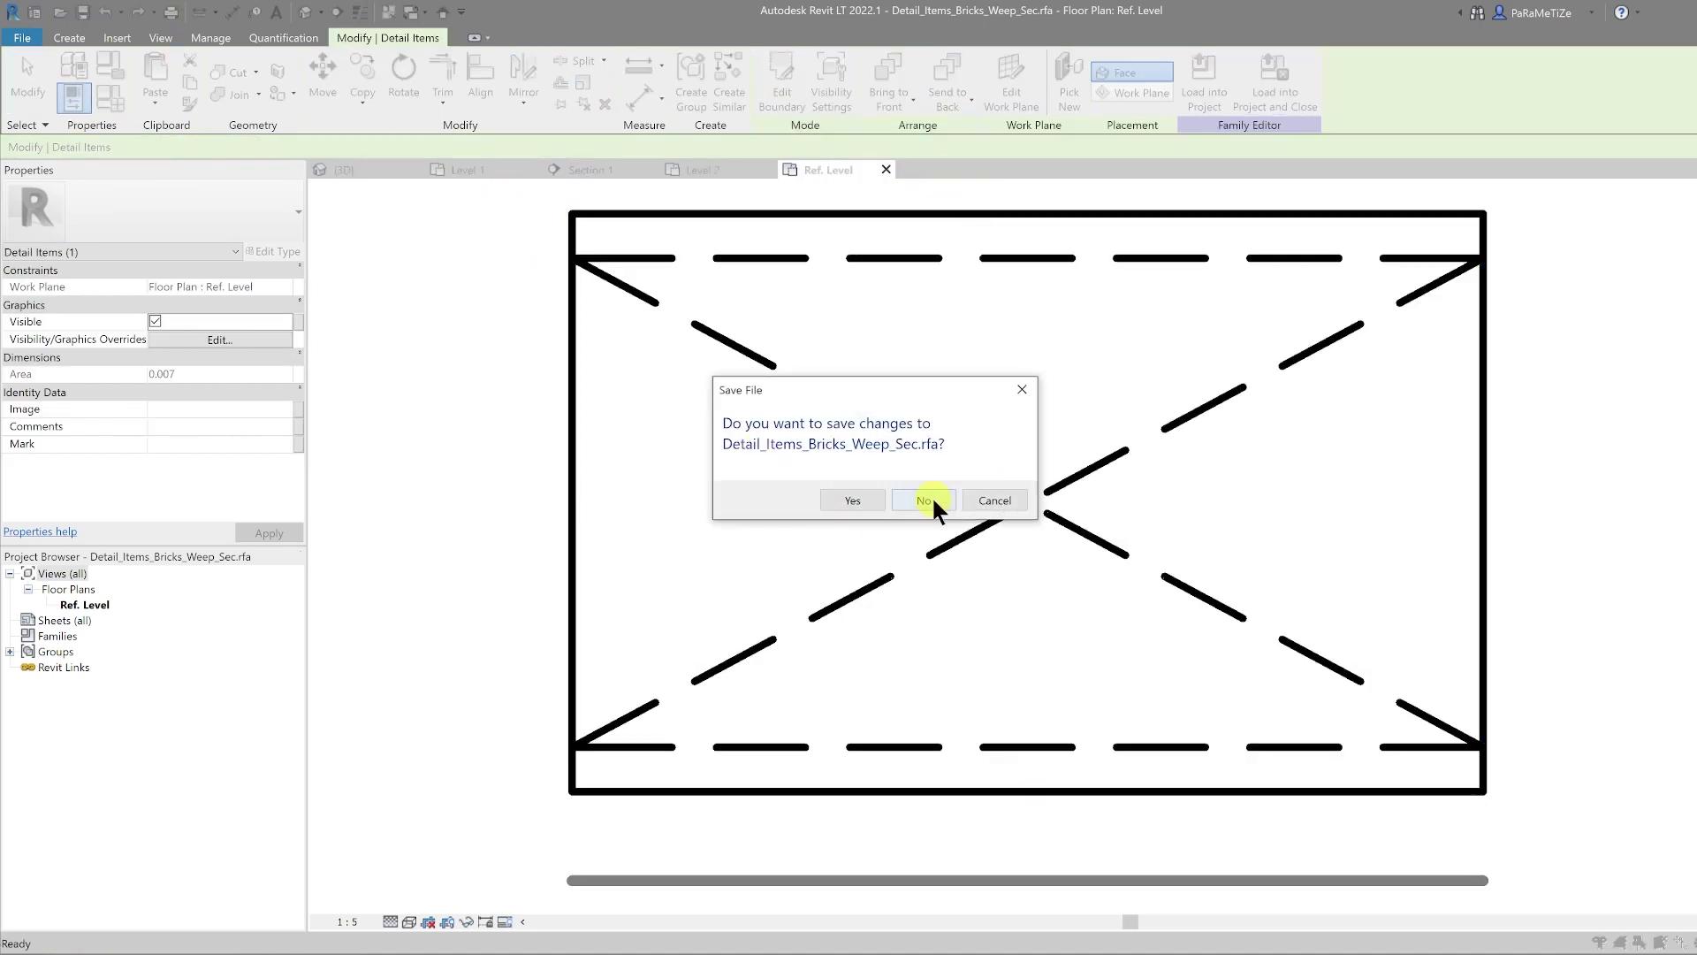
left_click(928, 517)
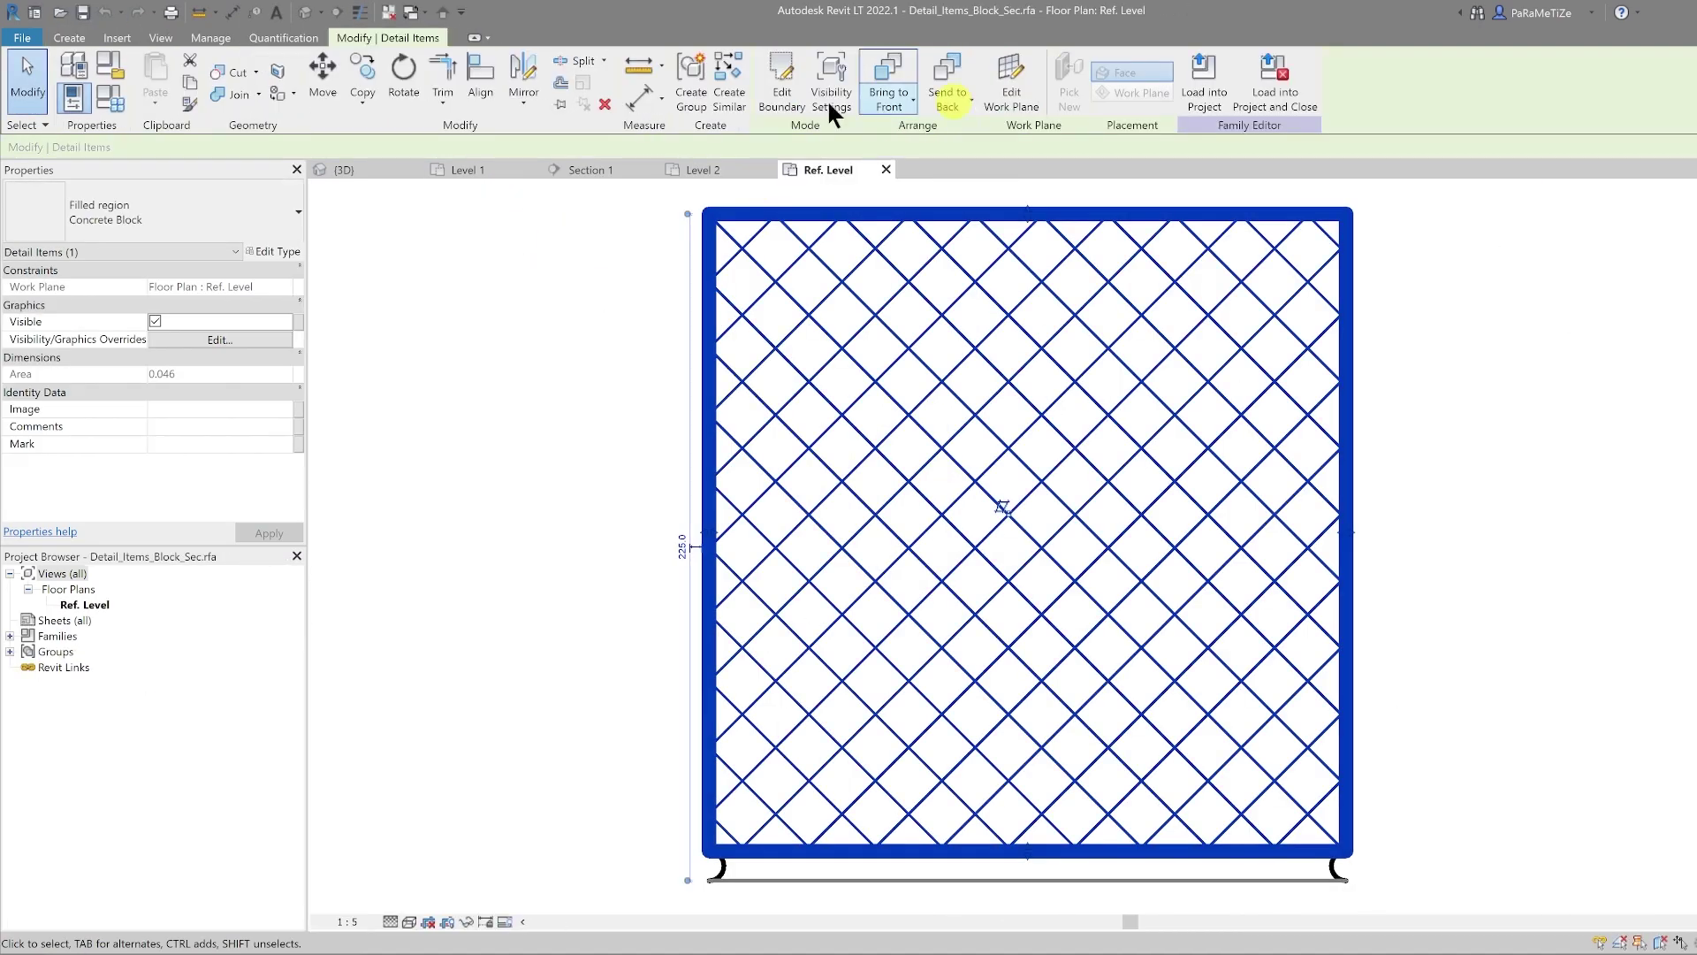
Set the Concrete Block region's boundary lines in Detail_Items_Block_Sec to Medium Lines and reload the family without saving it
left_click(986, 91)
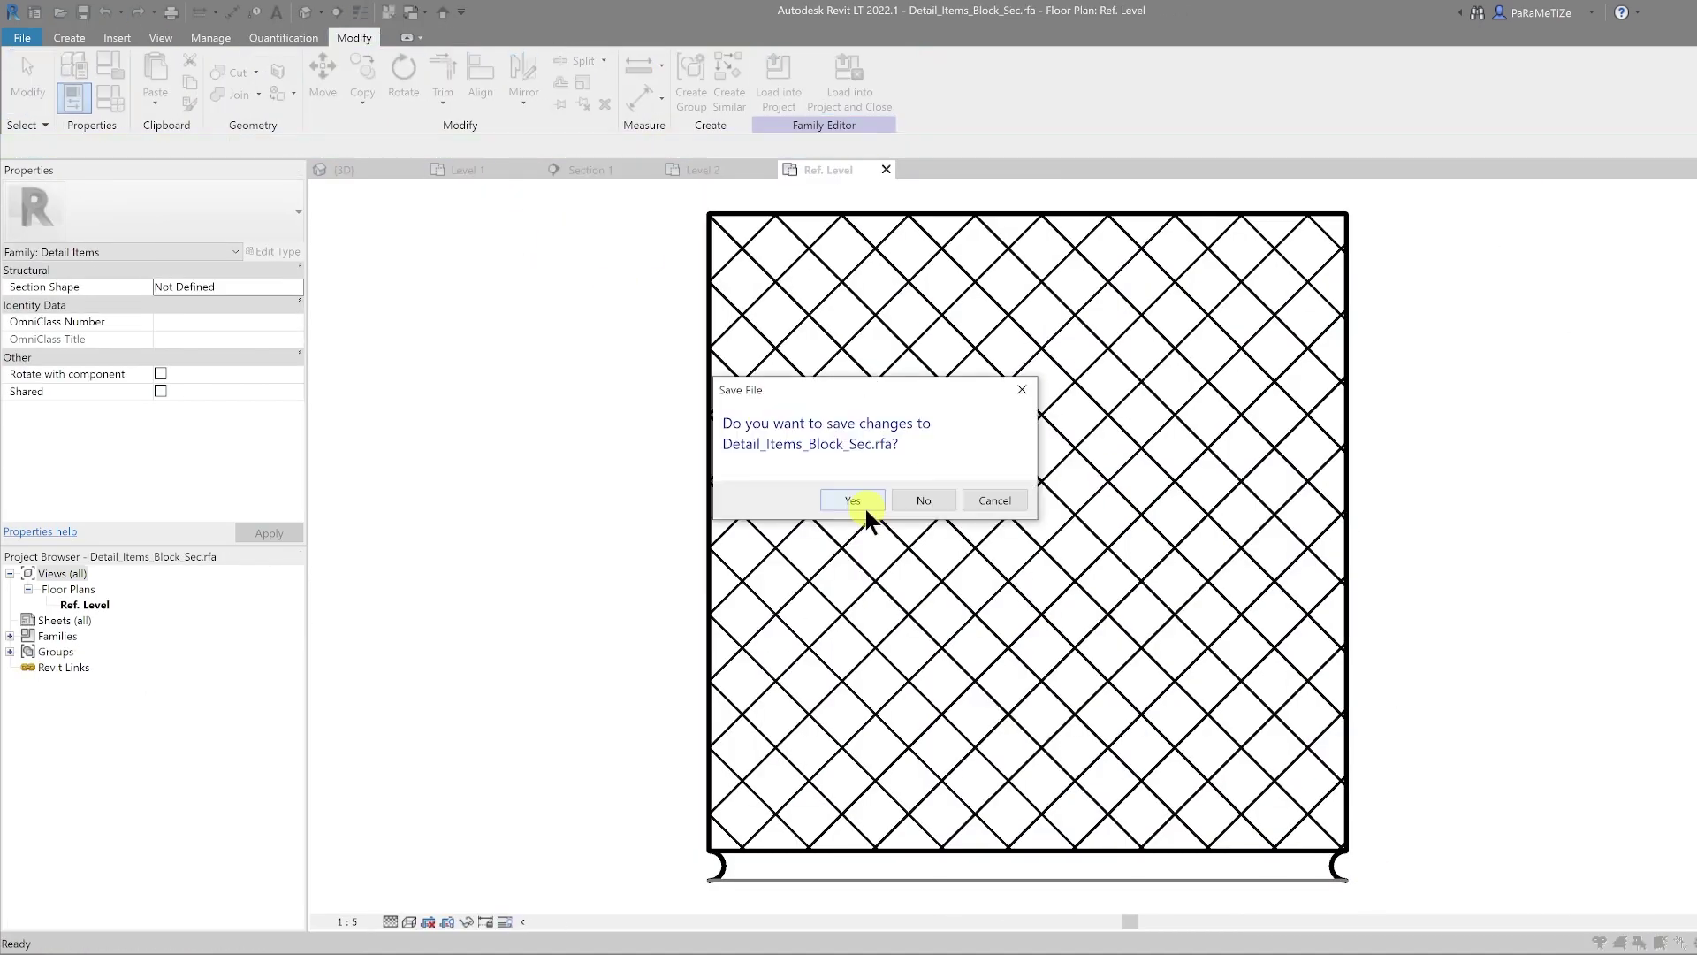
left_click(872, 506)
scroll(682, 581, "down", 2)
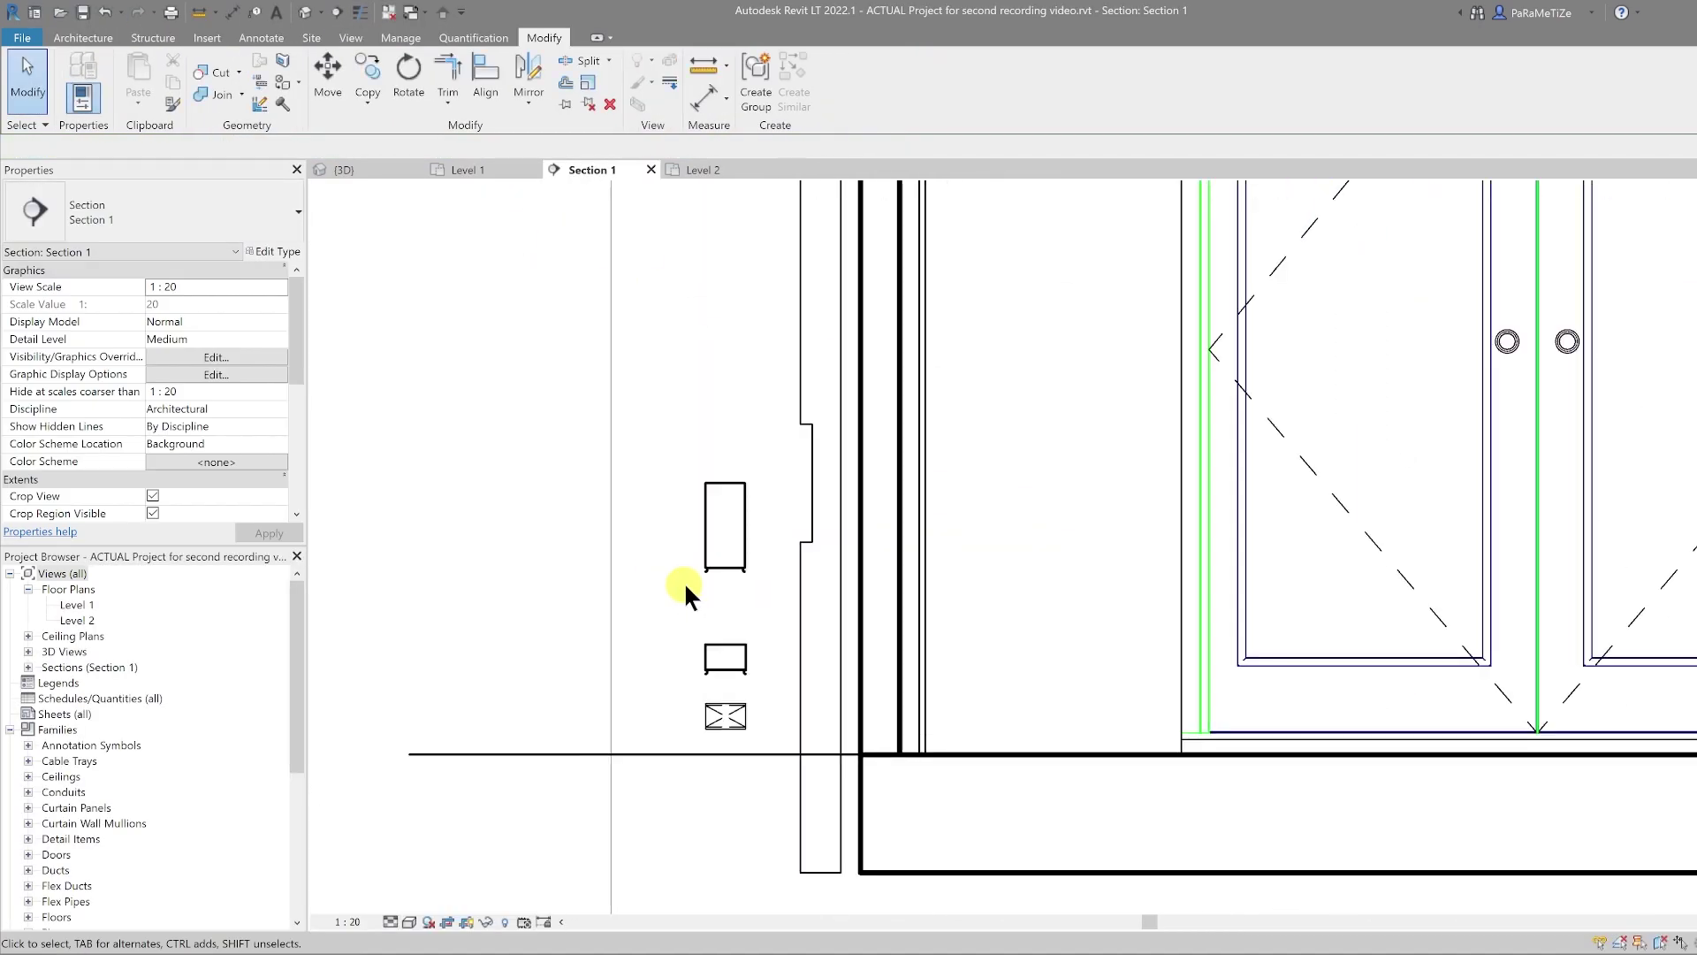
Move the weep brick by its lower outer corner to where the wall's outer face meets the floor line
middle_click_drag(682, 581, 898, 461)
scroll(898, 462, "up", 4)
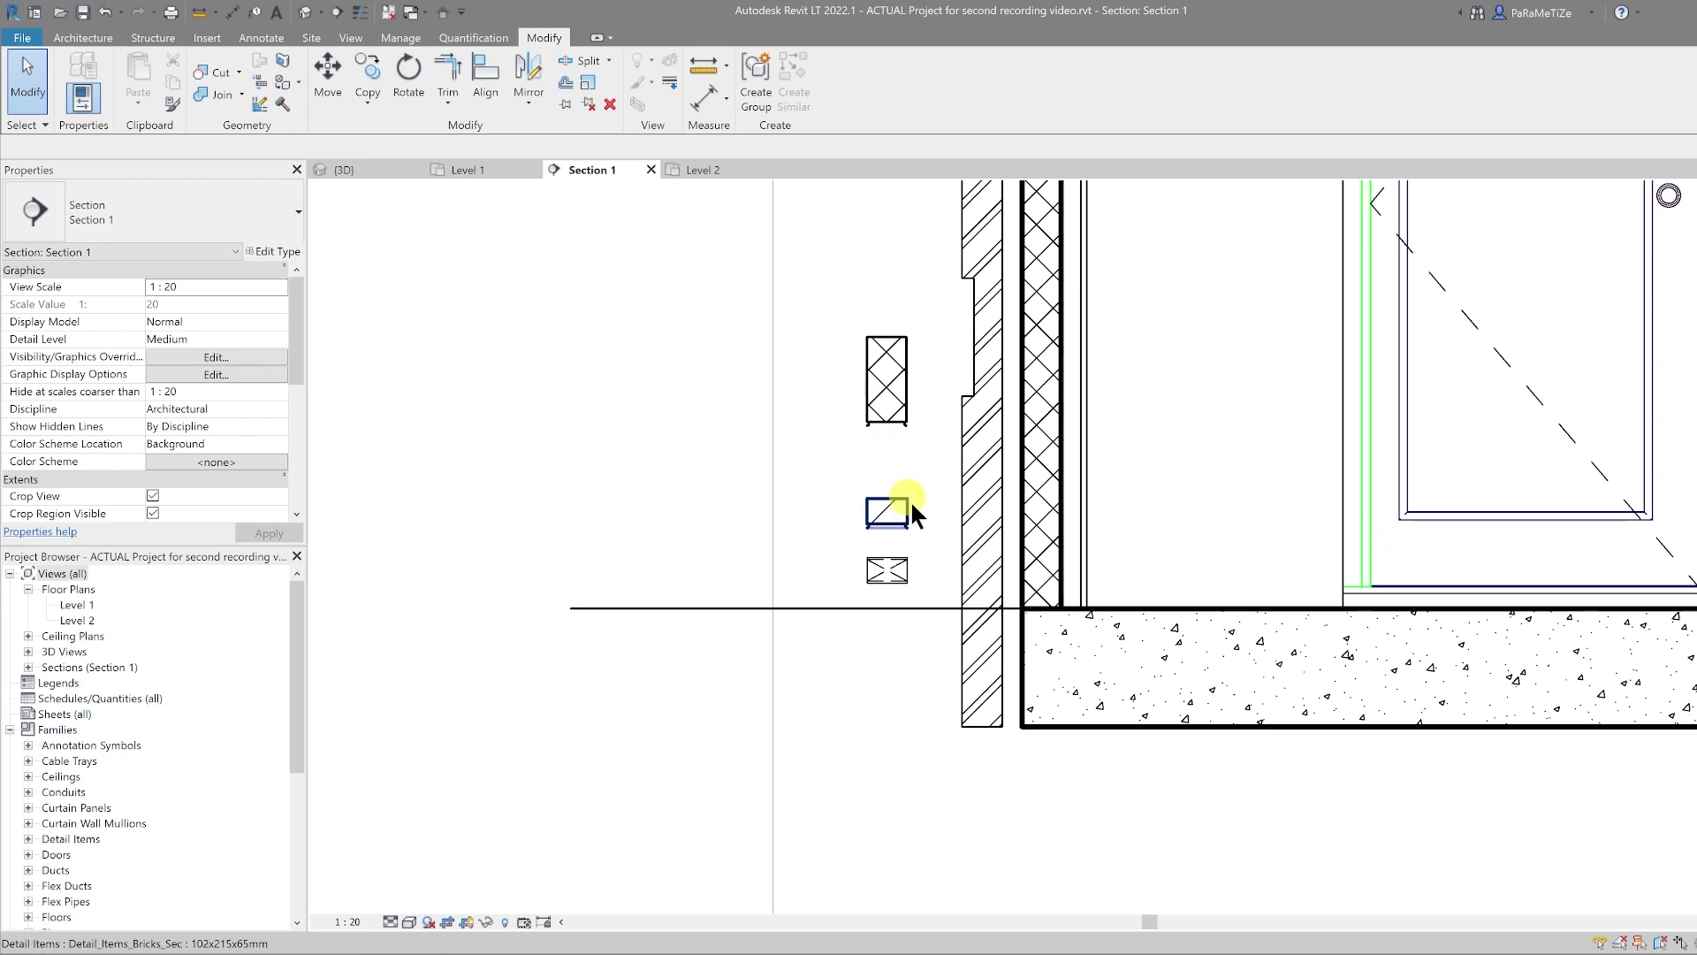
left_click(878, 572)
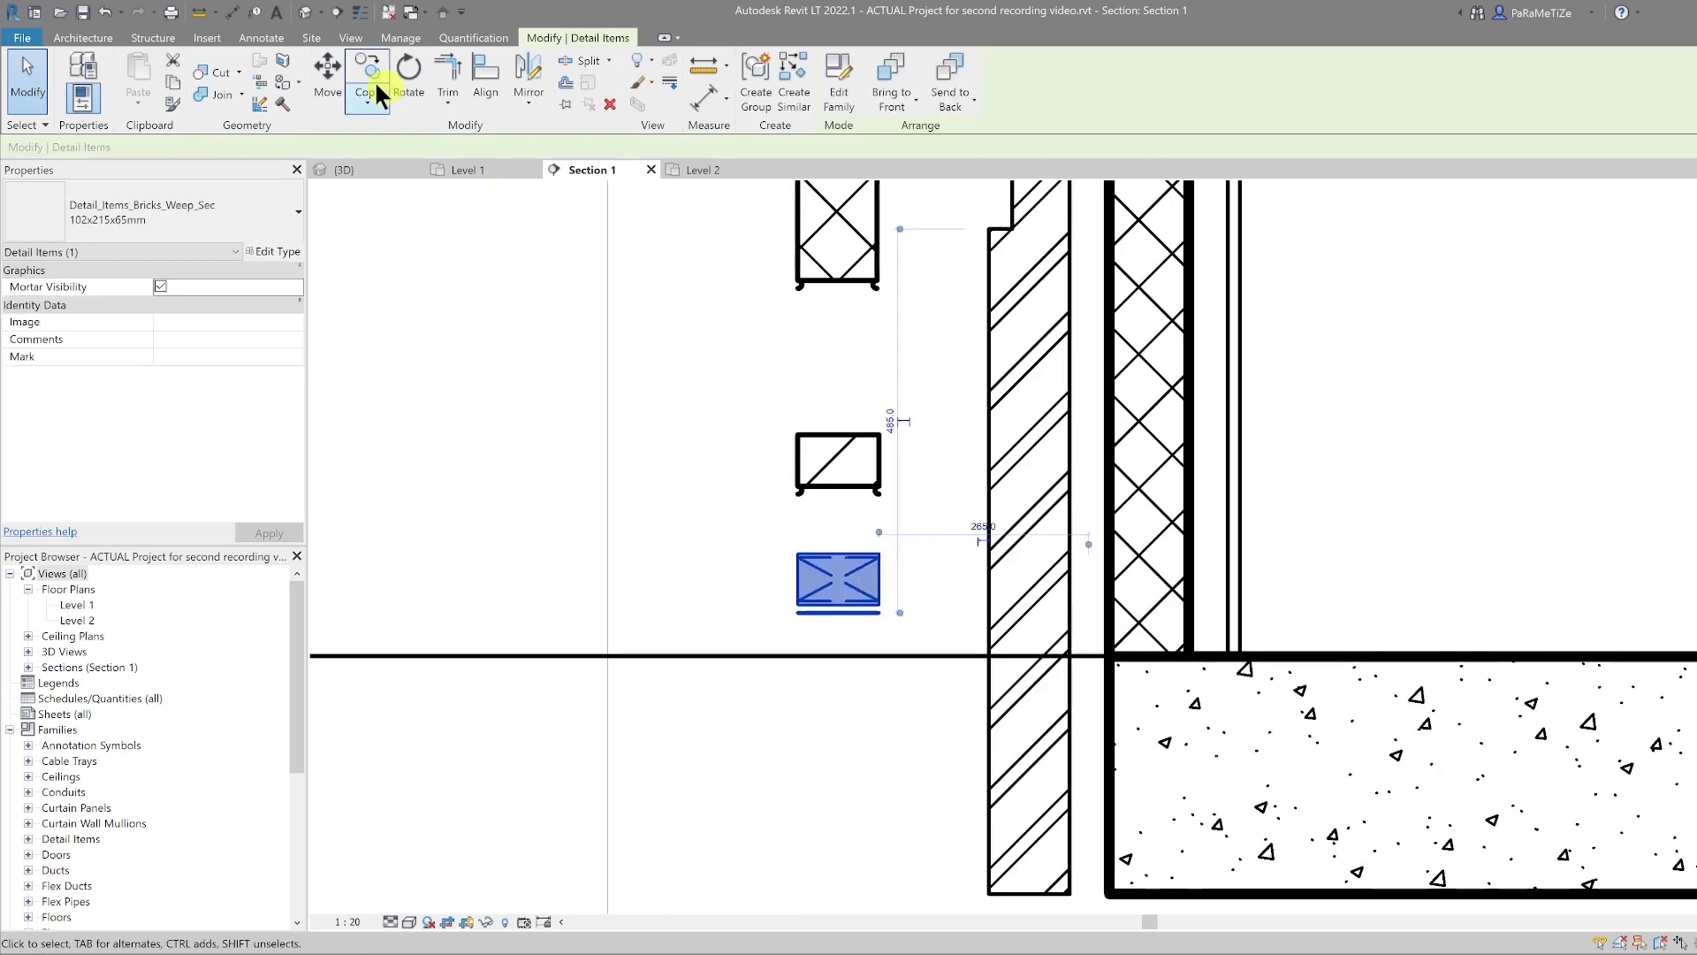
left_click(337, 87)
scroll(833, 559, "up", 2)
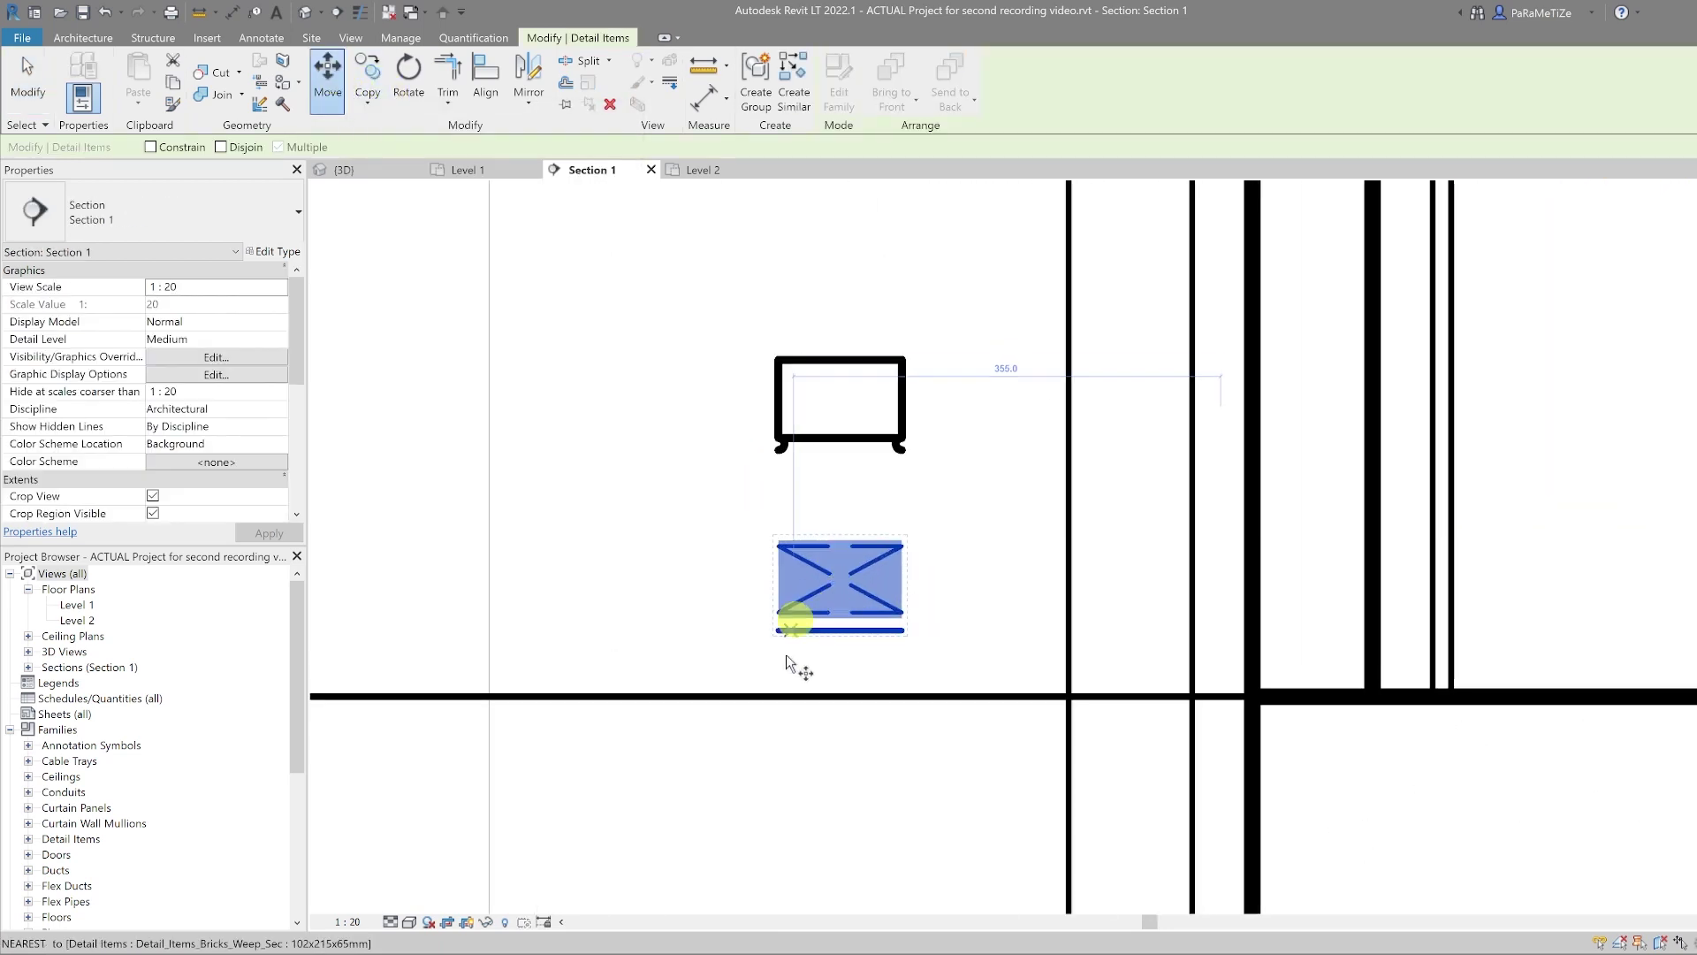
left_click(778, 629)
left_click(1070, 698)
scroll(1238, 681, "down", 2)
middle_click_drag(1273, 678, 1111, 713)
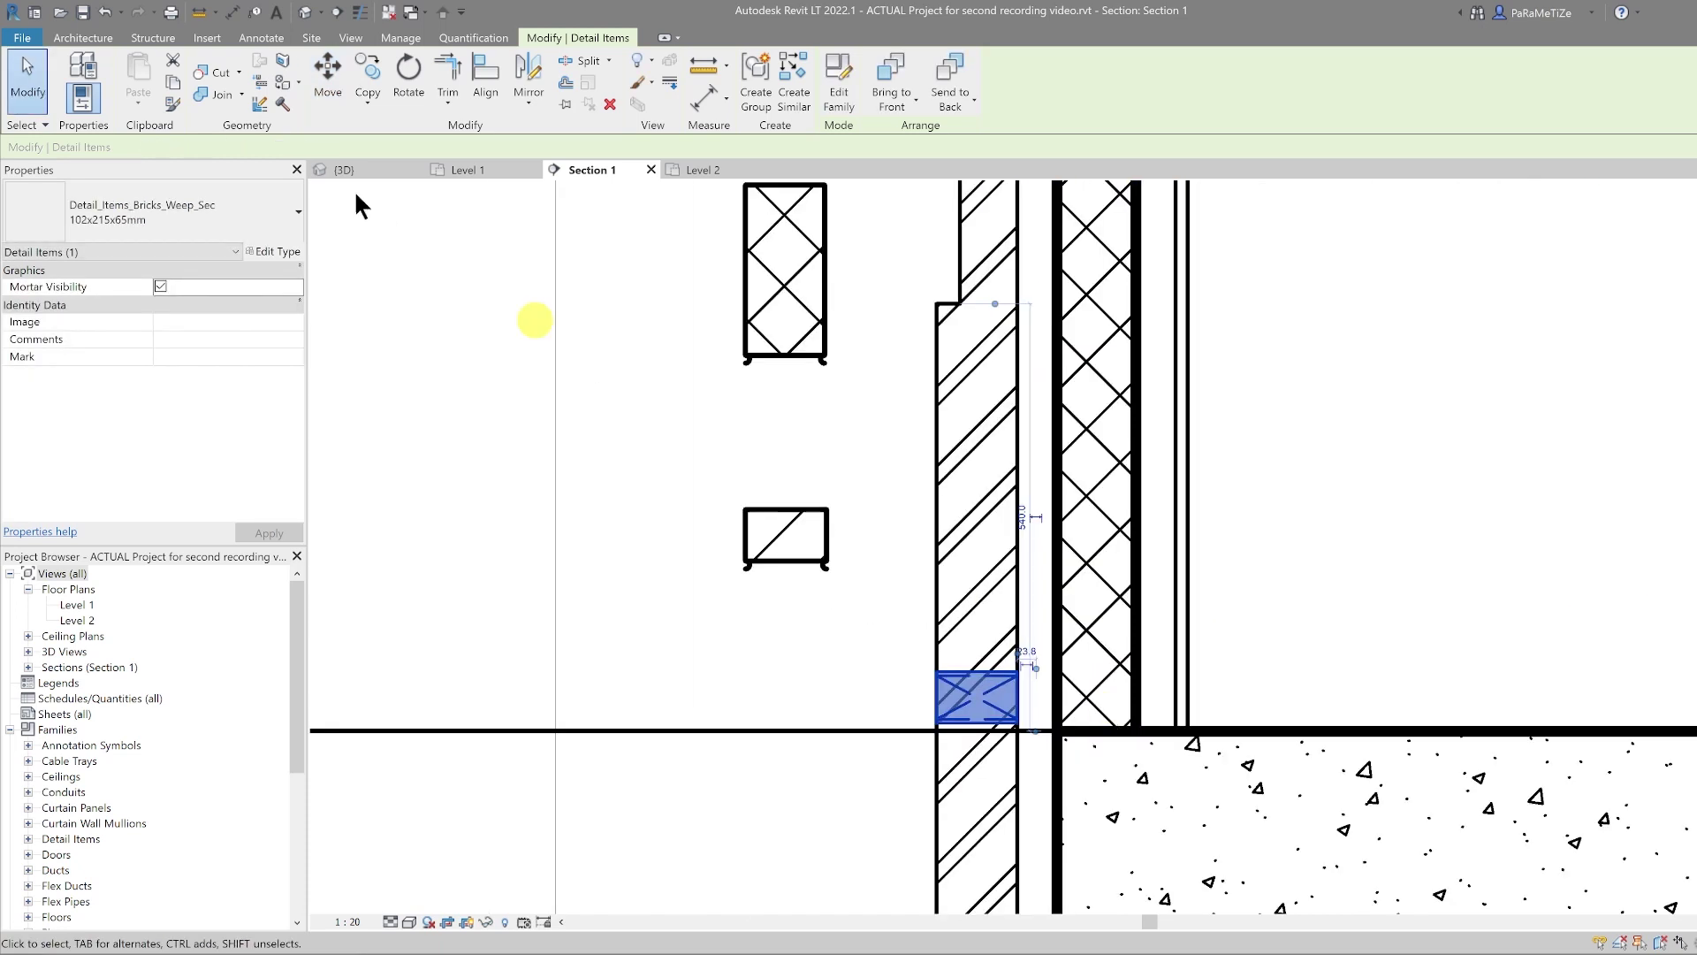
Move the weep brick vertically up the wall's outer brick leaf so it sits above the floor line
left_click(328, 87)
left_click(1017, 729)
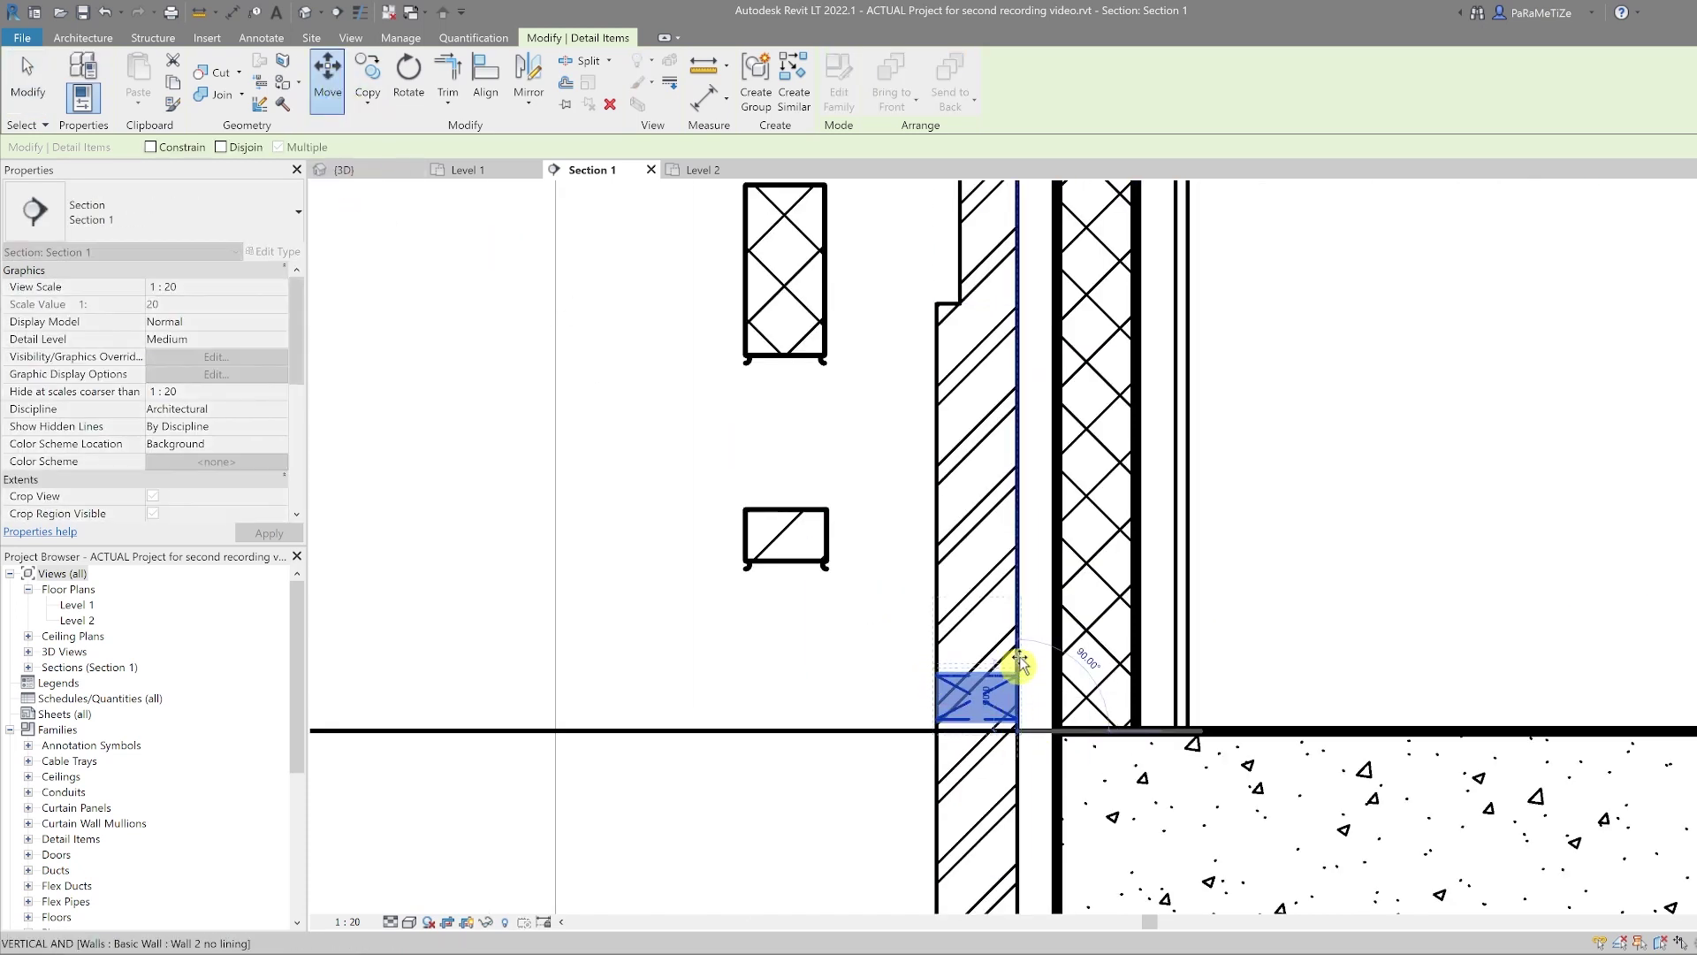
left_click(1019, 586)
key("Escape")
scroll(871, 650, "down", 6)
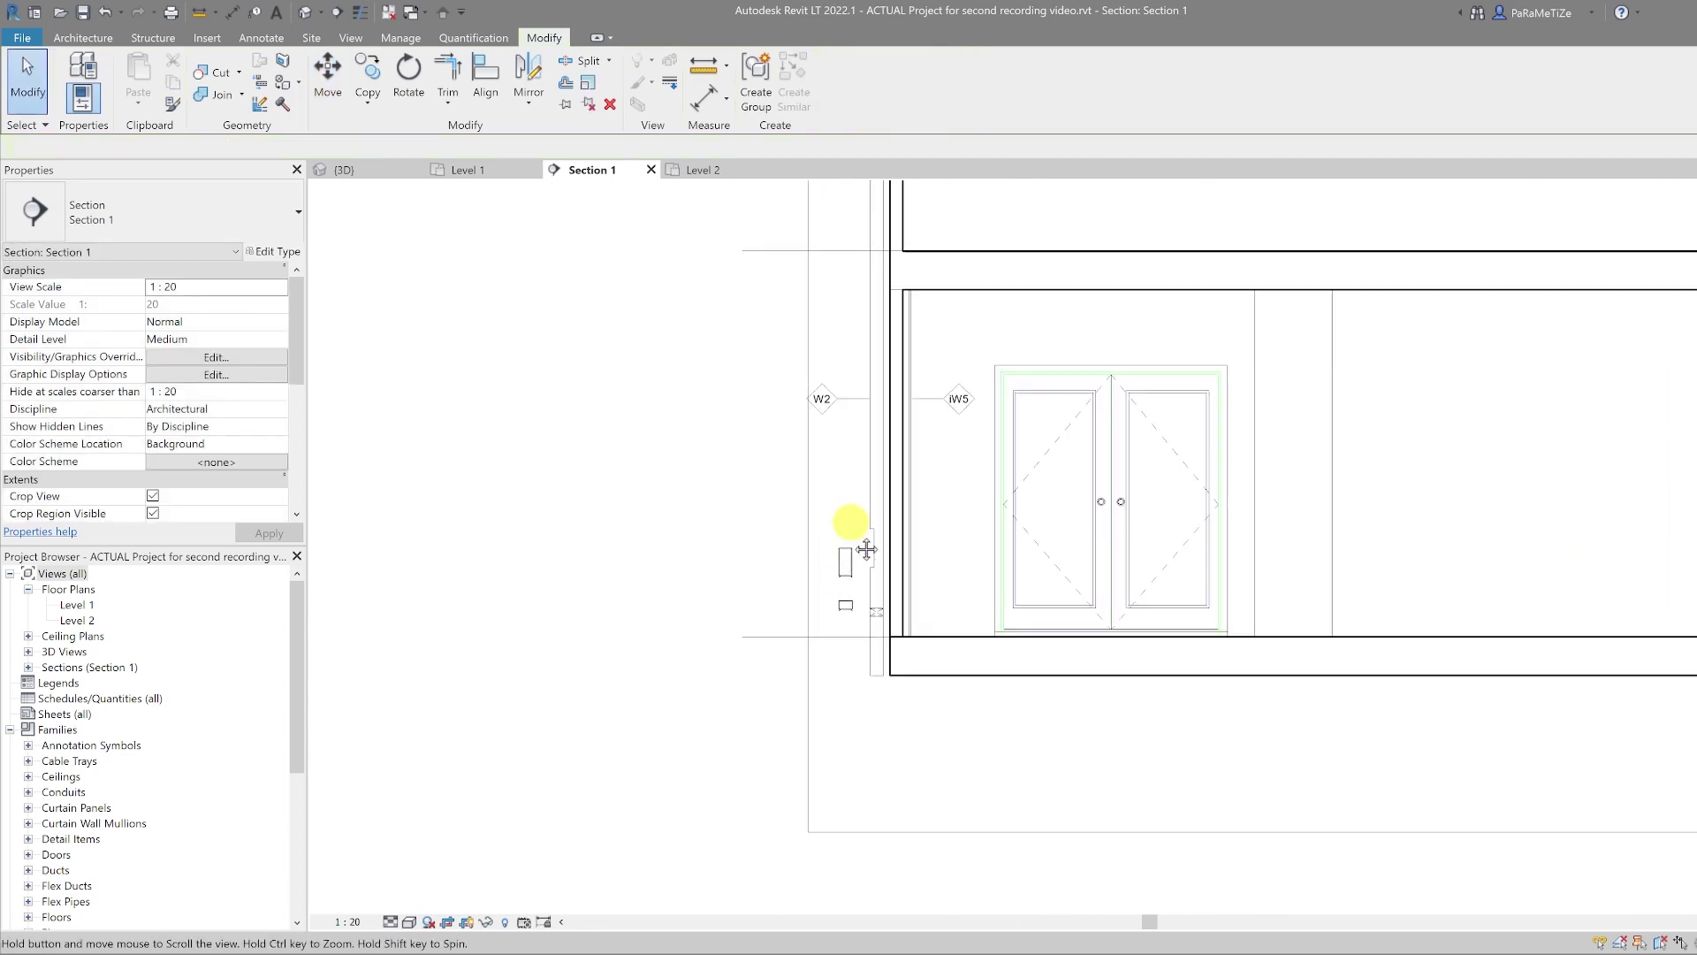
Start a repeating detail component and rename its type to Bricks Repeating
scroll(870, 661, "up", 4)
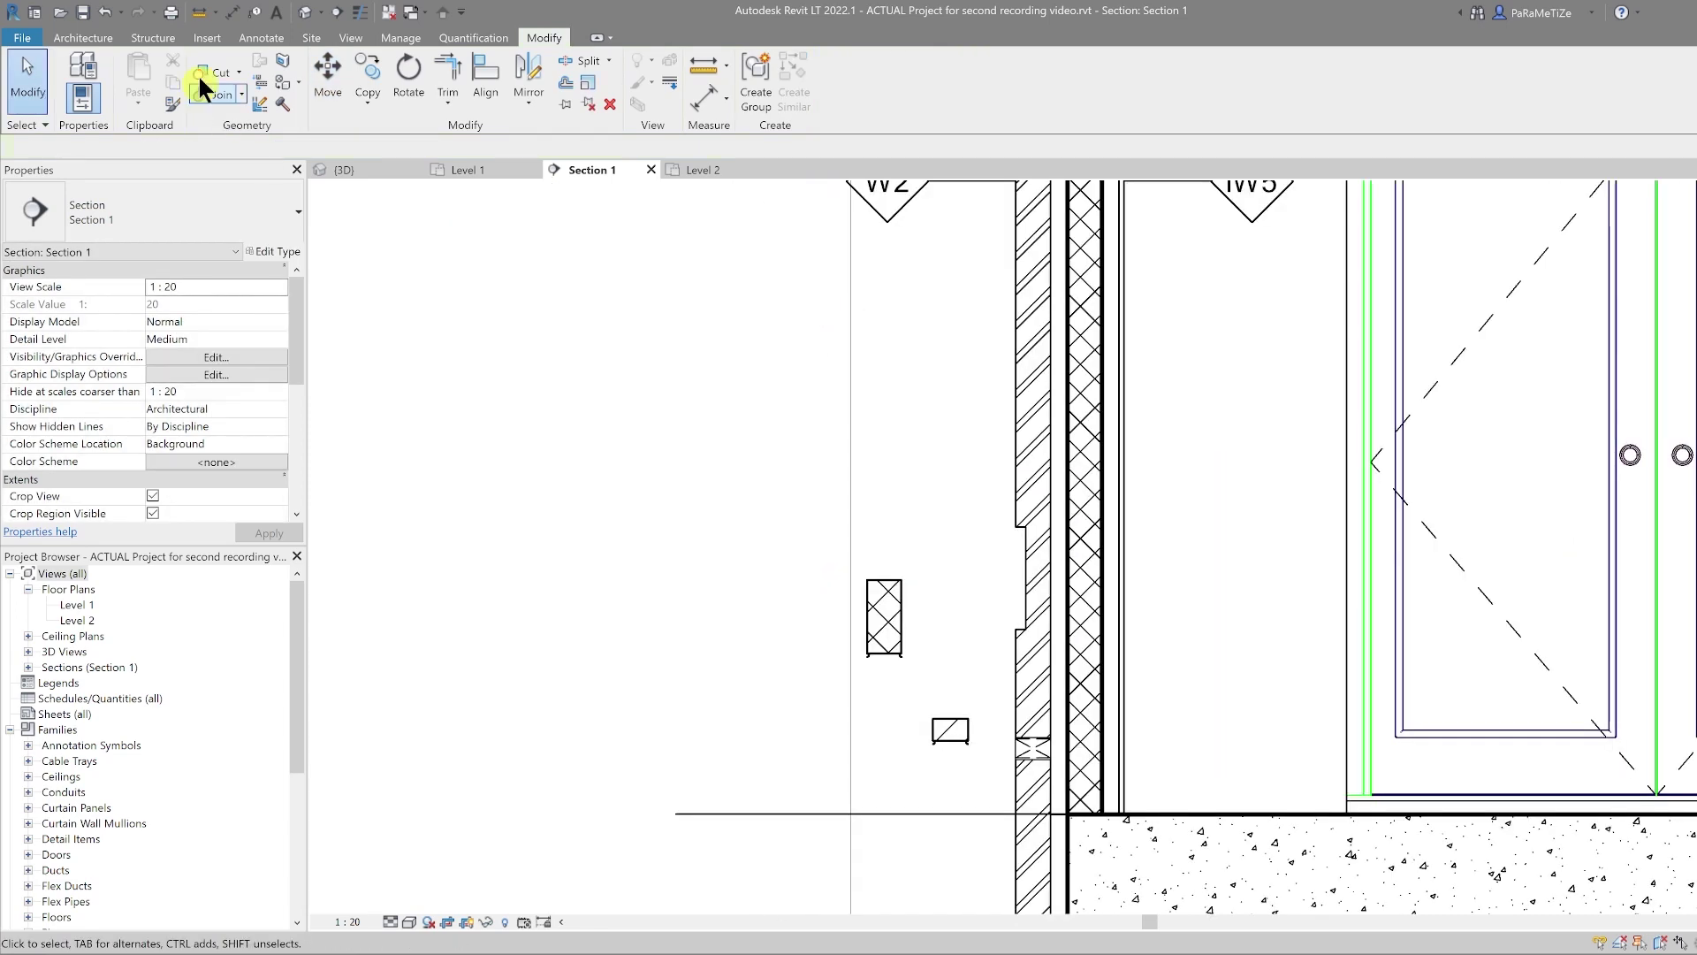
left_click(263, 32)
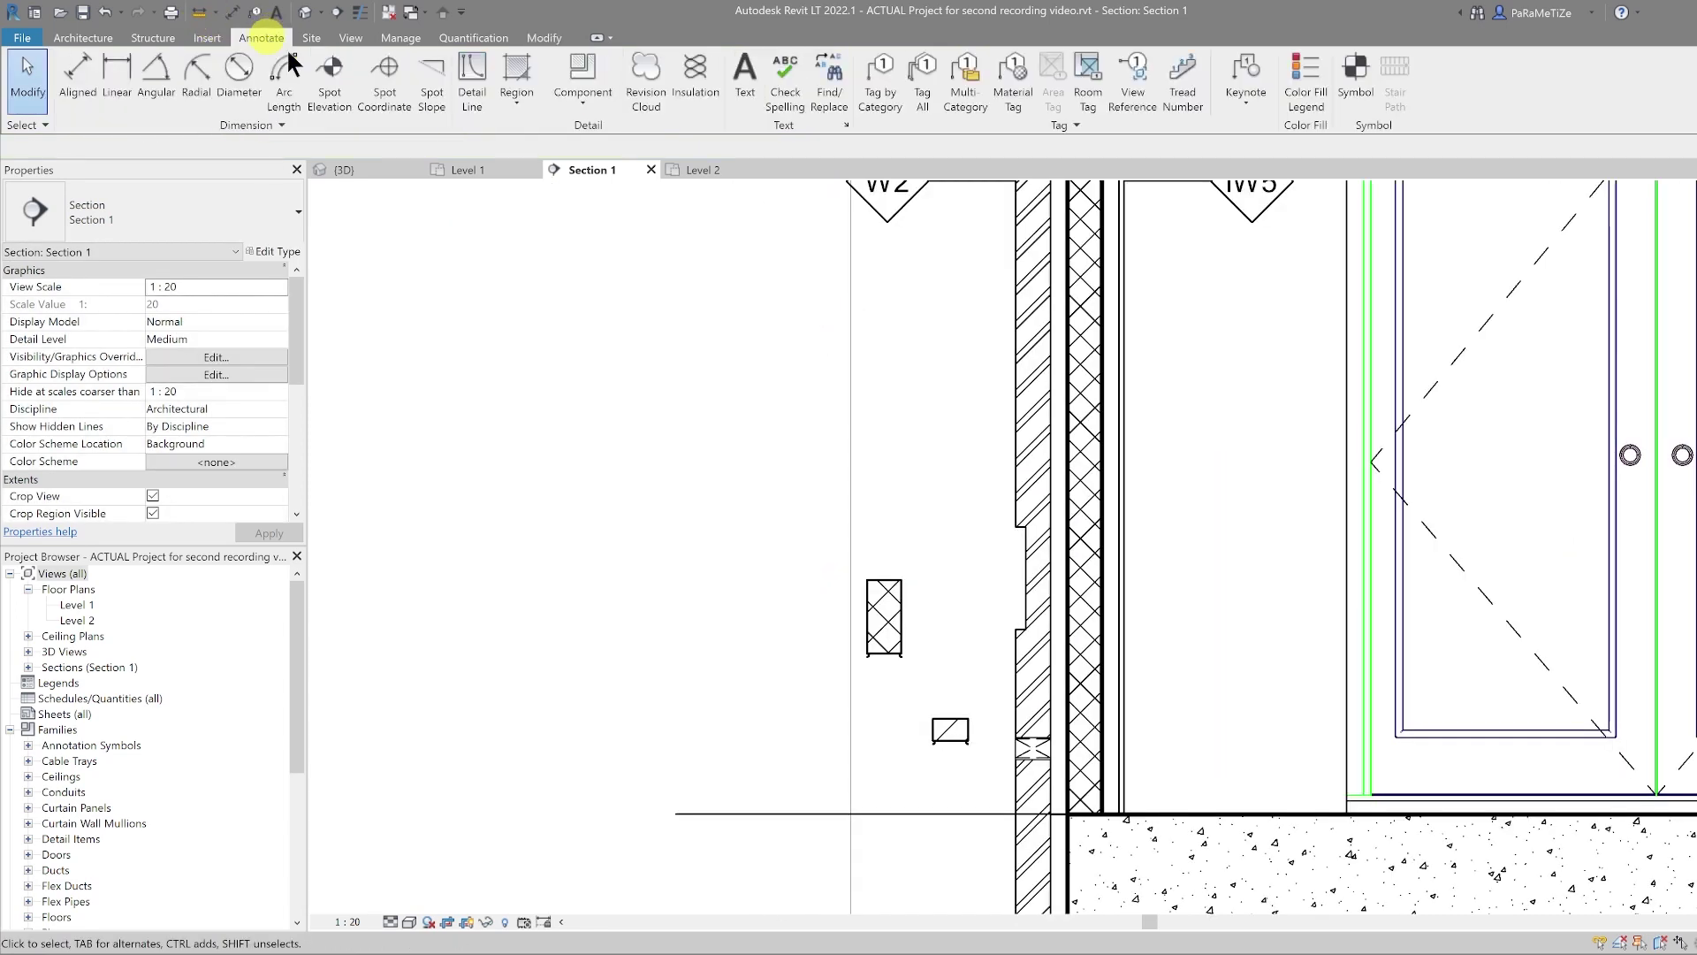
left_click(575, 100)
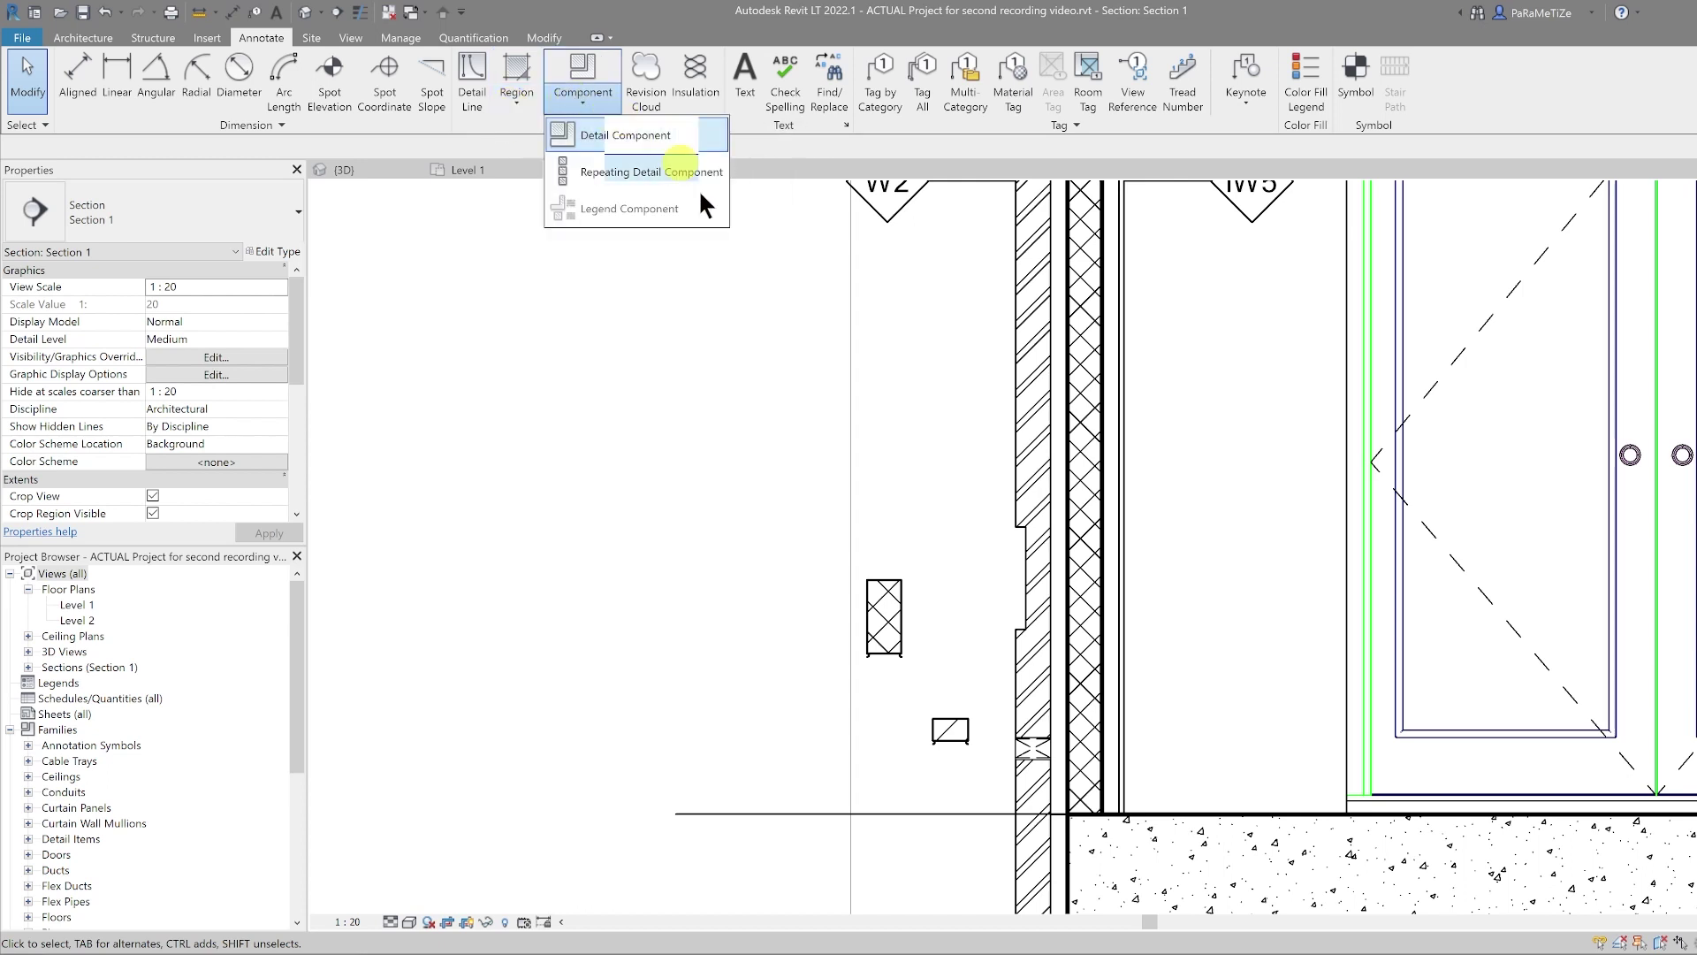
left_click(628, 171)
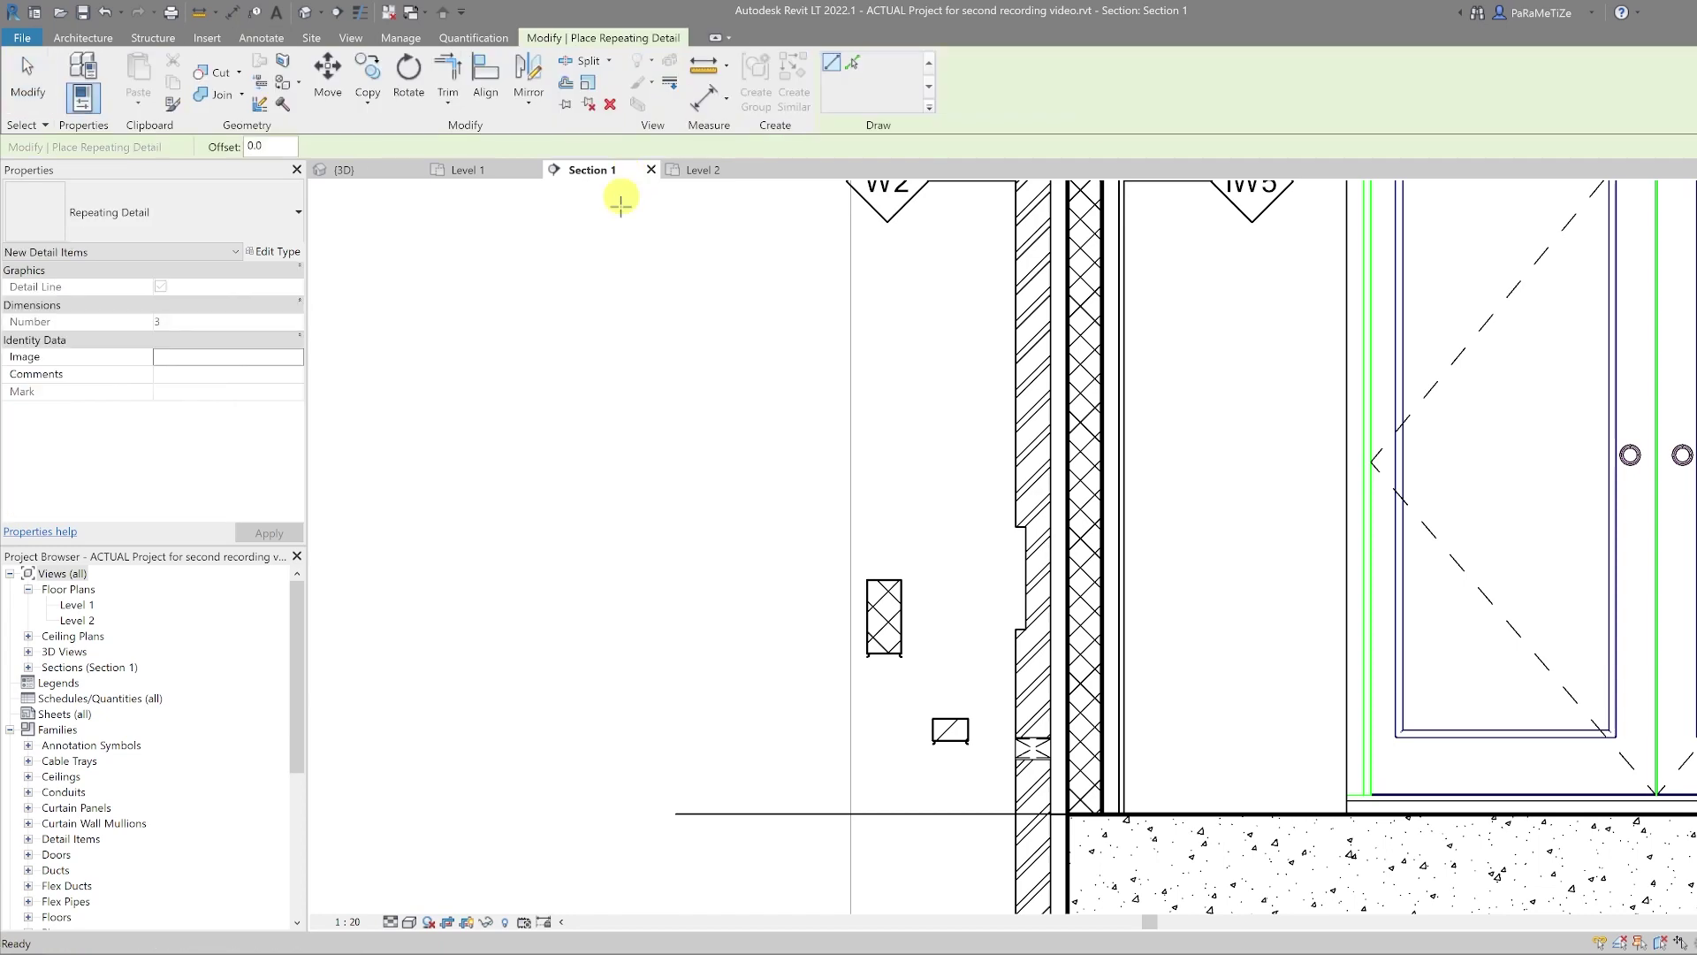
left_click(276, 253)
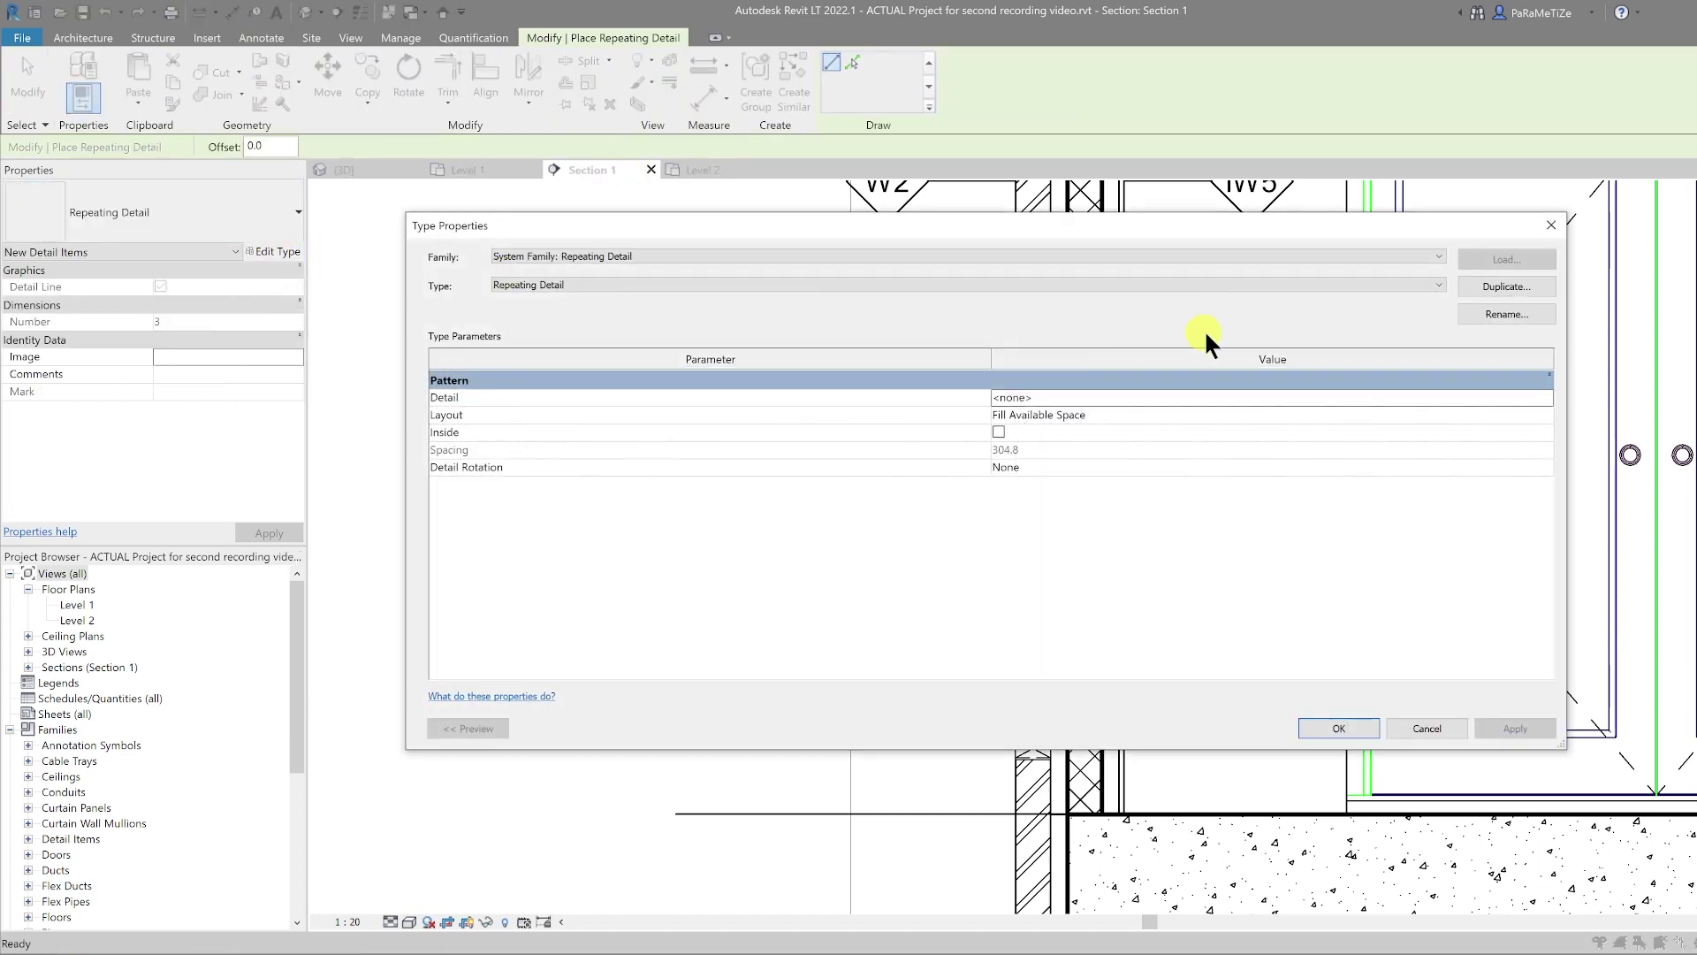
left_click(1517, 311)
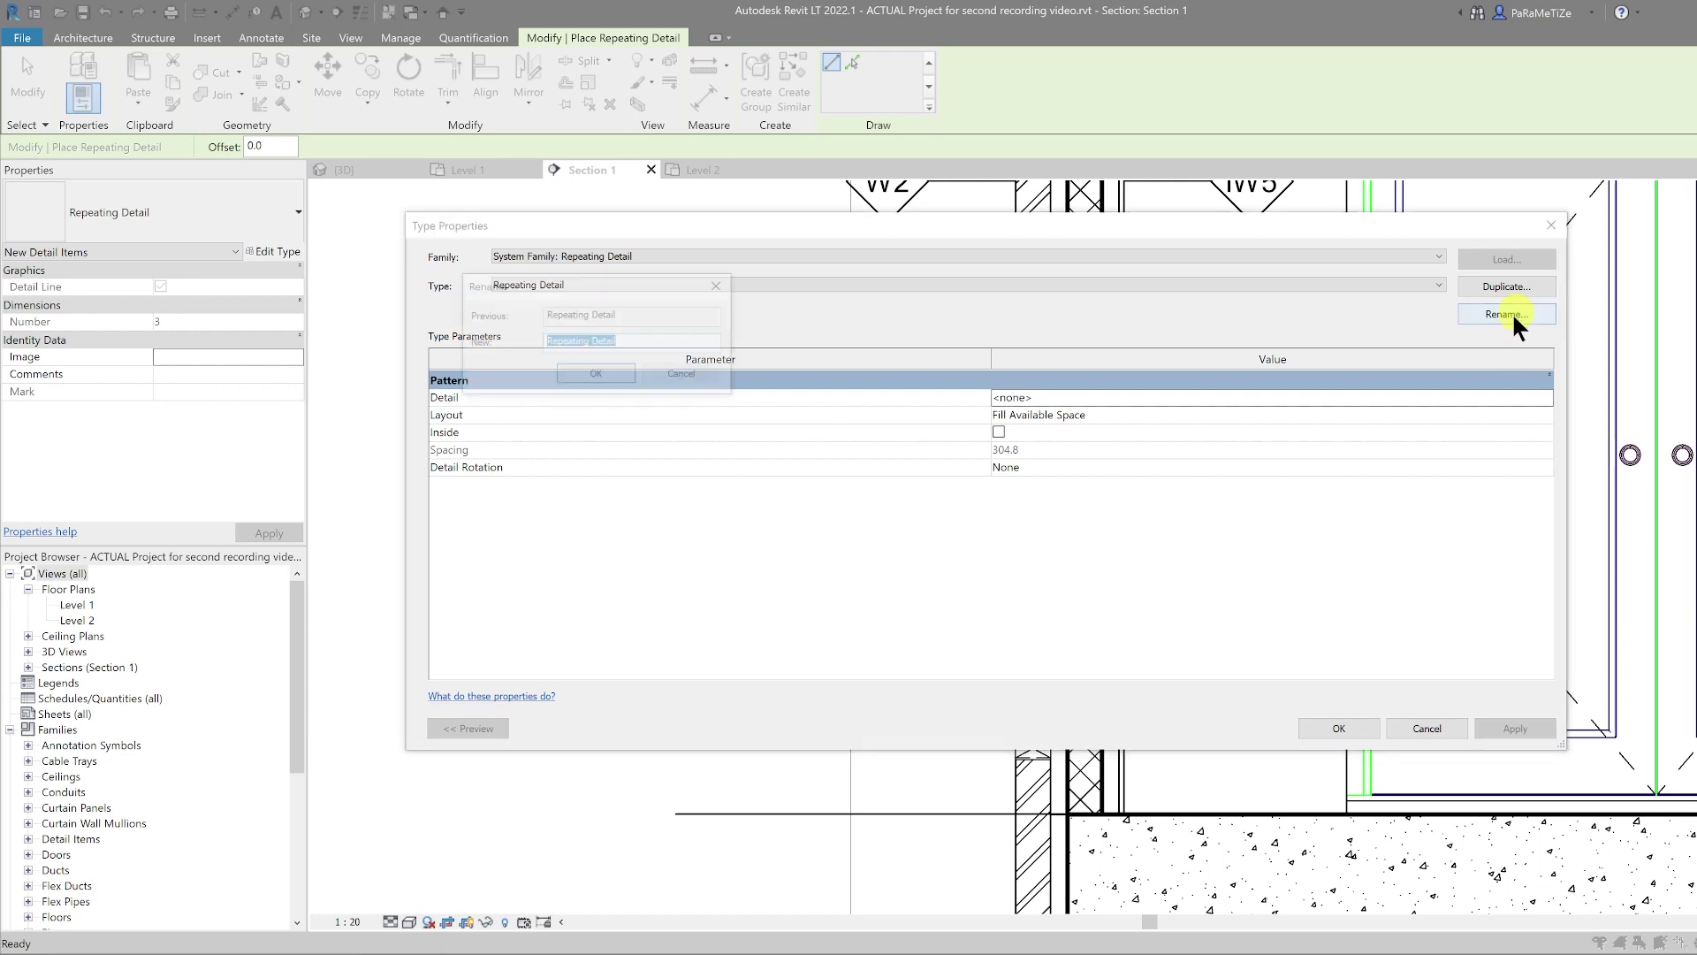
type("Bricks")
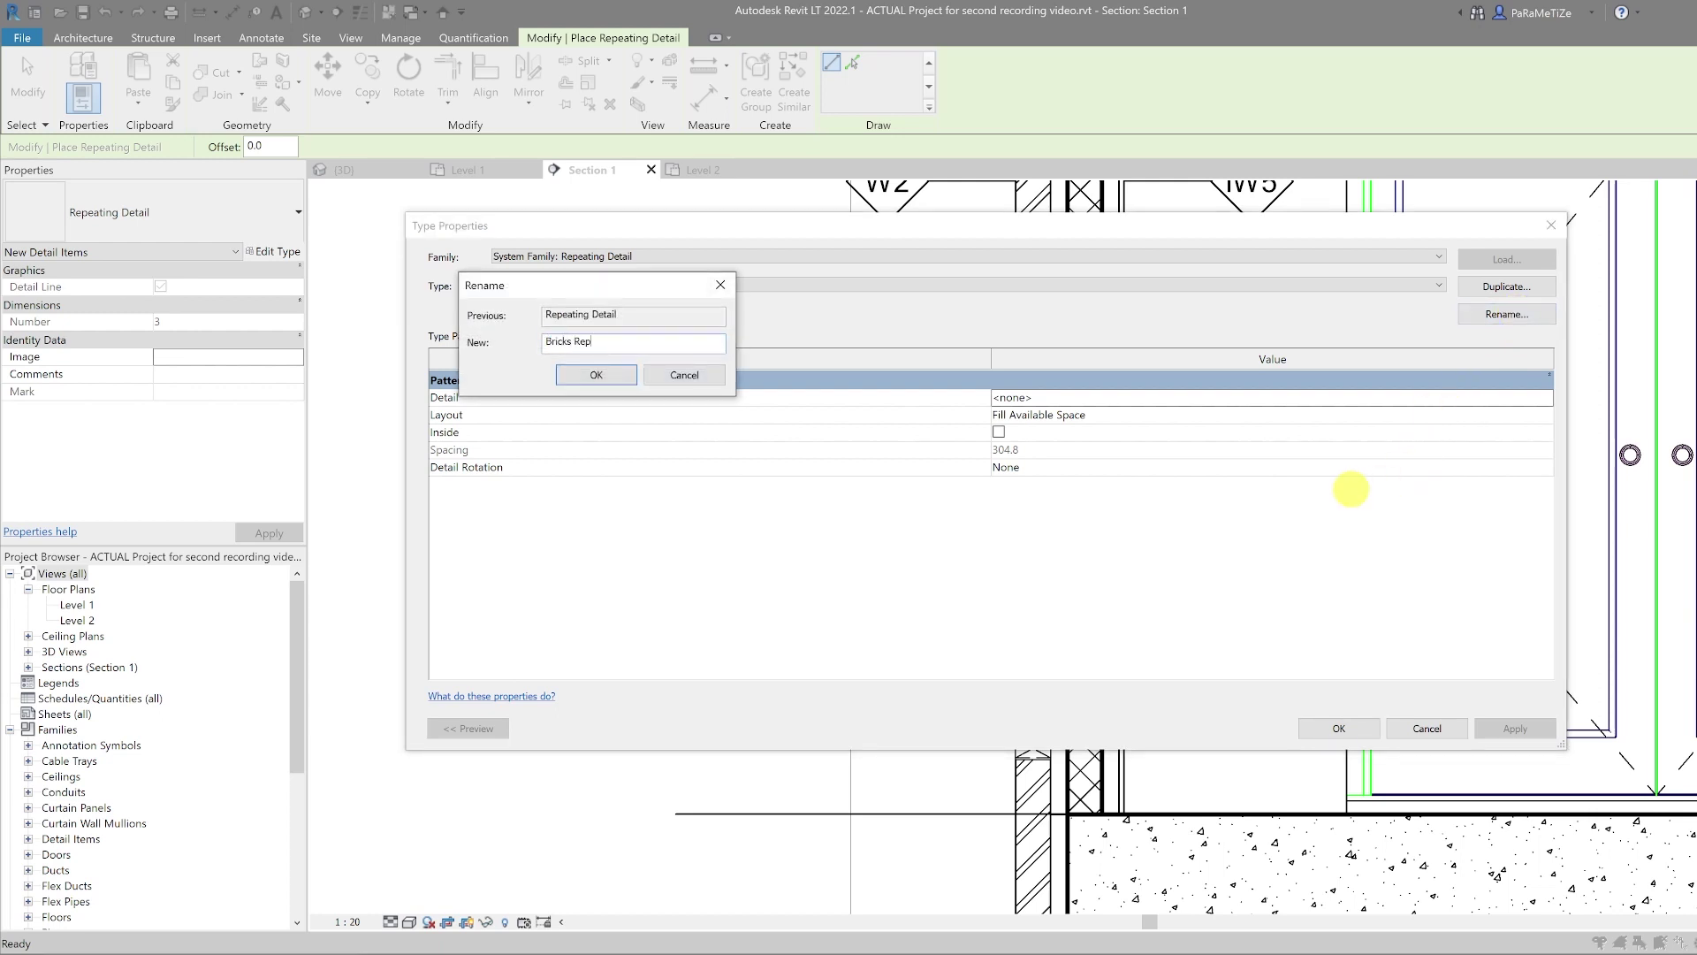
key("Return")
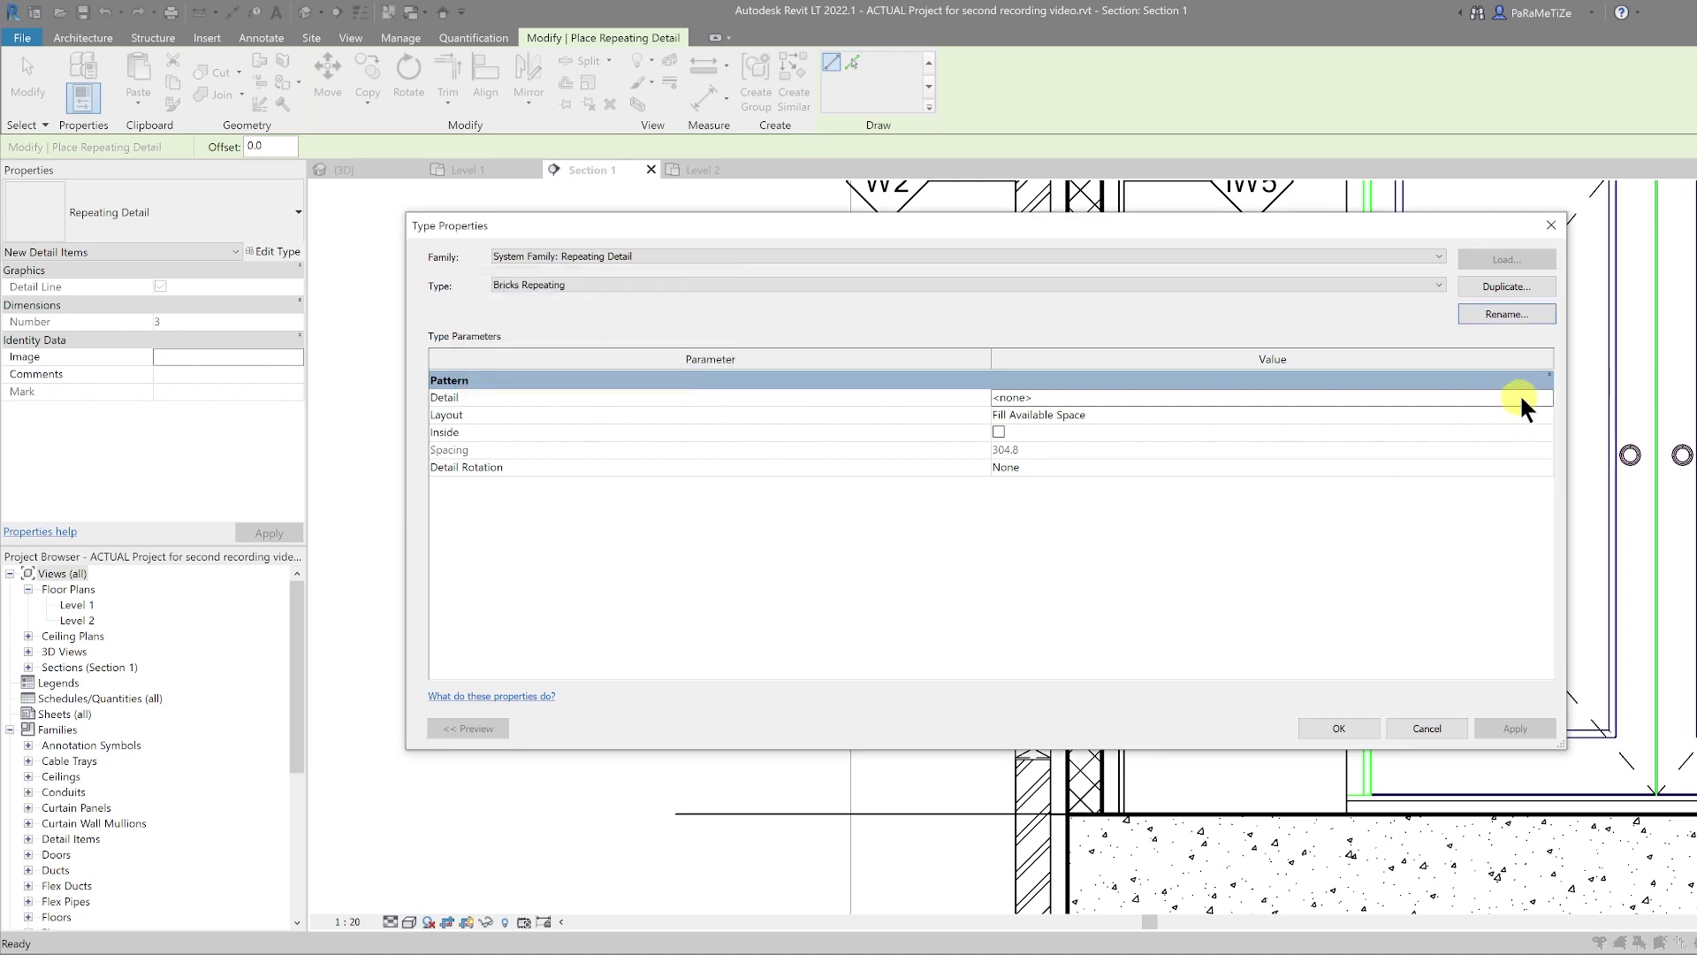
Set the Bricks Repeating type's Detail to Detail_Items_Bricks_Sec : 102x215x65mm
left_click(1522, 396)
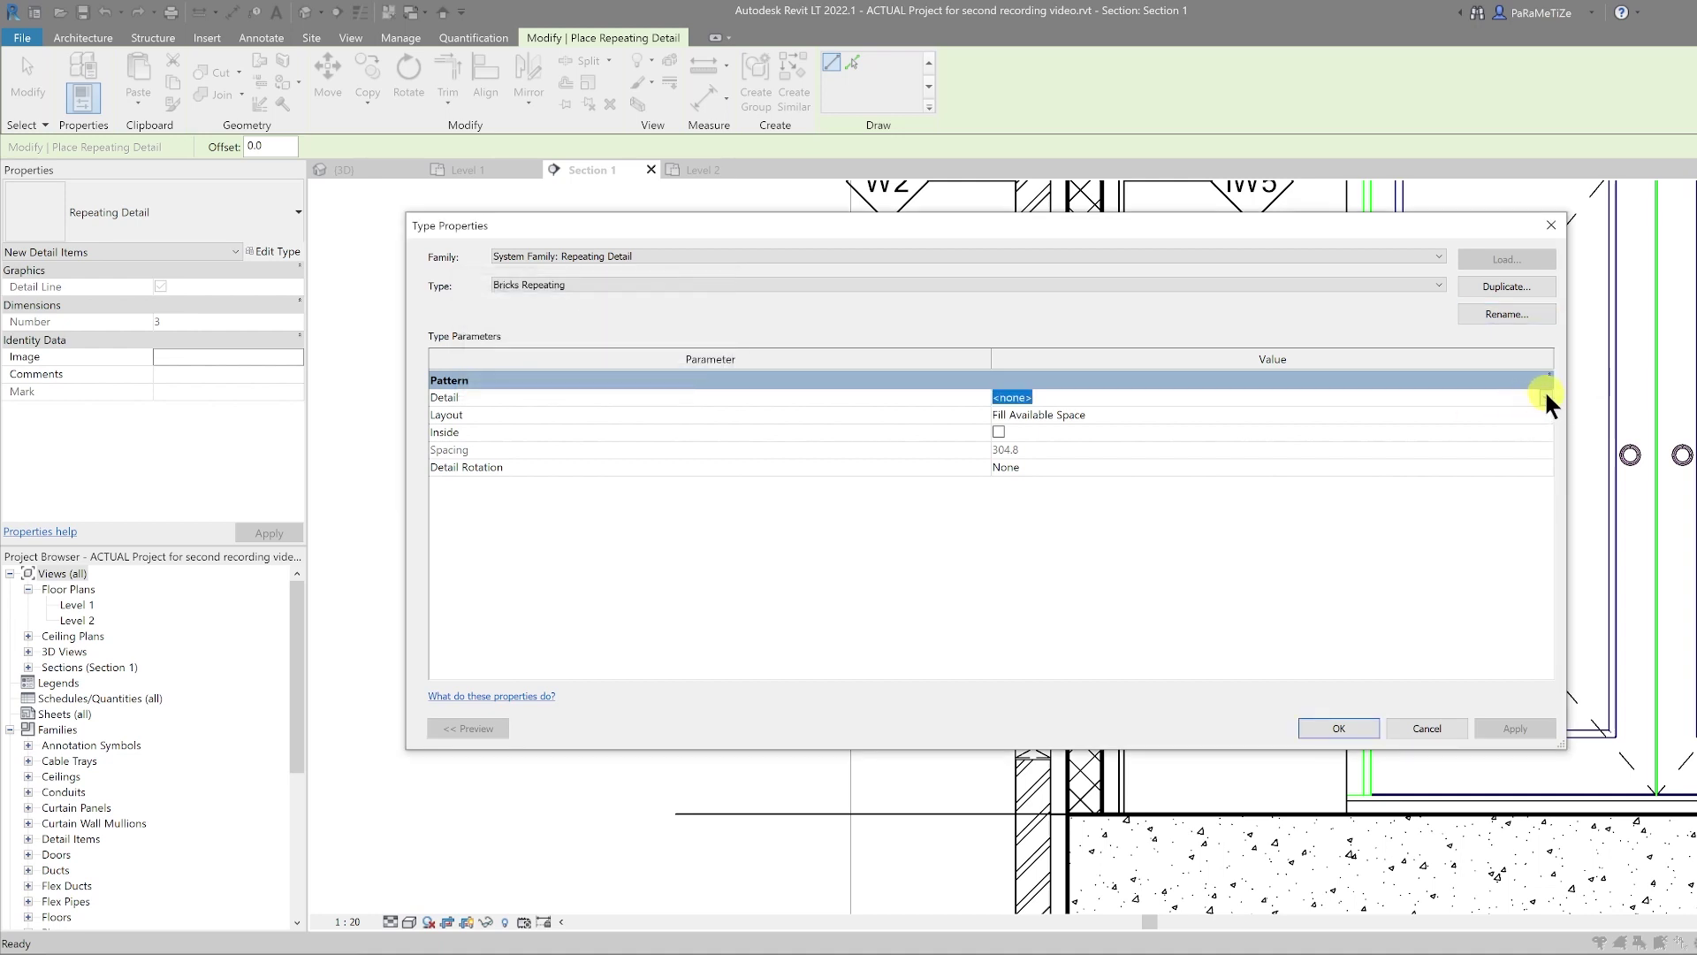
left_click(1546, 397)
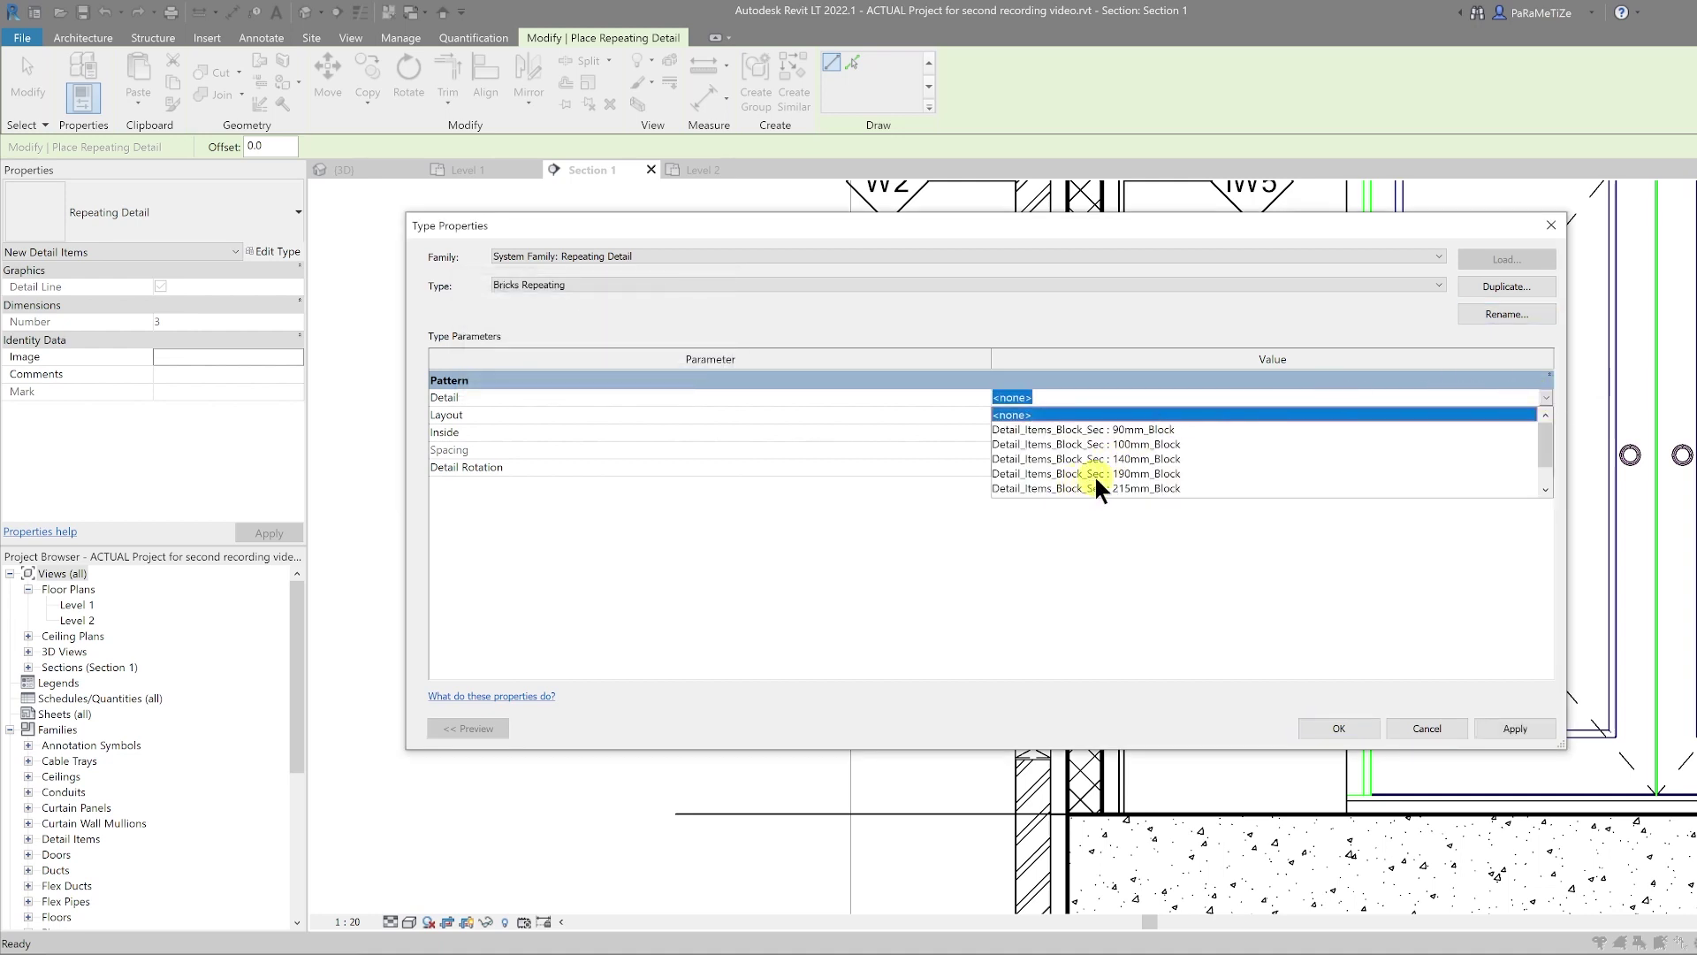
scroll(1097, 482, "down", 1)
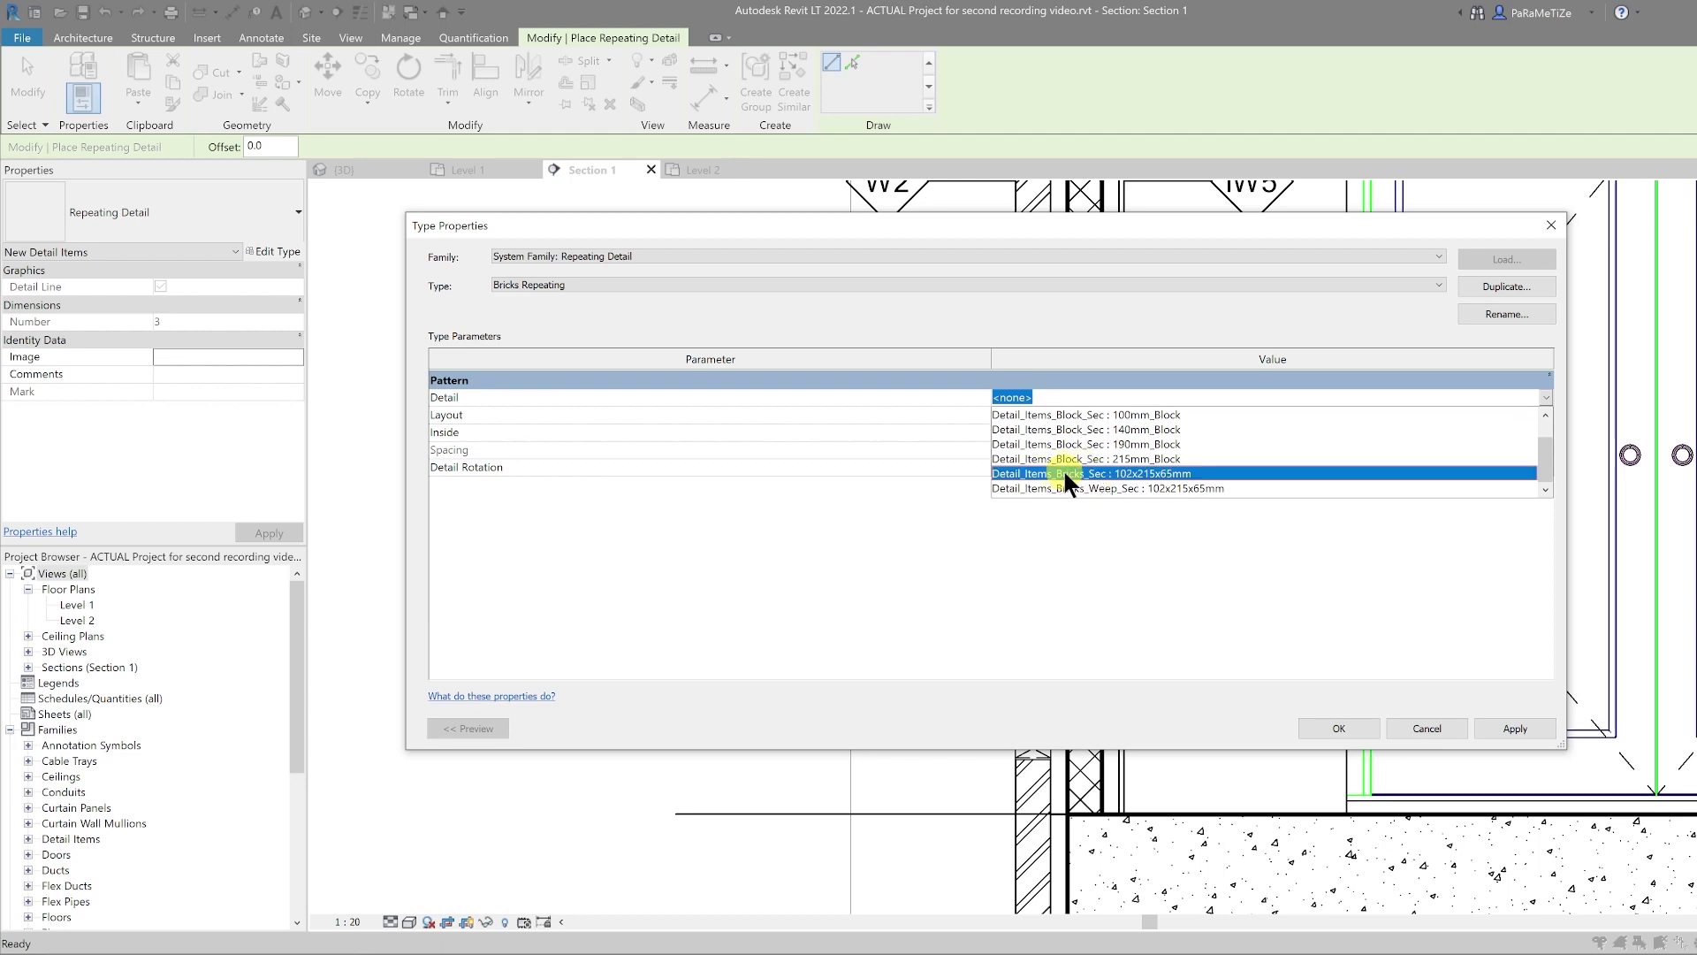
left_click(1063, 474)
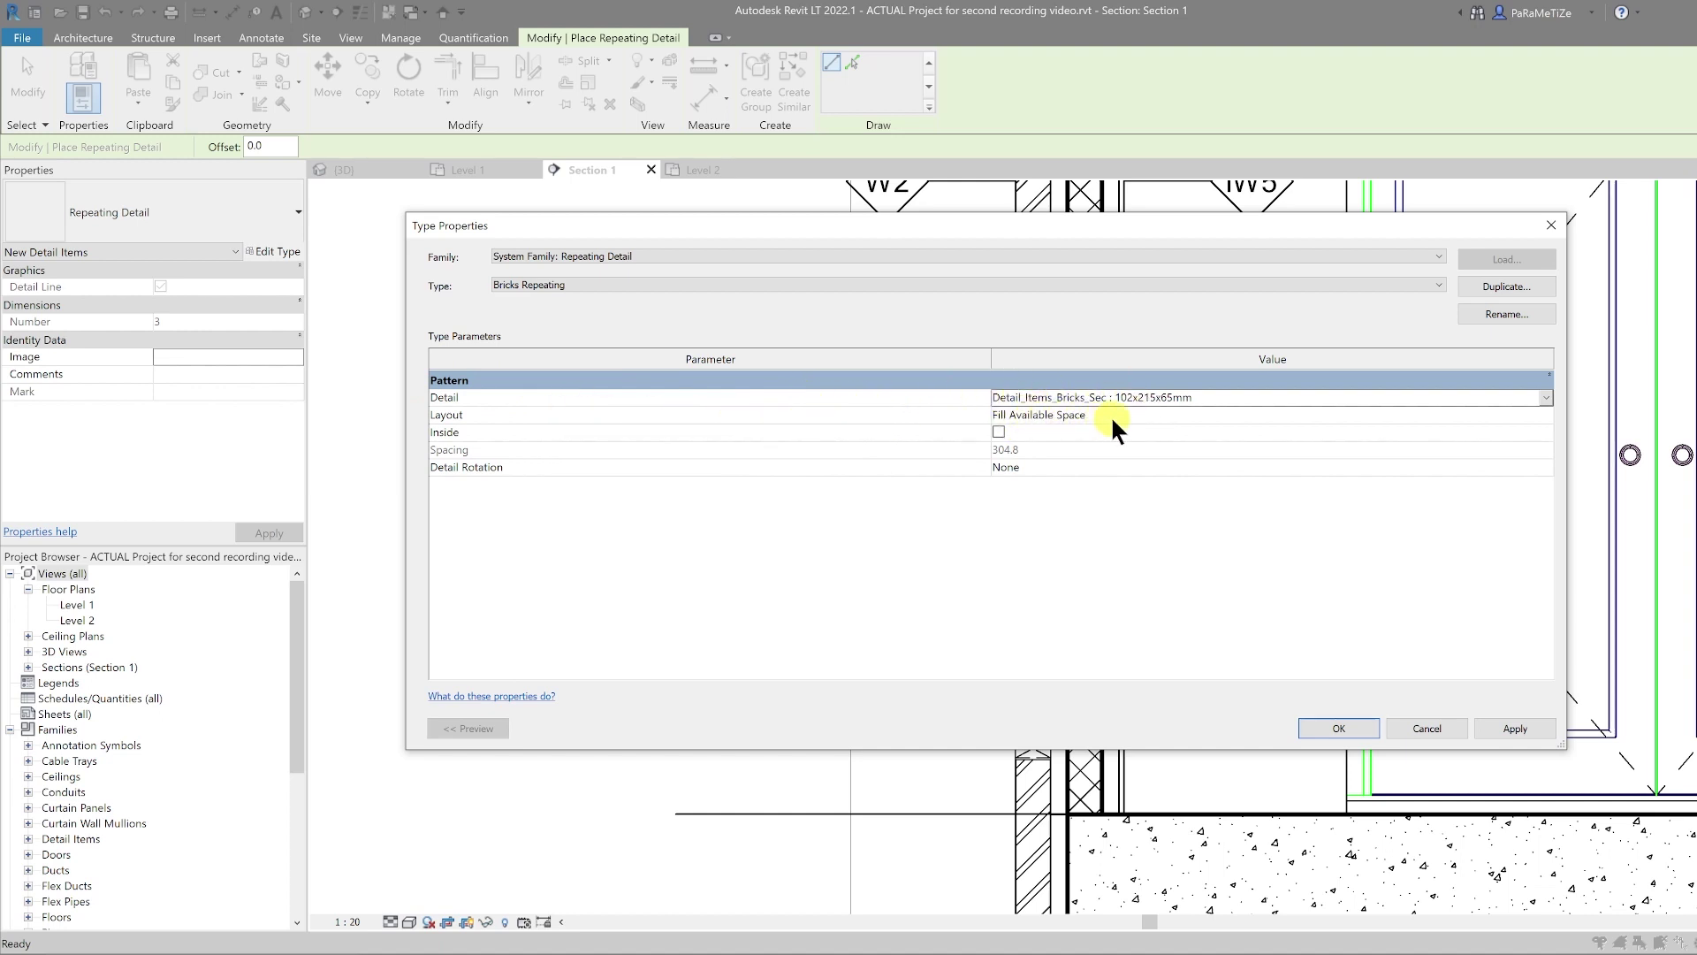
left_click(1335, 725)
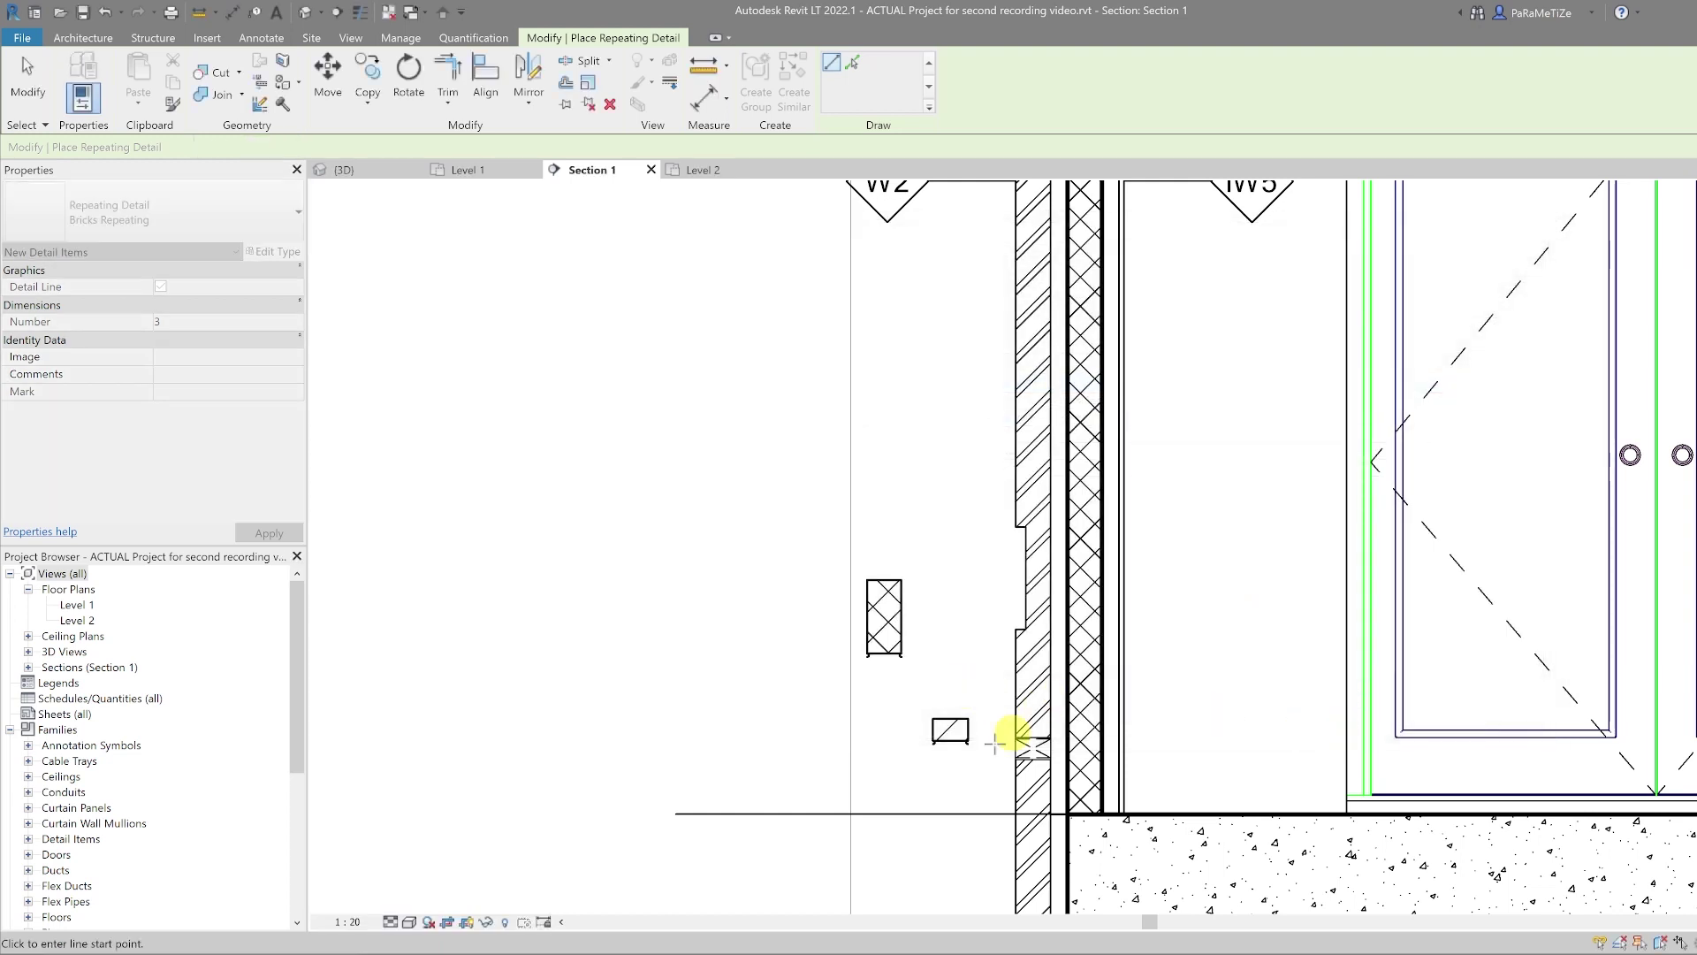
Place the Bricks Repeating detail up the wall's outer brick leaf, starting at the weep brick's upper outer corner
left_click(965, 659)
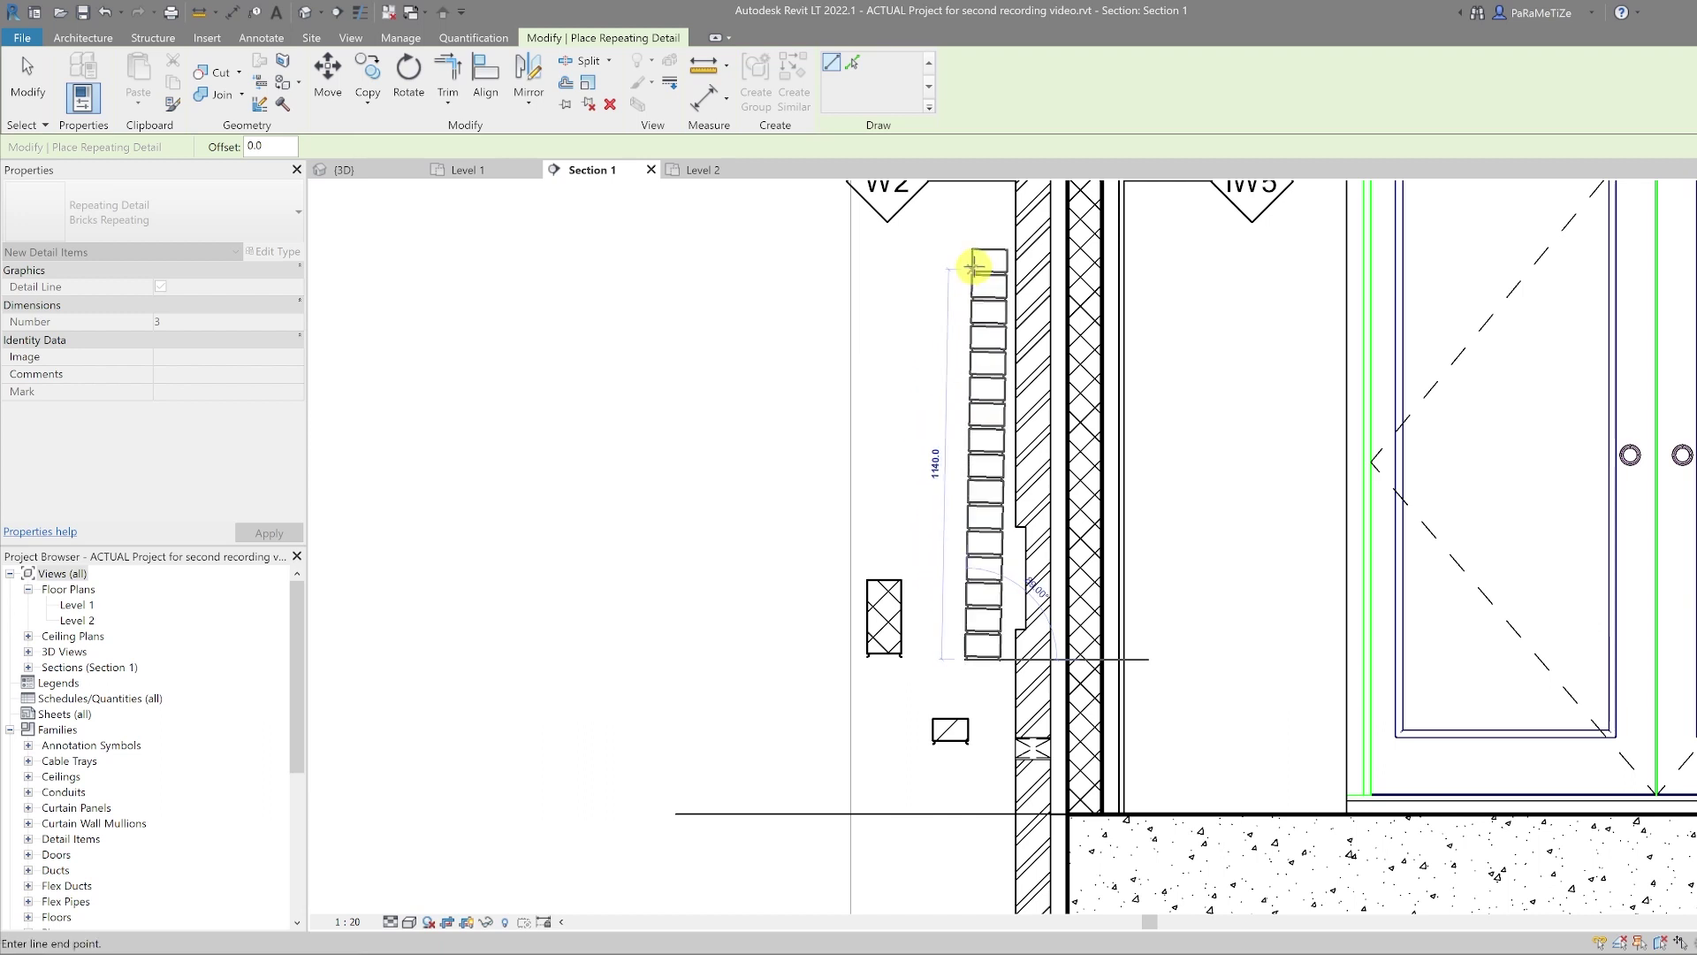
key("Escape")
scroll(1056, 748, "up", 3)
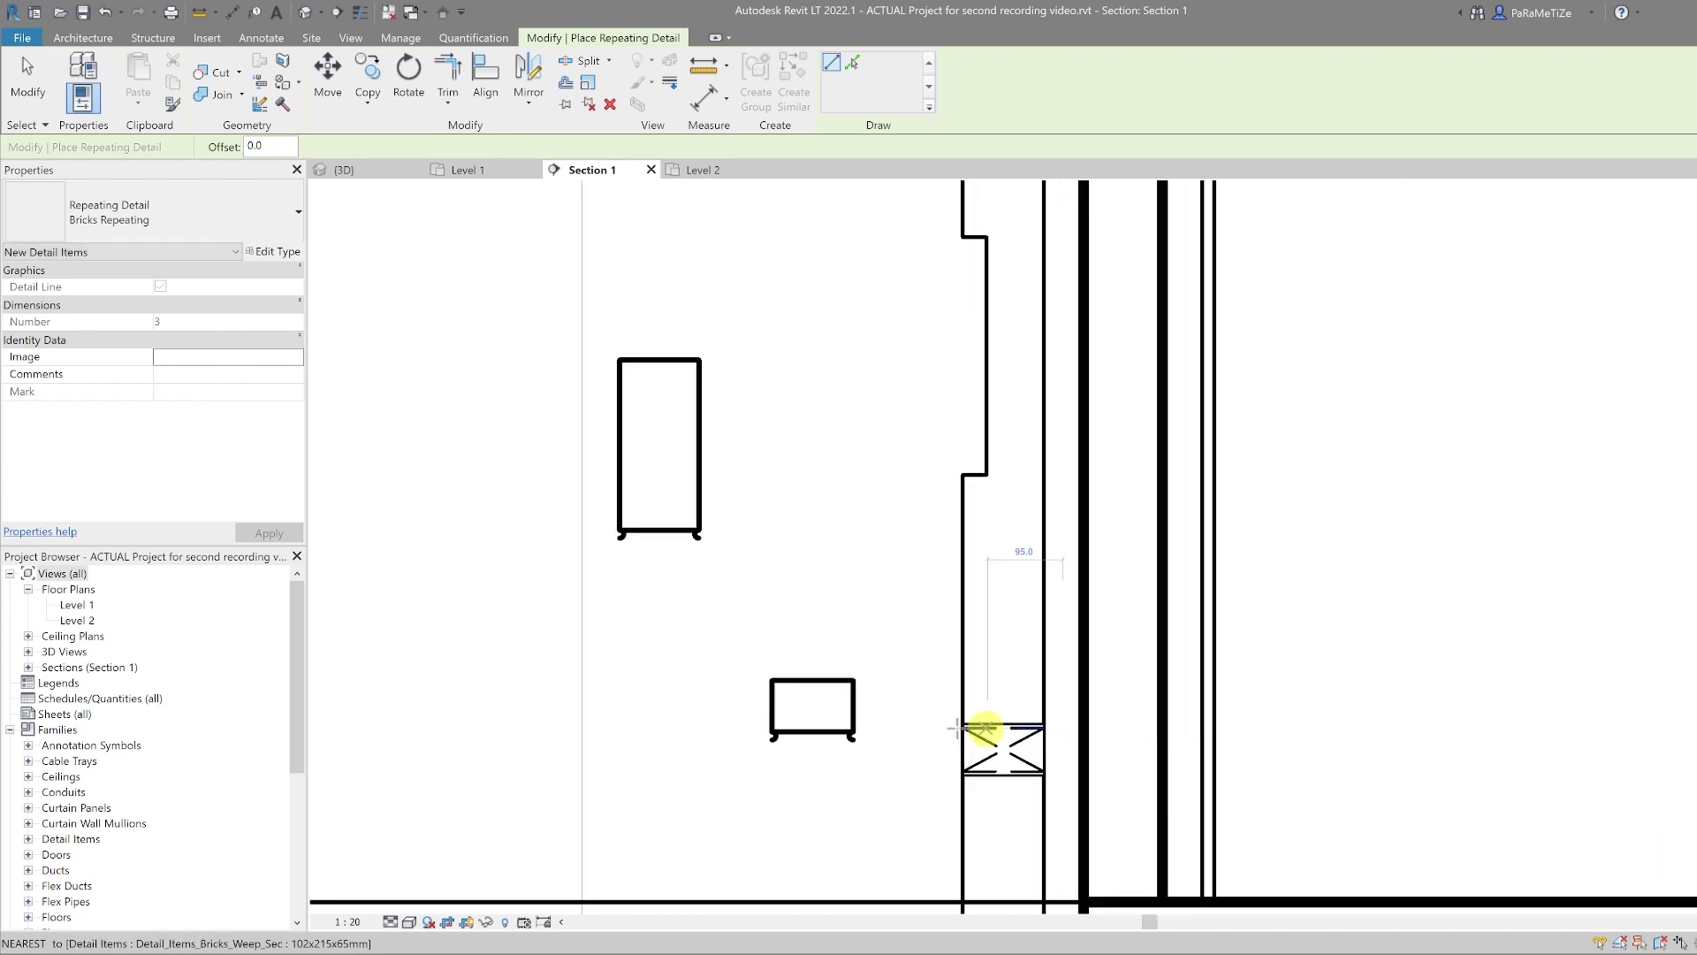
scroll(952, 719, "up", 2)
left_click(969, 720)
scroll(979, 632, "down", 3)
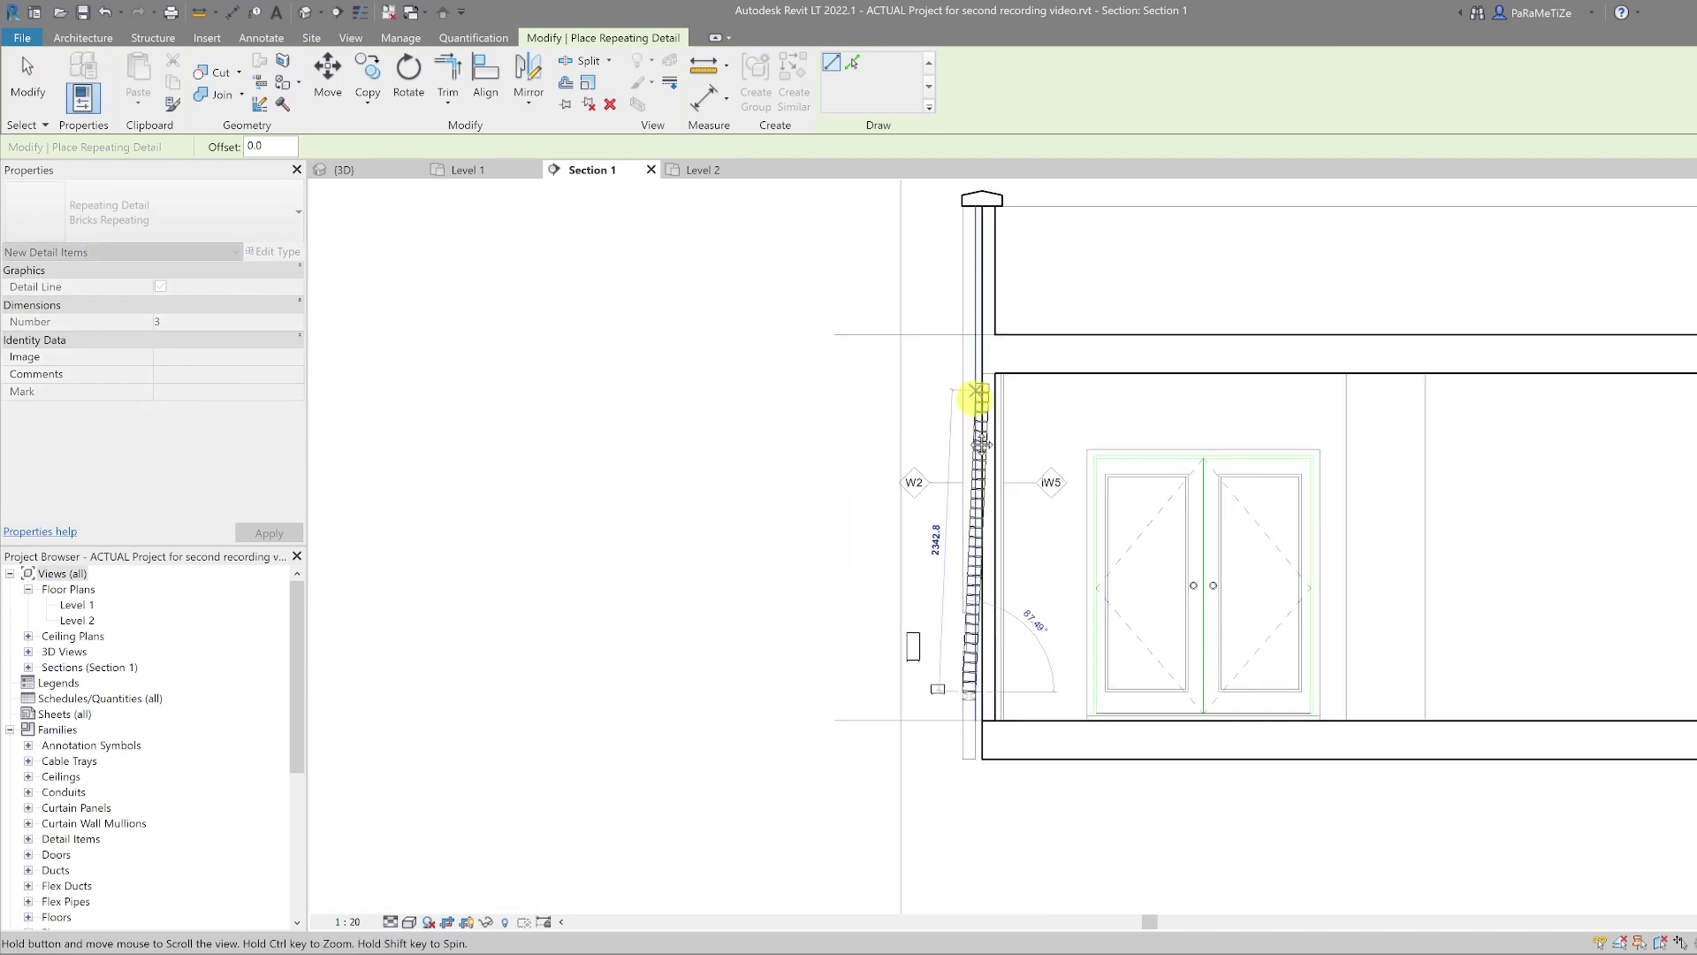
scroll(977, 393, "up", 8)
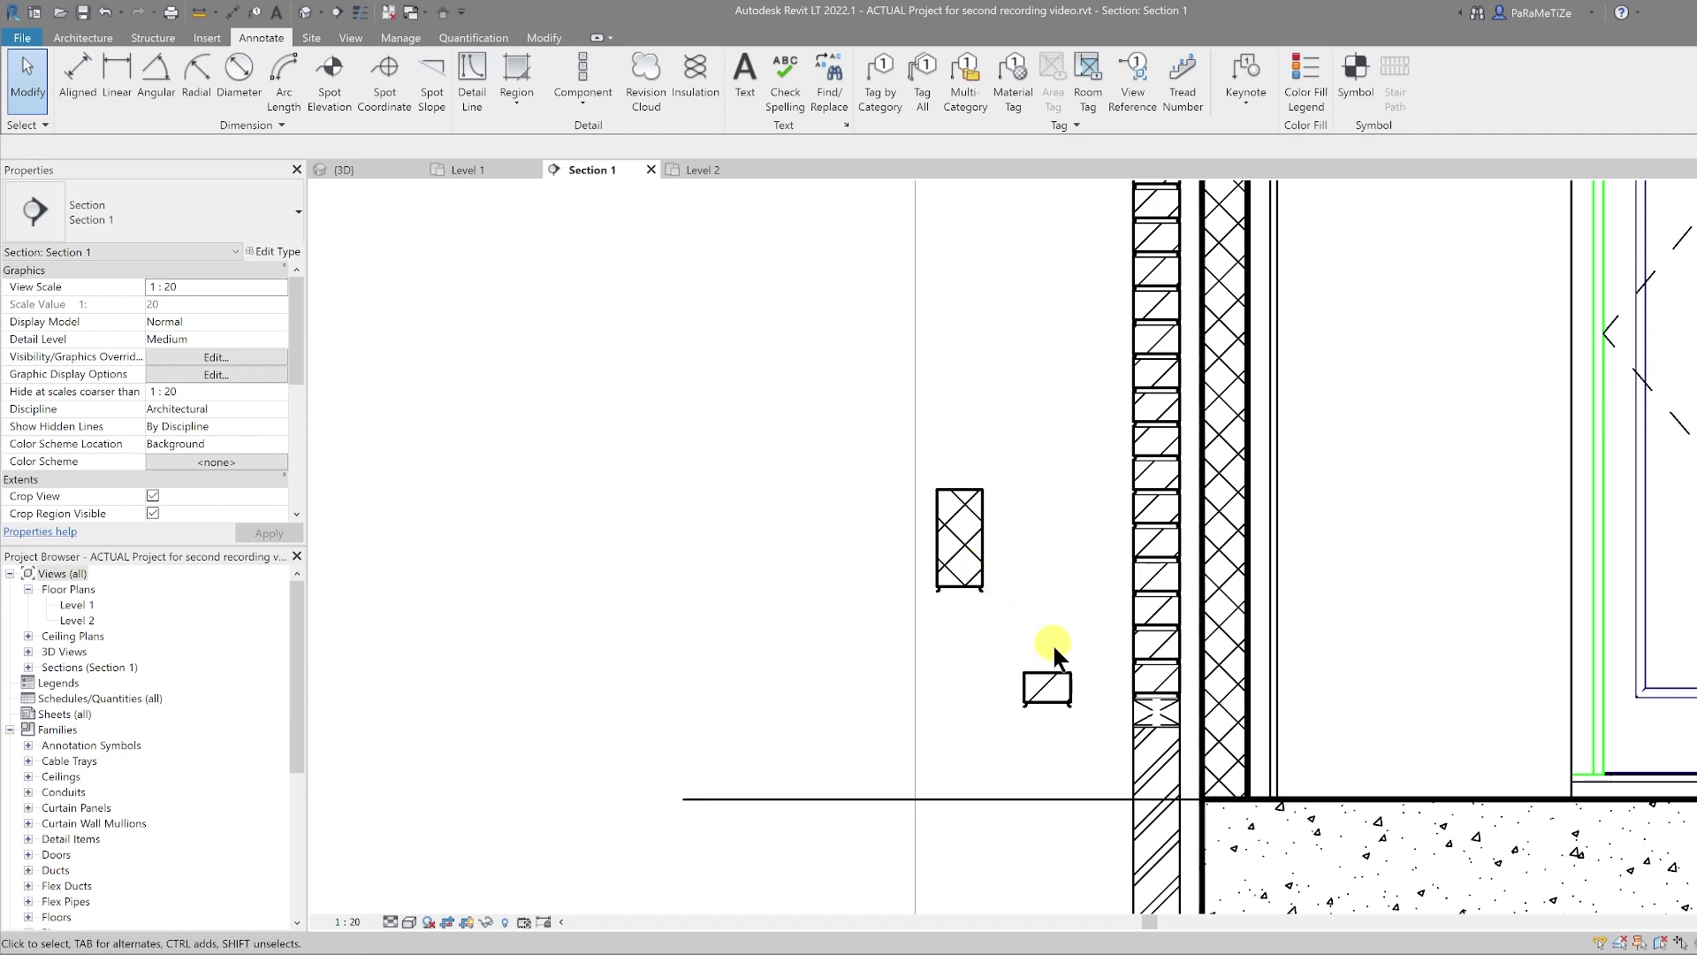
Duplicate the repeating detail type as Blocks Repeating and set its Detail to a Detail_Items_Block_Sec block
scroll(1052, 643, "down", 3)
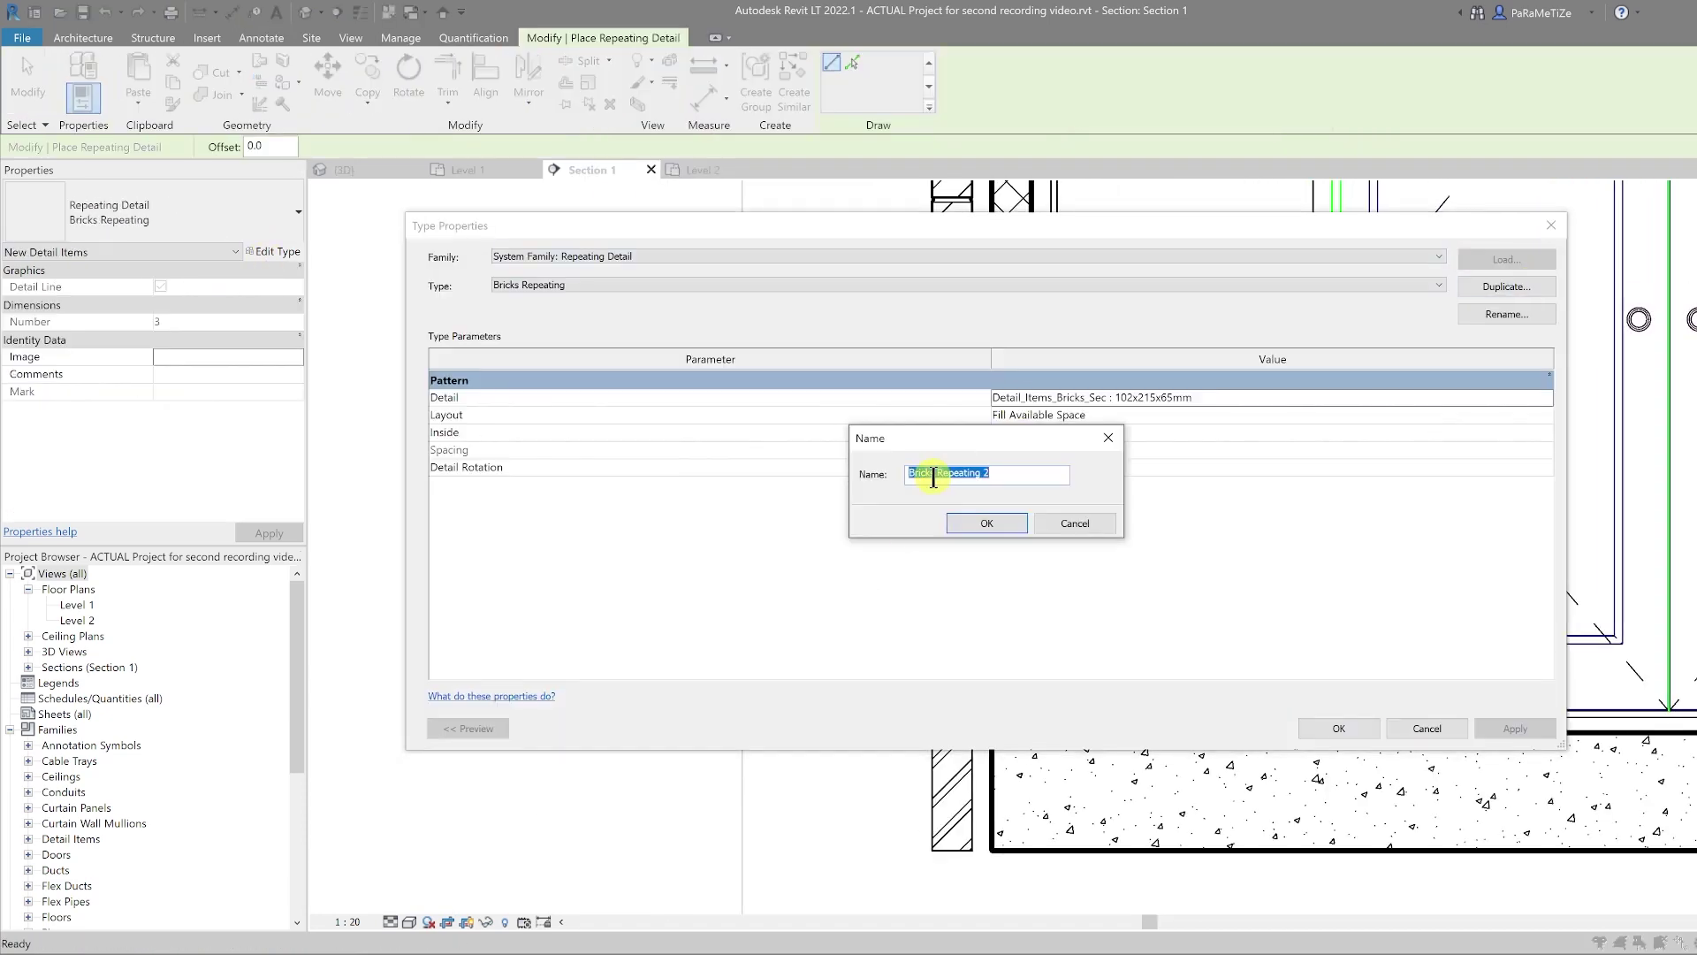
left_click_drag(934, 477, 831, 474)
type("Blocks")
key("End")
key("BackSpace")
key("BackSpace")
left_click(987, 523)
left_click(1547, 398)
left_click(1171, 433)
left_click(1339, 728)
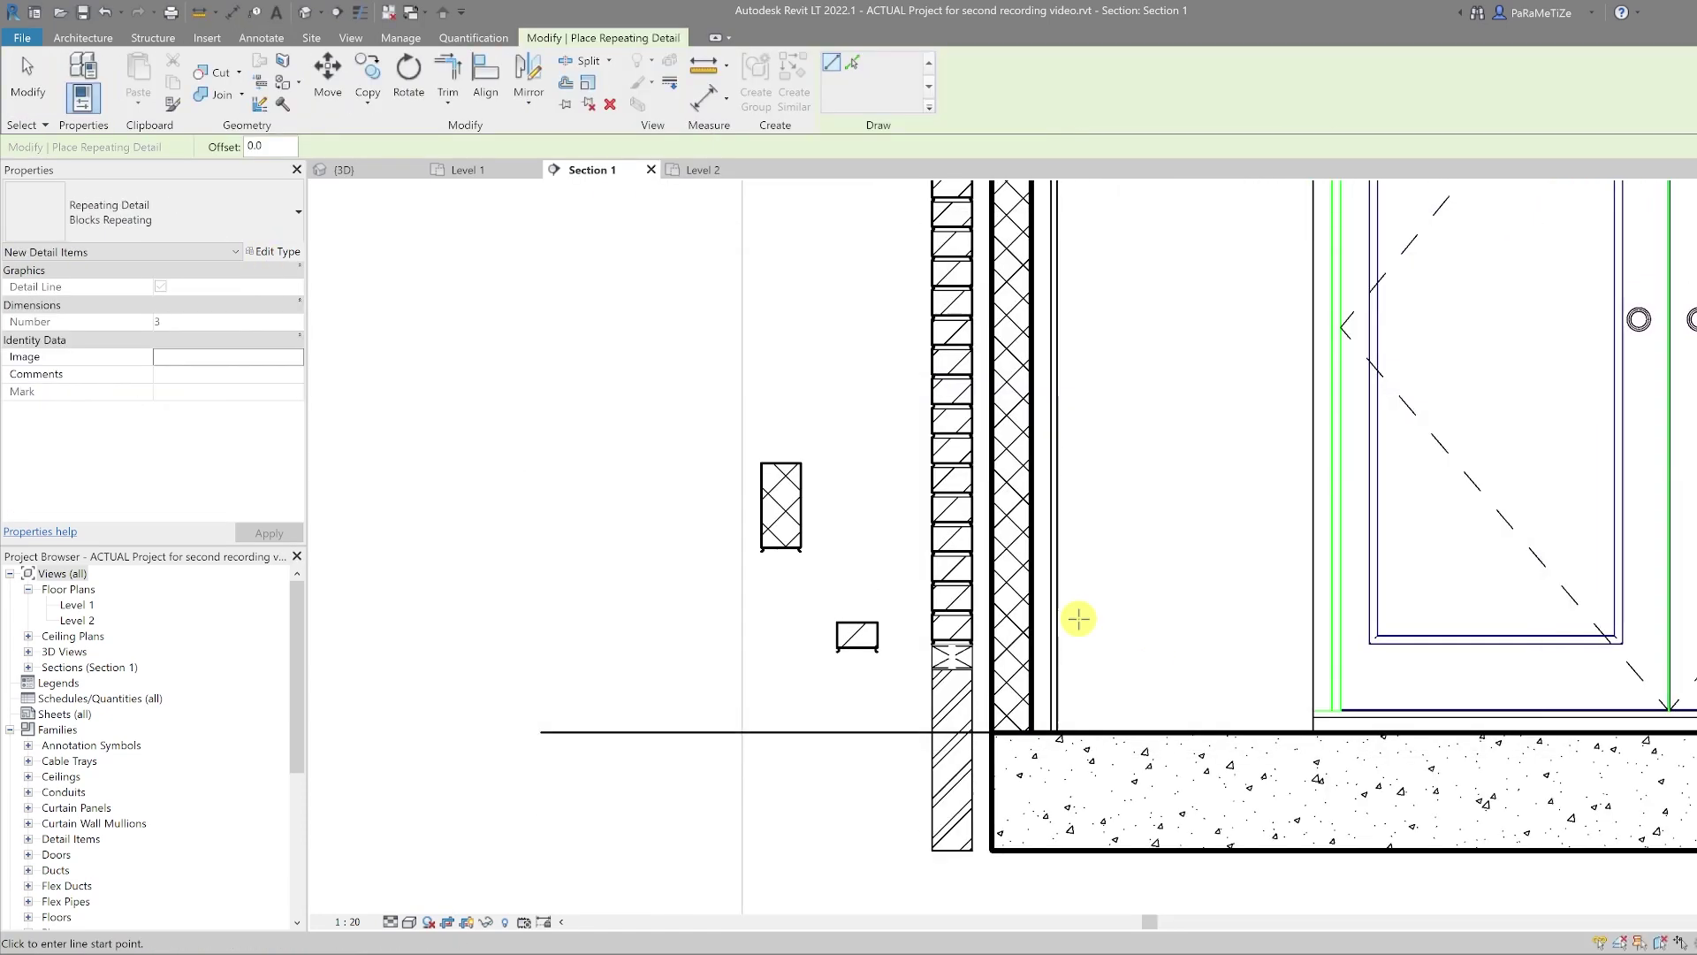
Place the Blocks Repeating detail up the wall's inner block leaf, from floor slab to roof slab and through the parapet above
left_click(1033, 733)
scroll(1034, 595, "down", 5)
scroll(982, 491, "up", 6)
left_click(982, 487)
left_click(1031, 713)
left_click(1030, 262)
key("Escape")
key("Escape")
Hide the exterior wall element, Wall 2 no lining, behind the new brick and block details in this view
scroll(1089, 464, "down", 6)
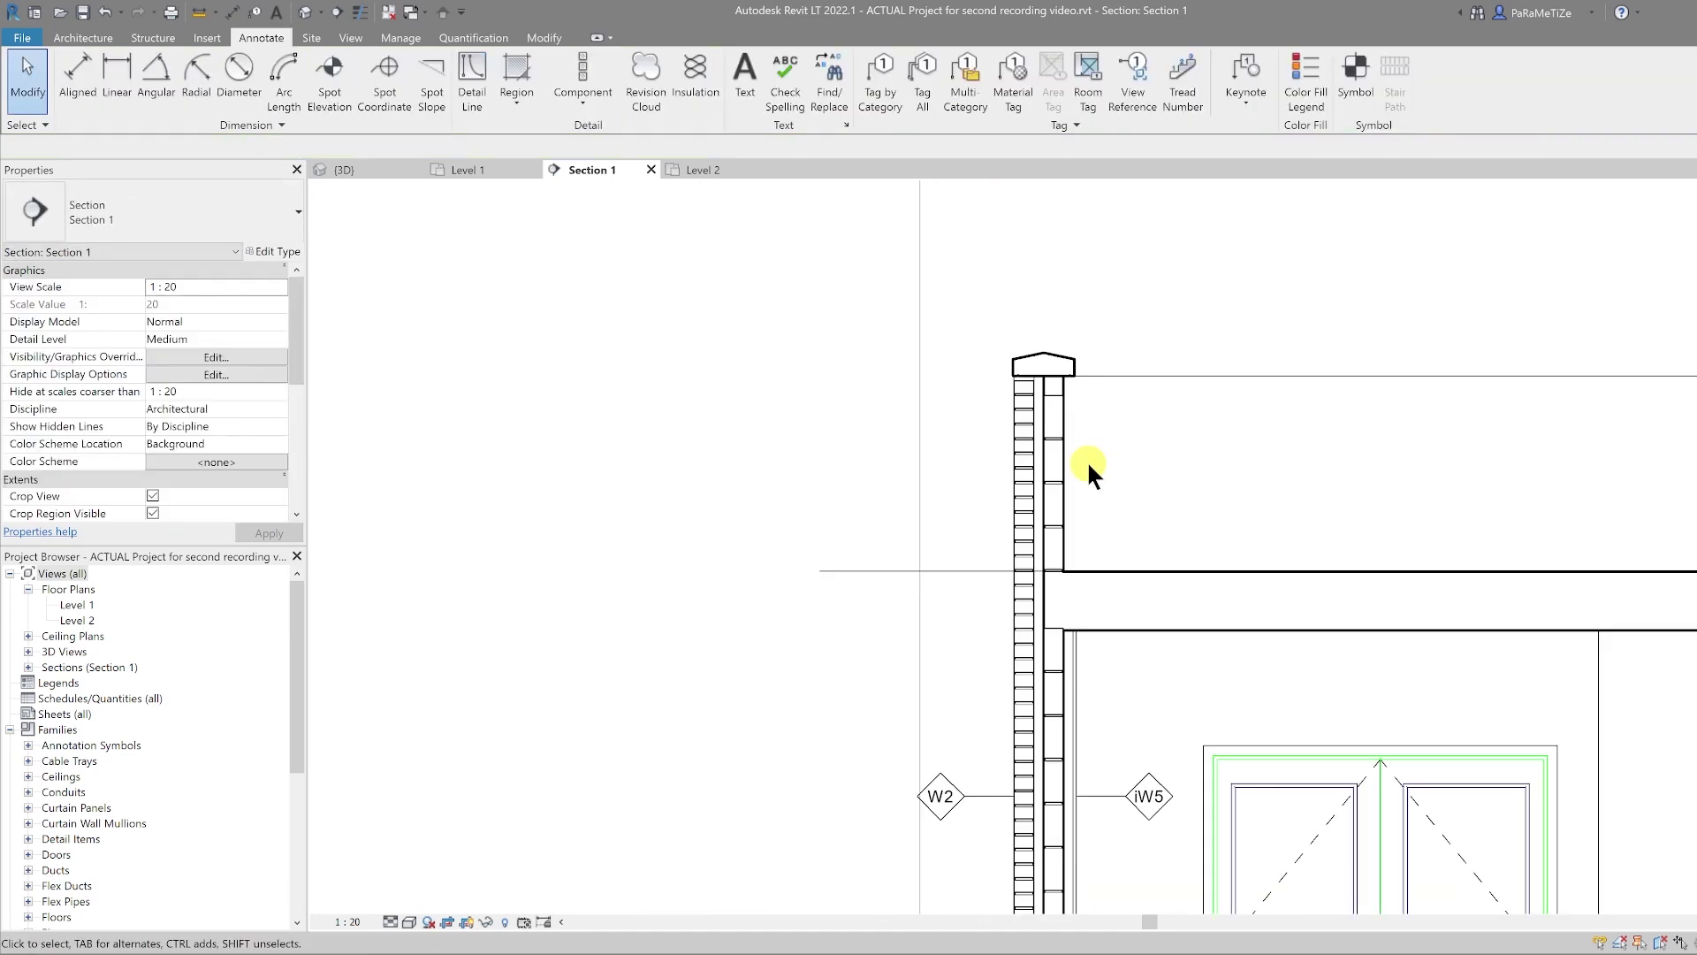
scroll(1088, 464, "down", 8)
scroll(1073, 681, "up", 9)
scroll(1042, 534, "up", 5)
scroll(969, 636, "down", 7)
middle_click_drag(970, 649, 977, 810)
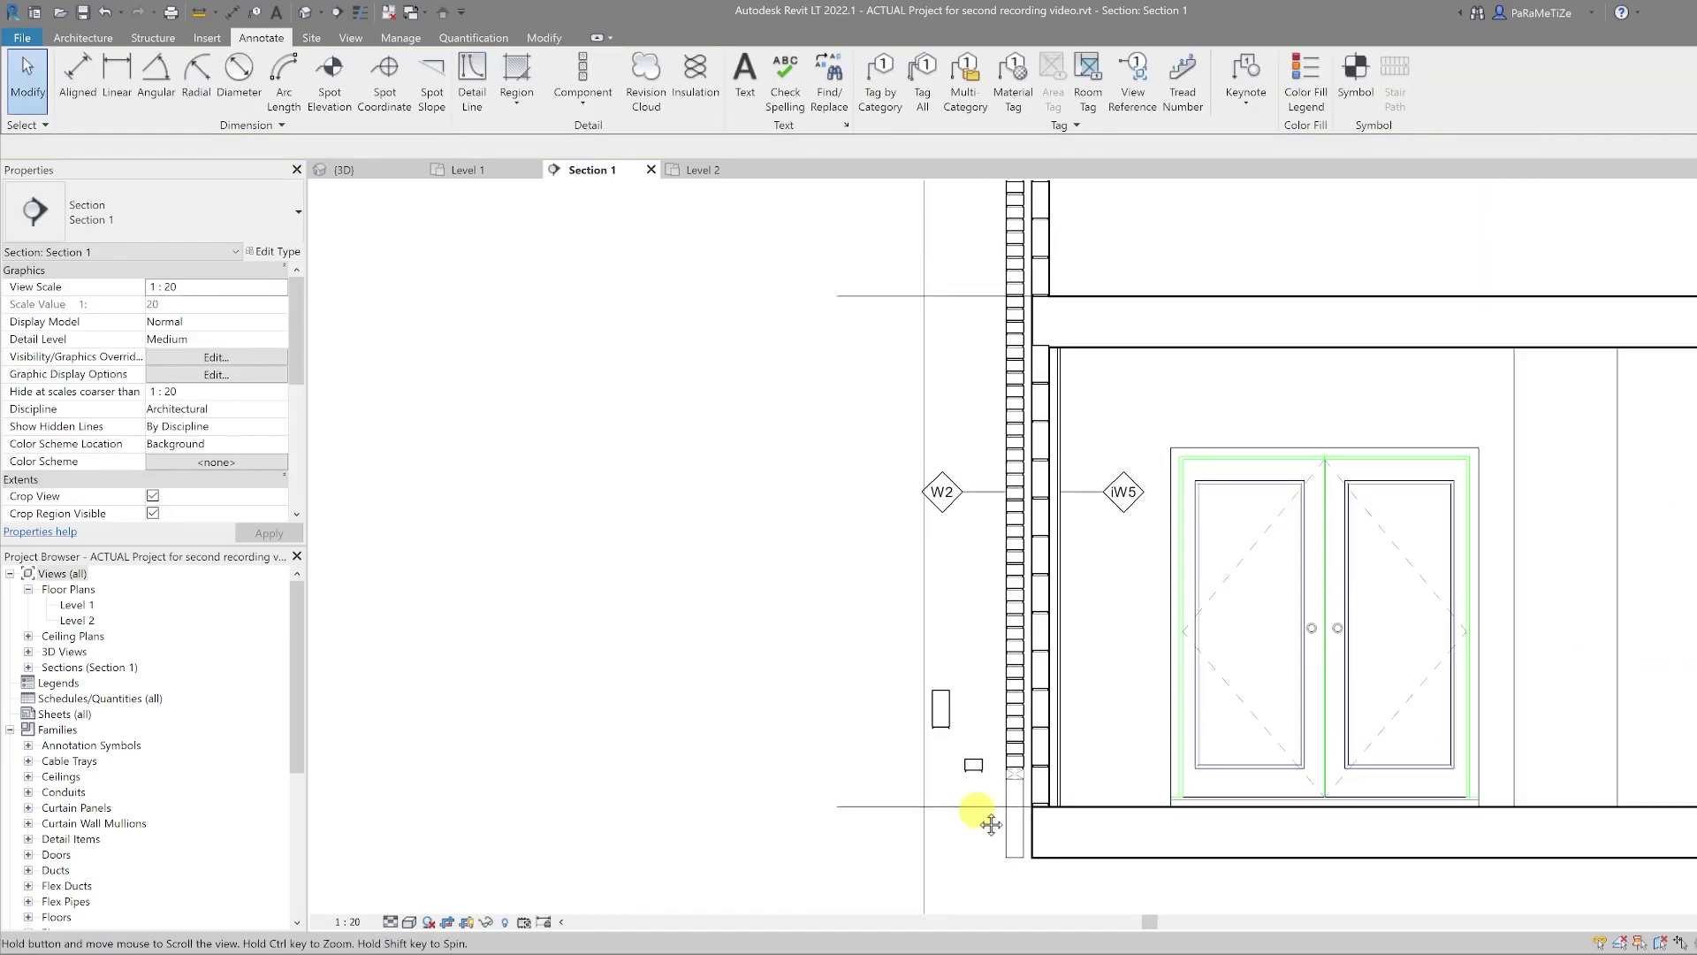
scroll(973, 808, "down", 2)
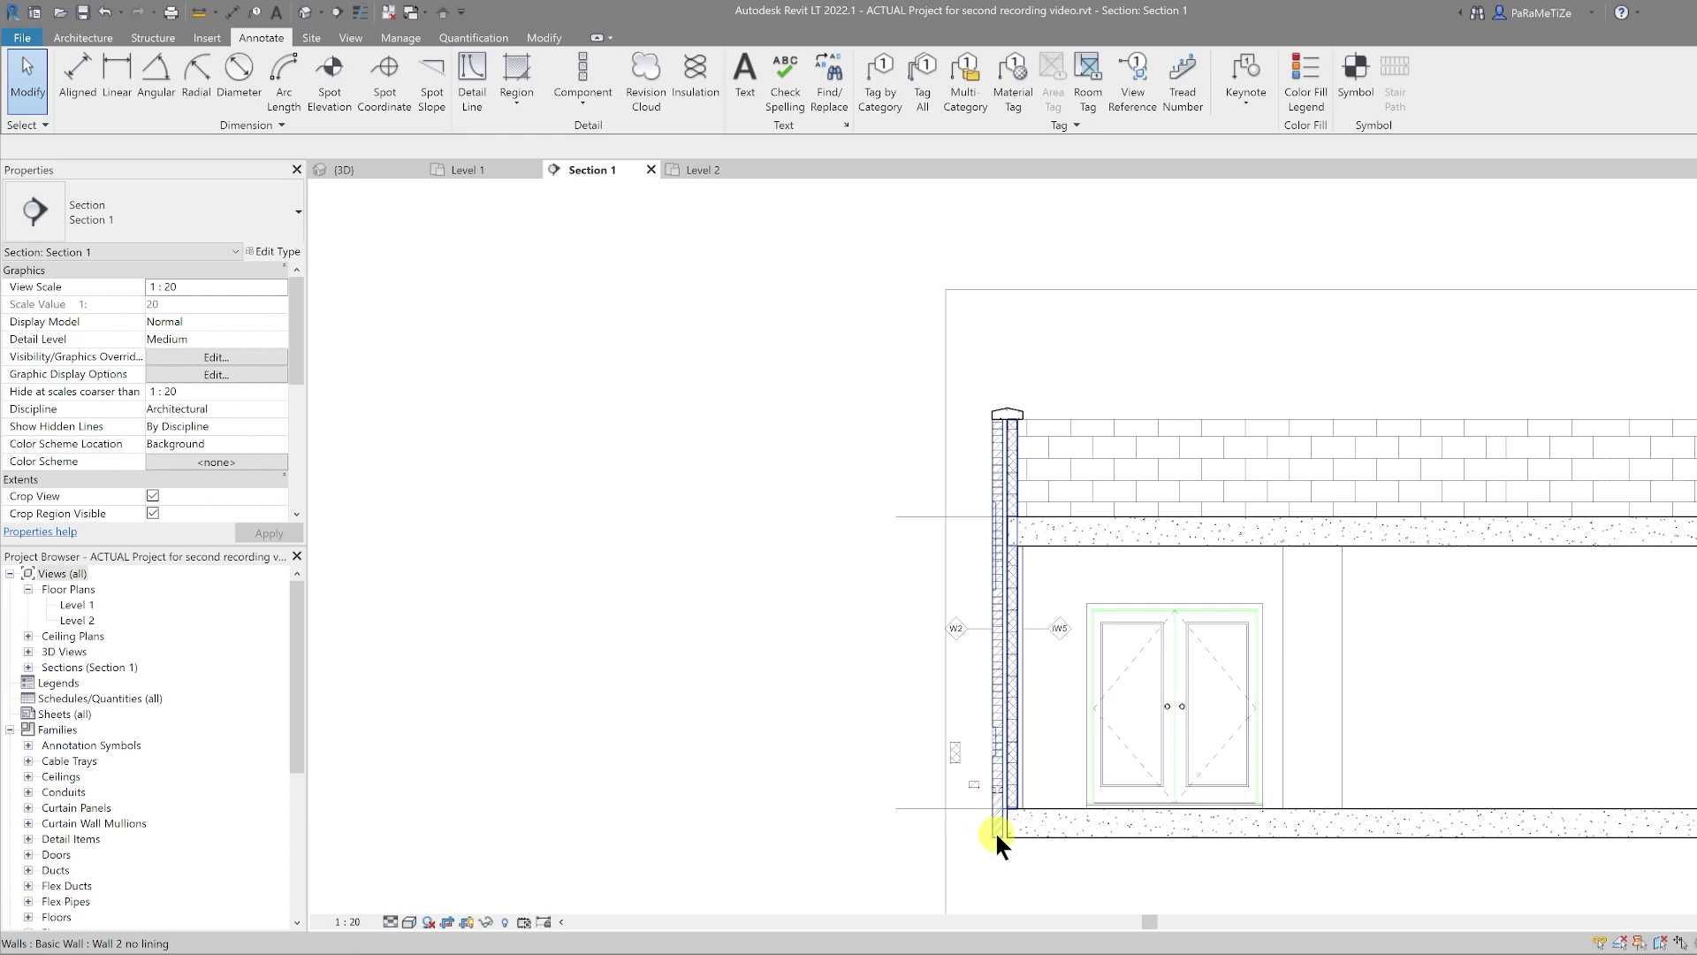
left_click(995, 830)
right_click(995, 830)
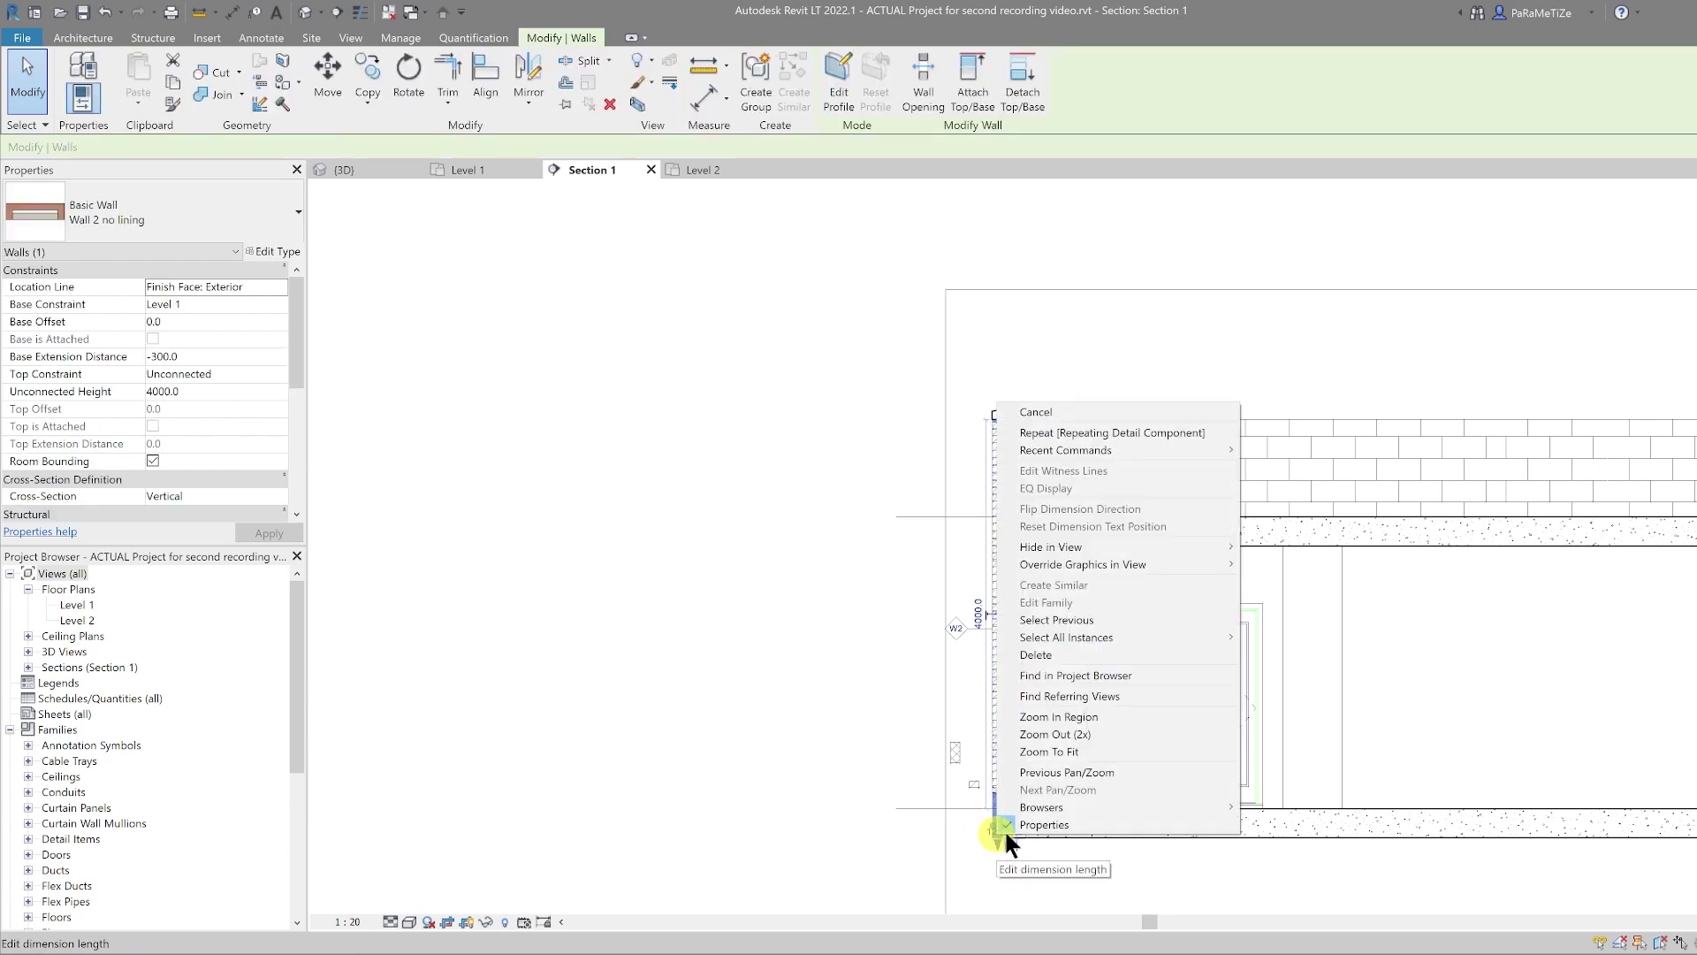
mouse_move(1154, 543)
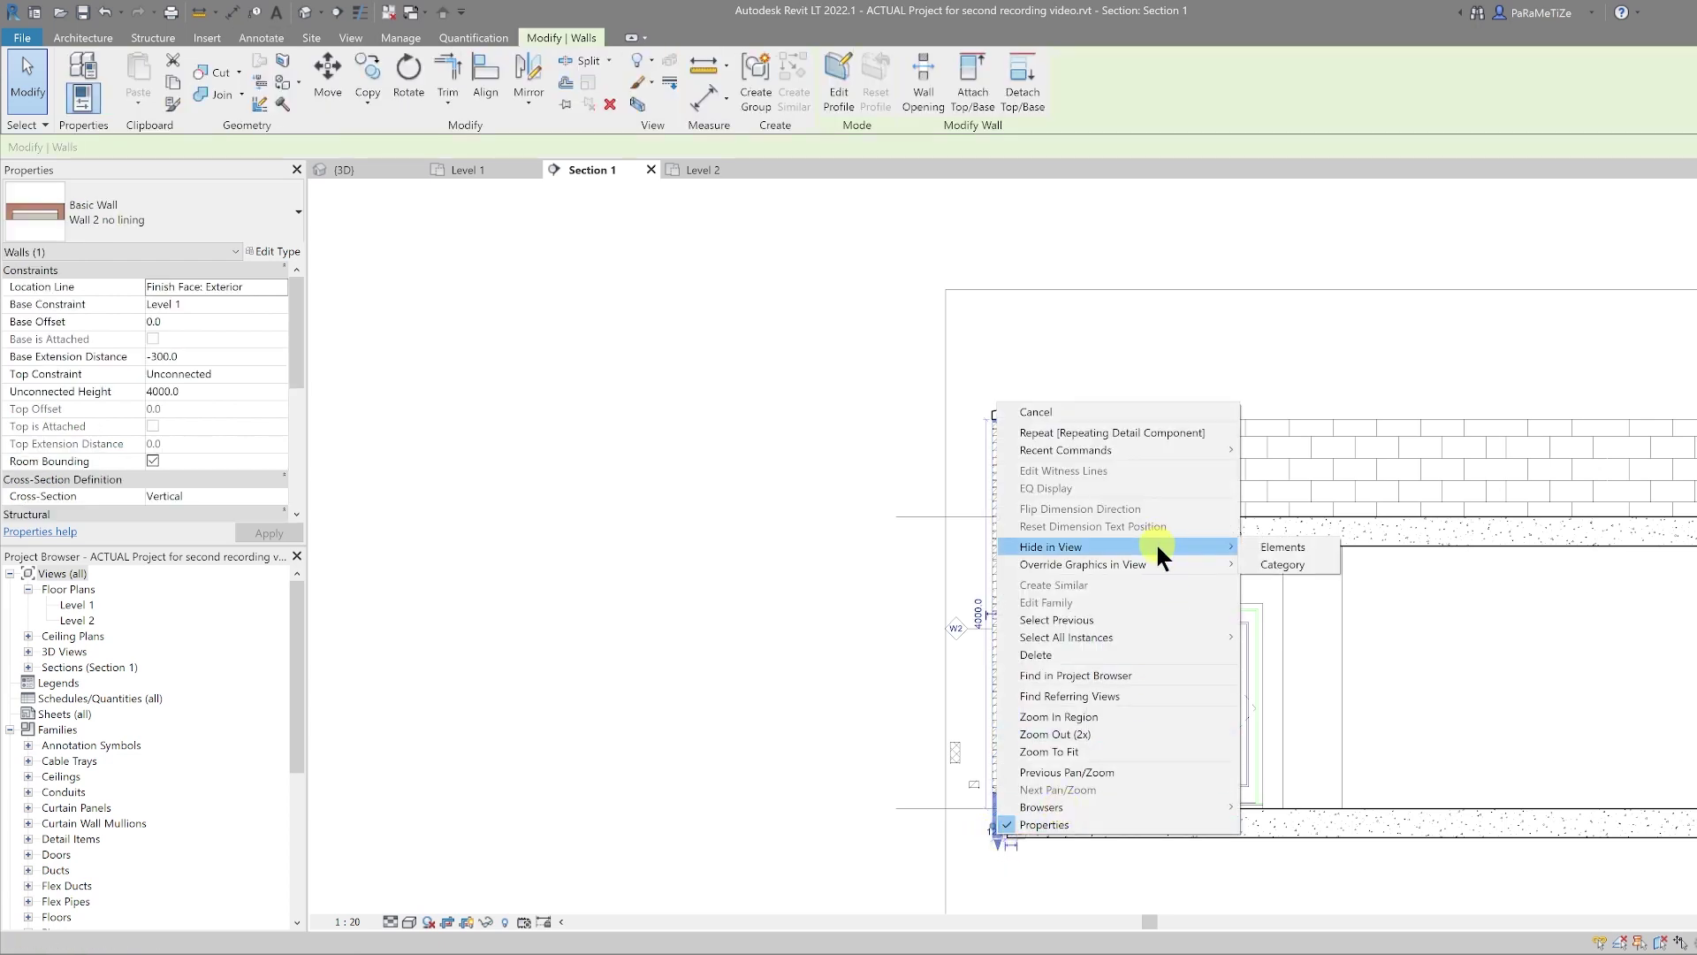
left_click(1286, 547)
Place a 440 mm run of the Bricks Repeating detail downward from the weep brick's inner lower corner to near the floor slab's underside
scroll(969, 884, "up", 2)
scroll(957, 591, "up", 5)
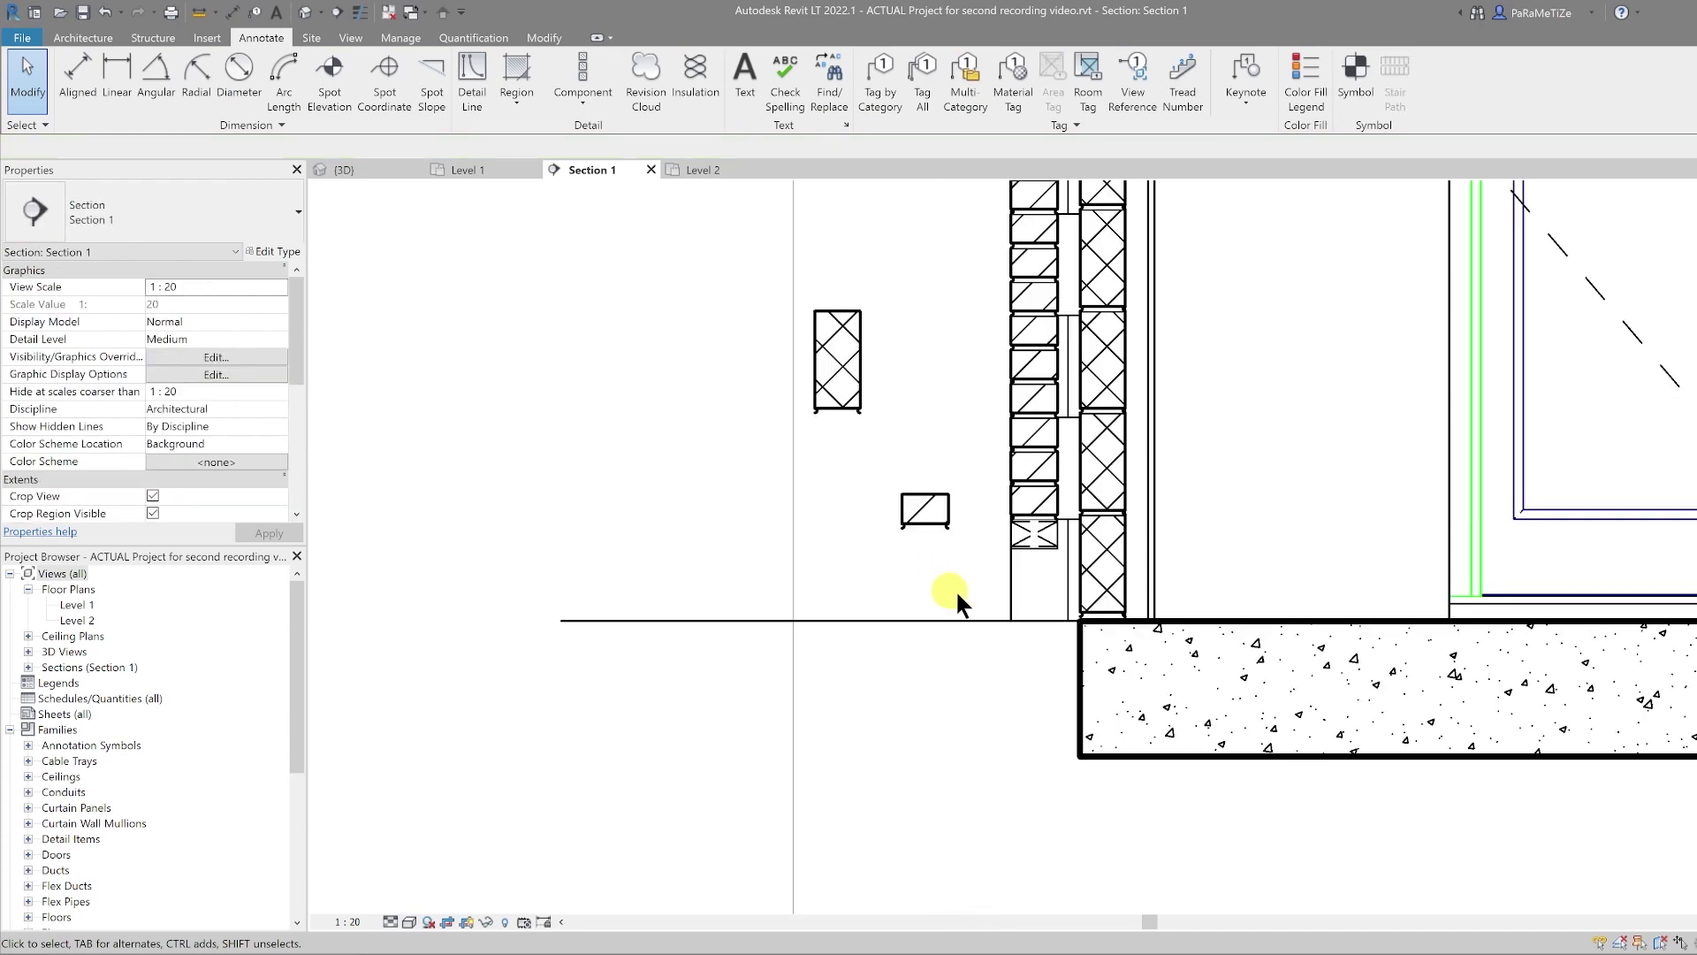
middle_click_drag(943, 586, 1038, 457)
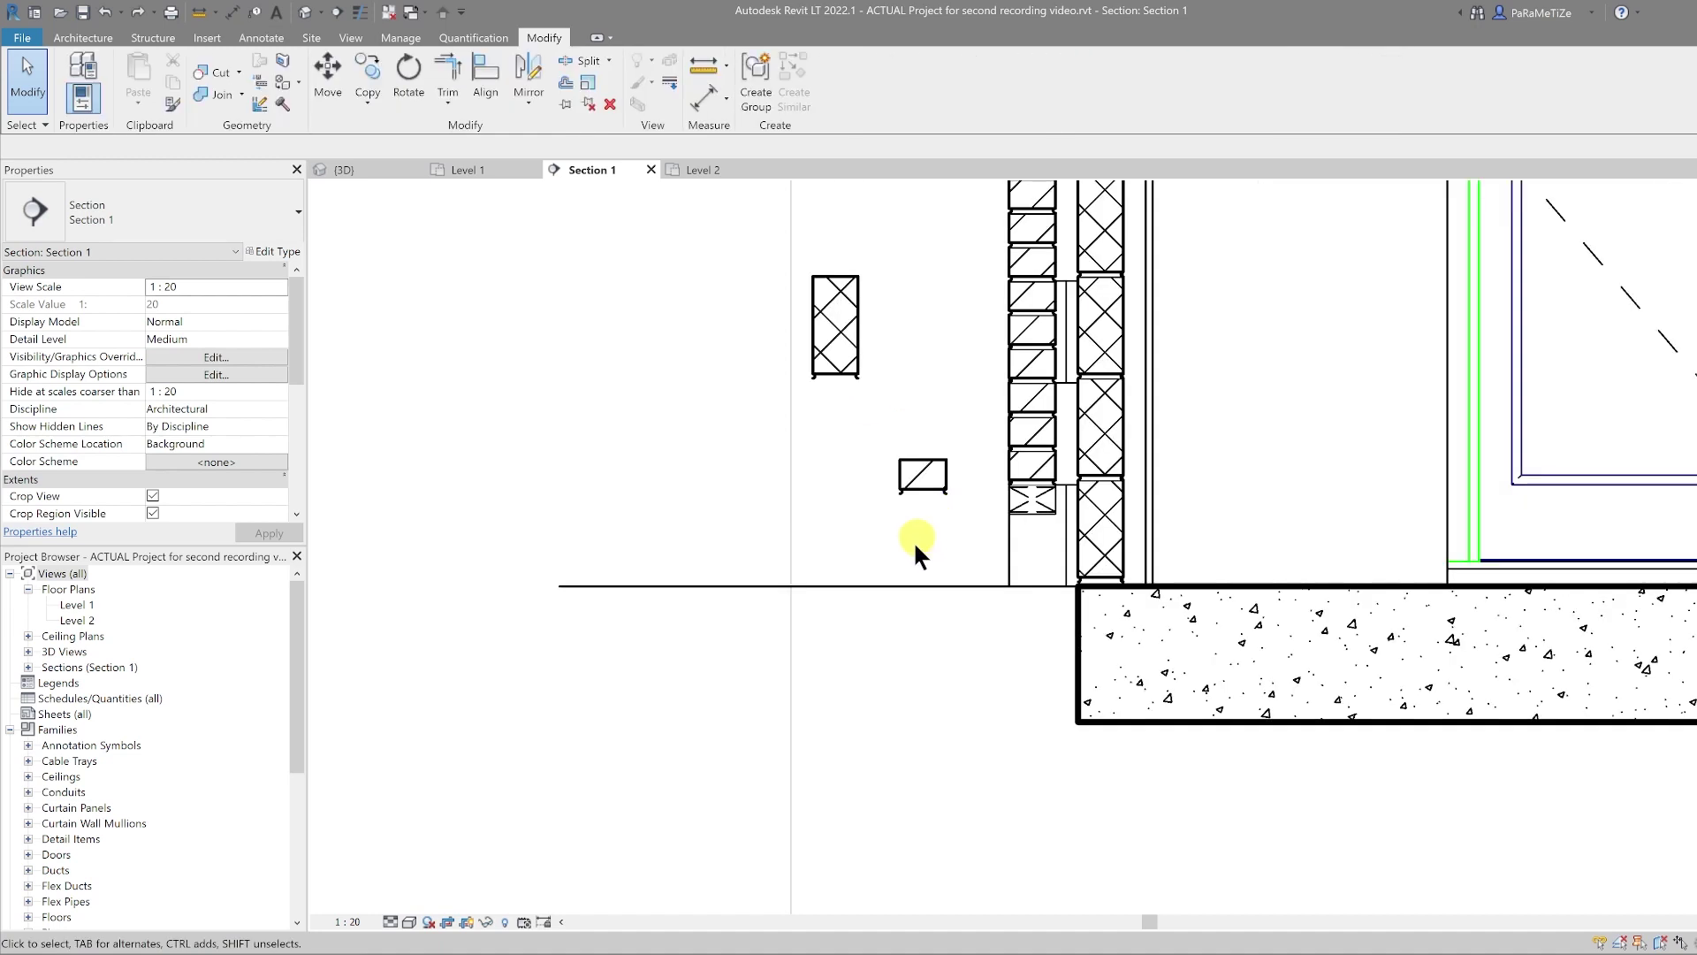
scroll(914, 542, "up", 1)
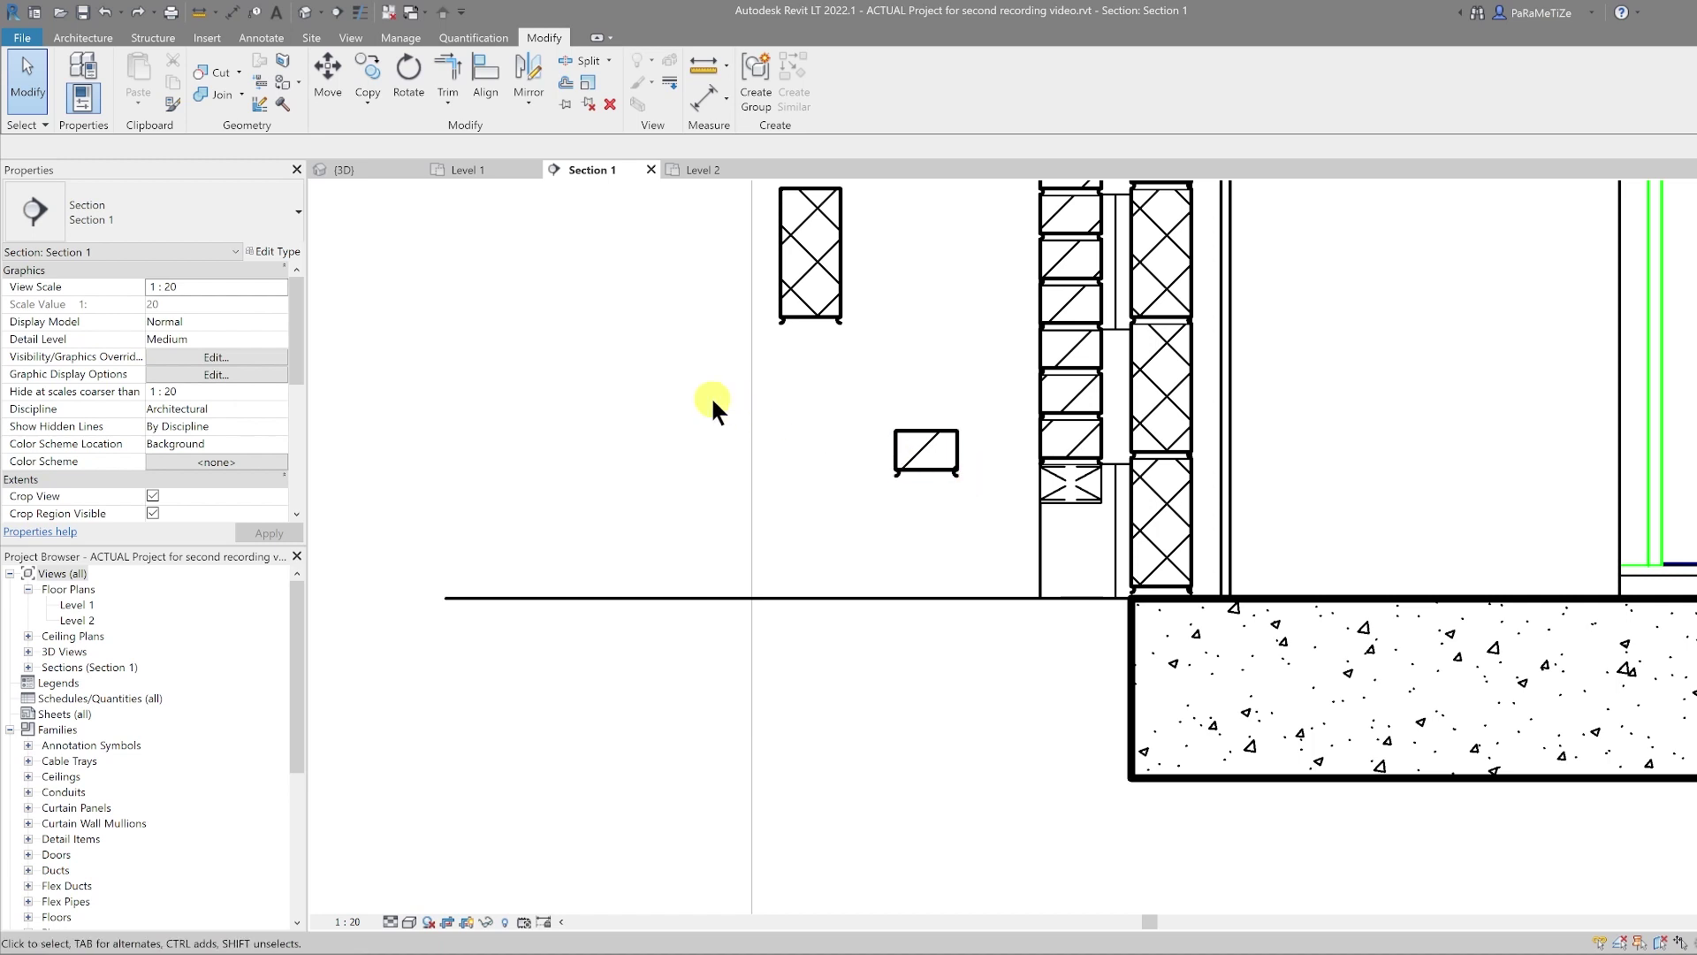
left_click(263, 37)
left_click(577, 57)
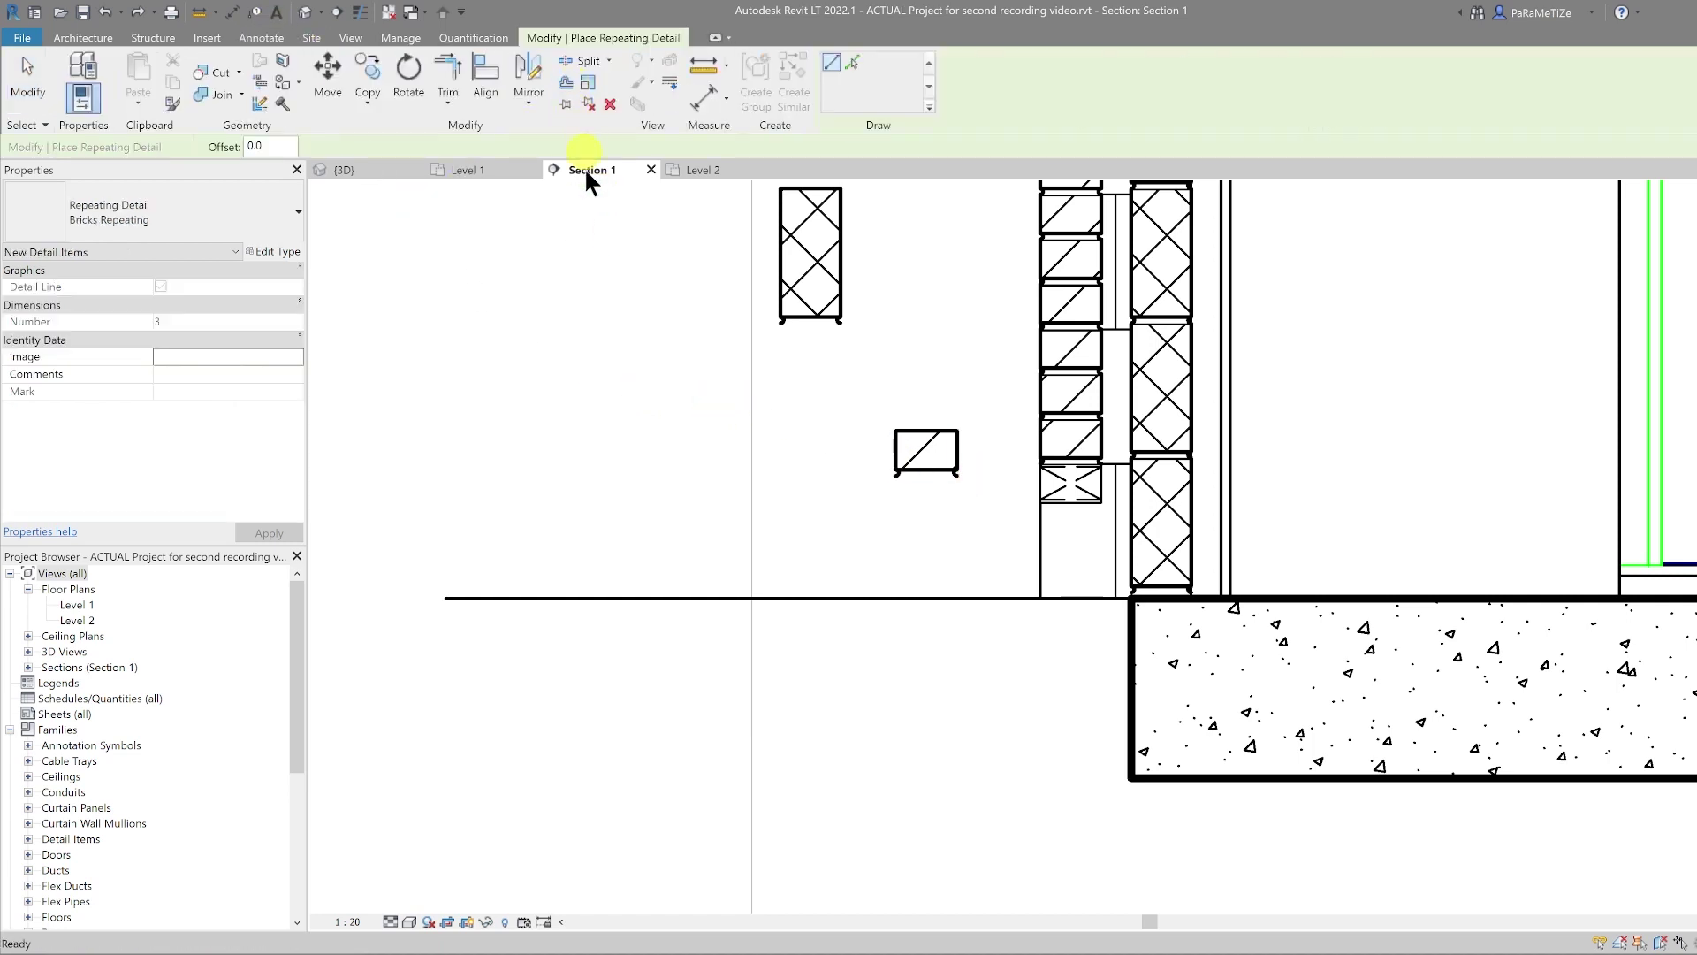
left_click(215, 208)
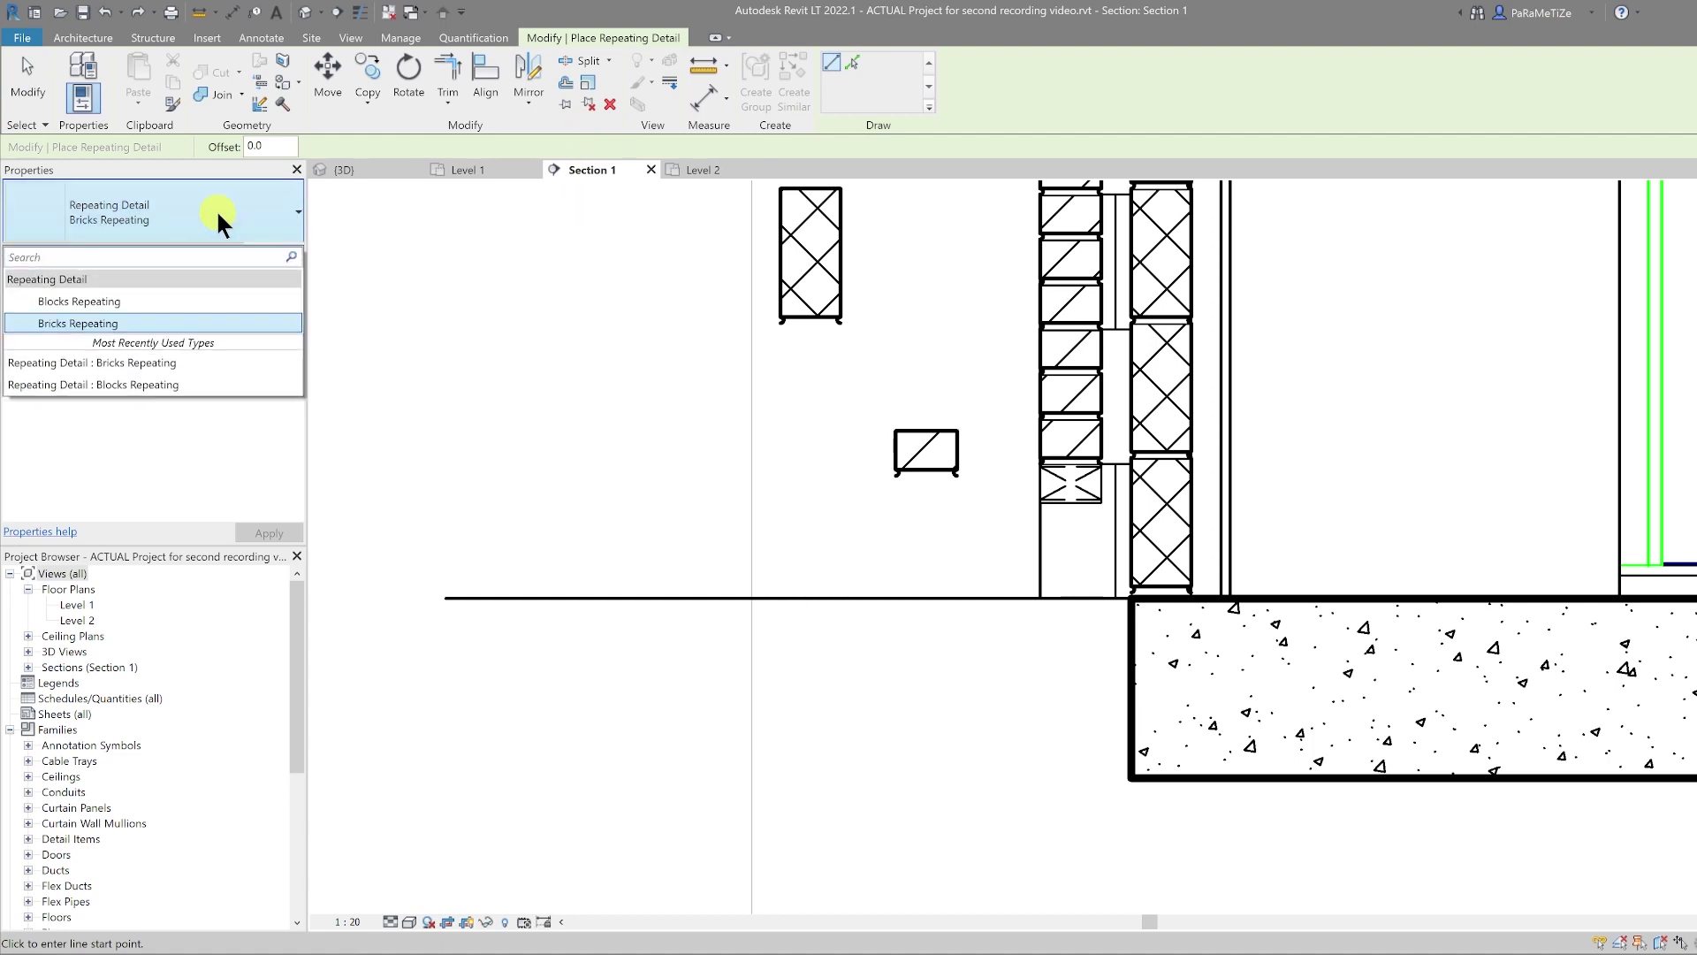
left_click(146, 302)
left_click(156, 221)
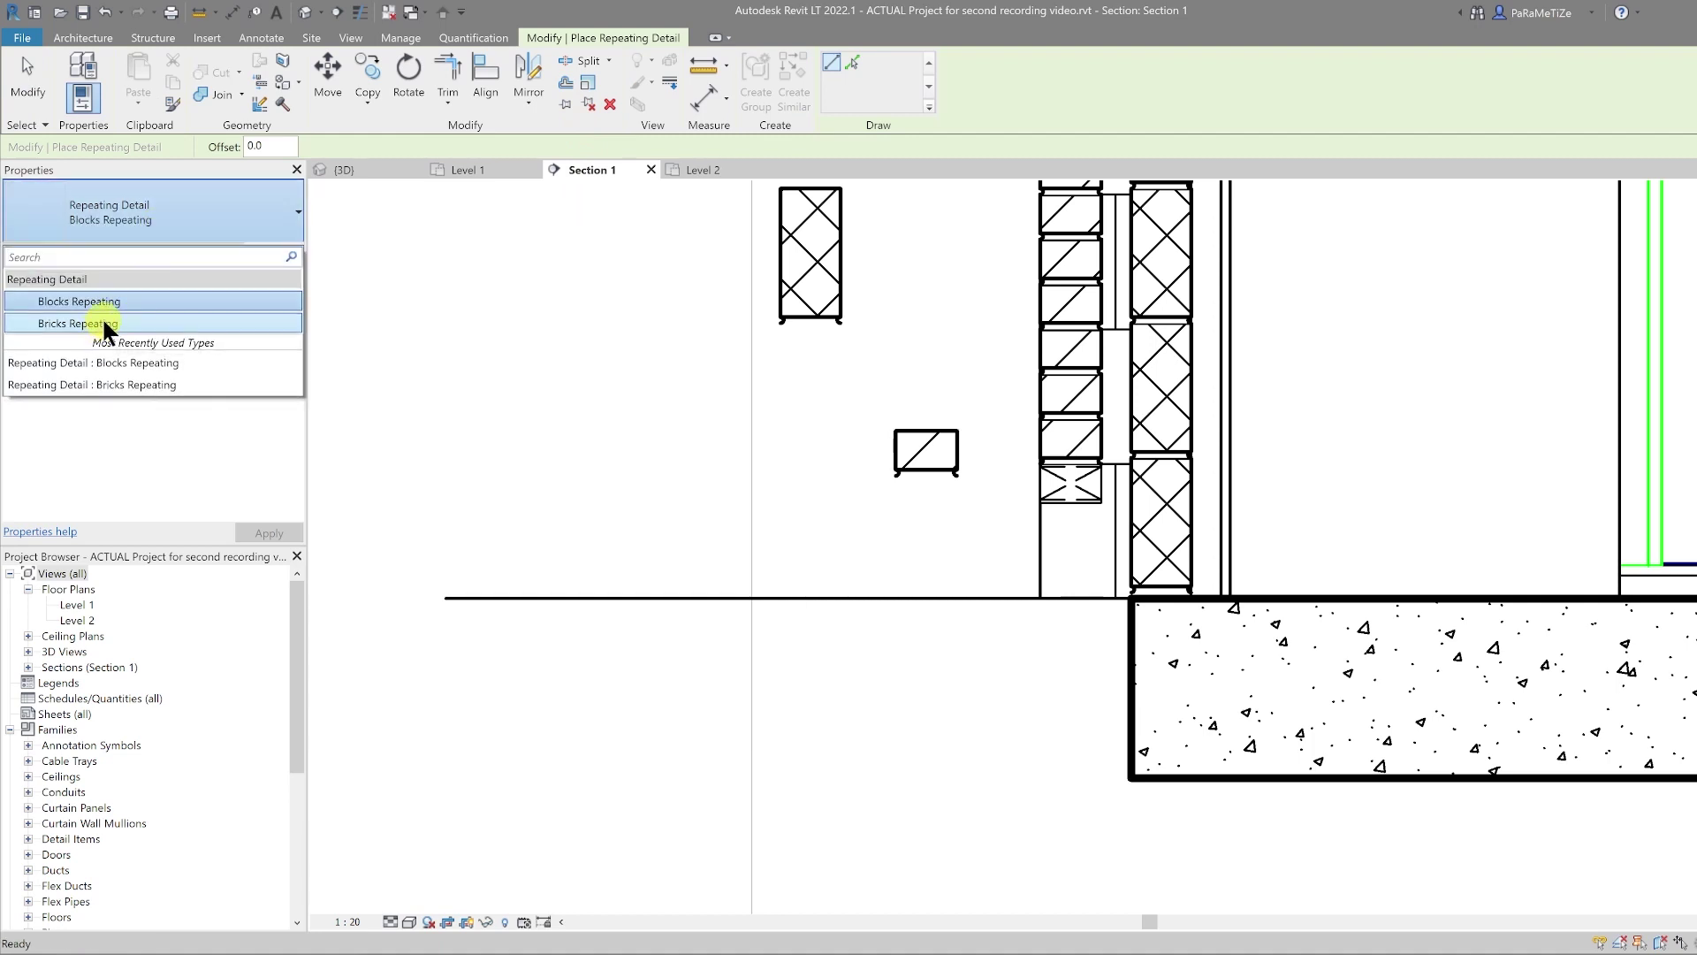
left_click(103, 323)
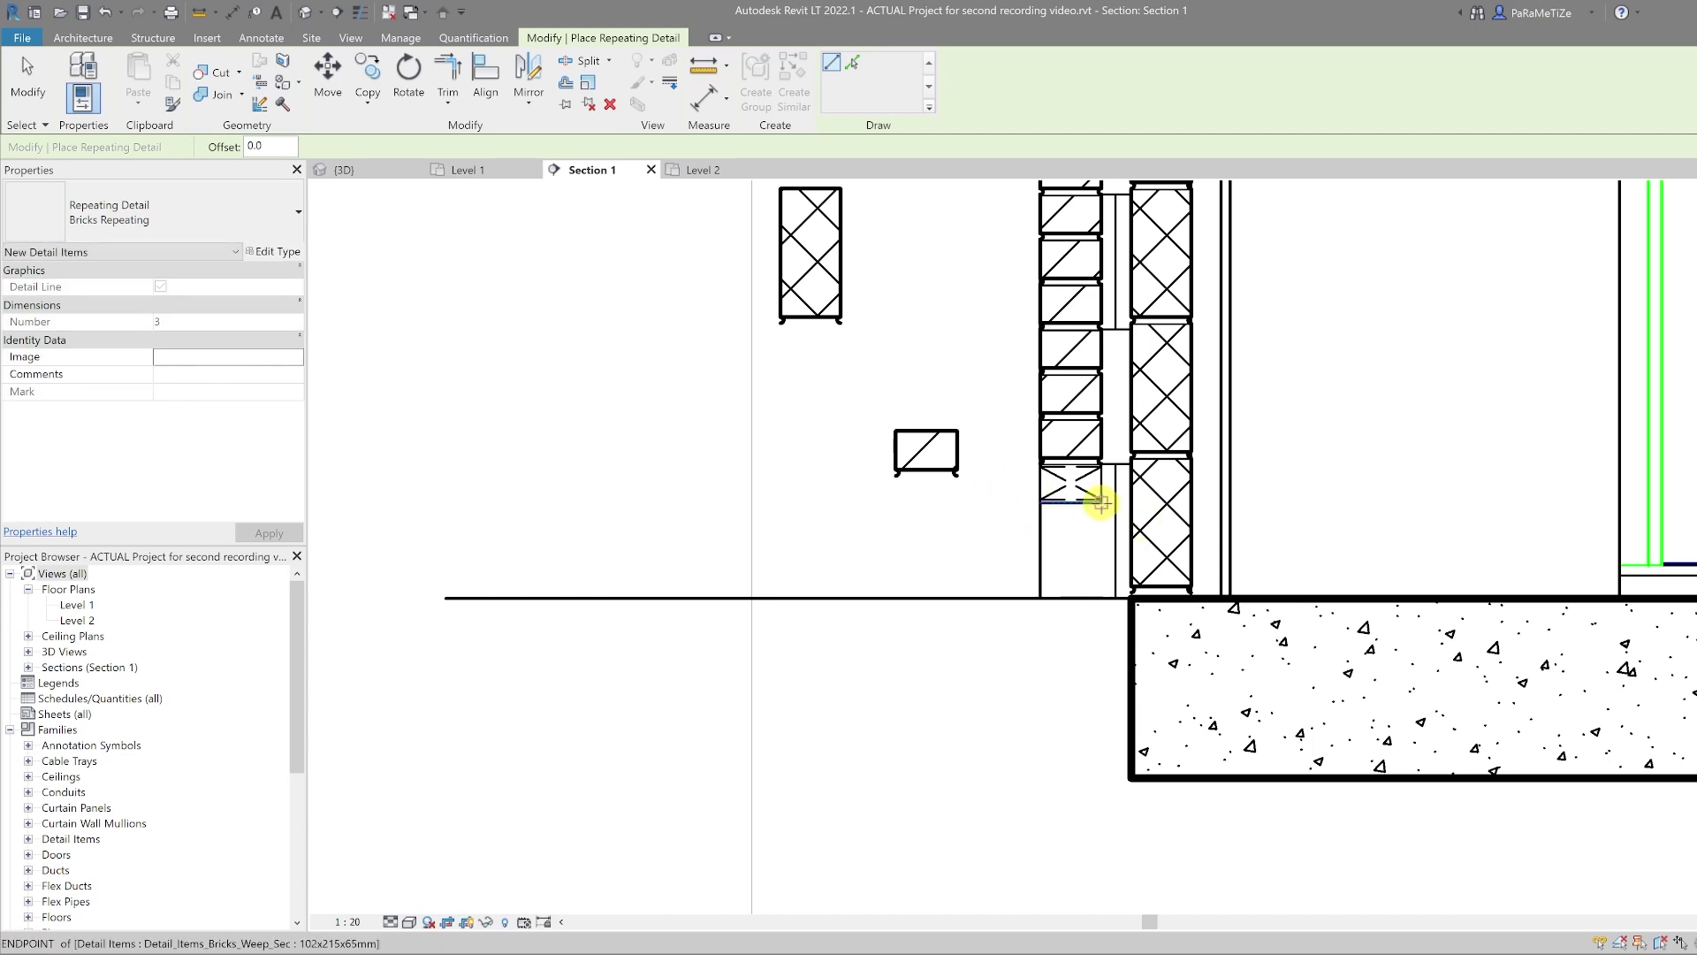
left_click(1101, 502)
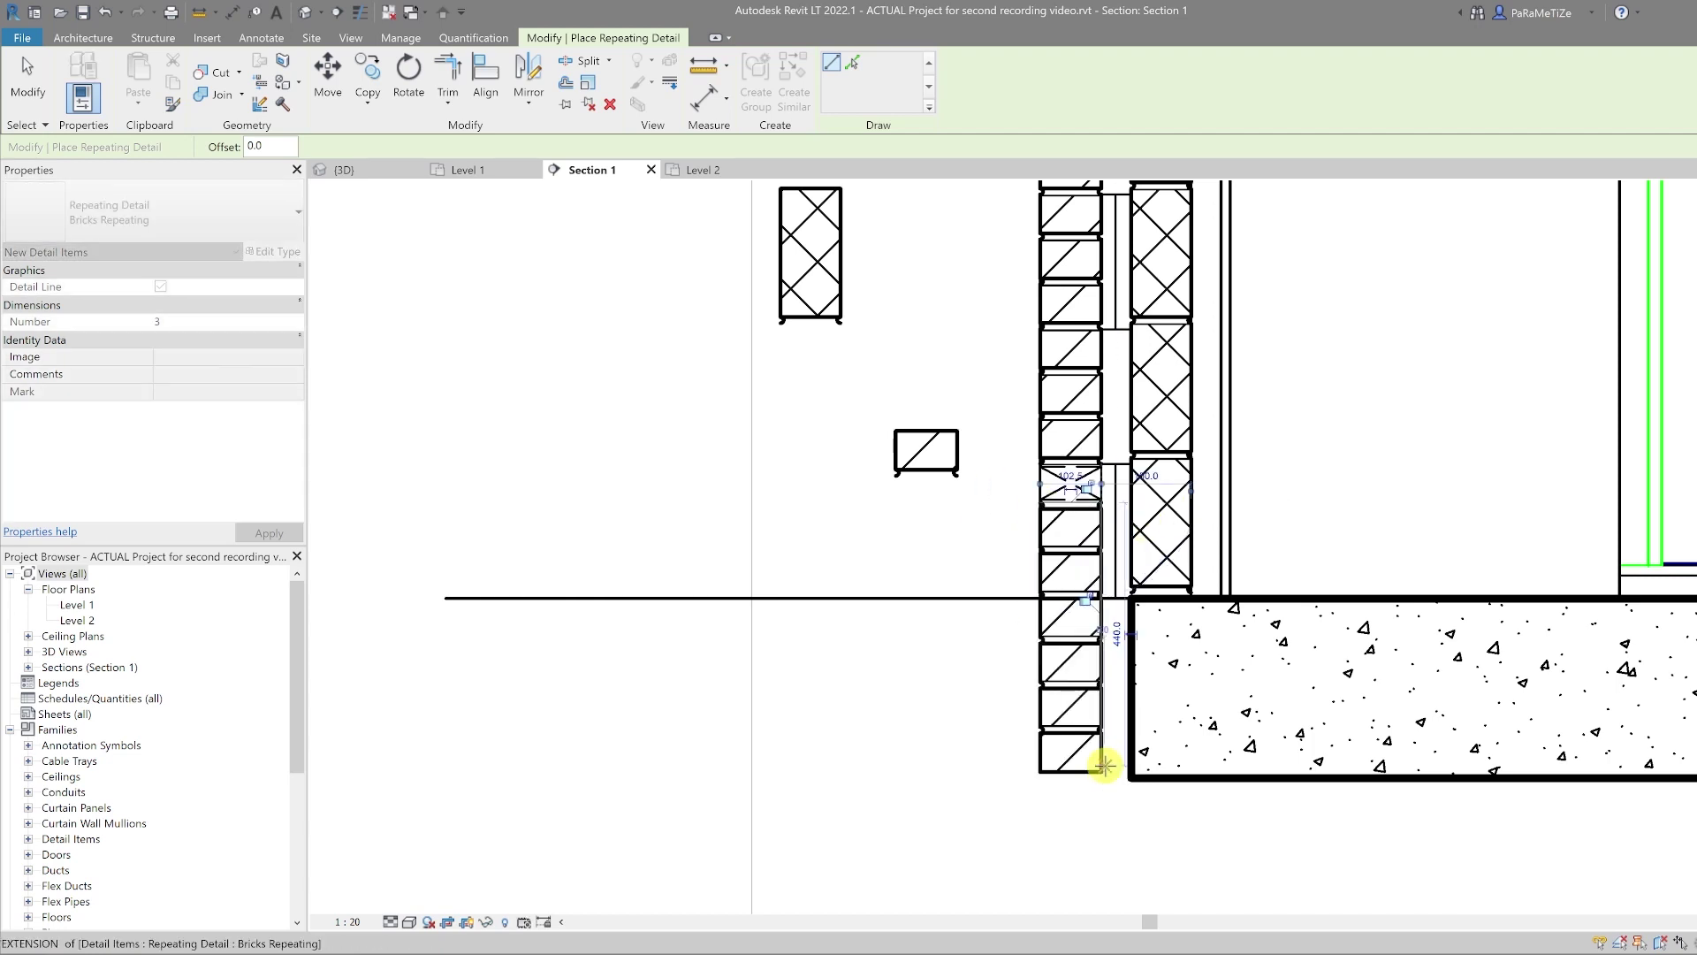
left_click(1104, 766)
key("Escape")
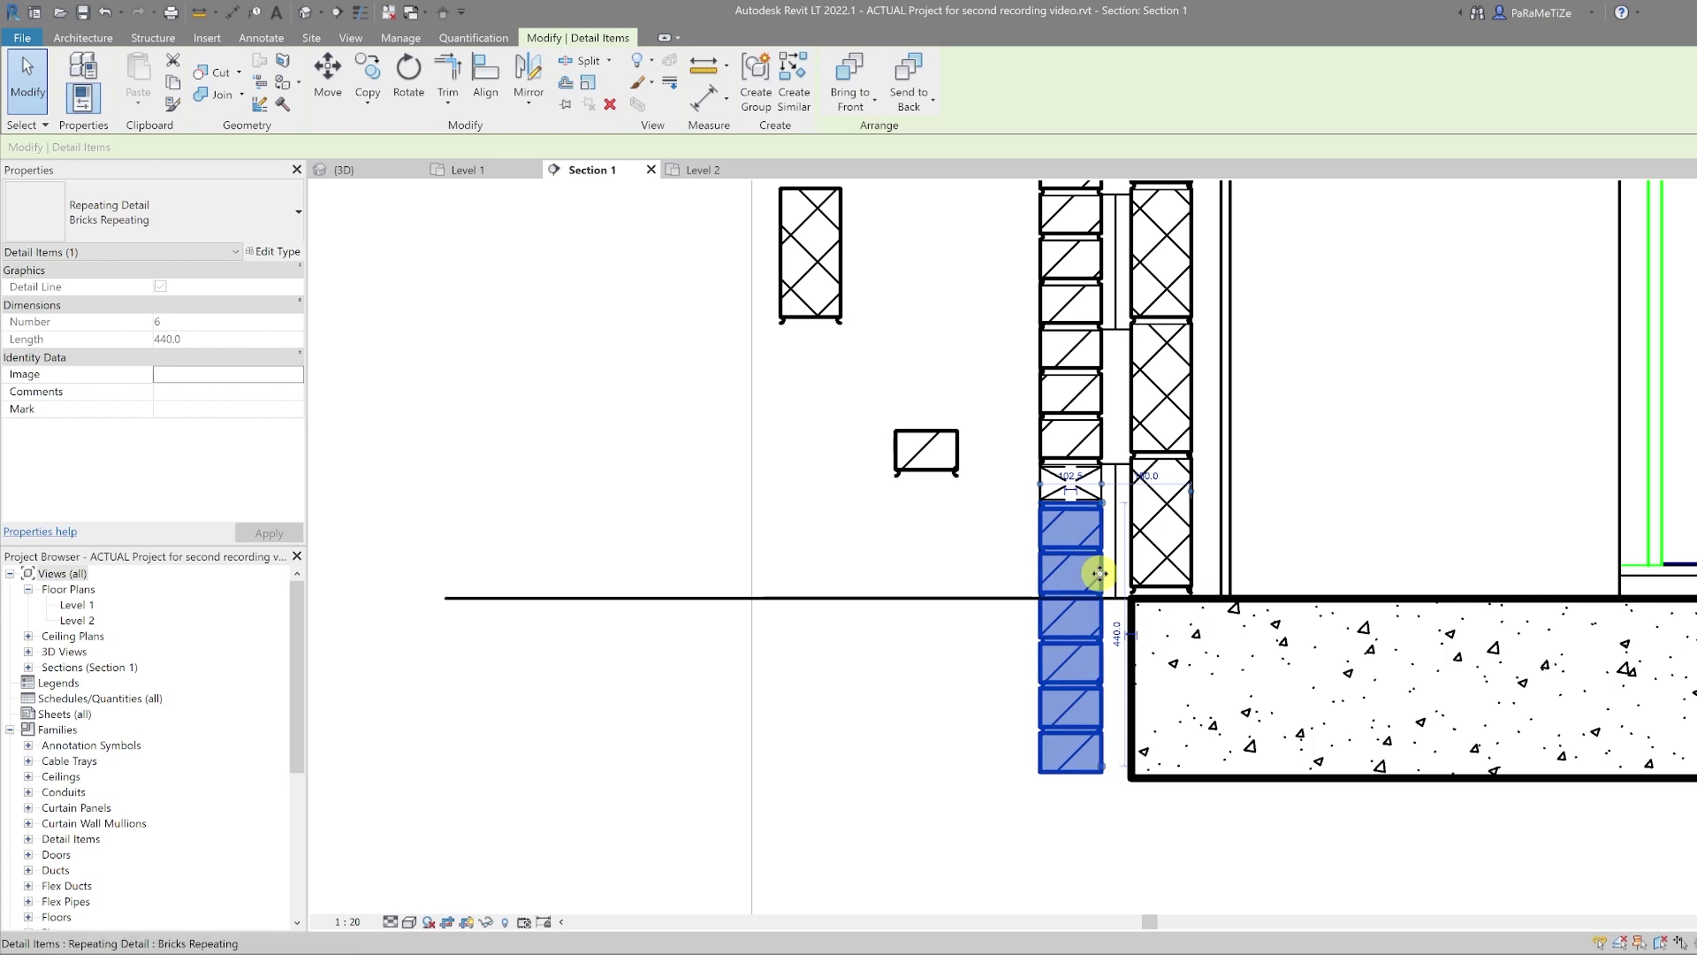
Override the lower brick run's graphics by element with a Solid fill background pattern in grey RGB 192-192-192
right_click(1100, 573)
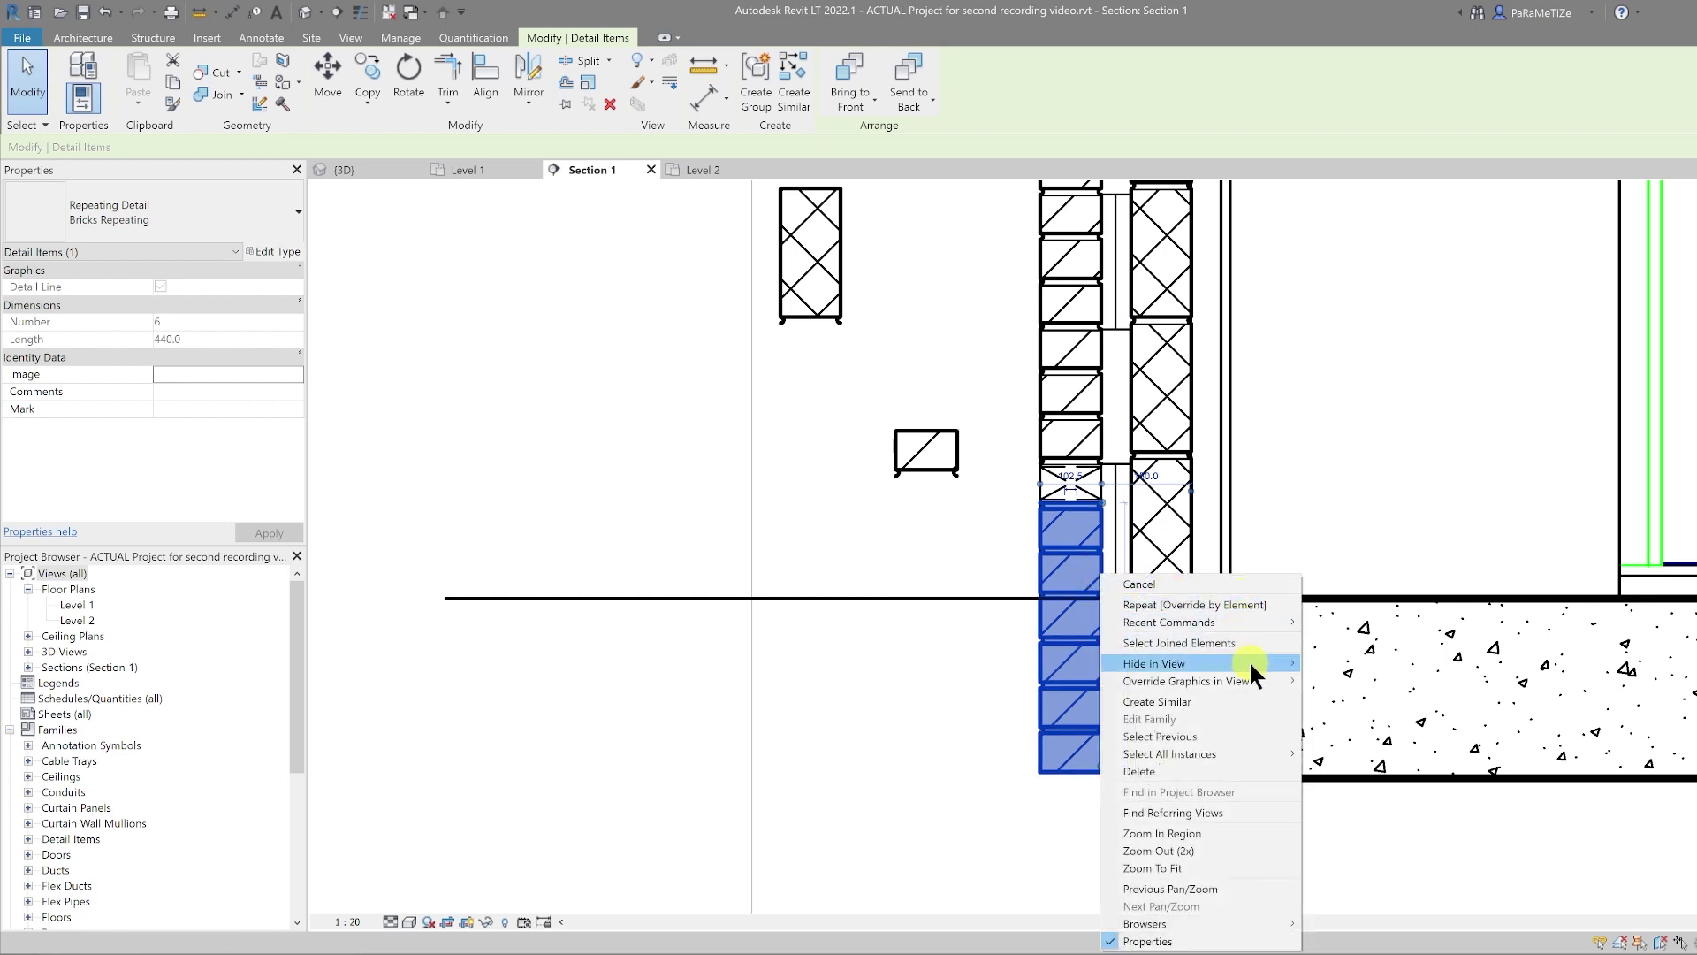
mouse_move(1250, 677)
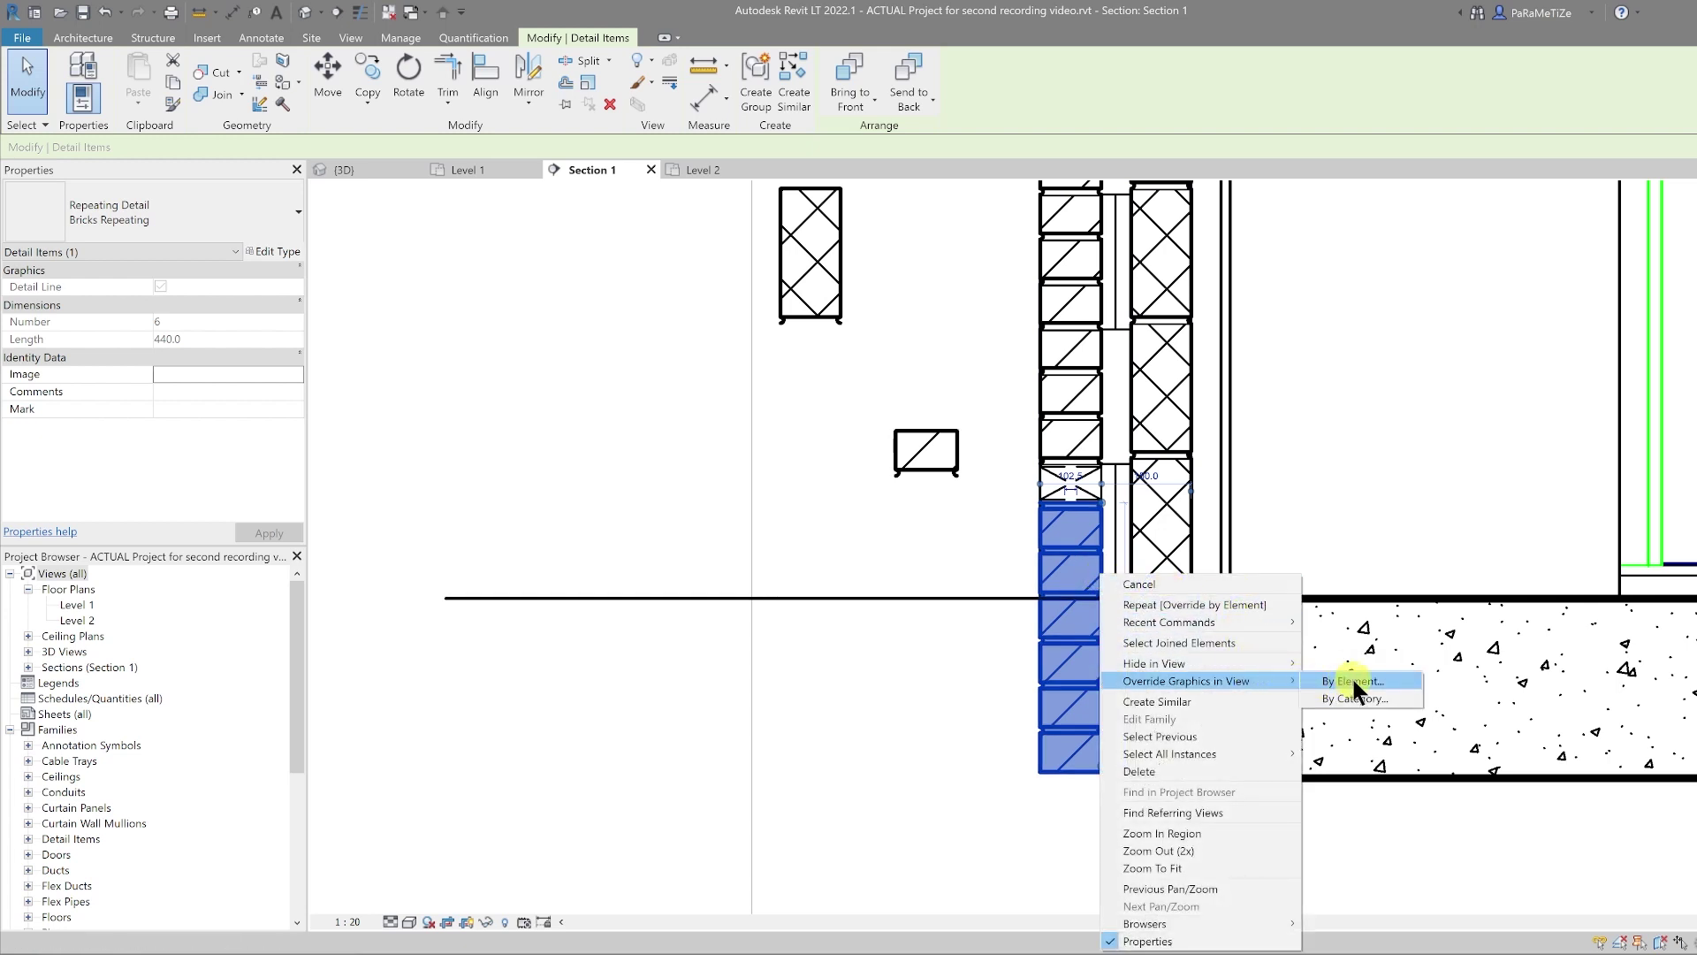
left_click(1351, 679)
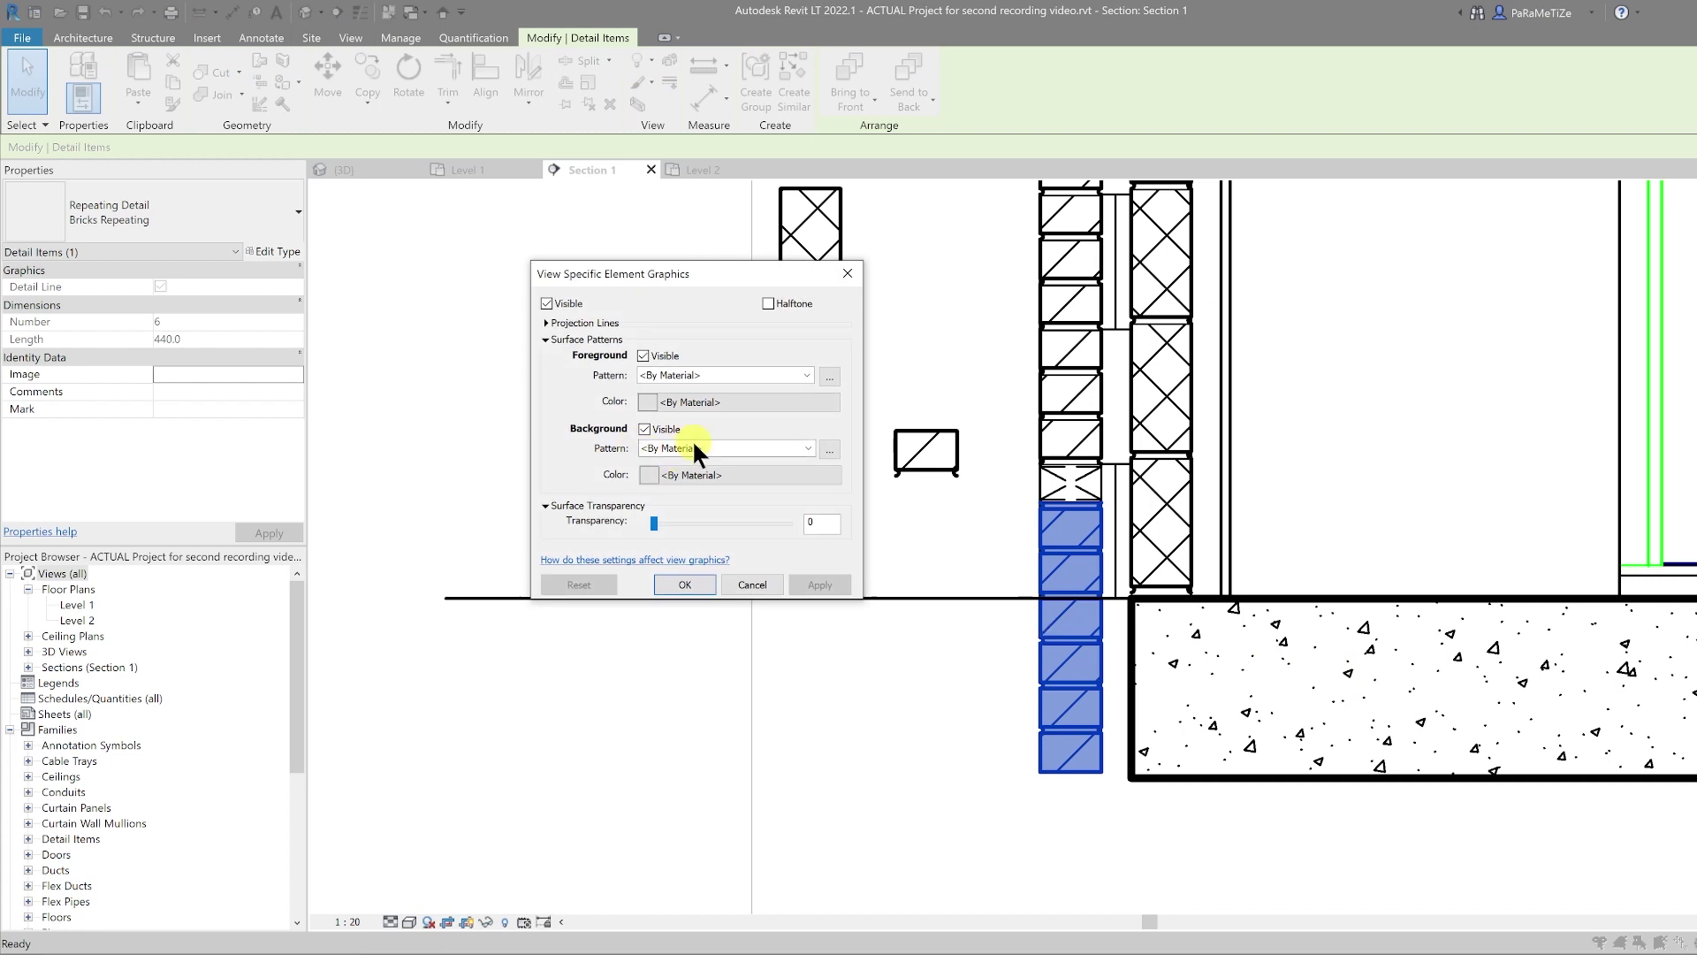
left_click(695, 449)
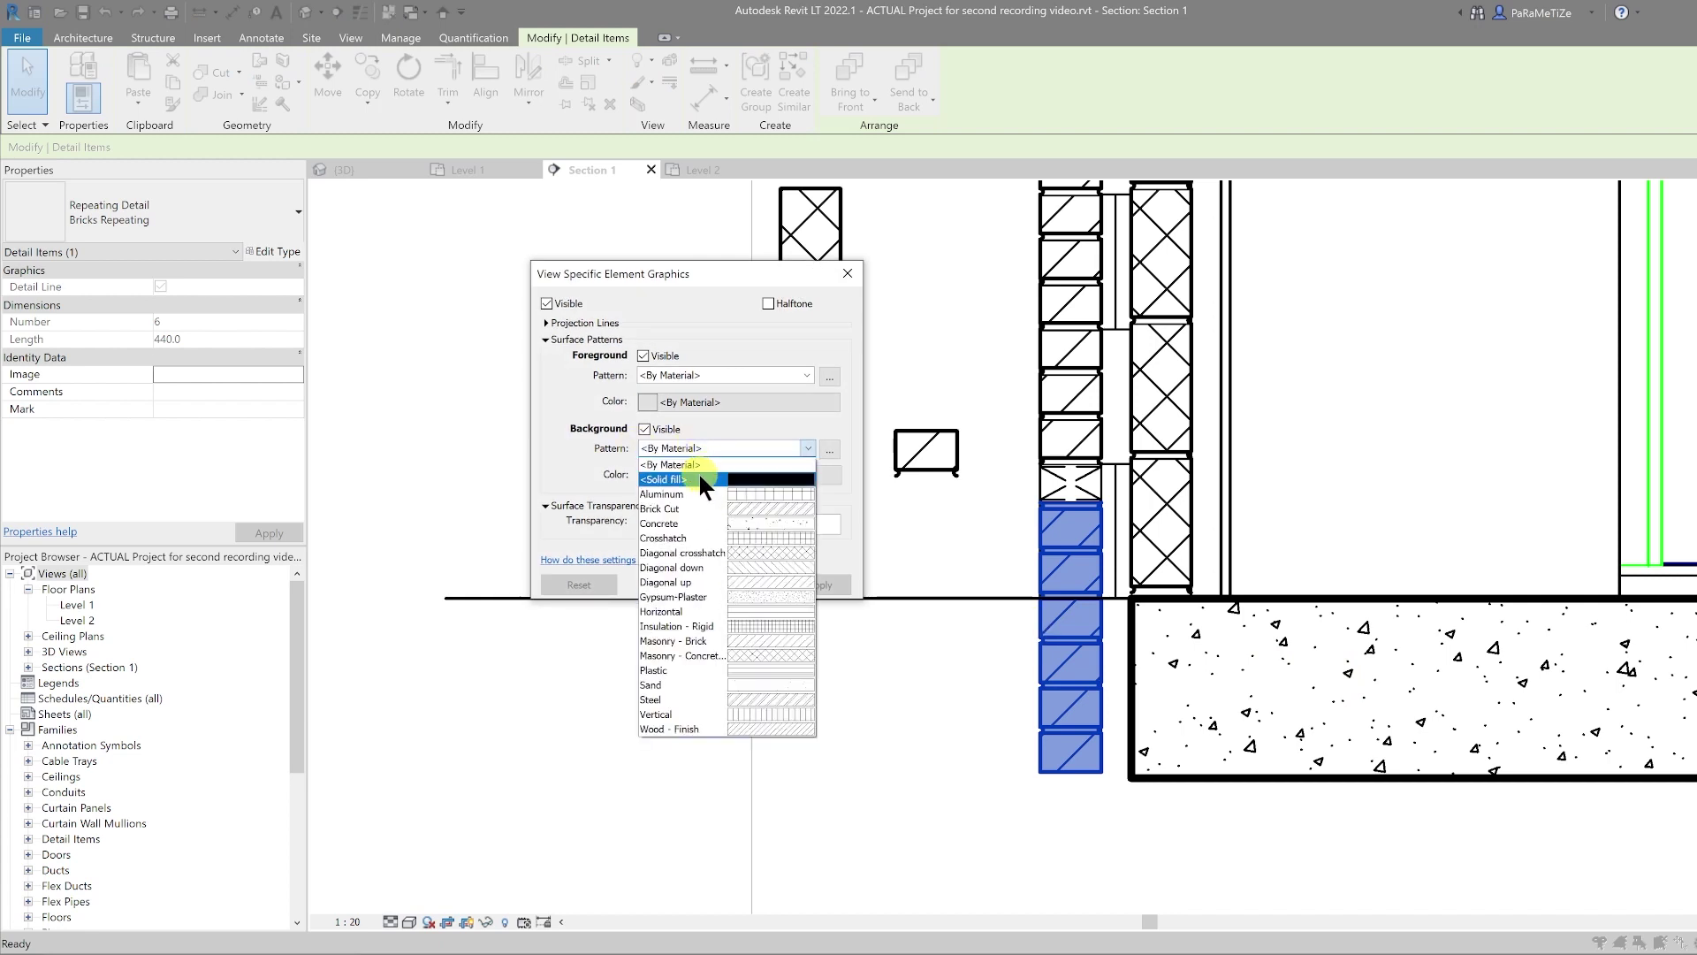
left_click(697, 476)
left_click(708, 474)
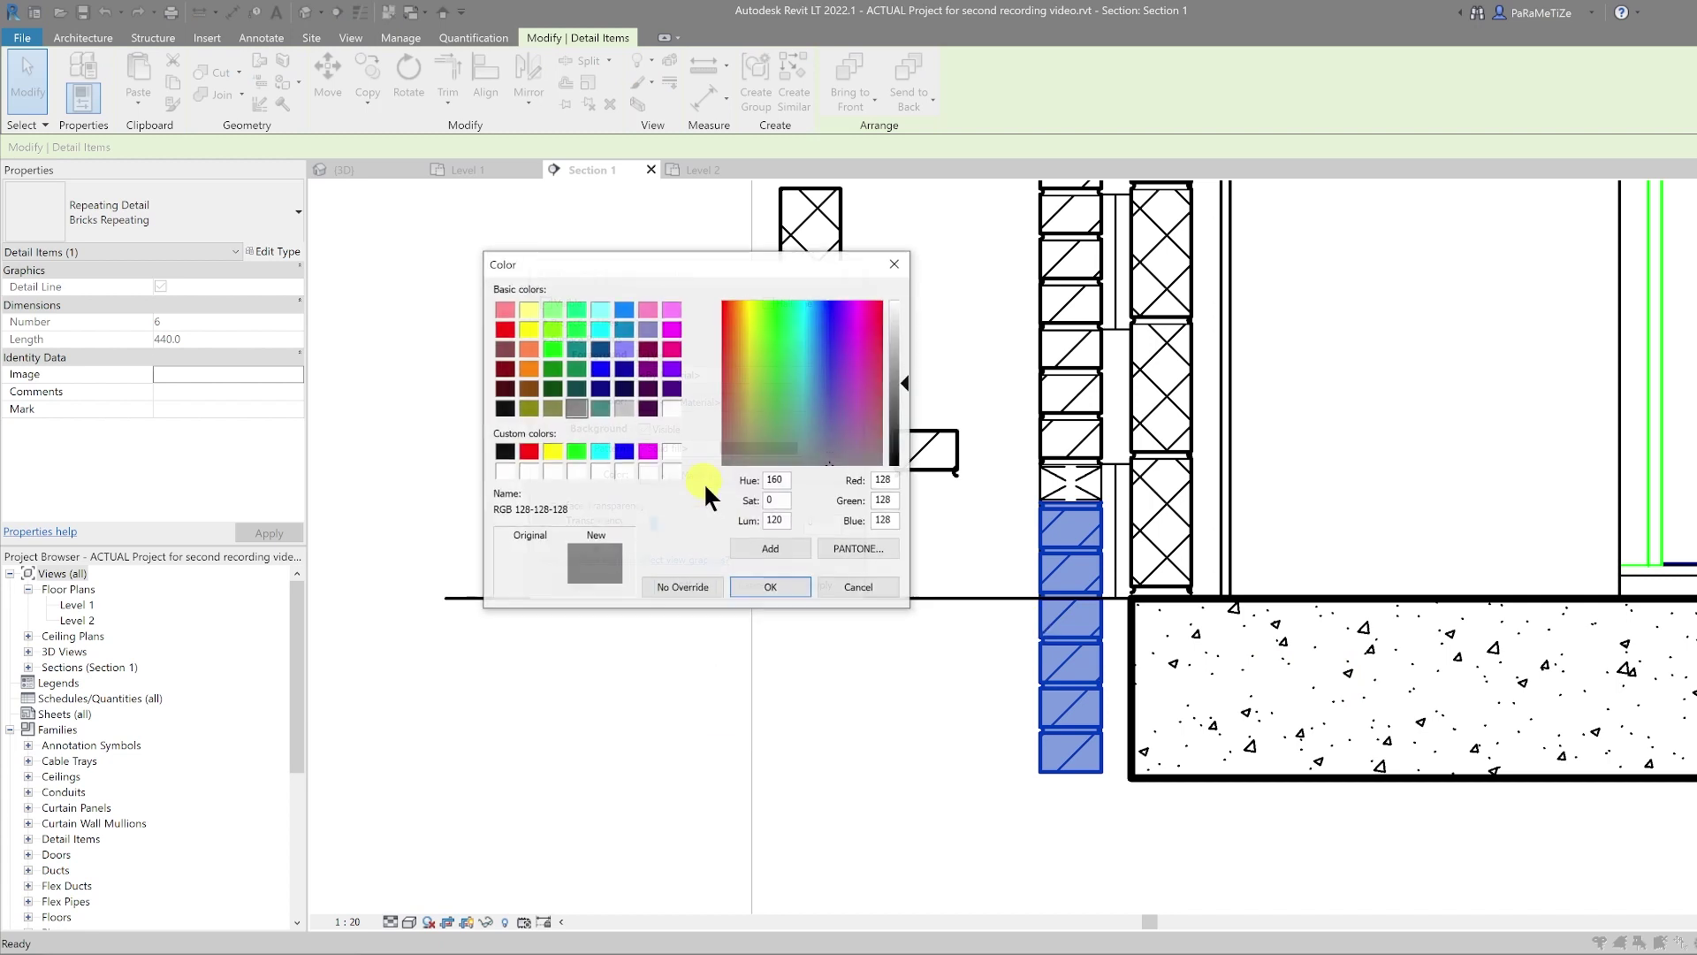
left_click(618, 407)
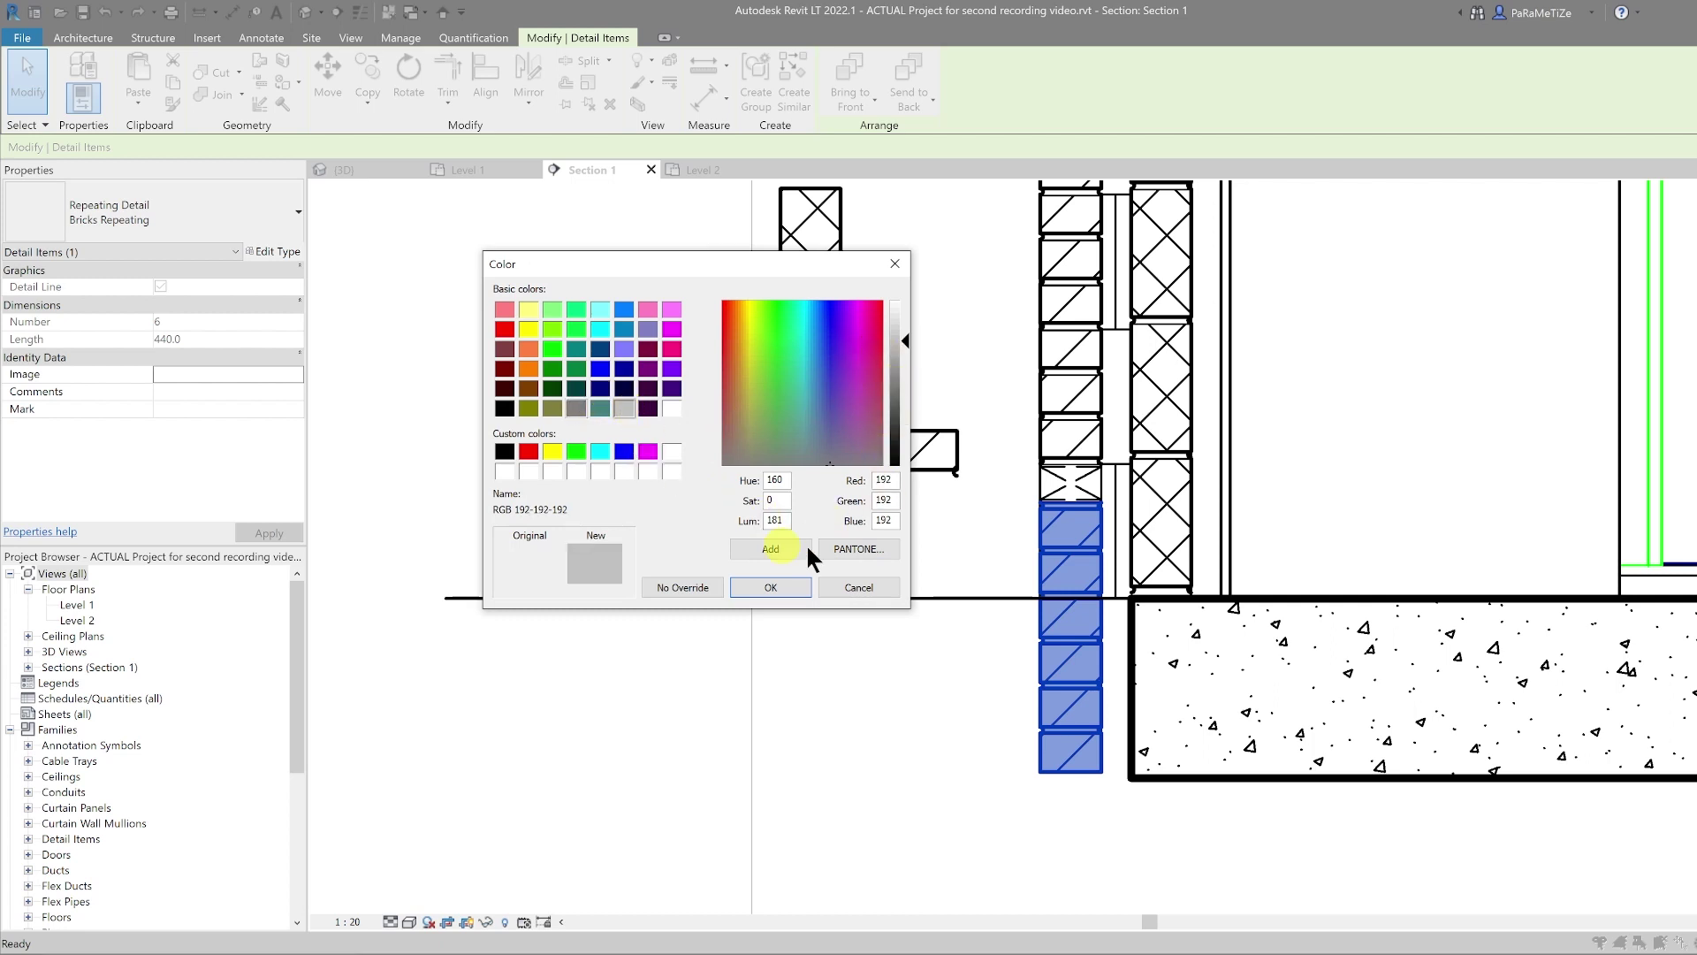
left_click(775, 587)
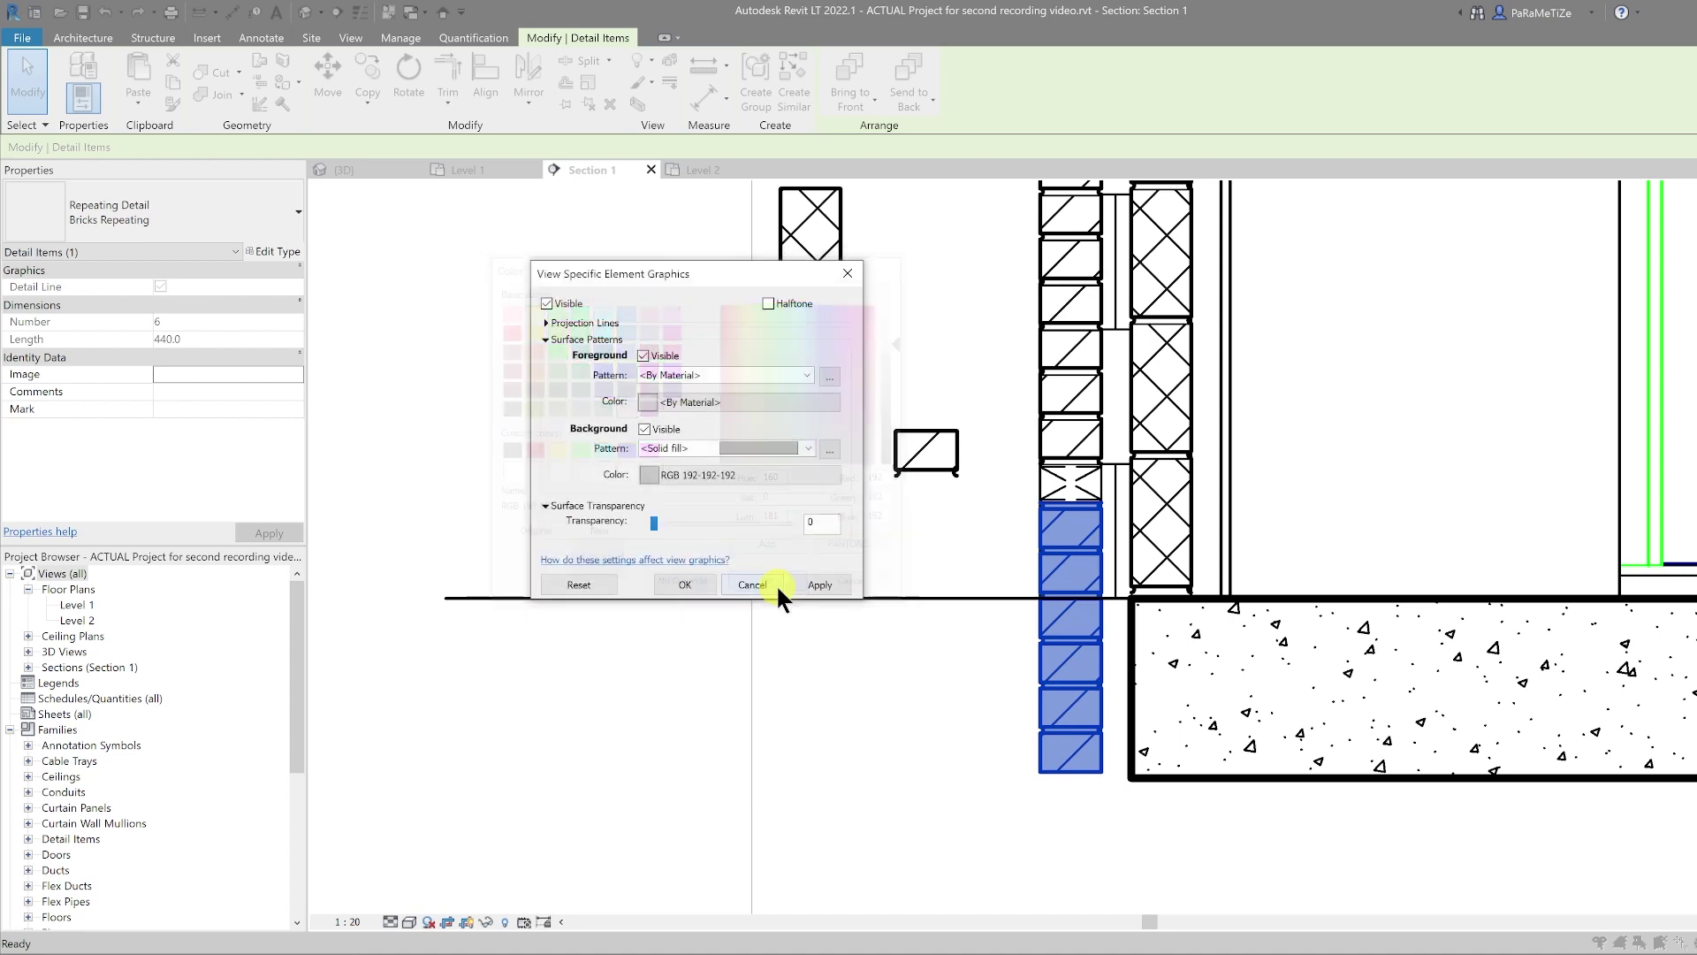
left_click(686, 585)
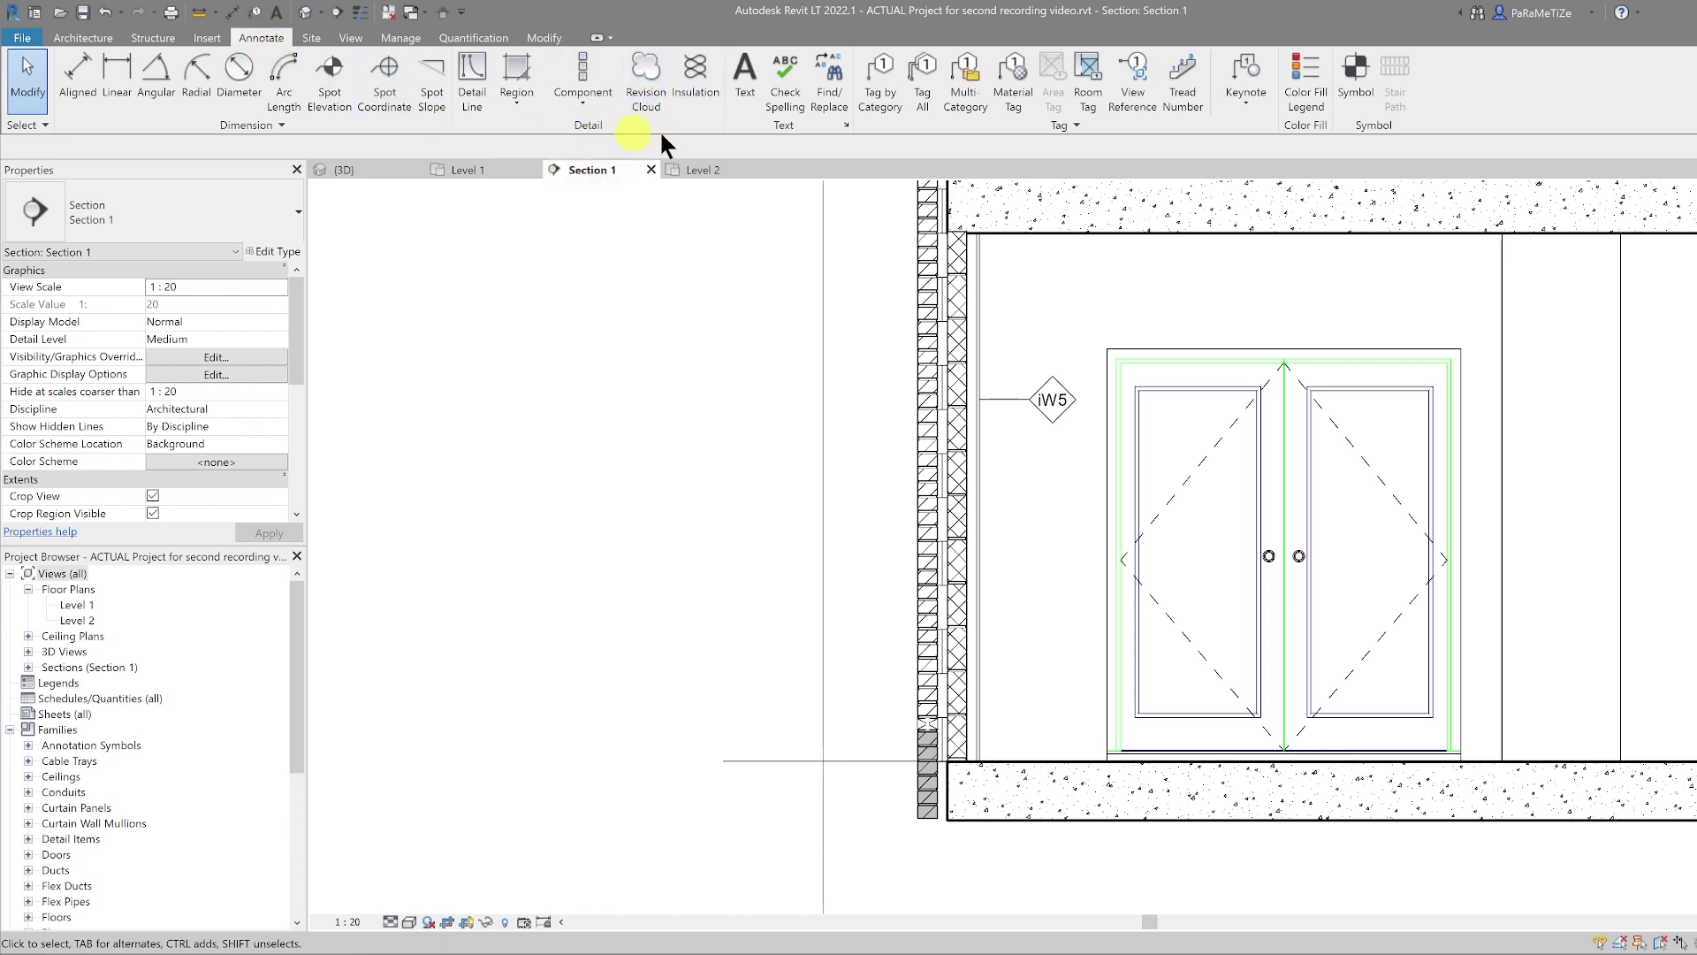
Place insulation 50 mm wide, aligned to far side, between the block leaf and inner lining from the roof slab's underside to the floor slab
left_click(696, 80)
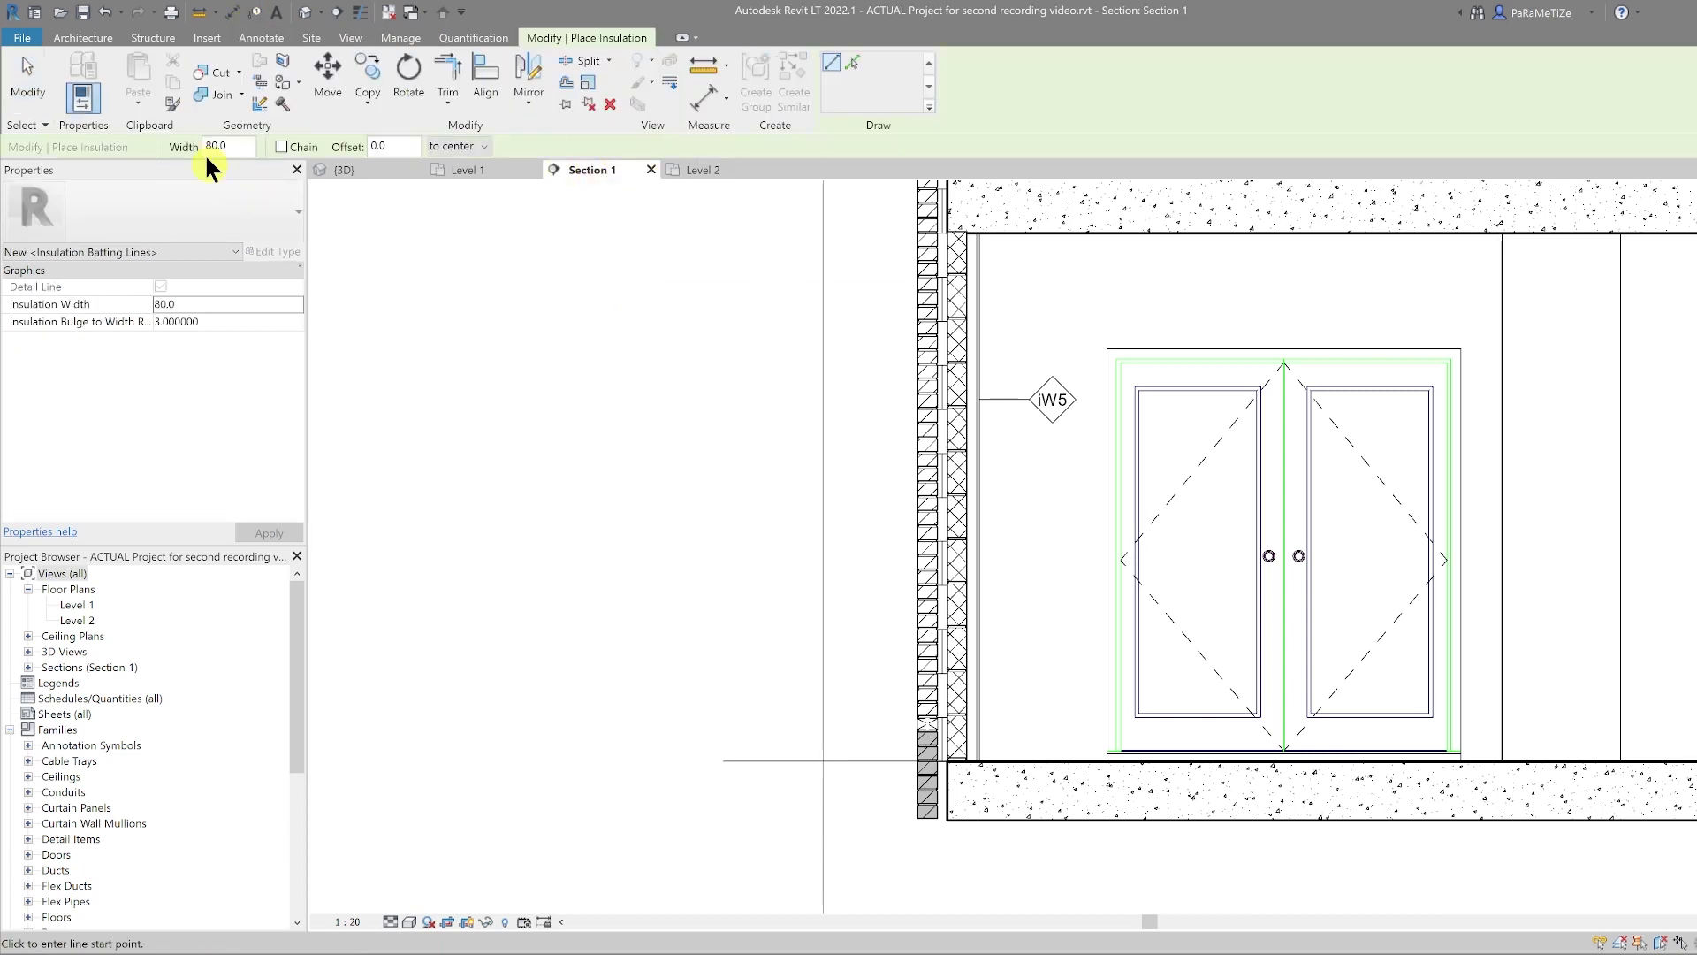
left_click(220, 148)
double_click(220, 148)
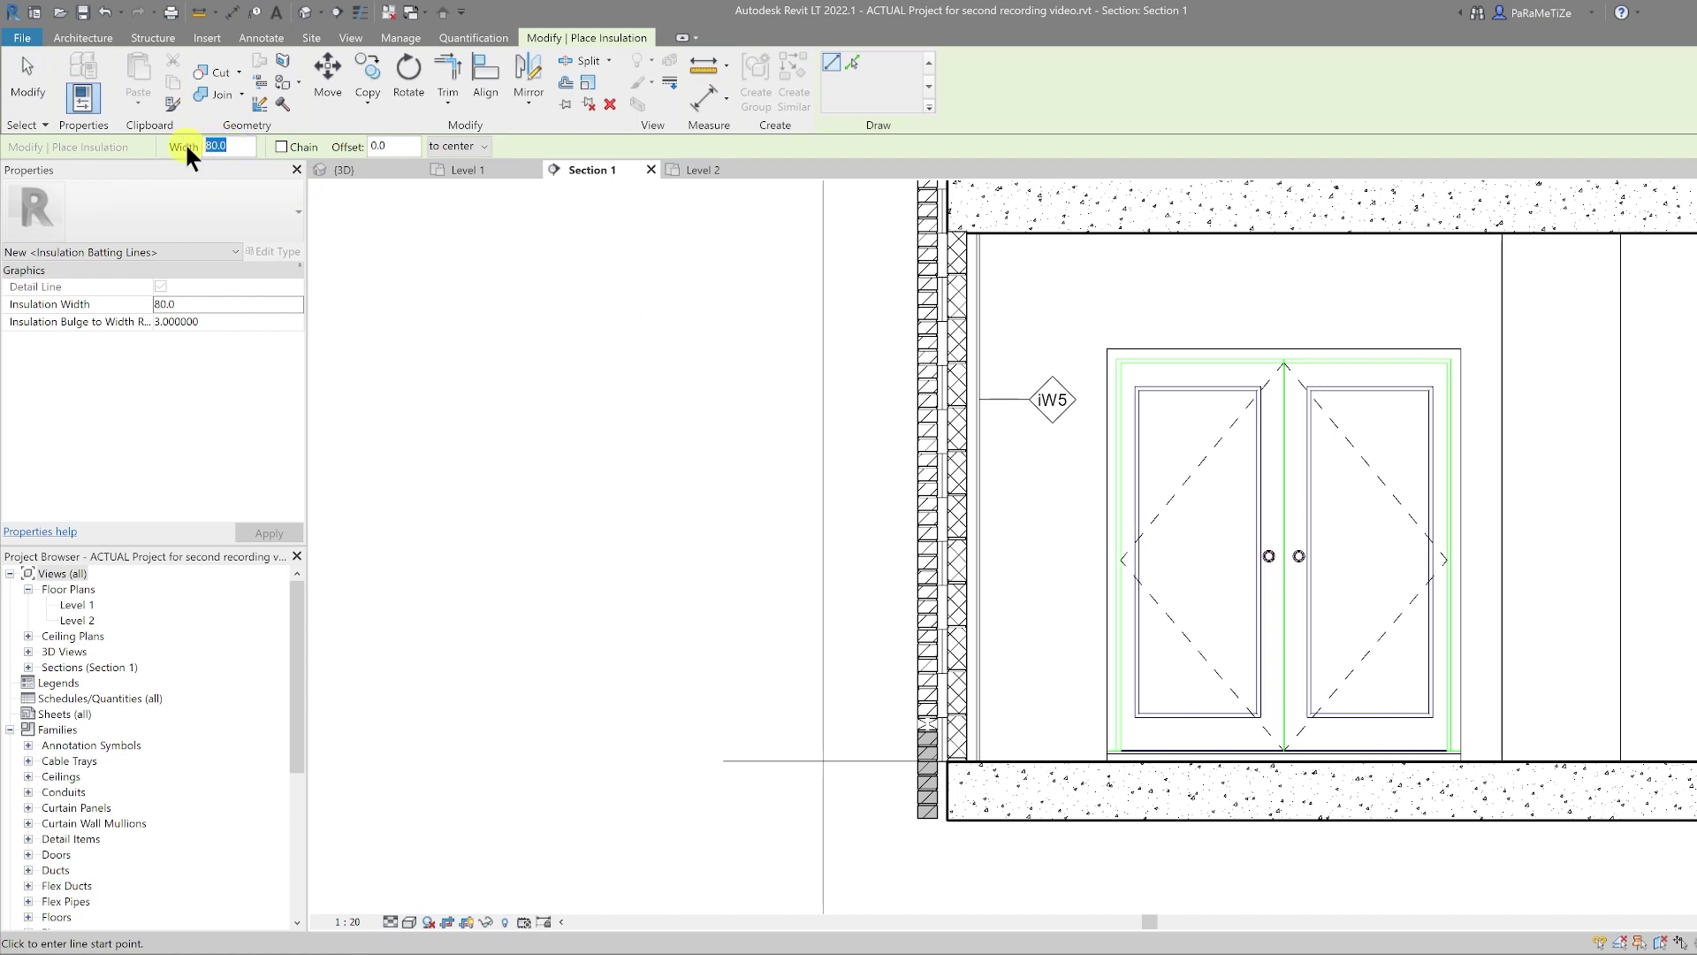
type("50")
left_click(472, 145)
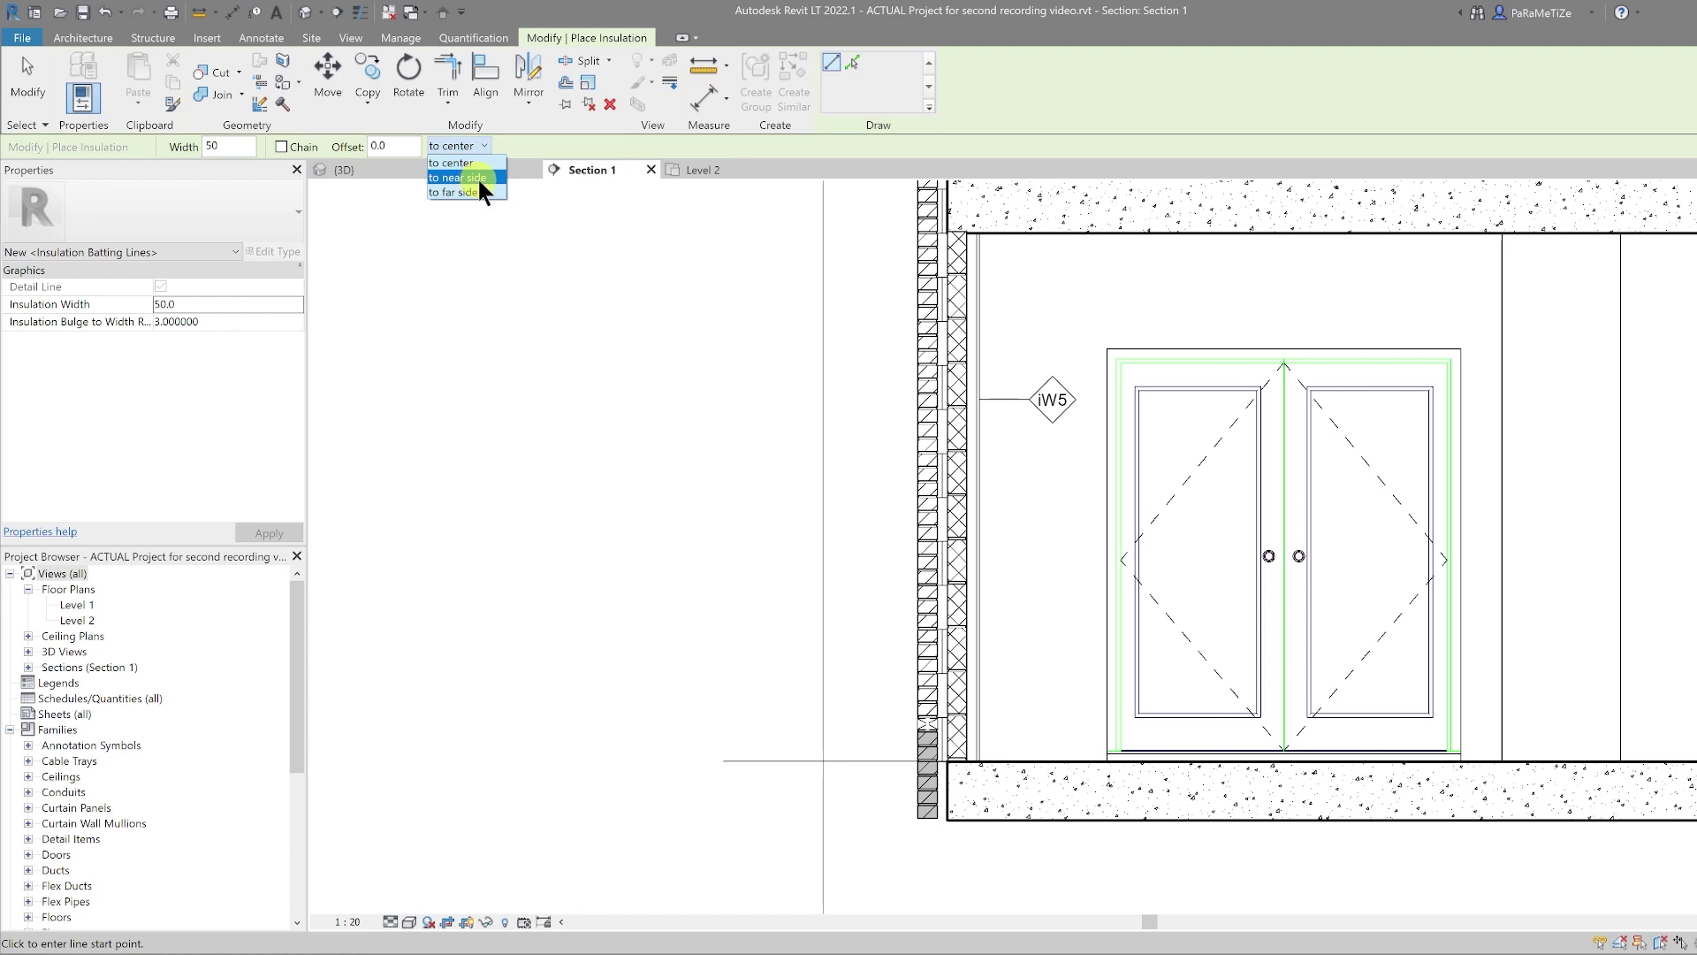
left_click(479, 189)
scroll(928, 504, "up", 5)
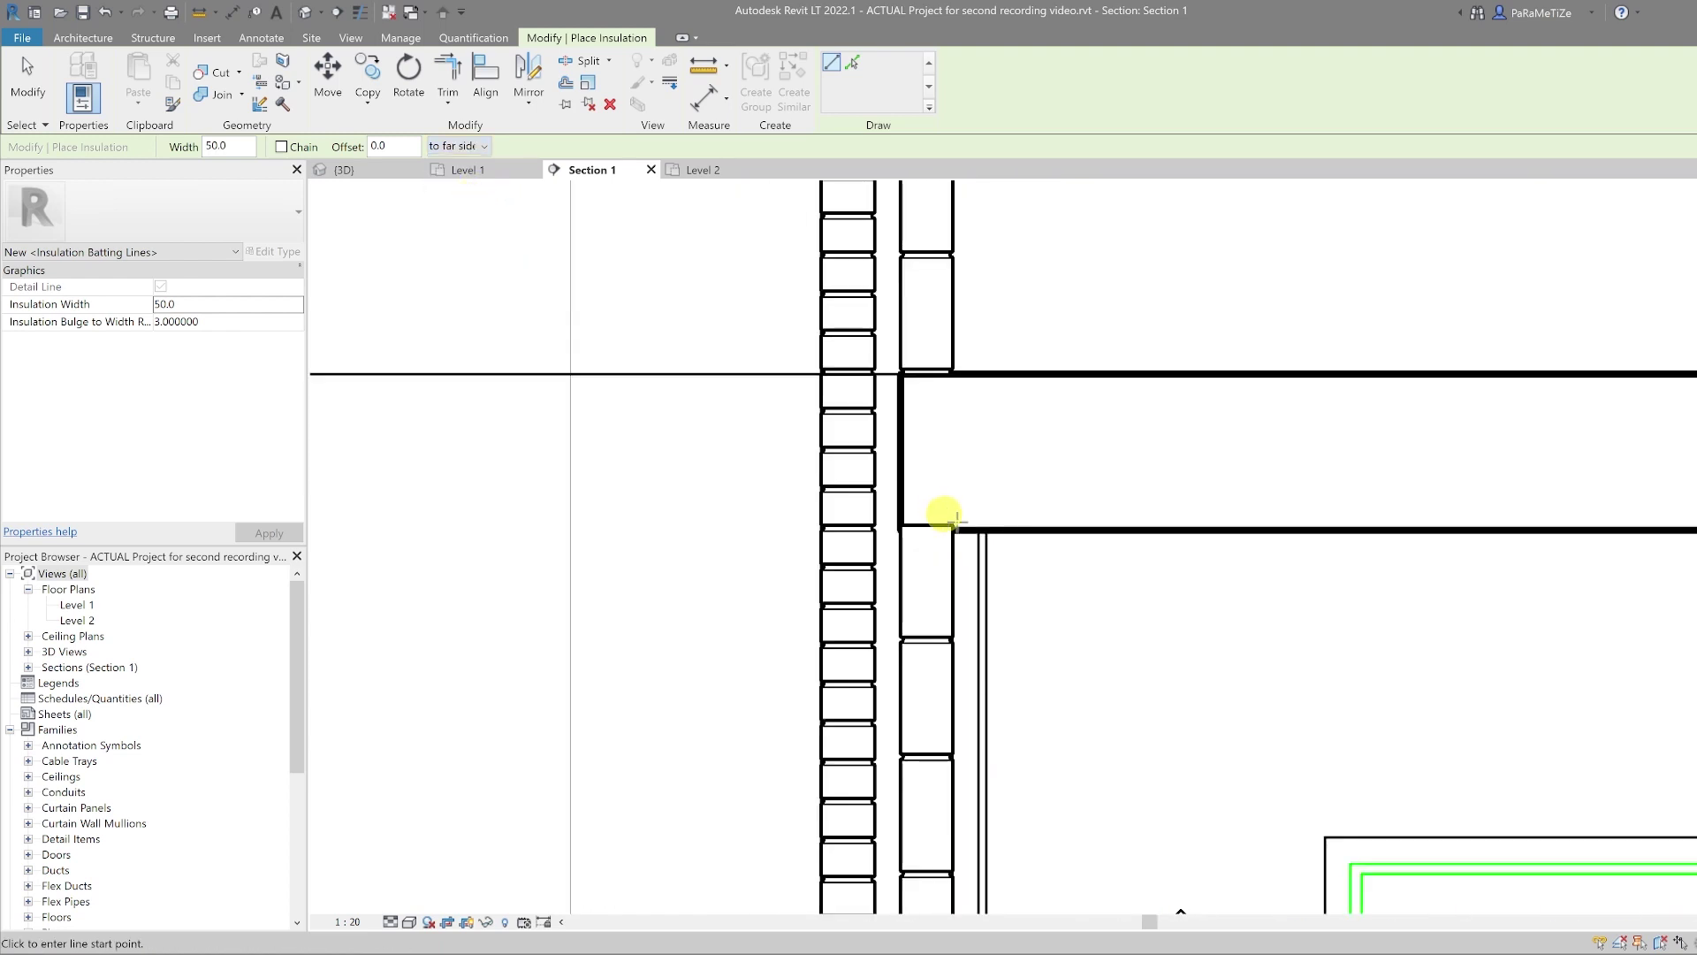
scroll(950, 520, "up", 3)
left_click(994, 535)
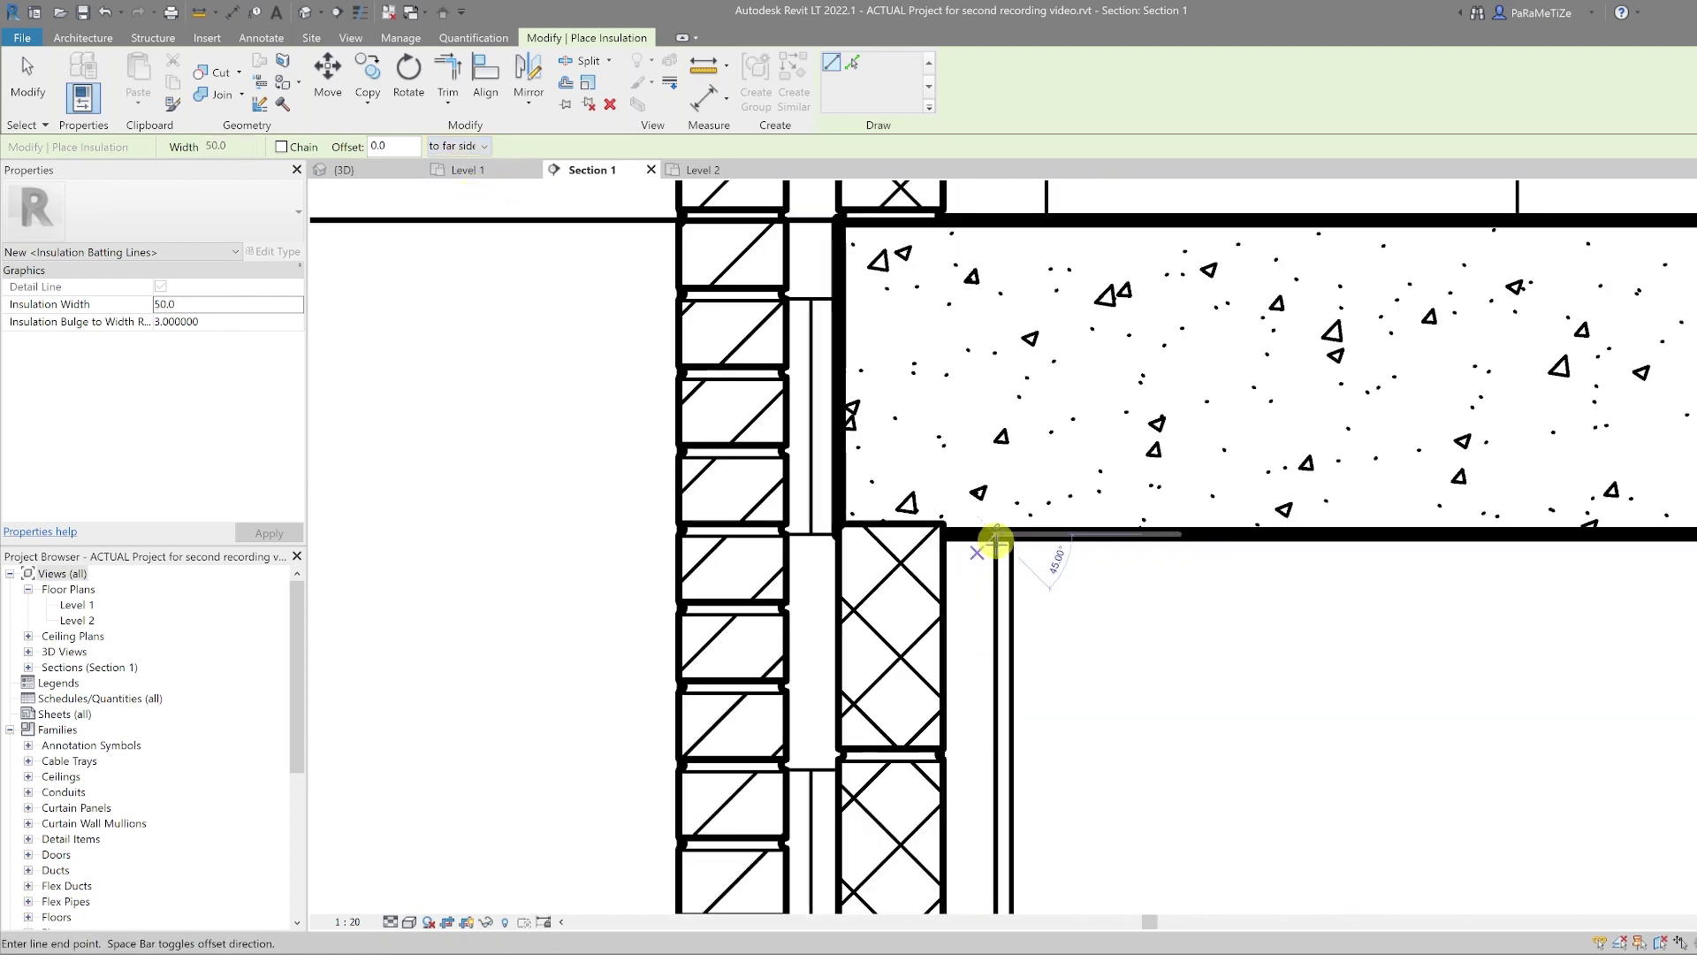
scroll(993, 584, "down", 6)
middle_click_drag(993, 675, 971, 442)
scroll(919, 593, "up", 8)
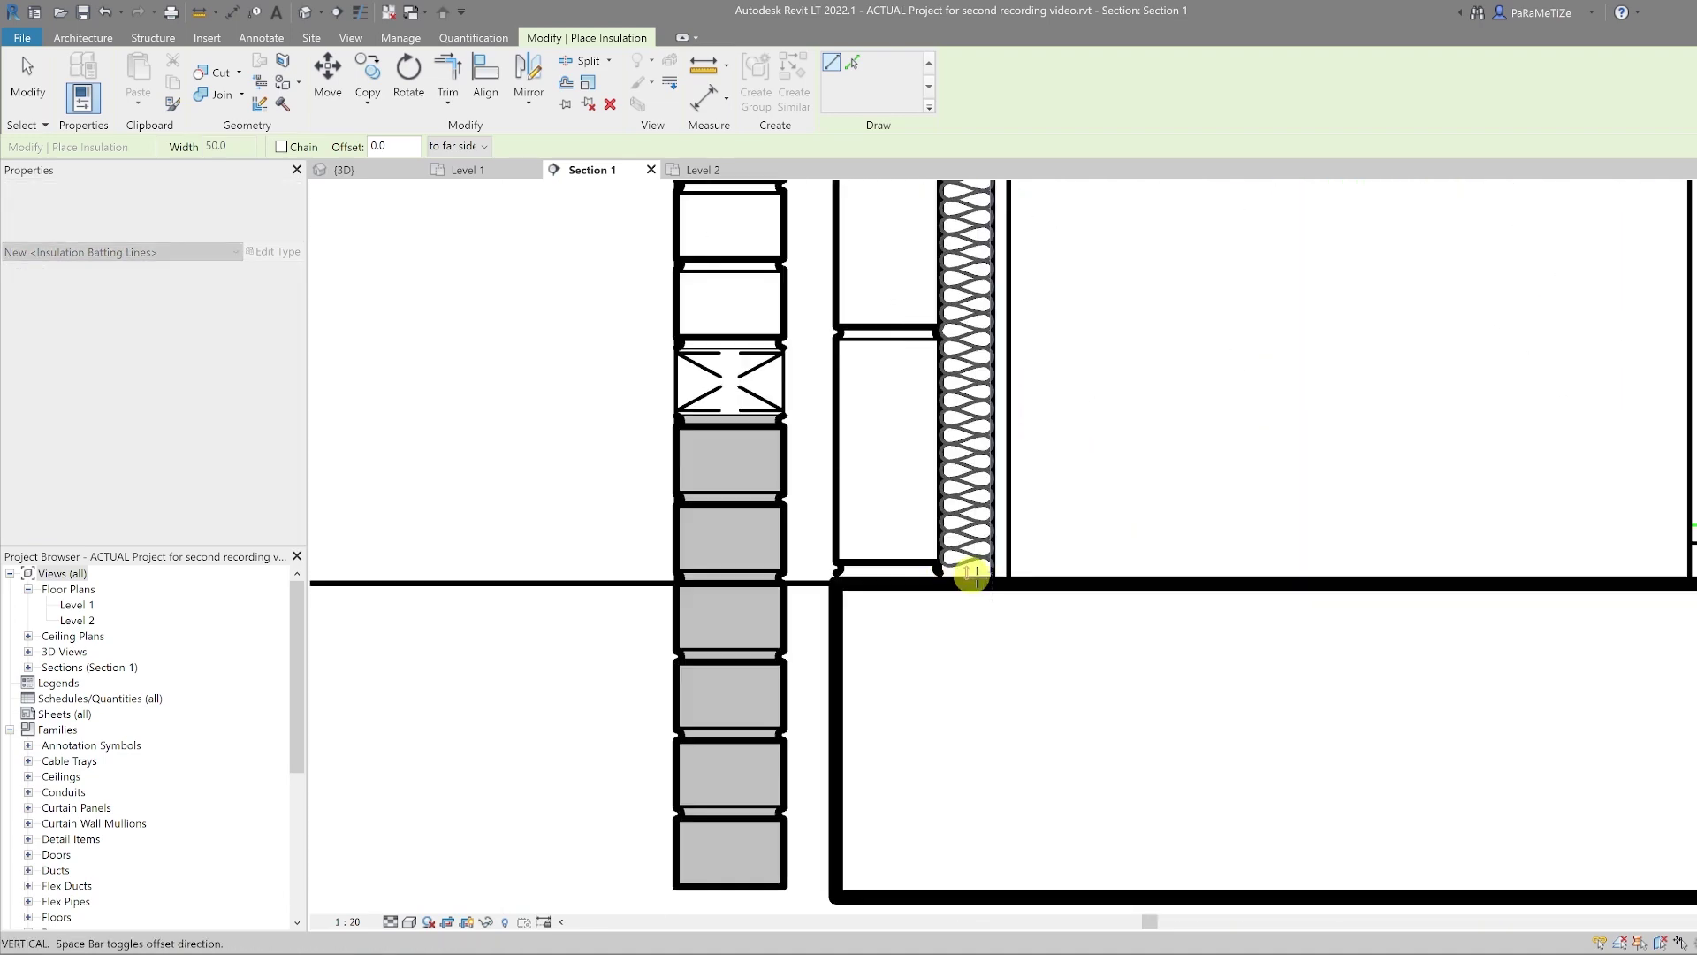
left_click(971, 576)
key("Escape")
key("Escape")
Select the detailed wall and filter out Reveals, Wall Sweeps and Walls, keeping only the Insulation Batting Lines and Detail Items
scroll(702, 576, "down", 6)
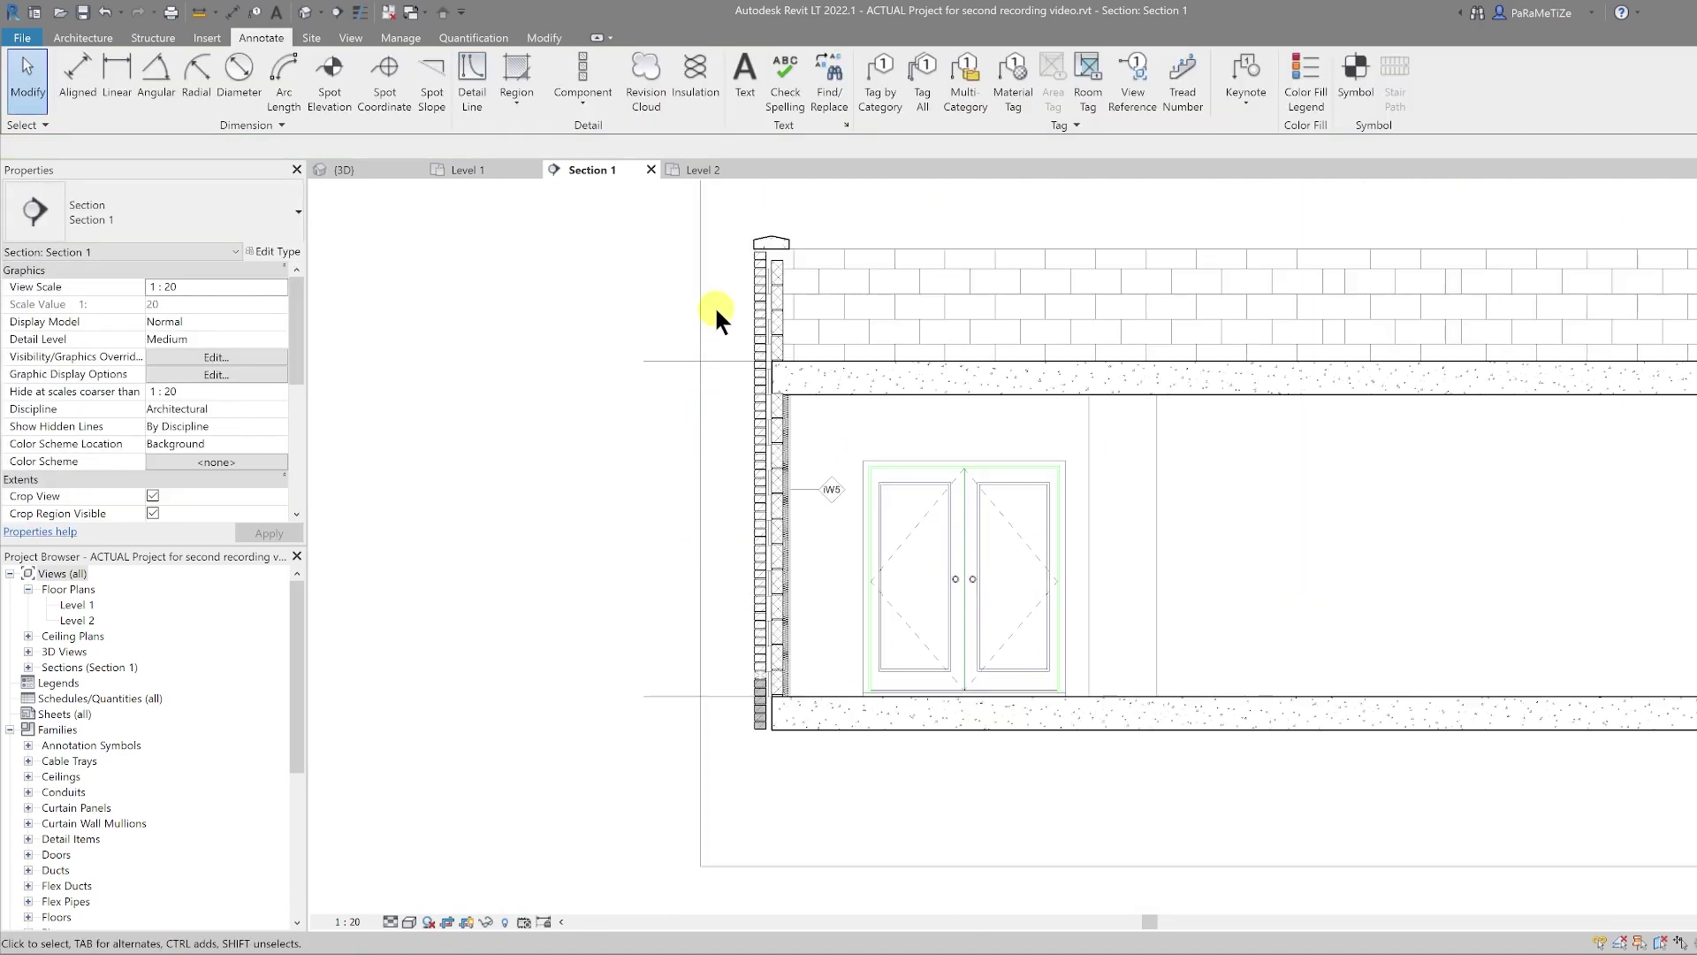
scroll(743, 291, "up", 2)
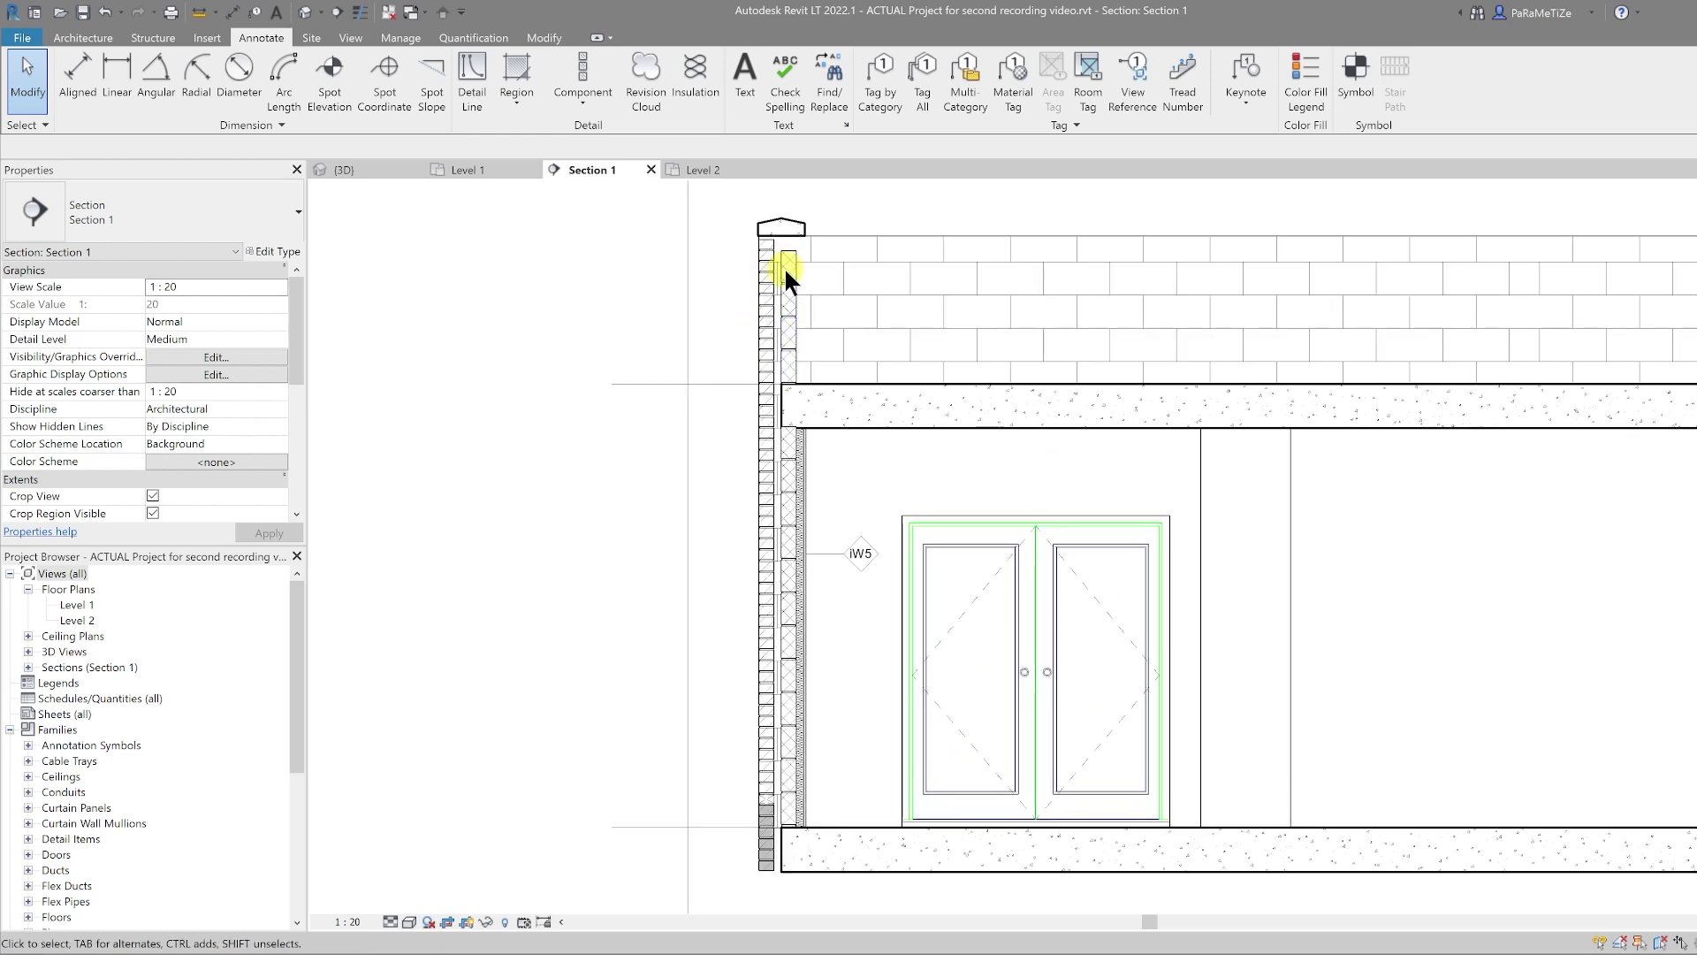
scroll(778, 274, "down", 3)
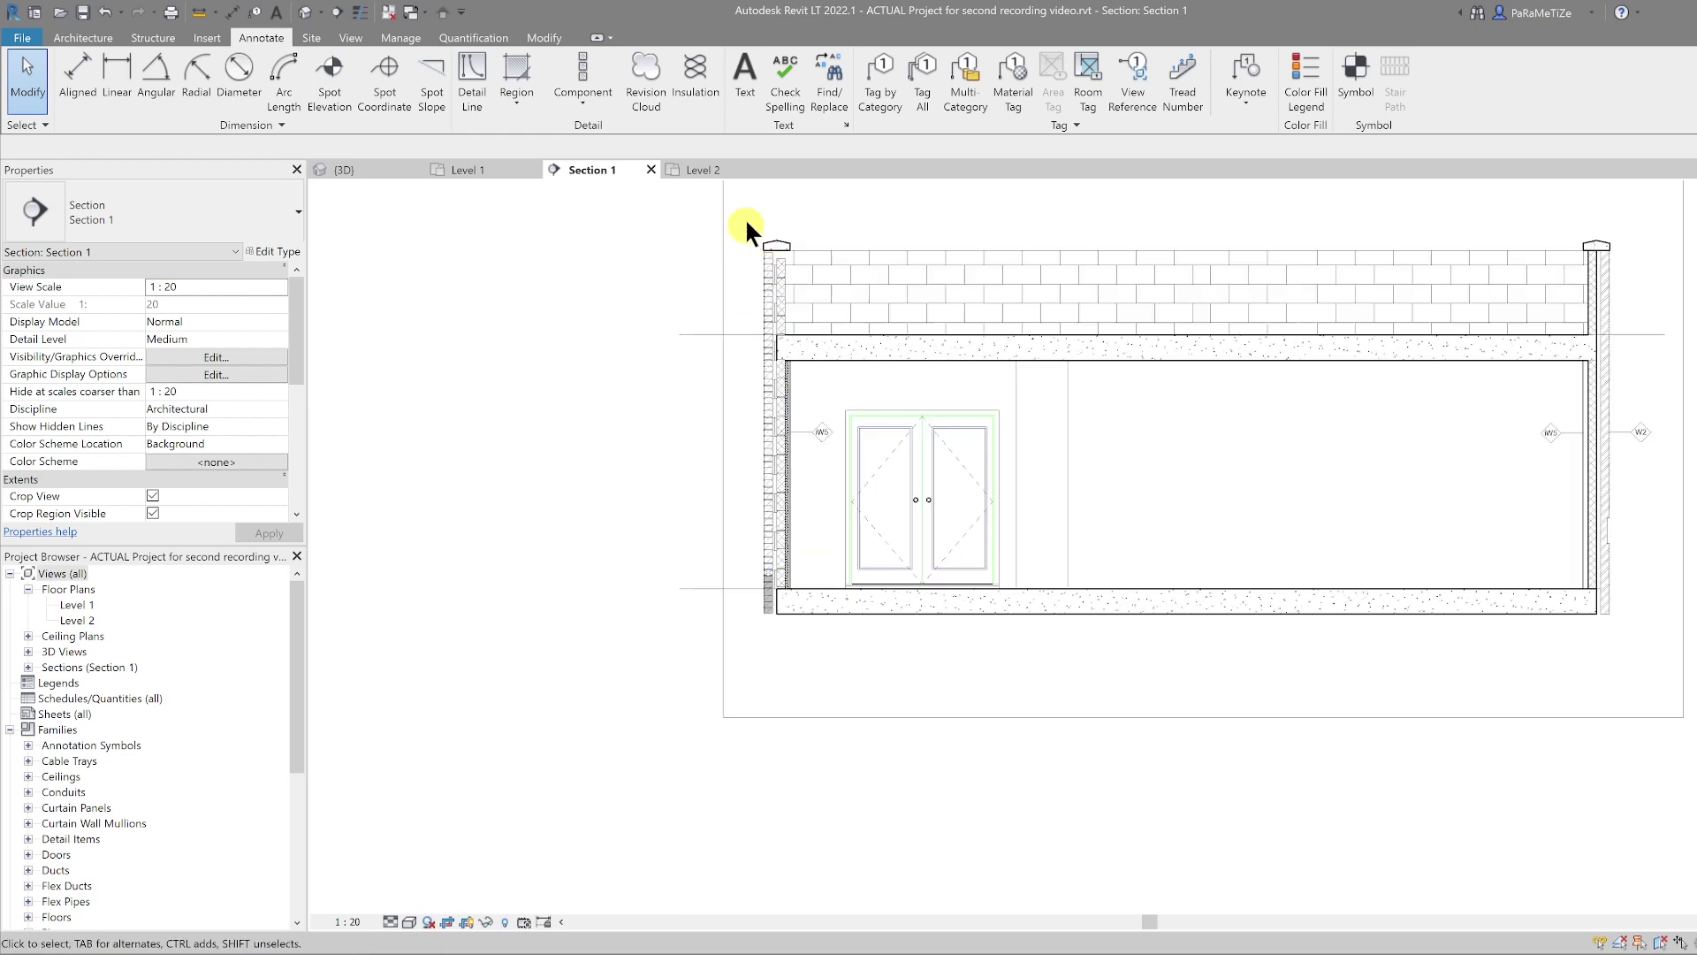
left_click_drag(769, 318, 816, 660)
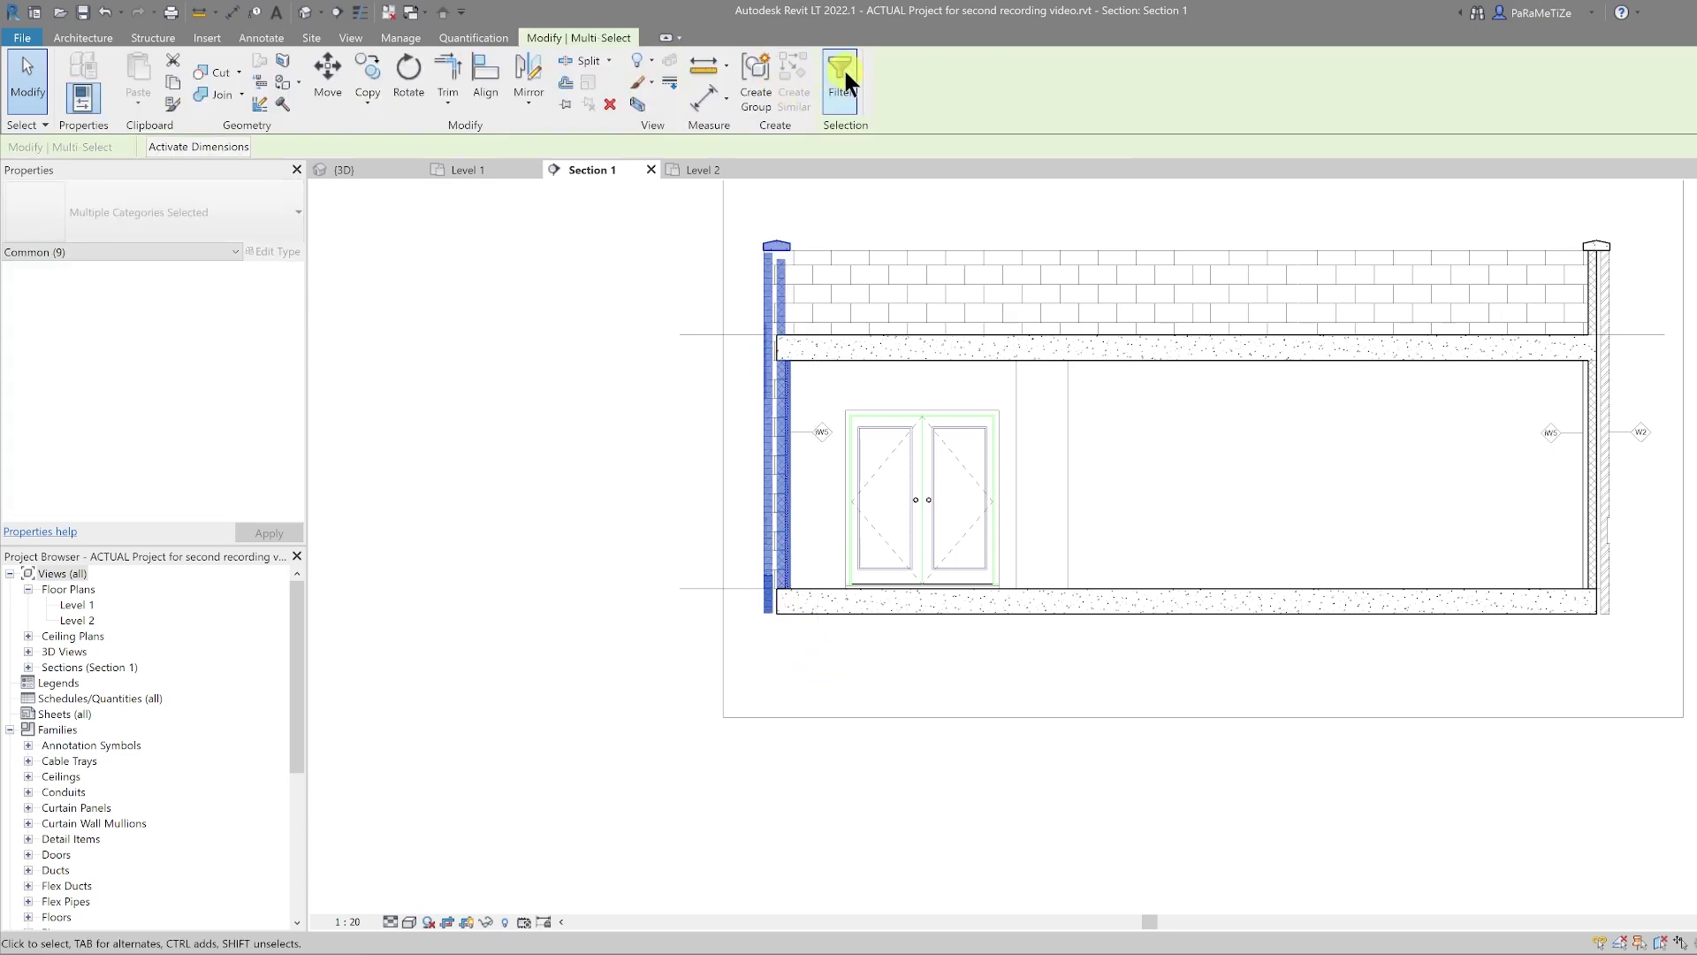
left_click(844, 67)
left_click(716, 400)
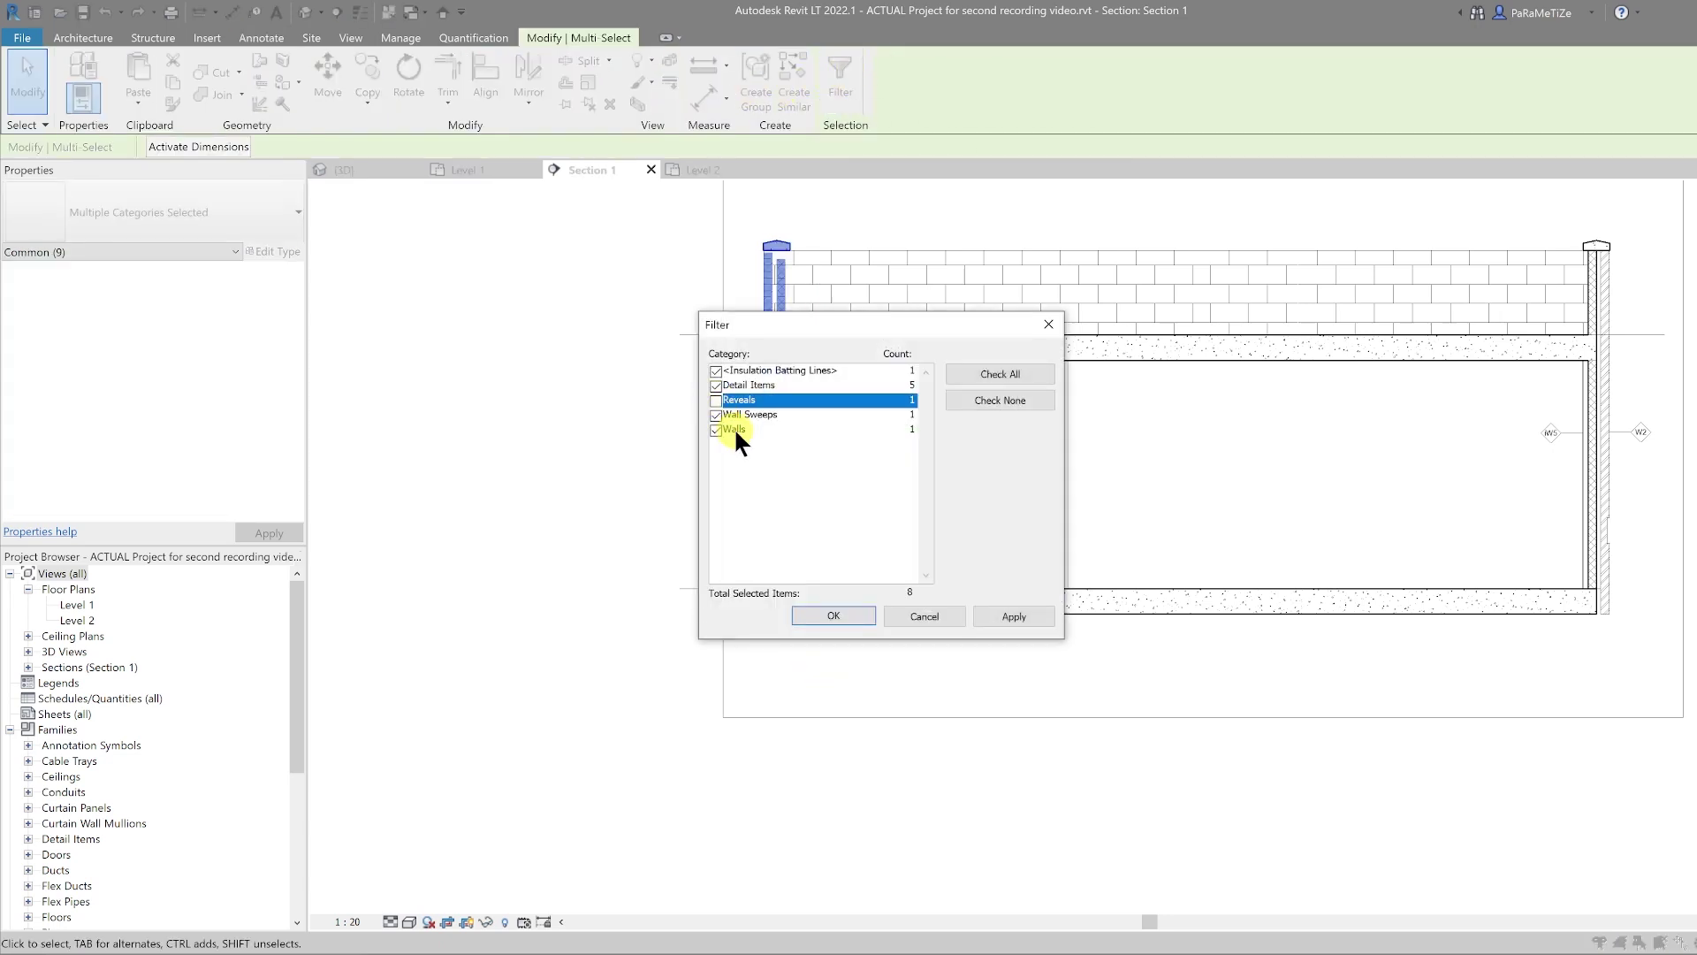
left_click(716, 415)
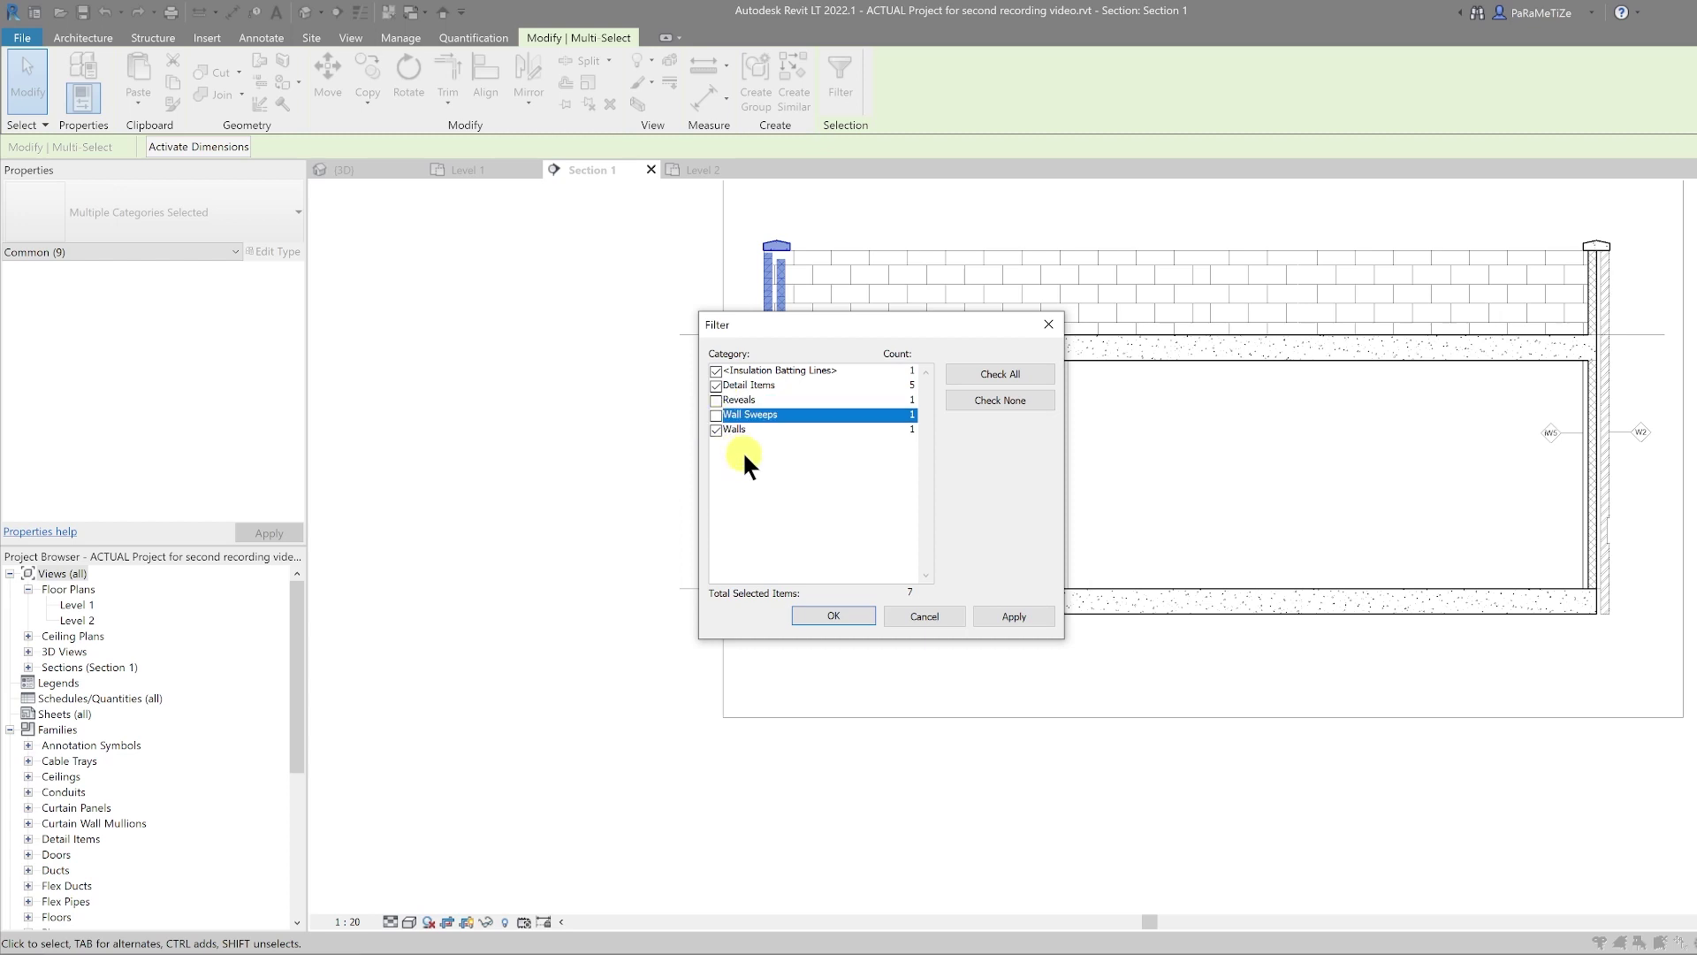
left_click(715, 430)
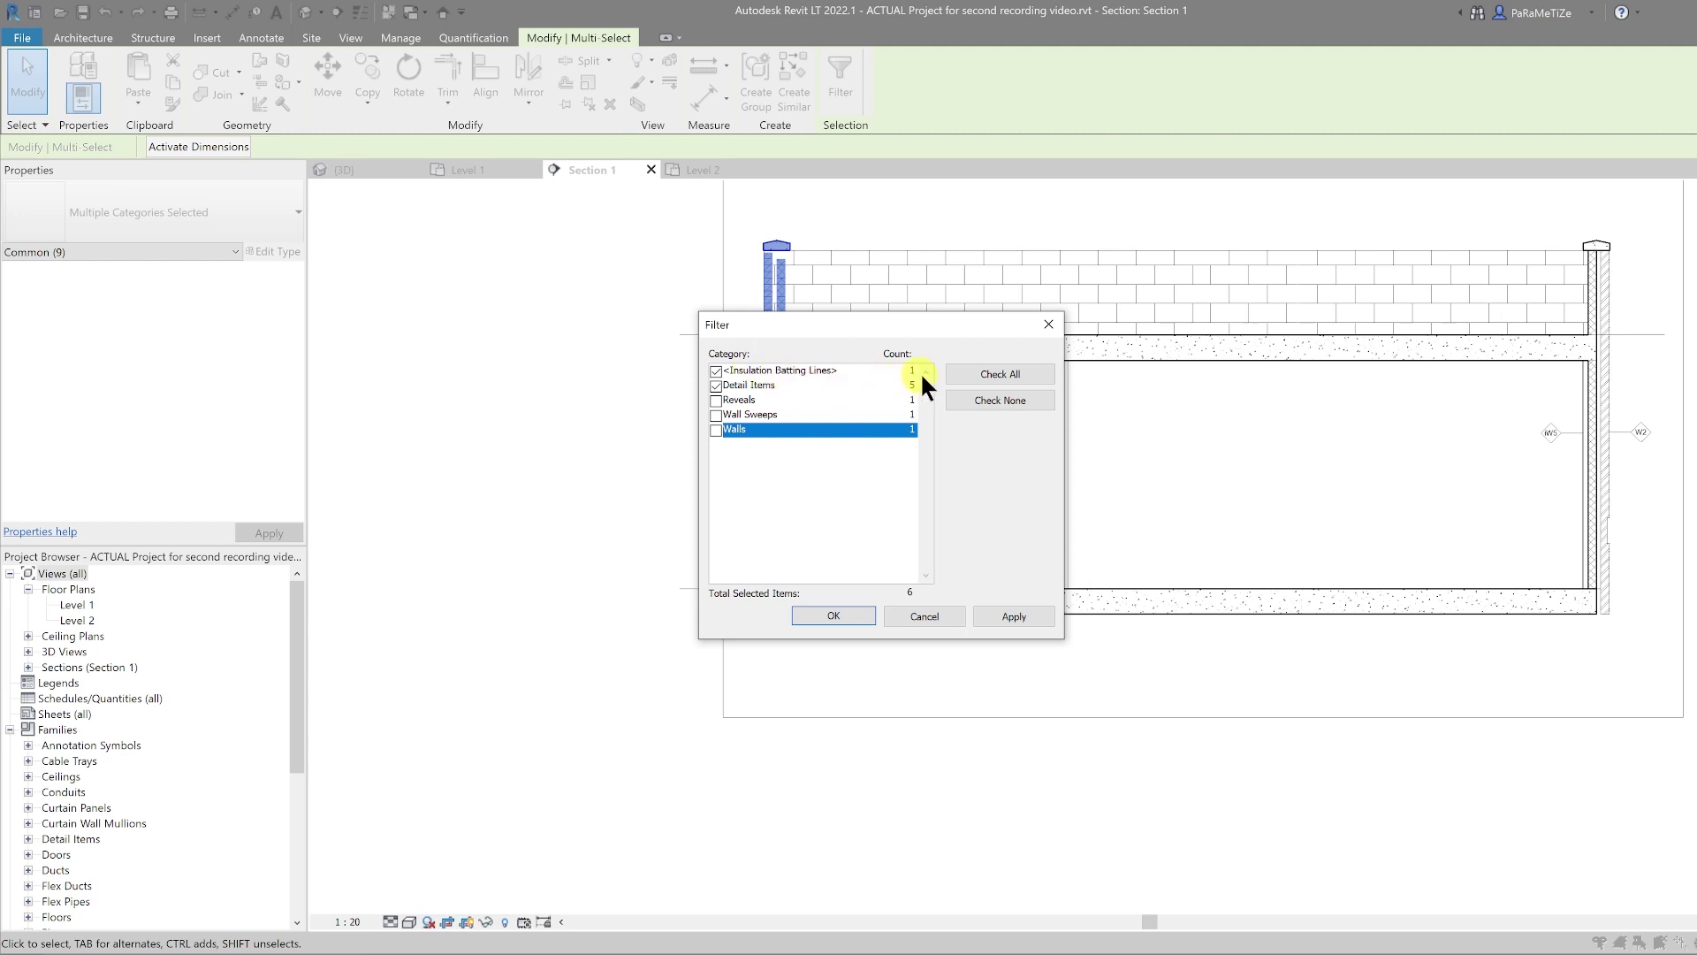
left_click(836, 614)
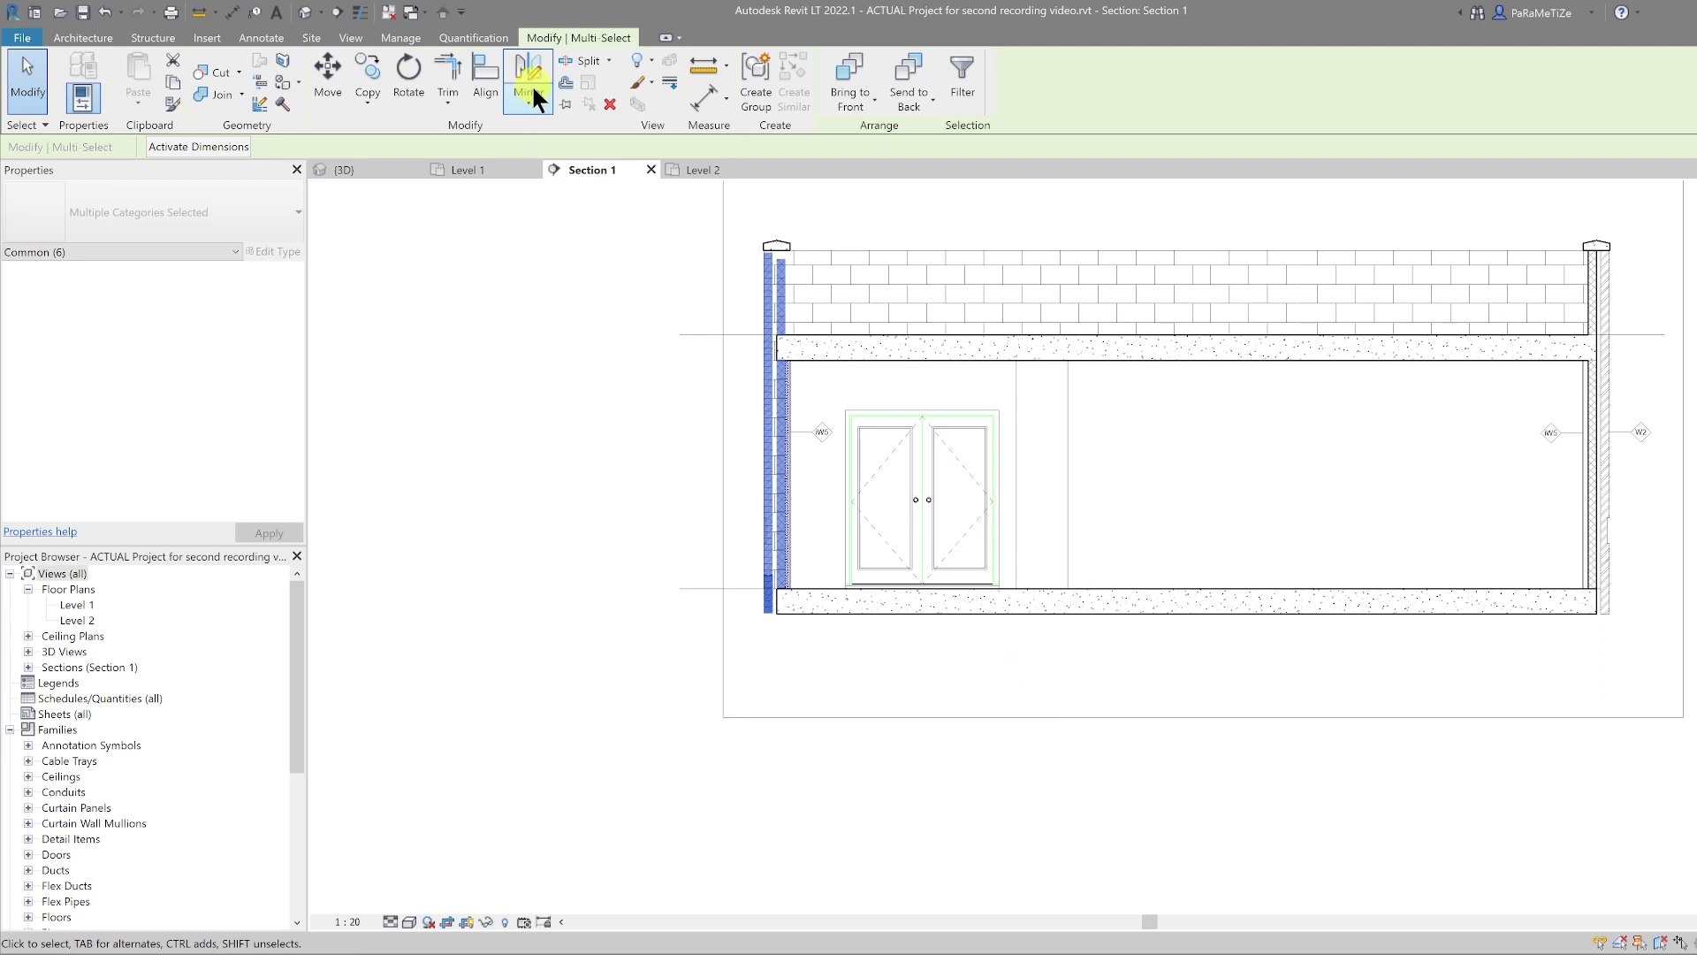
Mirror a copy of the selected details to the opposite wall about a vertical axis drawn from the floor slab's midpoint
left_click(530, 87)
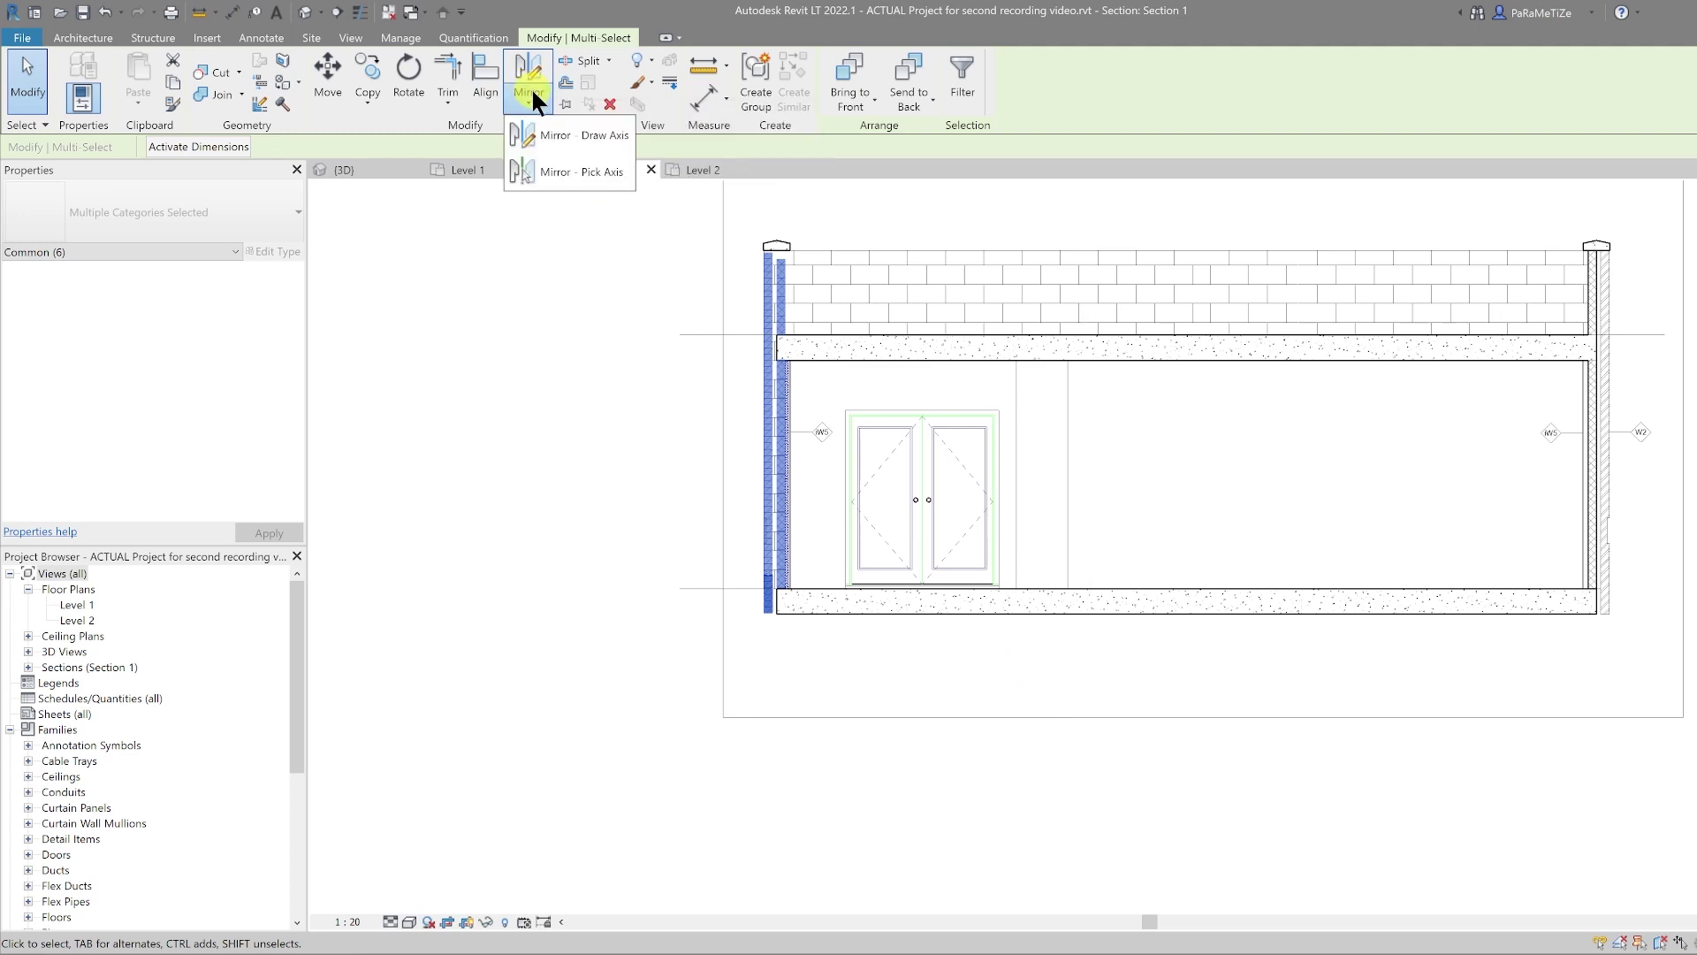
left_click(588, 139)
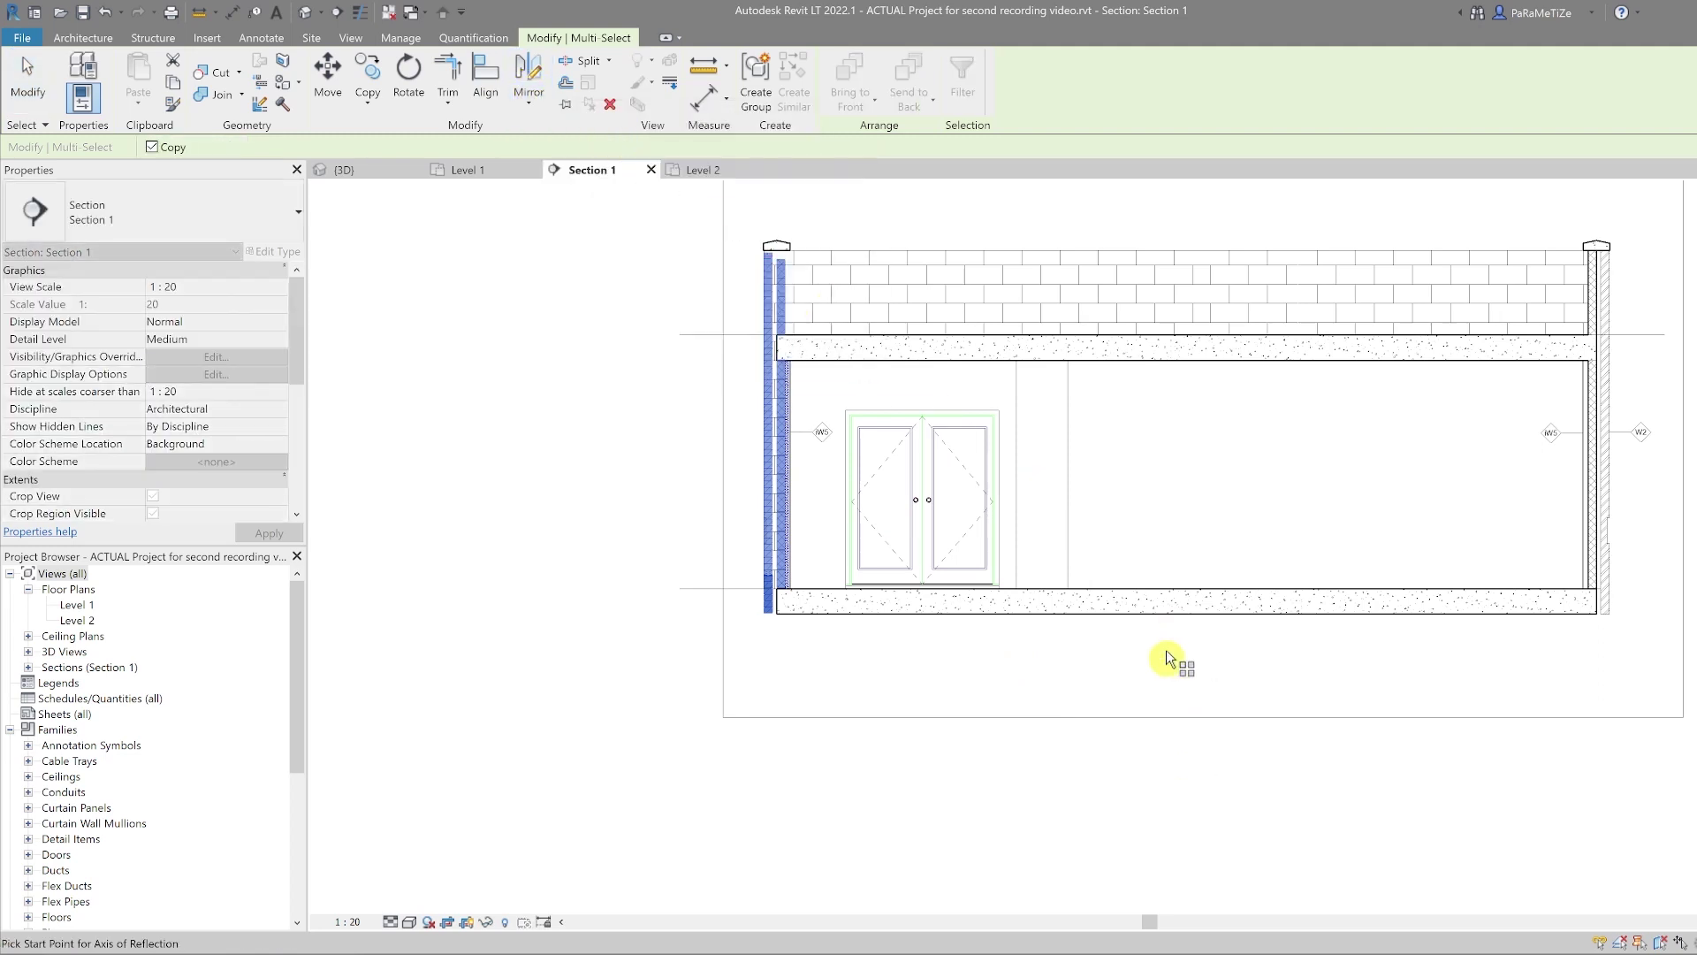
left_click(1187, 616)
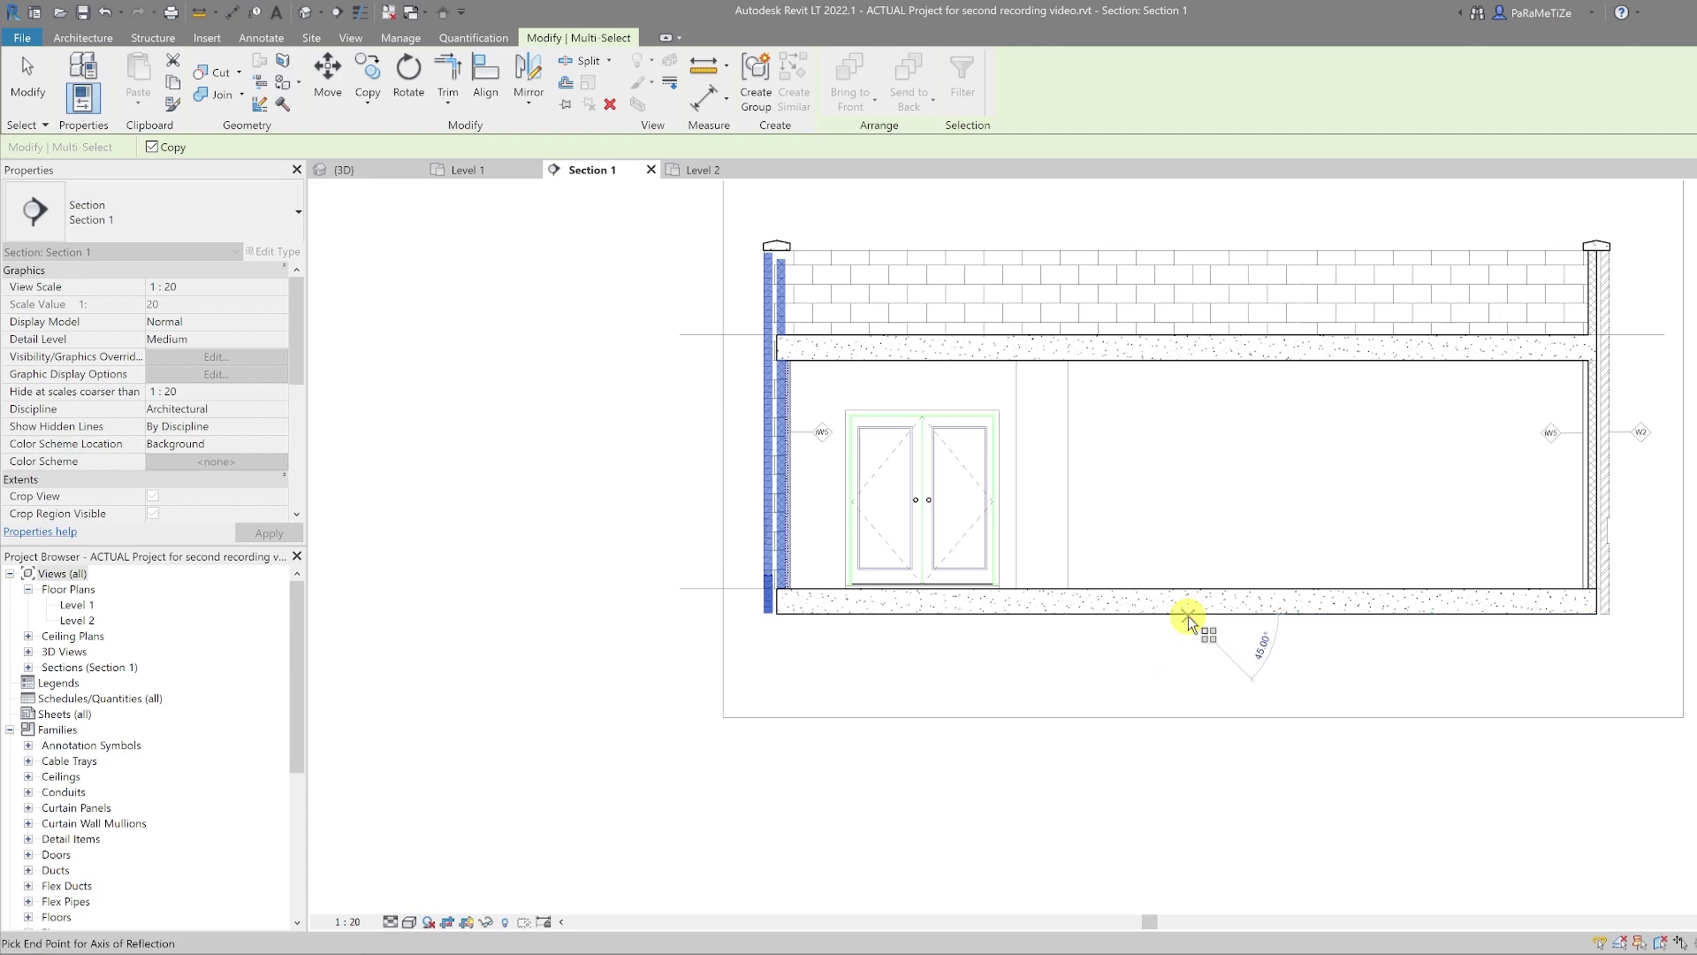
left_click(1189, 661)
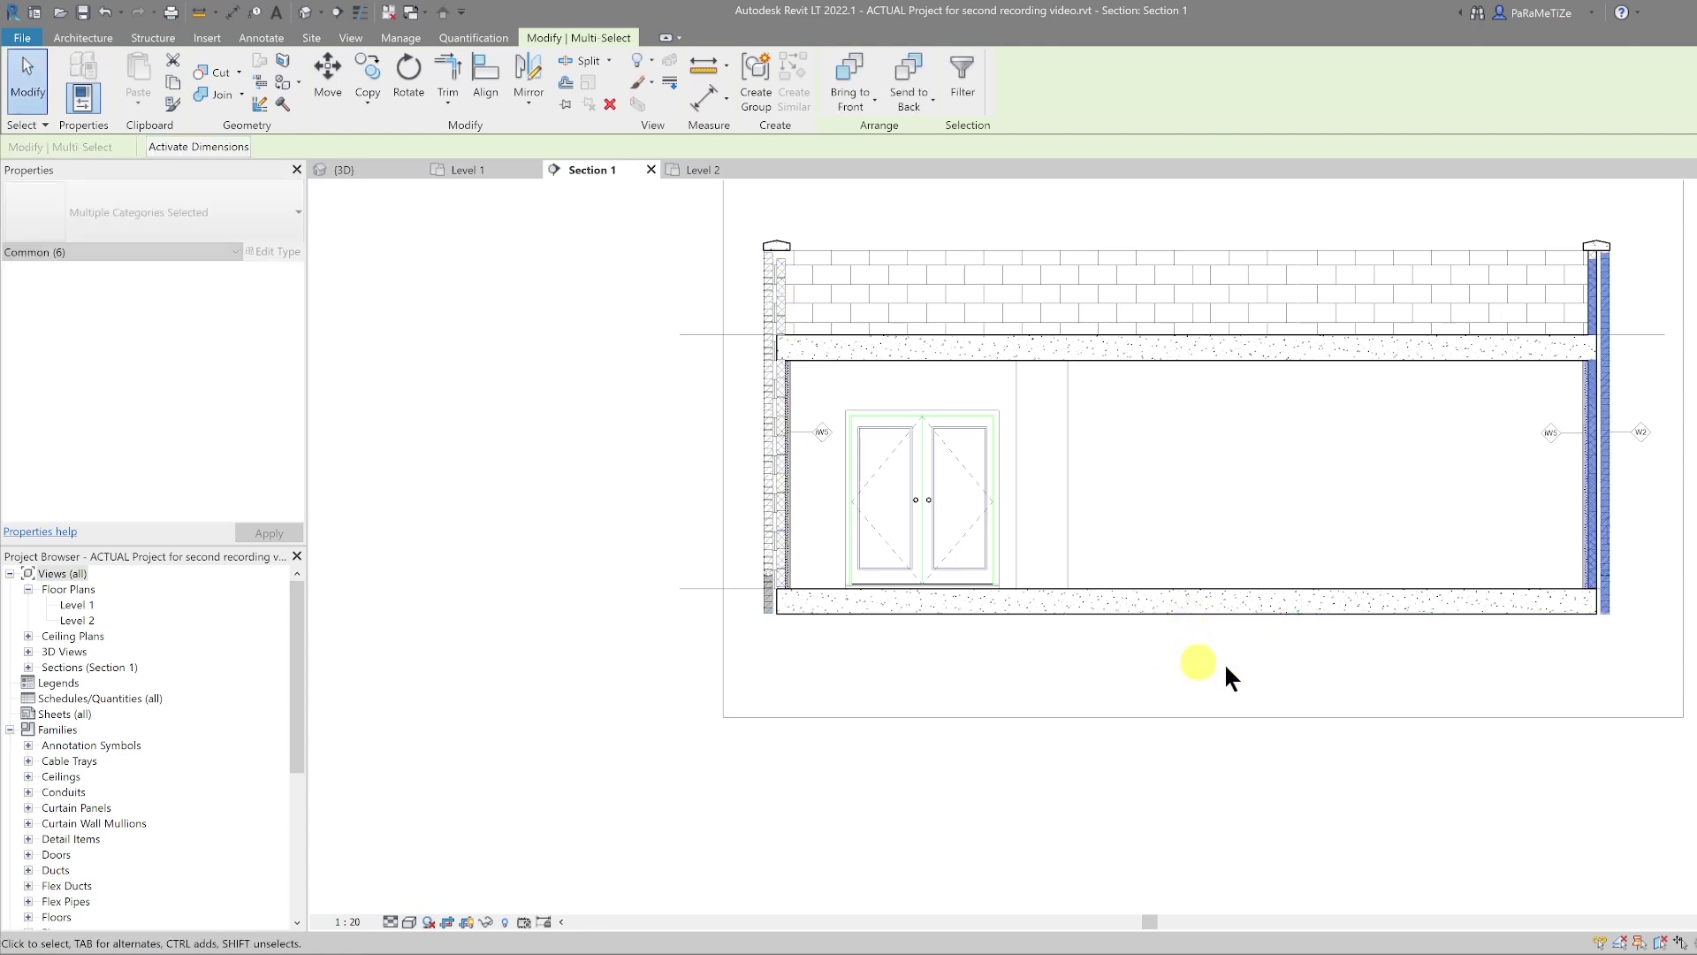
left_click(1616, 655)
Hide the Wall 2 no lining element behind the mirrored details in the section view
scroll(1626, 244, "up", 5)
left_click(1335, 335)
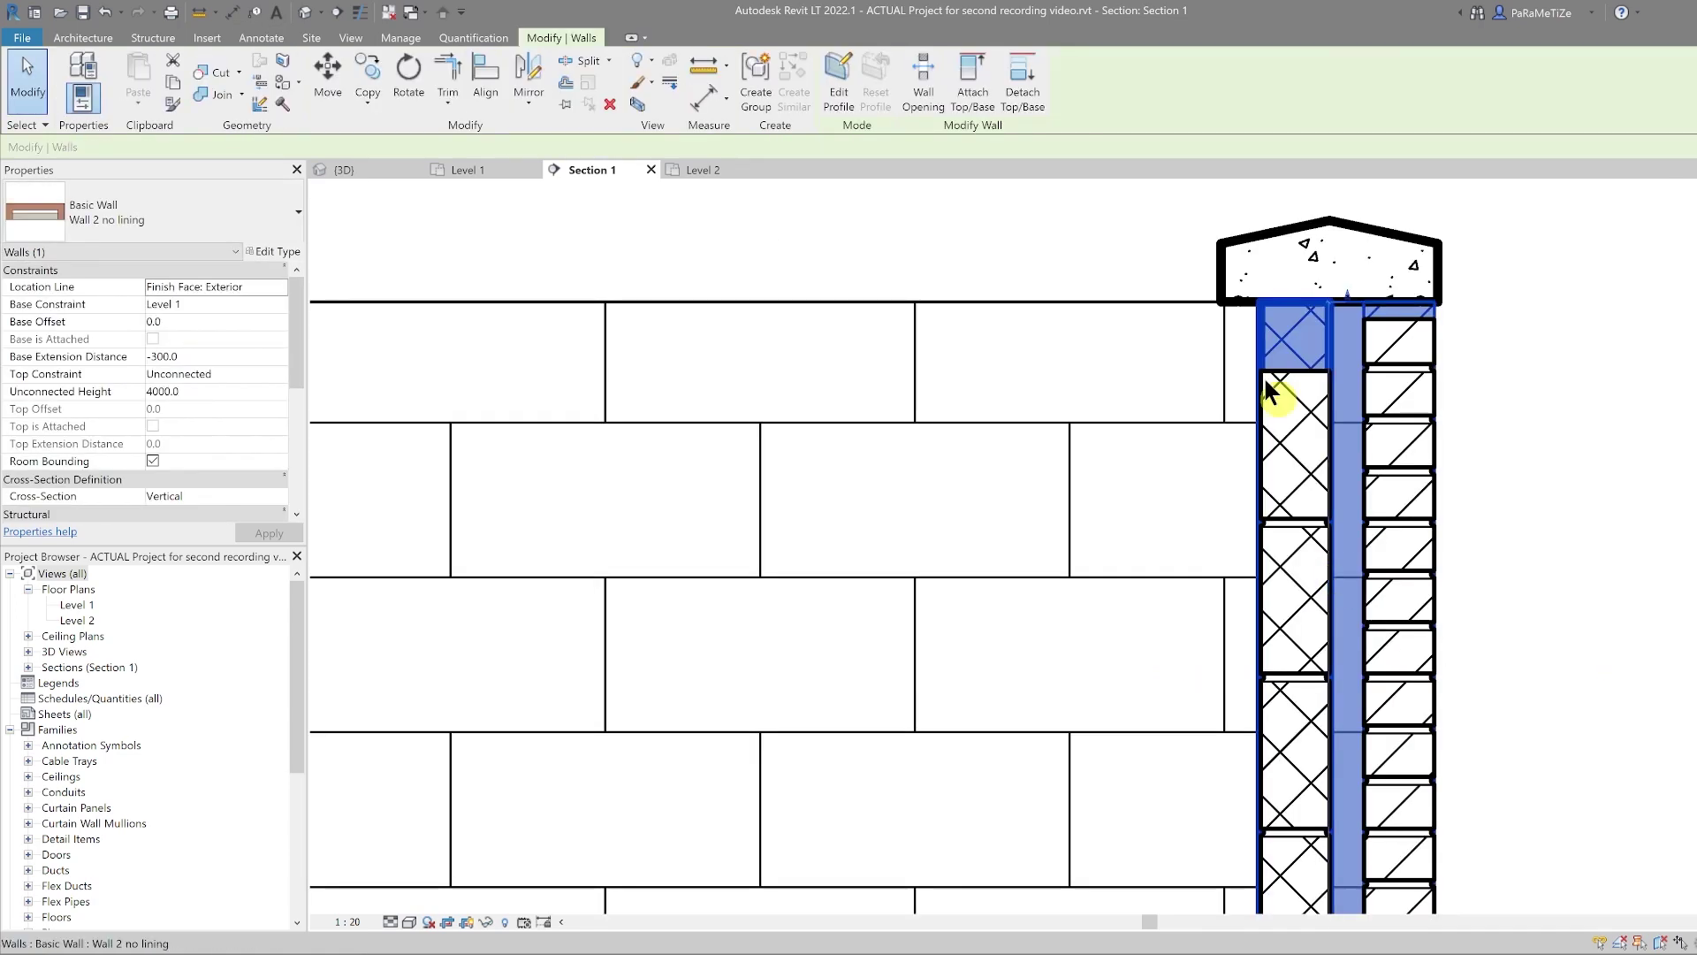
right_click(1333, 337)
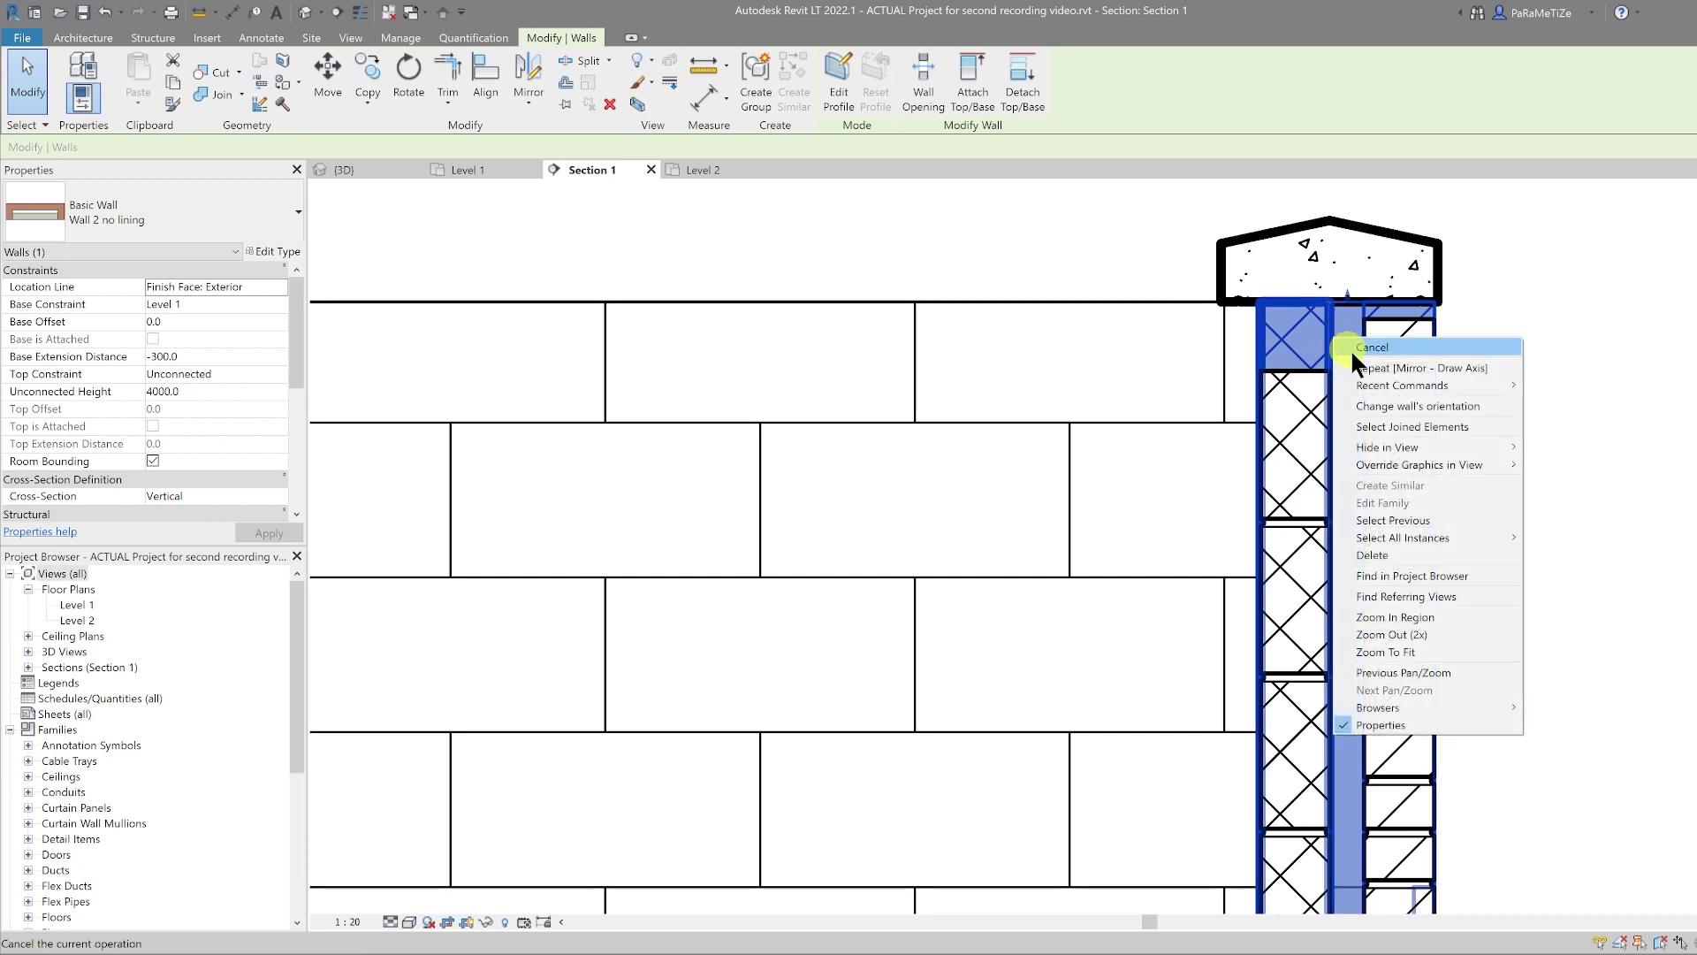
mouse_move(1491, 447)
left_click(1569, 446)
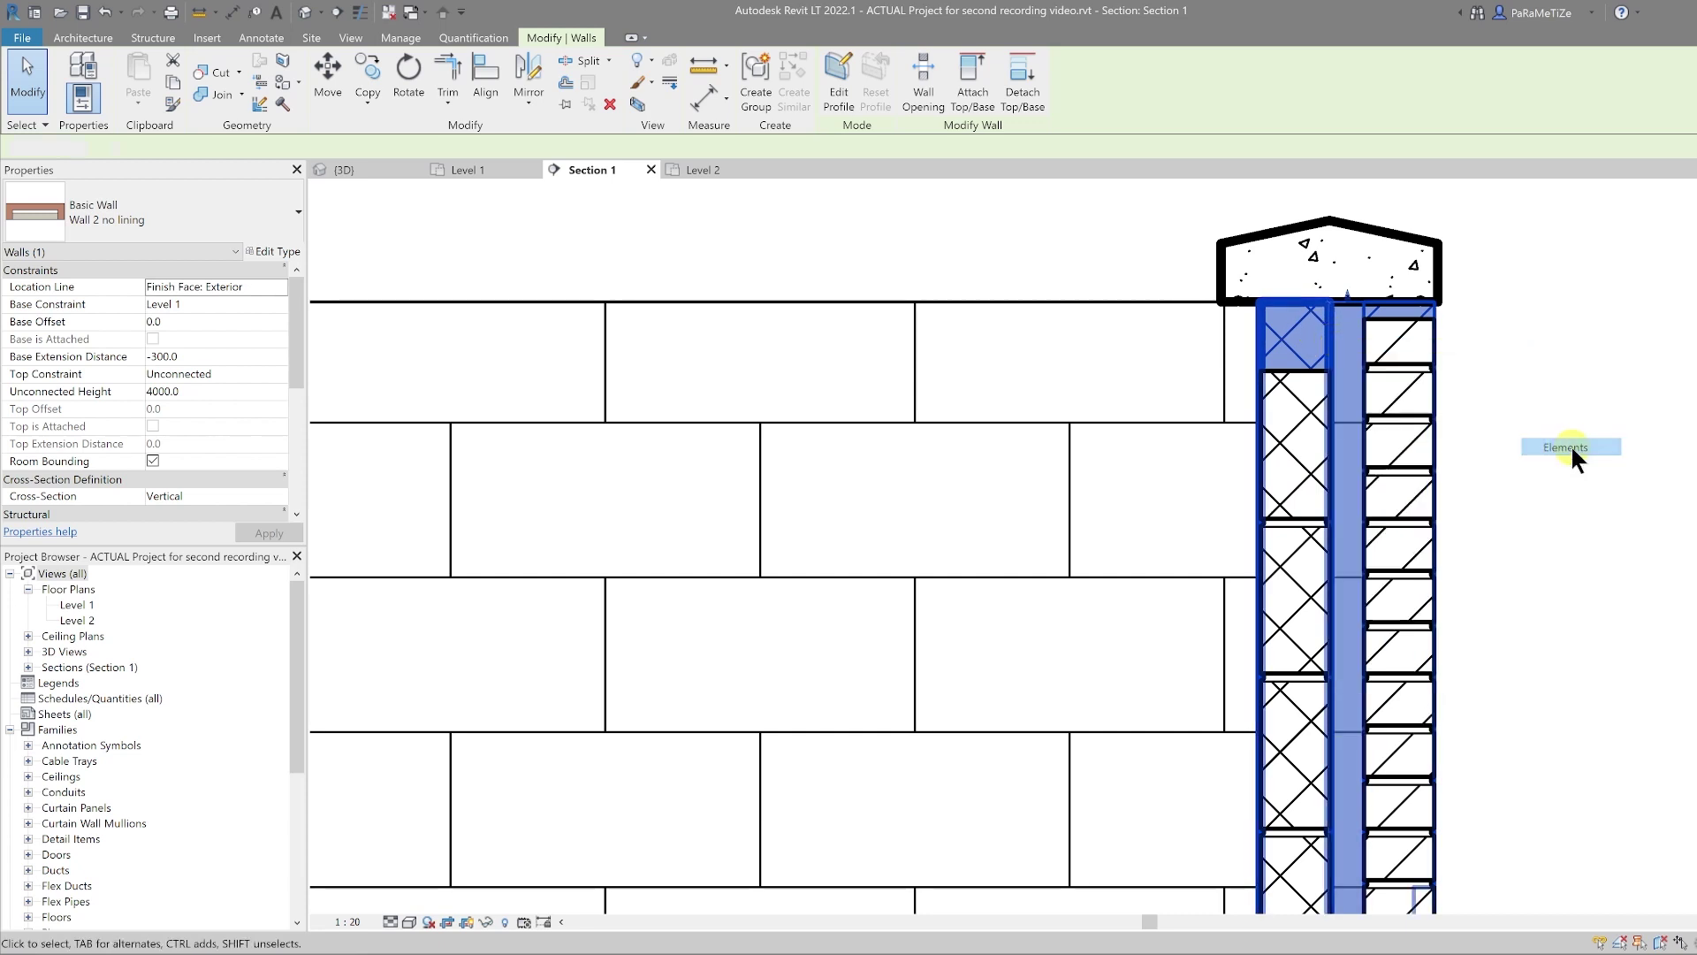
scroll(1459, 425, "down", 5)
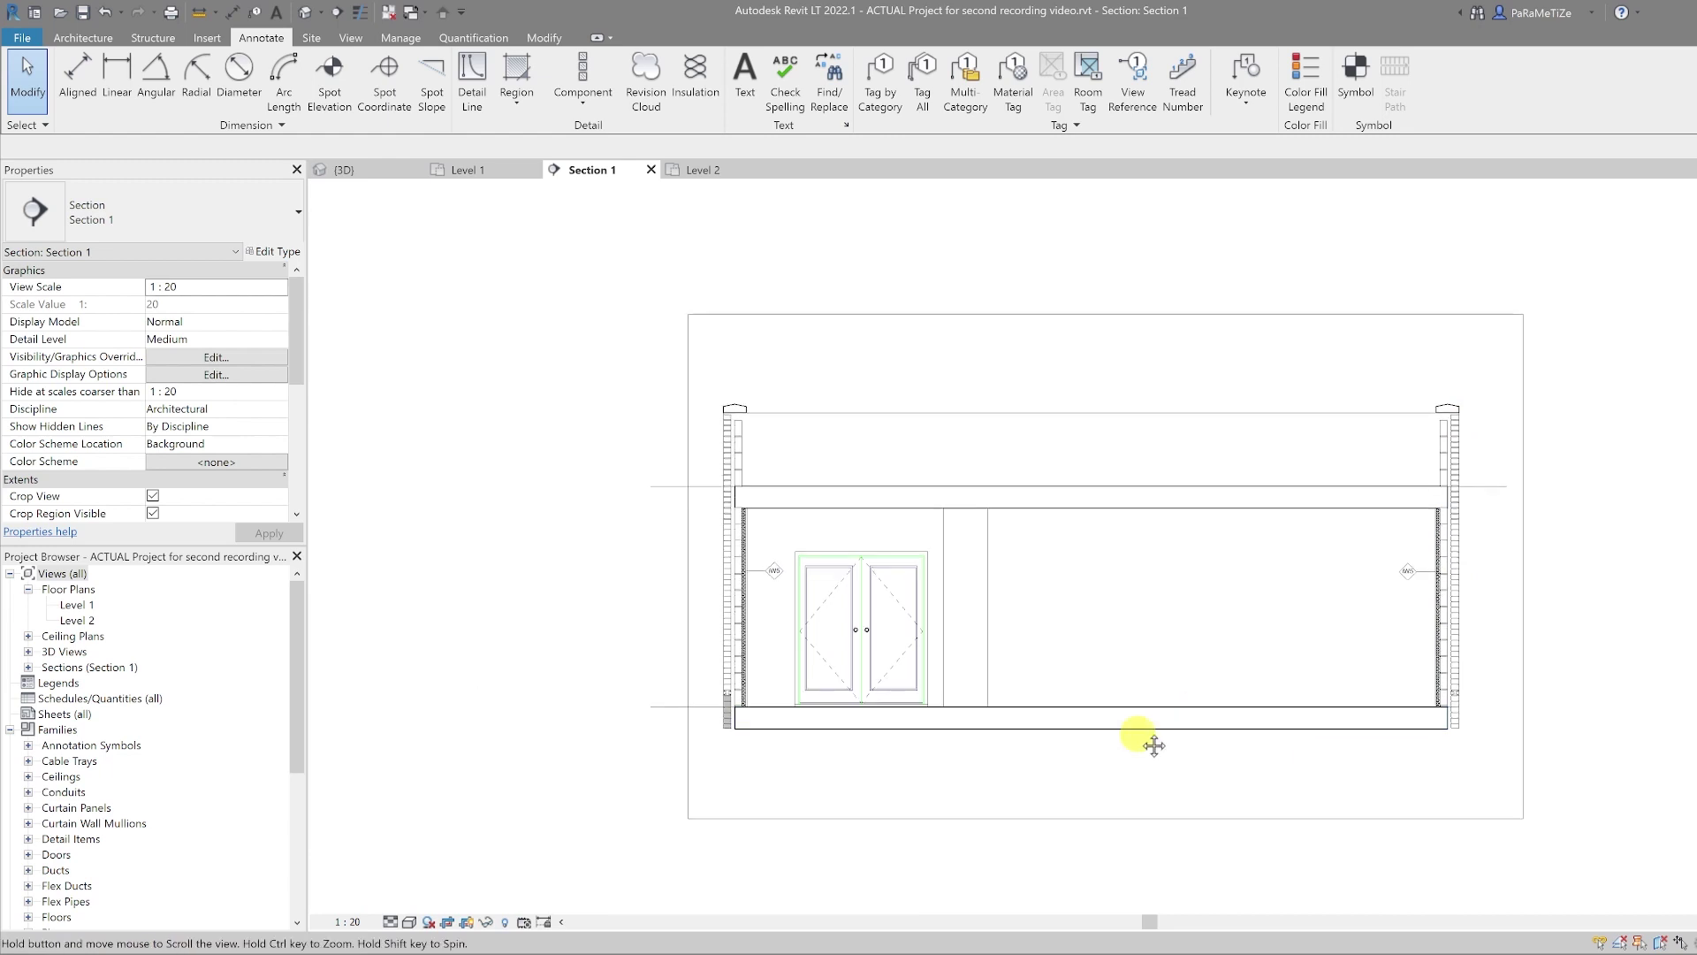
middle_click_drag(1137, 731, 1253, 619)
scroll(1563, 610, "up", 1)
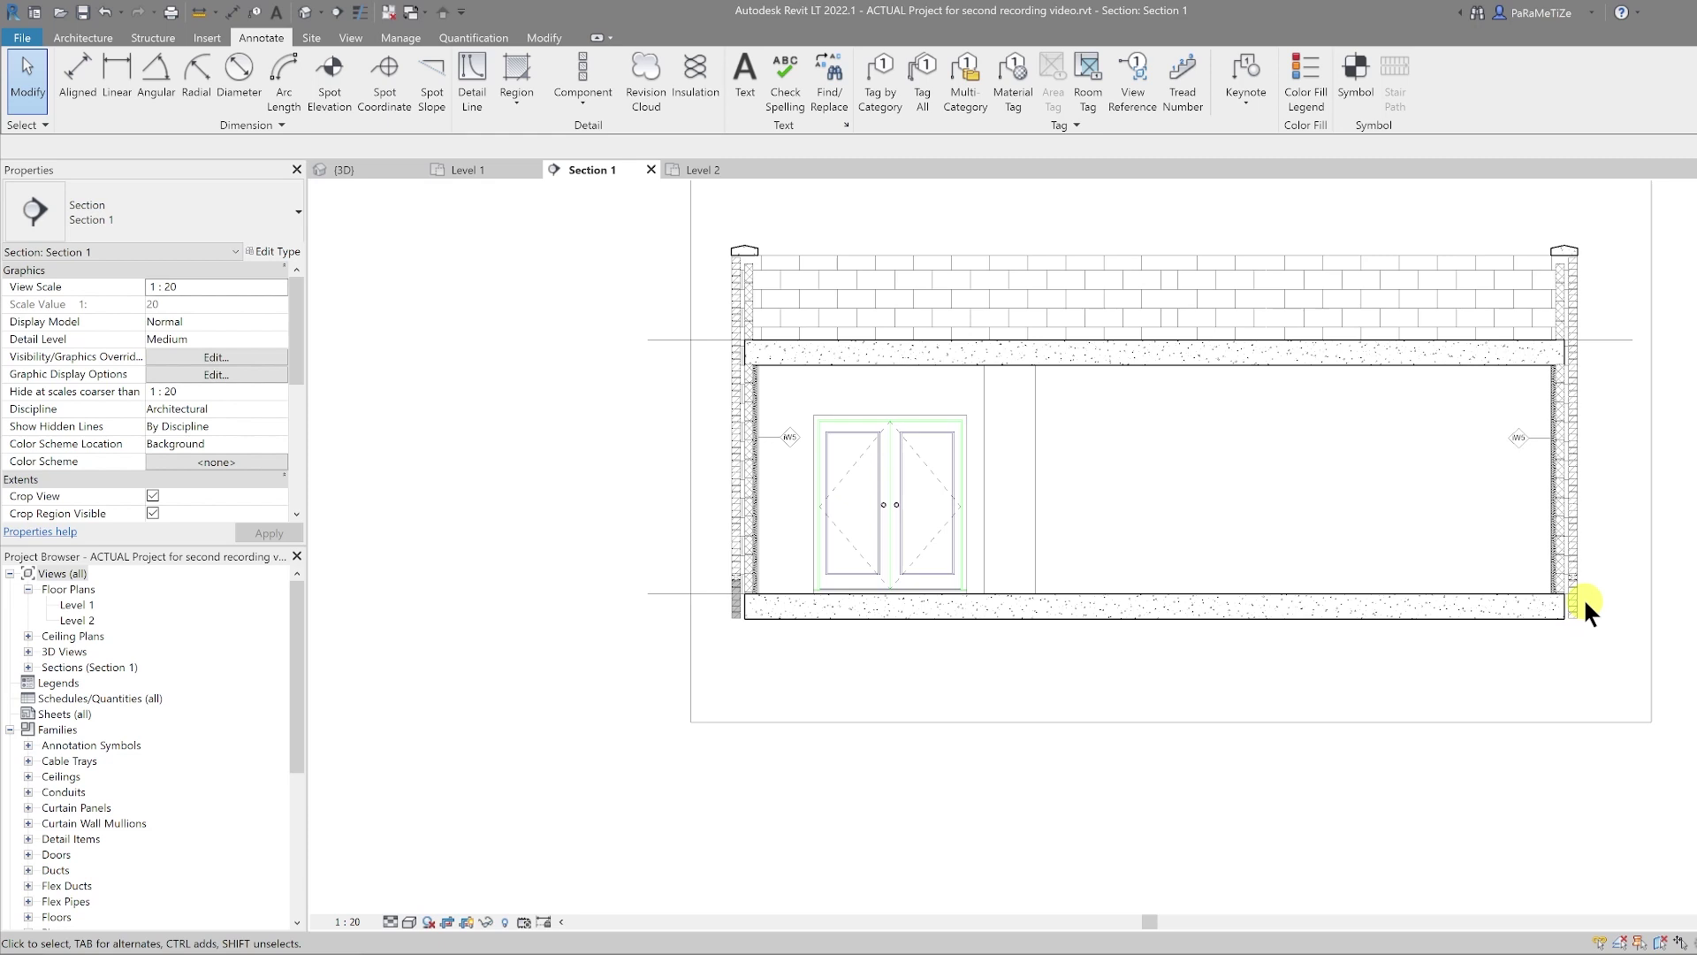
scroll(740, 648, "down", 1)
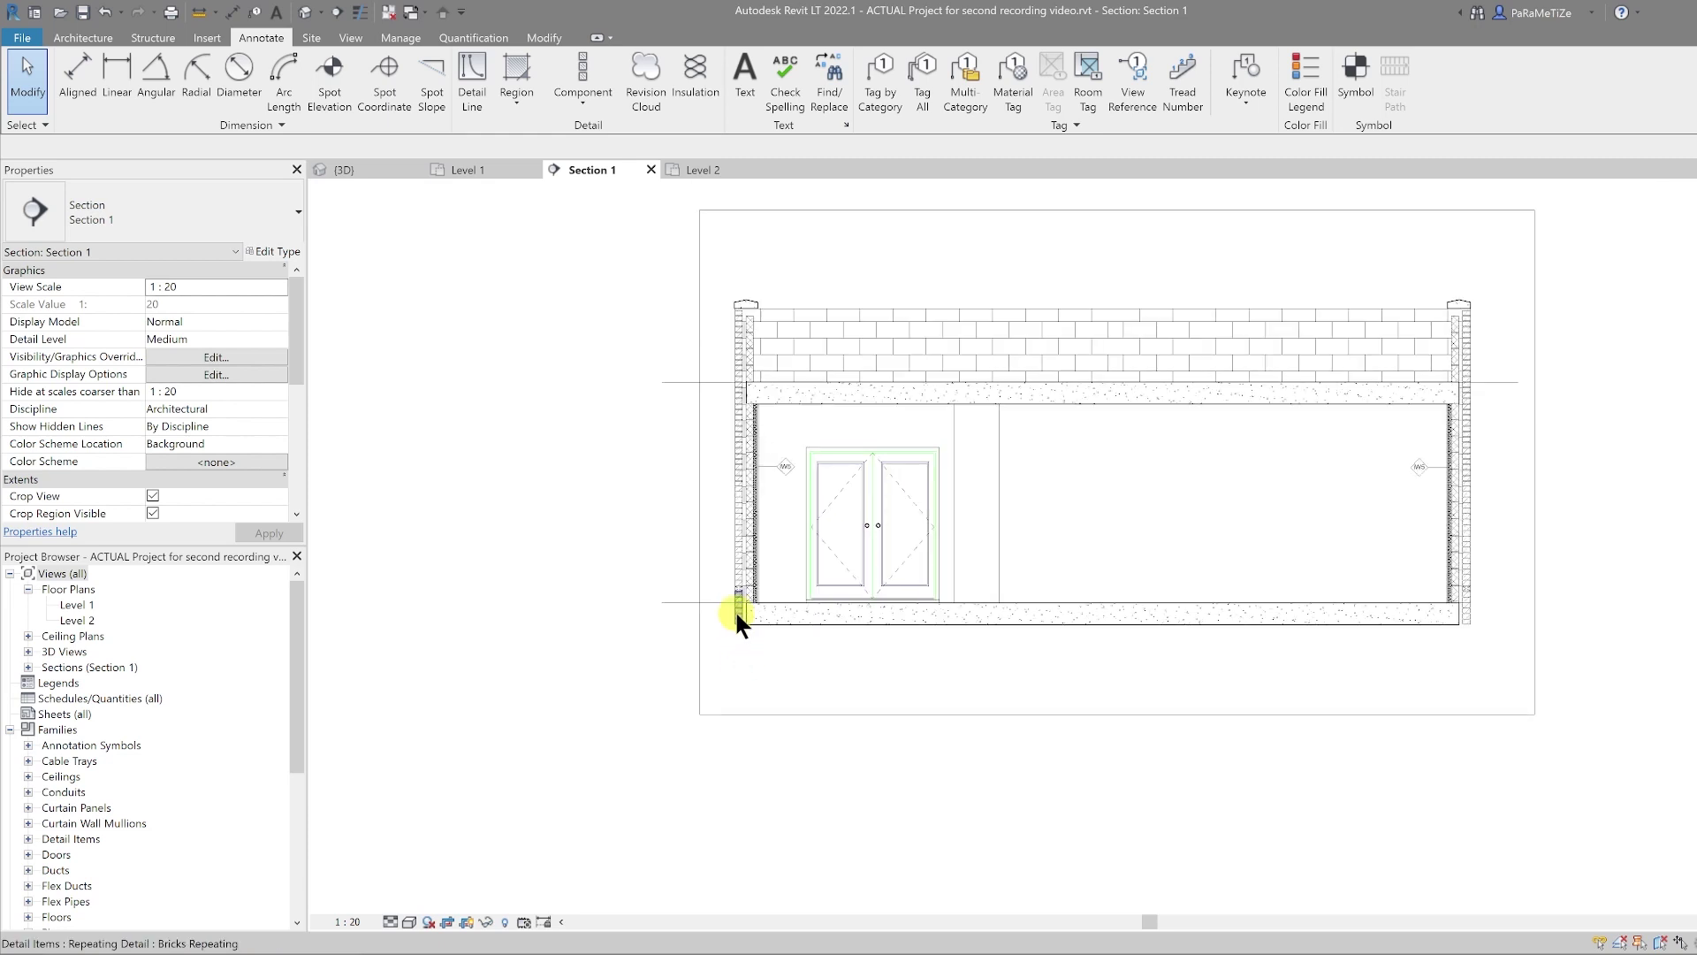
left_click(734, 608)
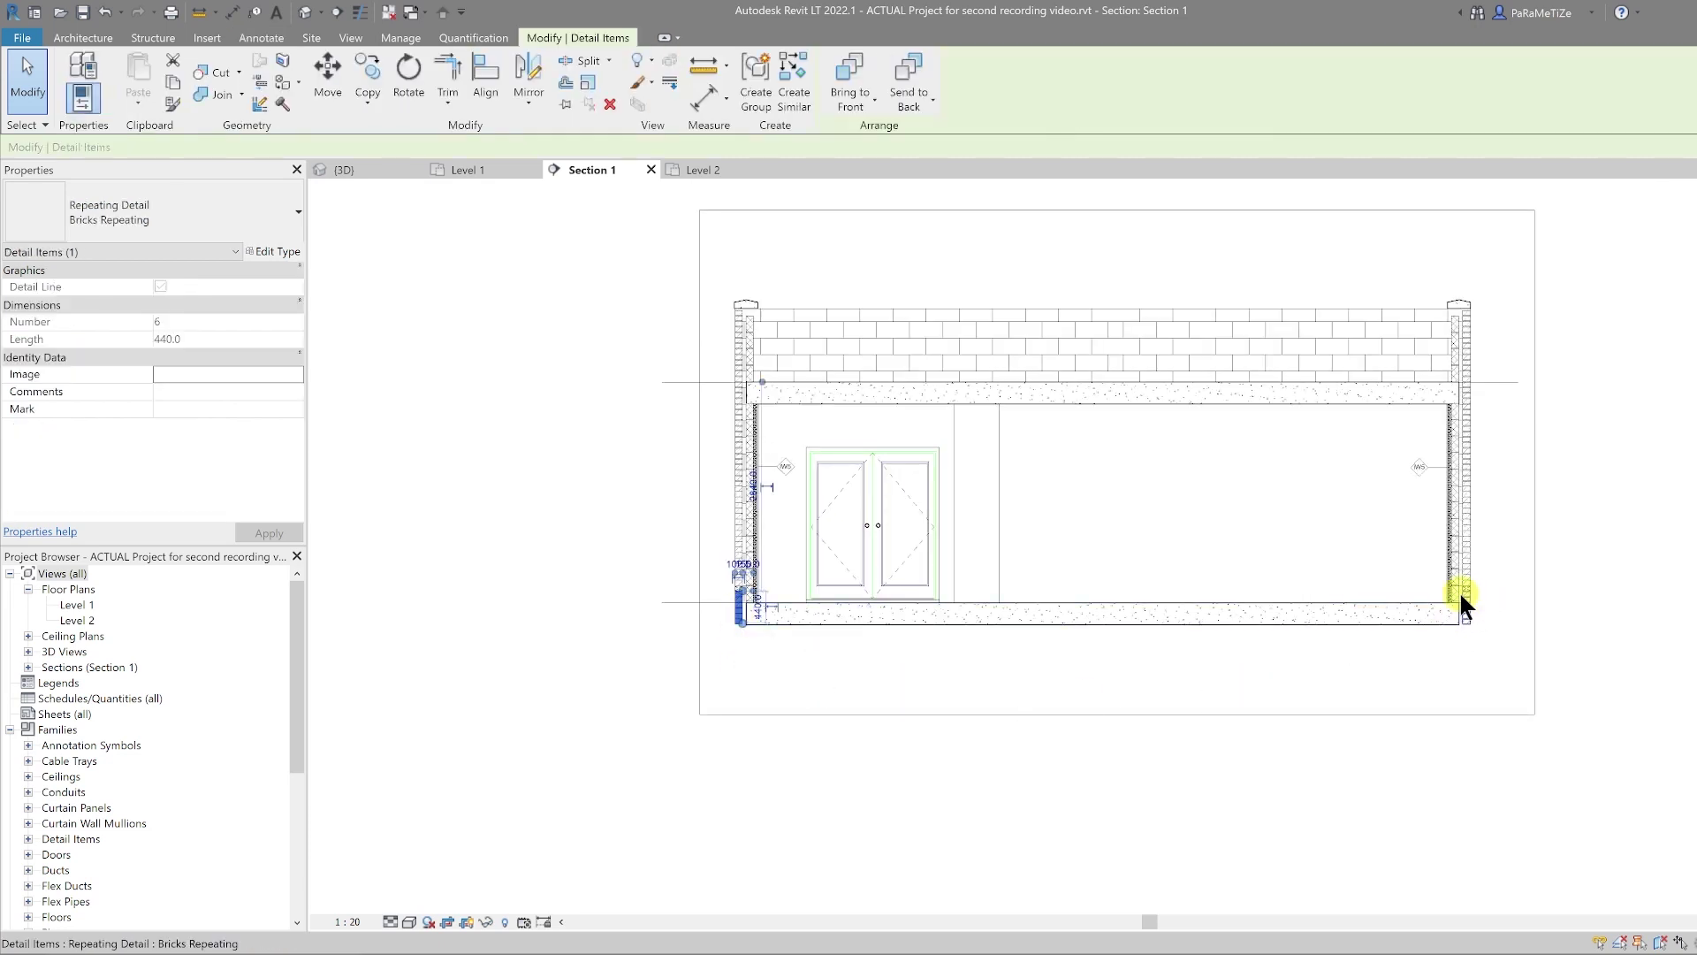
scroll(1460, 597, "up", 2)
scroll(1474, 613, "down", 1)
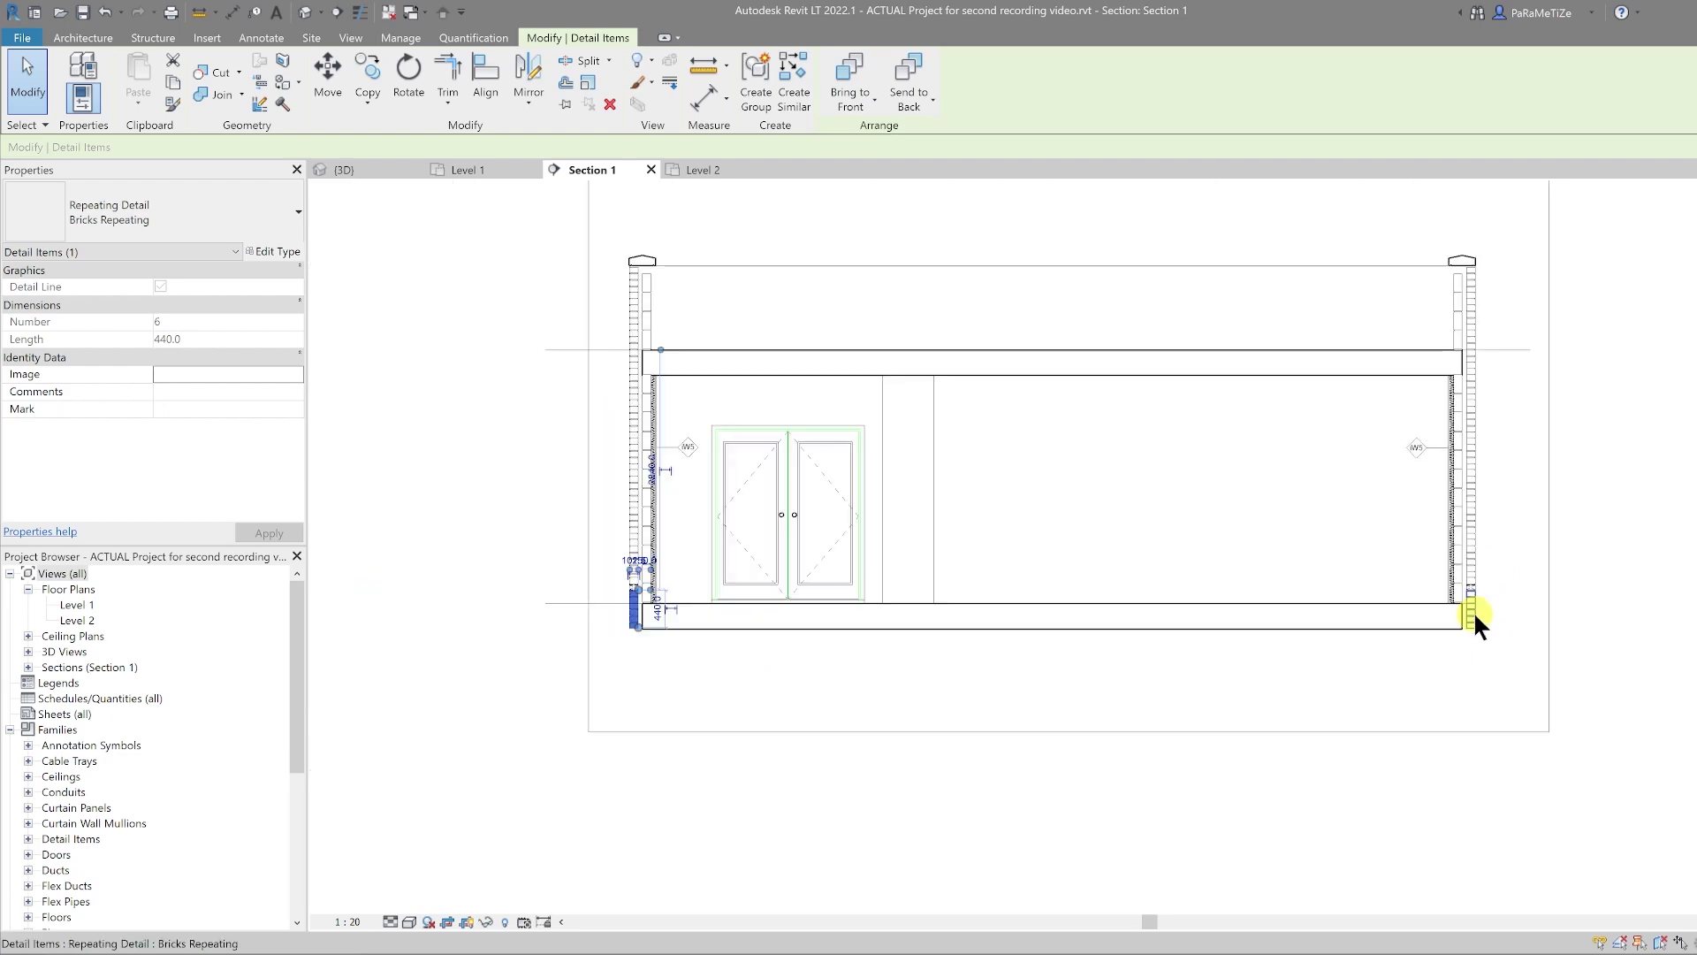
key("Escape")
Override the mirrored lower brick run's graphics by element with a background surface pattern in grey RGB 192-192-192, matching the opposite run
left_click(1473, 603)
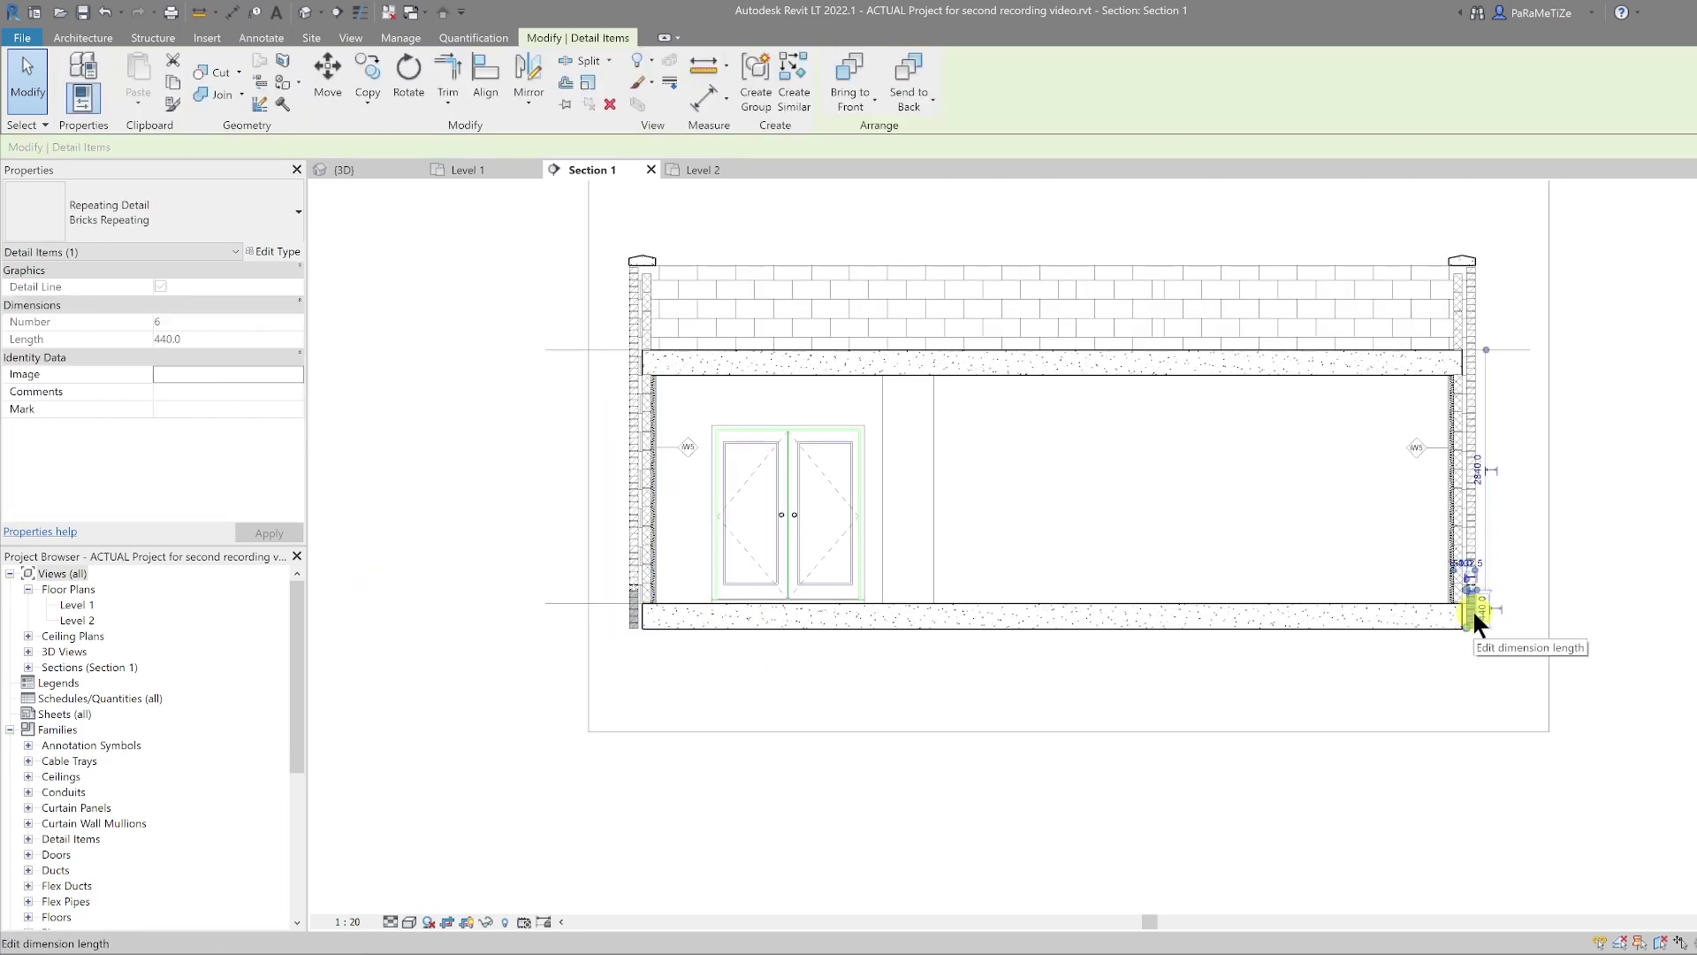
right_click(1474, 611)
mouse_move(1572, 343)
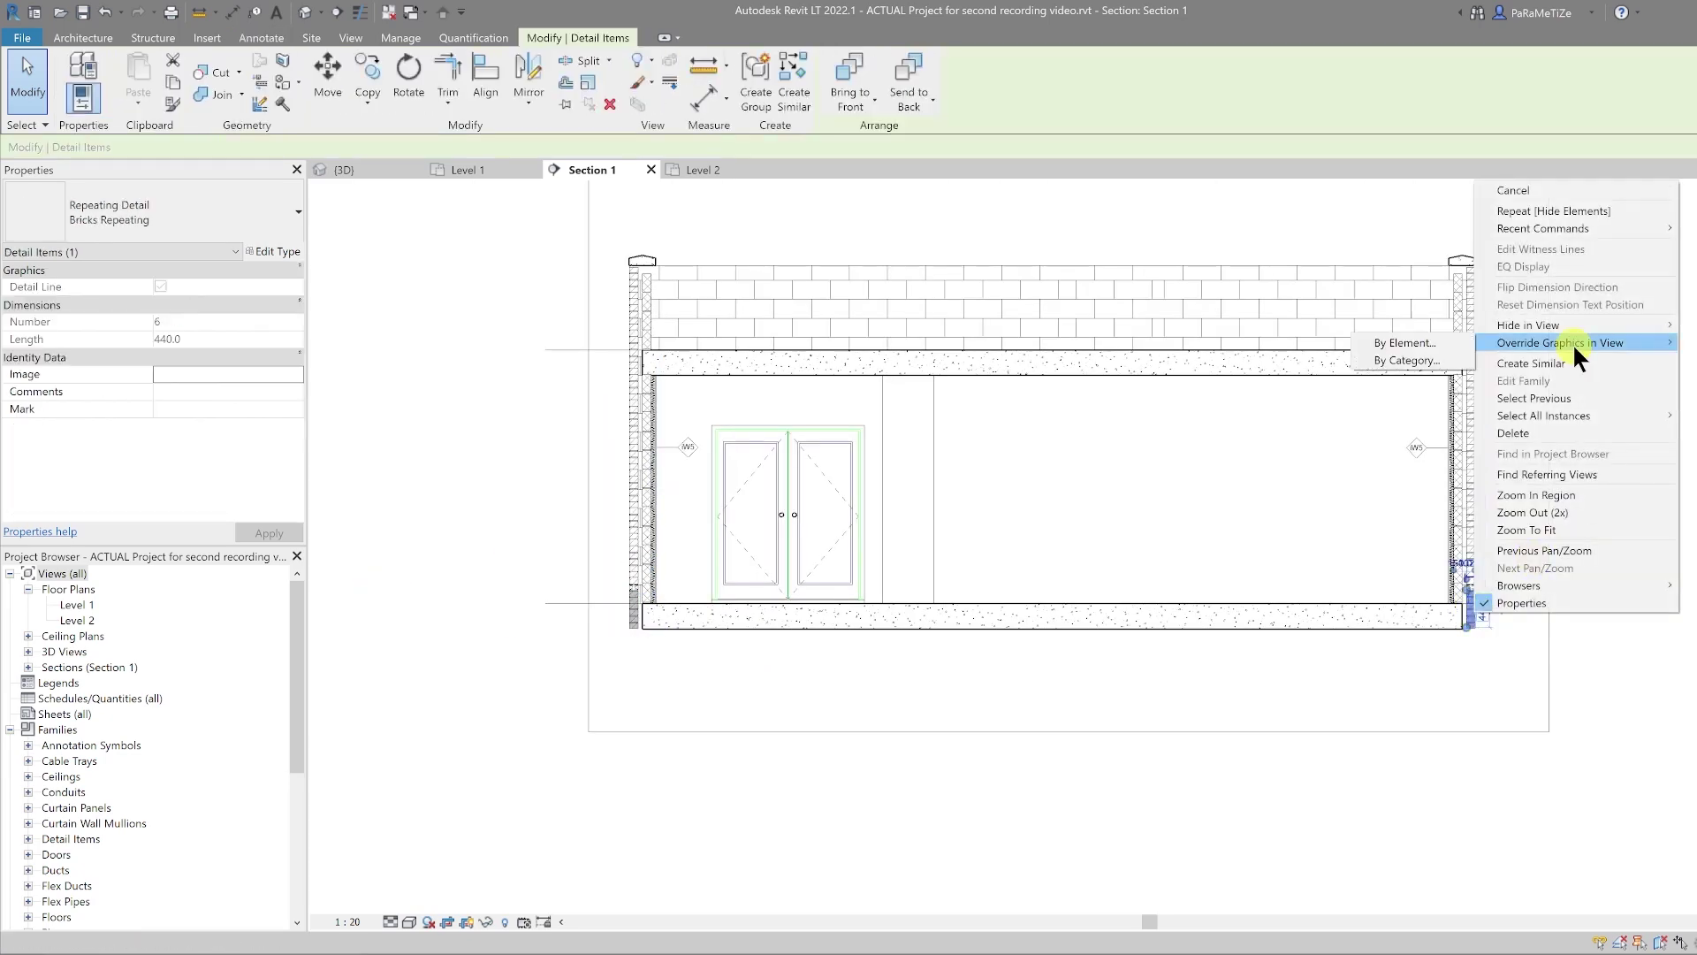
left_click(1398, 342)
left_click(672, 443)
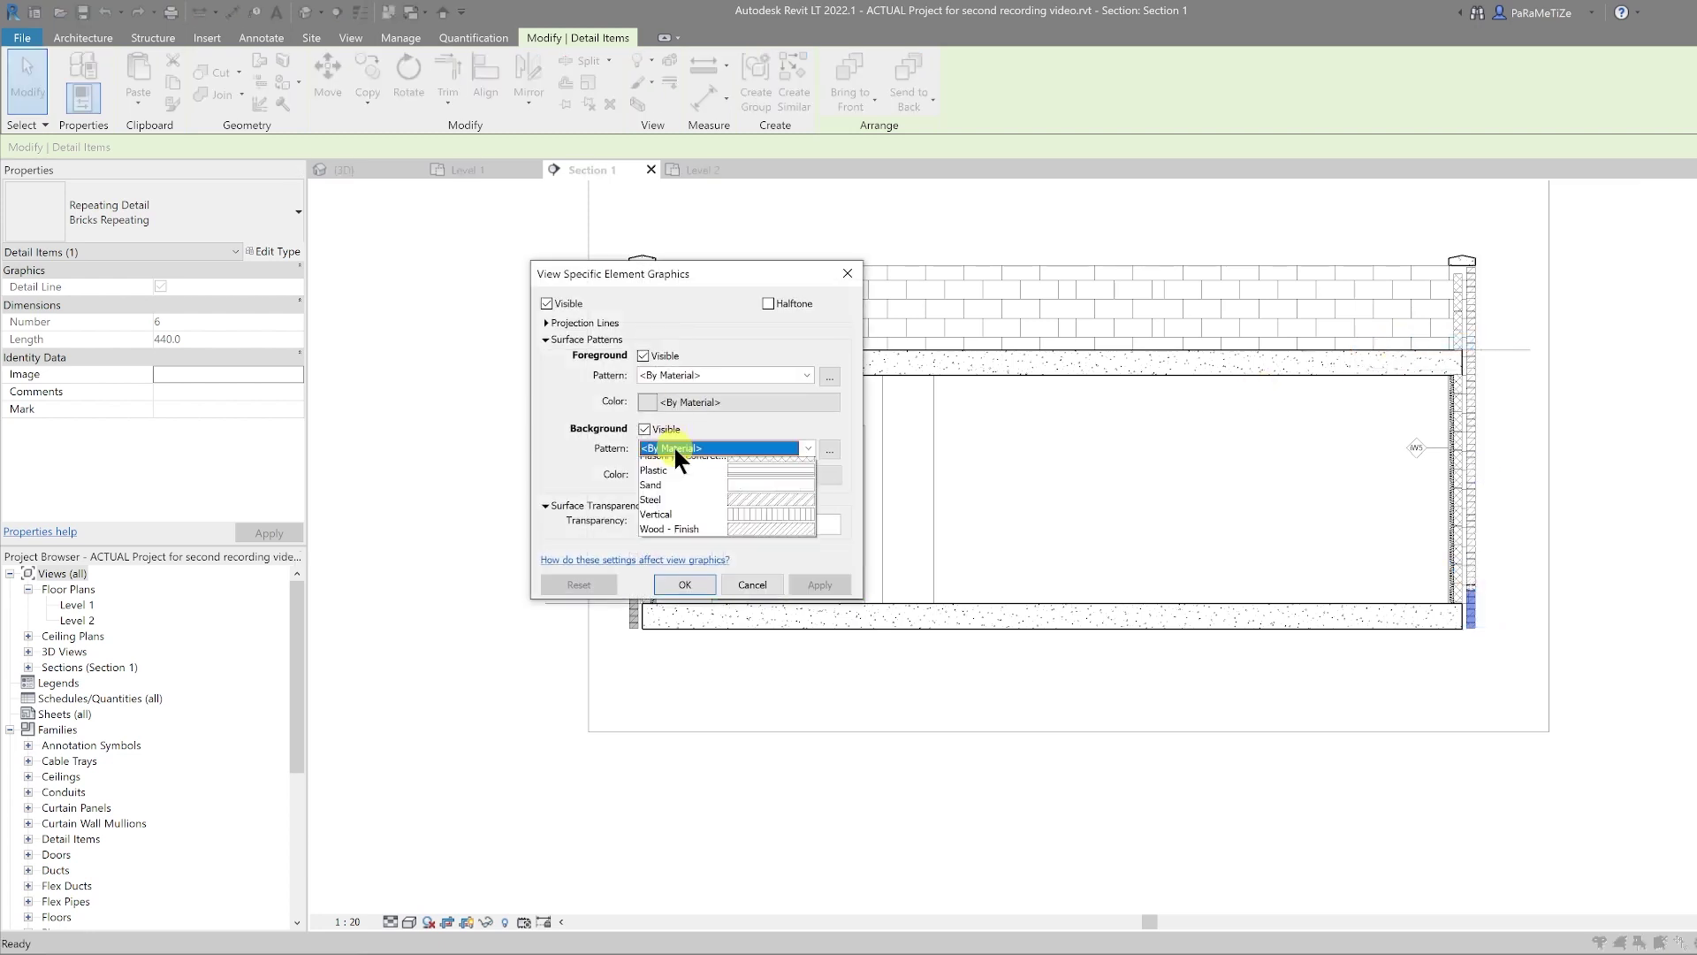
left_click(671, 471)
left_click(675, 469)
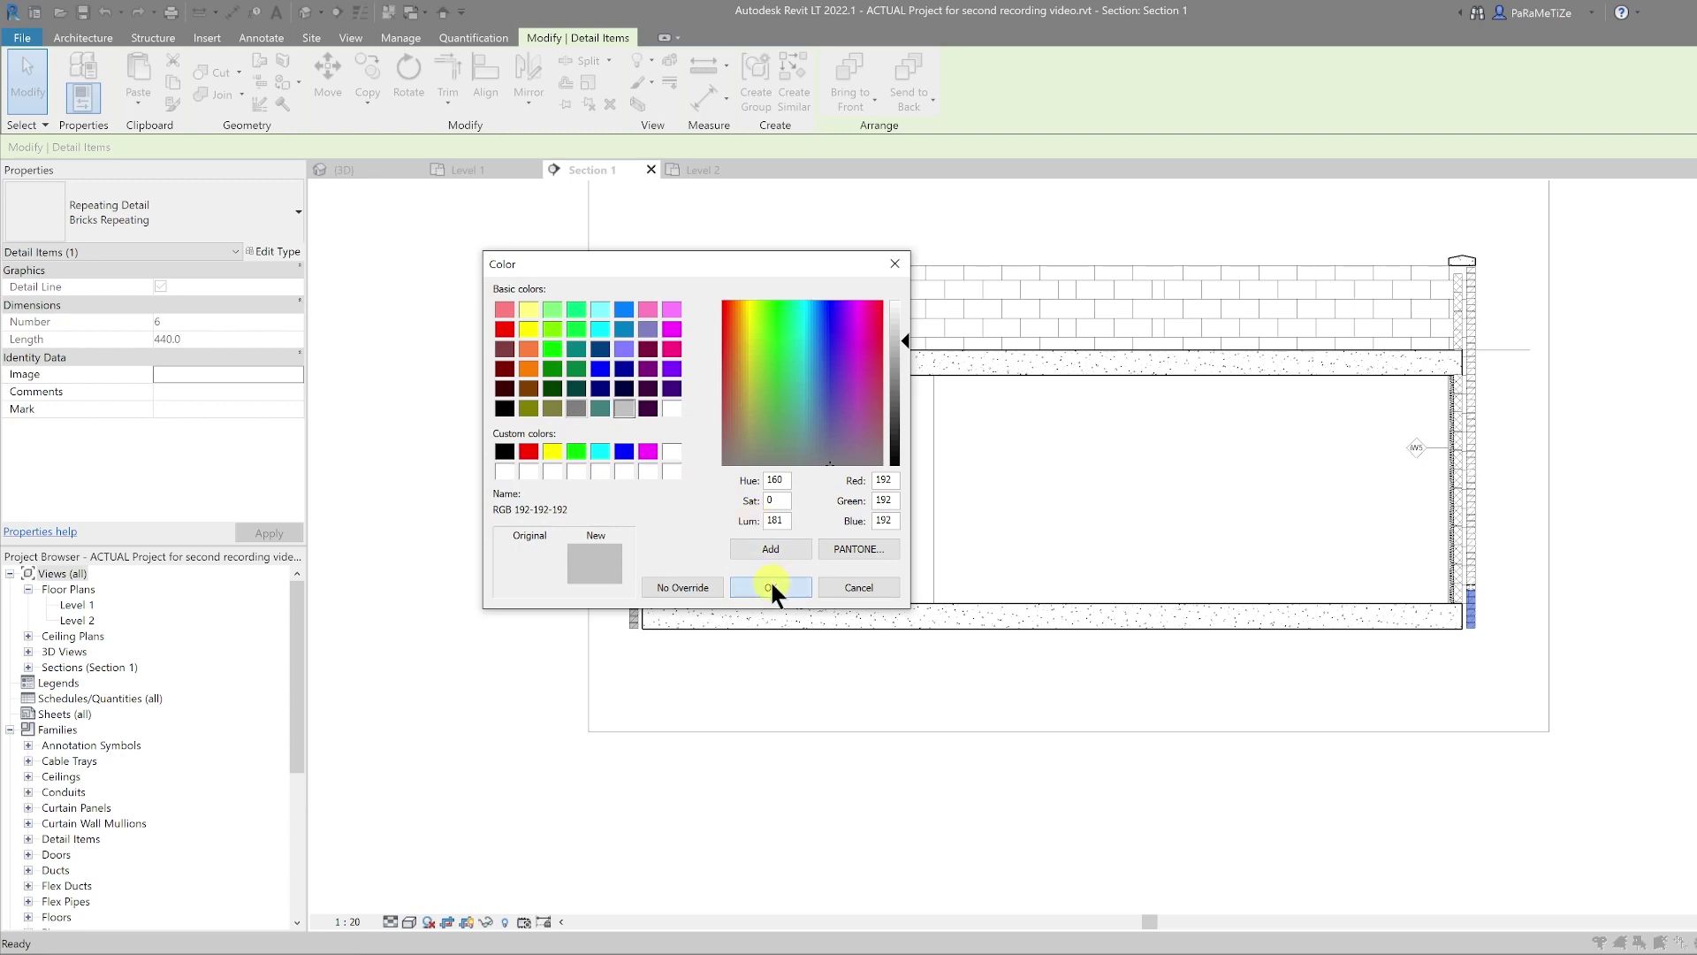
left_click(772, 583)
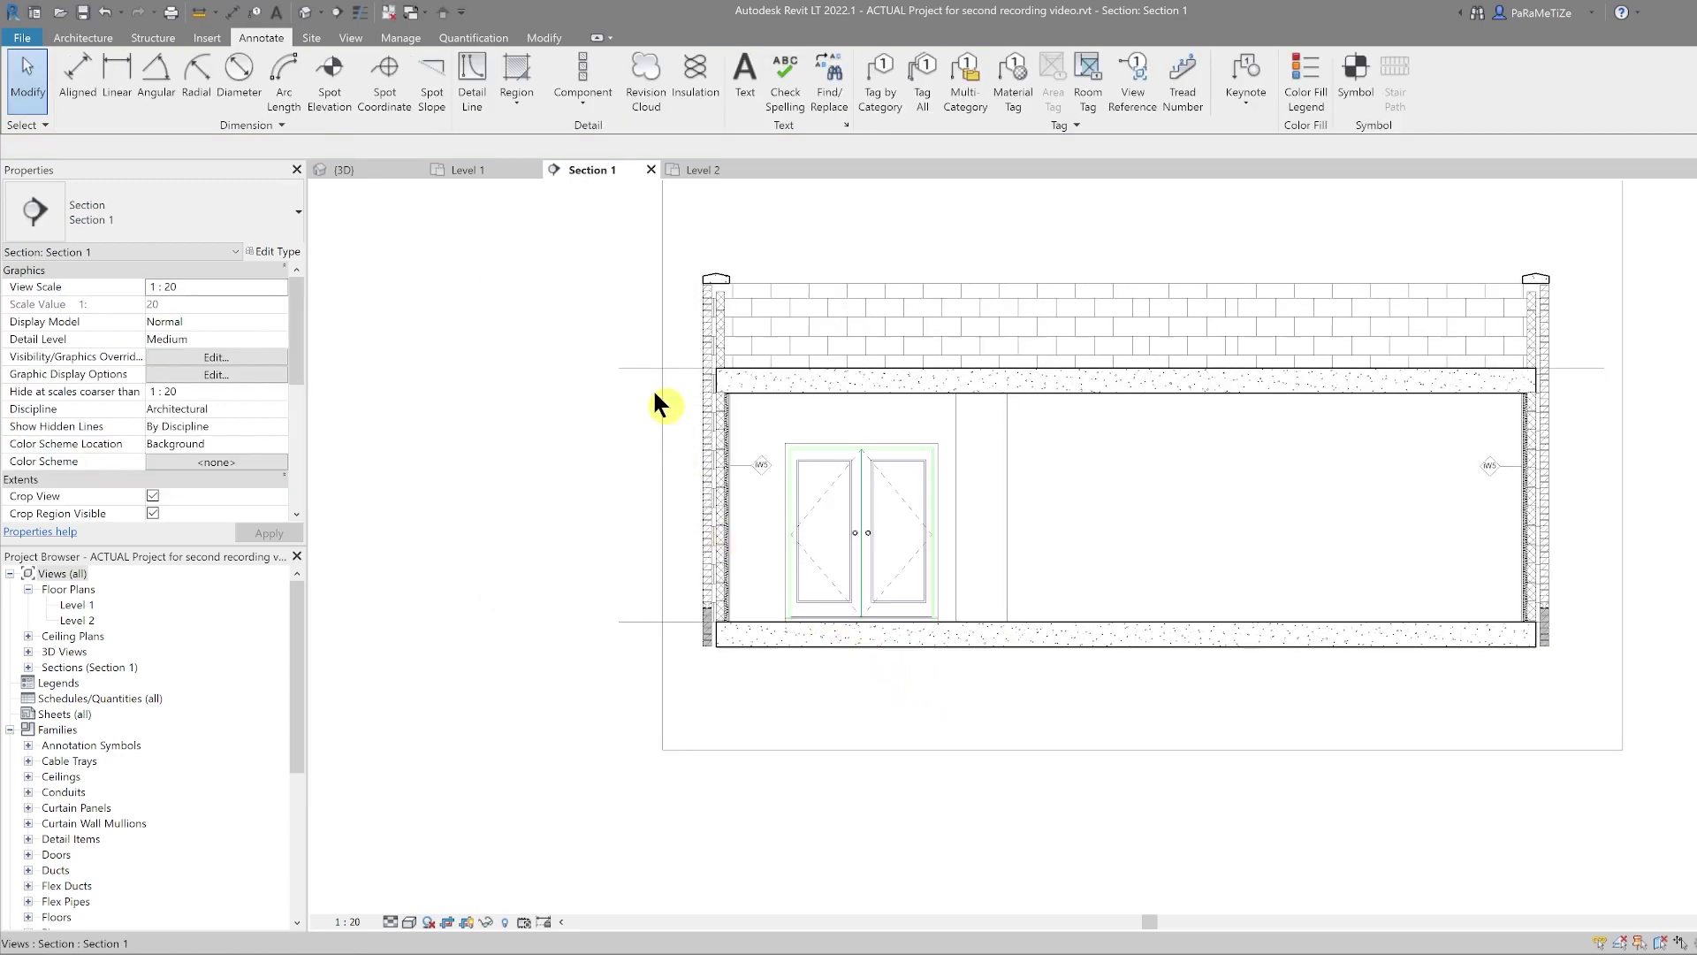
mouse_move(643, 395)
middle_mouse_down()
mouse_move(652, 428)
mouse_move(581, 431)
middle_mouse_up()
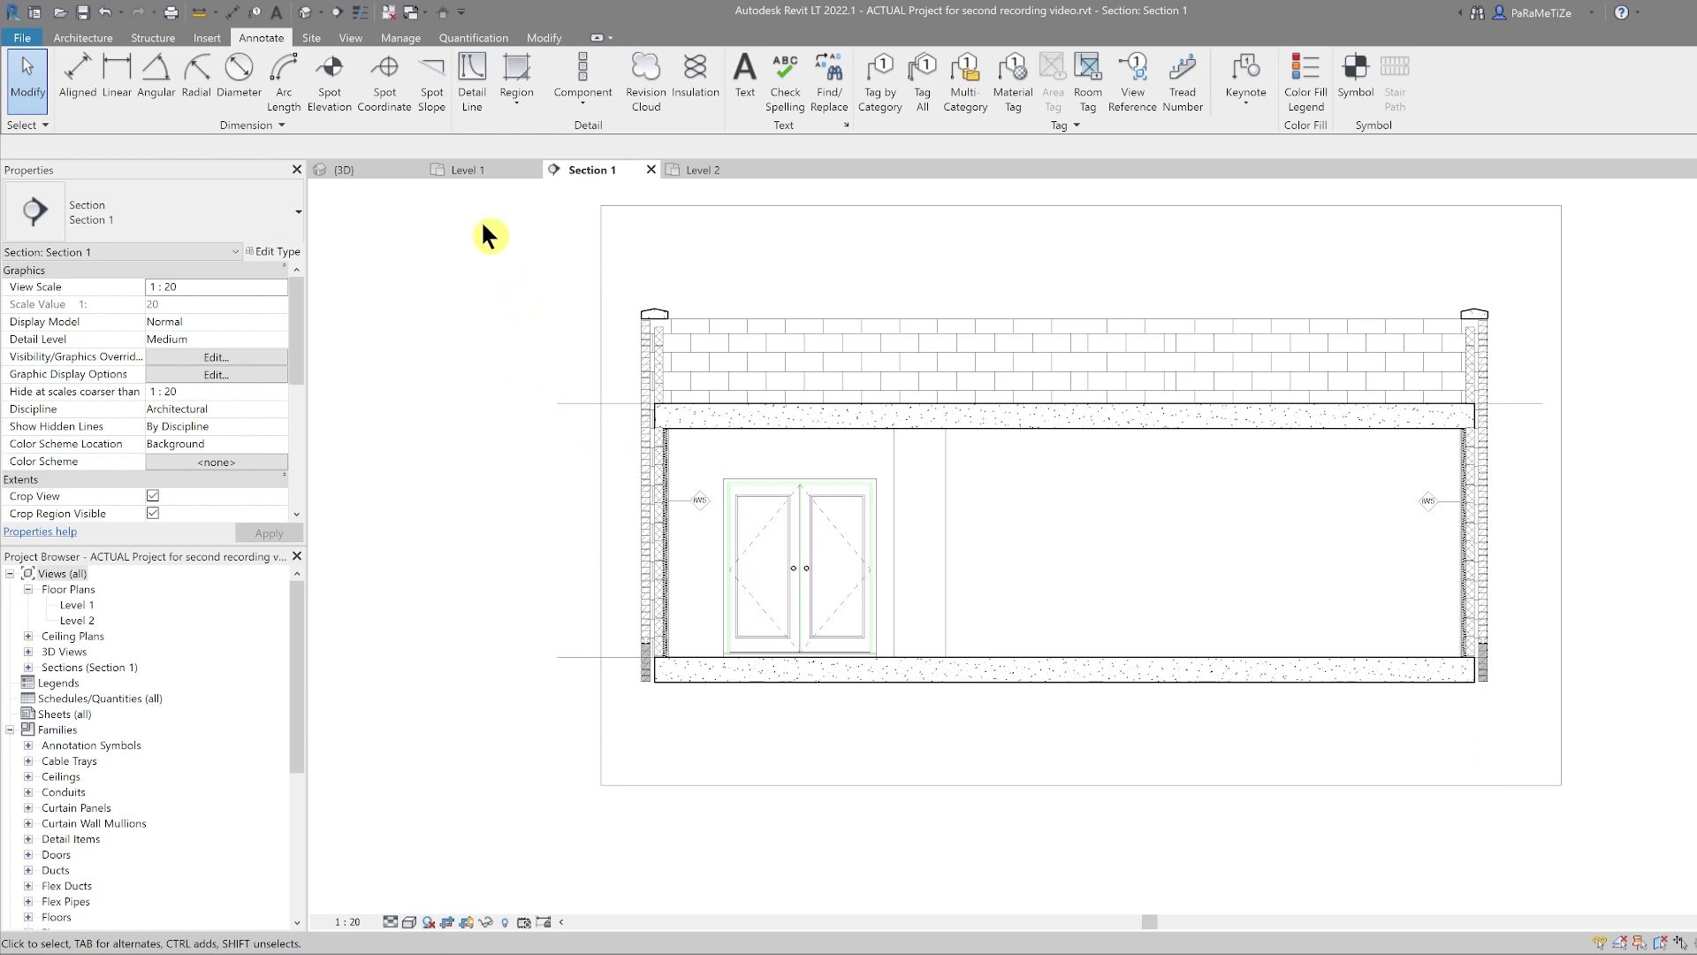
On the Level 1 floor plan, create a rectangular callout around the block pier and boxed pipe beside the double door
left_click(469, 169)
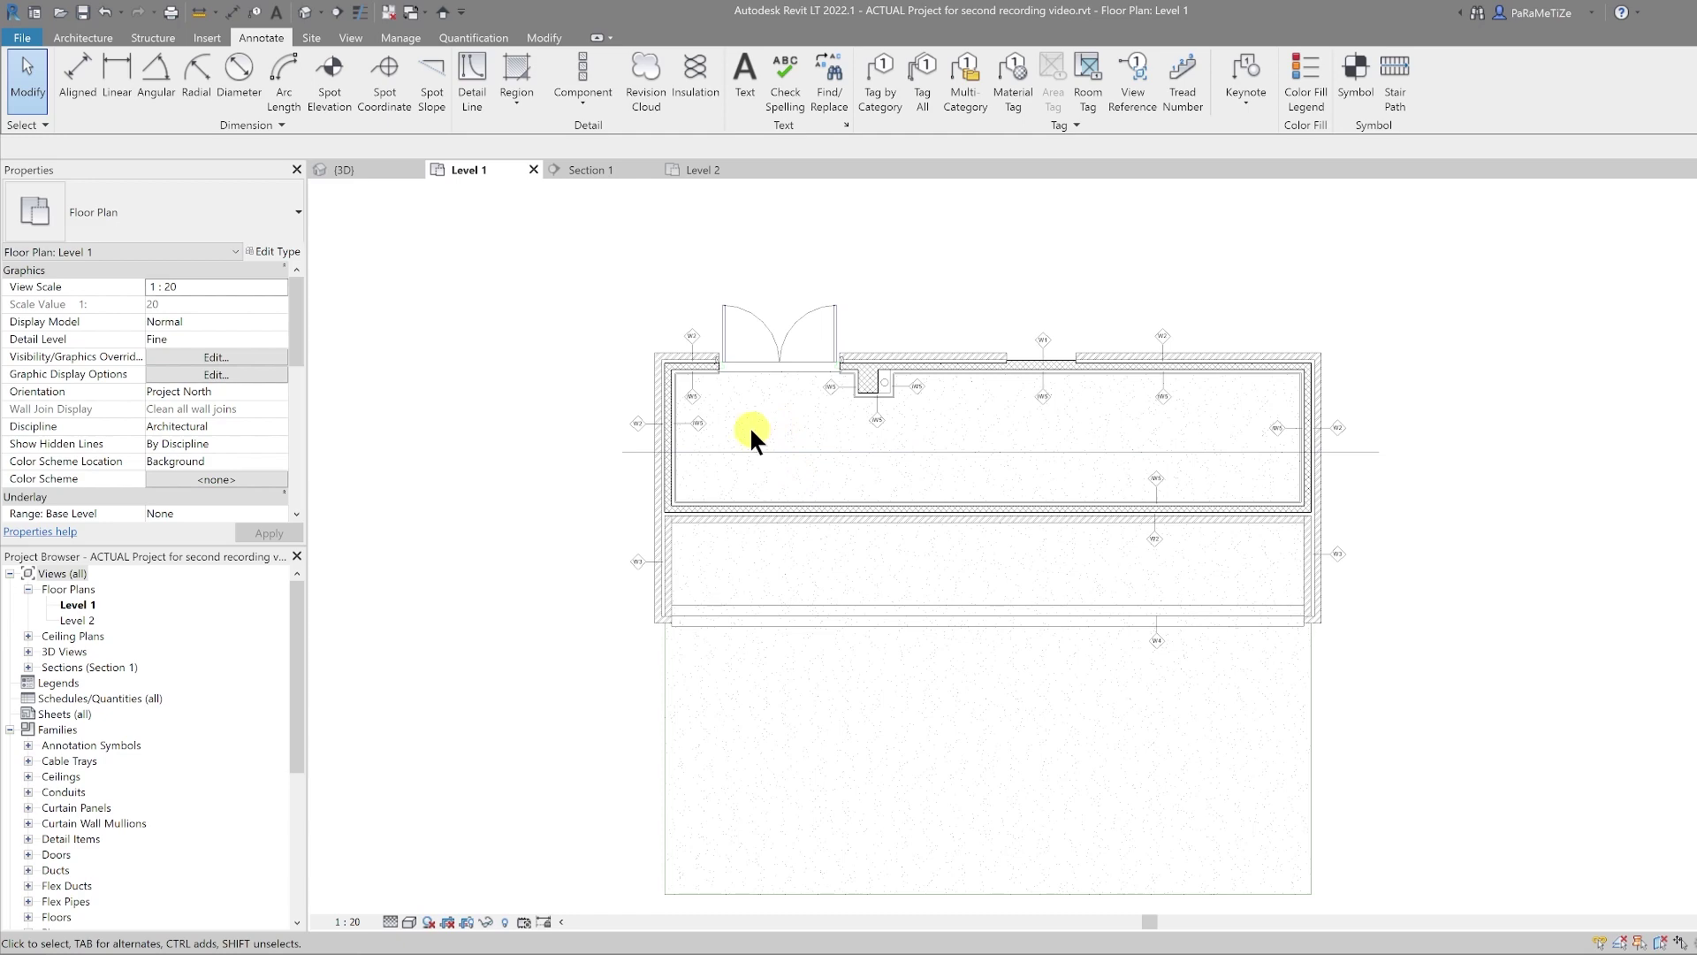
left_click(345, 38)
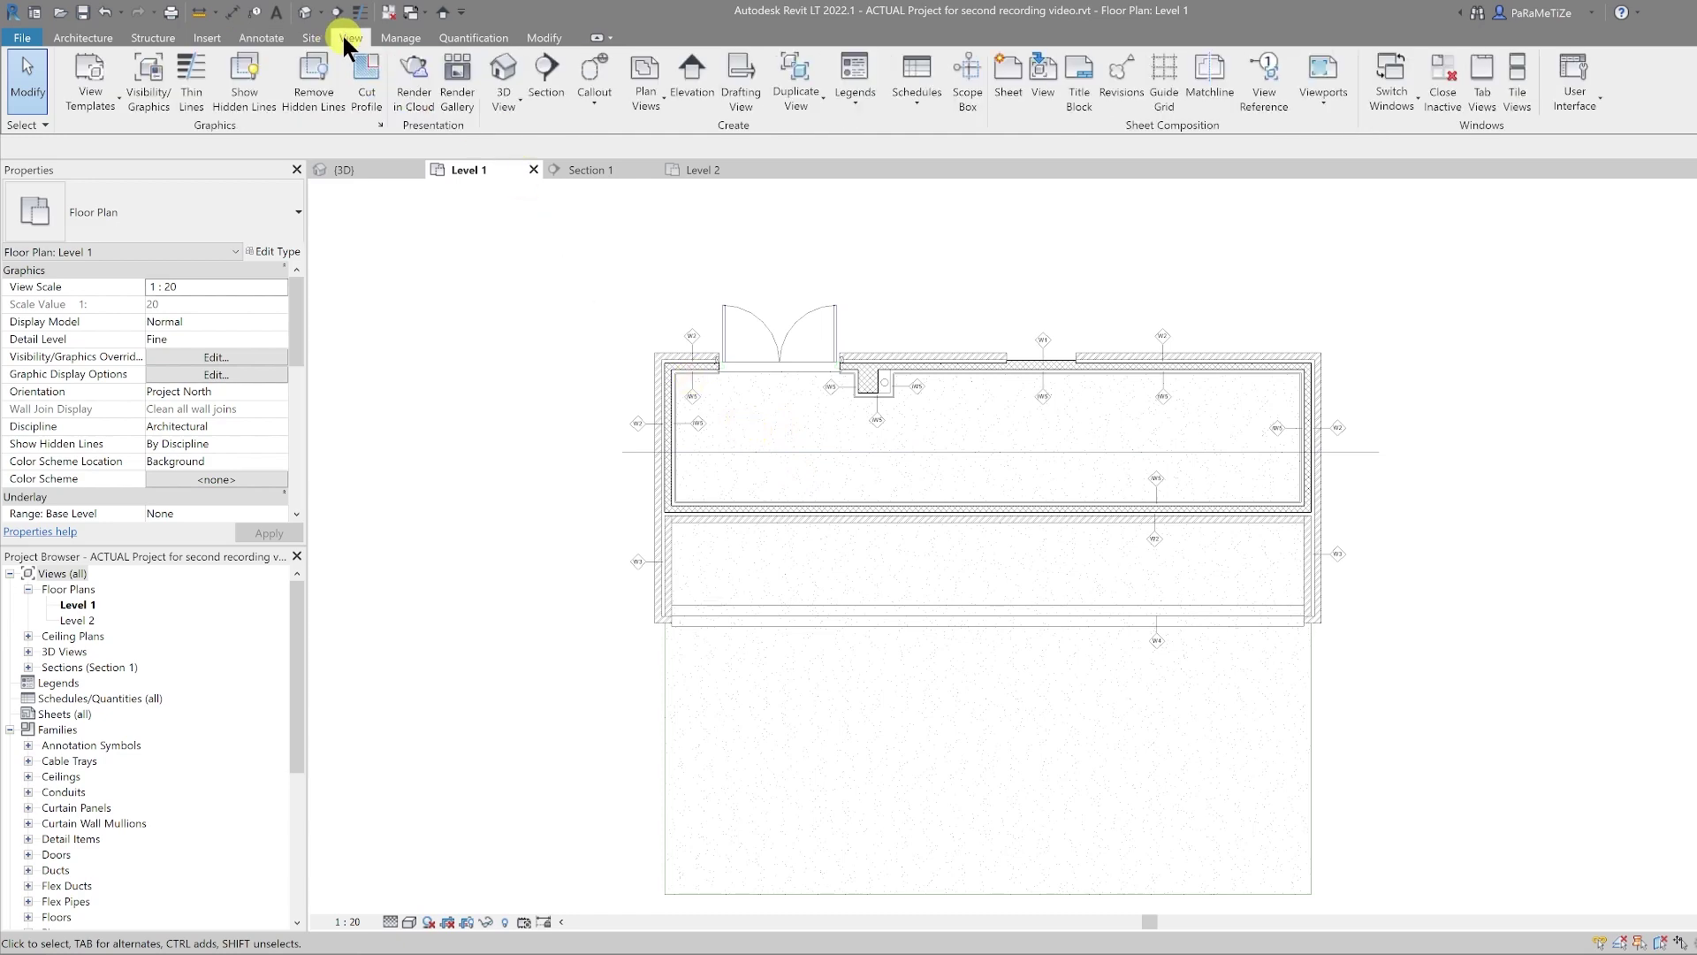
left_click(590, 100)
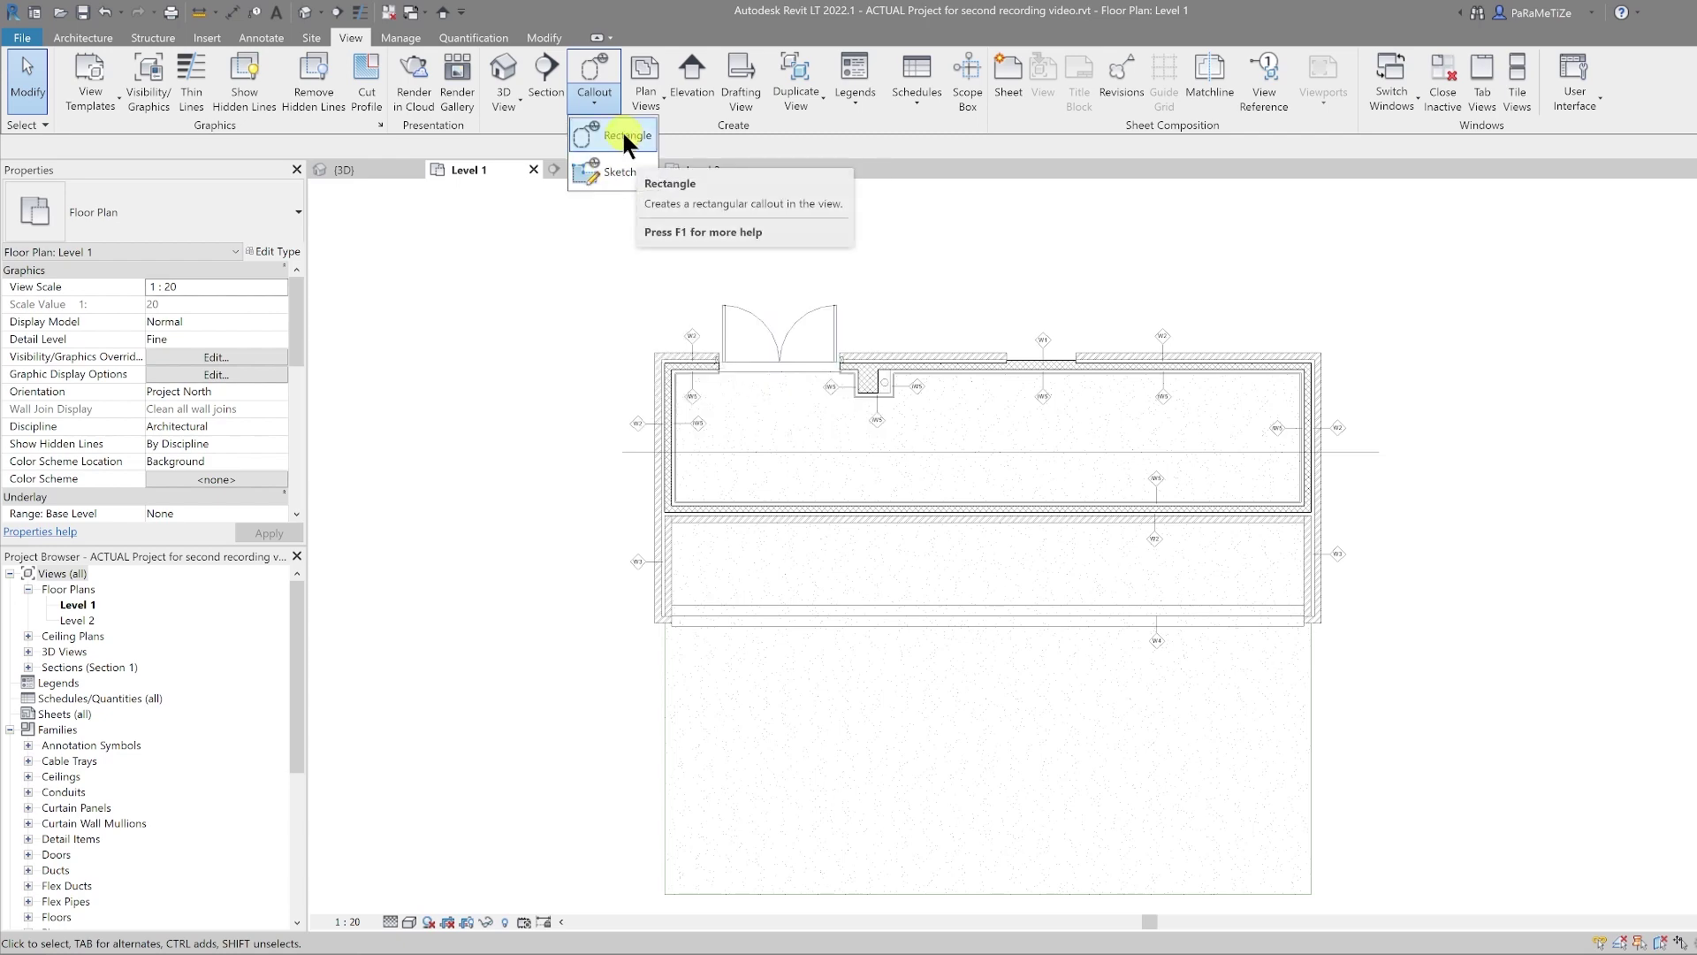
left_click(624, 135)
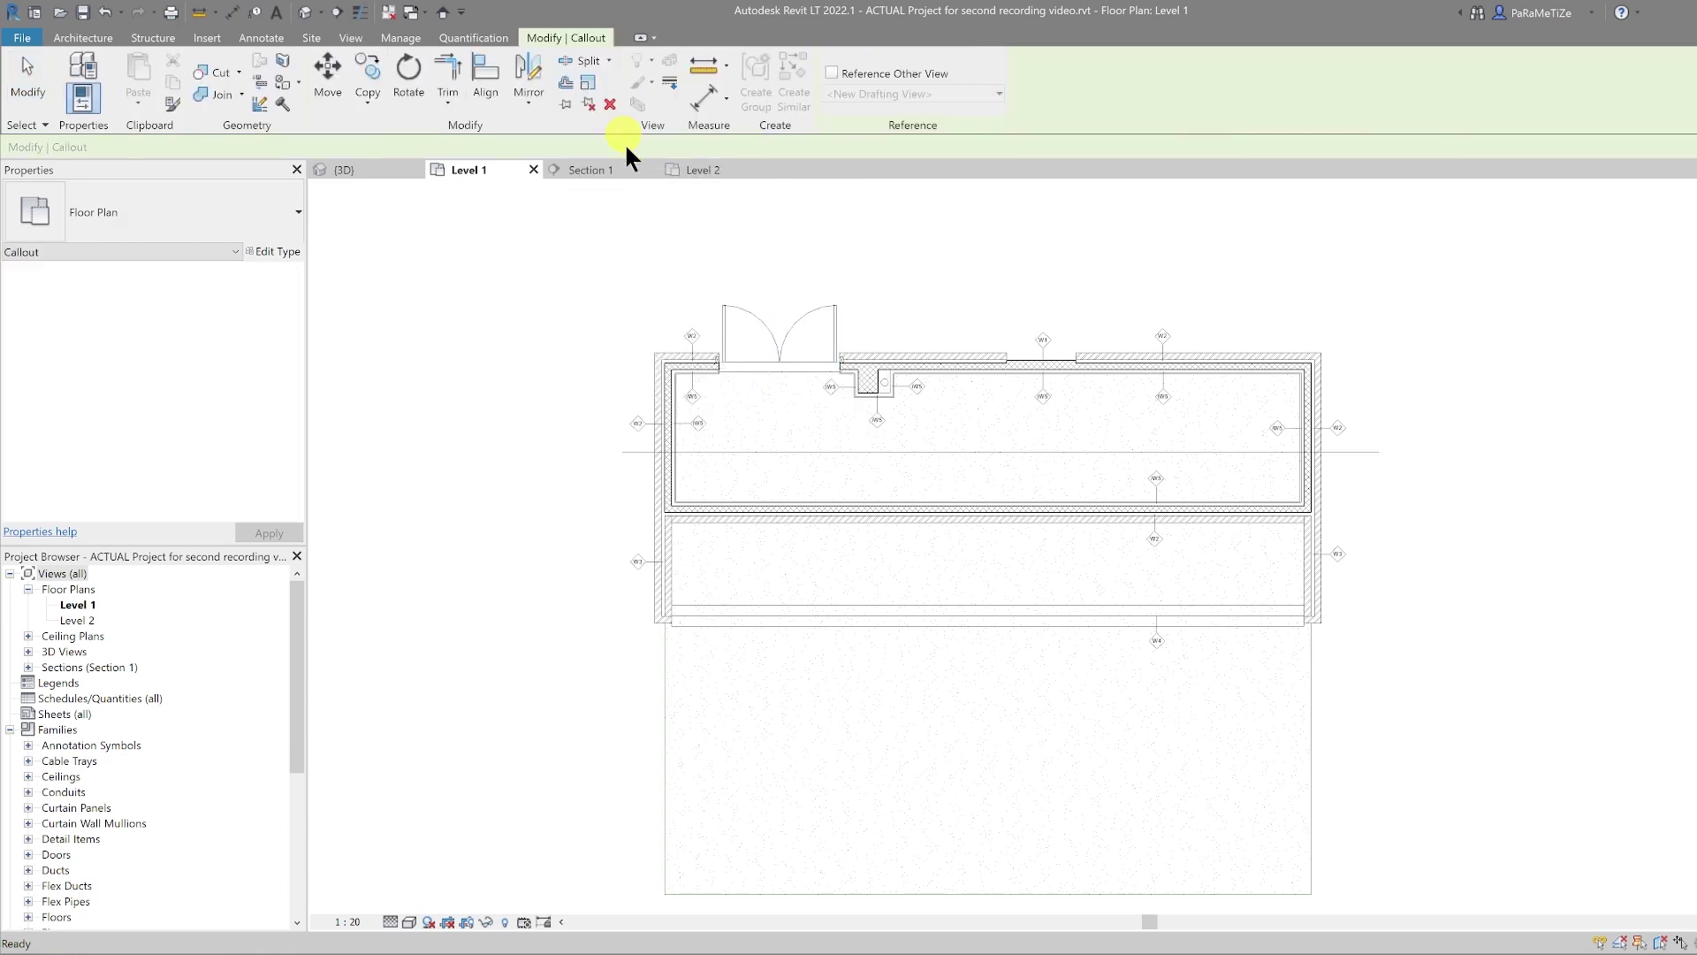
scroll(831, 382, "up", 5)
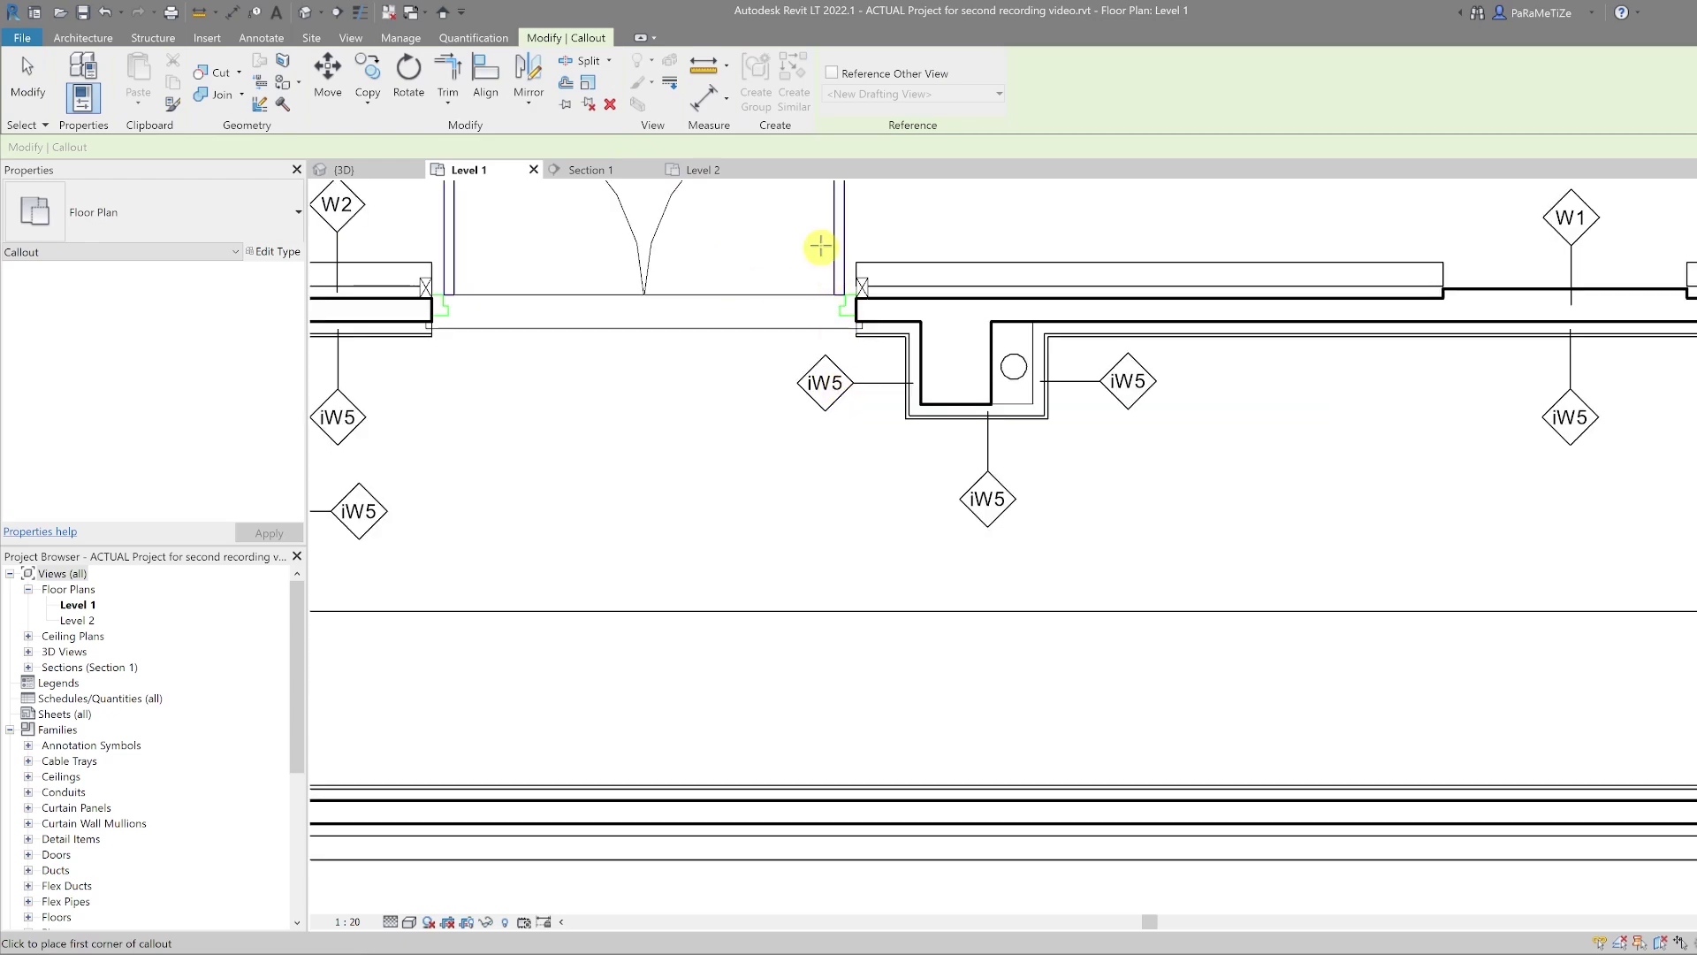
left_click(789, 223)
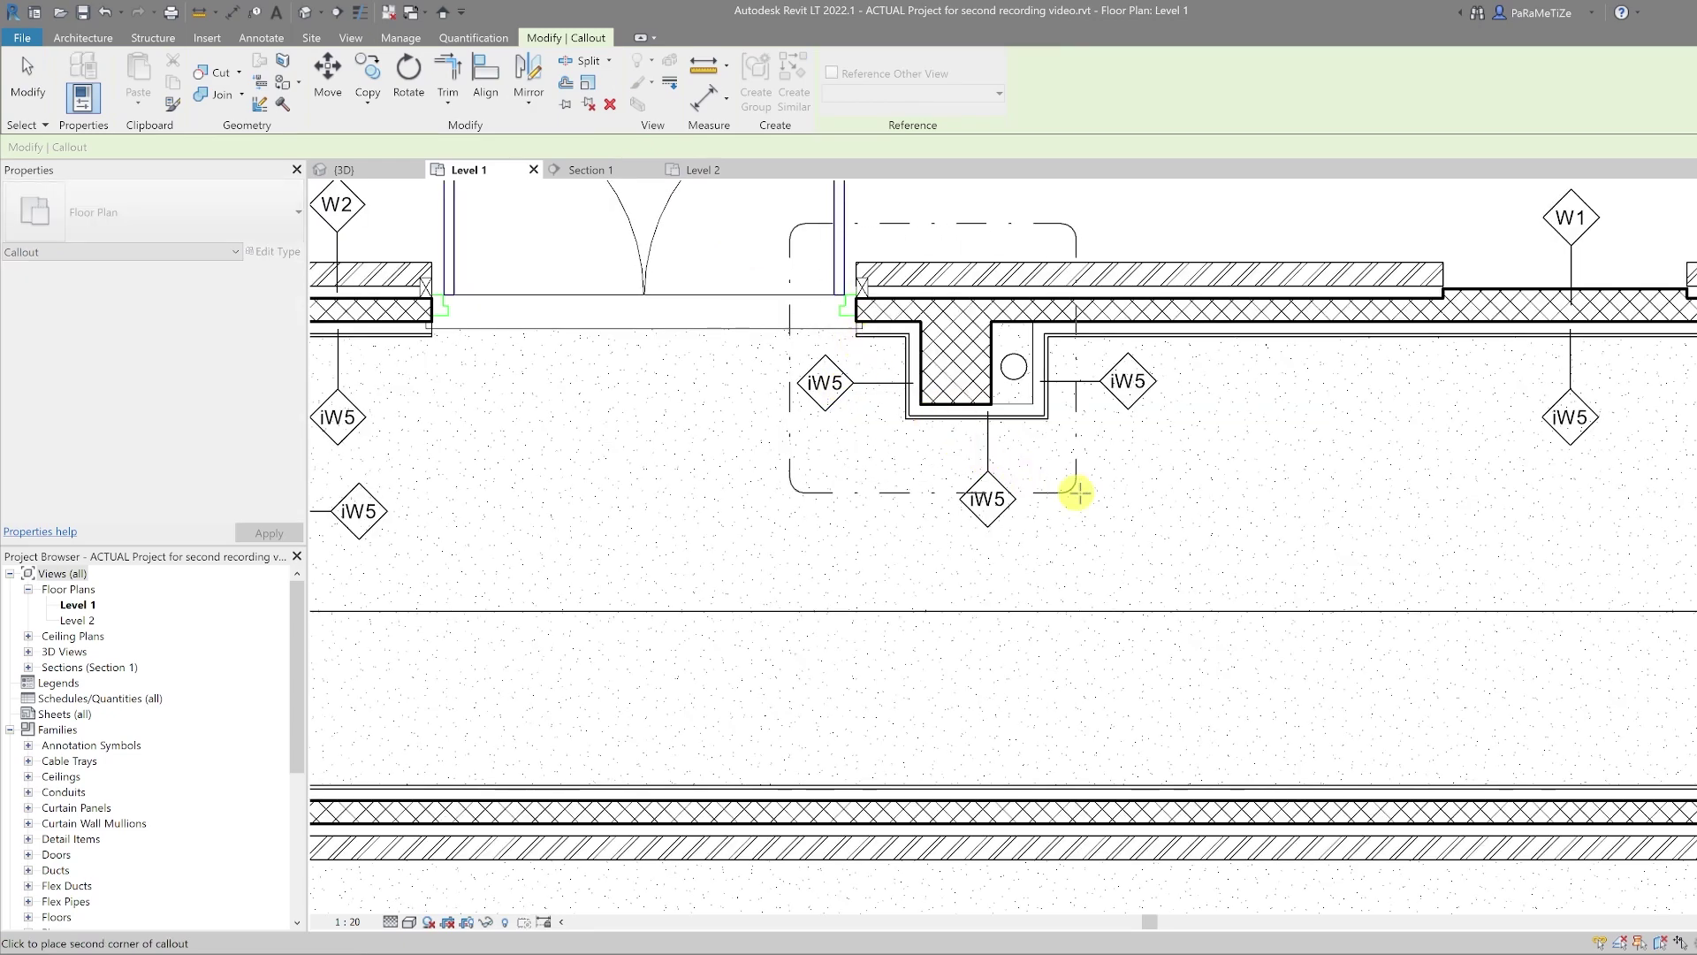
left_click(1144, 485)
Open the new callout's view from the Level 1 plan
scroll(1105, 491, "down", 4)
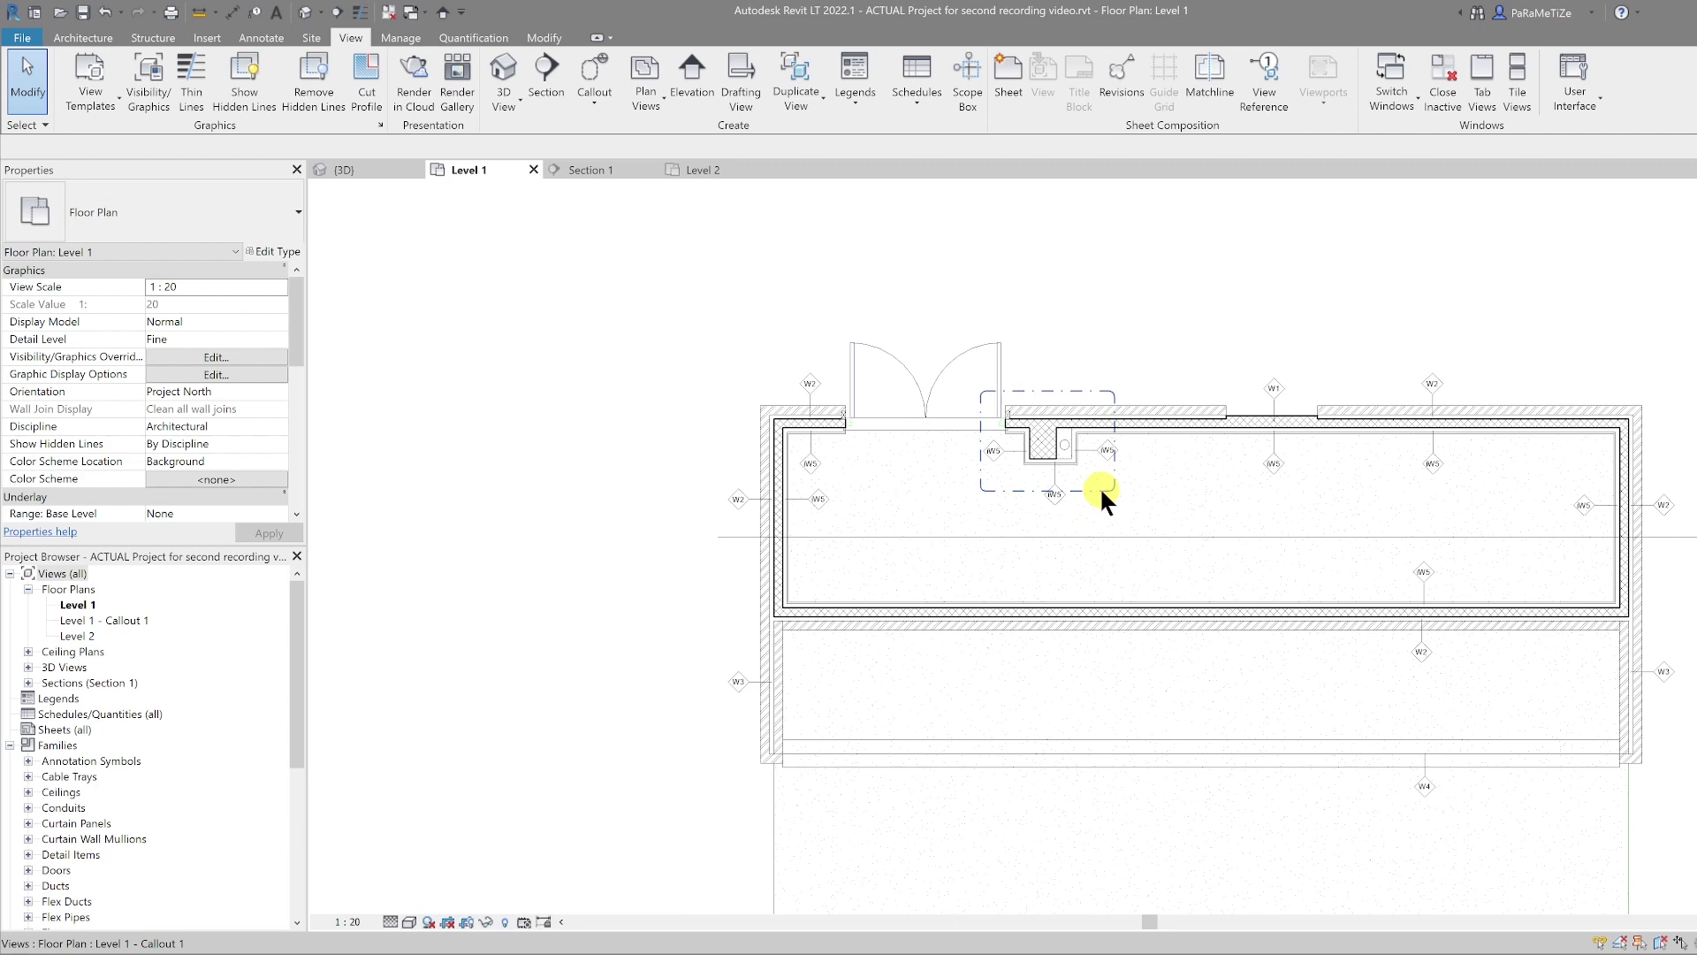
left_click(1102, 491)
right_click(1102, 493)
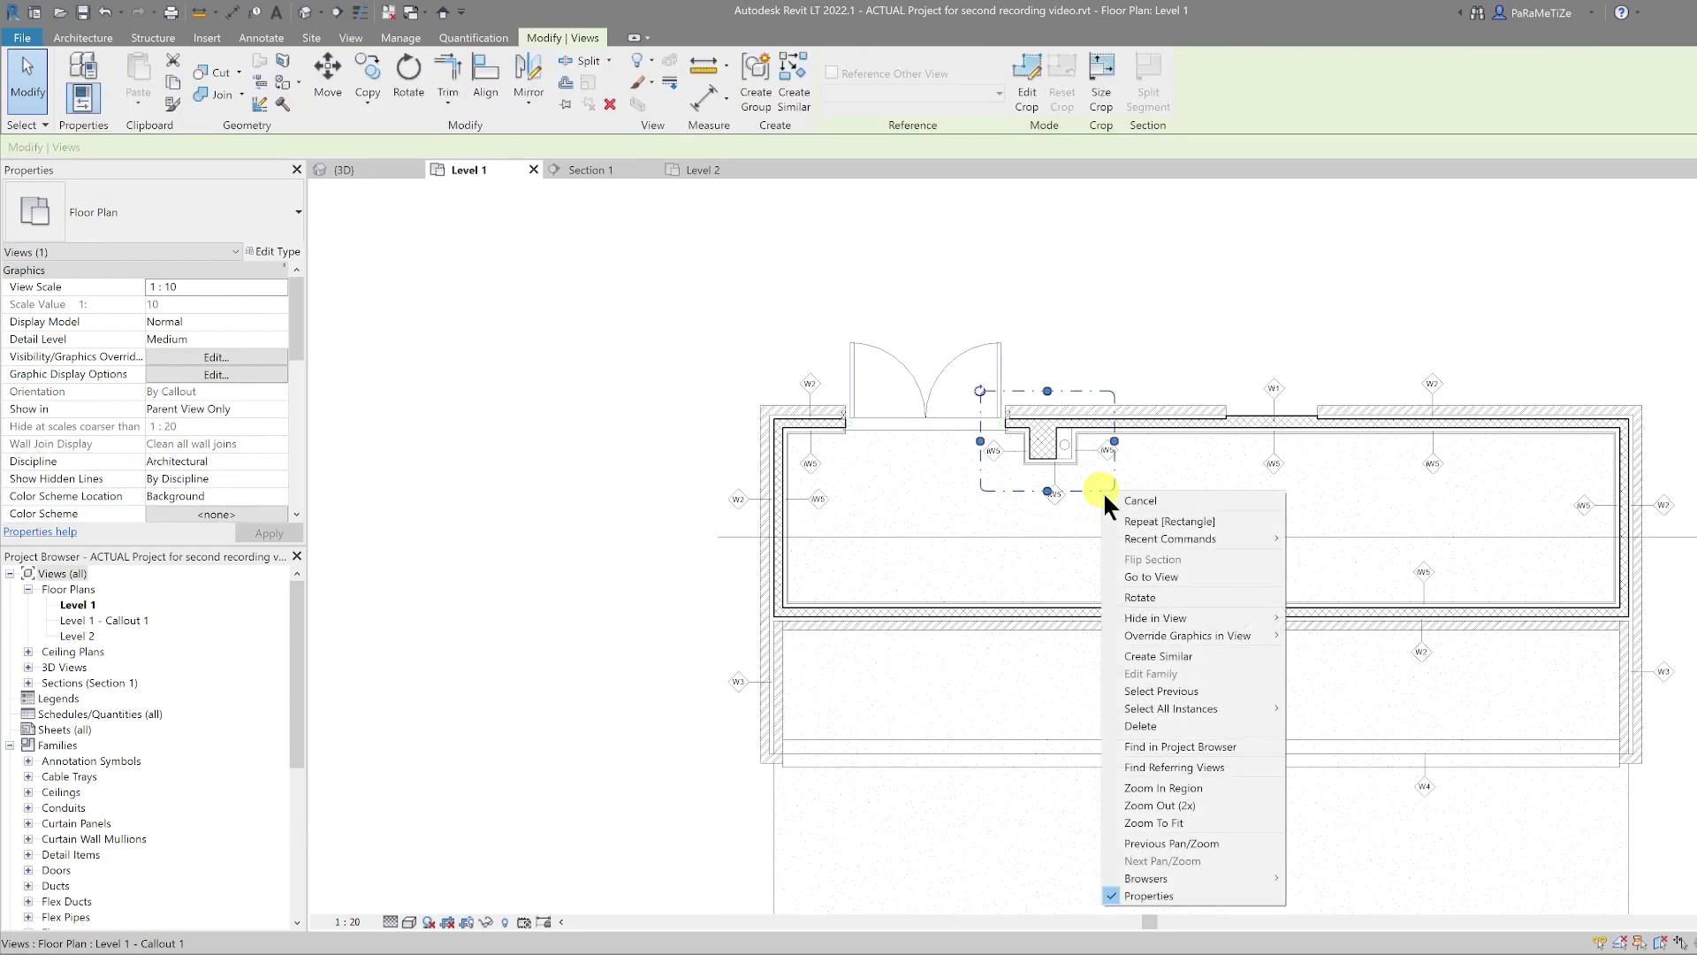
left_click(1201, 575)
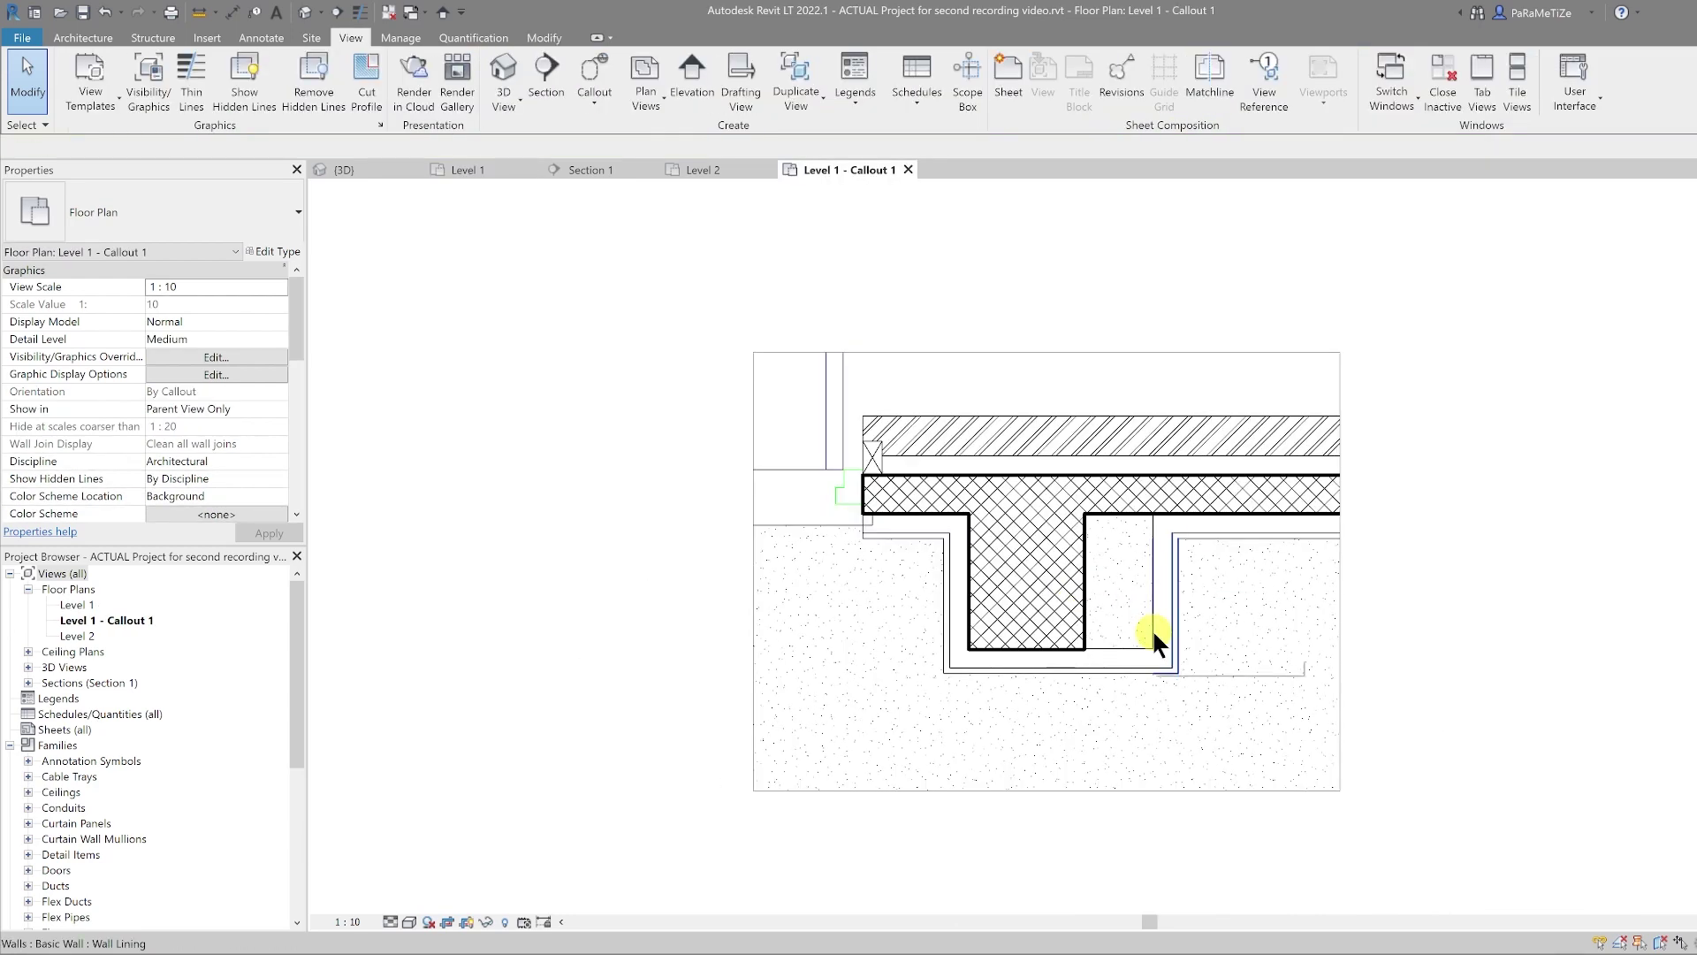
Load the family Detail_Items_Break_Line.rfa from the Annotations folder under Detail Items
left_click(262, 38)
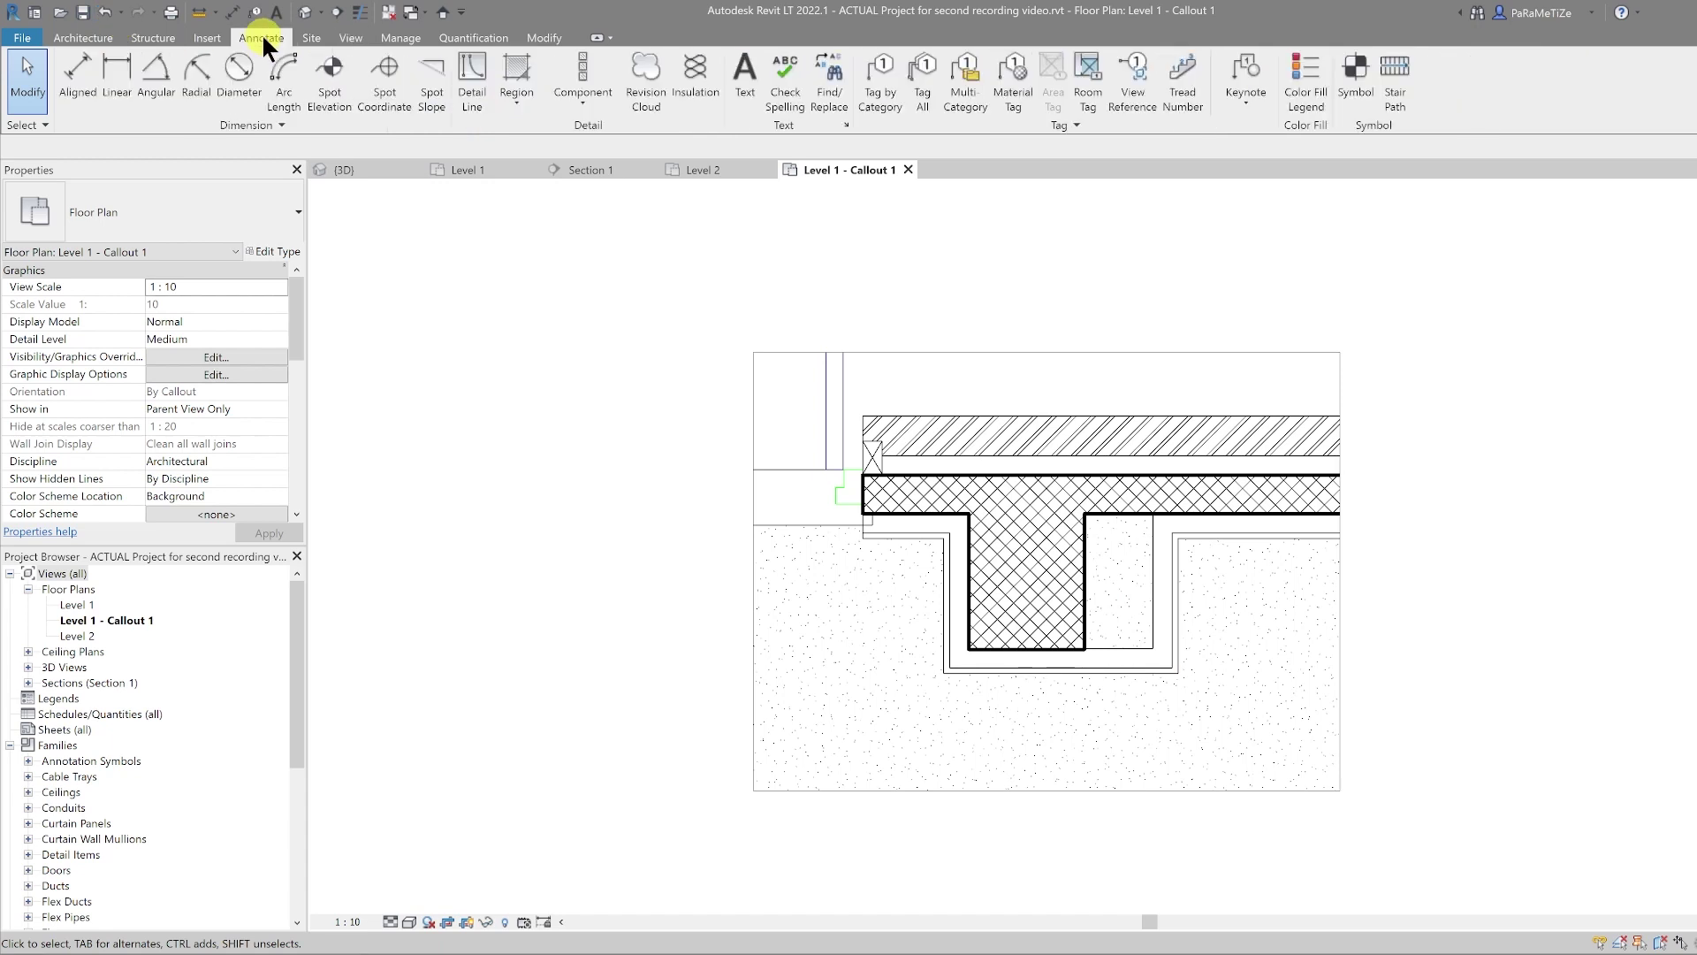
left_click(583, 100)
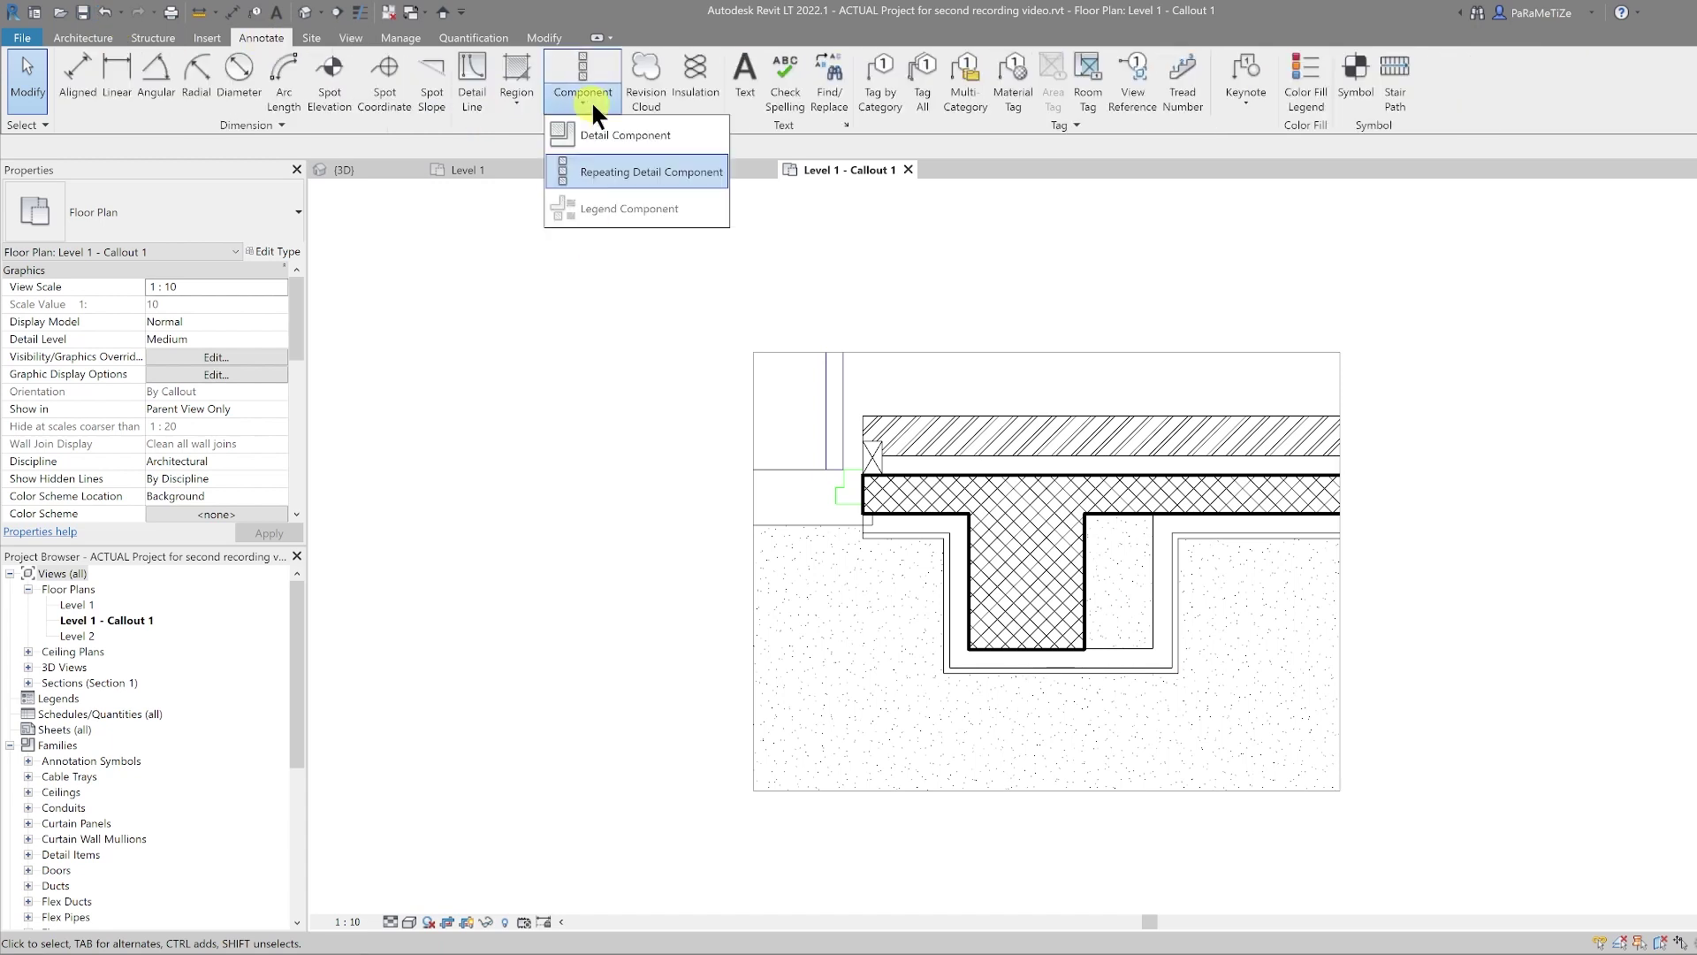
left_click(204, 37)
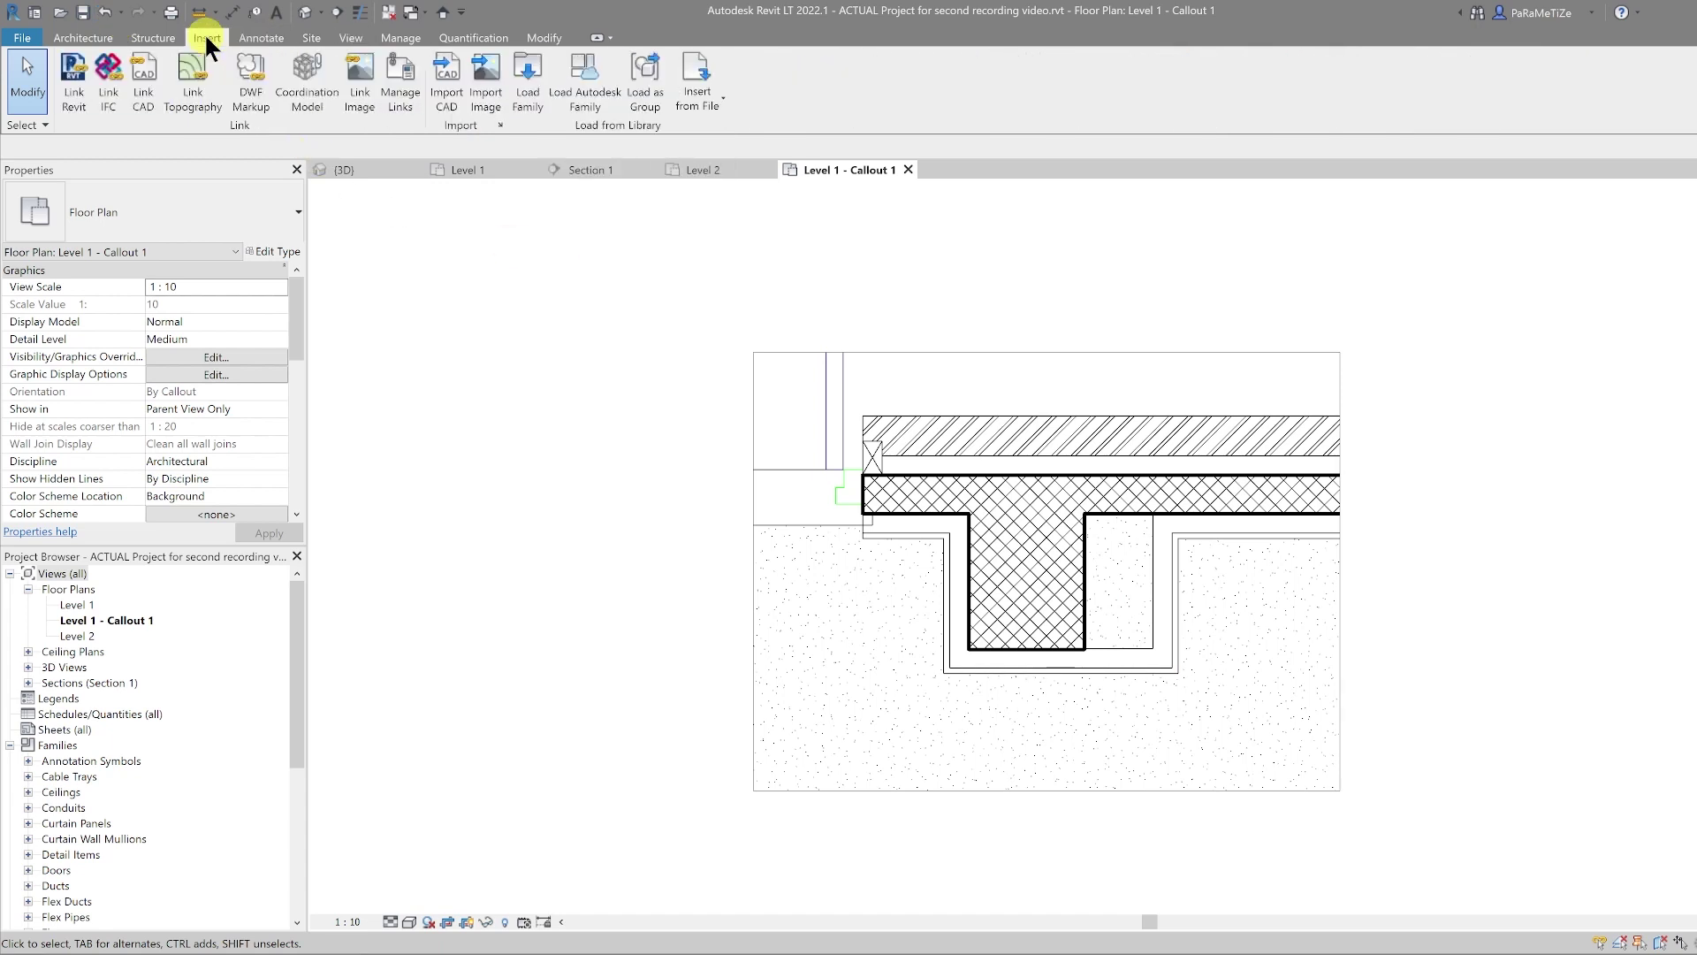
left_click(527, 90)
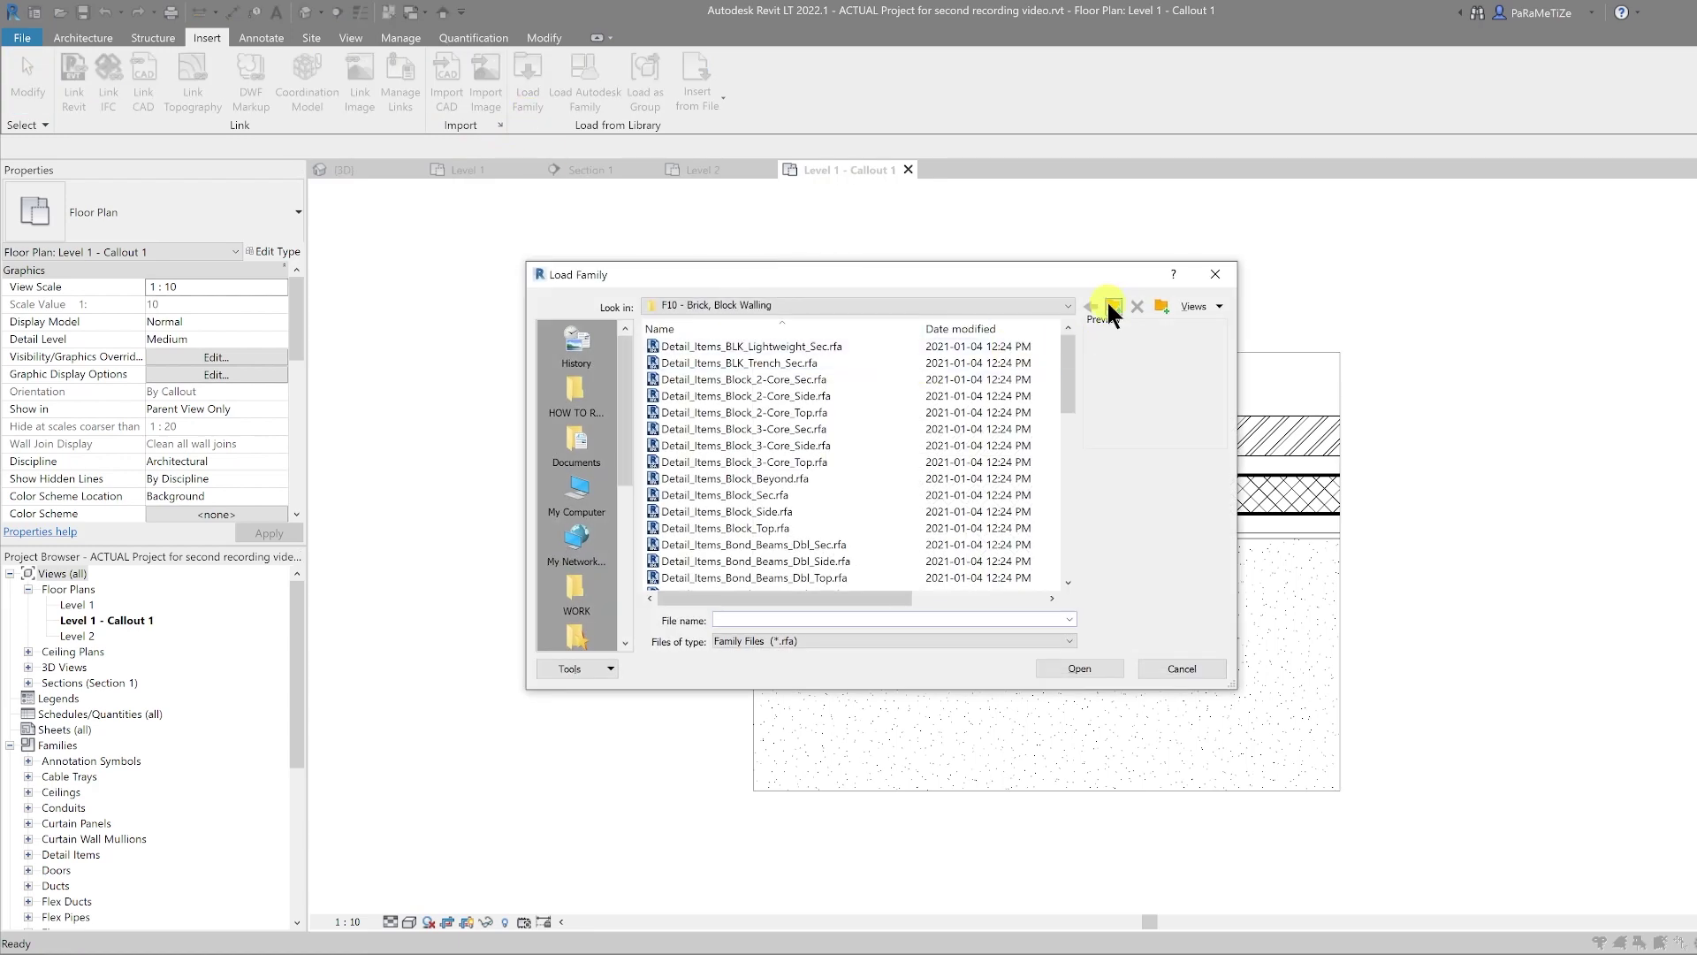
left_click(1113, 307)
left_click(1112, 307)
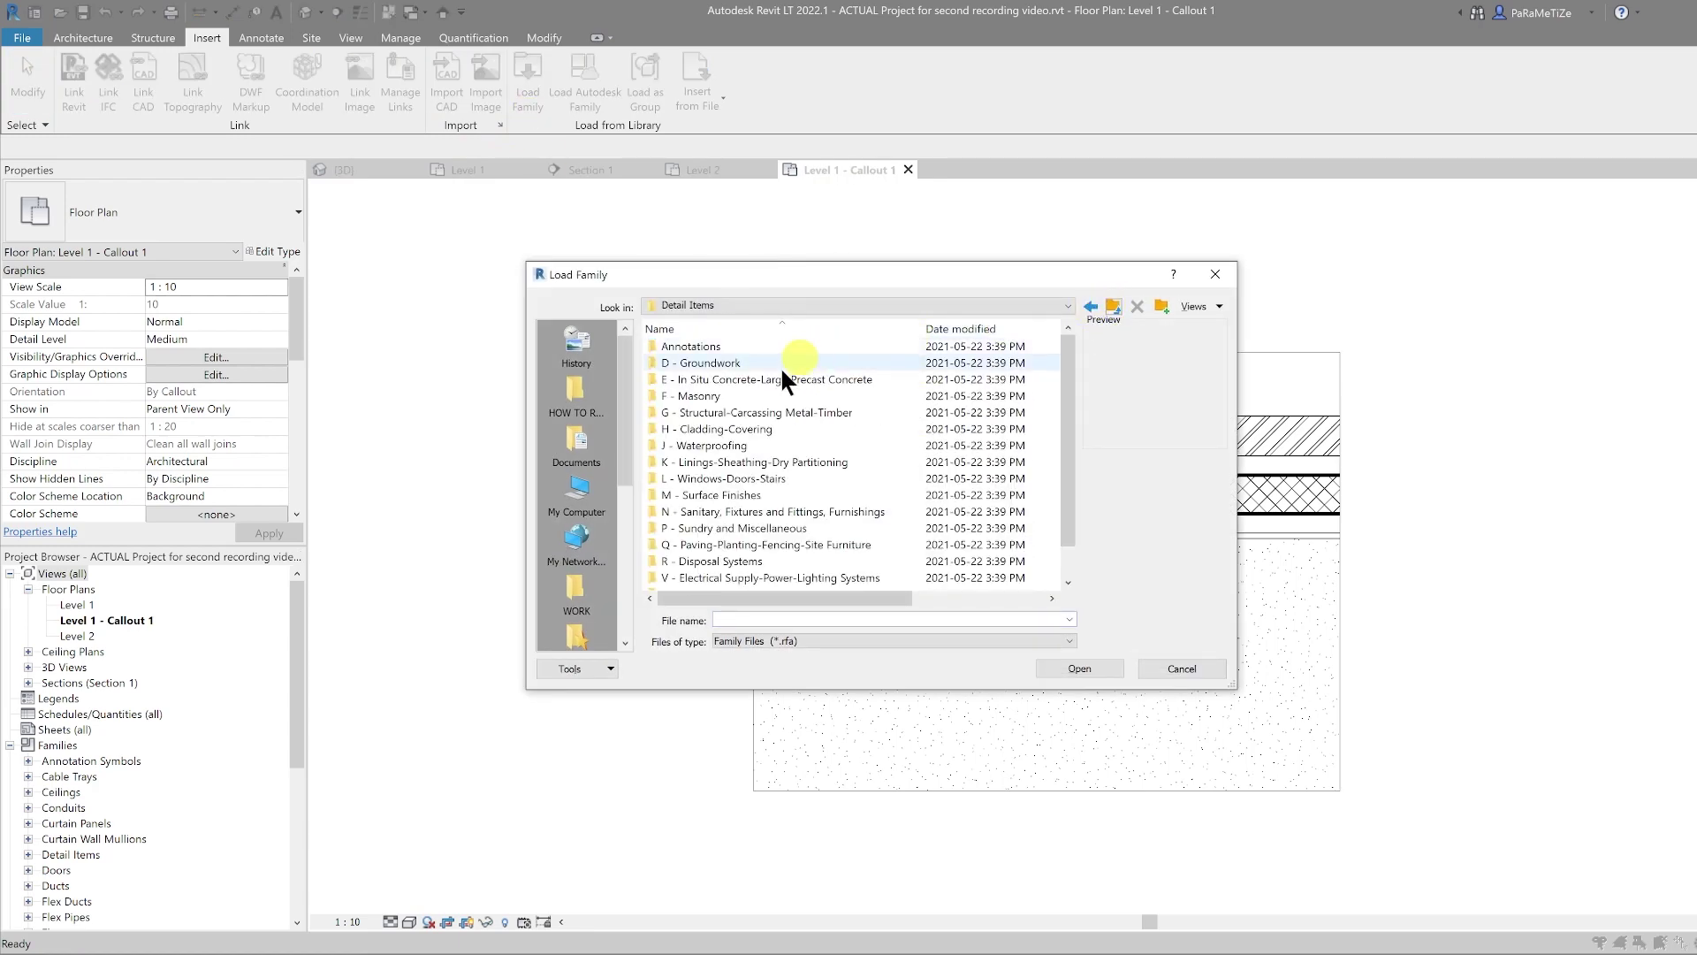
double_click(822, 348)
left_click(834, 382)
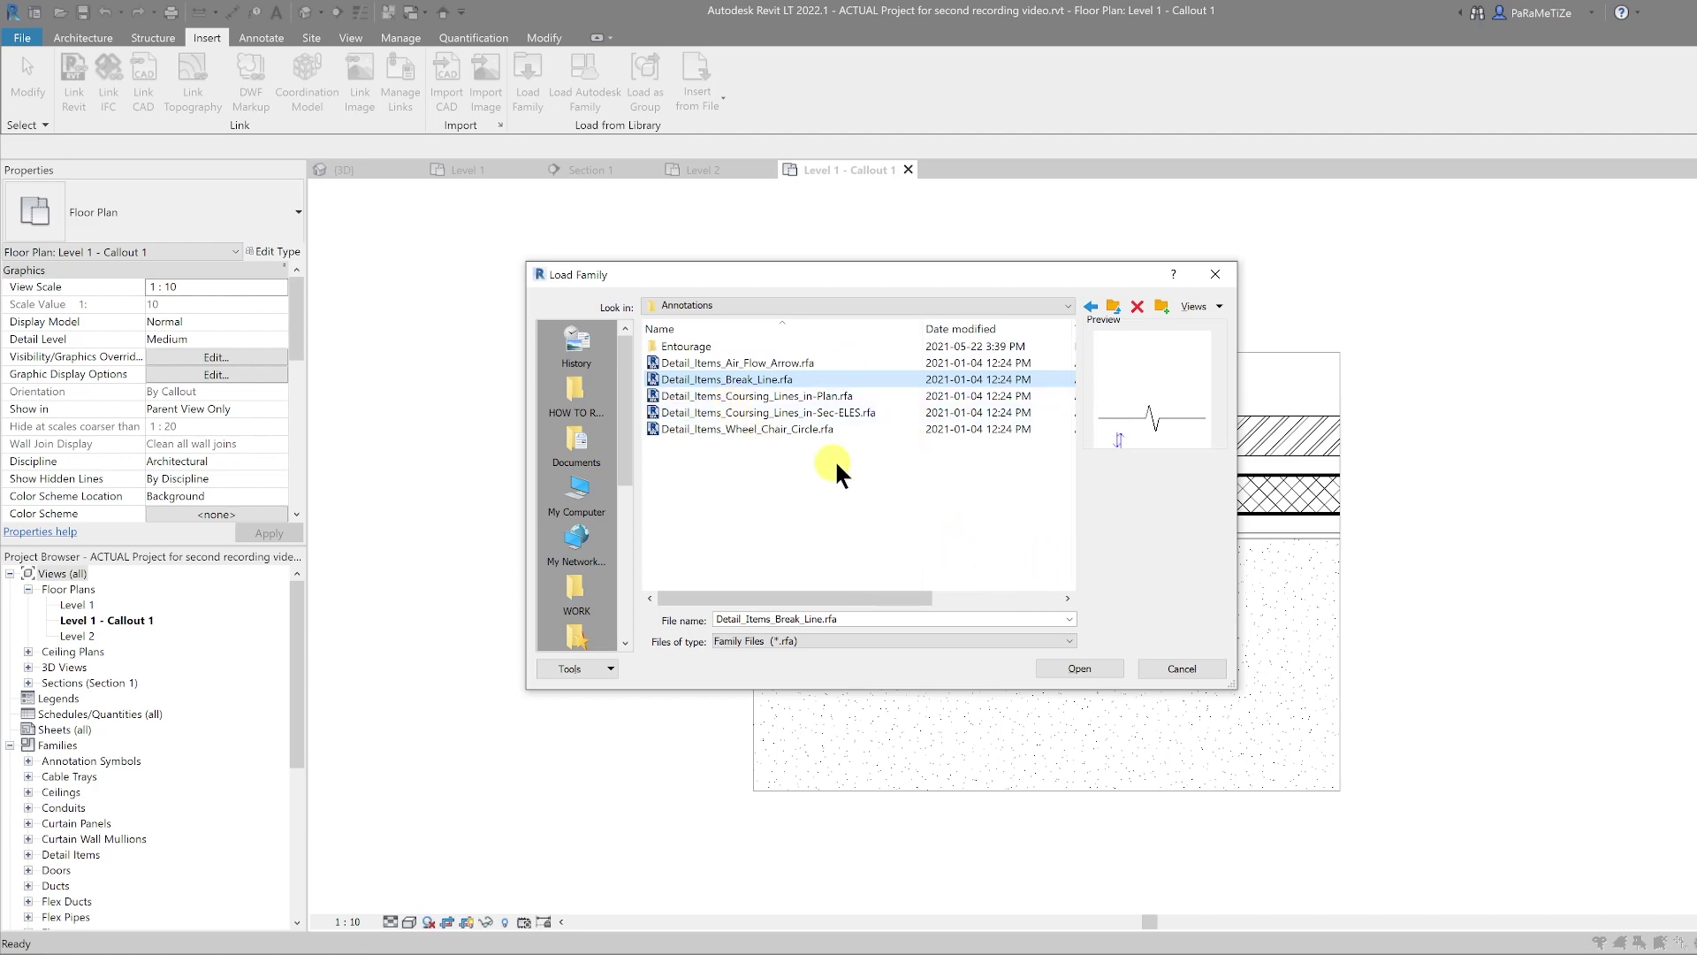
left_click(1079, 667)
Place Standard break lines across the door and the wall near the callout's side edges, flipping the wall's one so it masks outward
left_click(261, 37)
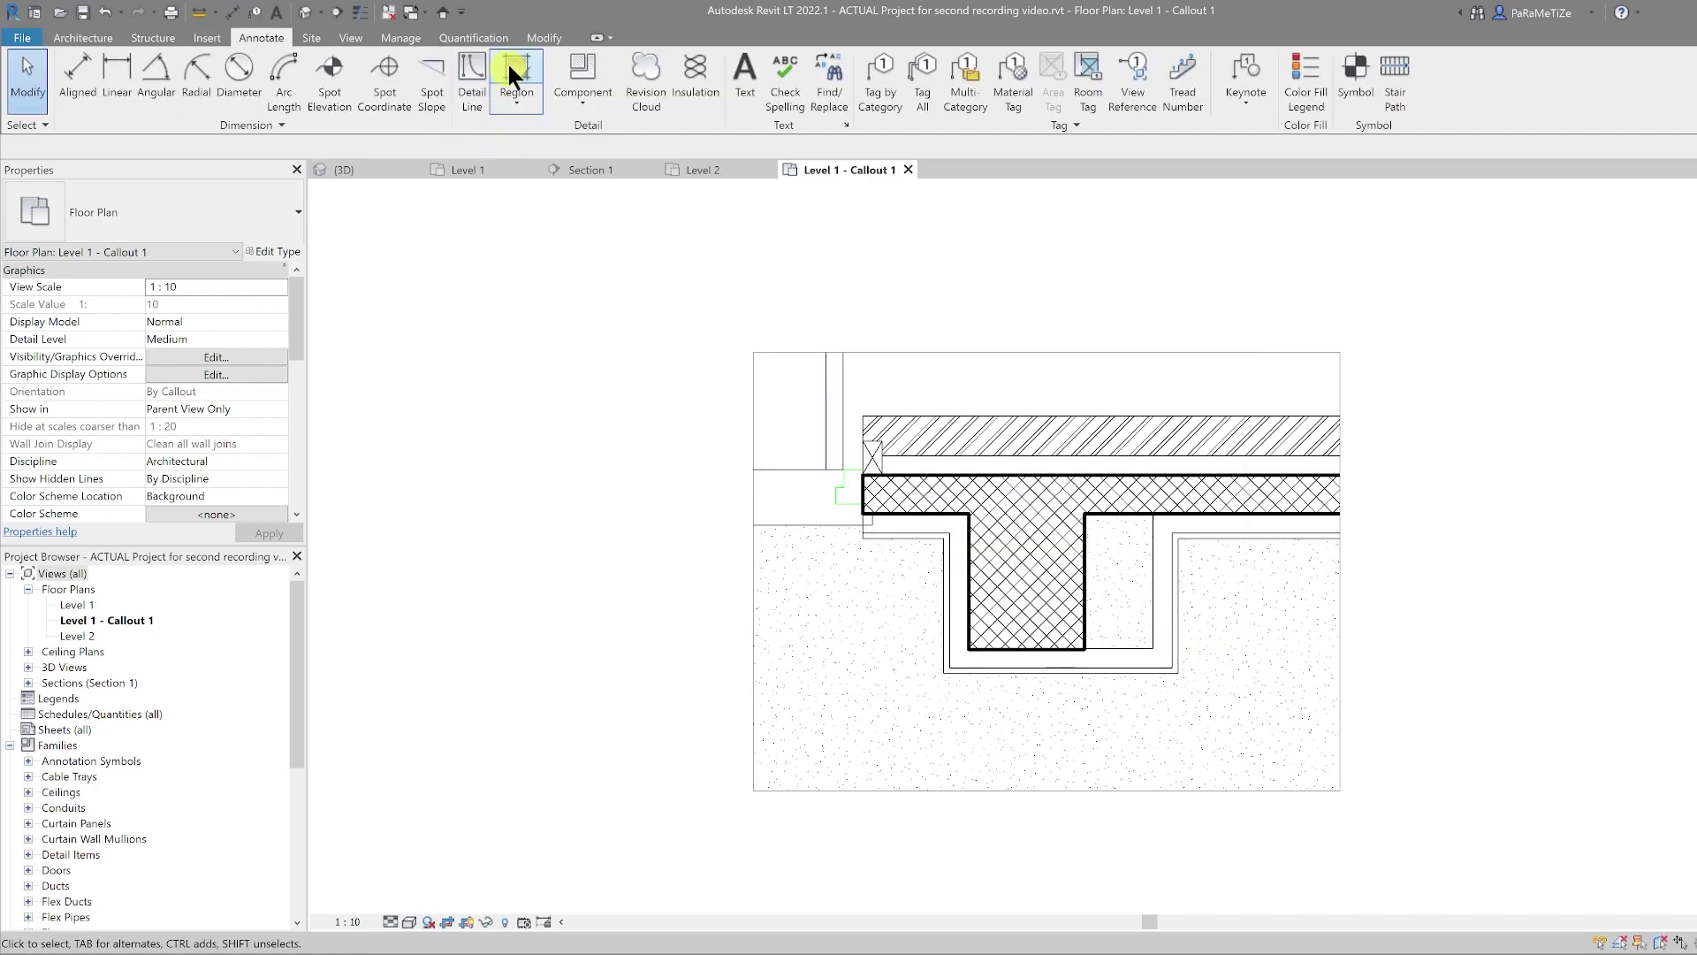
left_click(586, 71)
left_click(231, 217)
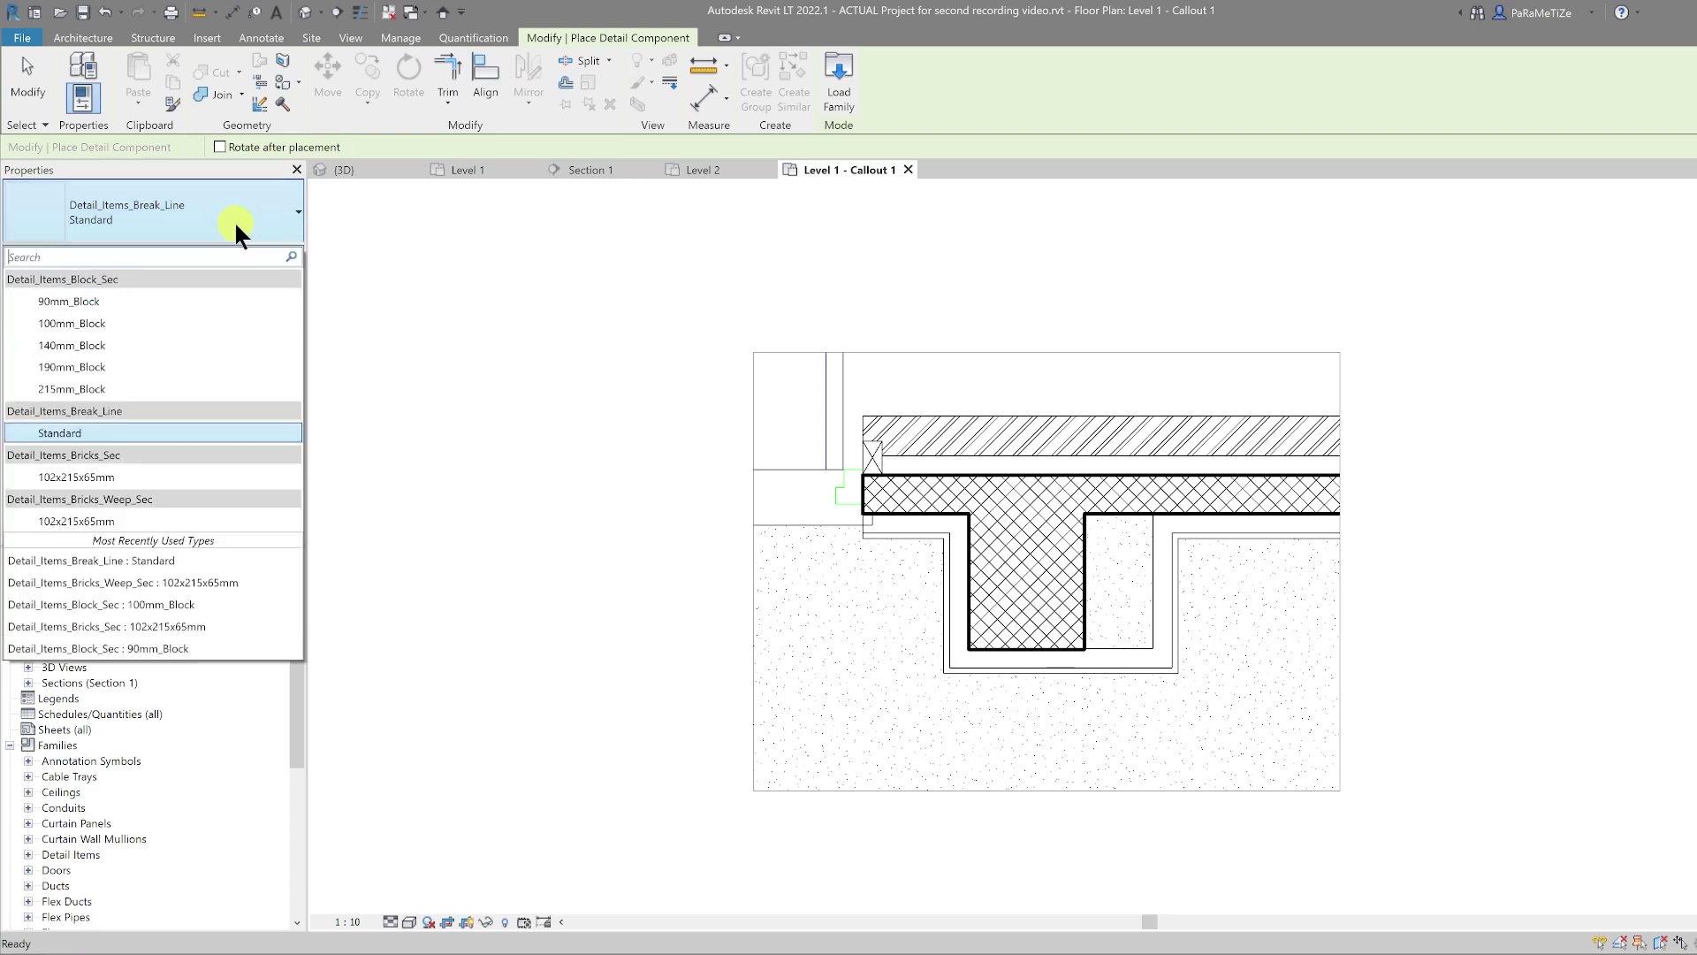
left_click(101, 432)
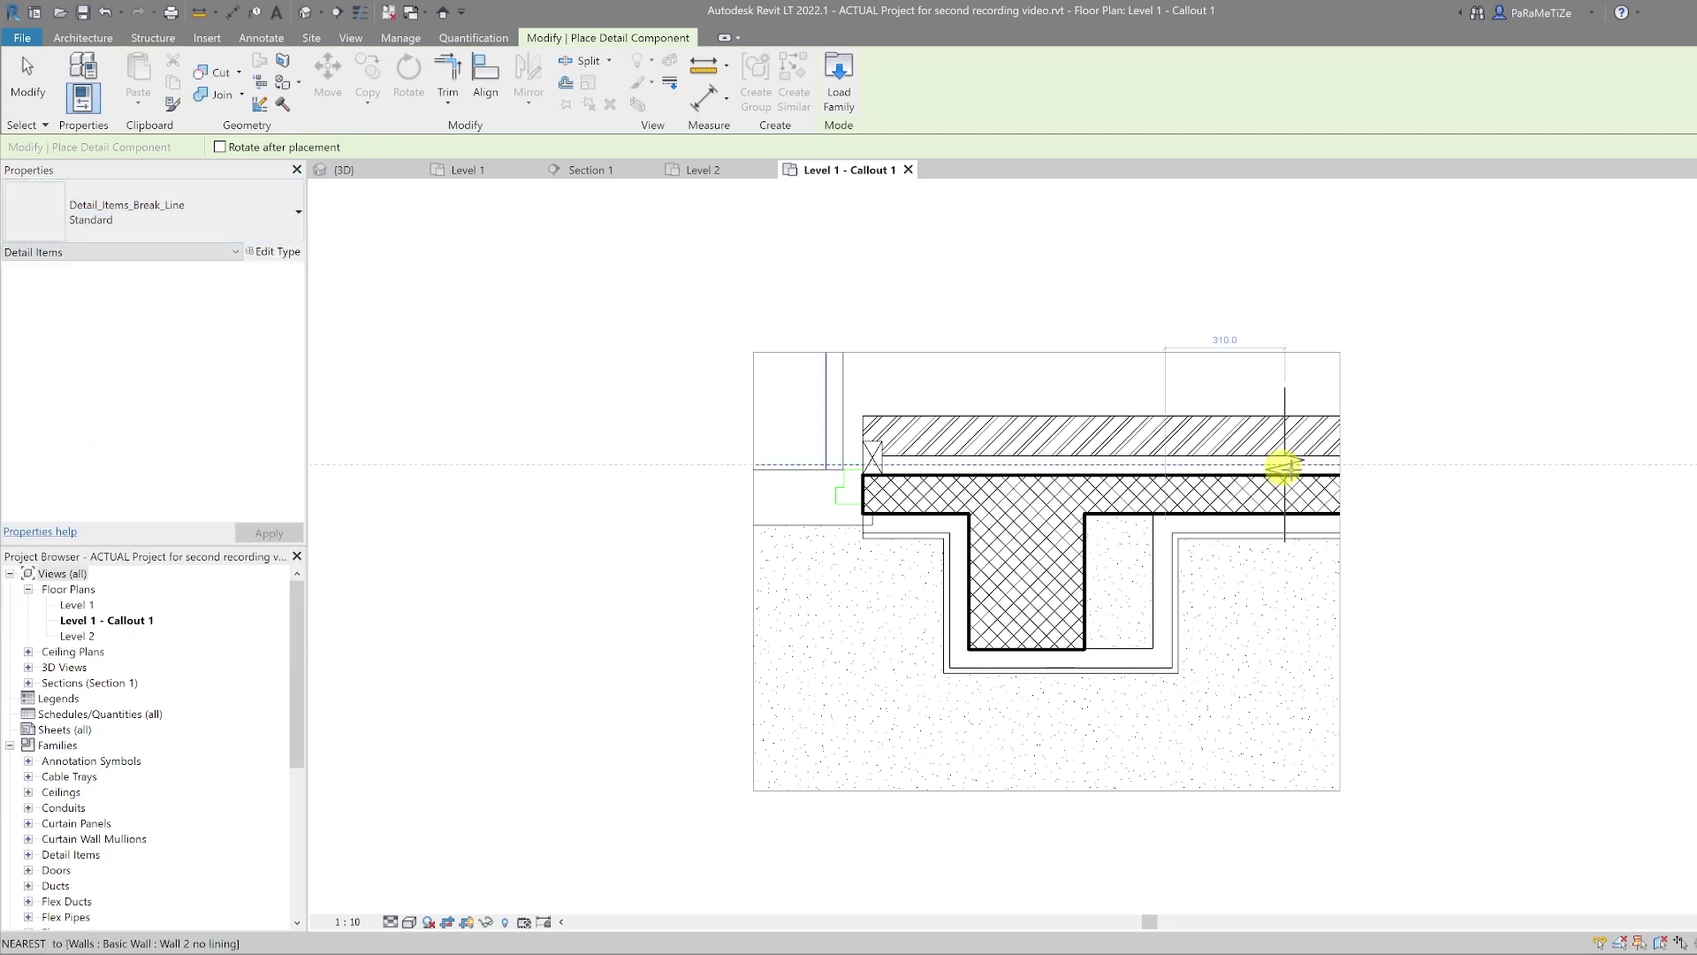
left_click(1308, 466)
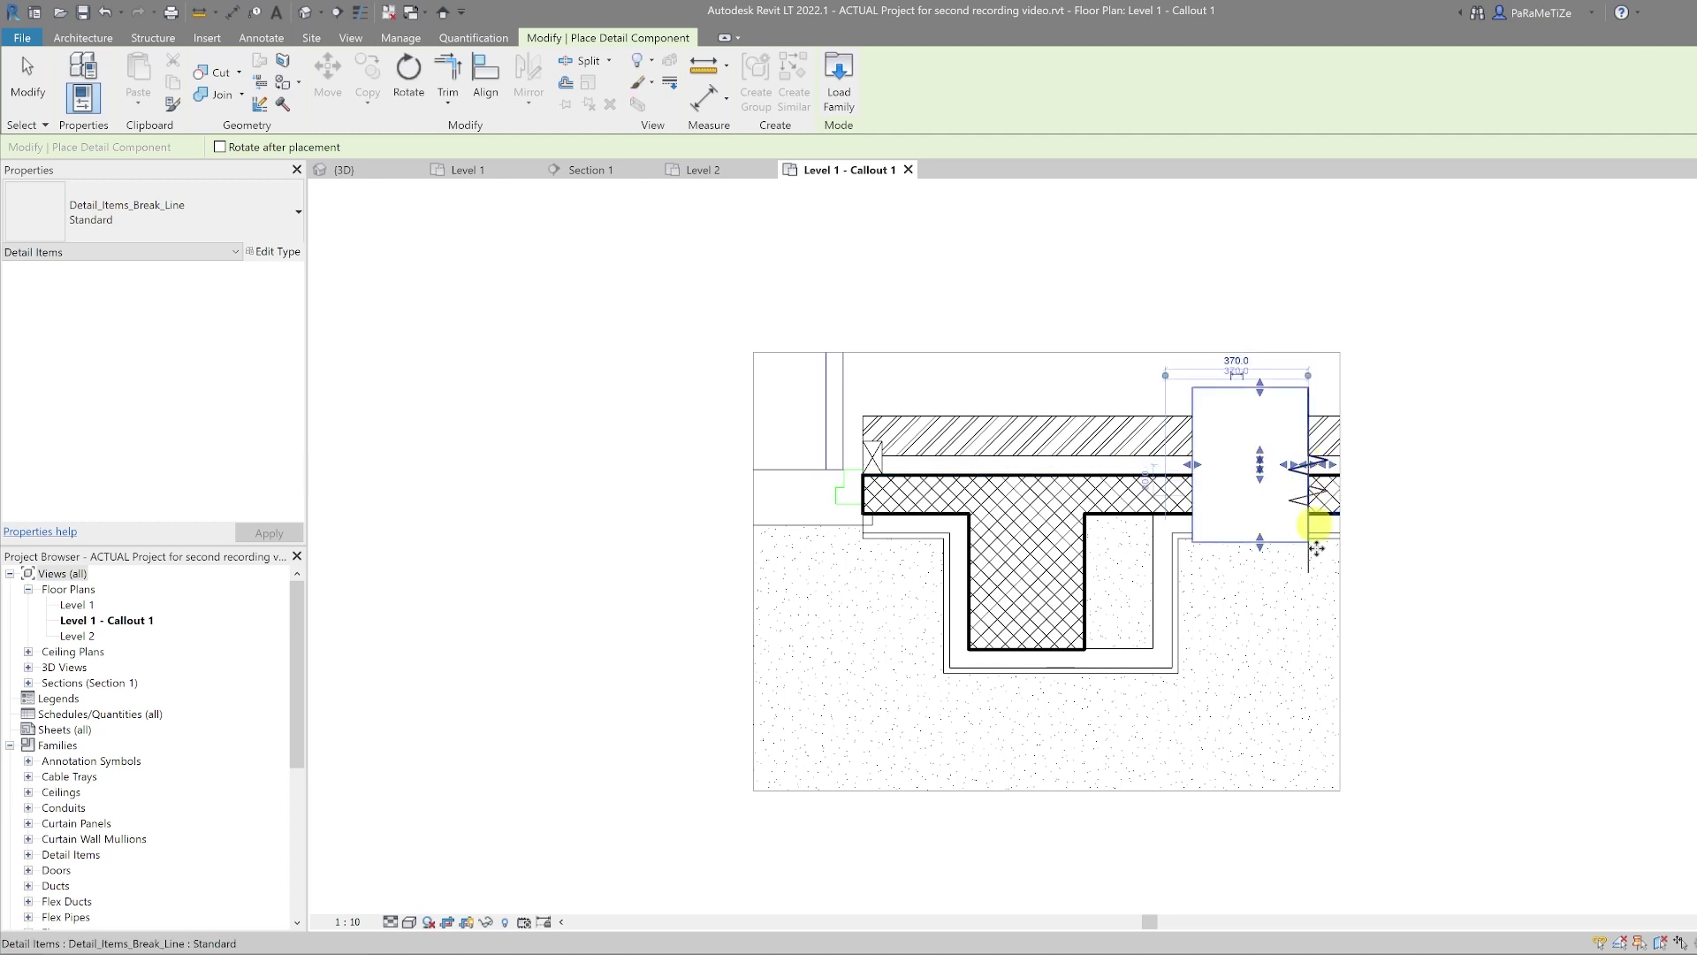
left_click(763, 480)
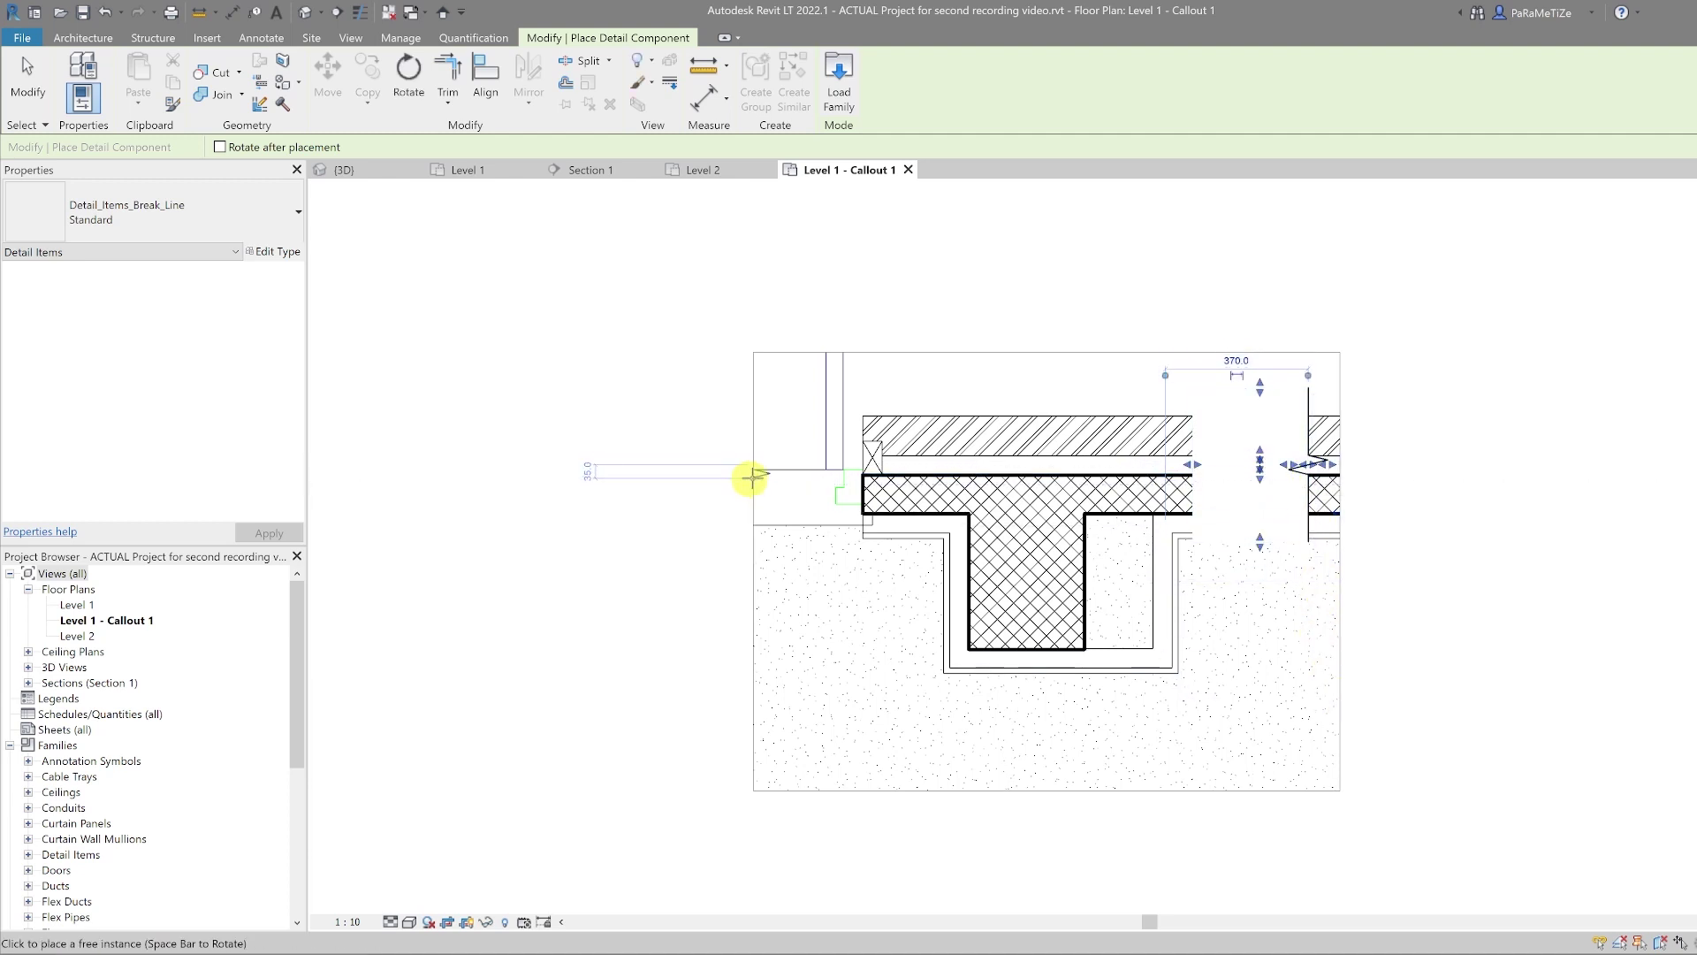
key("Escape")
key("Escape")
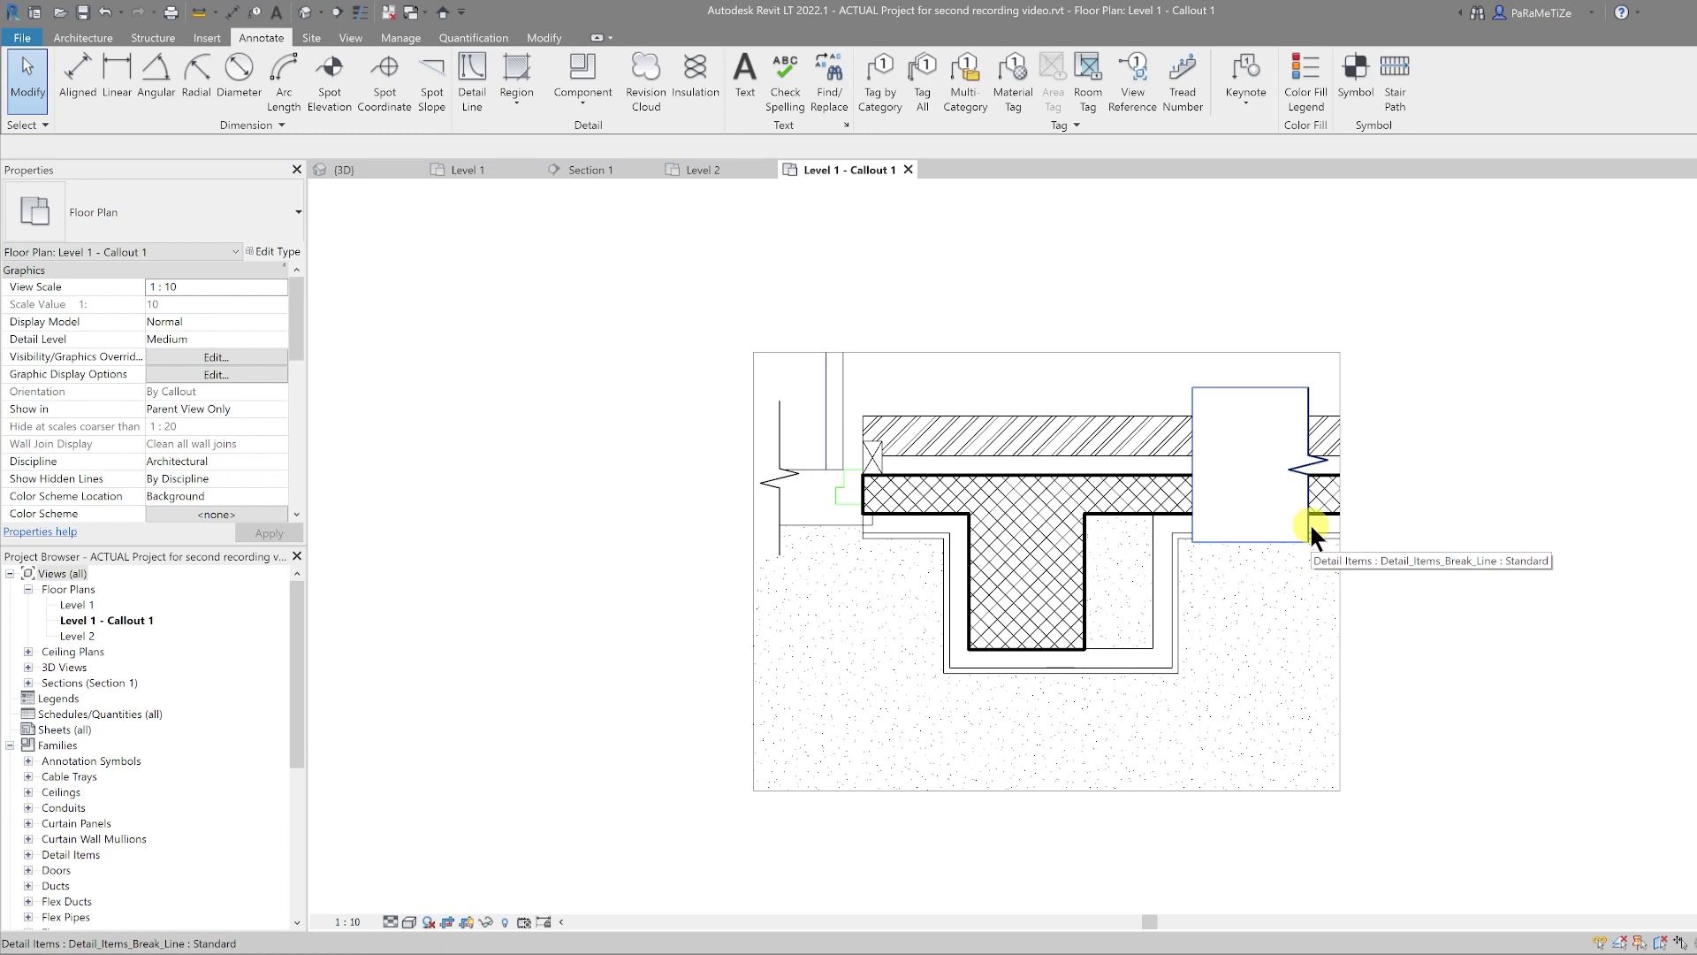
left_click(1309, 523)
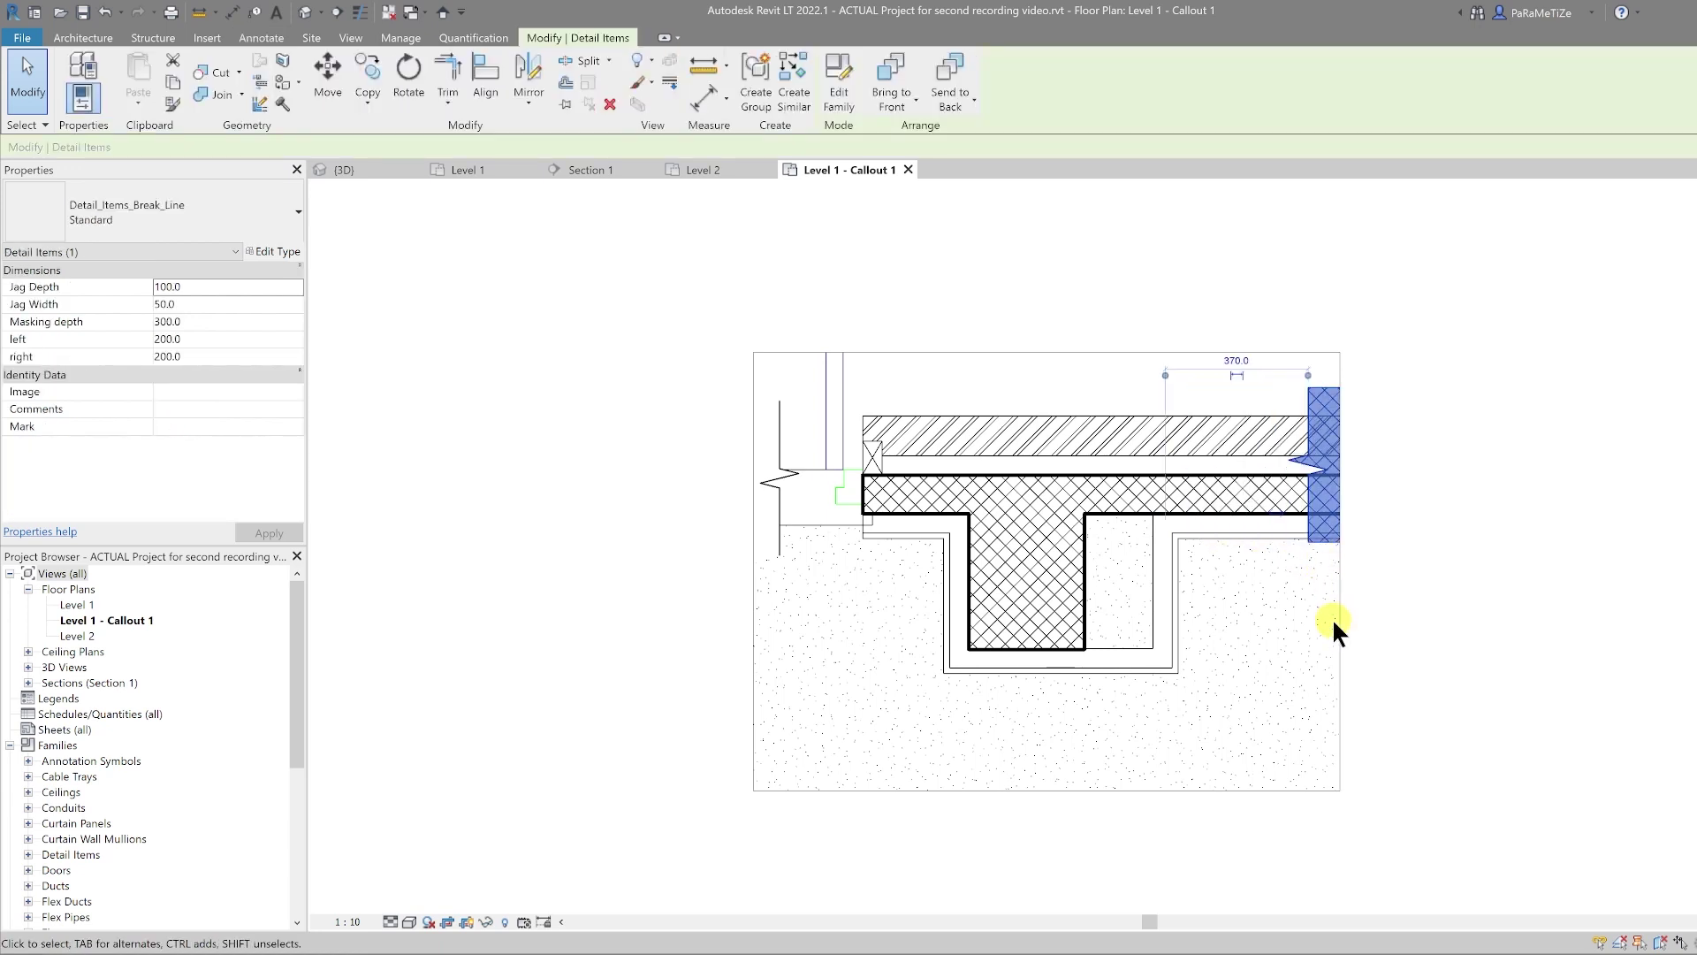
left_click(1376, 603)
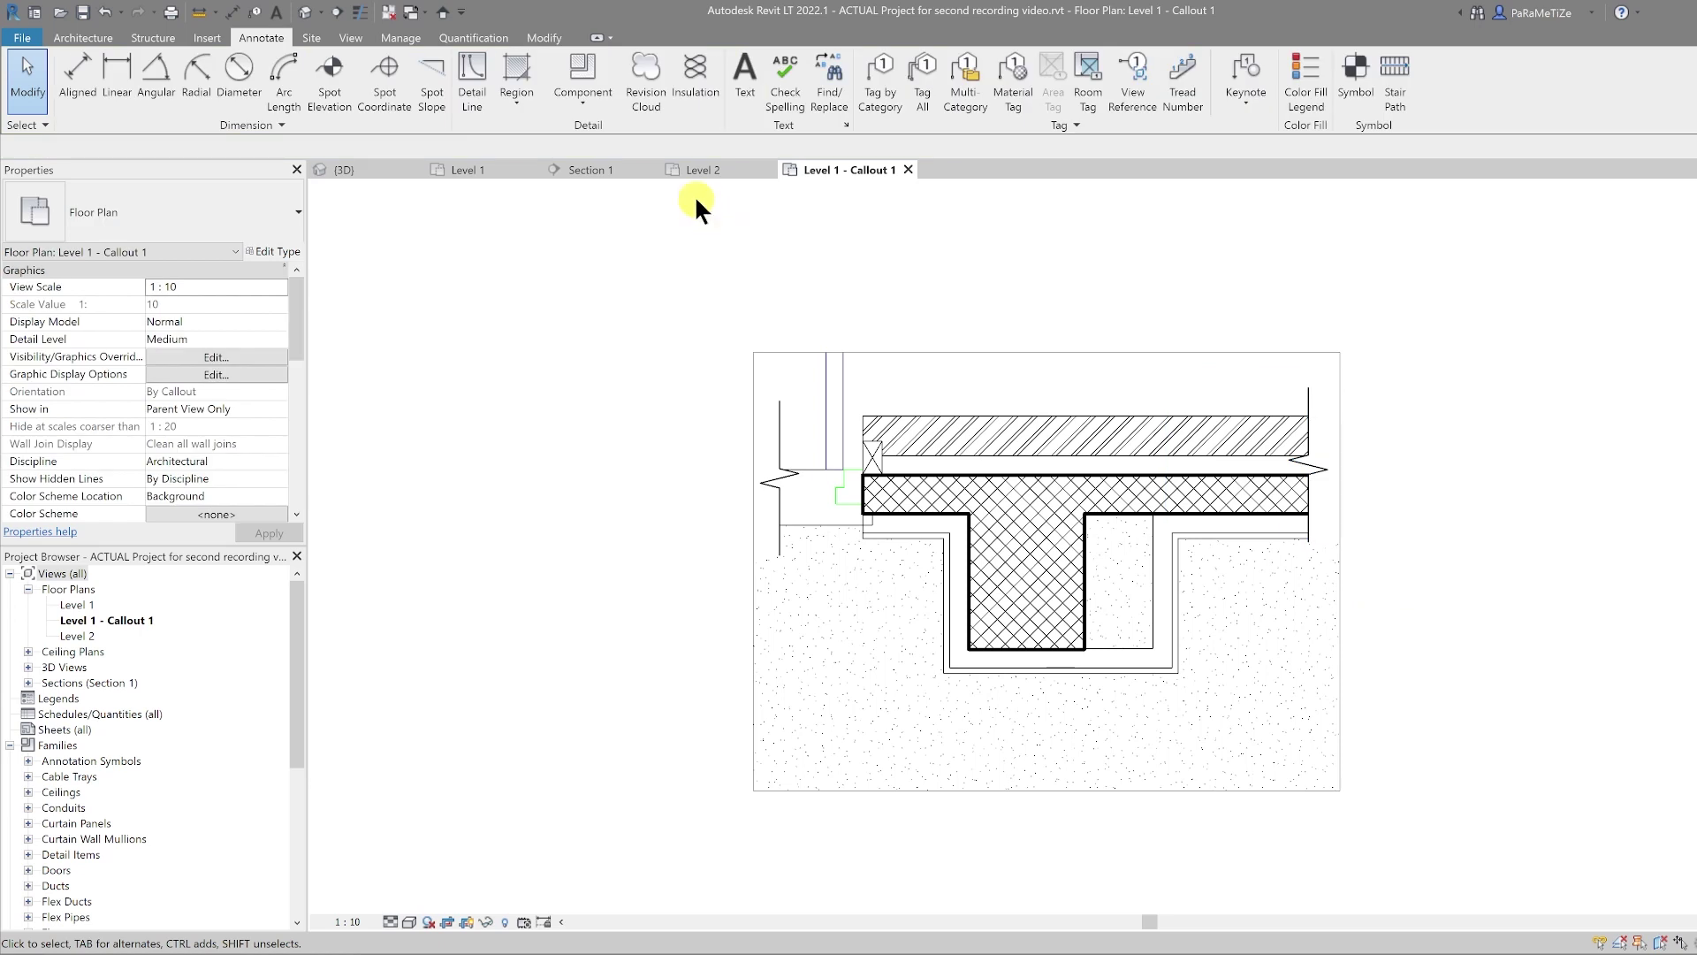
Draw 50 mm wide insulation, located to near side, behind the wall lining from the wall's break line to the pier boxing corner
left_click(685, 87)
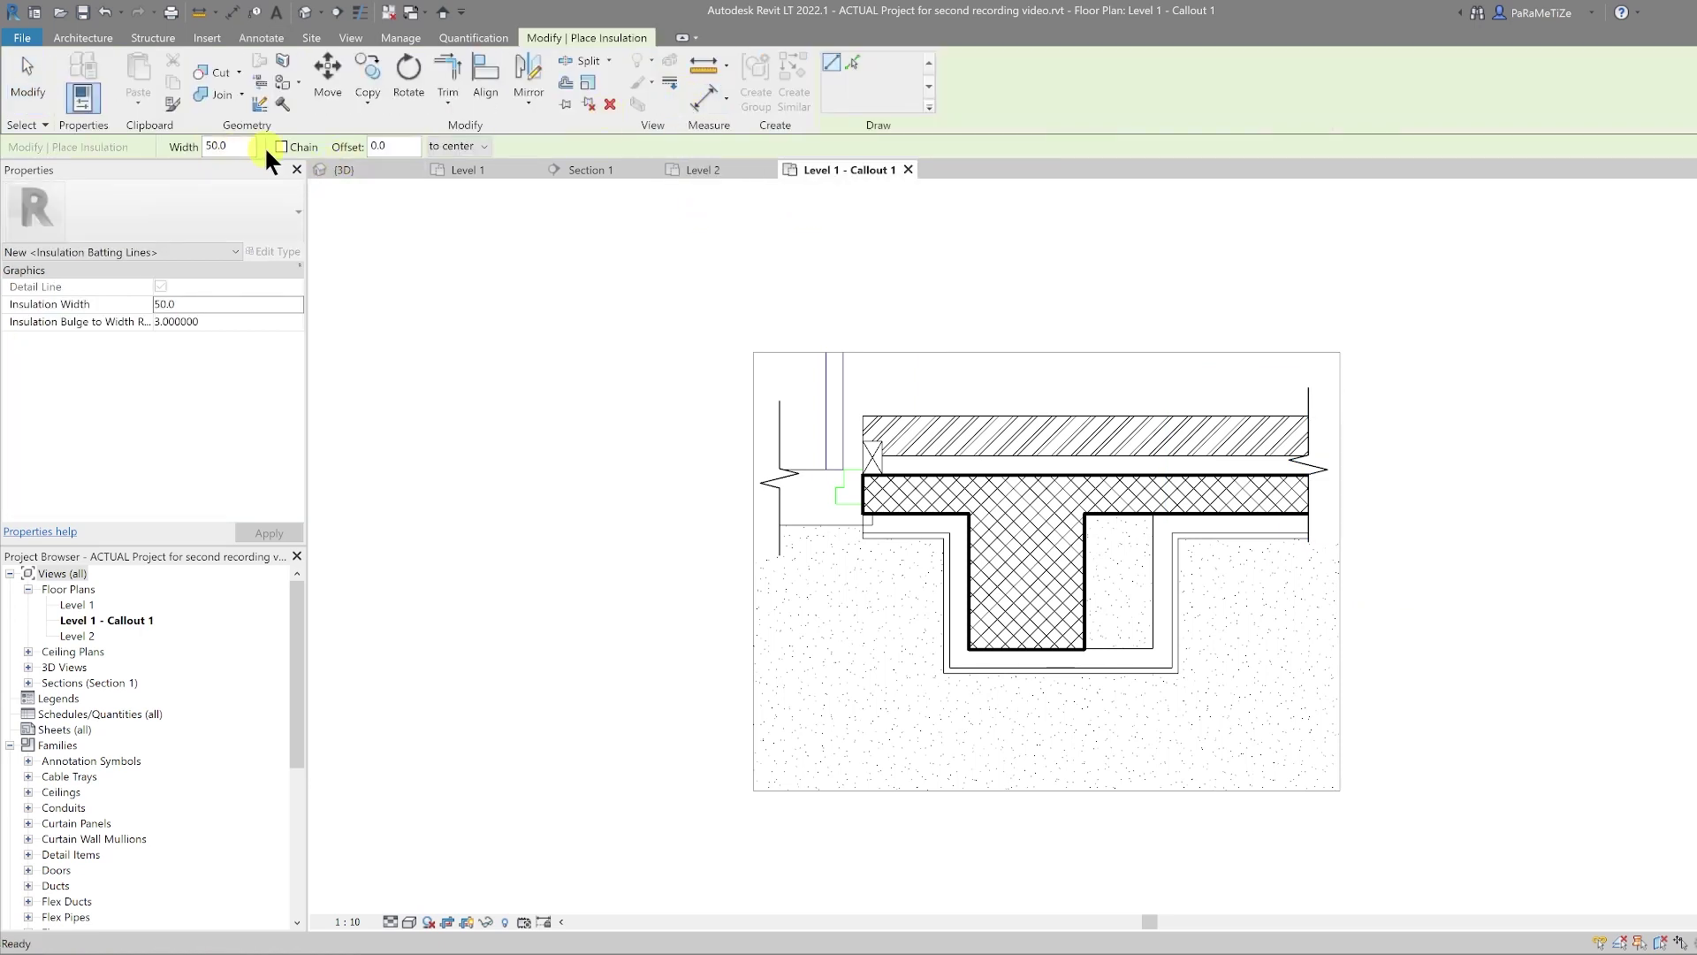
left_click(482, 148)
left_click(474, 177)
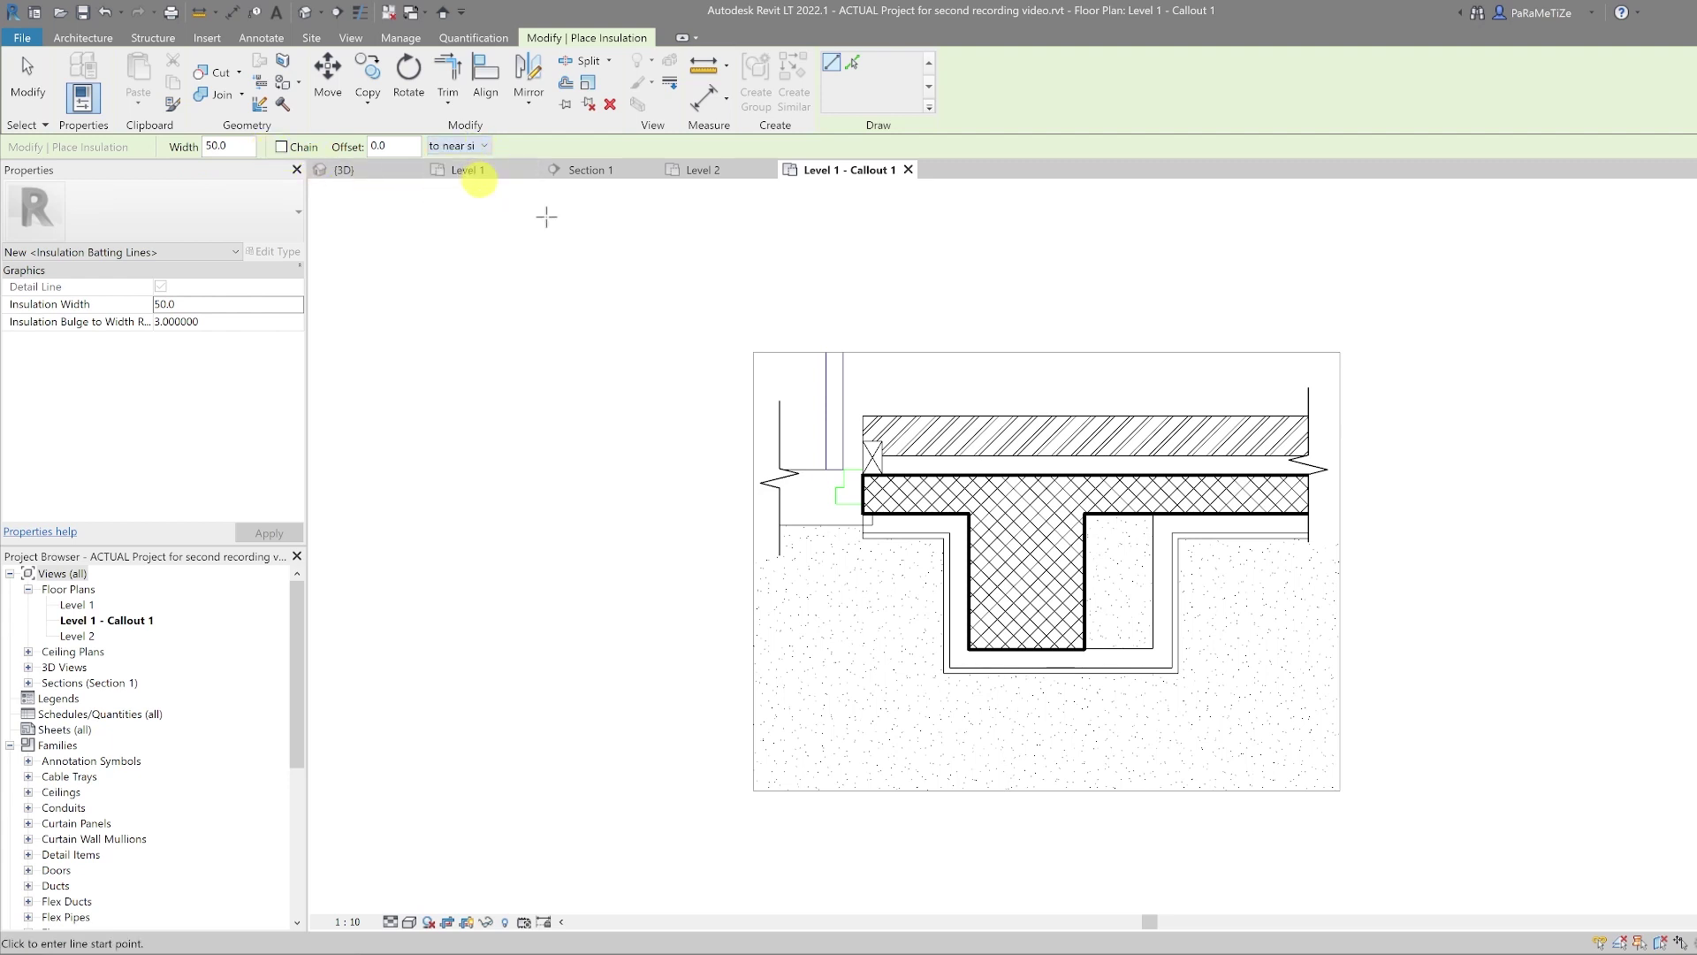
left_click(1305, 523)
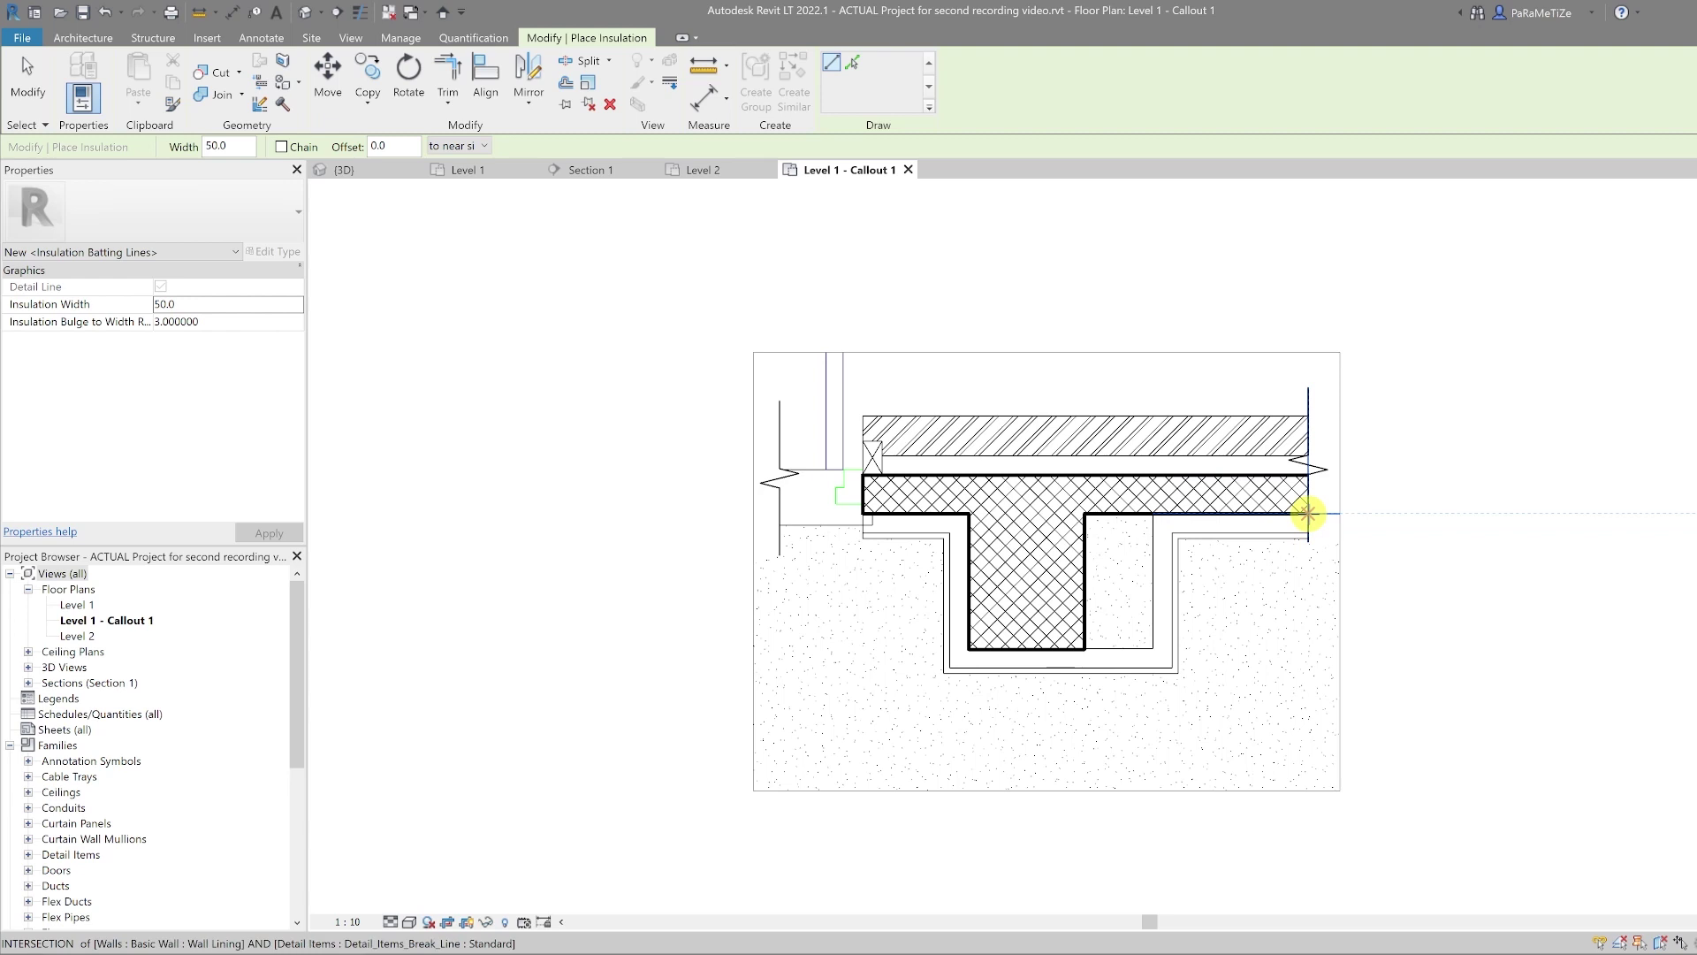
left_click(1154, 524)
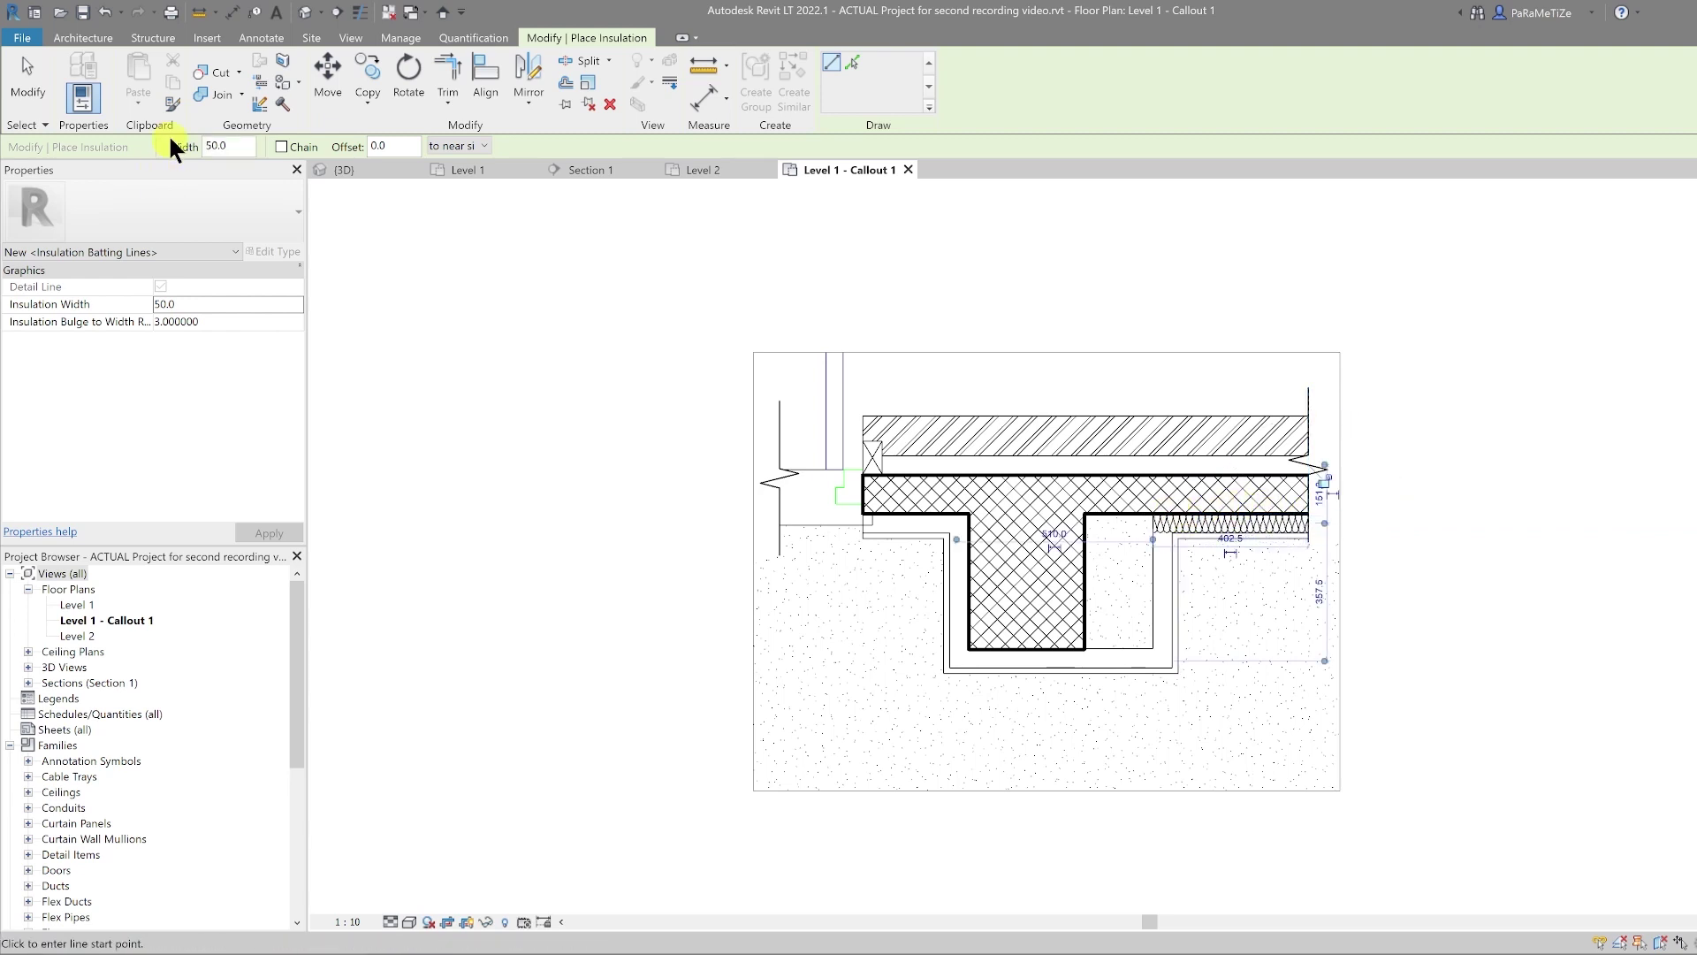
Continue the insulation as a chained run inside the boxing around the block pier and along the wall toward the door
left_click(281, 146)
left_click(1153, 516)
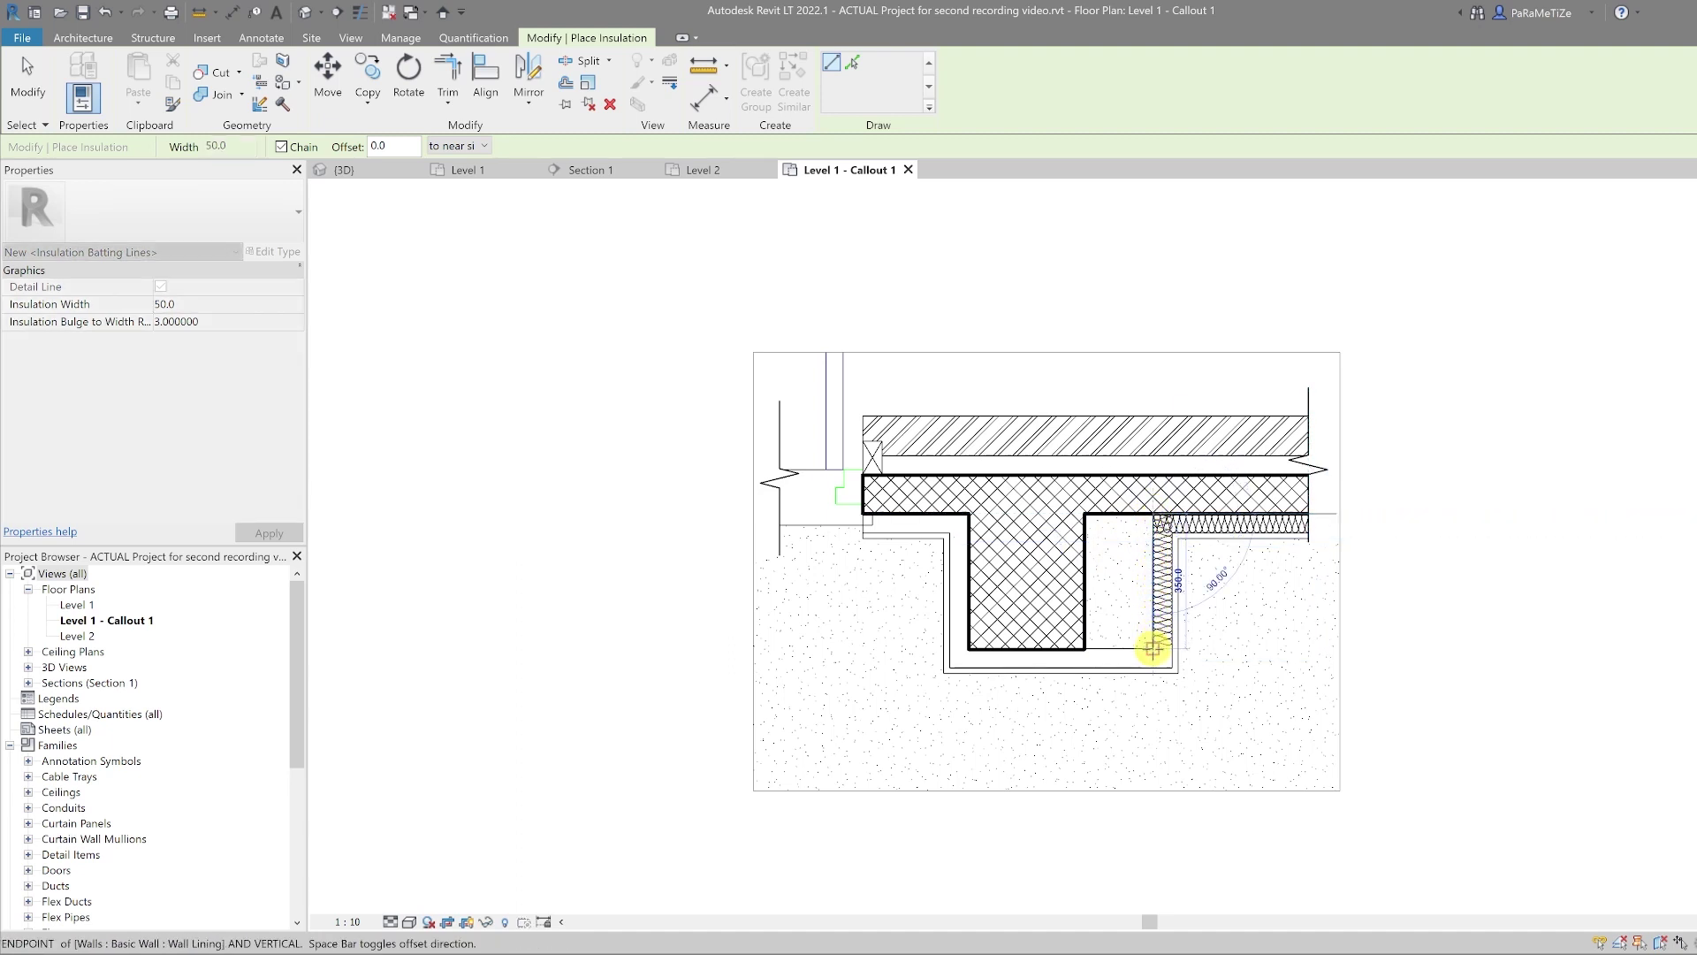
left_click(1153, 648)
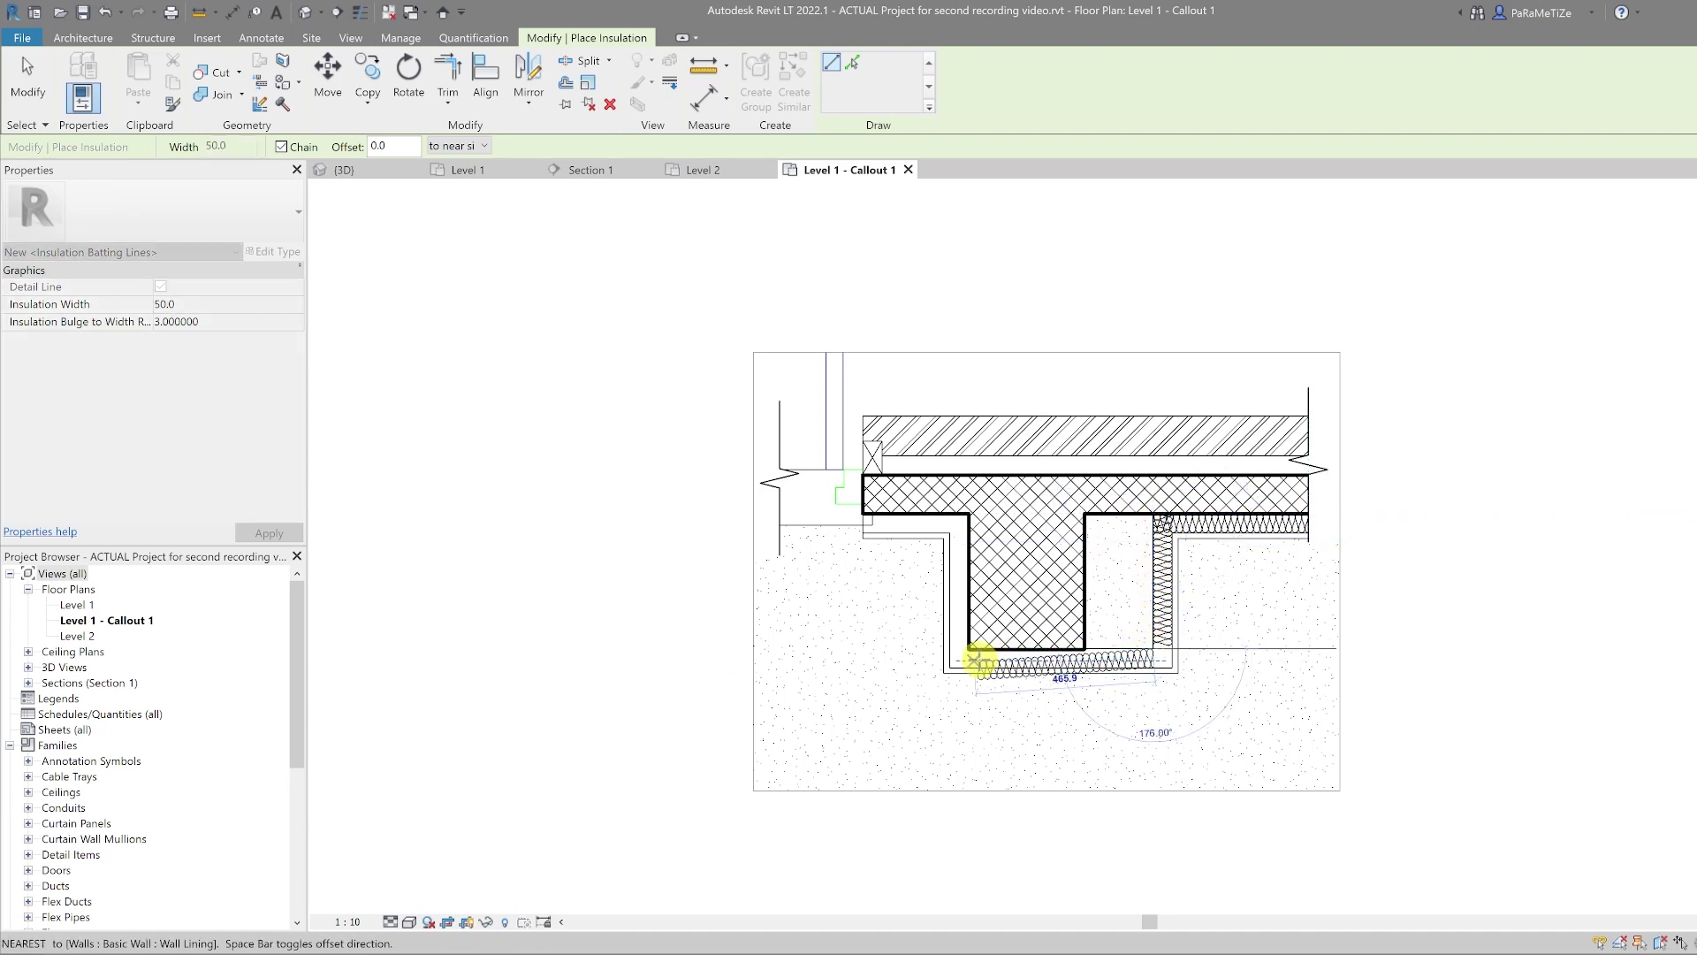
left_click(969, 656)
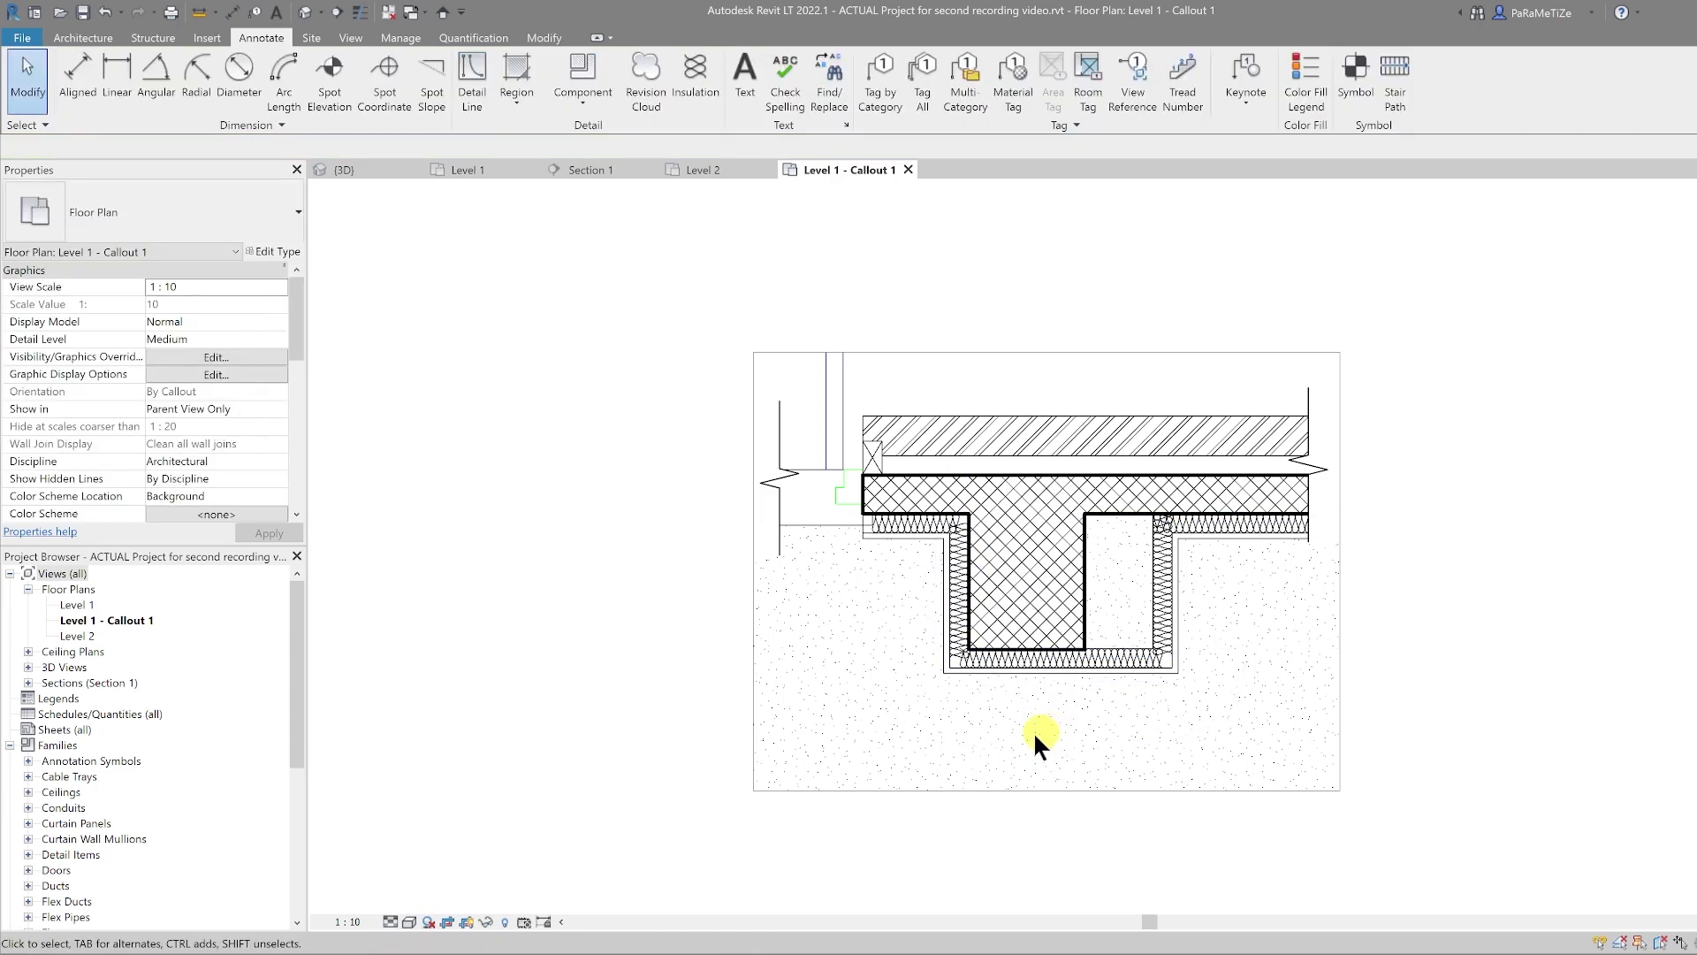
Set the Cavity Closer Depth of the 1810x2110mm external double door type to 50
scroll(964, 645, "up", 2)
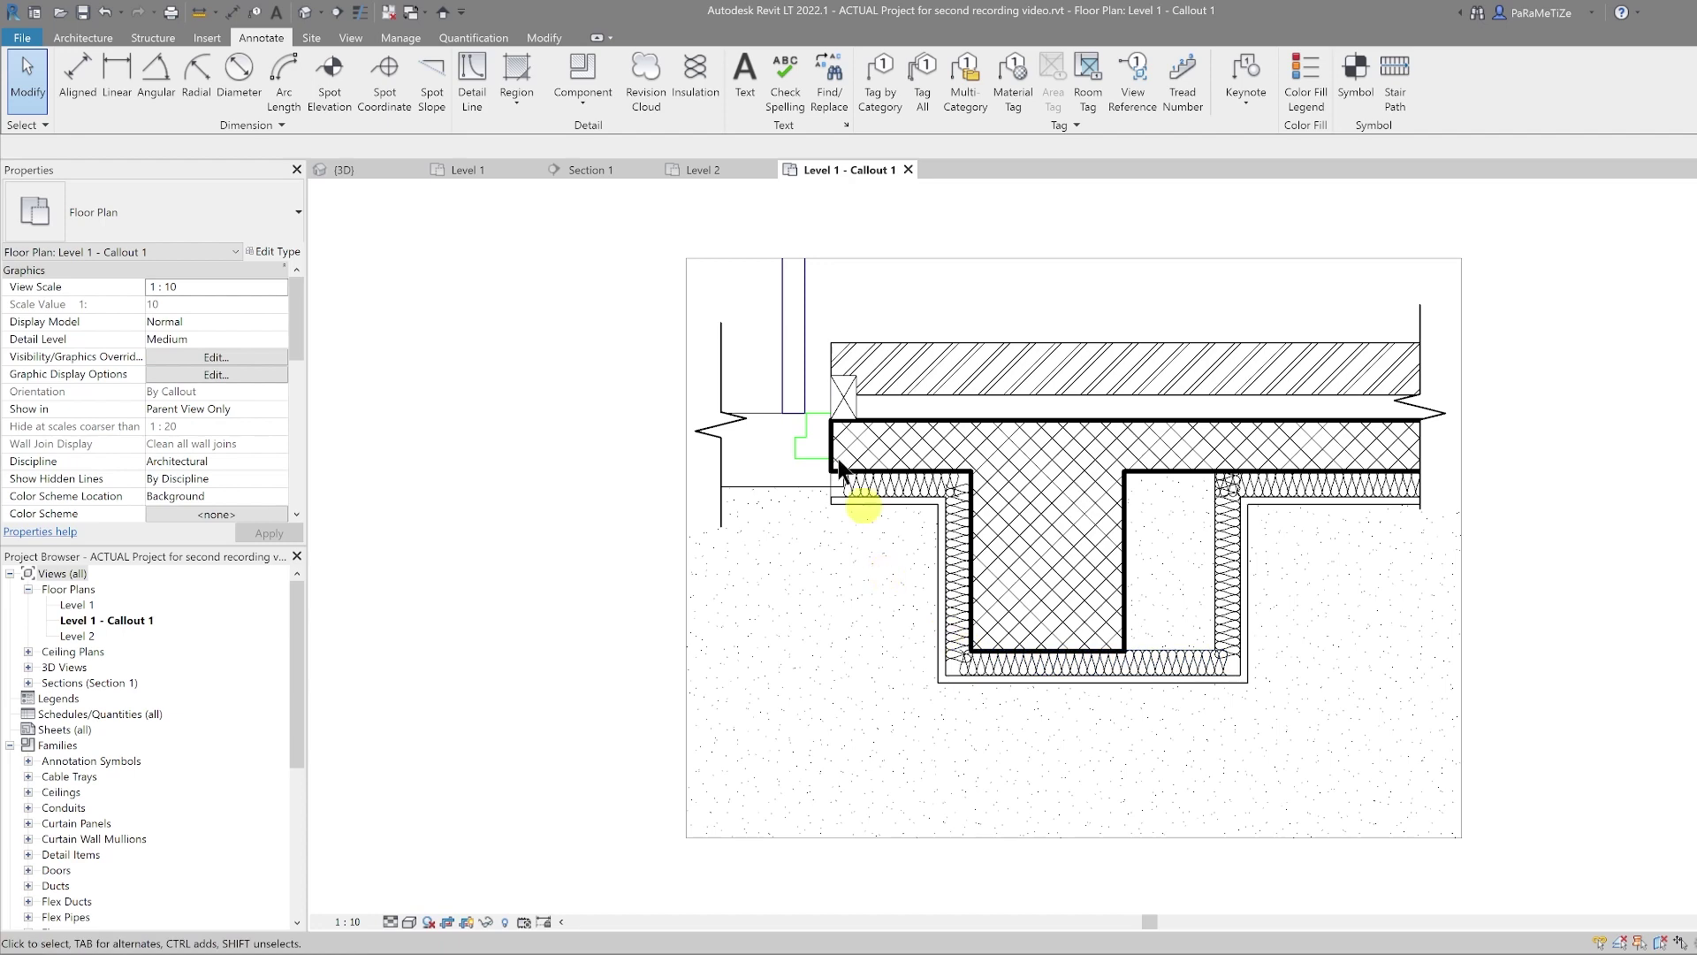
scroll(866, 540, "up", 4)
middle_click_drag(875, 559, 995, 687)
scroll(995, 686, "down", 1)
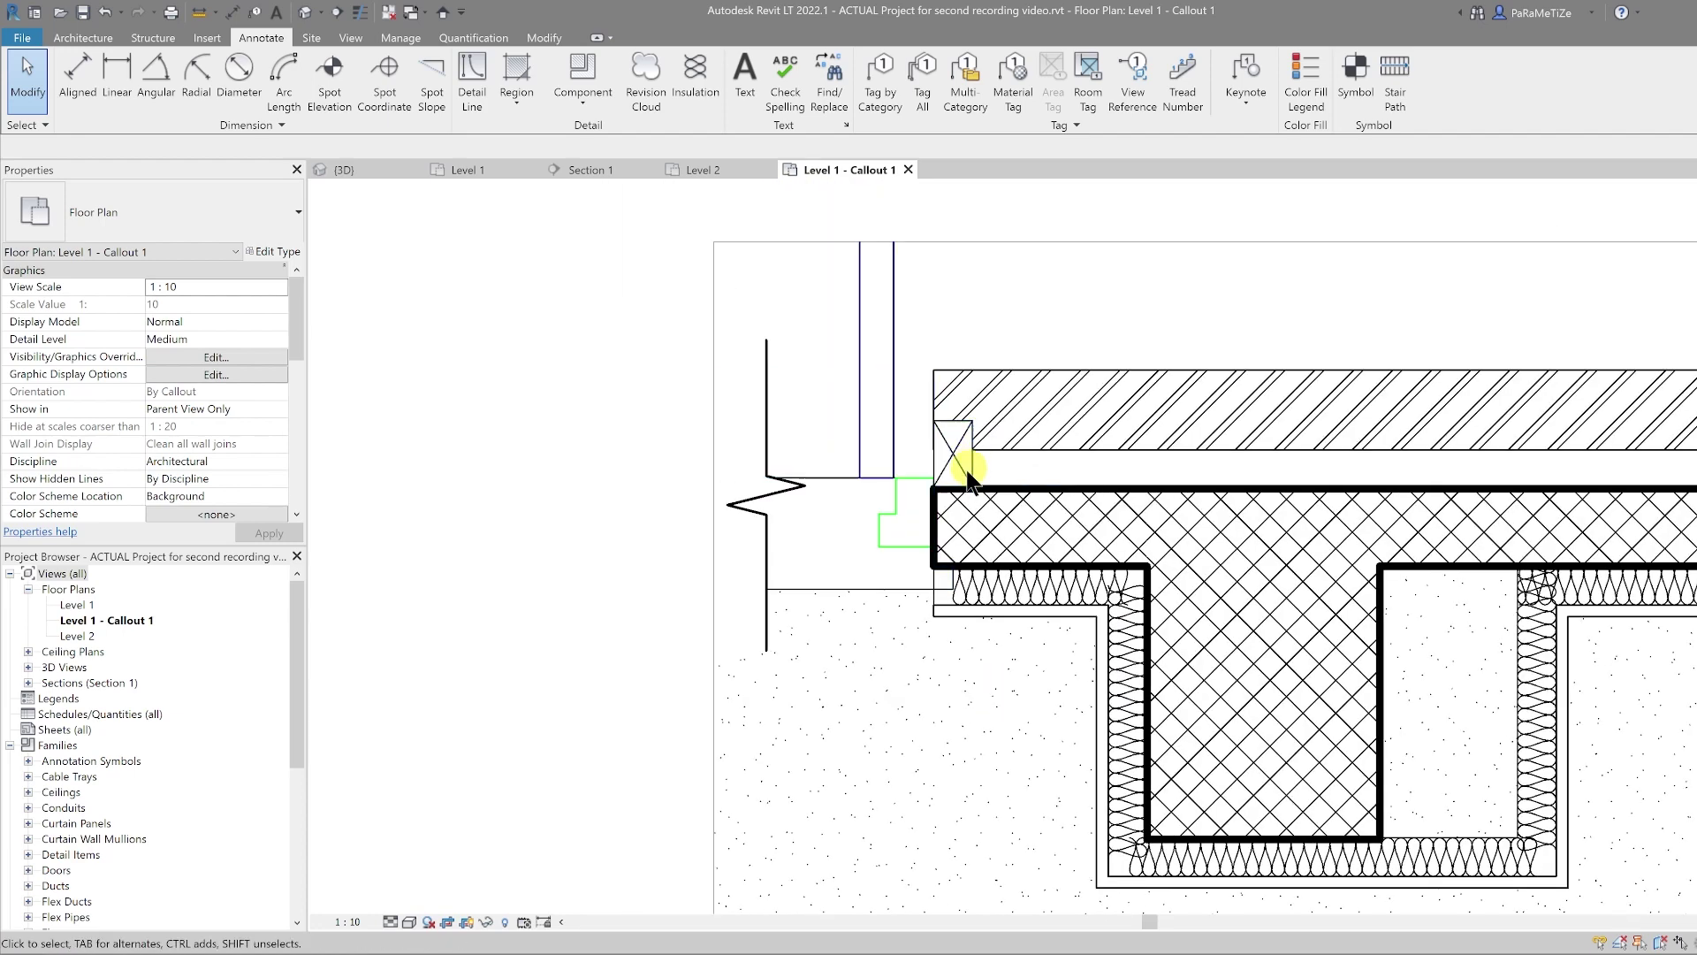
scroll(884, 638, "down", 2)
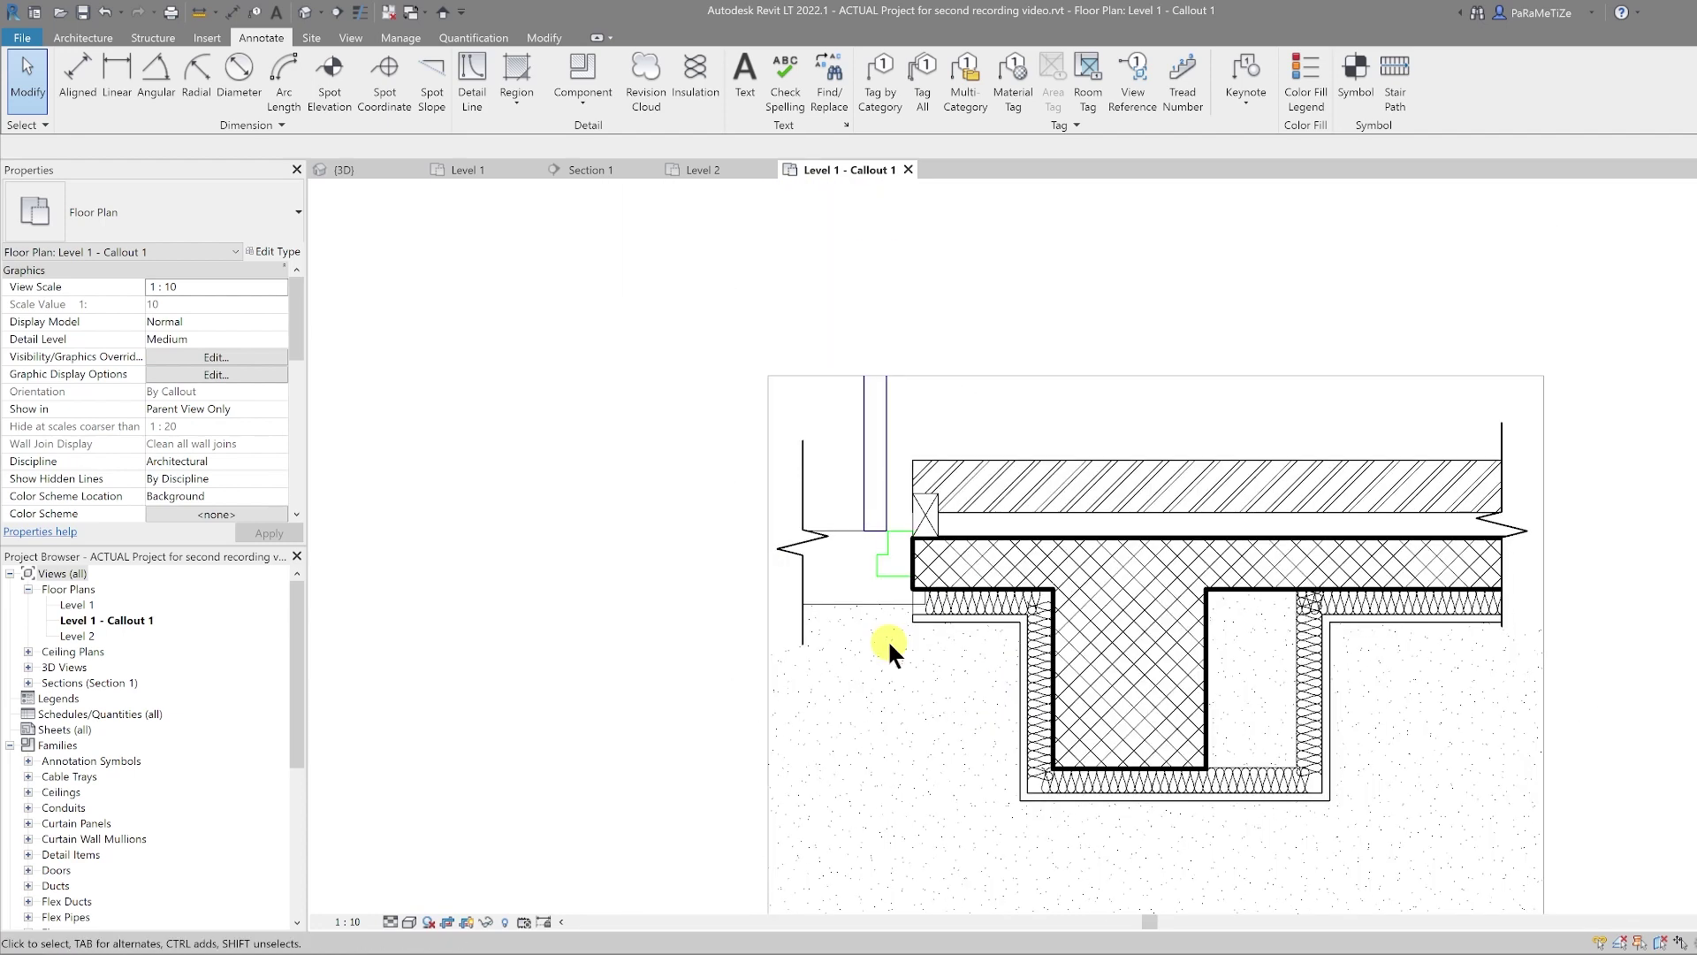
left_click(935, 529)
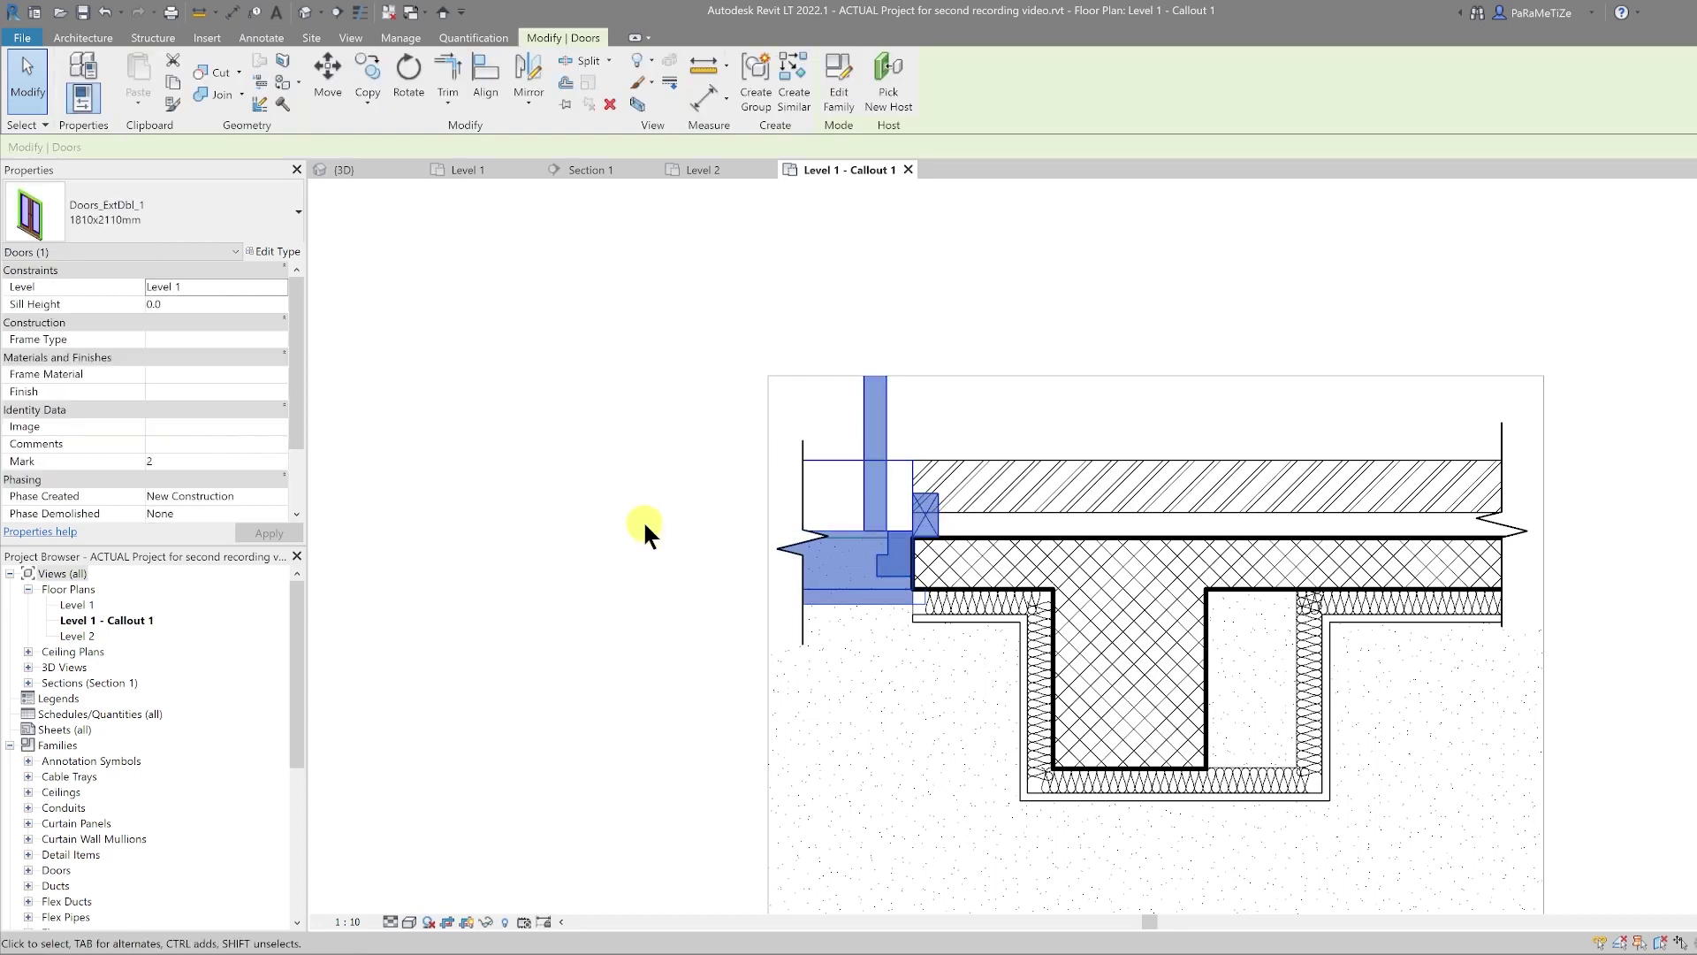
left_click(277, 251)
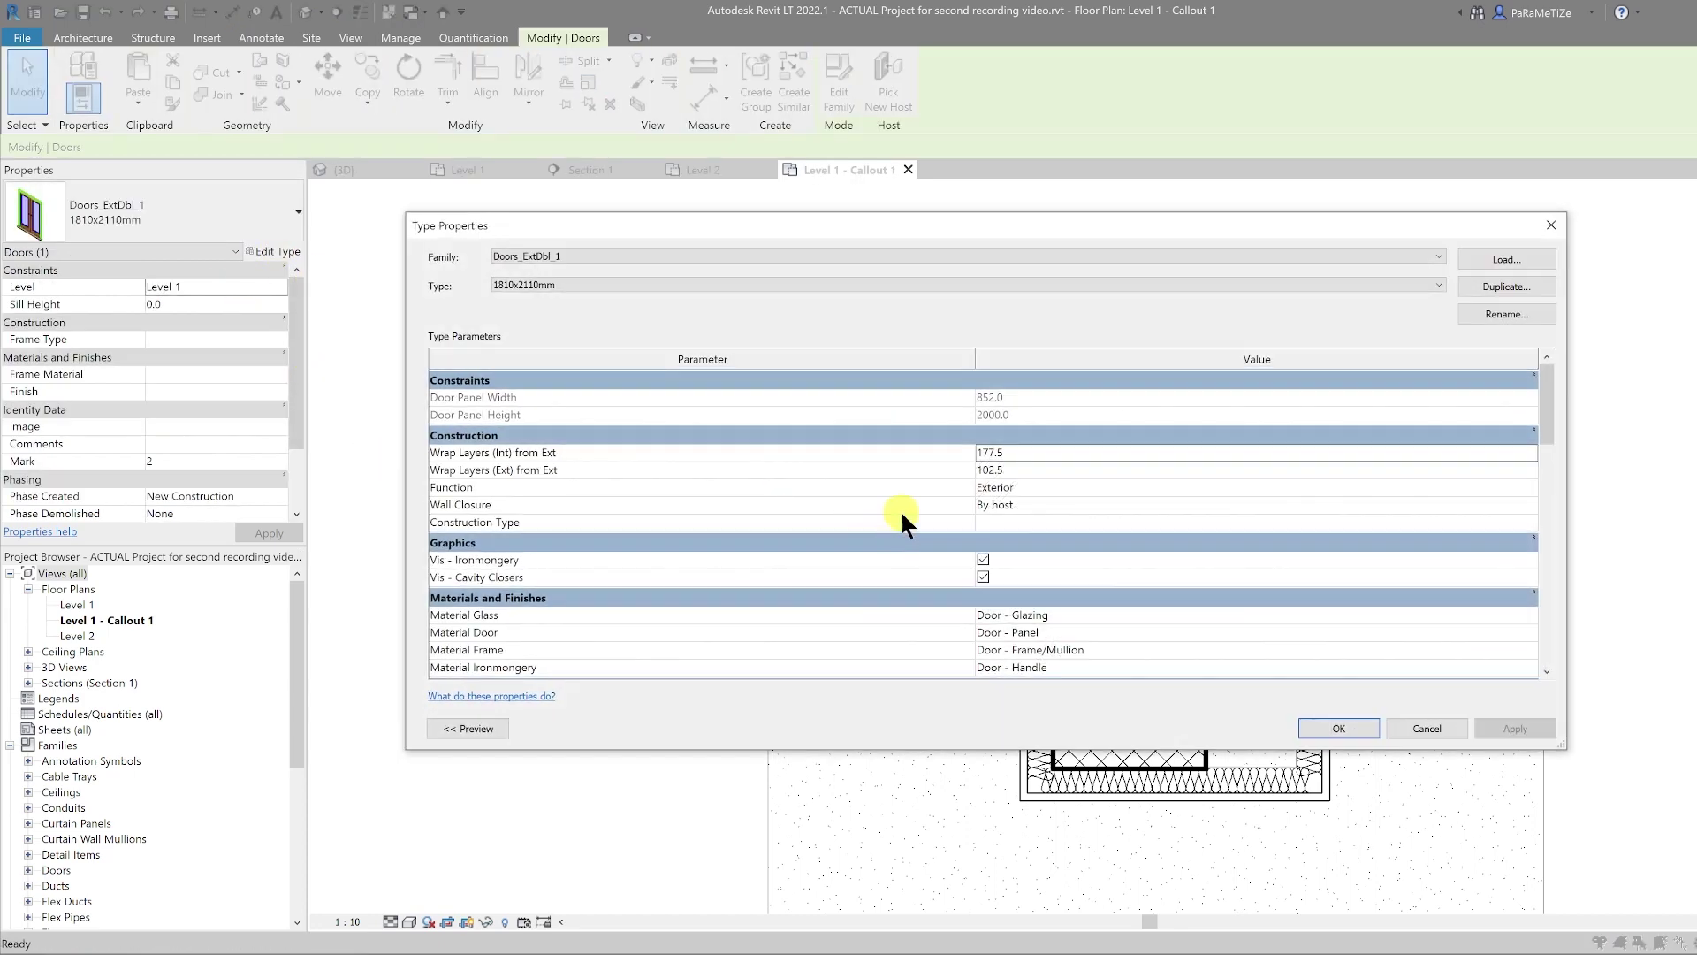
scroll(519, 513, "down", 4)
scroll(741, 505, "down", 6)
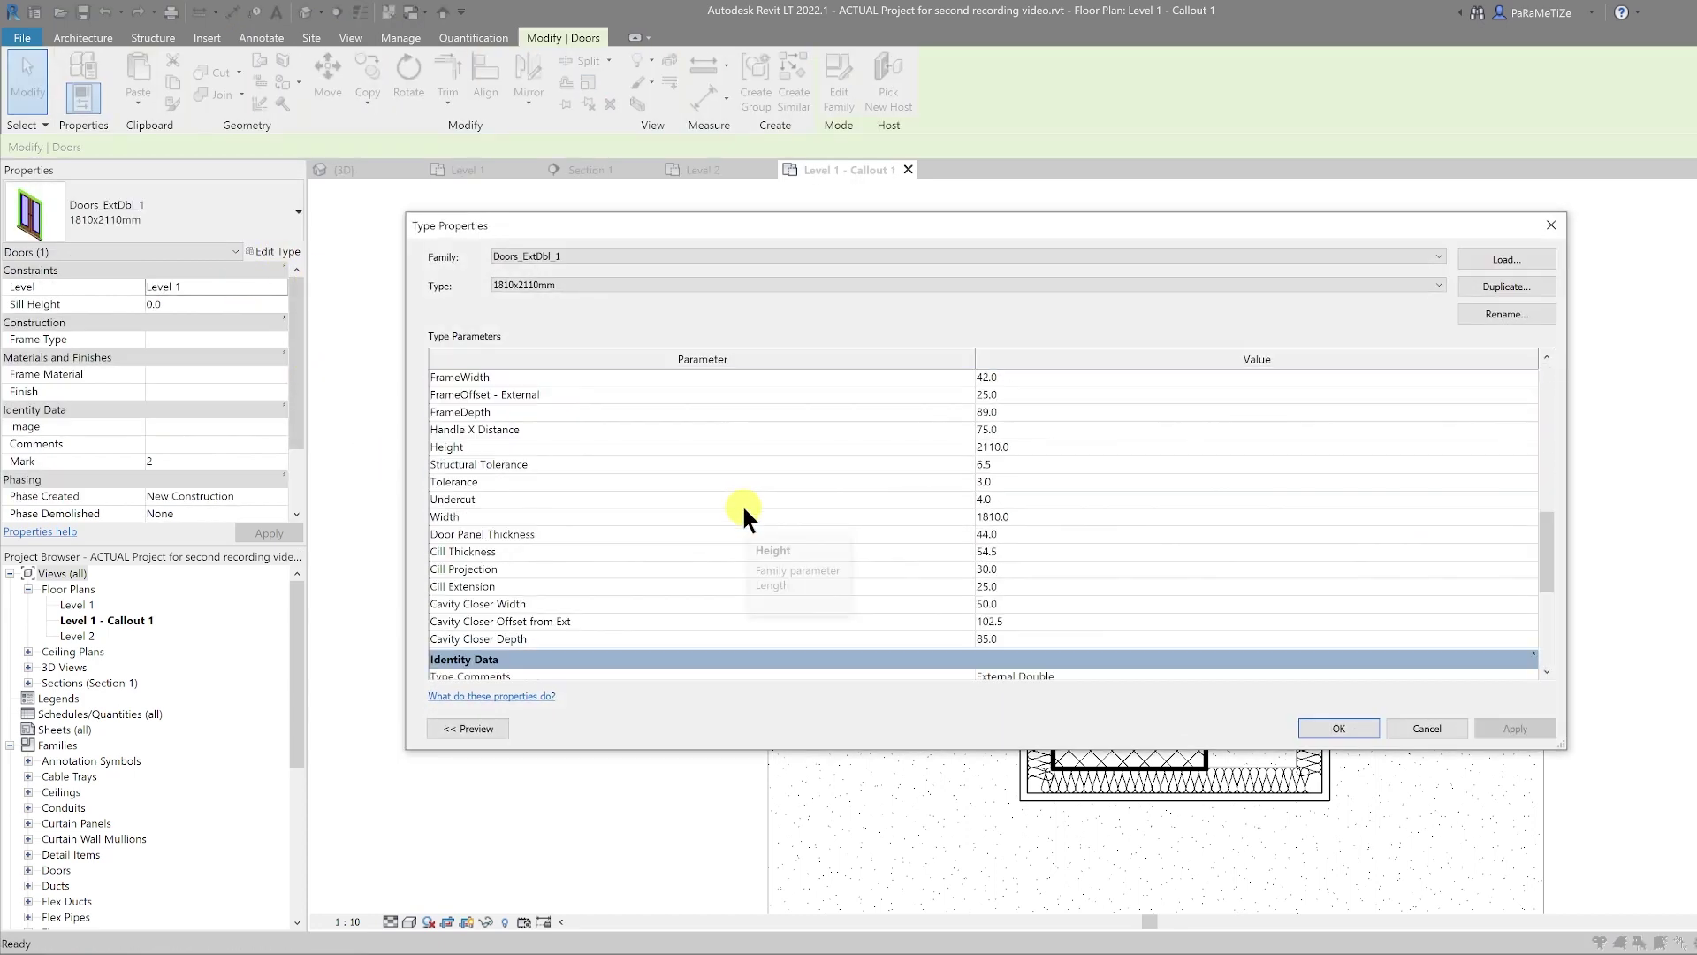
left_click(1017, 637)
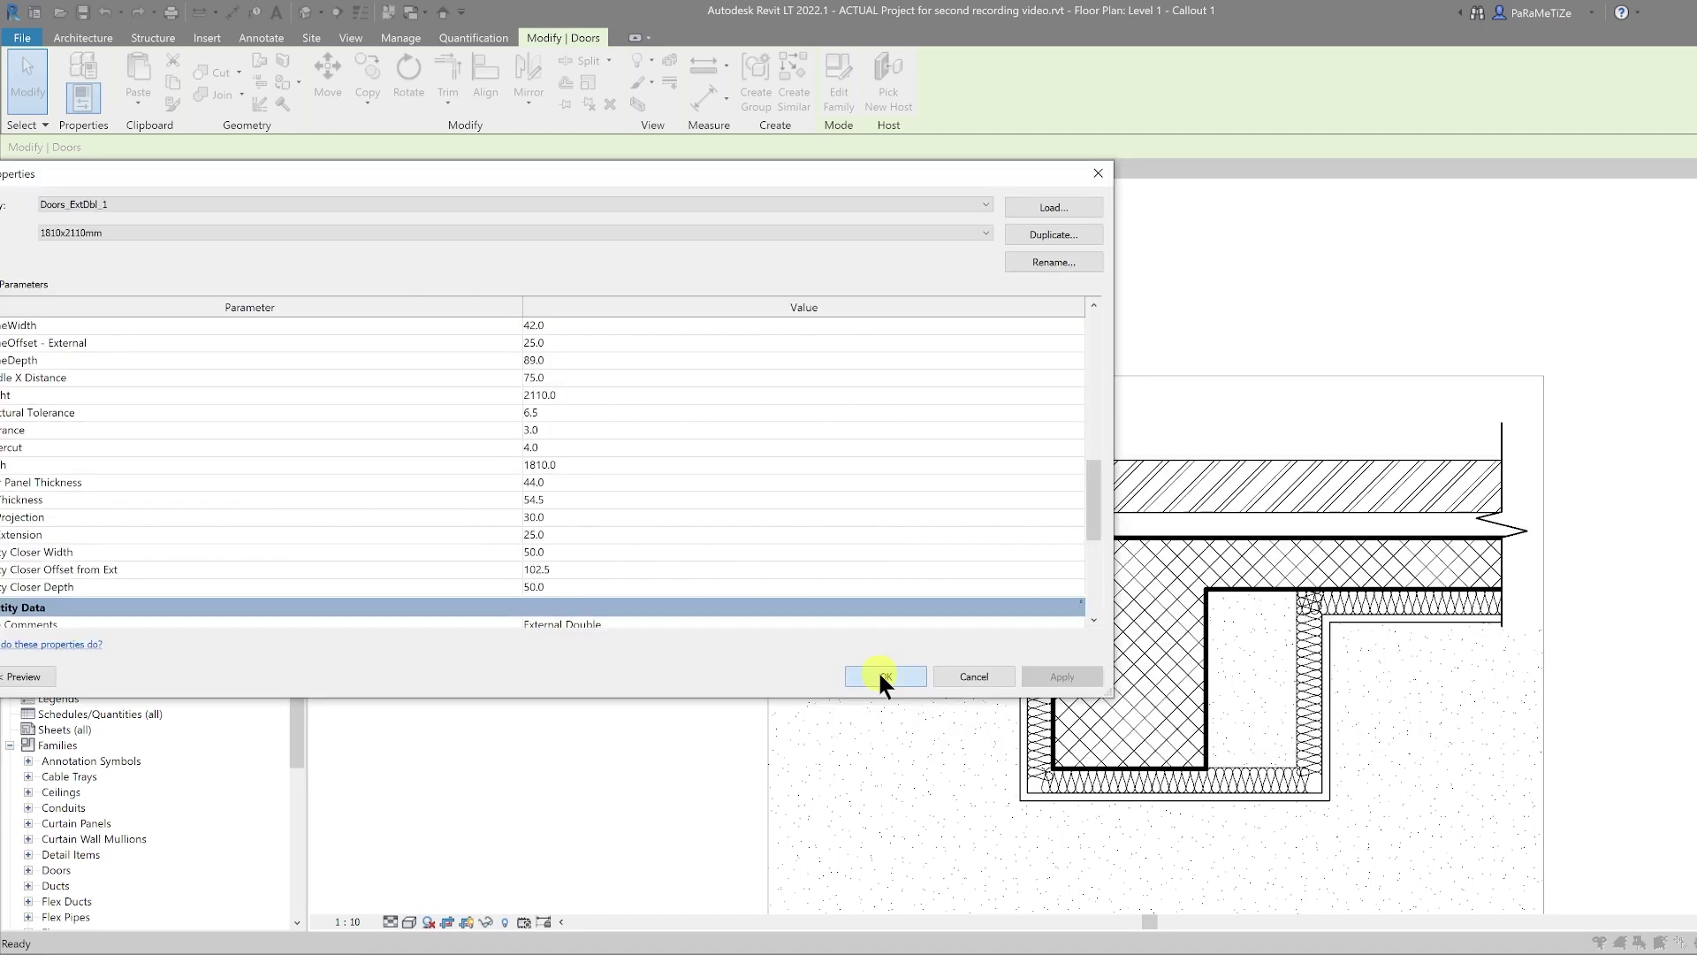
left_click(879, 674)
left_click(891, 665)
Sketch a cut profile on the lining board beside the door that returns it to the door frame, with thin lines turned on
scroll(939, 644, "up", 3)
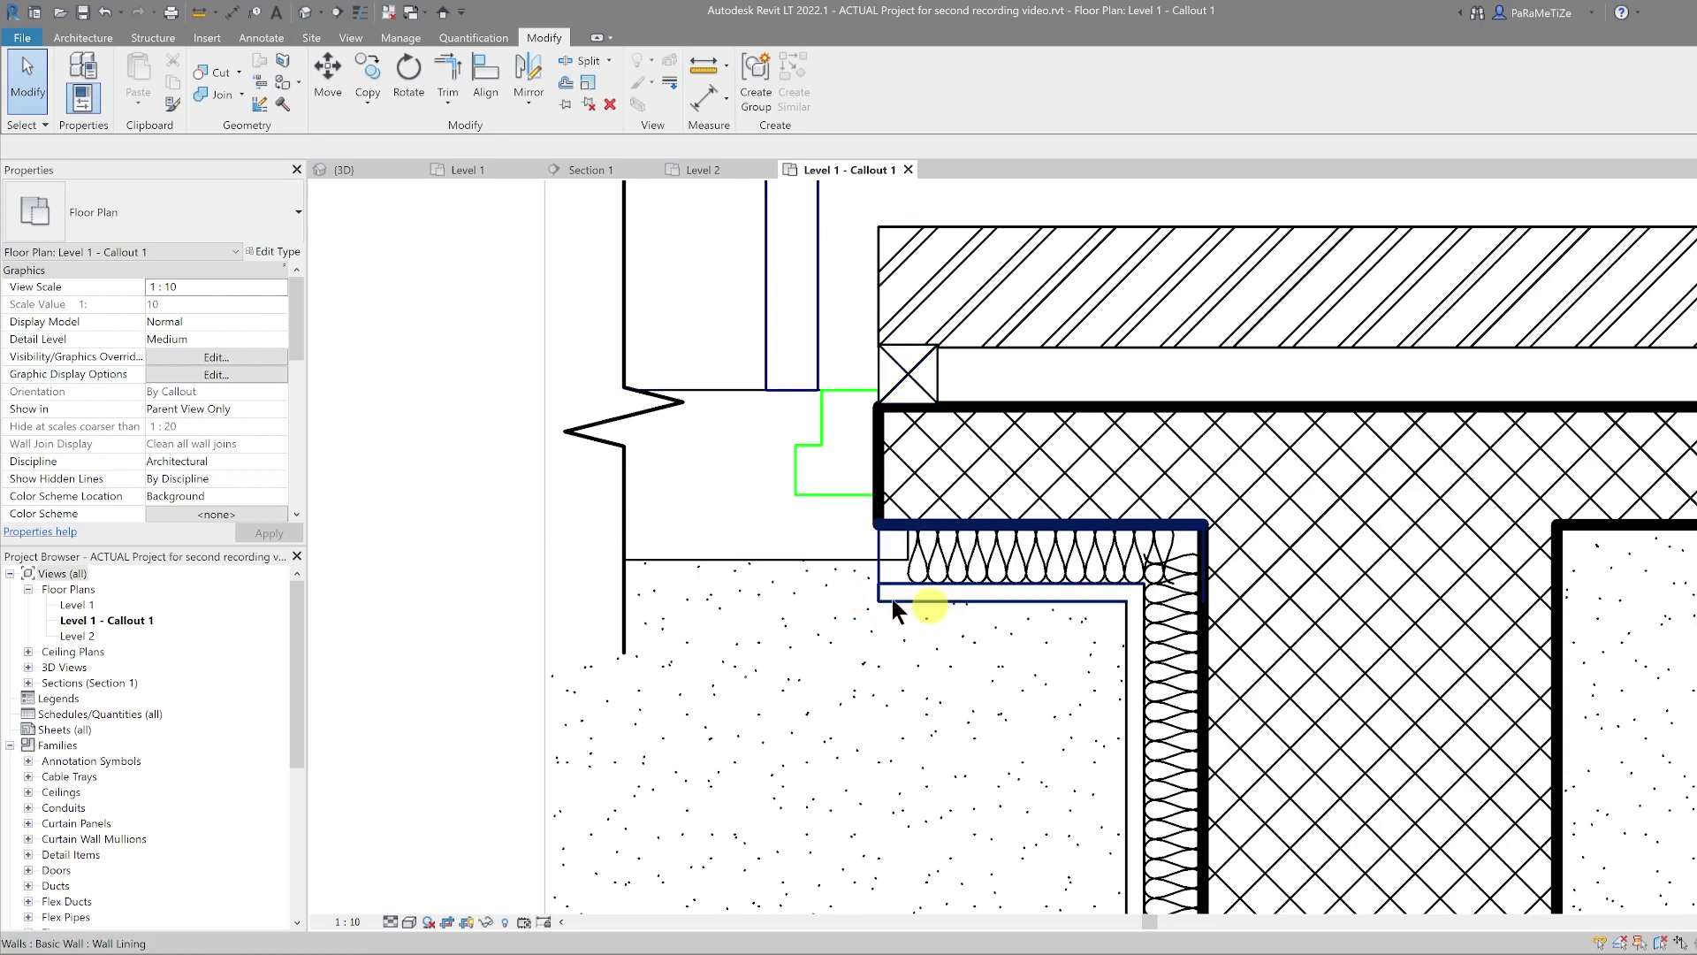
left_click(357, 38)
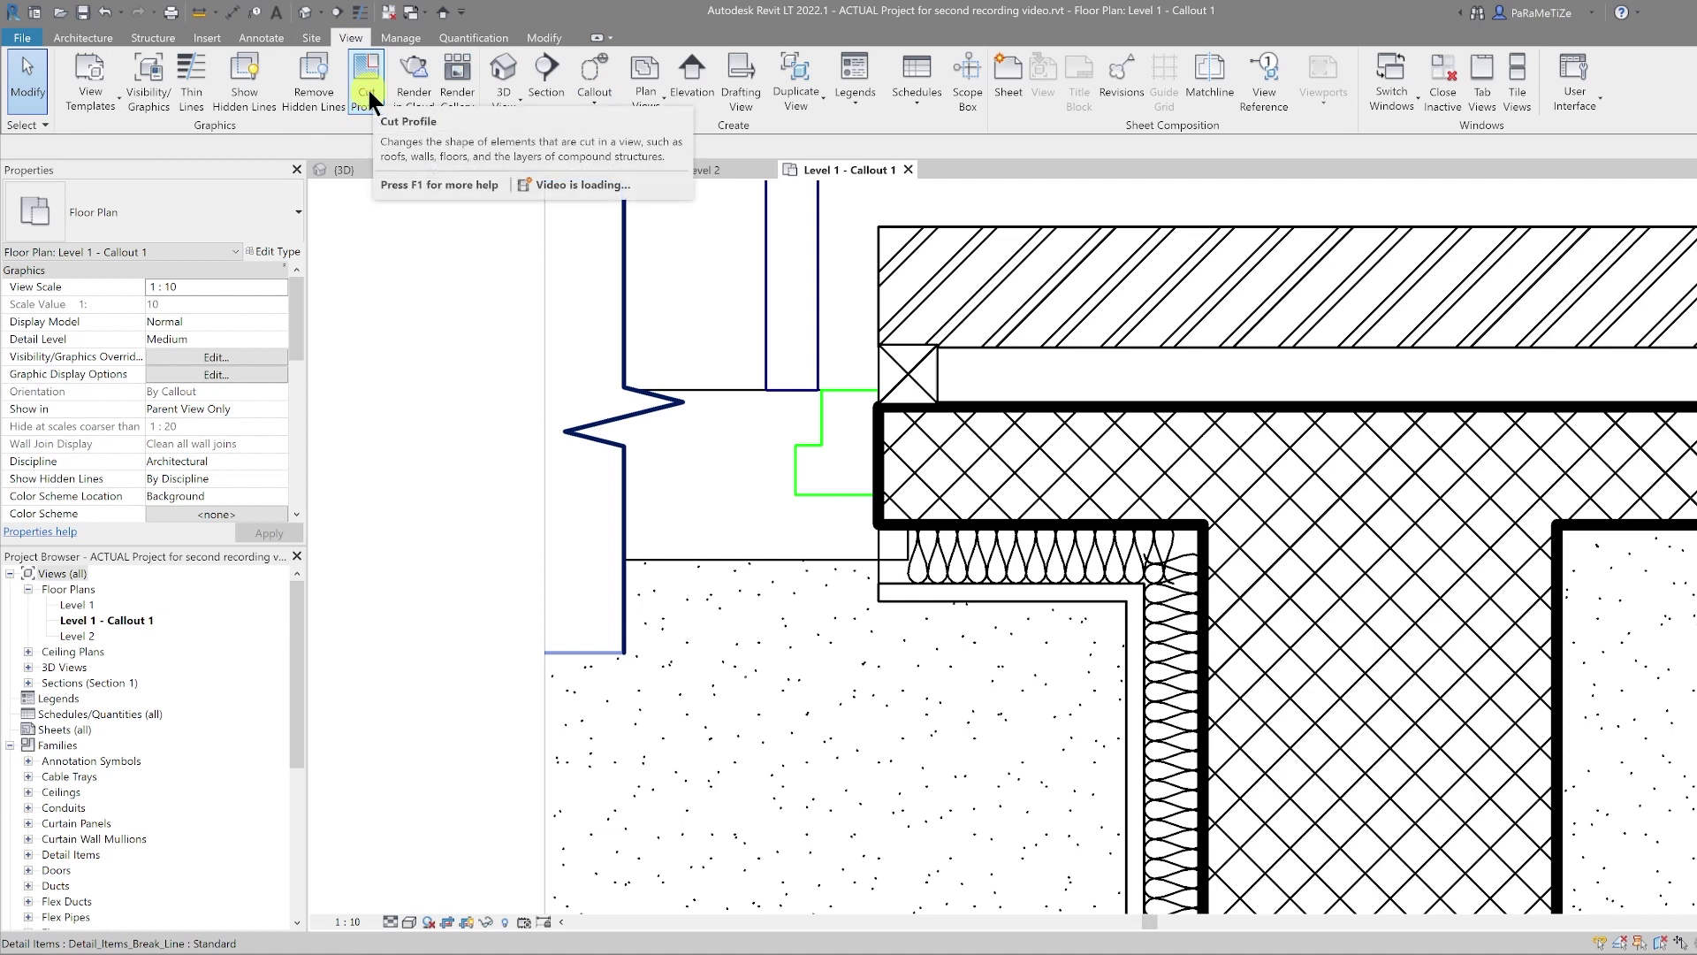
left_click(368, 86)
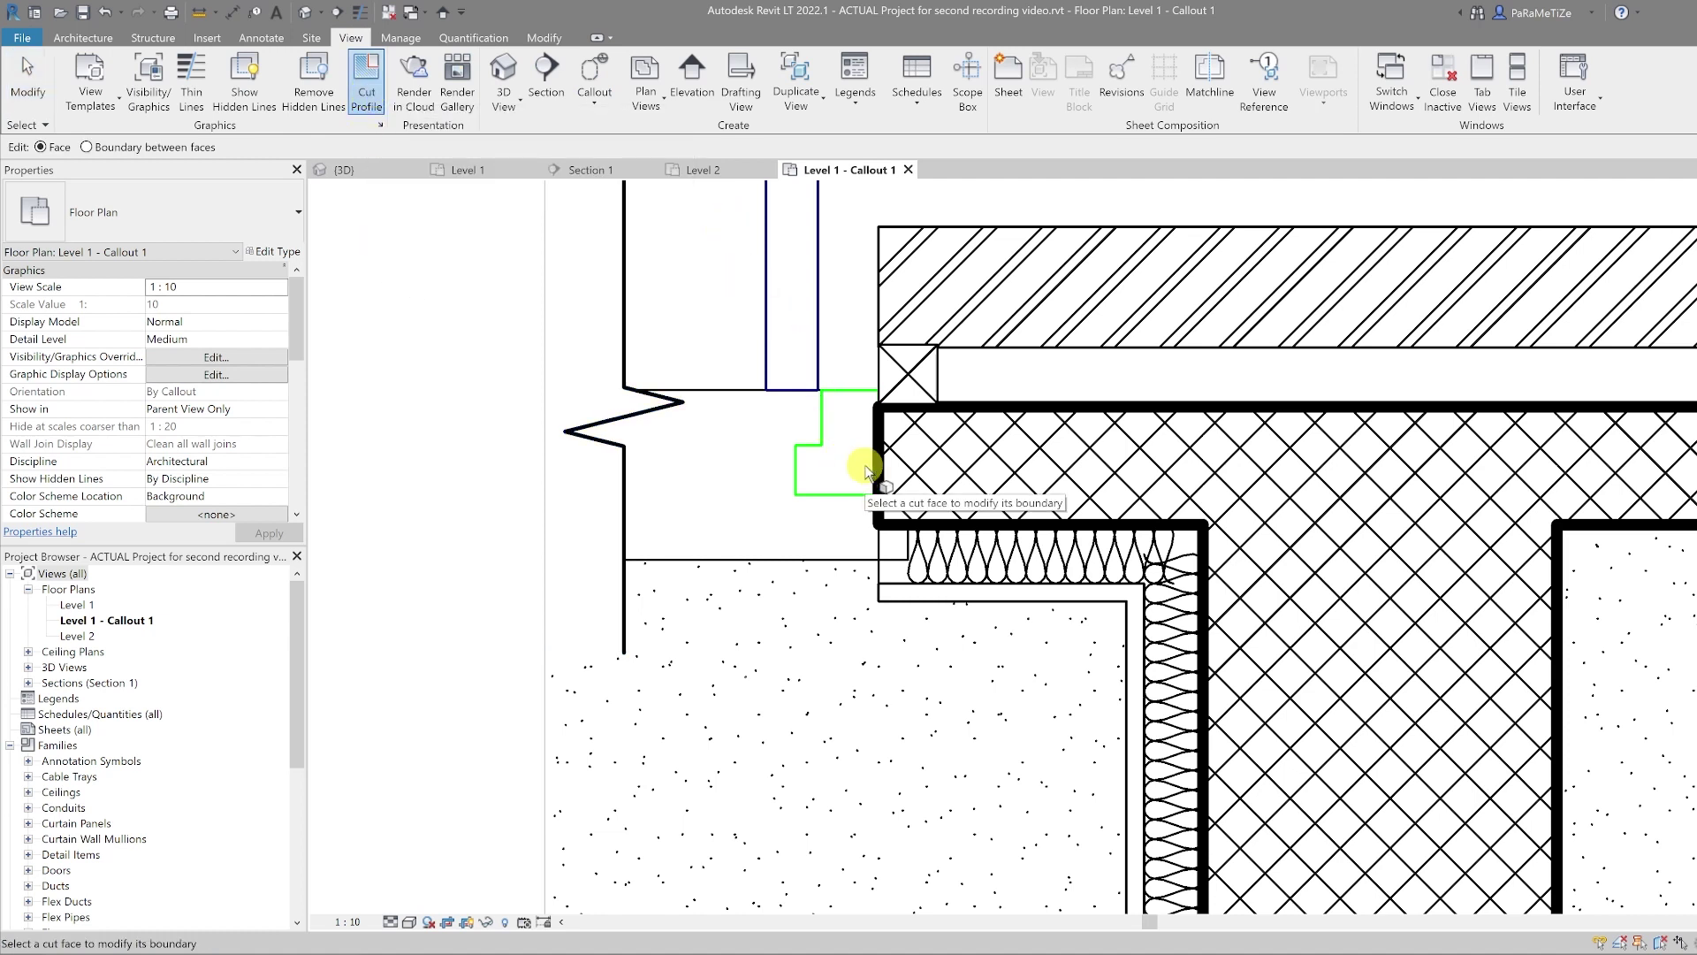
left_click(924, 601)
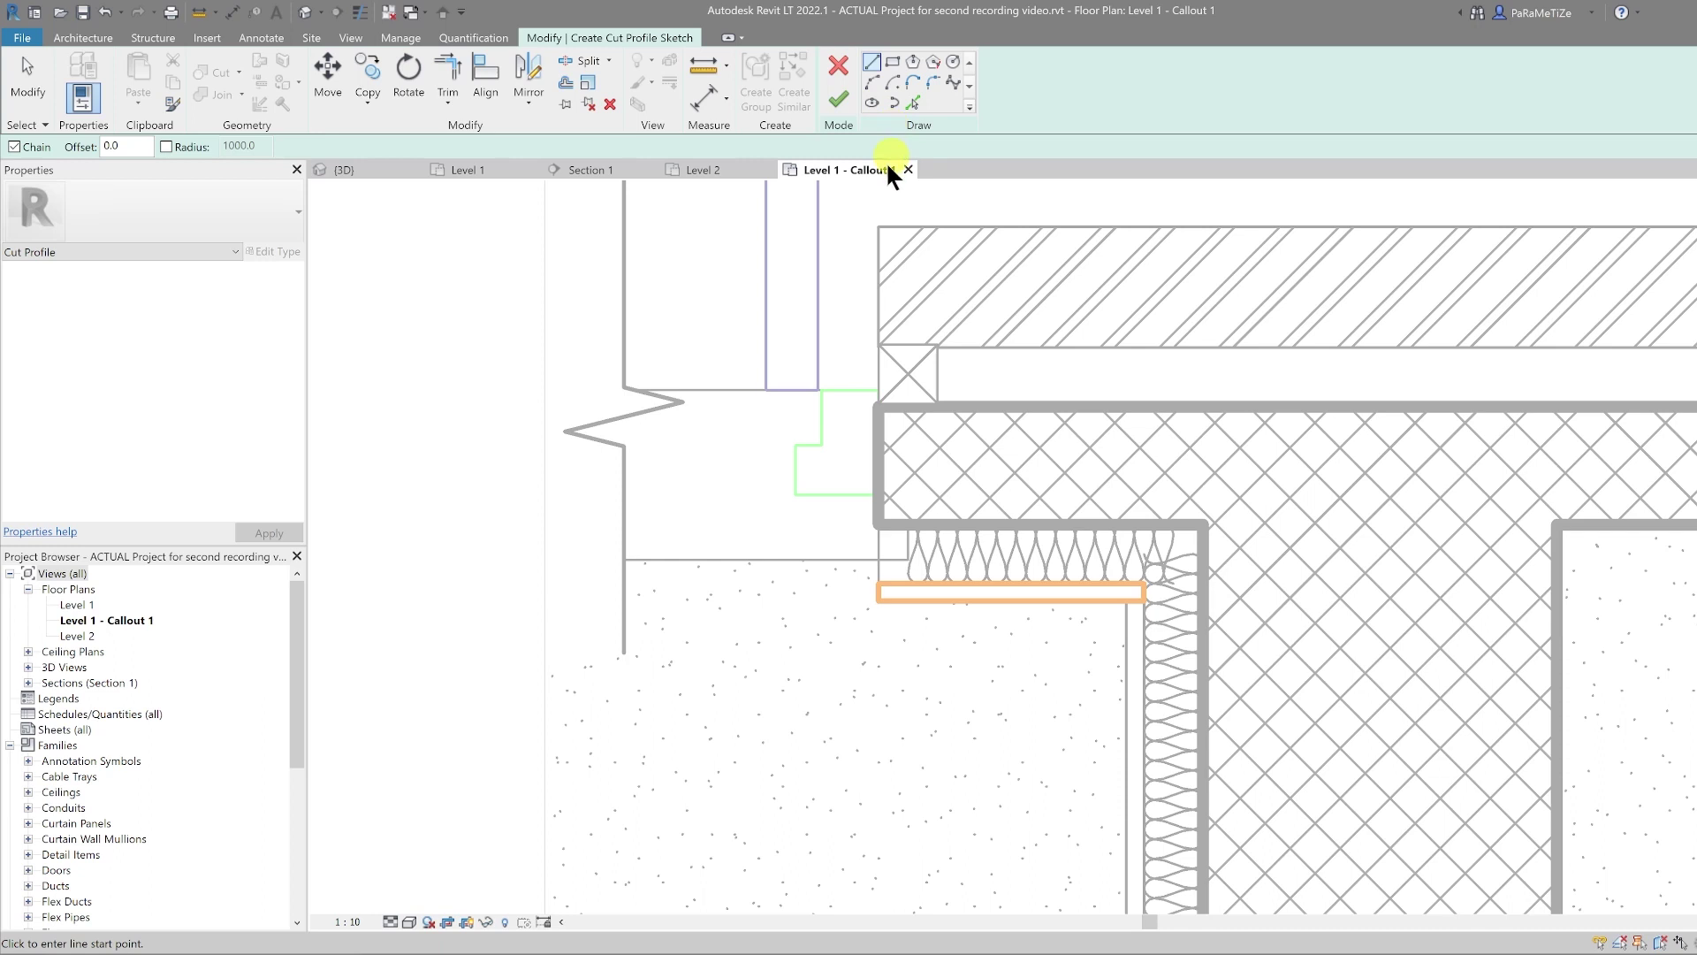
scroll(876, 584, "up", 2)
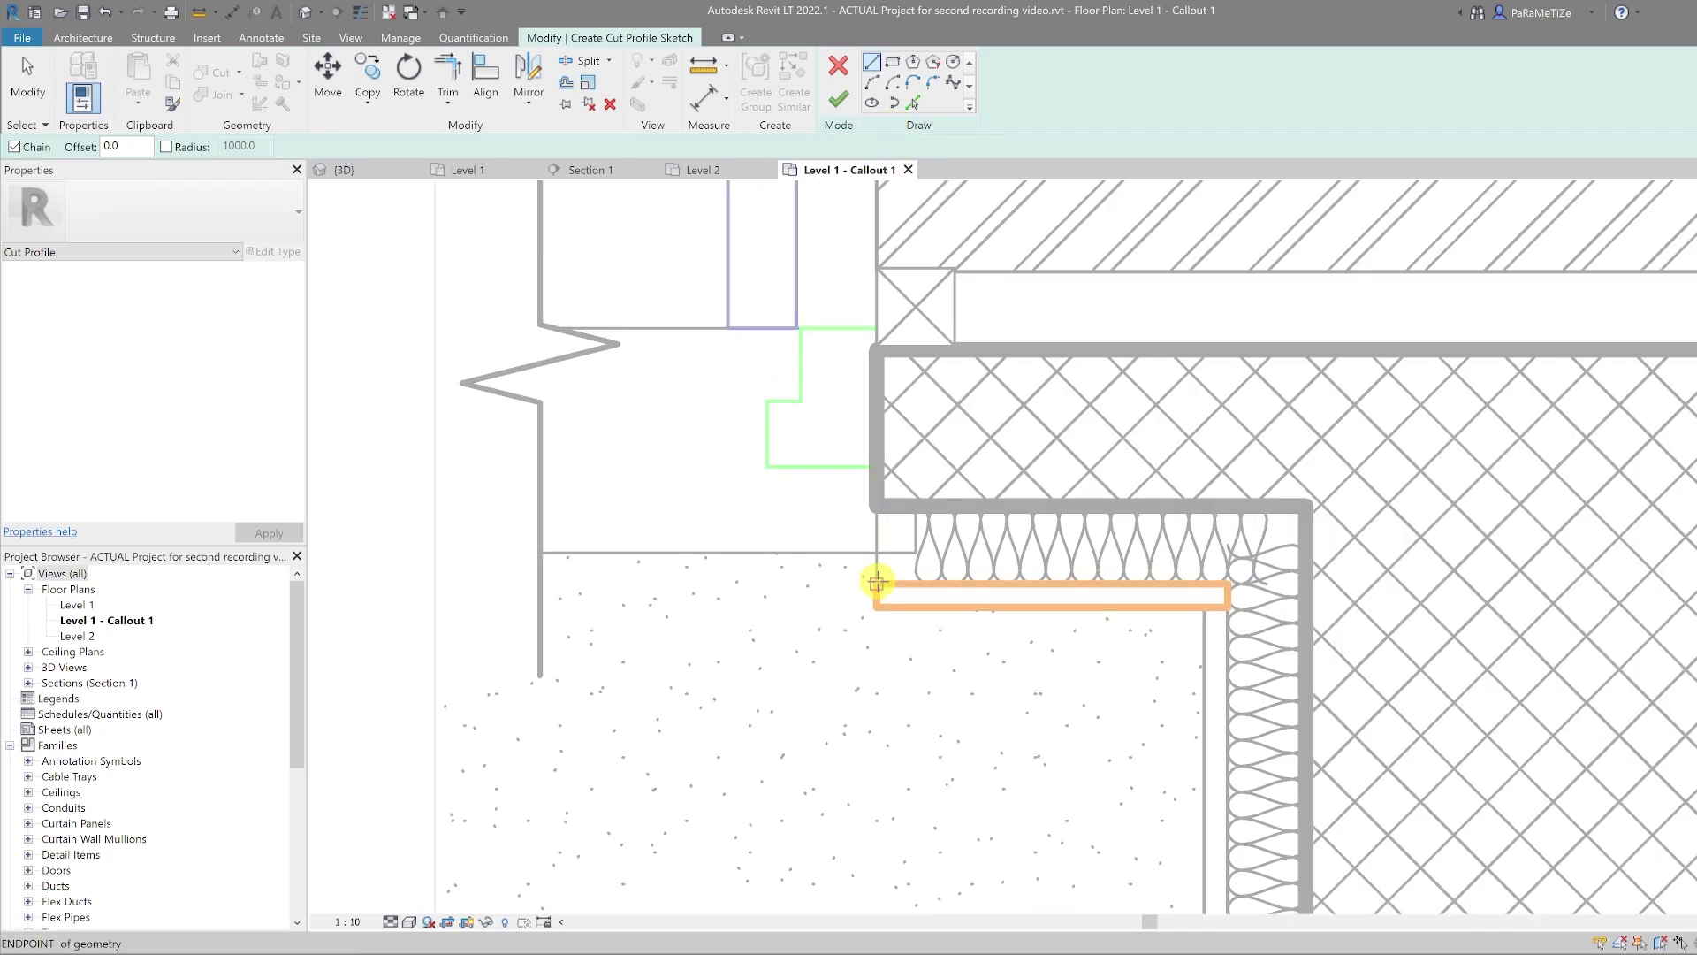
left_click(876, 584)
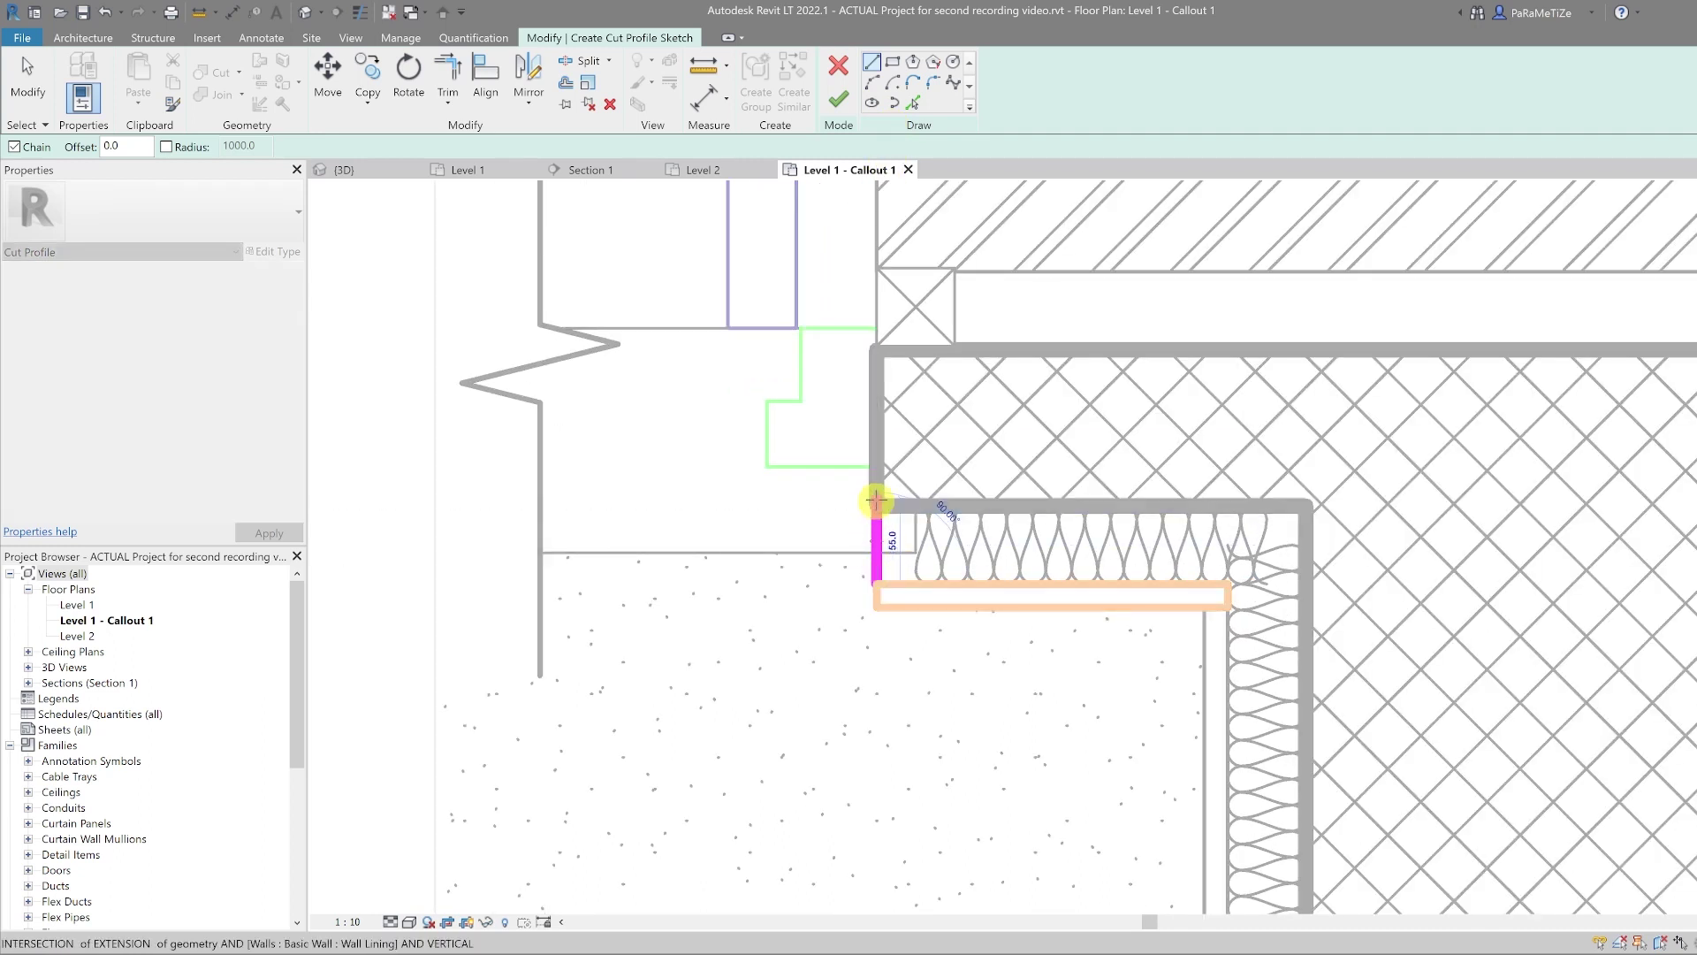
left_click(359, 13)
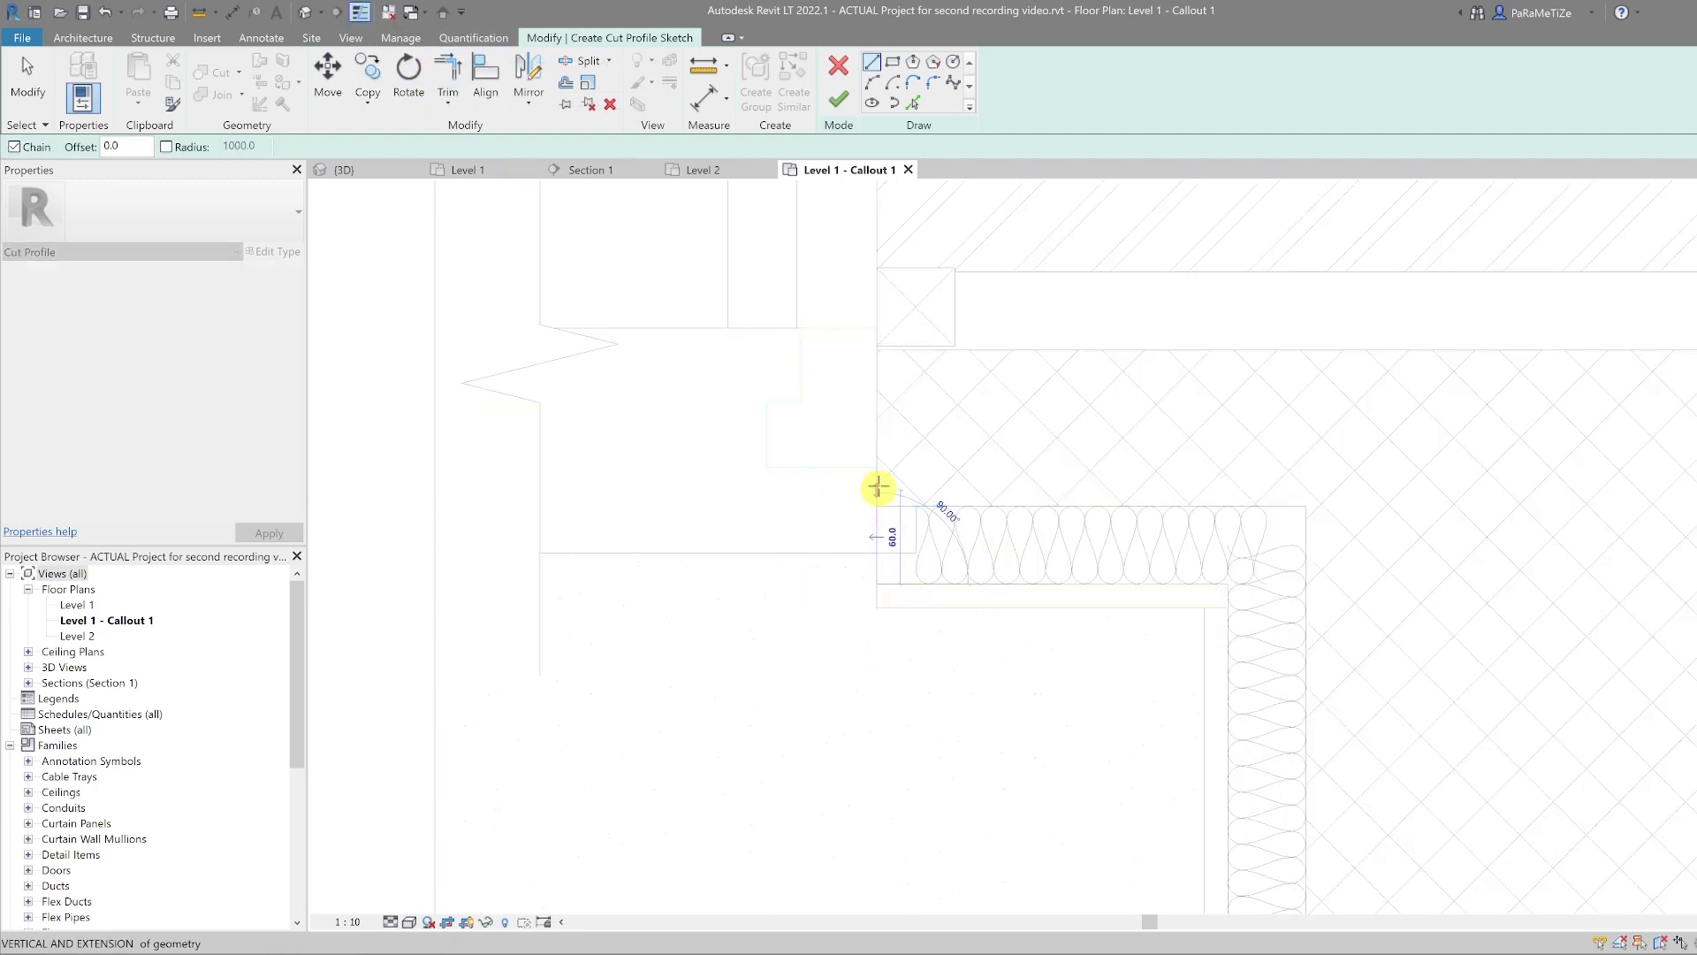
left_click(878, 466)
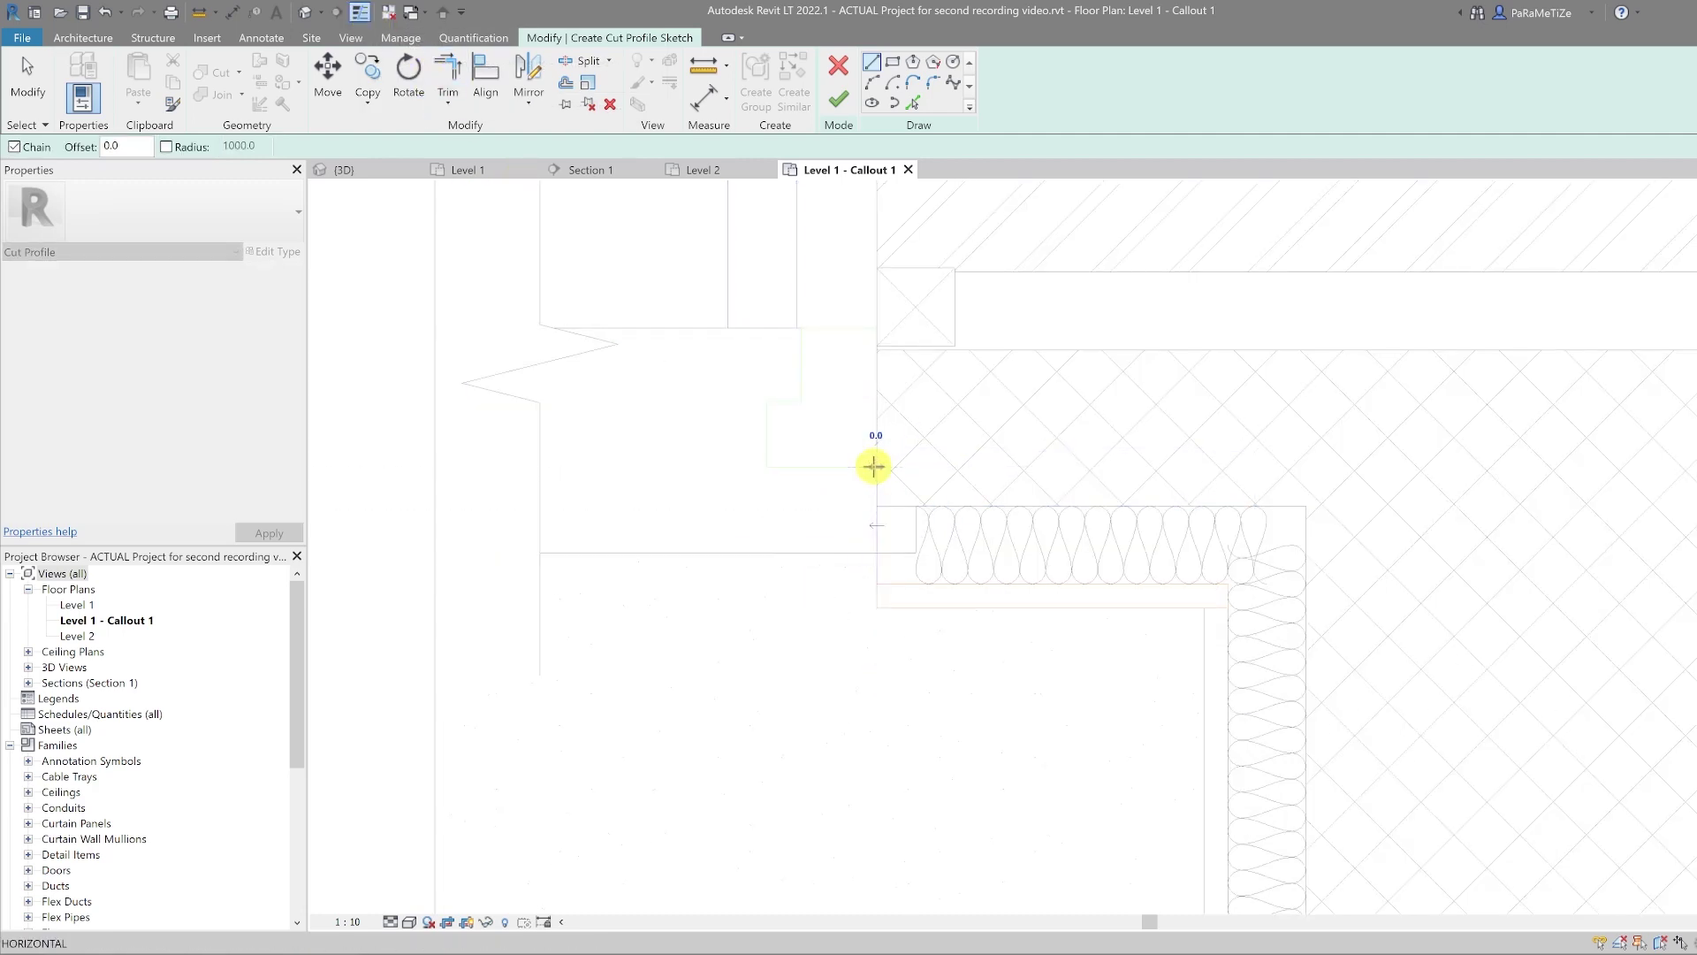
left_click(855, 466)
left_click(854, 607)
left_click(877, 608)
key("Escape")
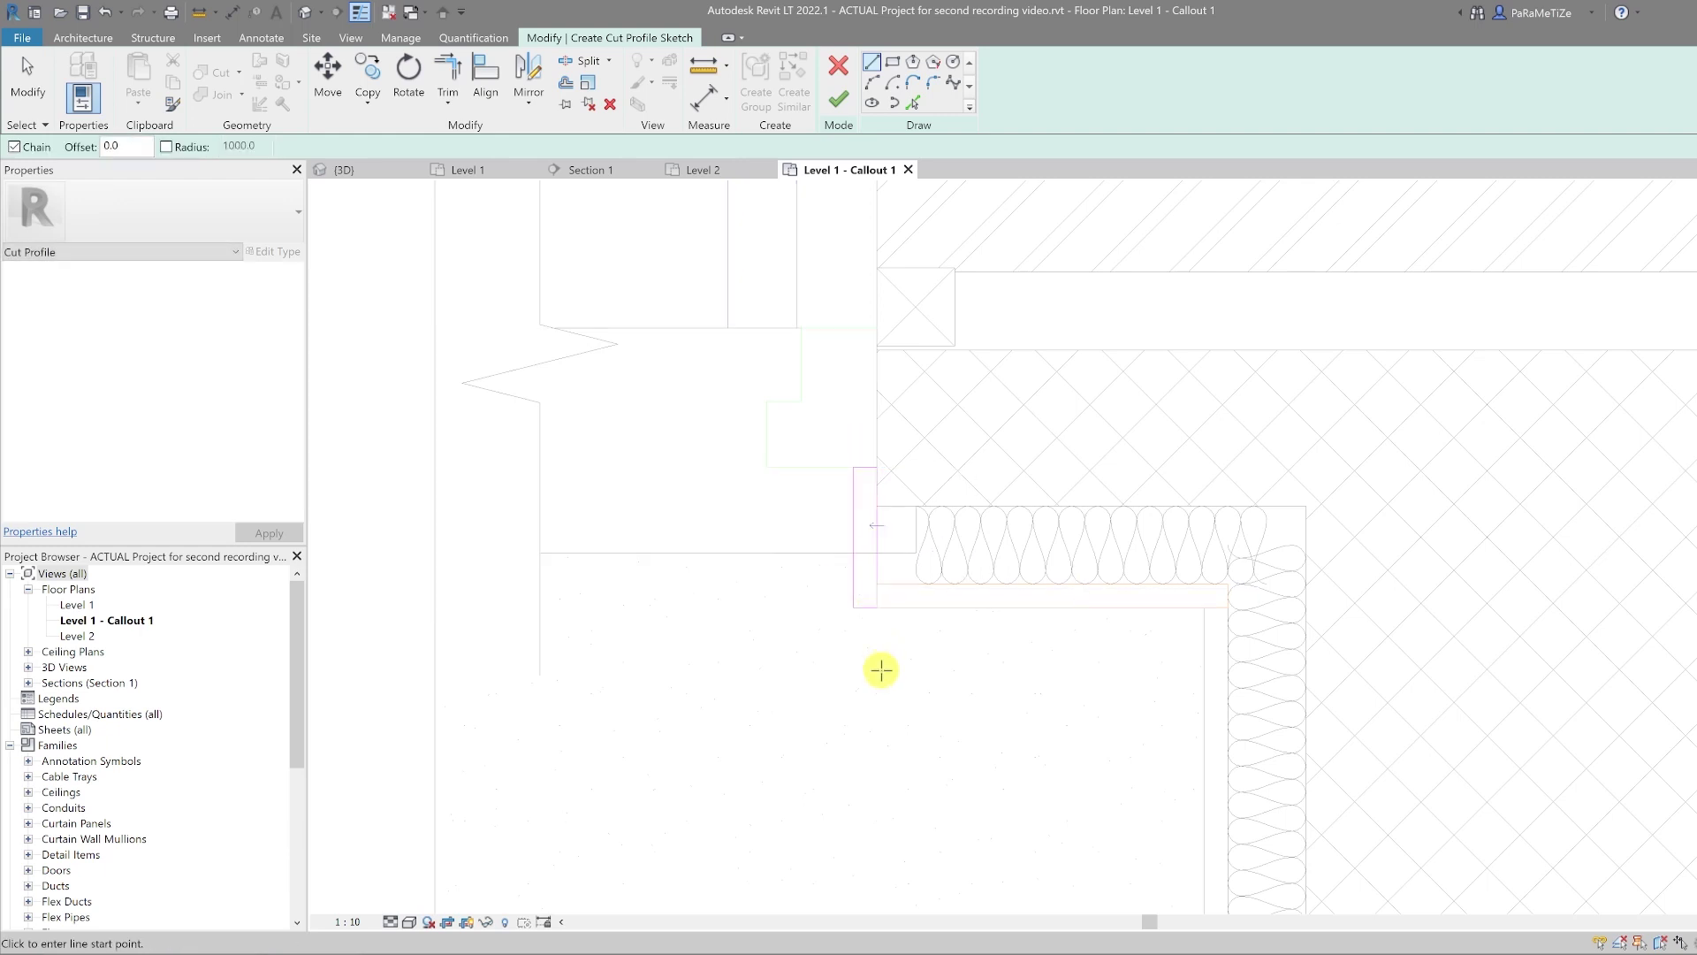
Flip the cut profile's direction arrow toward the wall and finish the lining return sketch
scroll(895, 588, "up", 5)
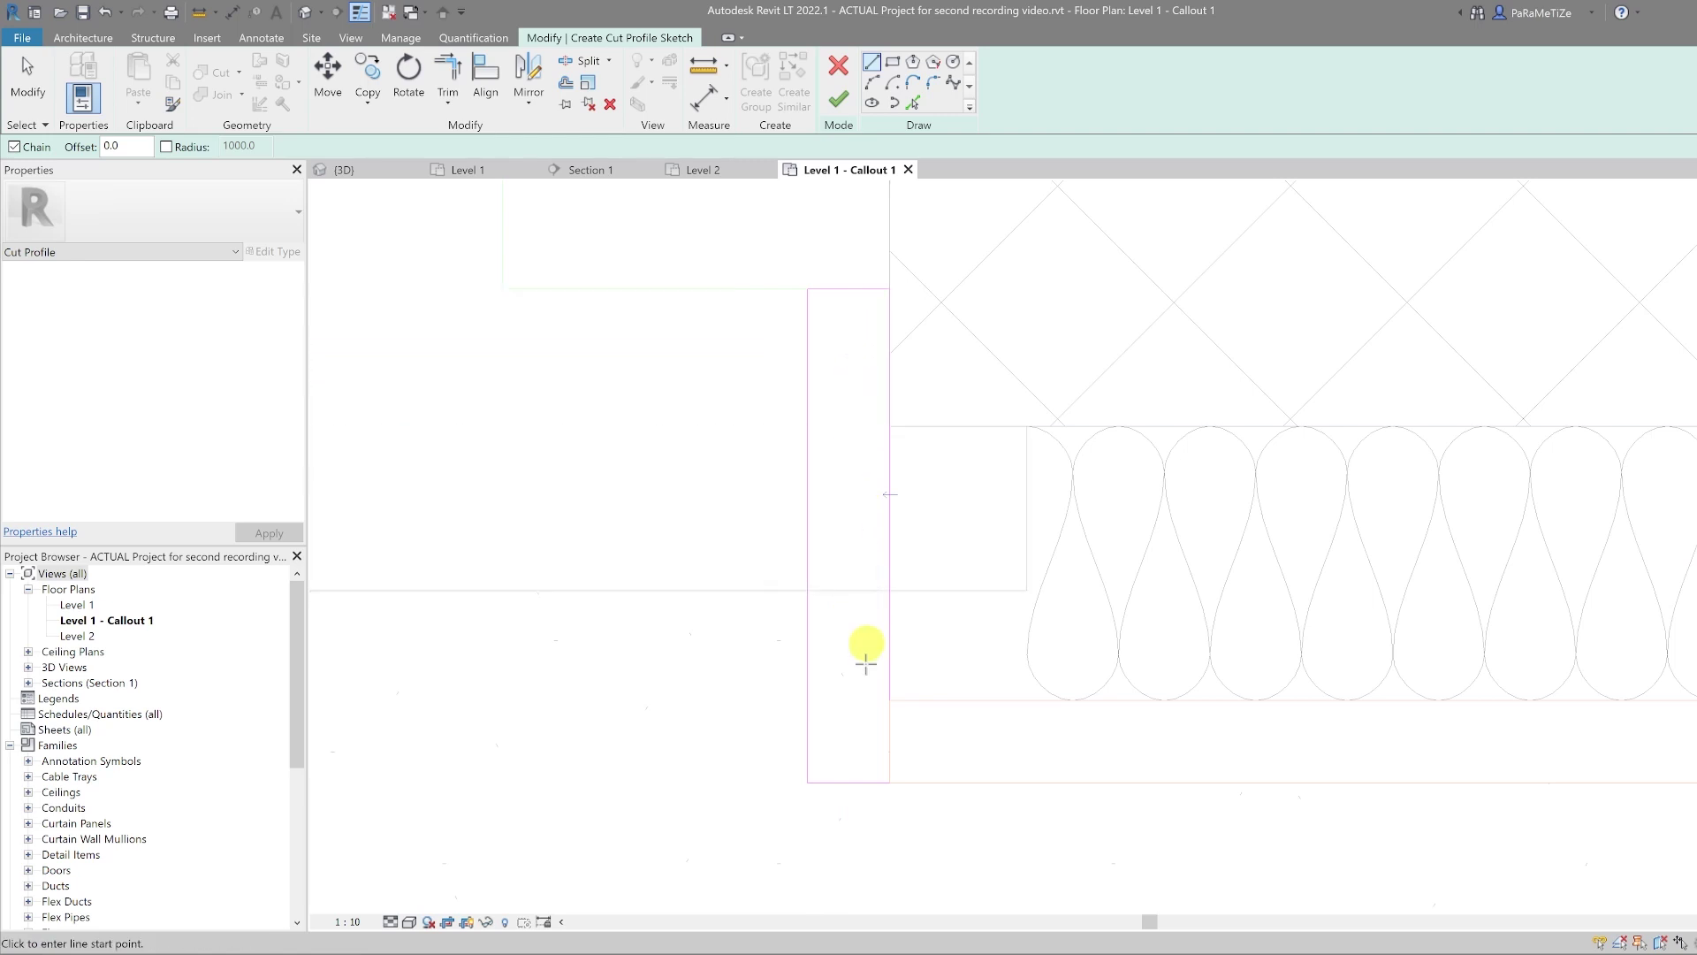
scroll(823, 573, "down", 5)
scroll(833, 568, "up", 2)
scroll(833, 569, "up", 3)
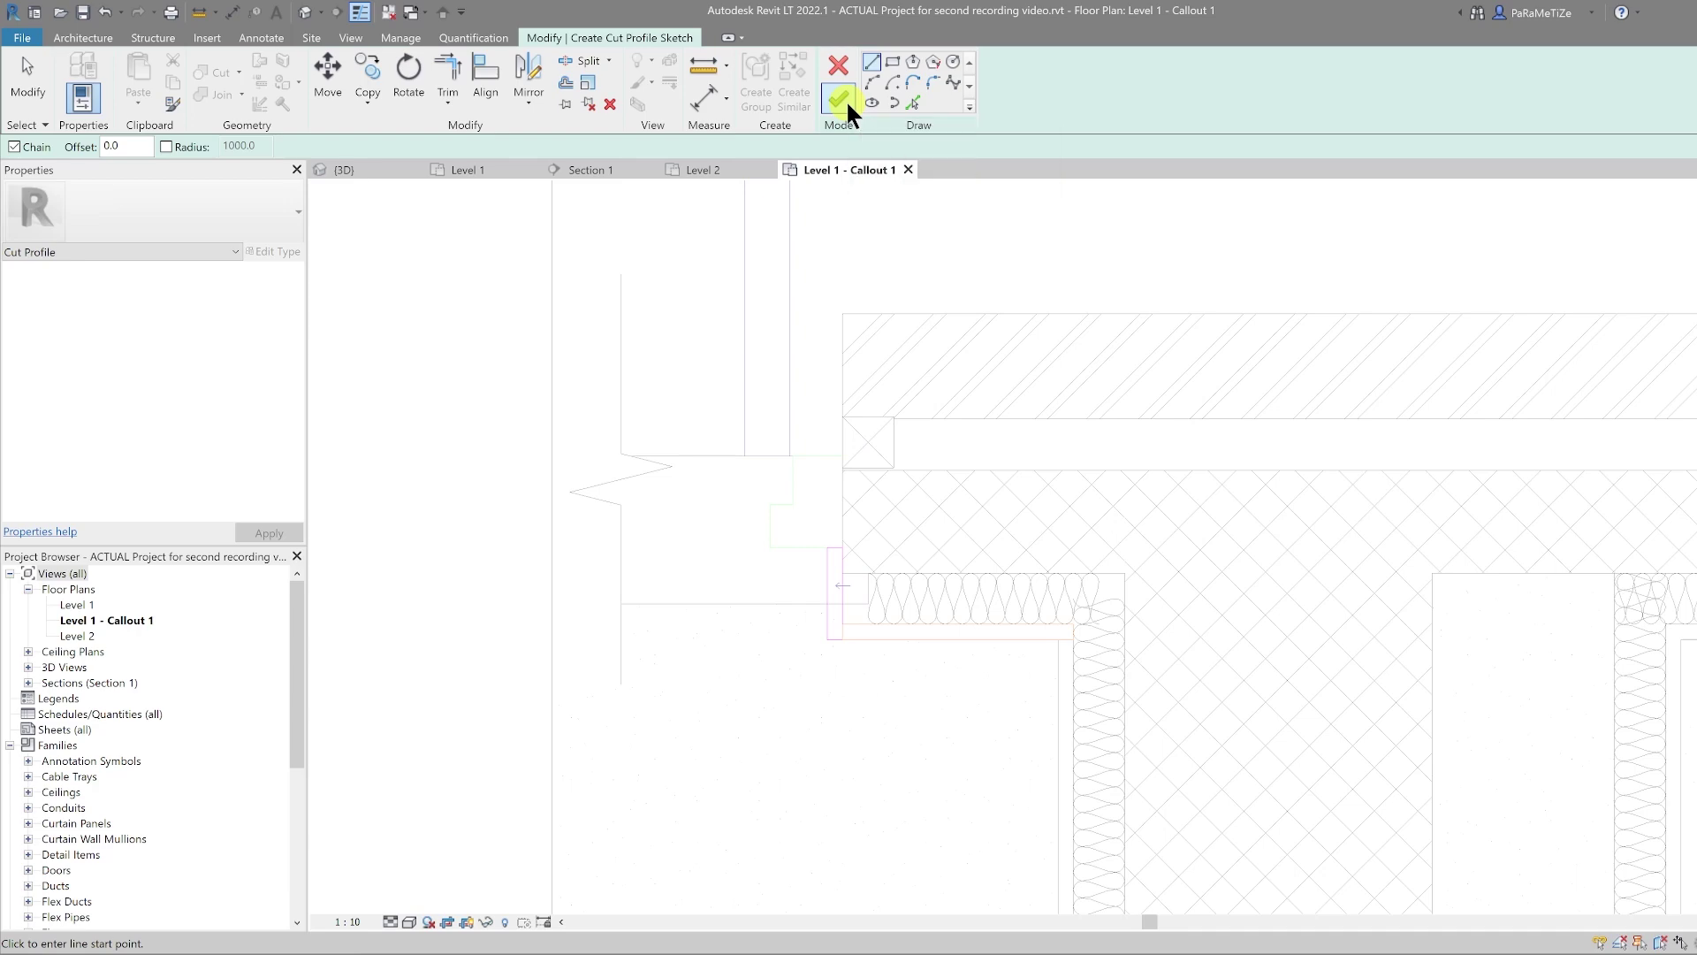
left_click(845, 99)
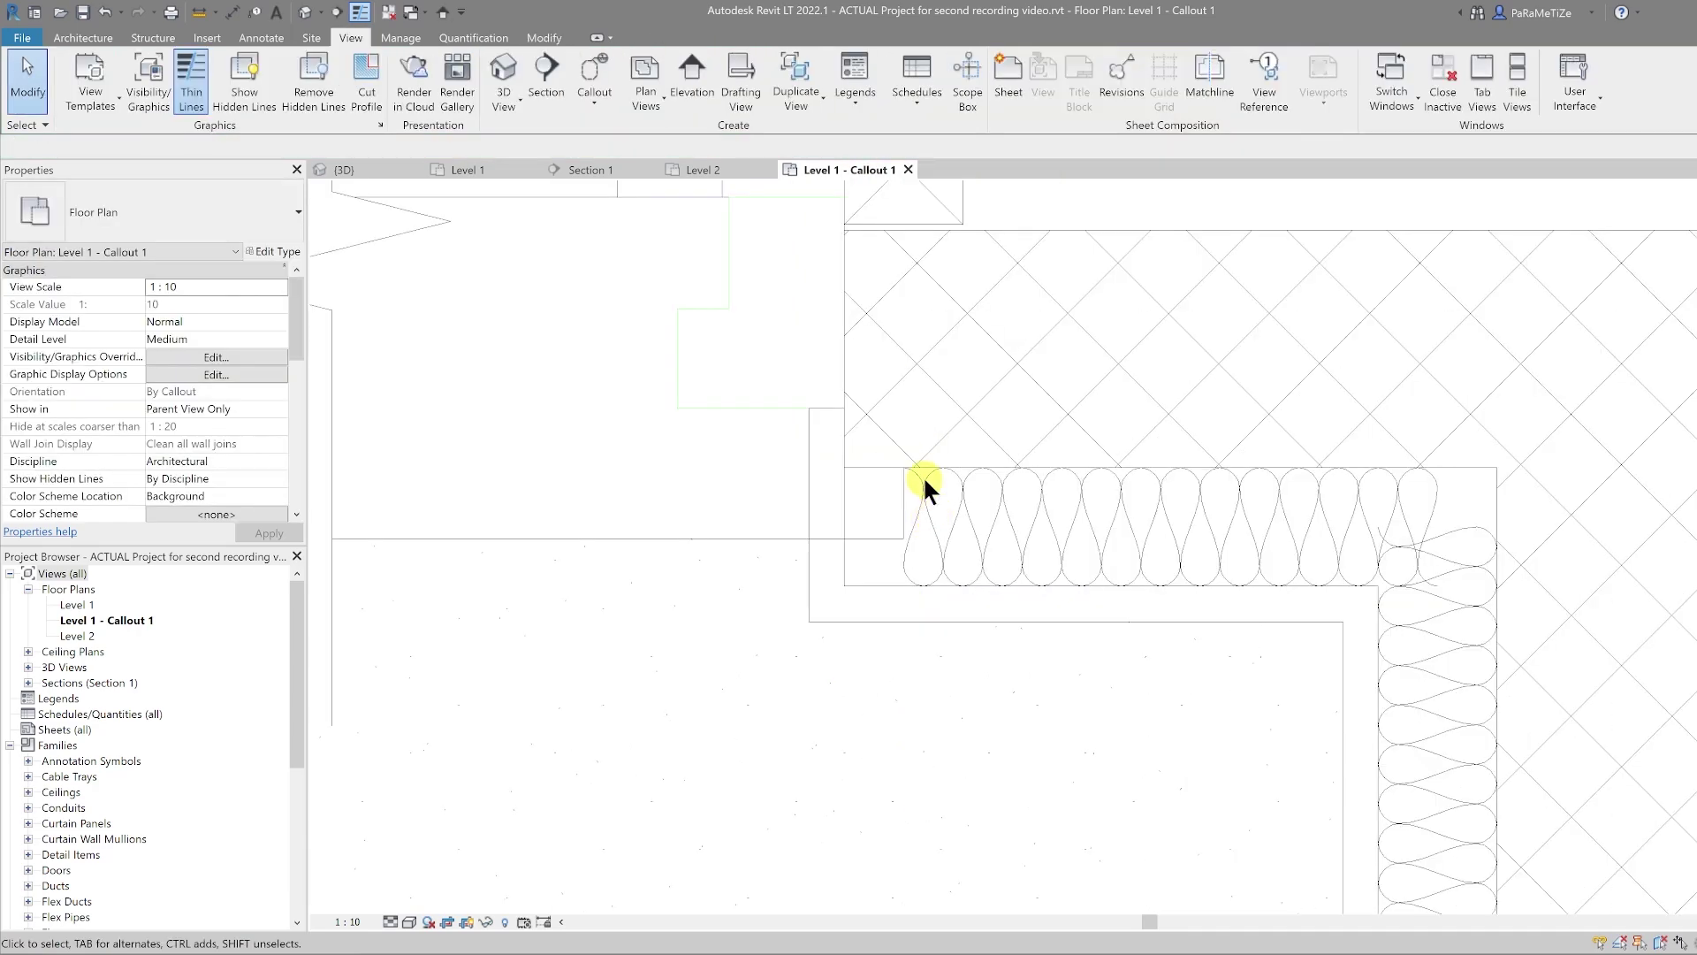
Extend the insulation run beside the door to the end face of the wall
left_click_drag(926, 533, 843, 522)
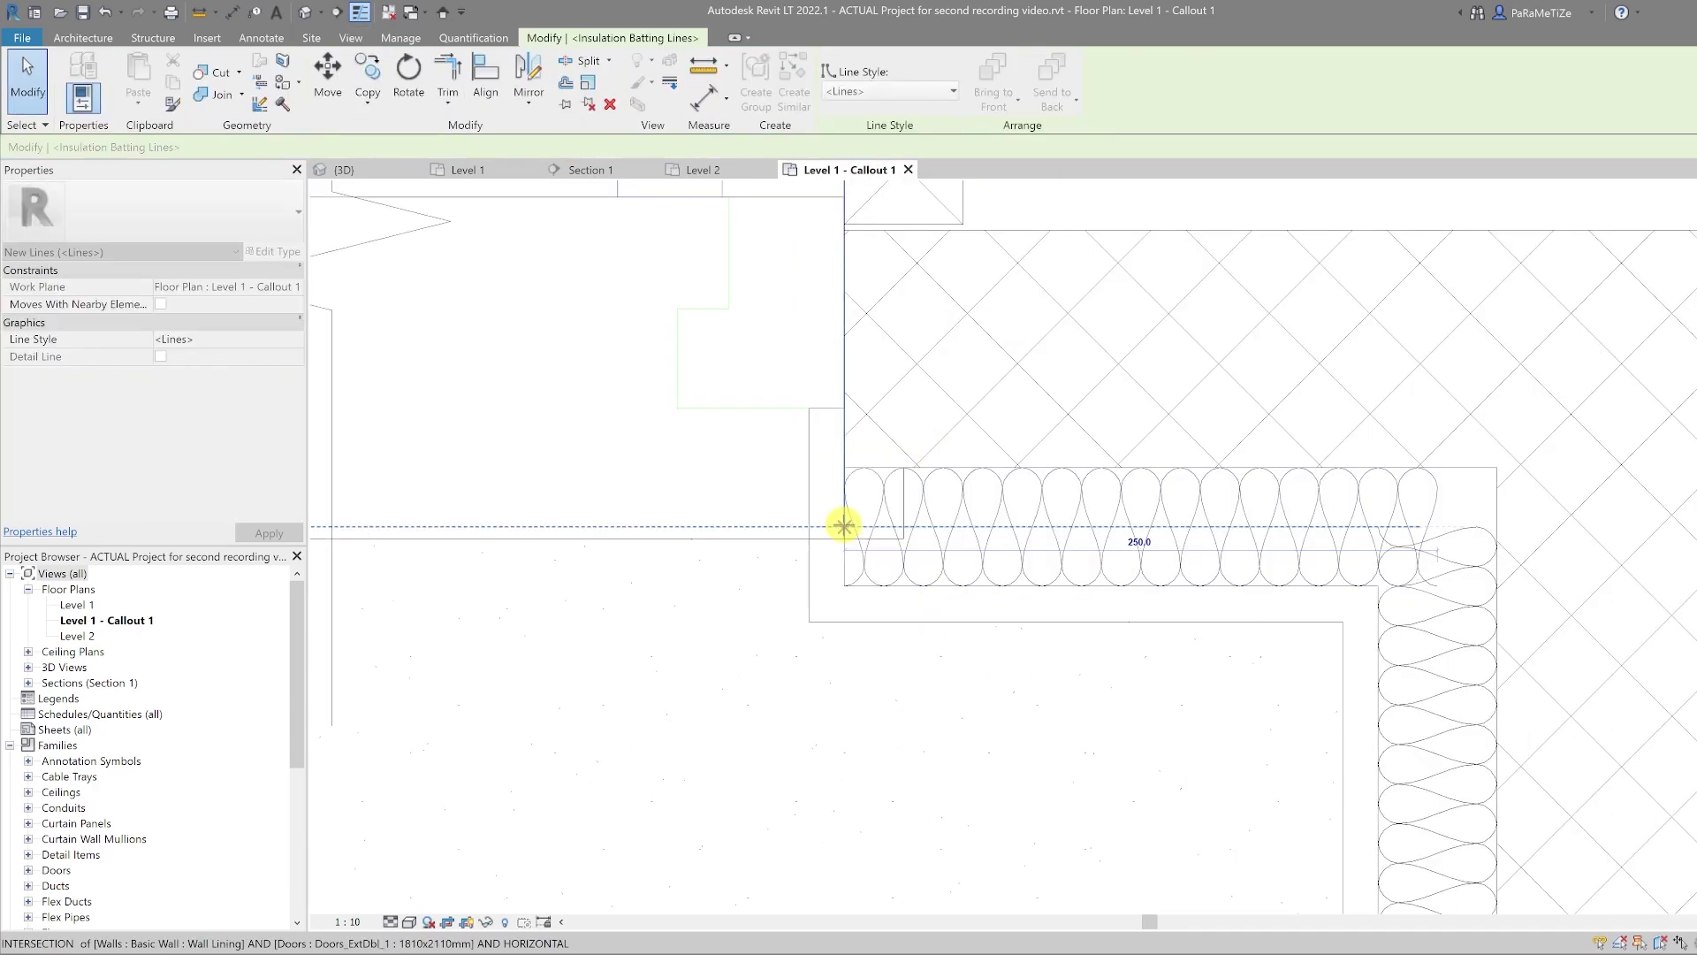
Override the door lines overlapping the insulation beside the door with the <Invisible lines> style using Linework
left_click(878, 721)
scroll(875, 718, "down", 1)
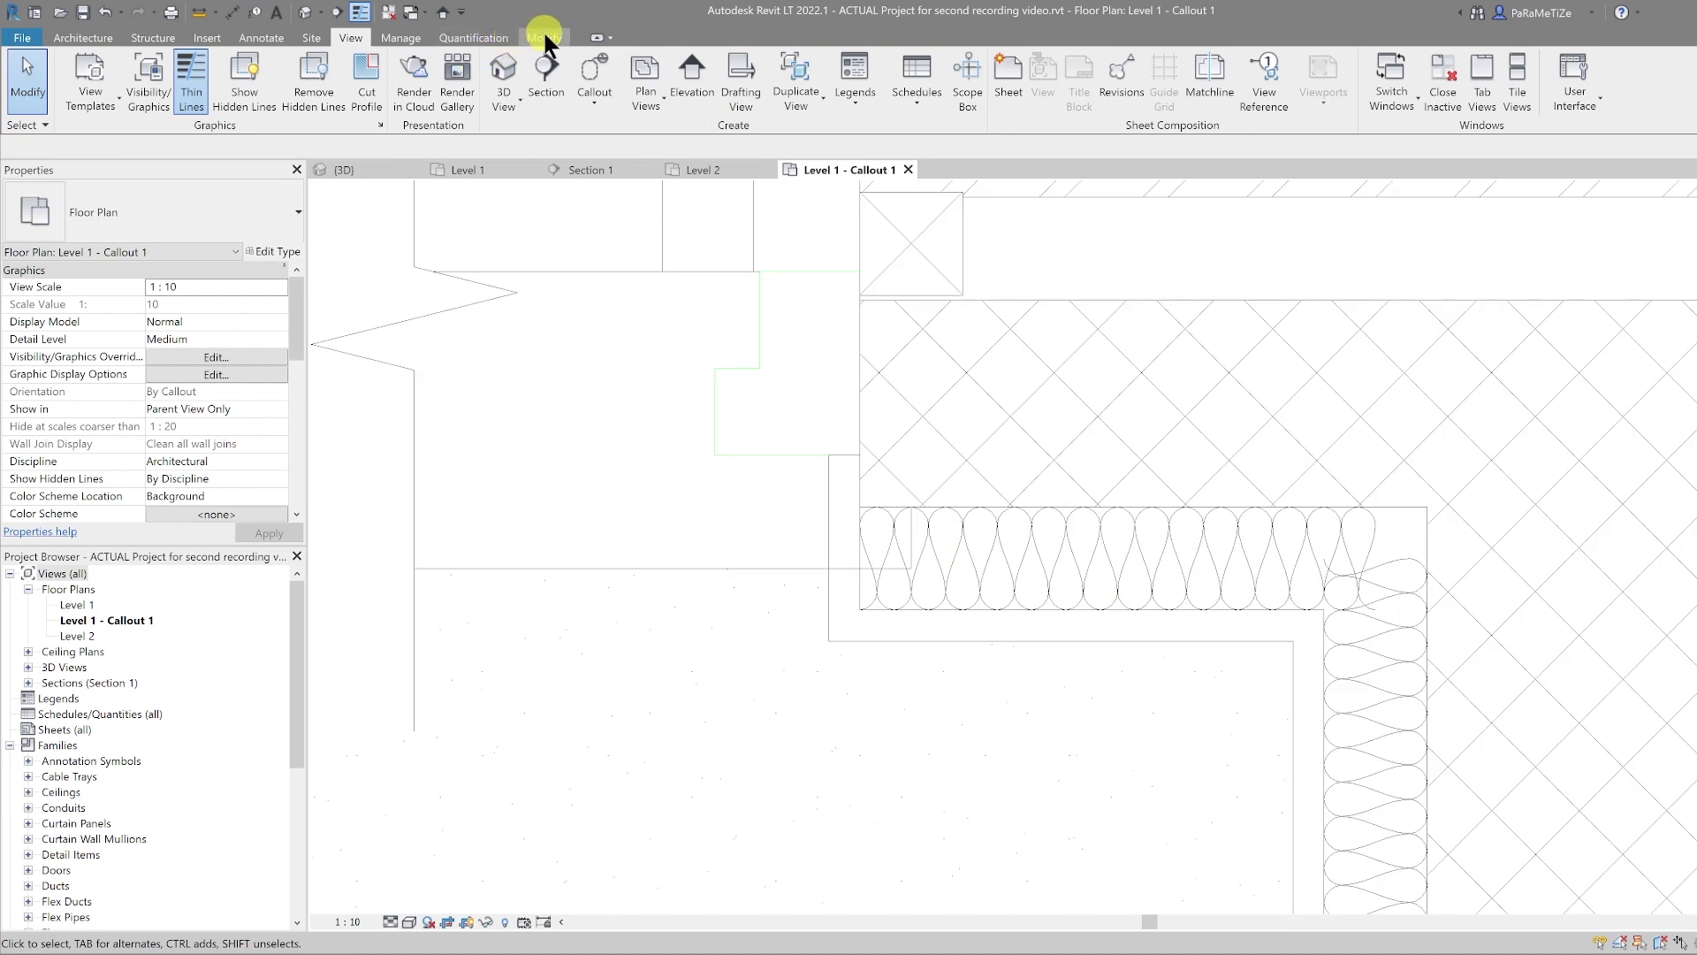
left_click(544, 35)
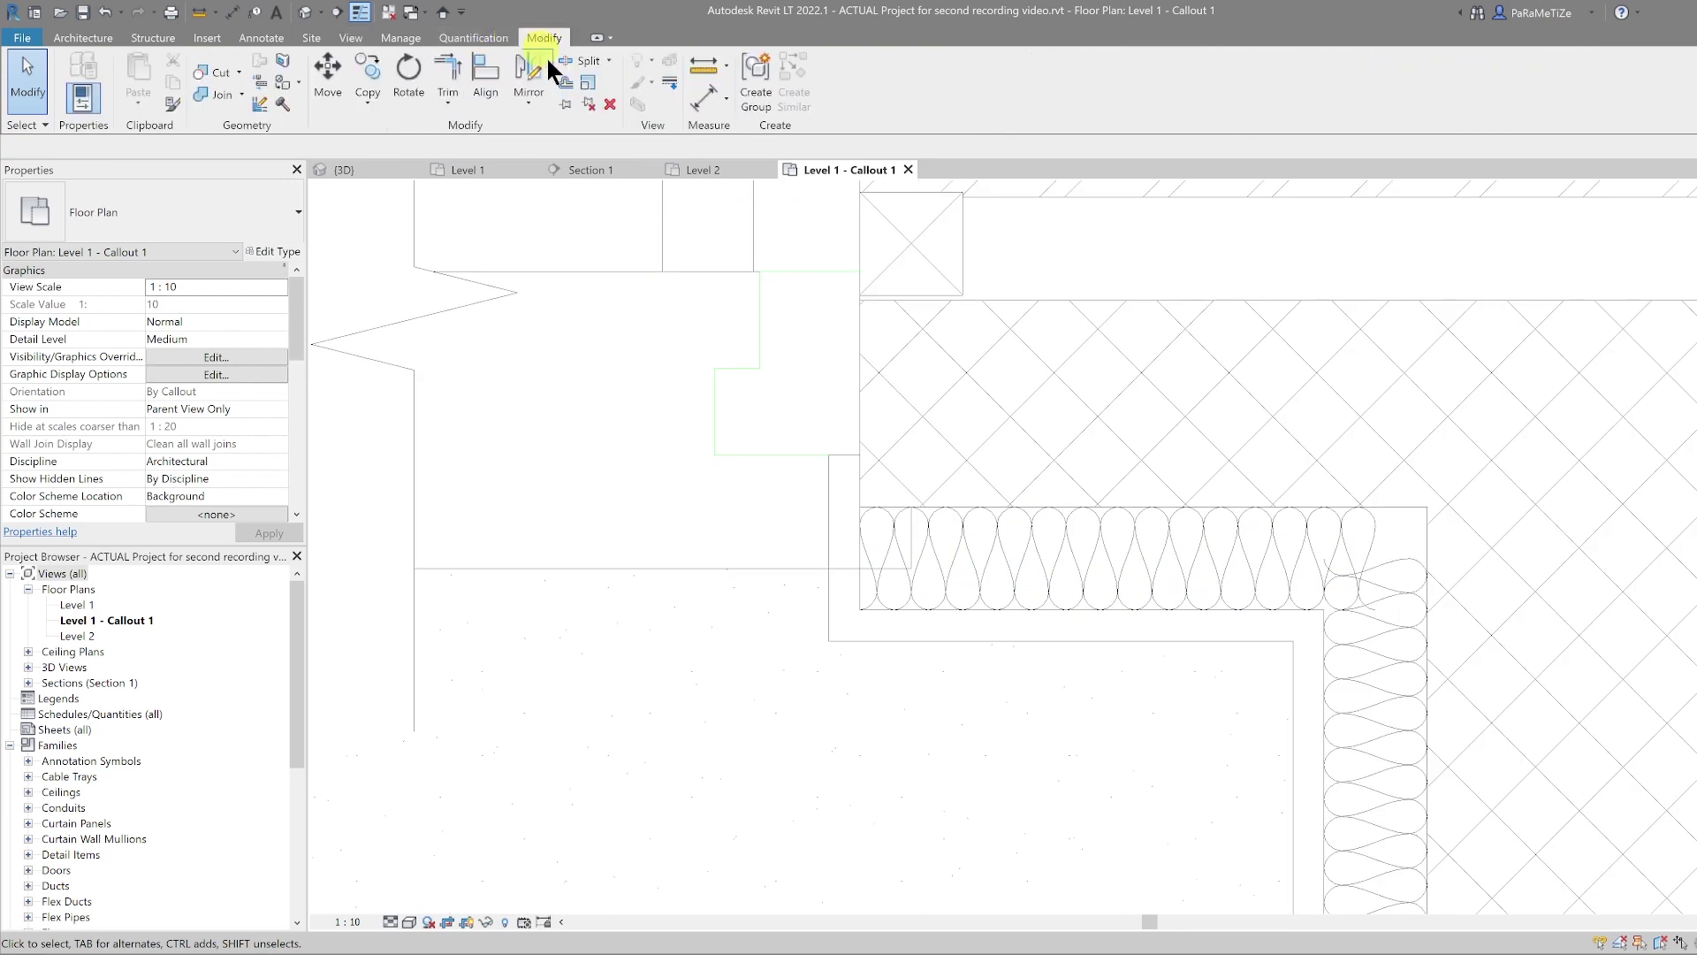
left_click(667, 81)
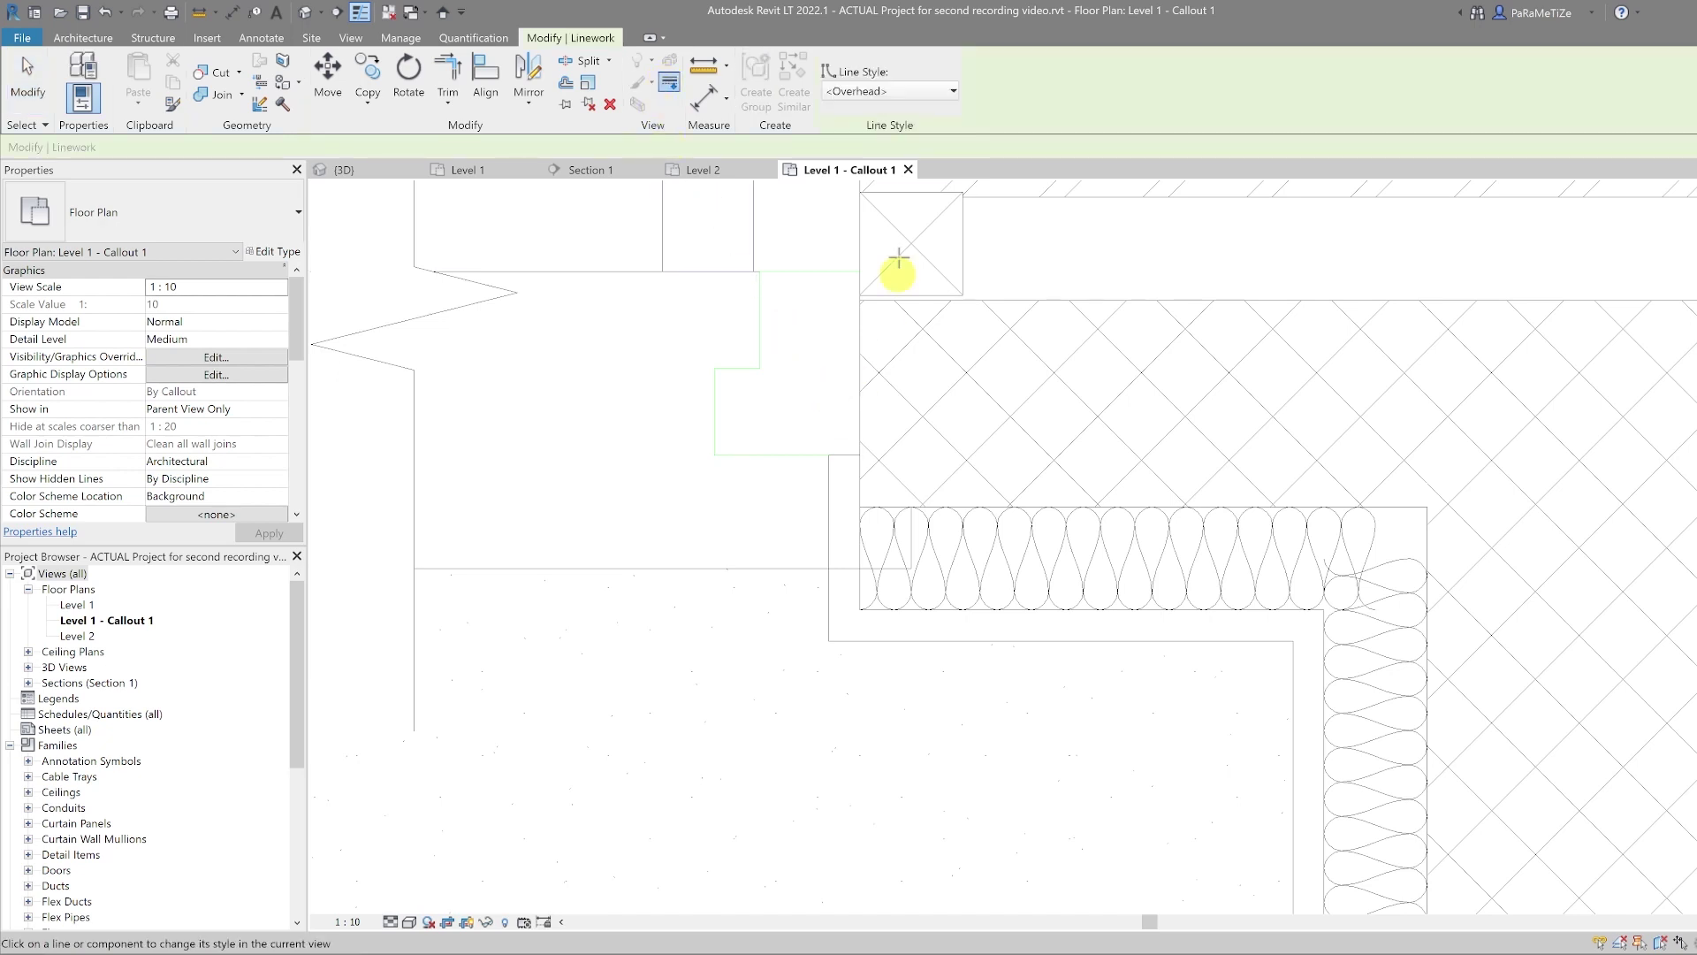
left_click(886, 90)
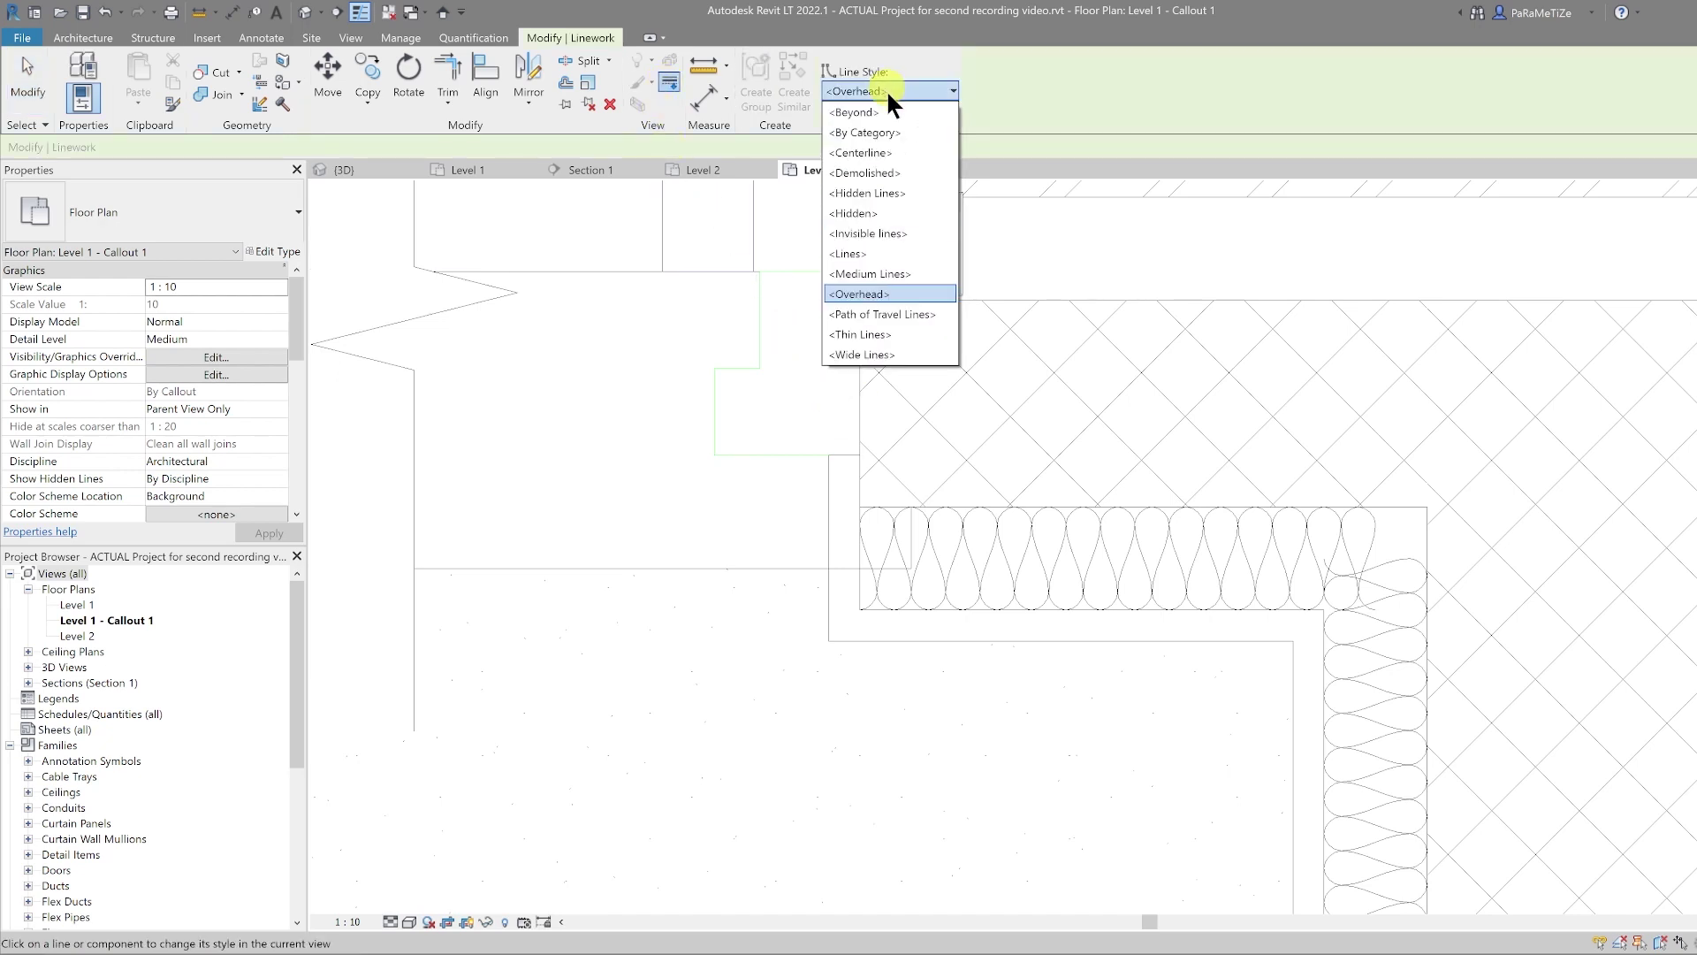
left_click(875, 233)
left_click(911, 541)
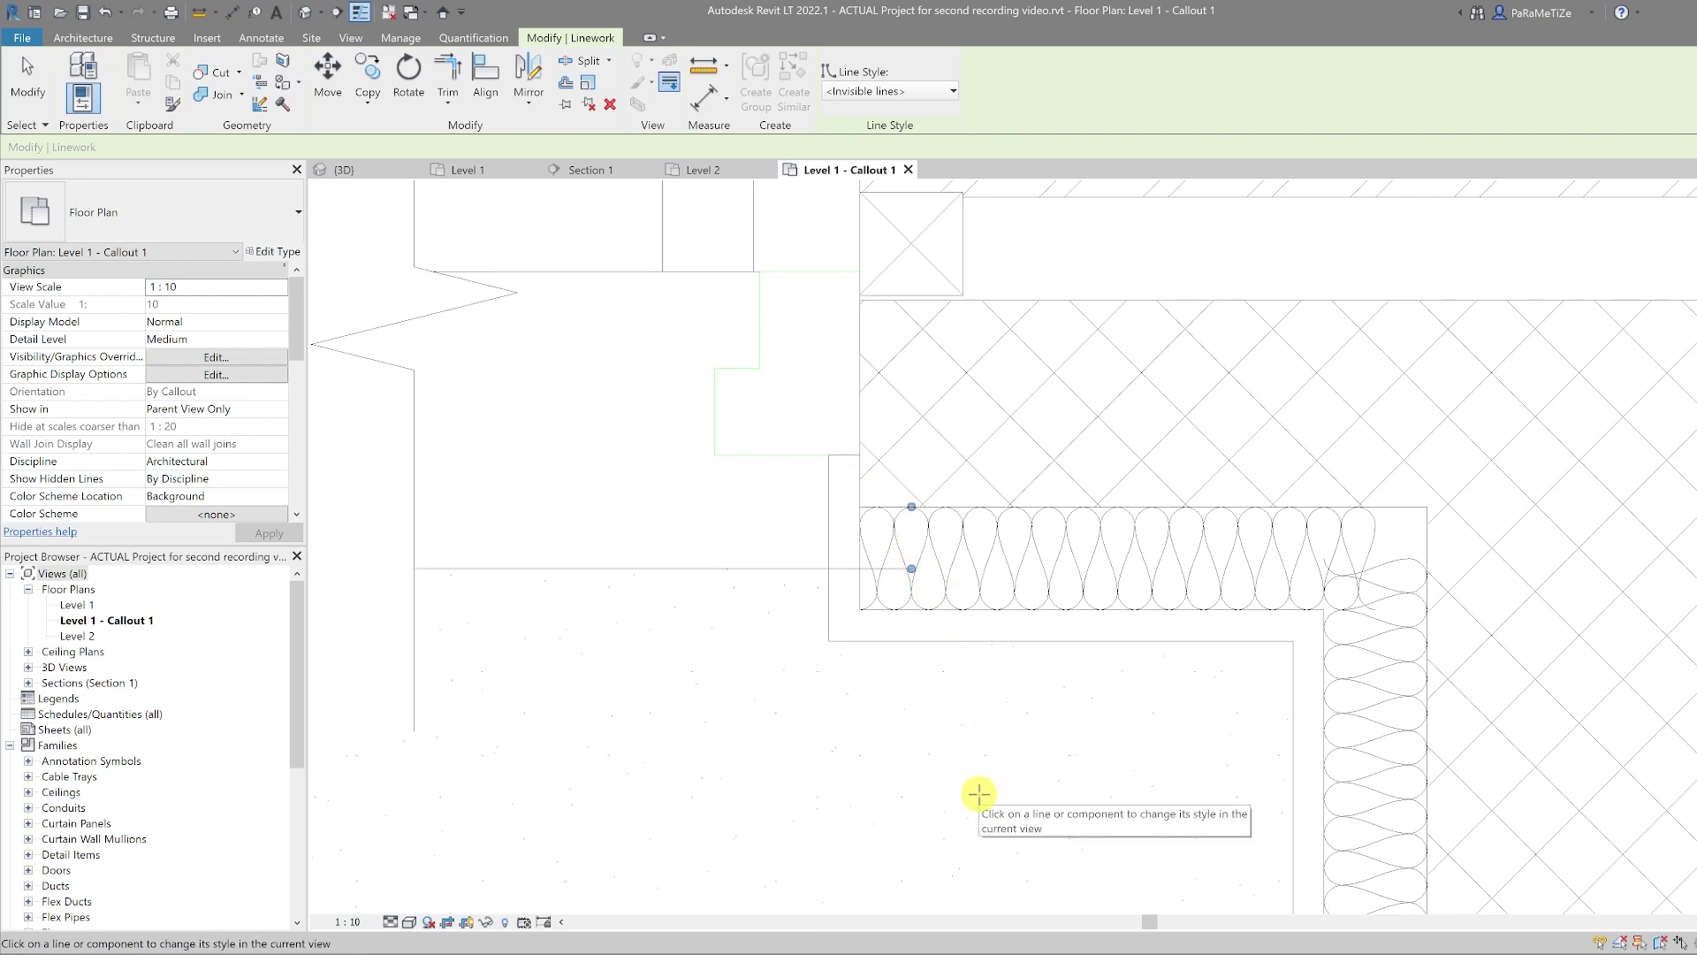
scroll(878, 624, "up", 1)
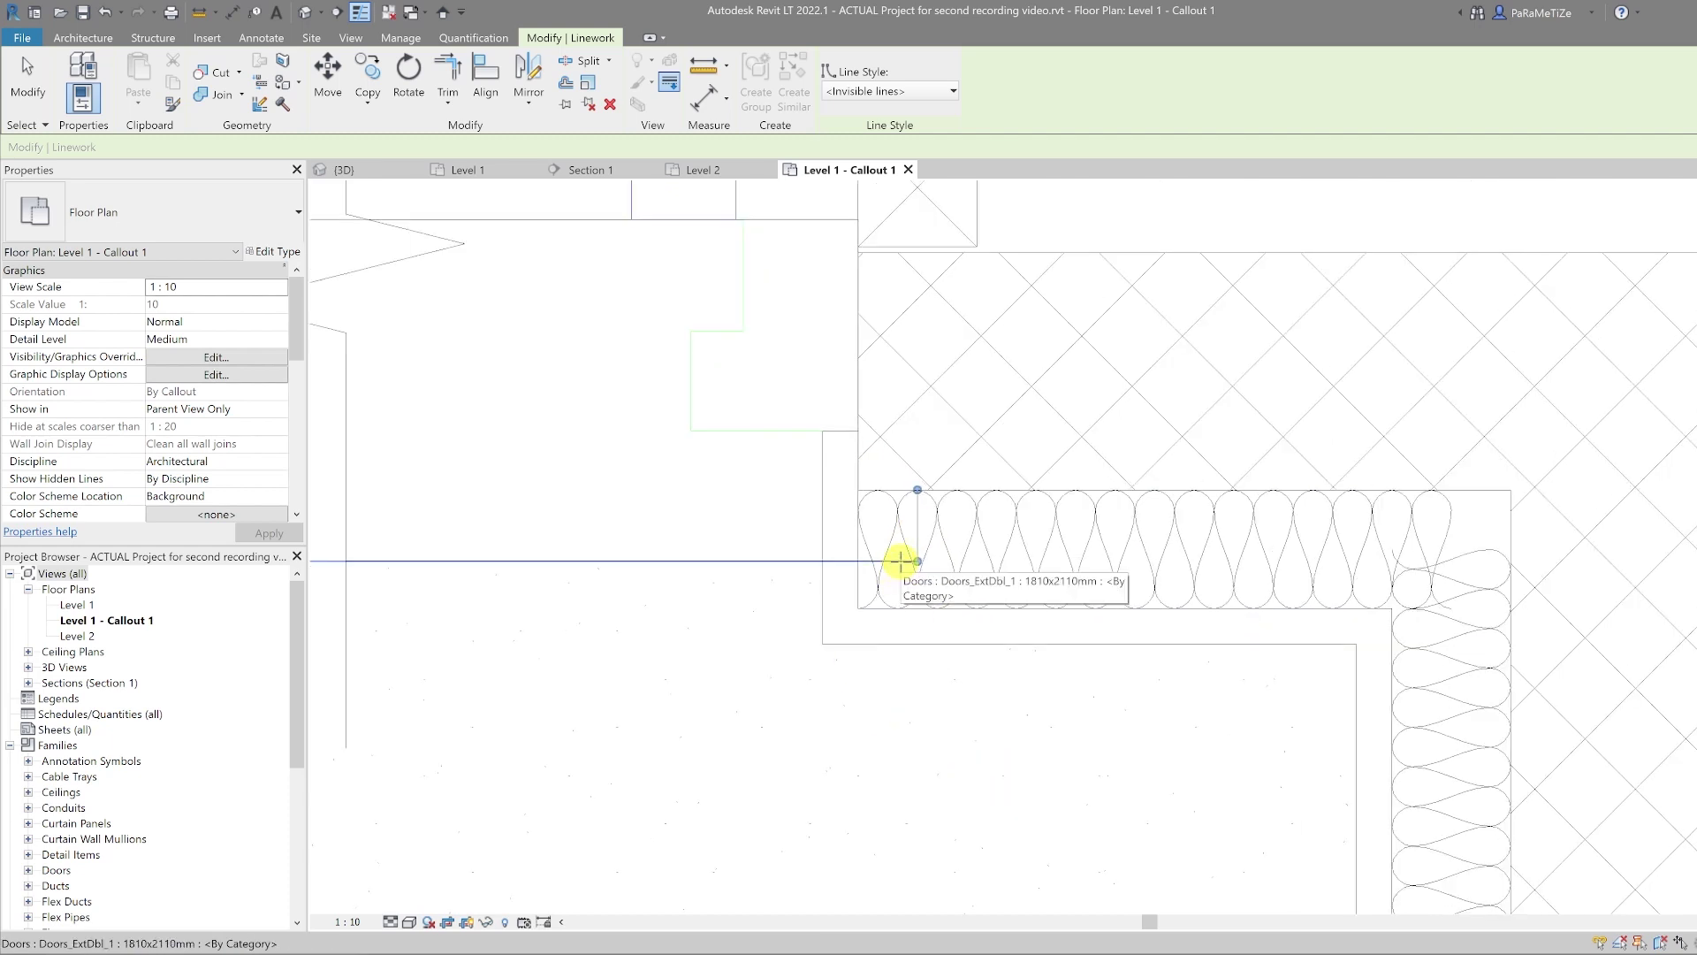
scroll(766, 661, "down", 2)
key("Escape")
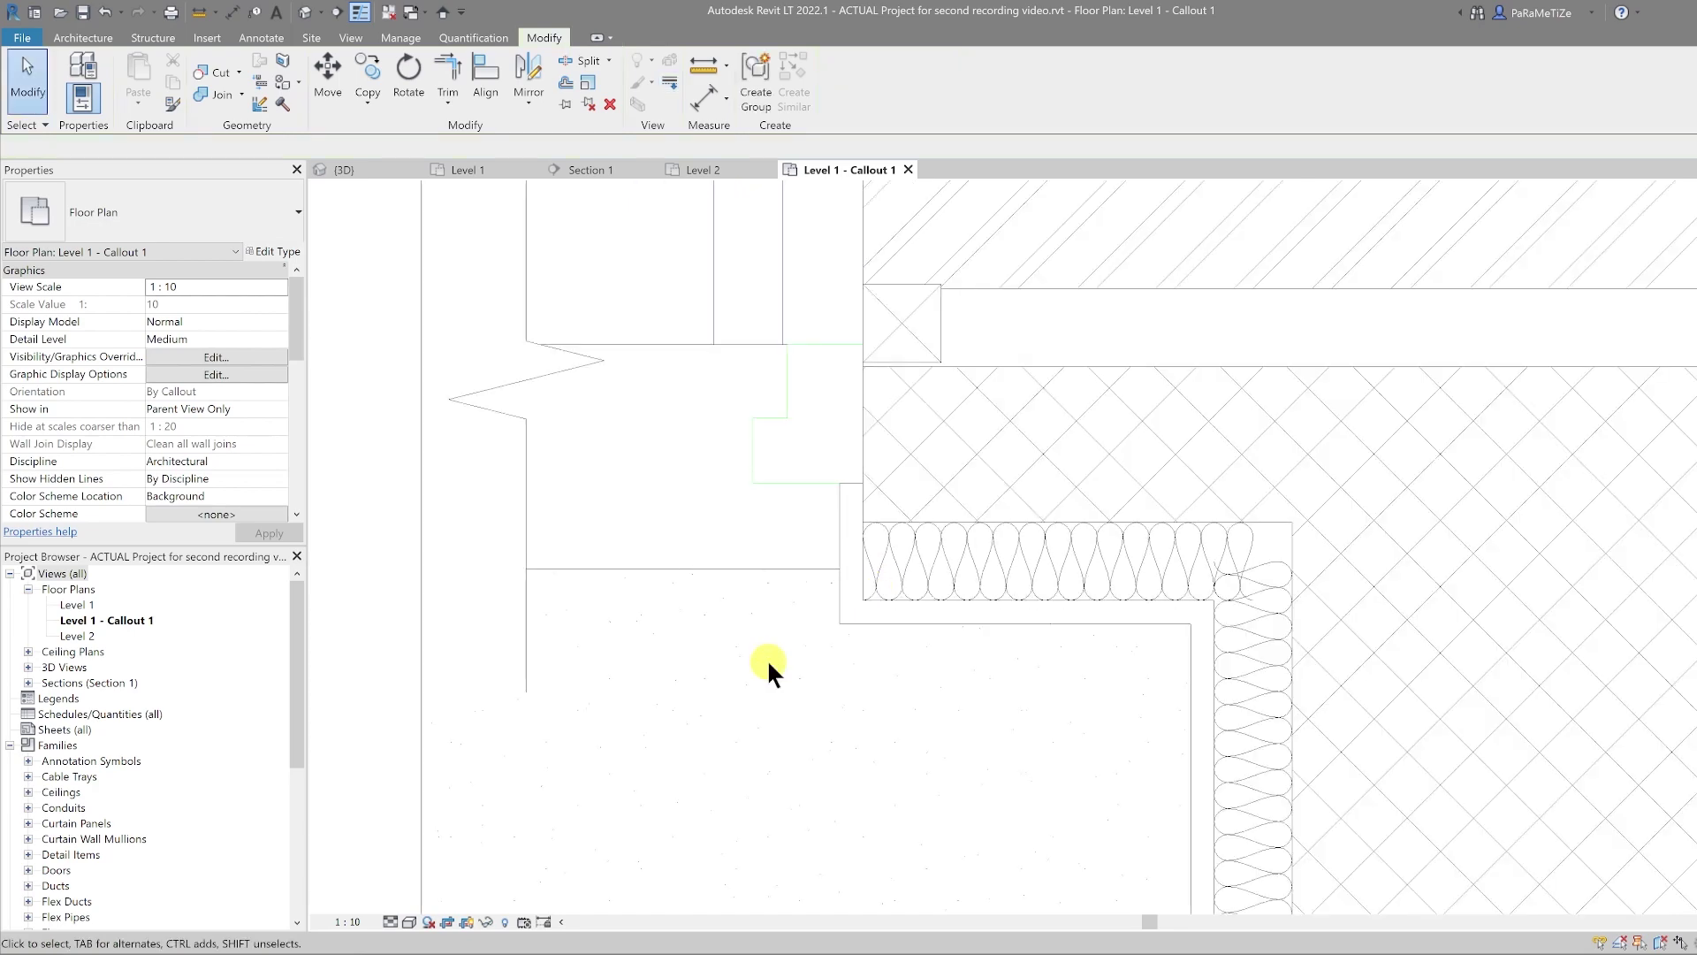
Extend the insulation run beside the door to the pier's inner corner, giving it a length of 275 mm
scroll(758, 643, "down", 2)
scroll(920, 649, "up", 1)
scroll(789, 661, "down", 1)
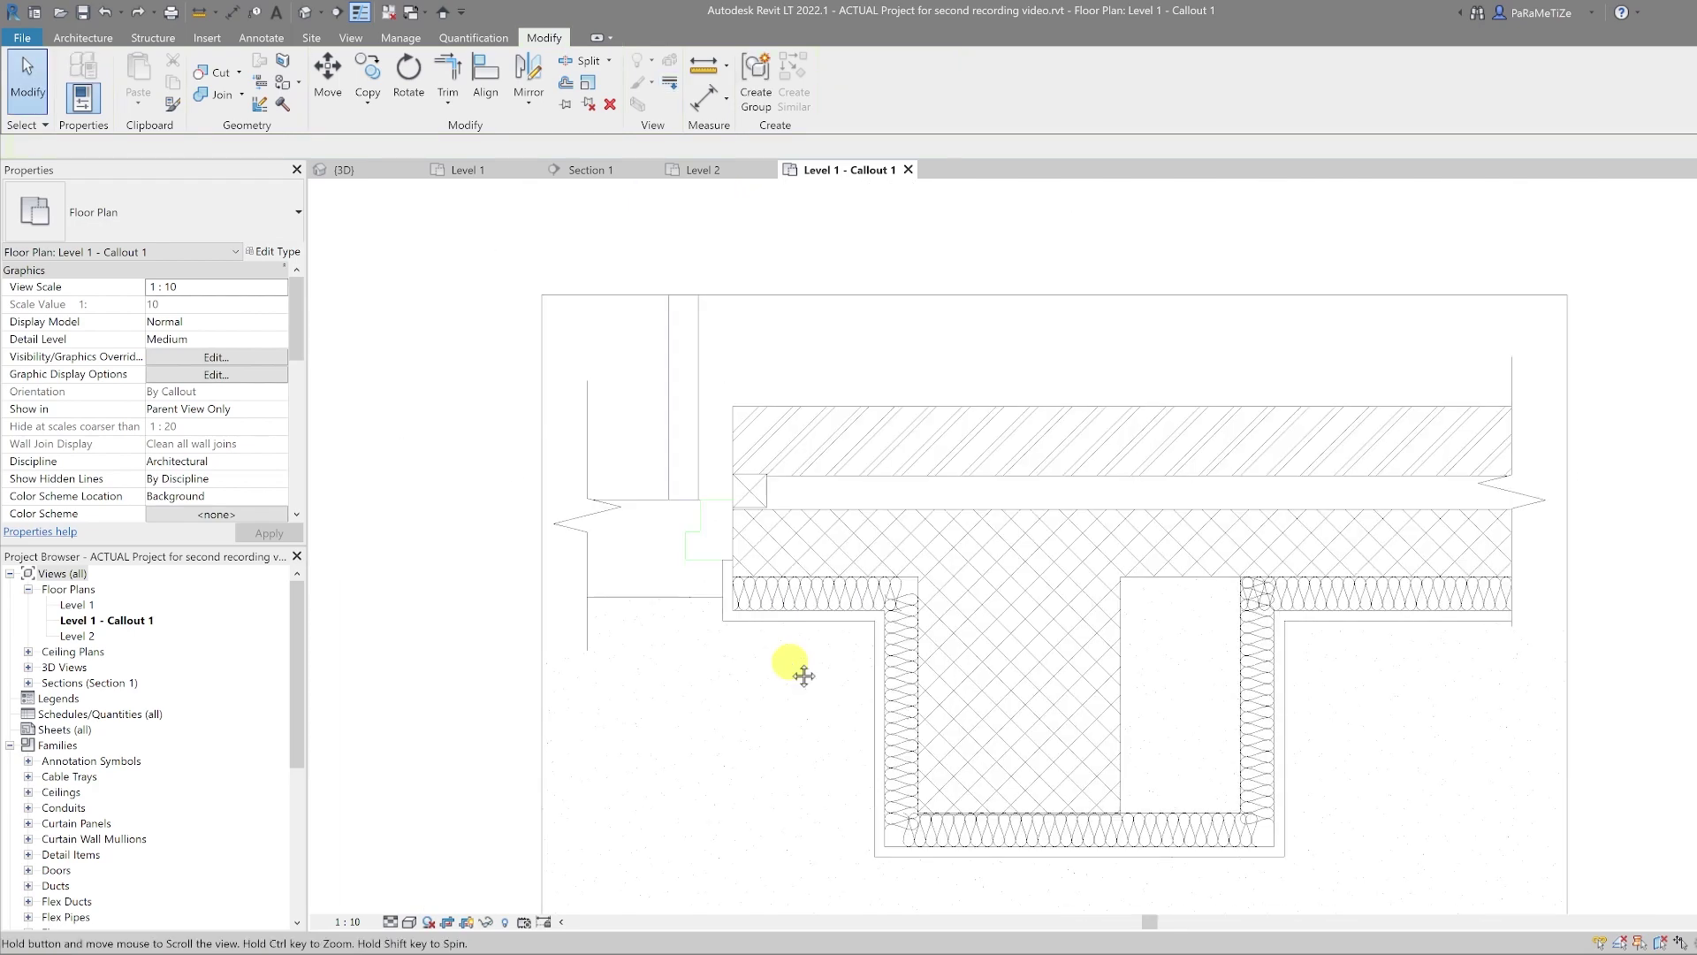
middle_click_drag(789, 660, 788, 605)
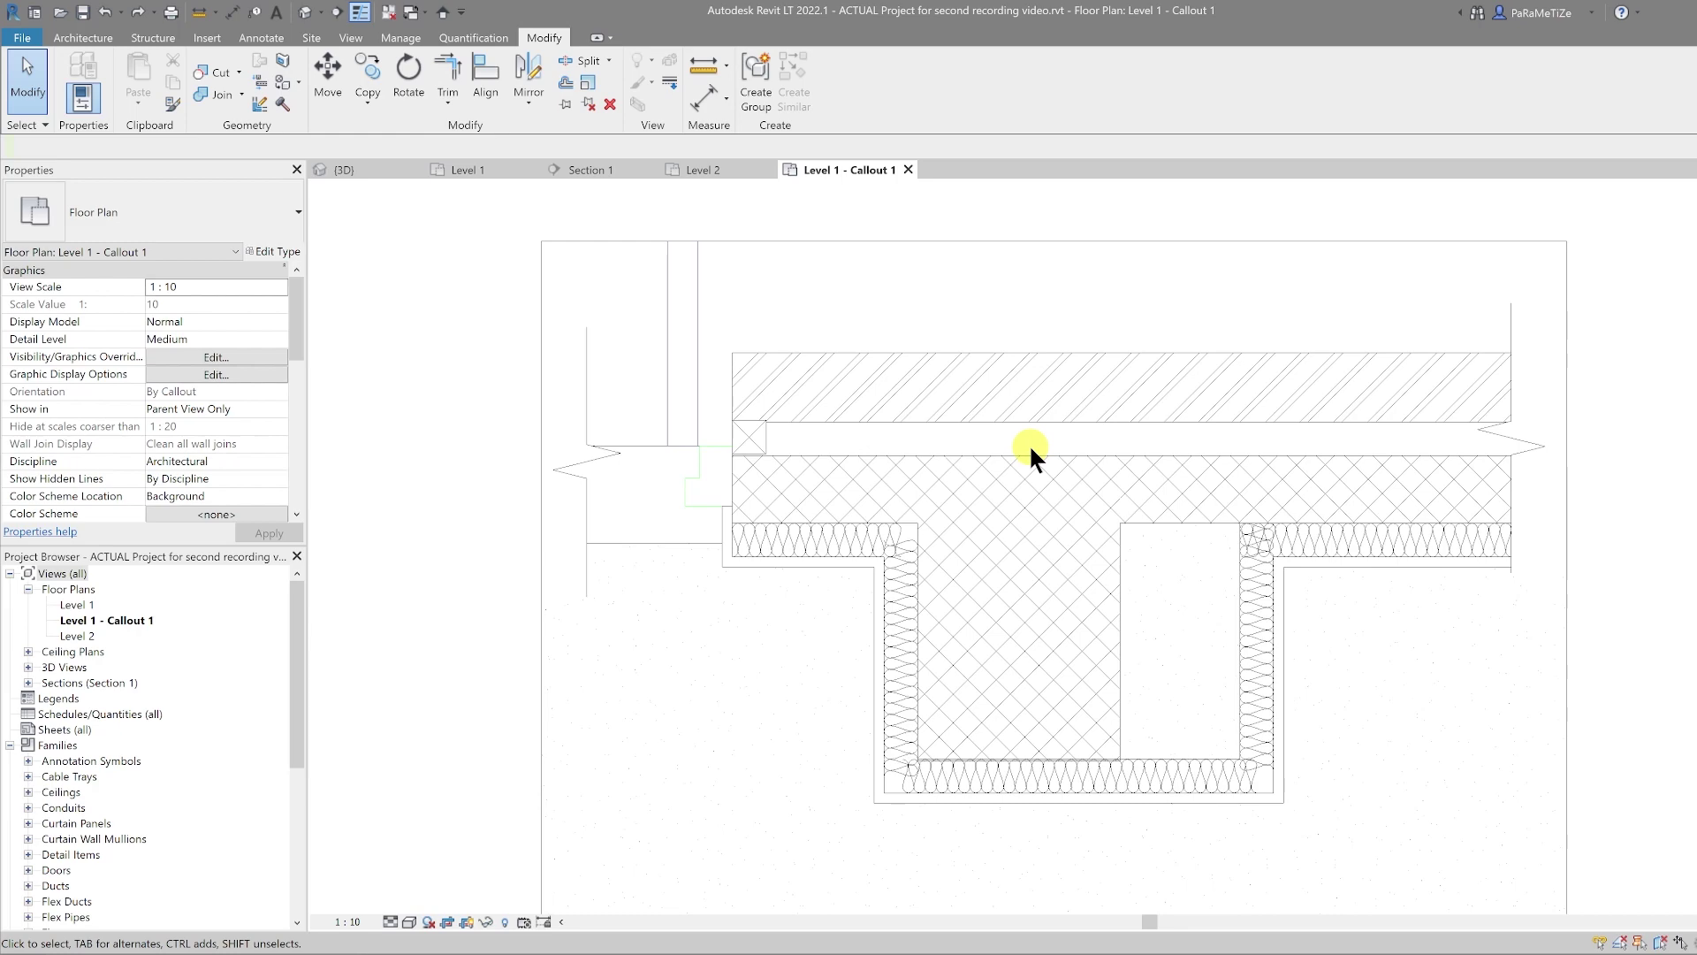
scroll(960, 573, "up", 5)
left_click(963, 573)
left_click_drag(973, 583, 1051, 583)
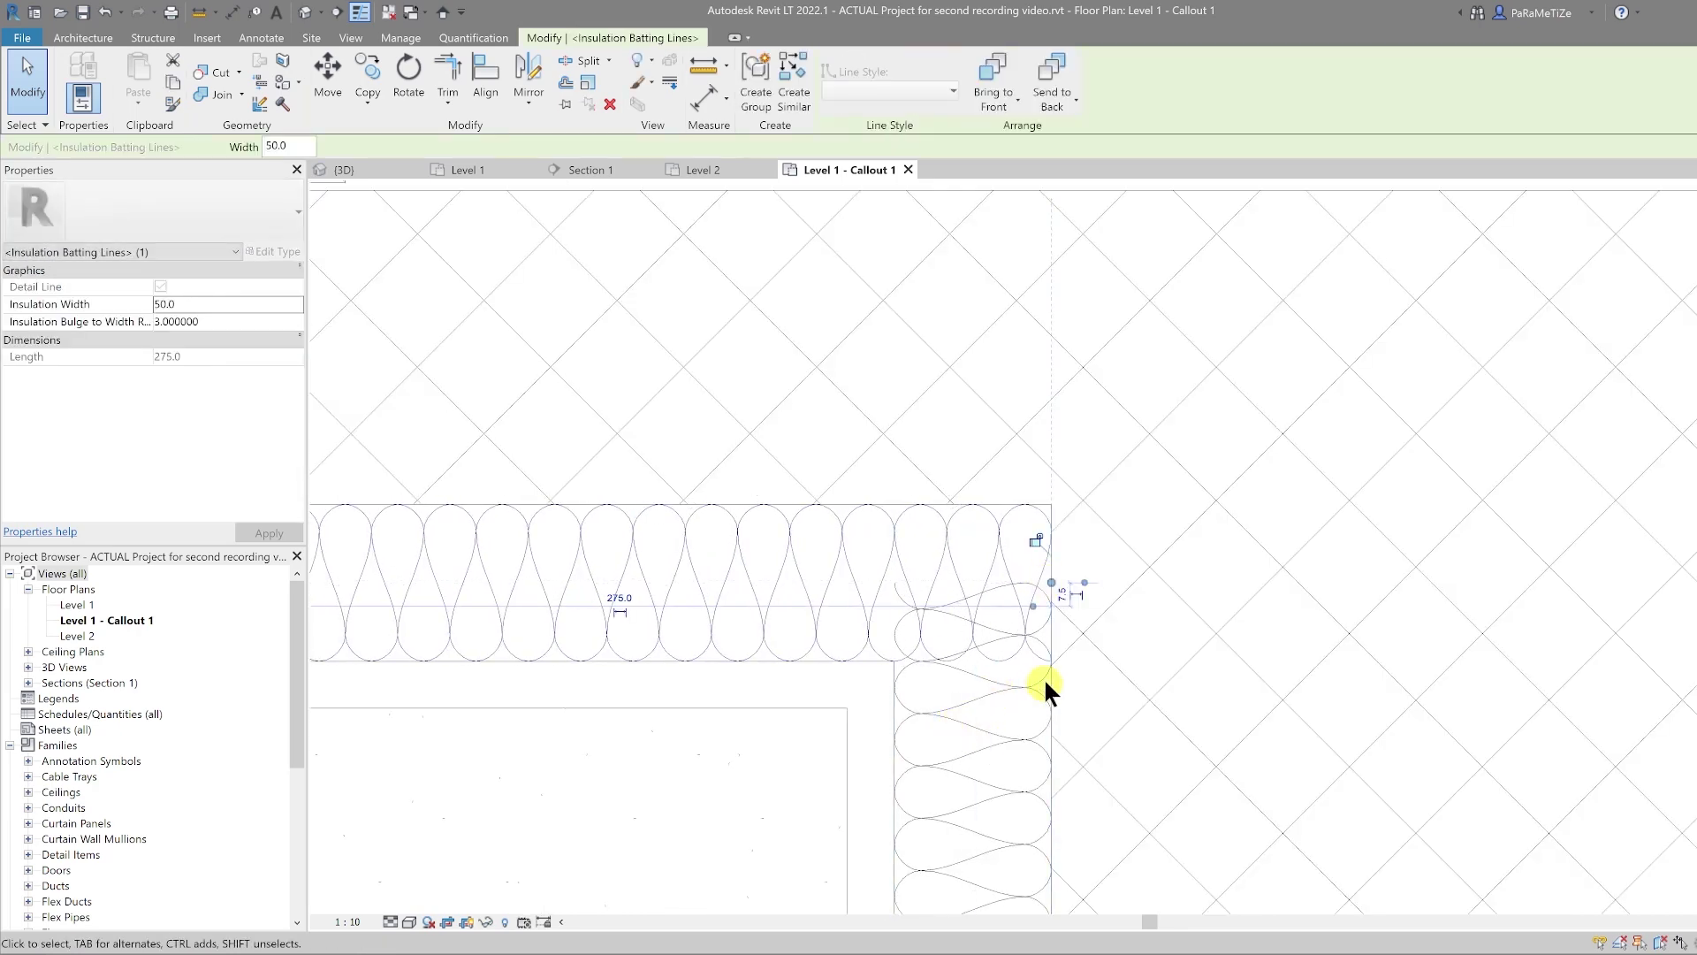
key("Escape")
Extend the insulation runs around the pier so that they meet at the corners
scroll(939, 637, "down", 4)
middle_click_drag(939, 636, 901, 190)
left_click(913, 579)
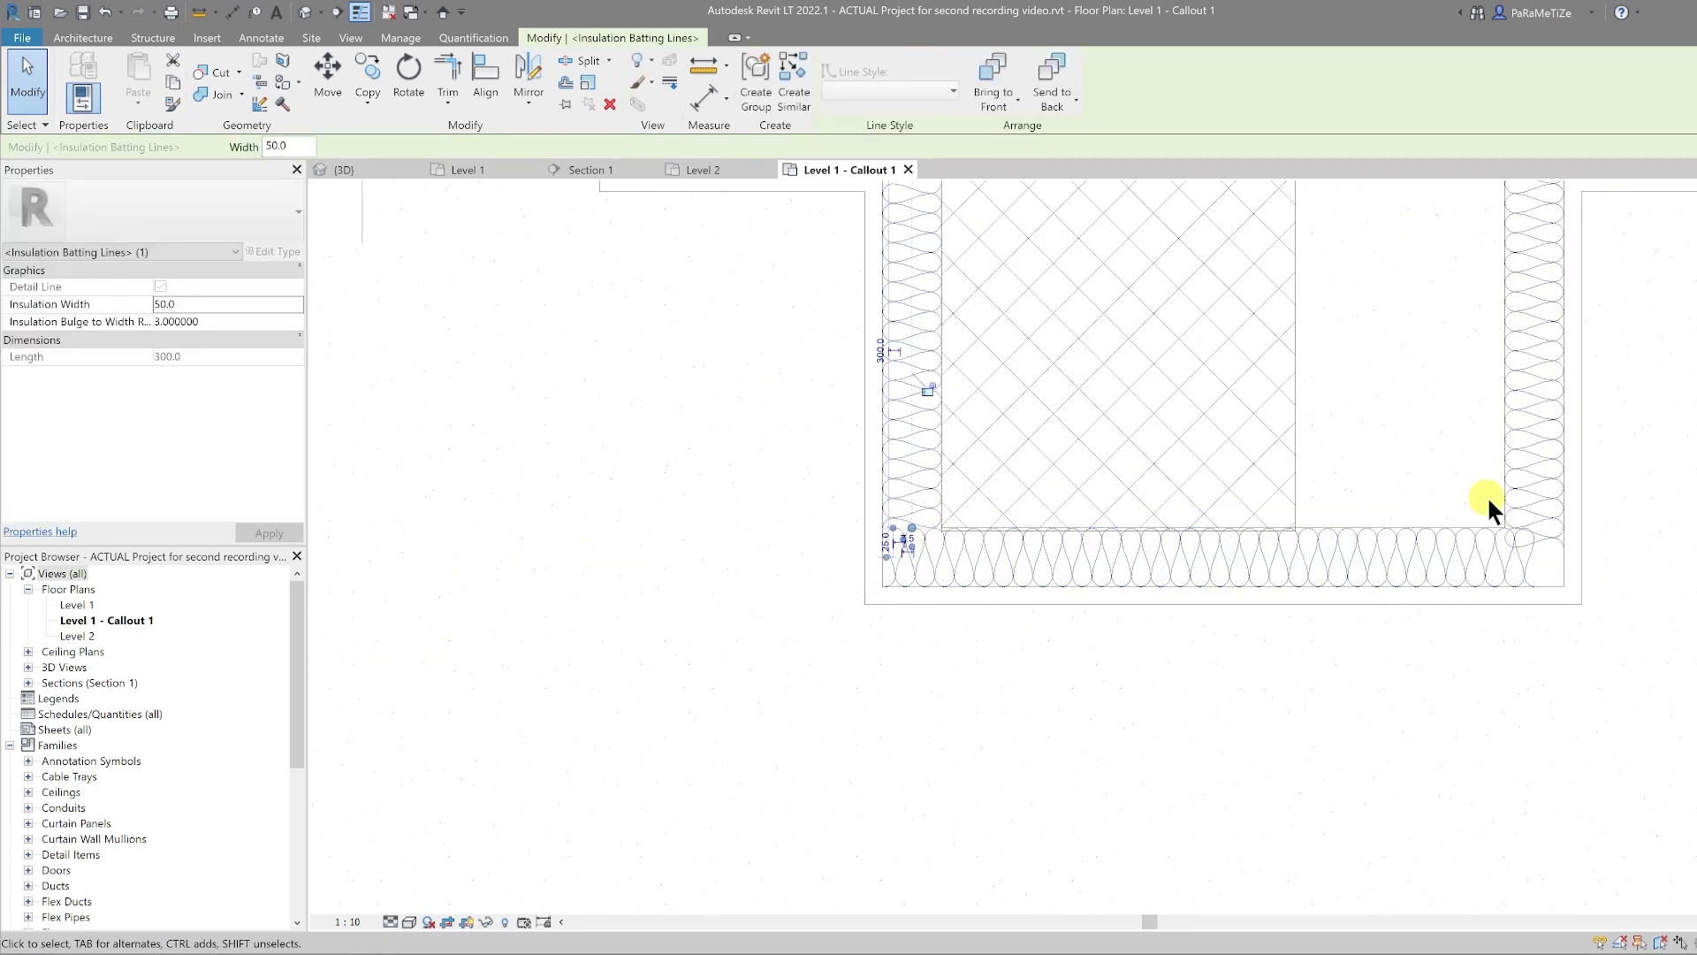
left_click_drag(1533, 557, 1563, 557)
middle_click_drag(1503, 266, 1176, 530)
left_click(1167, 442)
mouse_move(1159, 451)
left_mouse_down()
mouse_move(1254, 451)
mouse_move(1160, 451)
left_mouse_up()
key("Escape")
Add a concentric detail circle offset 3 mm from the pipe circle in the void beside the column
scroll(1159, 451, "down", 4)
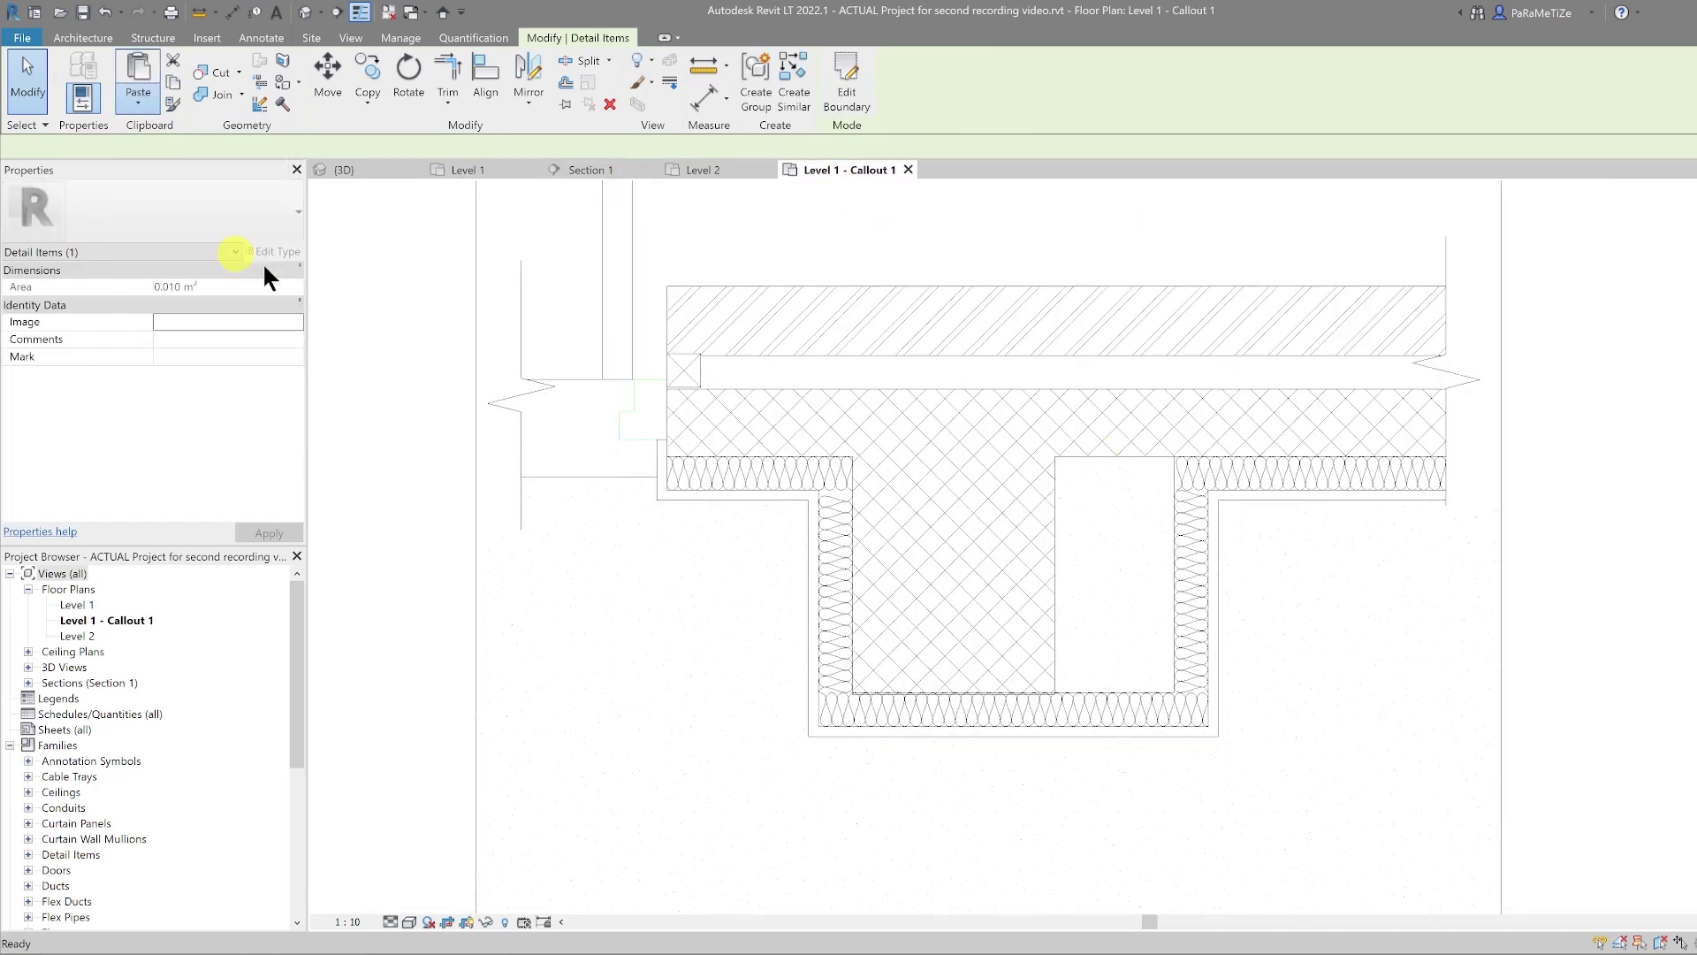
scroll(1118, 625, "up", 5)
left_click(460, 92)
left_click(871, 103)
left_click_drag(244, 148, 210, 148)
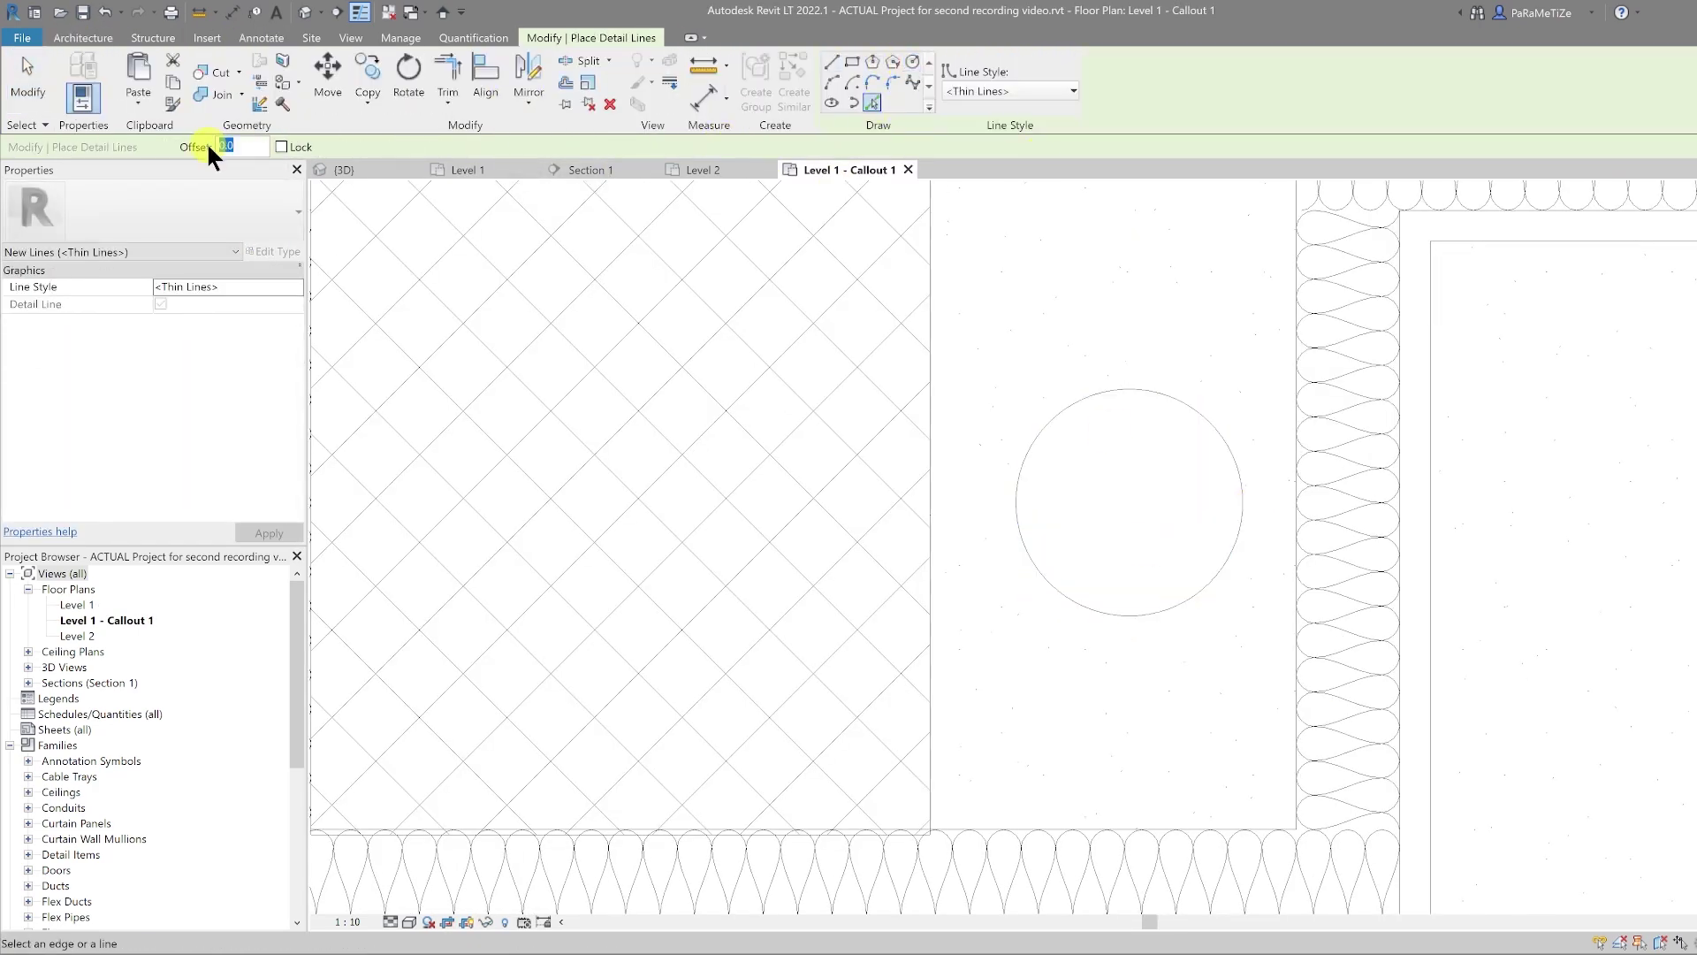
type("3")
left_click(1020, 486)
left_click(1024, 539)
key("Escape")
key("Escape")
Draw a vertical centreline through the pipe circle and rotate a copy of it by 90° to form a cross
scroll(1153, 506, "down", 5)
left_click(472, 88)
scroll(1035, 440, "up", 3)
left_click(1037, 440)
key("Escape")
key("Escape")
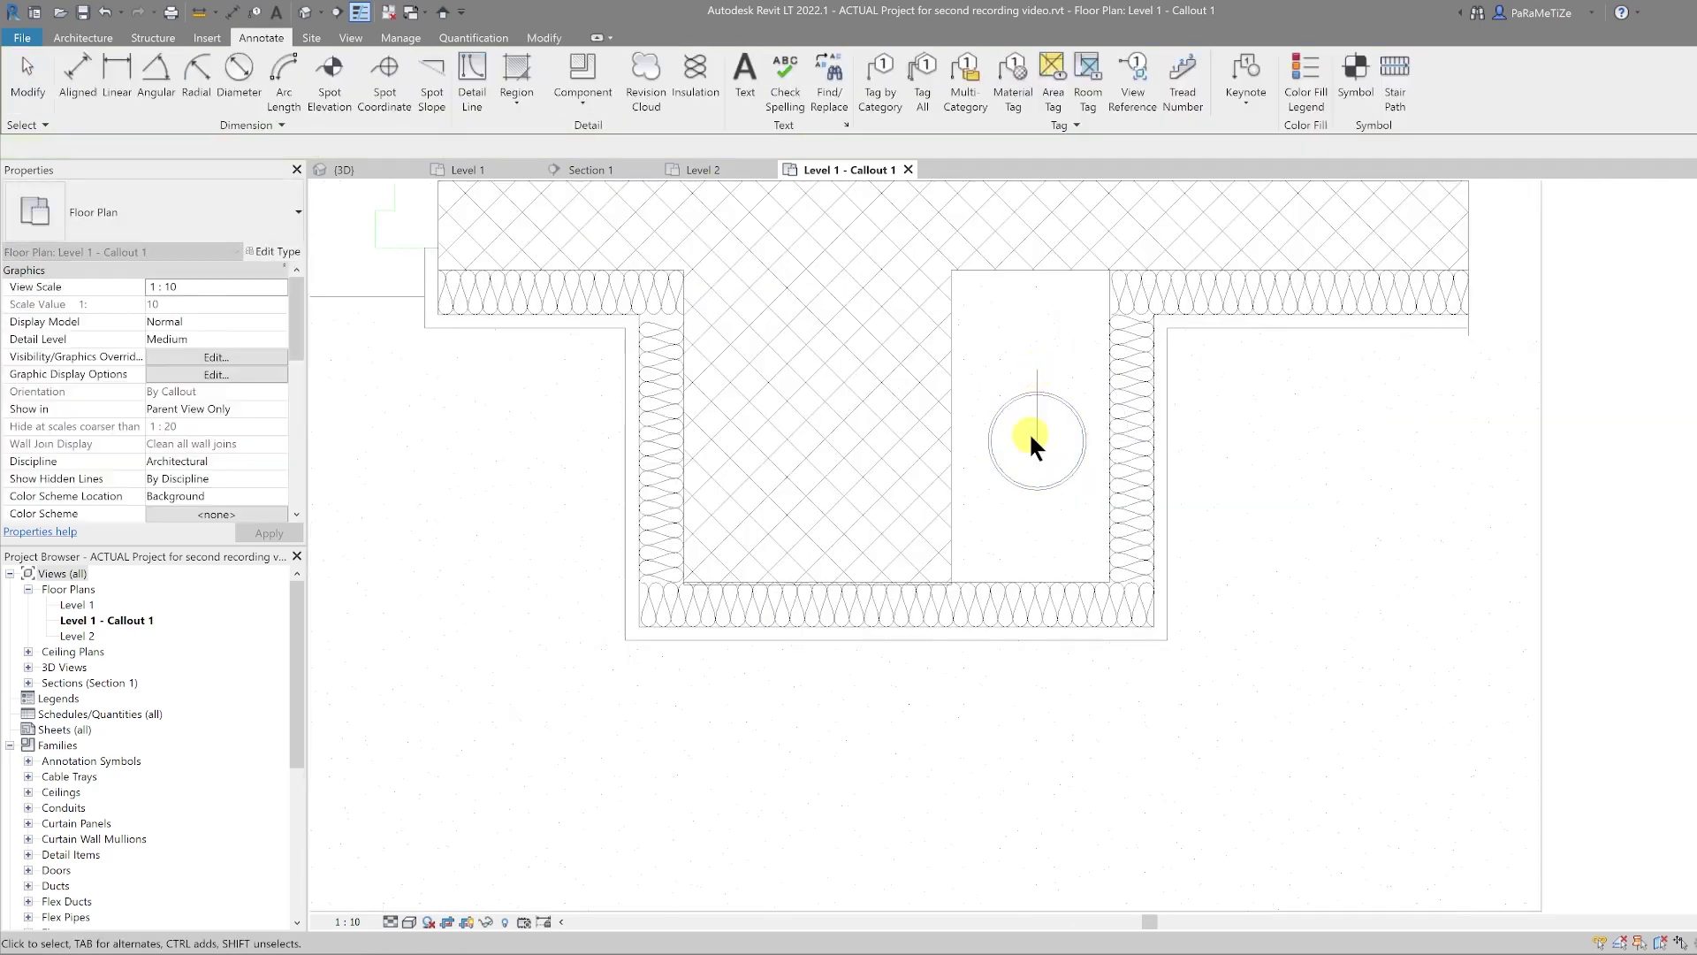
left_click_drag(1037, 440, 1035, 516)
left_click(409, 84)
left_click(170, 148)
left_click(1038, 375)
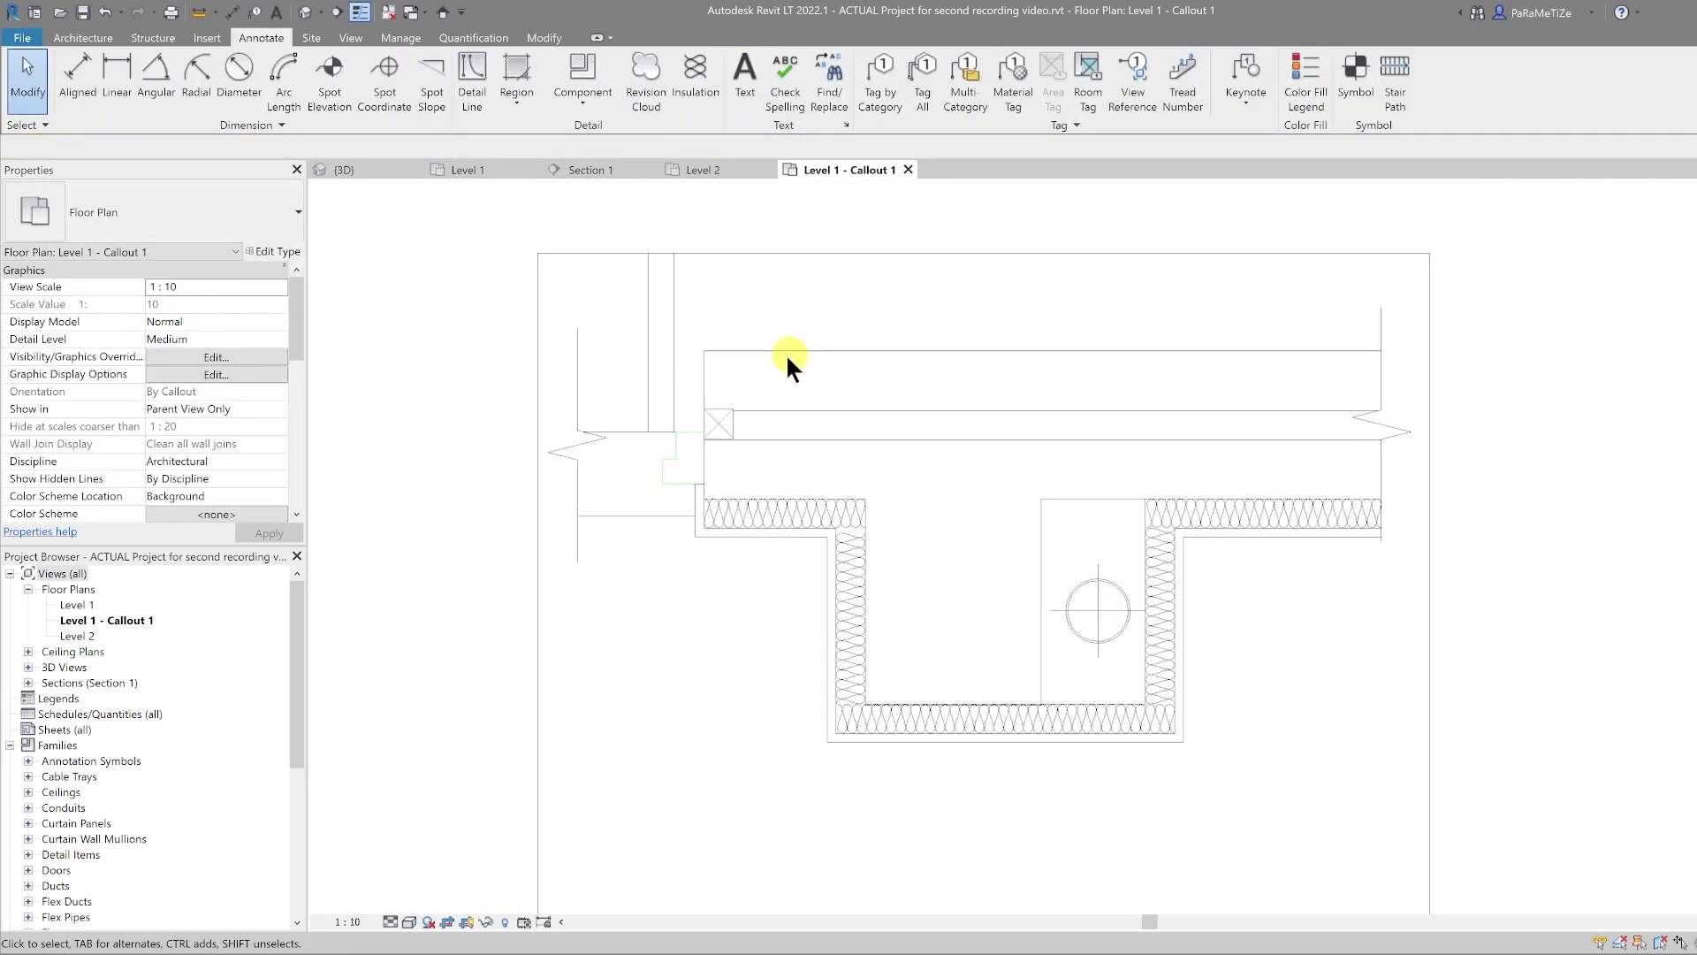
Load the Detail_Items_Bricks_Top family and place a 102x215x65mm brick in the outer leaf of the wall
left_click(583, 84)
left_click(207, 37)
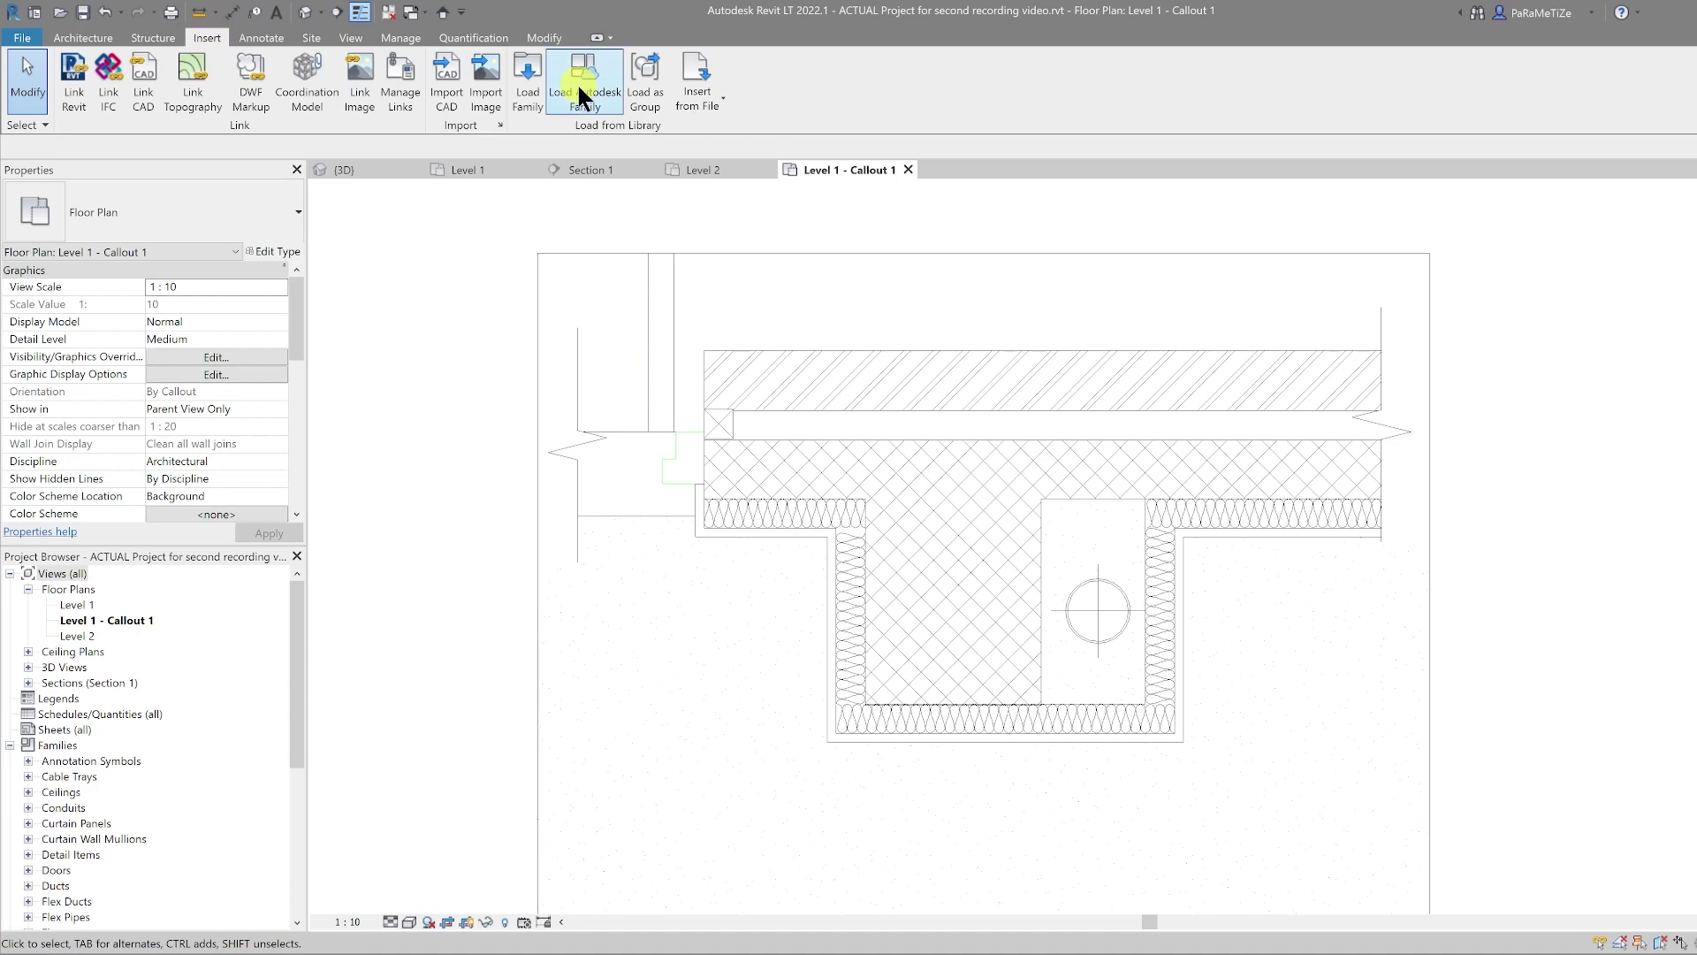
left_click(528, 84)
scroll(786, 502, "down", 4)
left_click(770, 493)
left_click(1095, 669)
left_click(345, 37)
left_click(261, 37)
left_click(582, 84)
left_click(896, 374)
left_click(895, 389)
left_click(280, 252)
left_click(1106, 235)
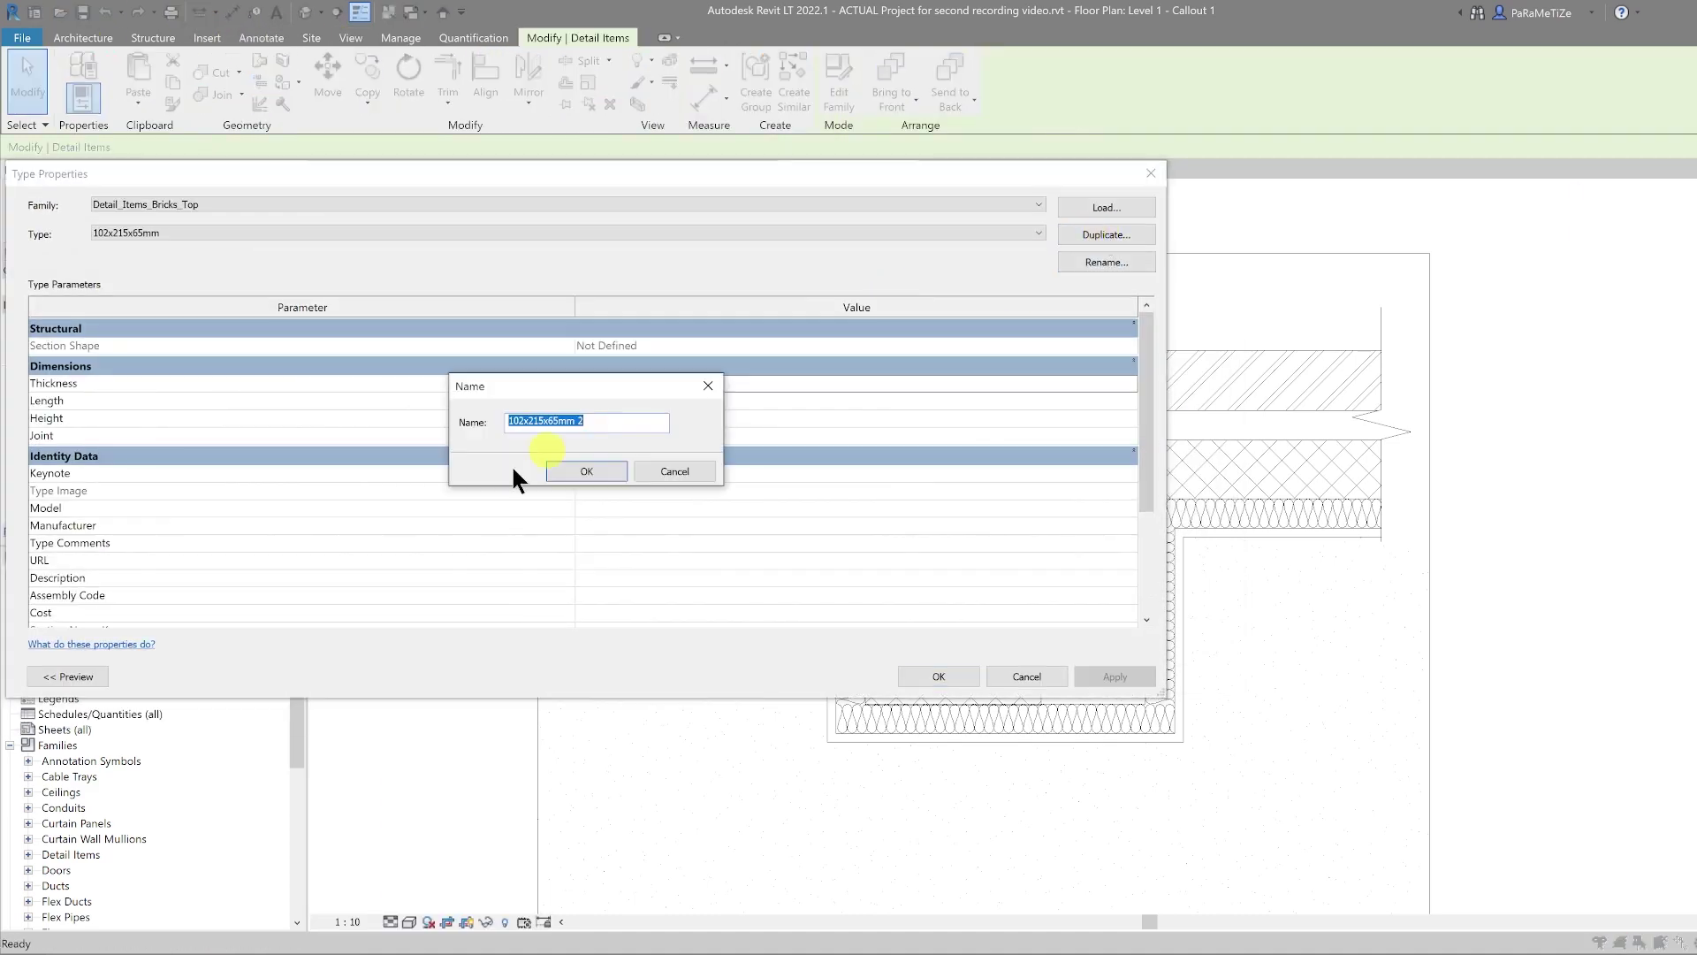
left_click(534, 421)
left_click(675, 470)
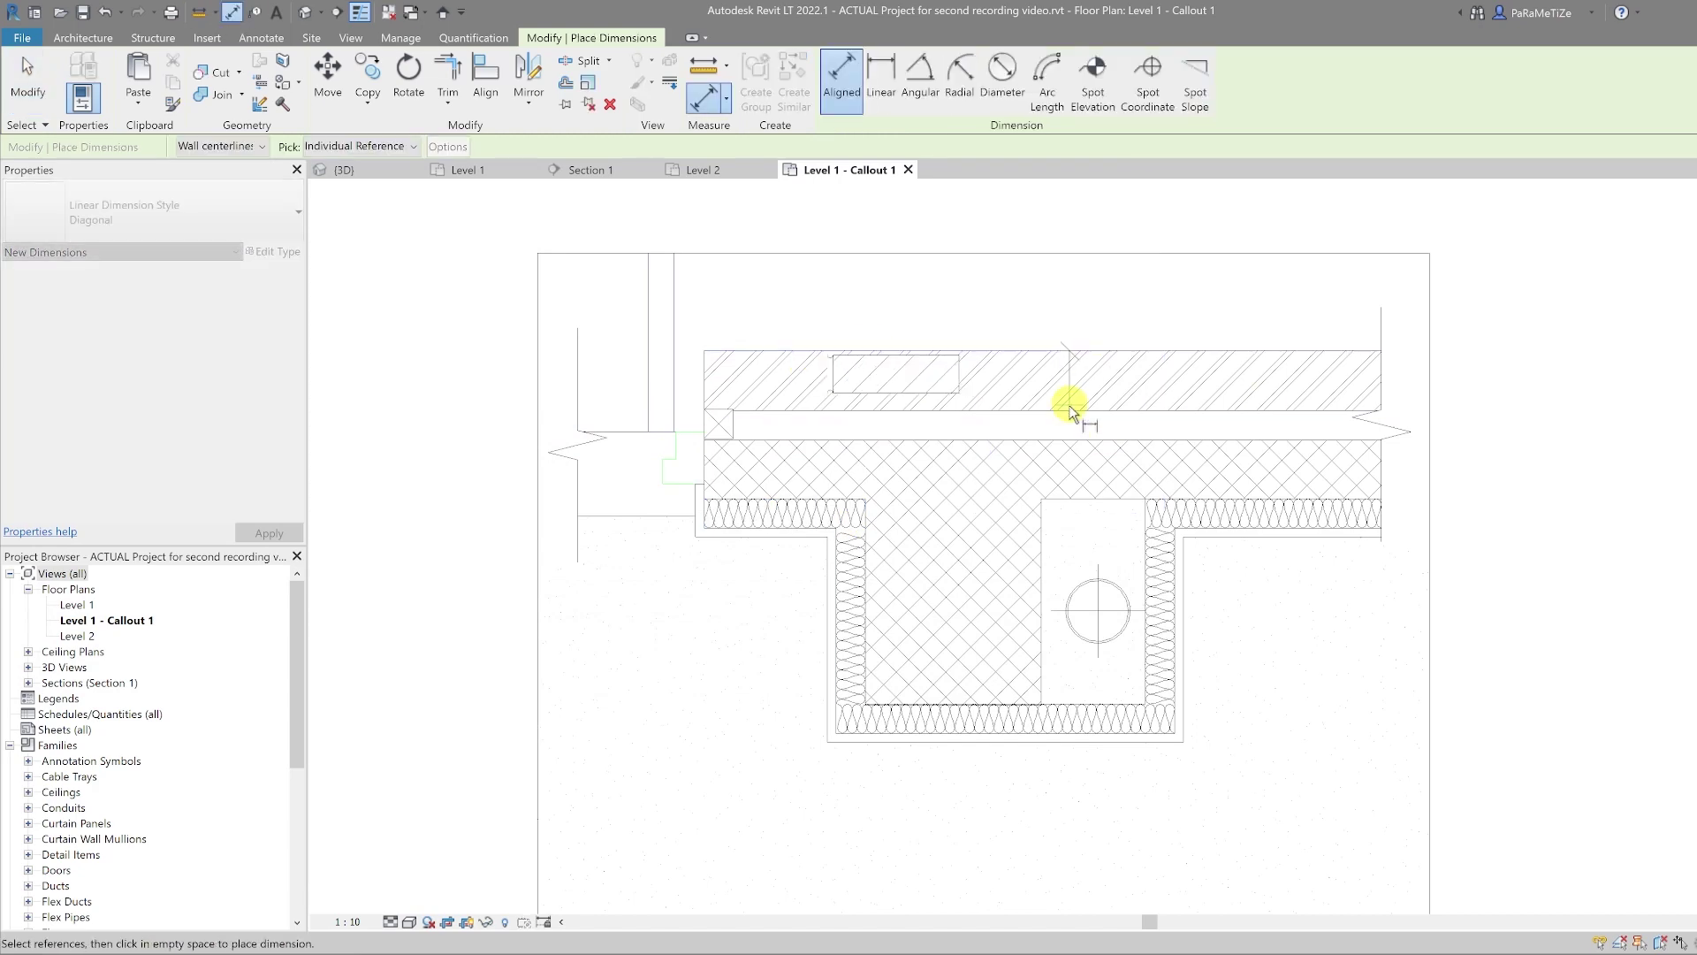
Set the Height of the 102x215x65mm brick type to 102.5
left_click(270, 252)
left_click(624, 417)
type("102.5")
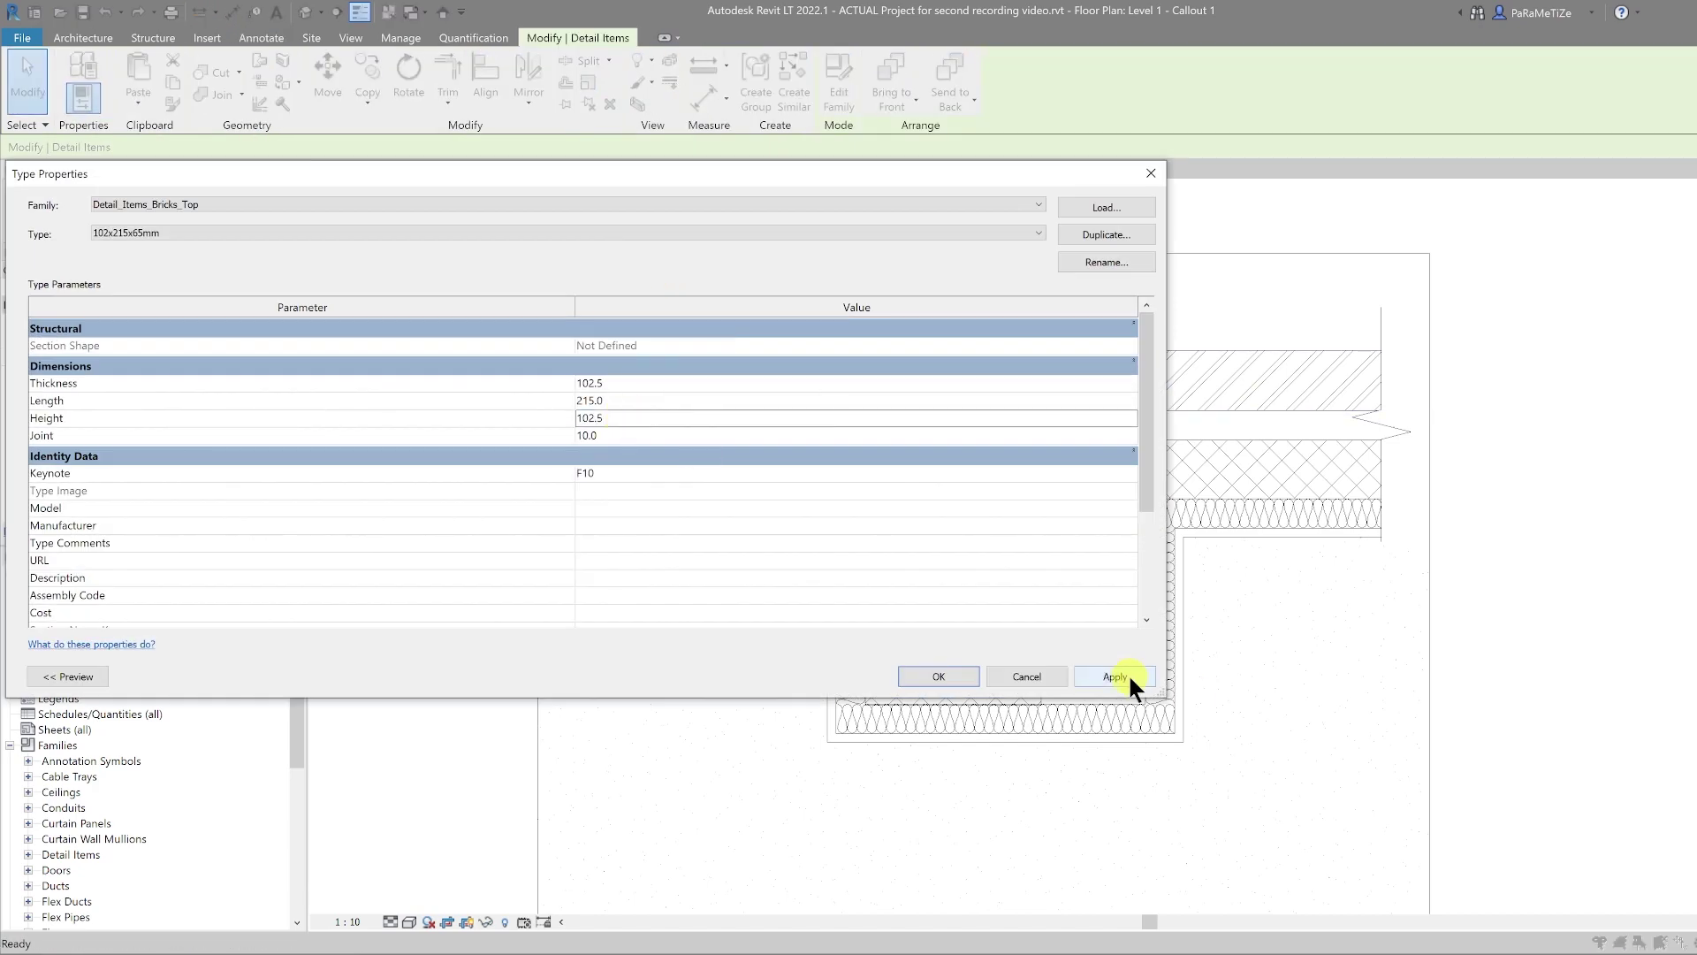
left_click(1128, 675)
left_click(939, 676)
Align the brick with the cavity face of the outer leaf and mirror it about its end edge
scroll(849, 377, "up", 2)
key("a")
key("l")
left_click(871, 429)
left_click(871, 403)
key("Escape")
left_click(871, 428)
key("m")
key("m")
left_click(831, 342)
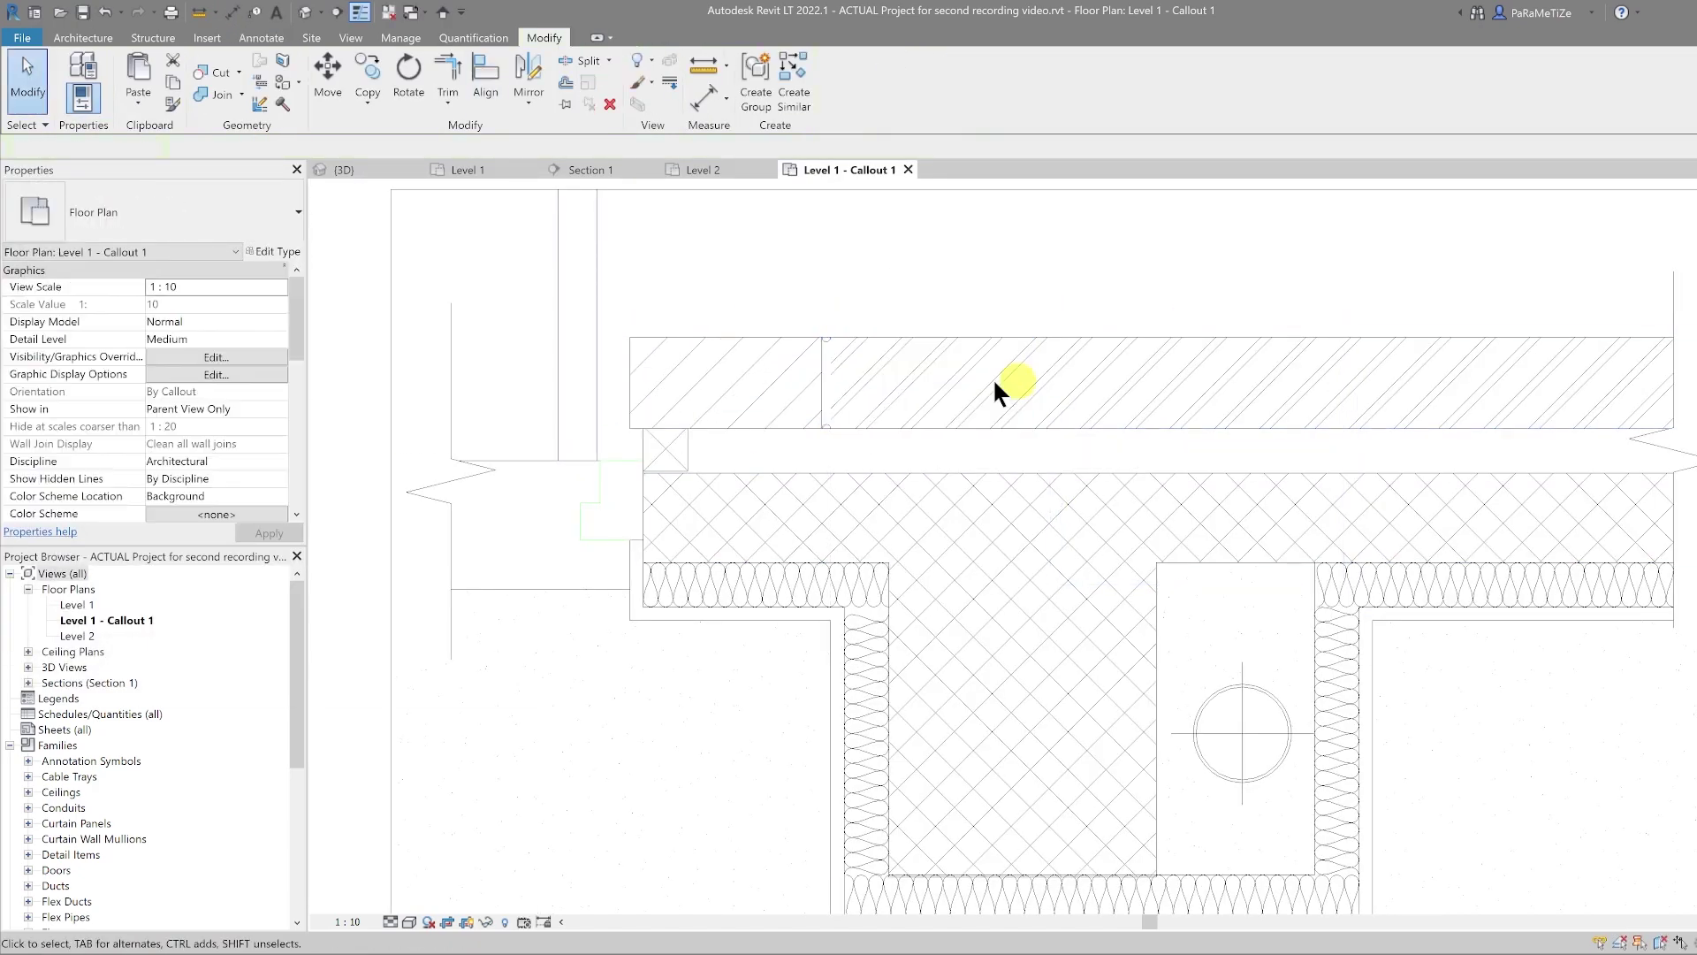
Align the outer leaf's end with the inner leaf beside the door and copy the brick along the outer leaf at 225 mm spacing
key("a")
key("l")
left_click(644, 495)
left_click(628, 410)
key("Escape")
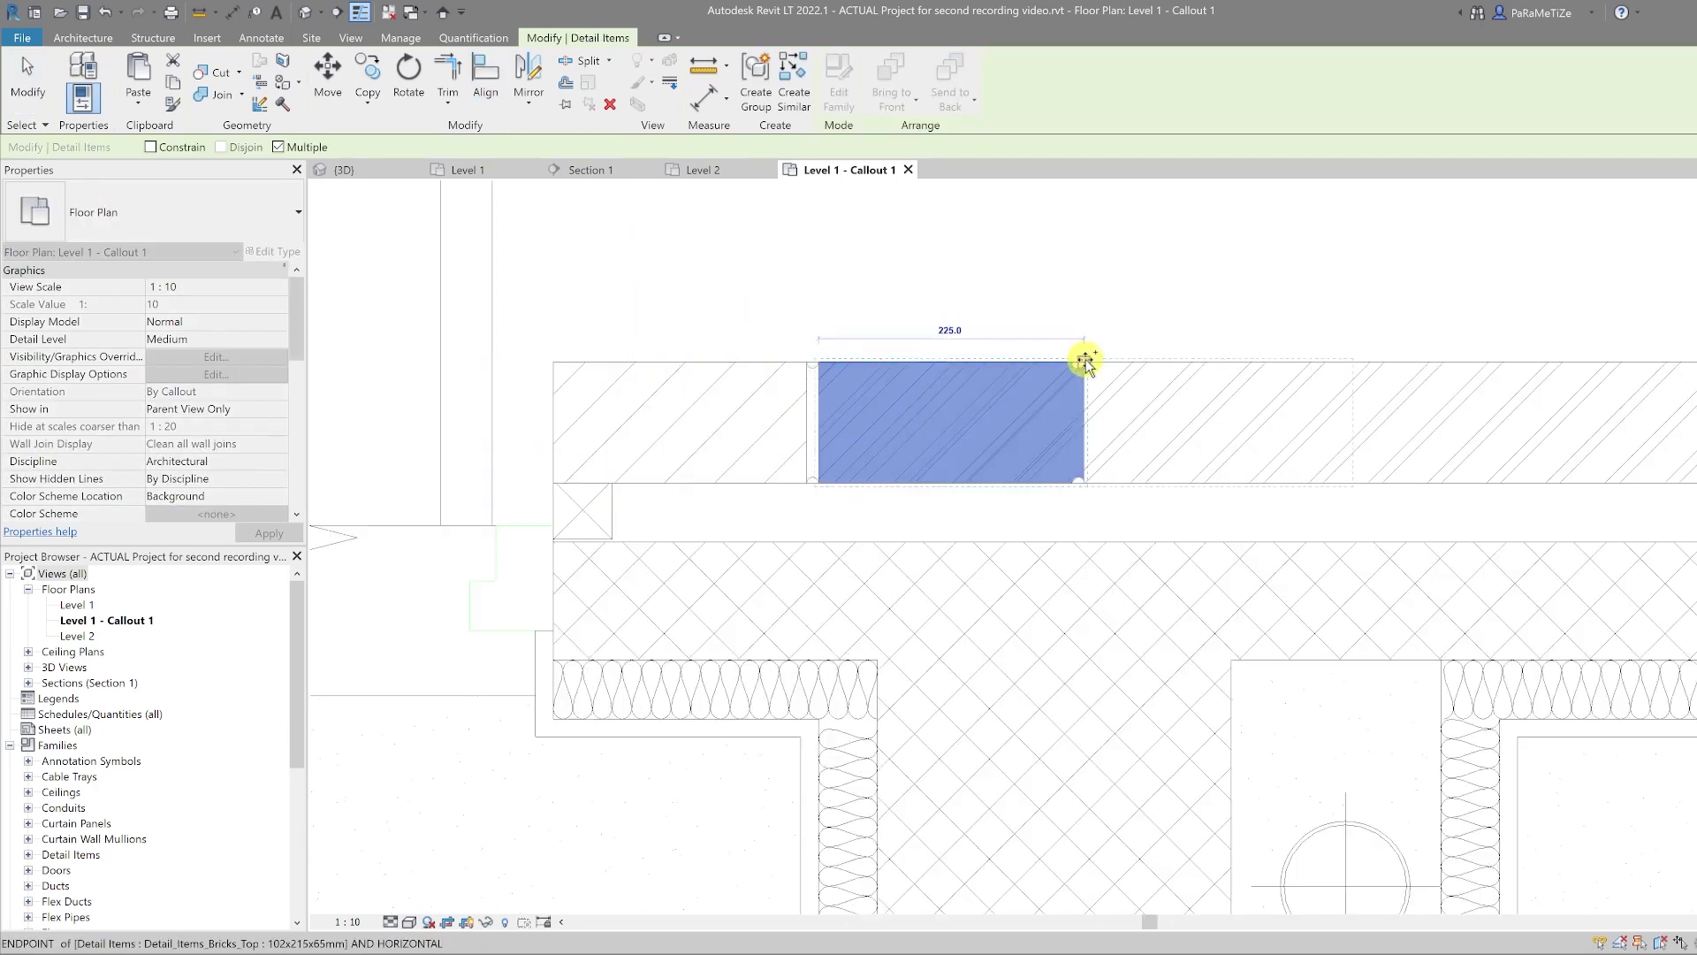
left_click_drag(1194, 360, 1250, 368)
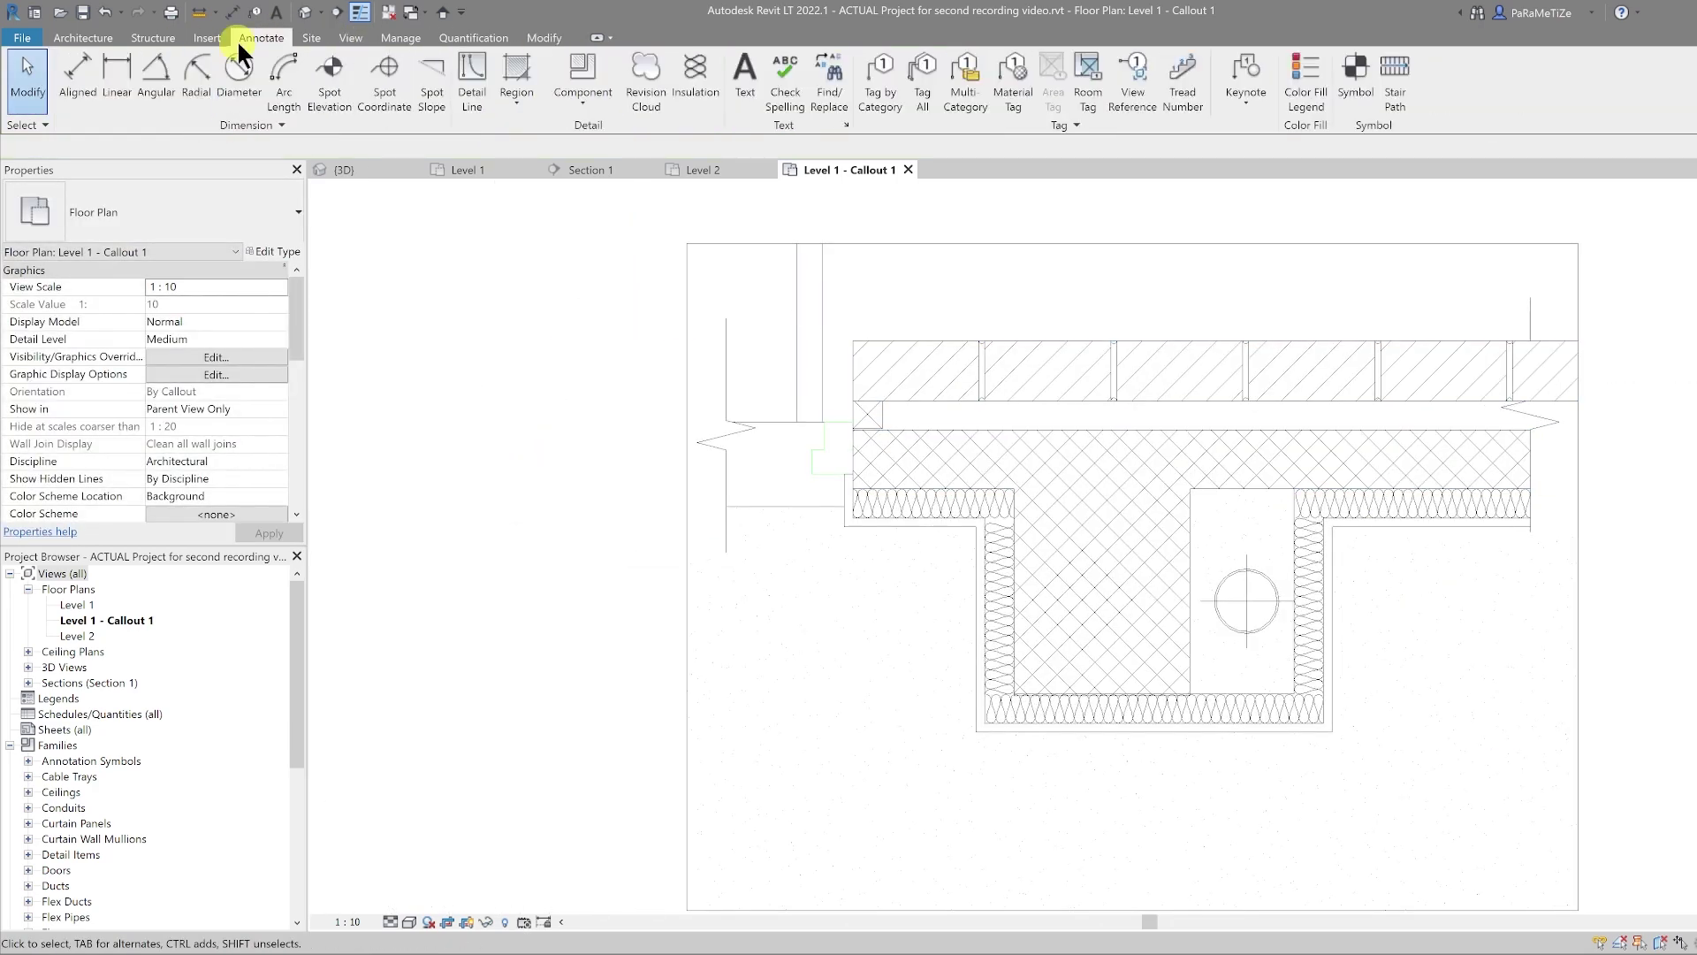
Load the Detail_Items_Block_Top family and place a 100mm_Block in the inner leaf beside the column
left_click(212, 37)
left_click(528, 84)
double_click(720, 368)
left_click(971, 575)
left_click(262, 37)
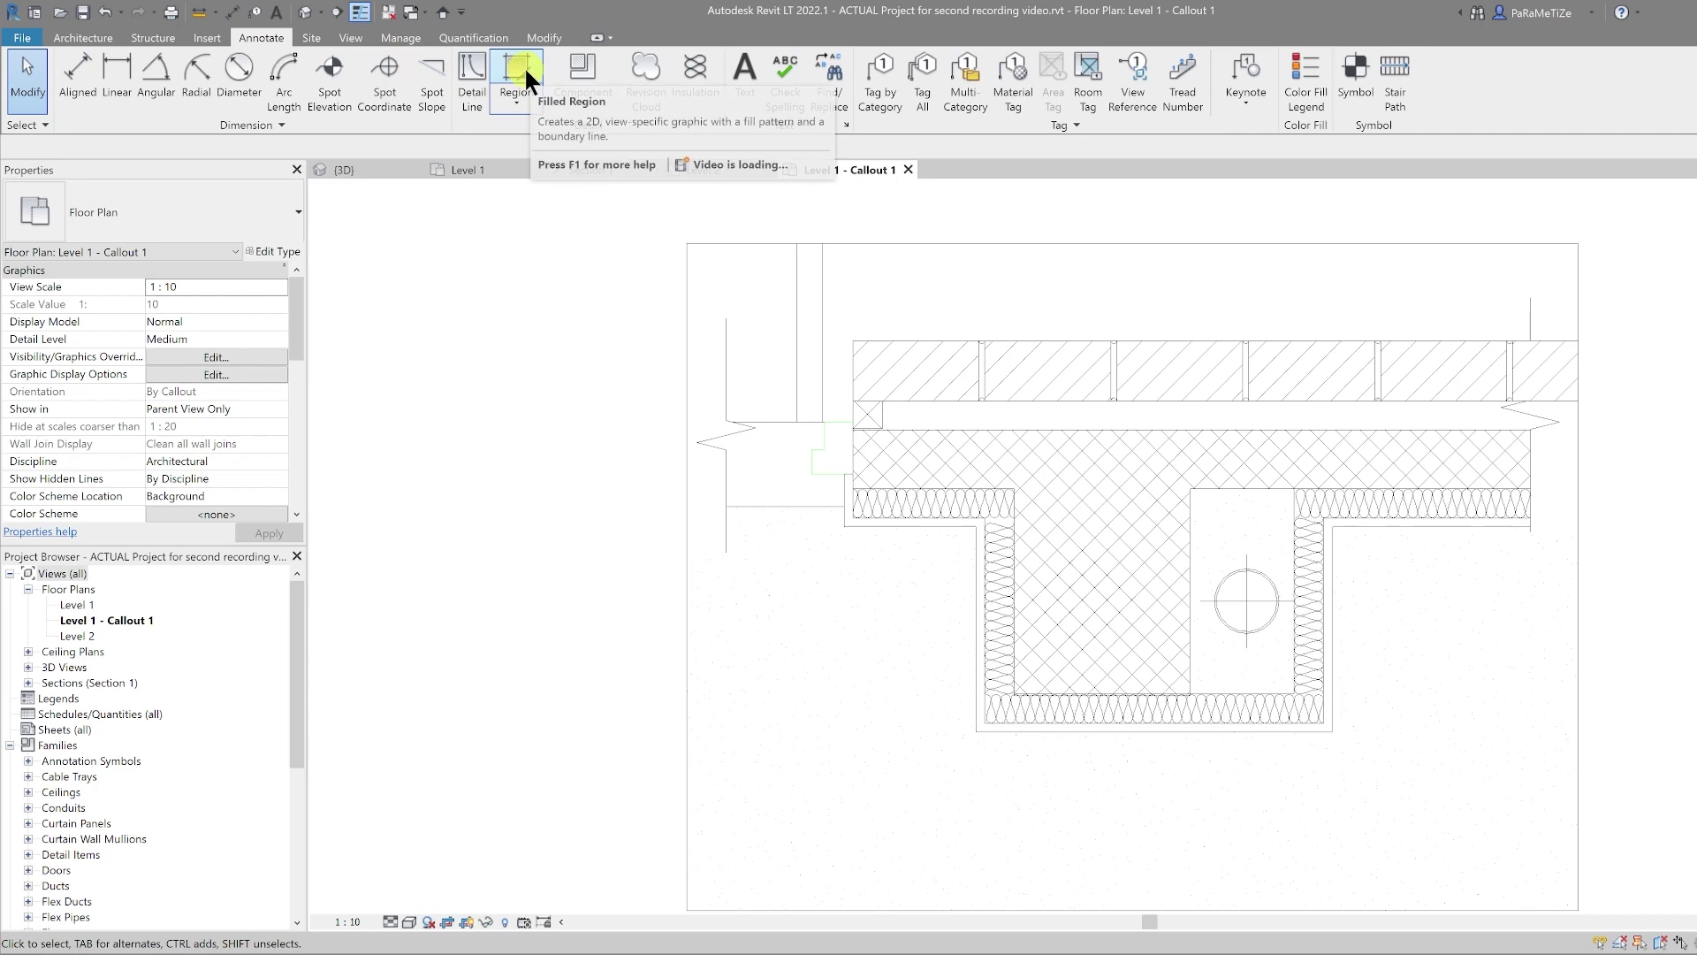
left_click(524, 65)
left_click(1194, 469)
key("Escape")
Align the block's end with the side face of the column
left_click(268, 254)
scroll(1234, 482, "up", 5)
key("a")
key("l")
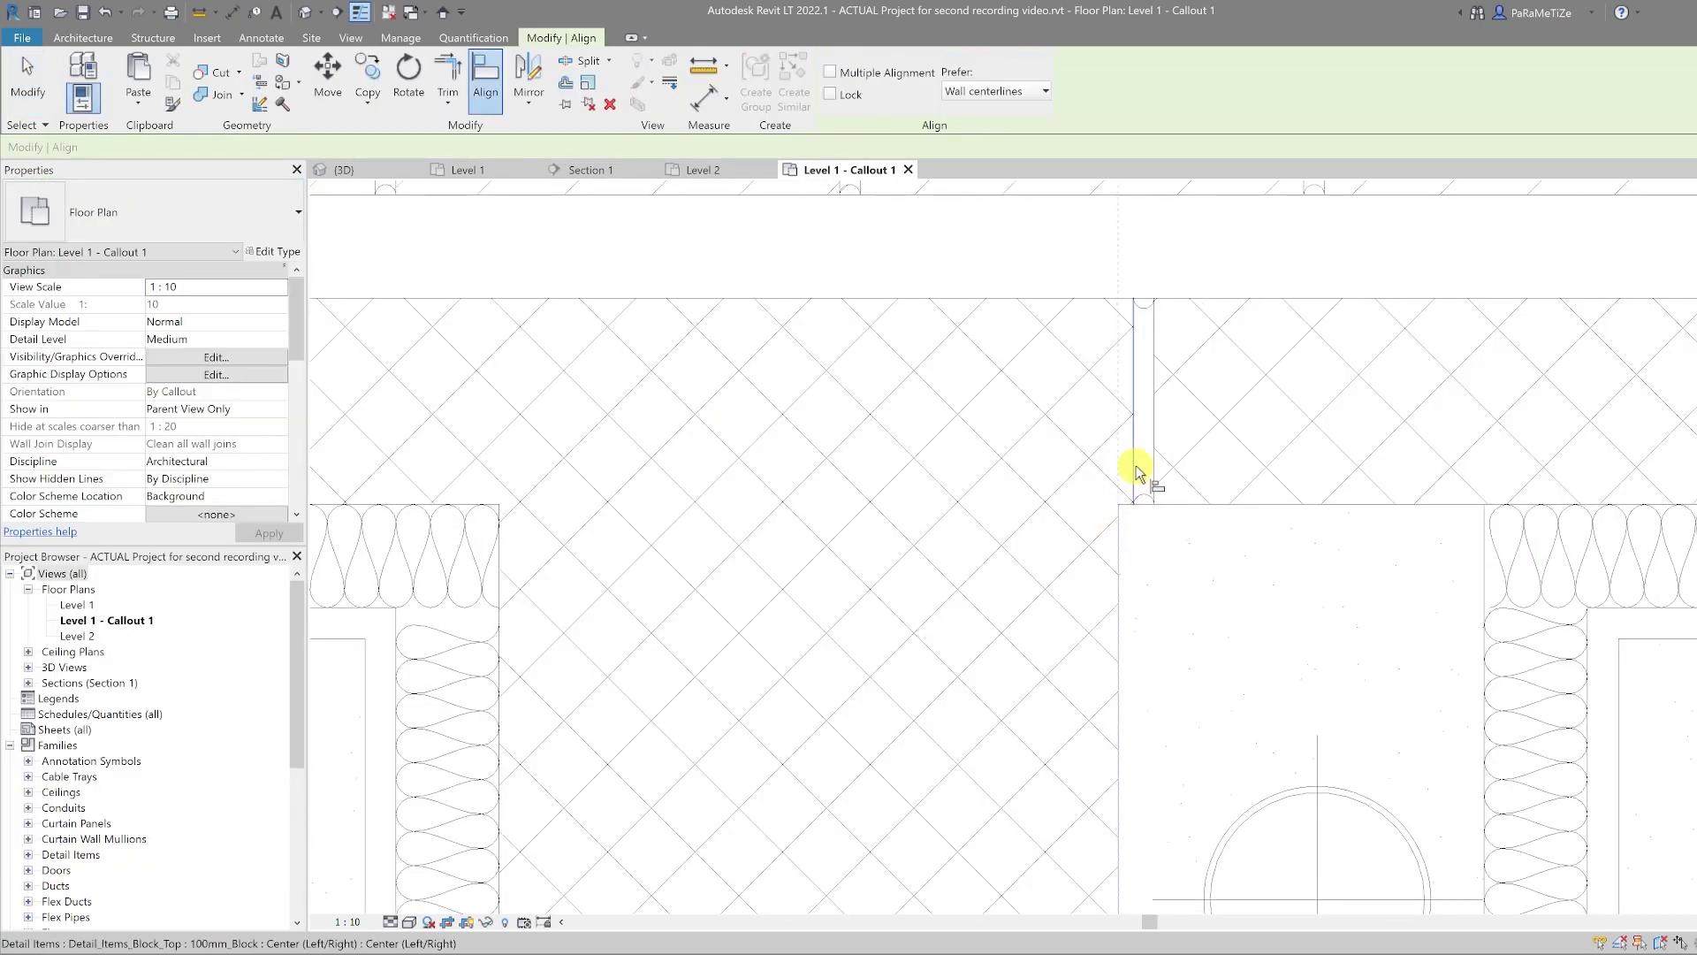
left_click(1137, 468)
key("Escape")
Copy the block along the inner leaf on both sides of the column
scroll(1137, 473, "down", 4)
left_click(1160, 489)
left_click_drag(1102, 487, 895, 488, "ctrl")
left_click(1122, 487)
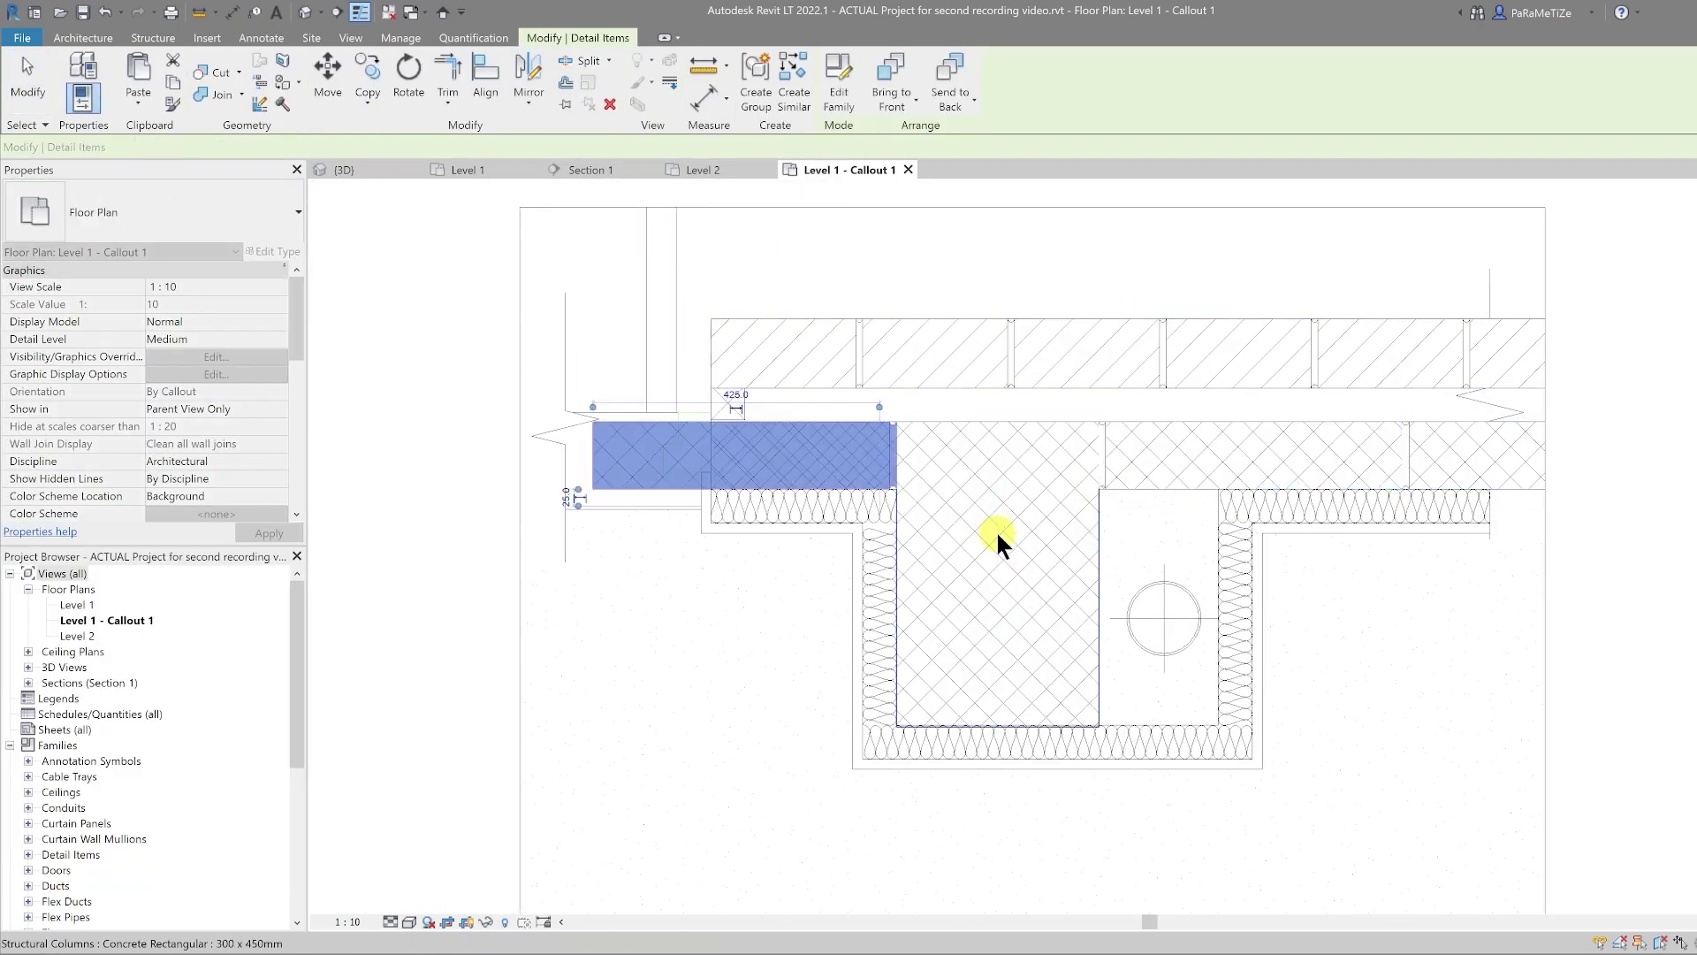
scroll(707, 478, "up", 3)
key("Escape")
Duplicate the 100mm_Block type for the block beside the door and set the duplicate's Length to 265
key("d")
key("i")
key("Escape")
left_click(589, 495)
left_click(275, 251)
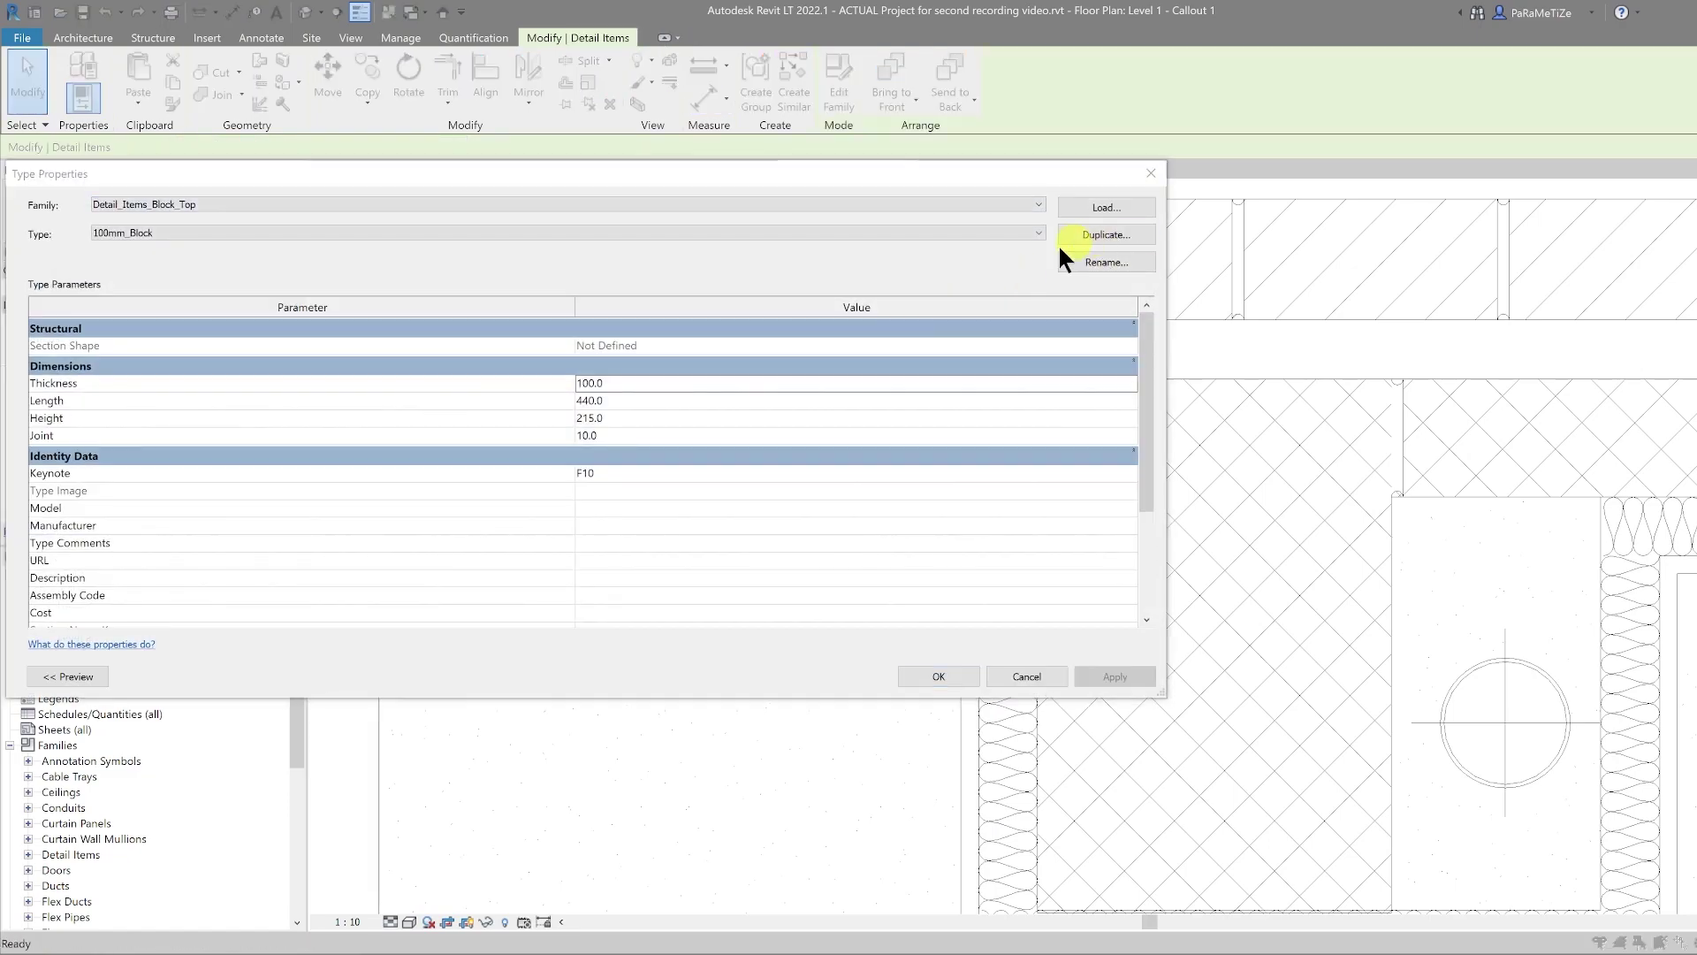
left_click(1075, 239)
key("Return")
left_click(608, 402)
type("265")
key("Return")
key("Return")
key("Escape")
Turn off thin lines and bring the break line at the wall end away from the door to the front
scroll(556, 444, "down", 2)
key("t")
key("l")
scroll(1039, 456, "up", 1)
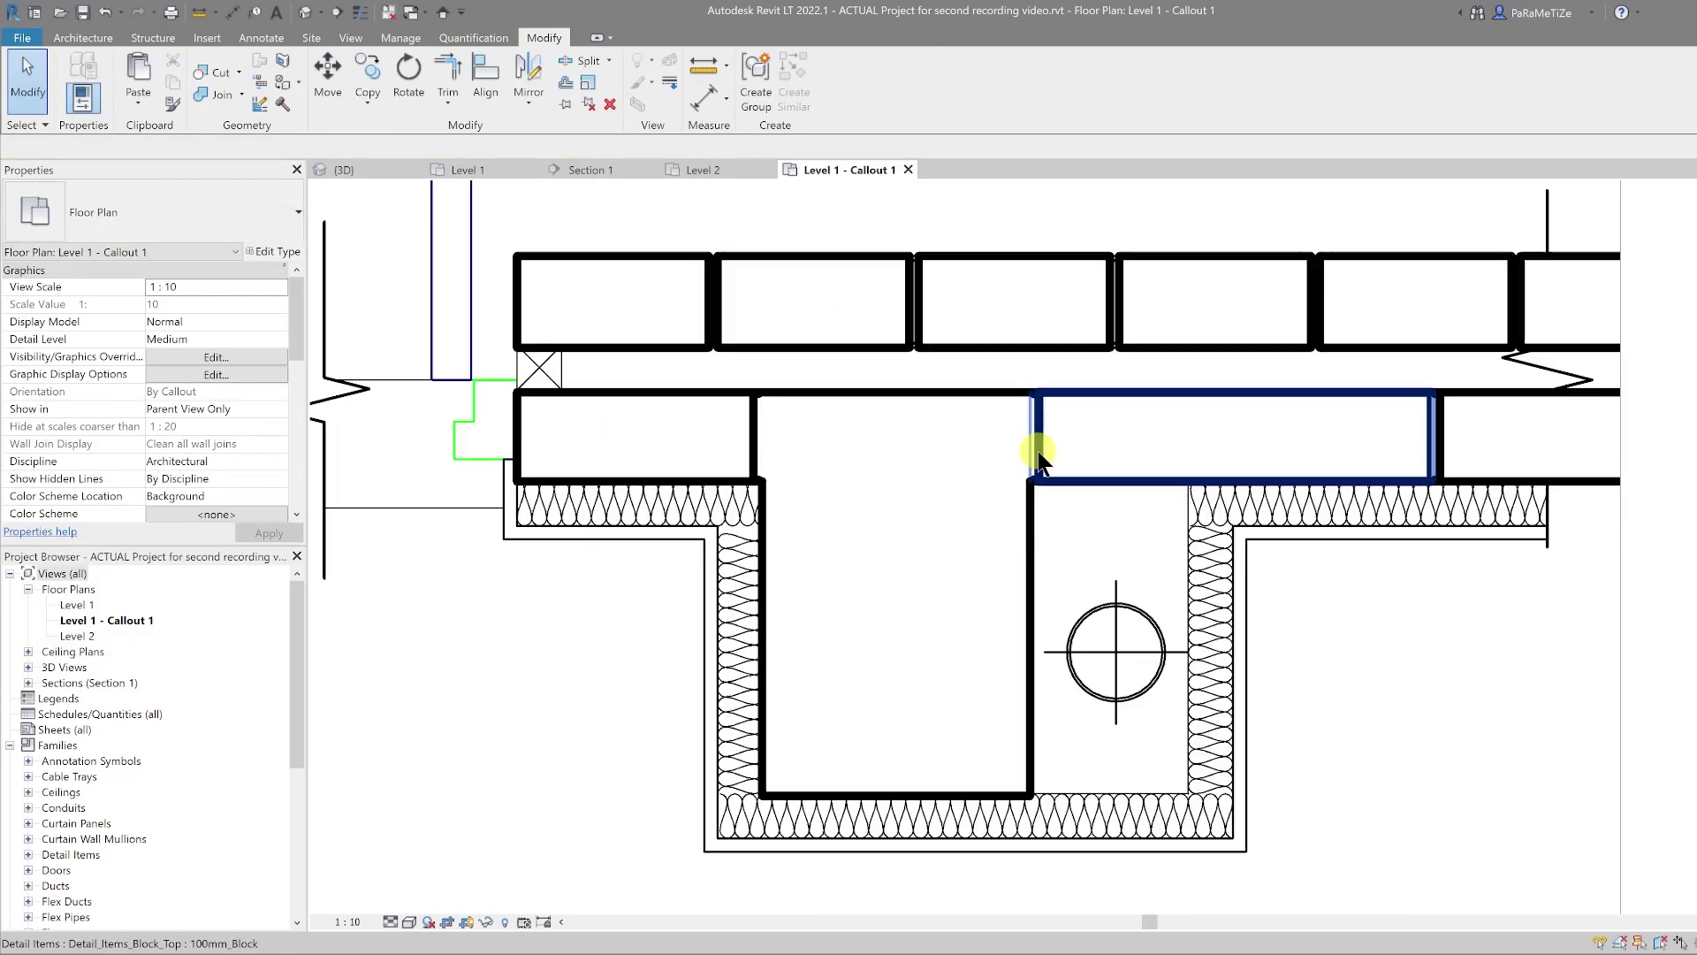
scroll(1040, 455, "down", 1)
left_click(1424, 281)
left_click(899, 71)
key("Escape")
Turn thin lines on and off again to compare the line weights of the finished detail
scroll(838, 453, "up", 2)
scroll(838, 454, "down", 1)
left_click(359, 14)
scroll(992, 744, "down", 2)
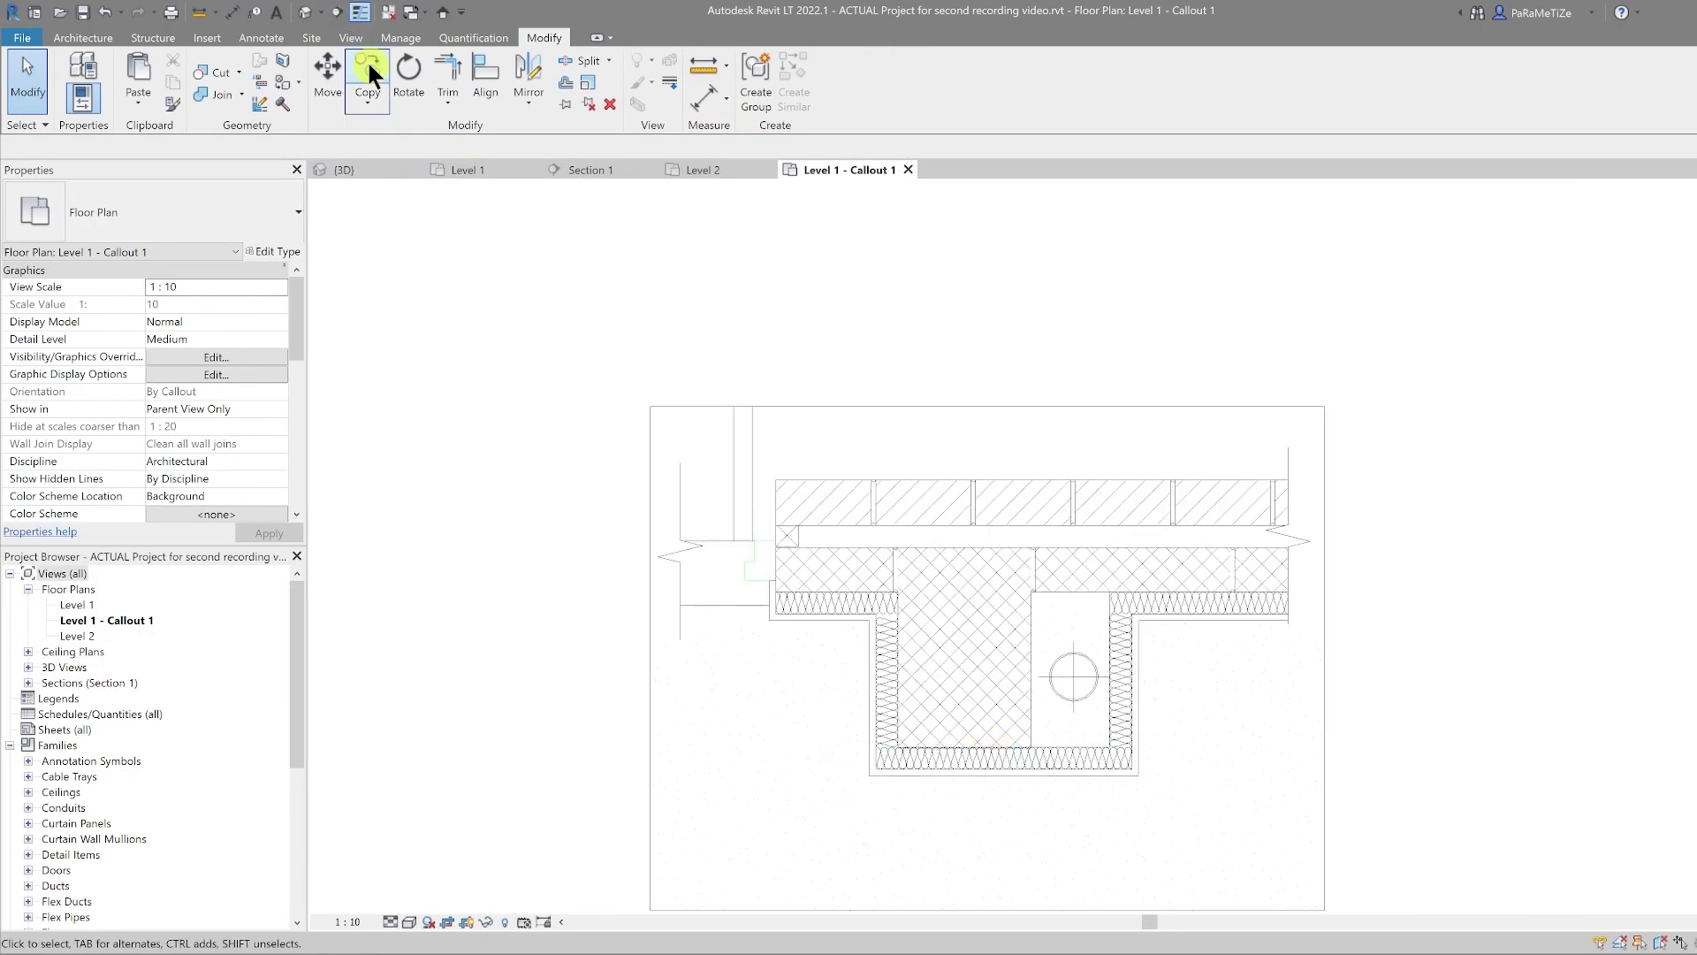
left_click(358, 13)
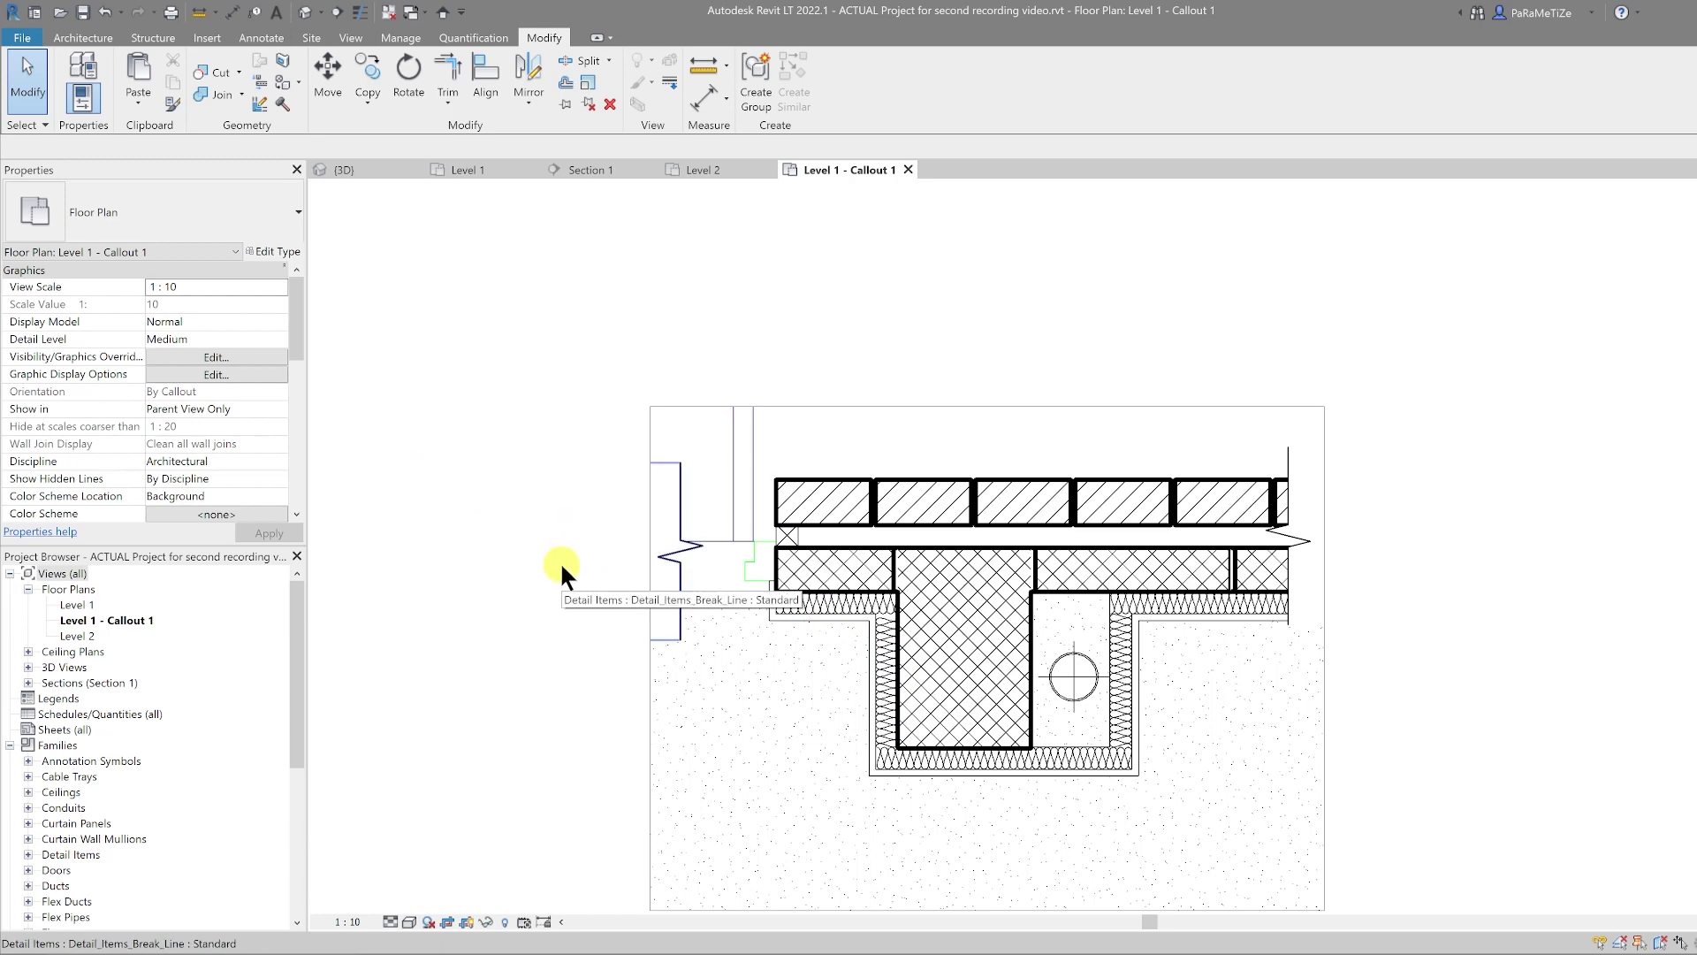
scroll(804, 714, "up", 1)
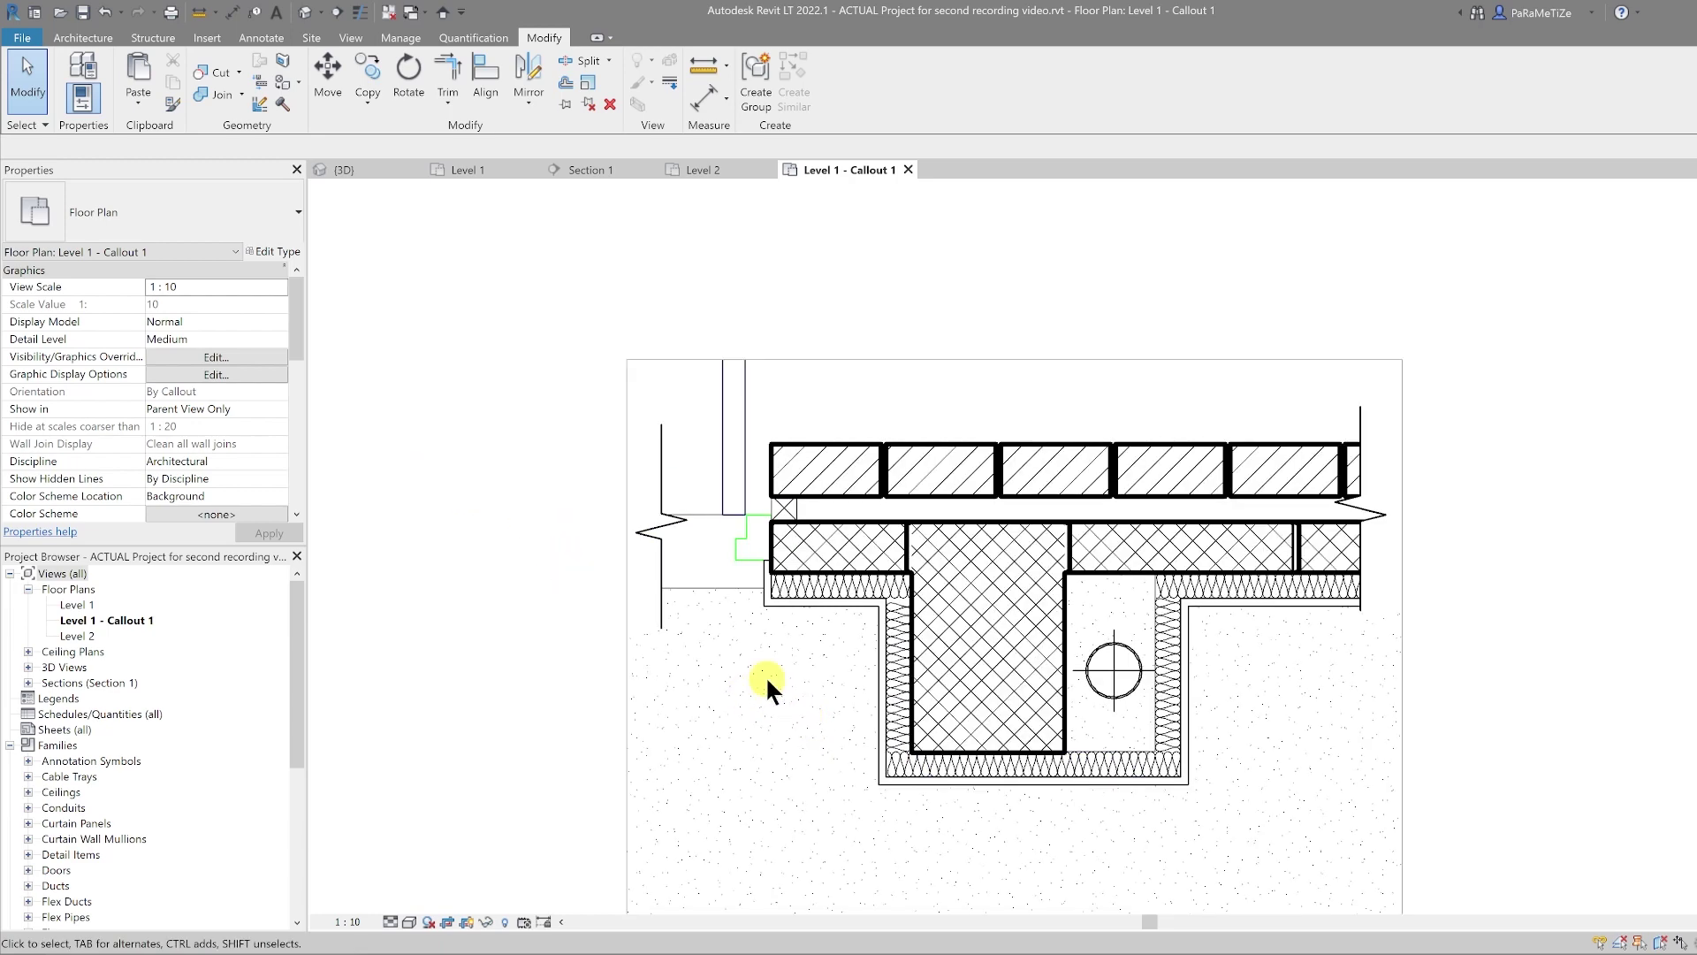
In the callout's host layer line style overrides, set the line weight to 3 for Structure, 2 for Substrate and 1 for Thermal/Air Layer
scroll(209, 400, "down", 1)
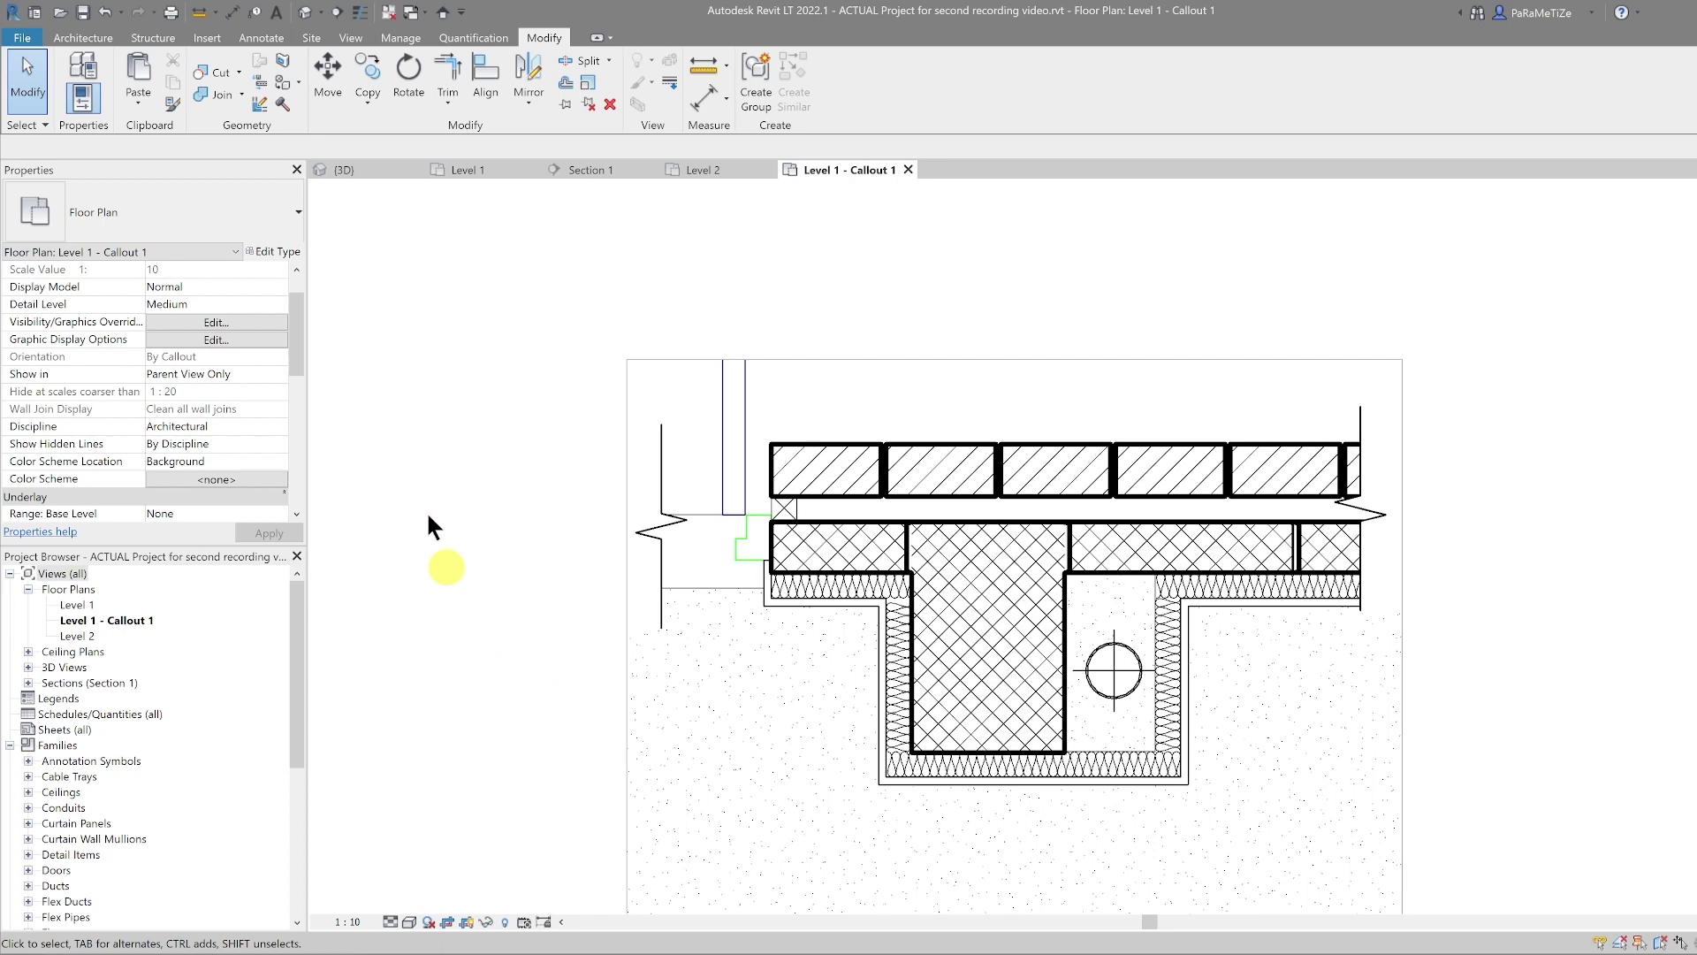
left_click(183, 321)
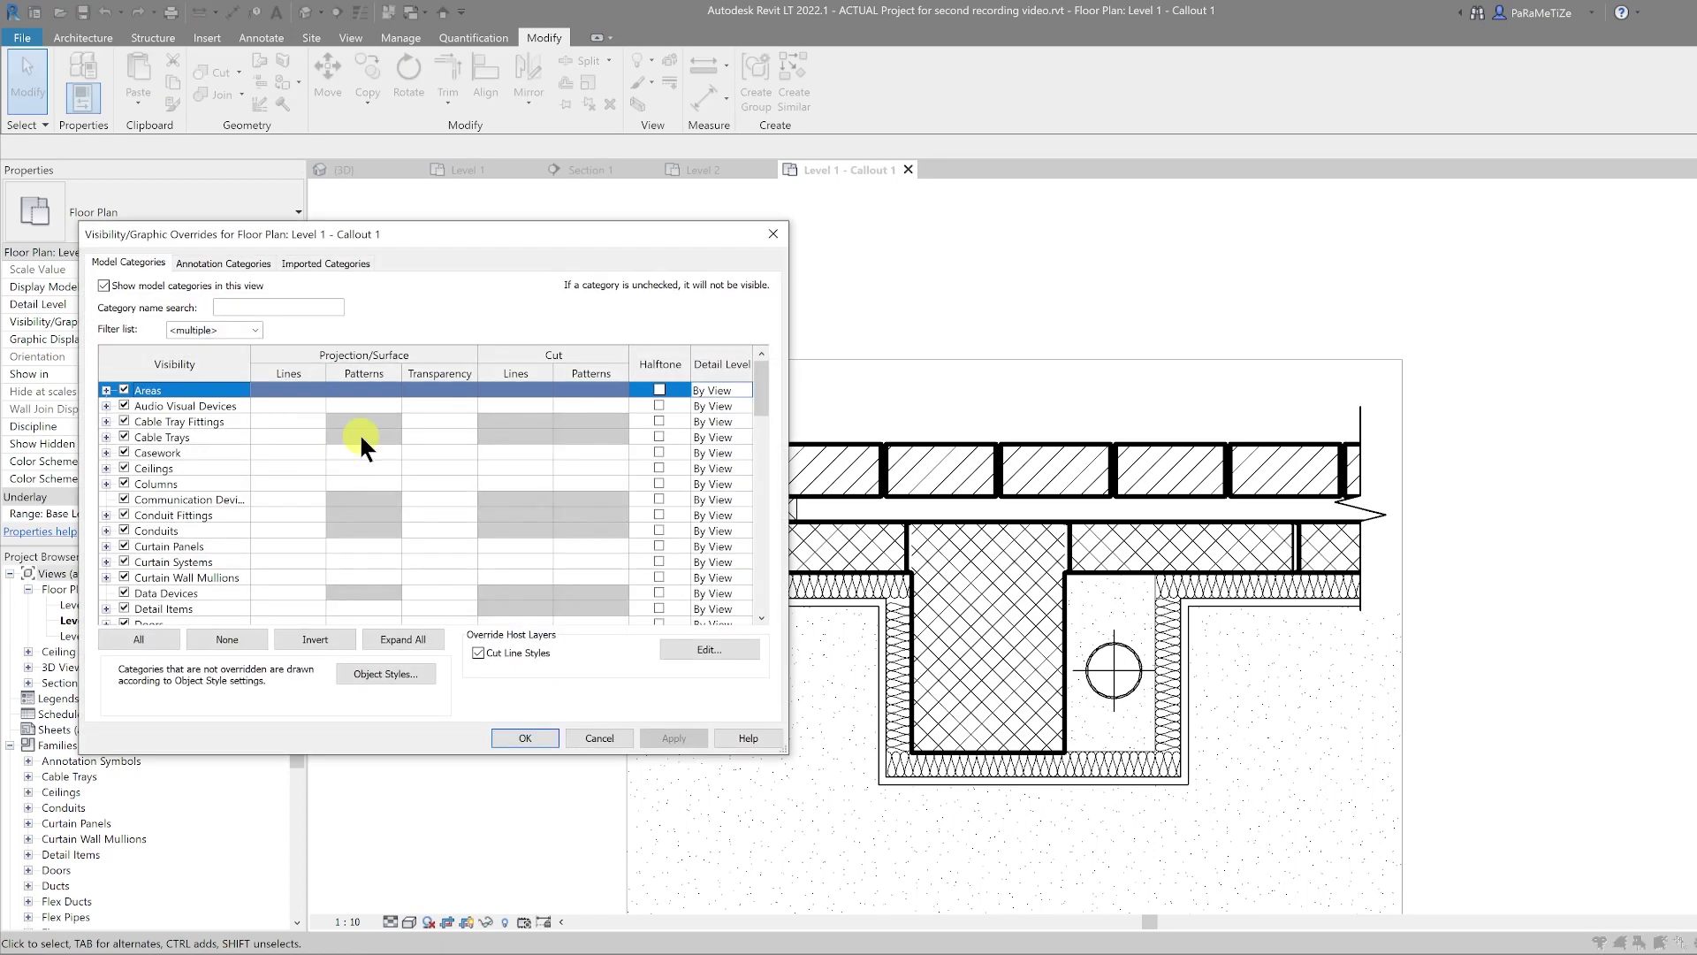
left_click(674, 652)
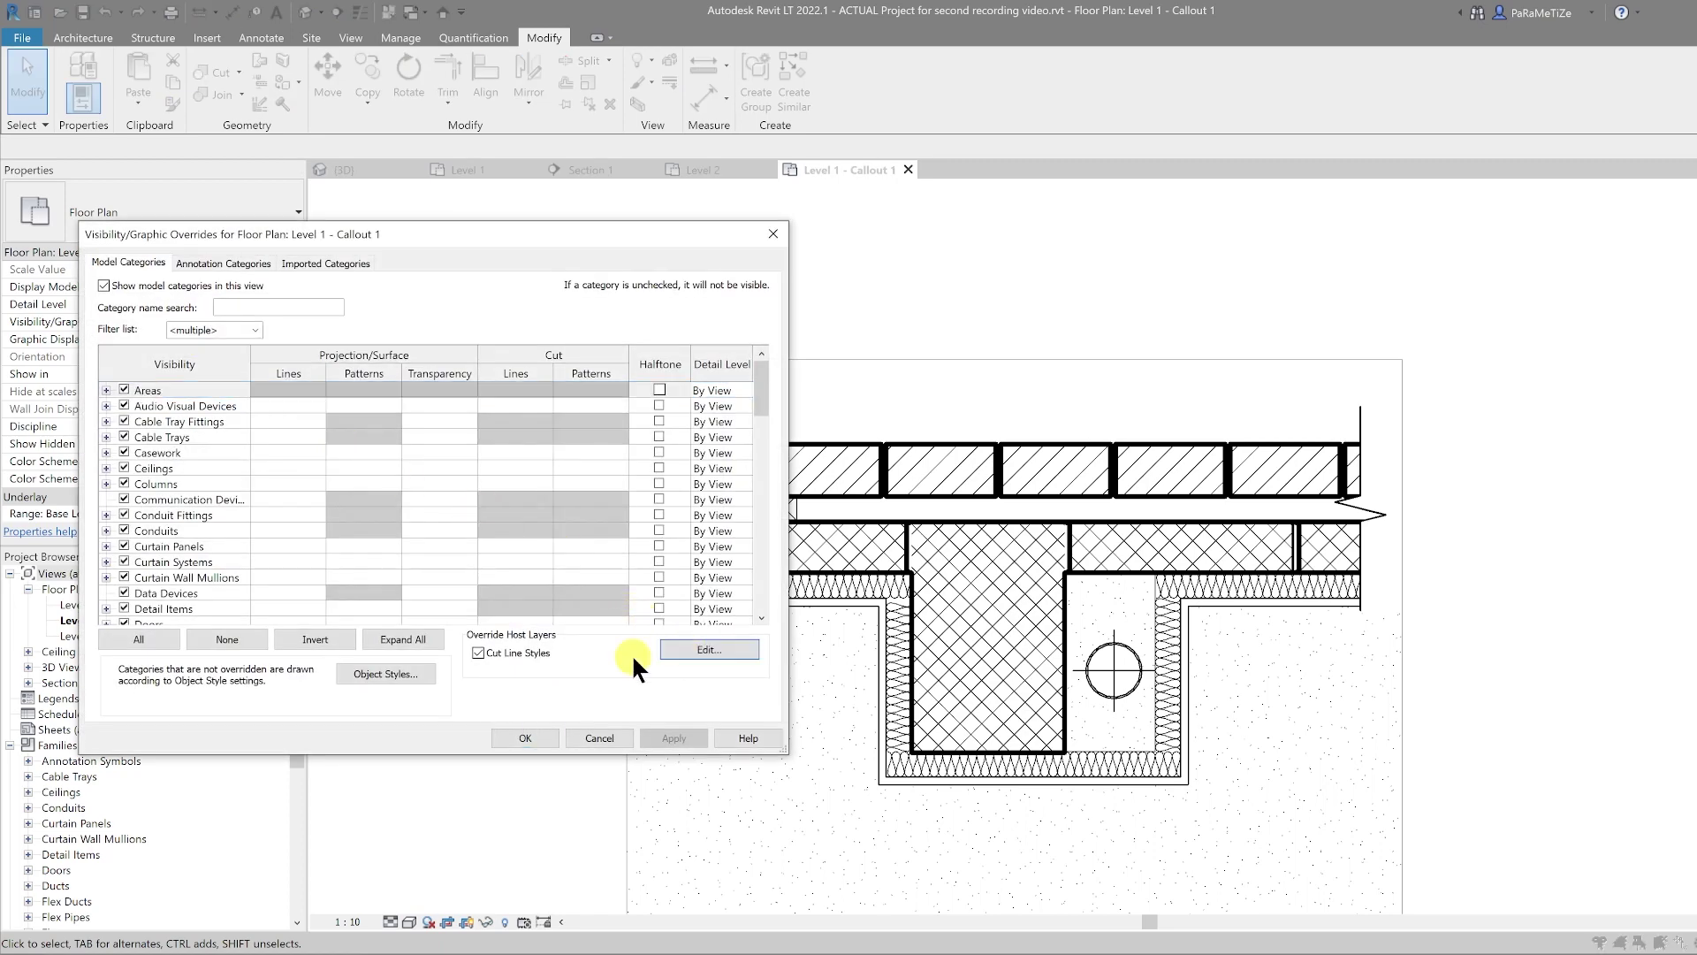
left_click(712, 649)
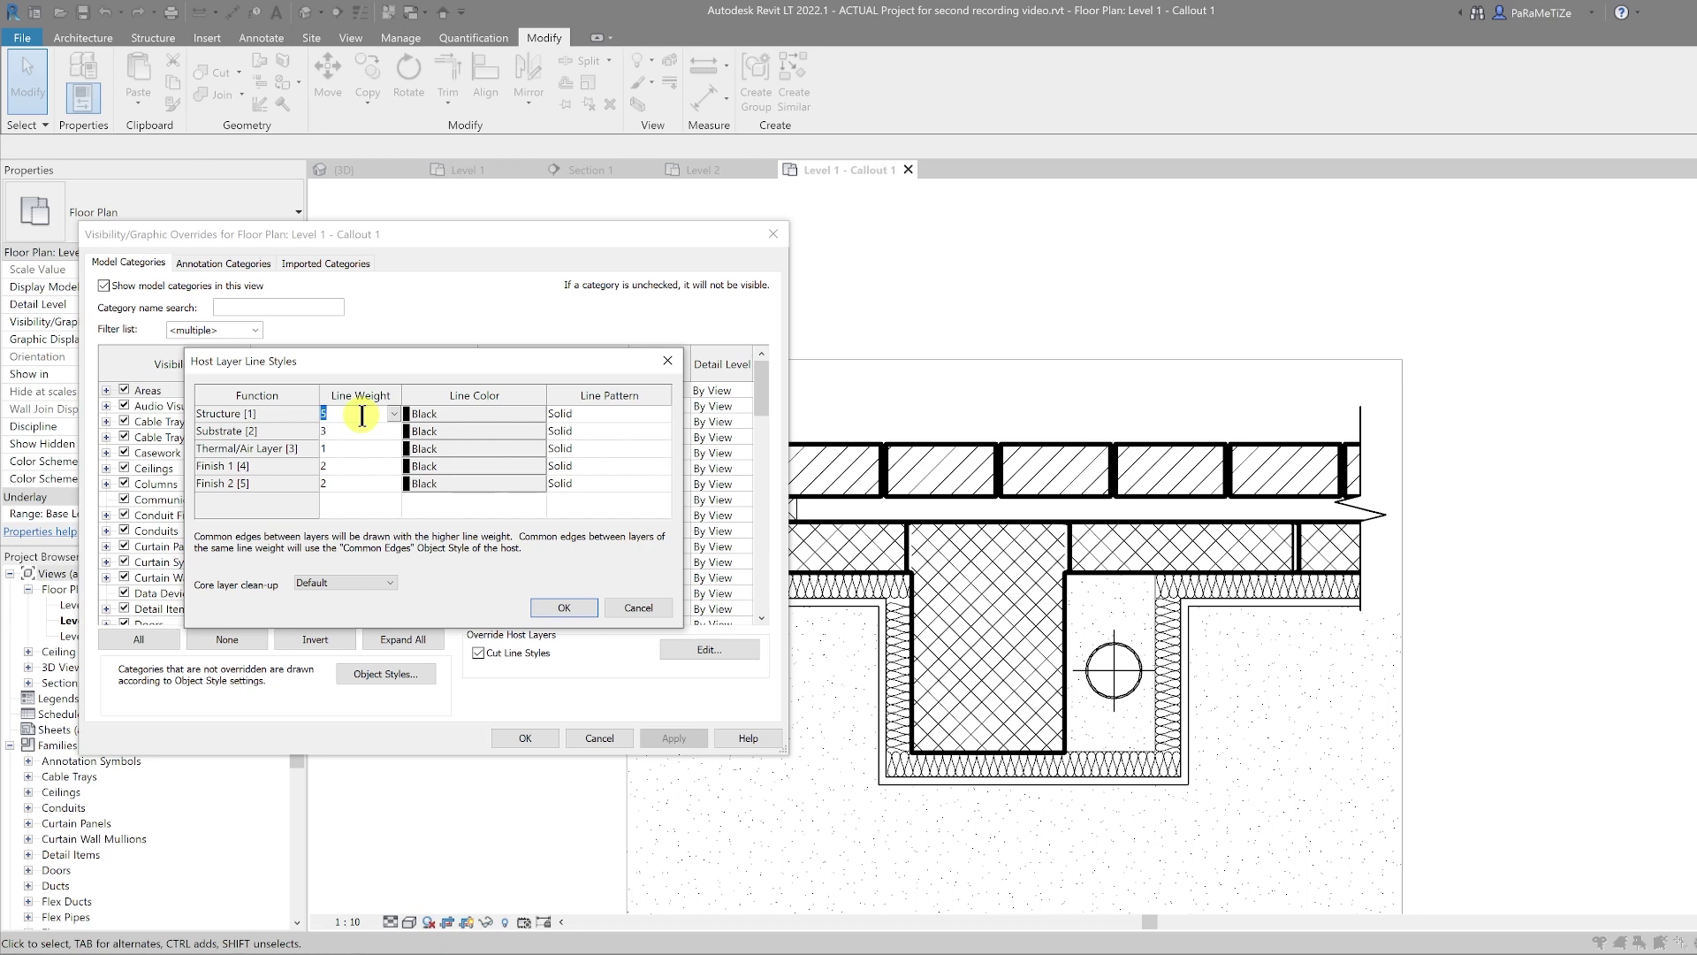
type("3")
left_click(357, 434)
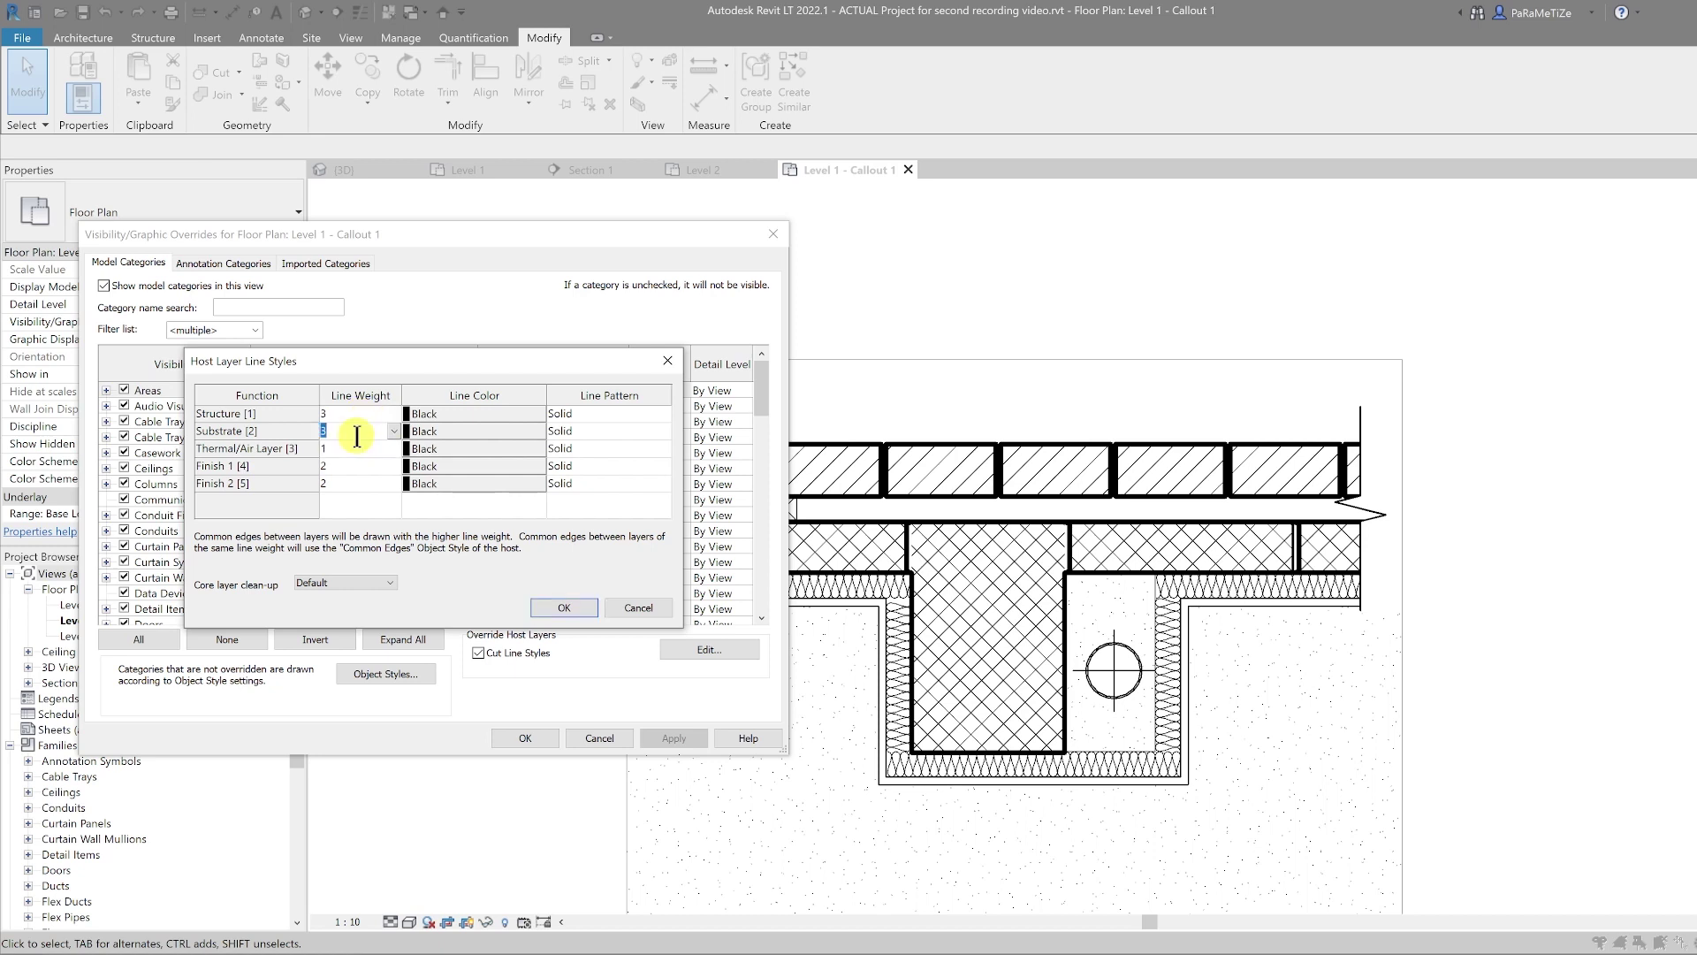
type("2")
key("Down")
Set the host layer line weight of Finish 1 and Finish 2 to 1 and apply the overrides to the view
type("2")
type("1")
left_click(350, 466)
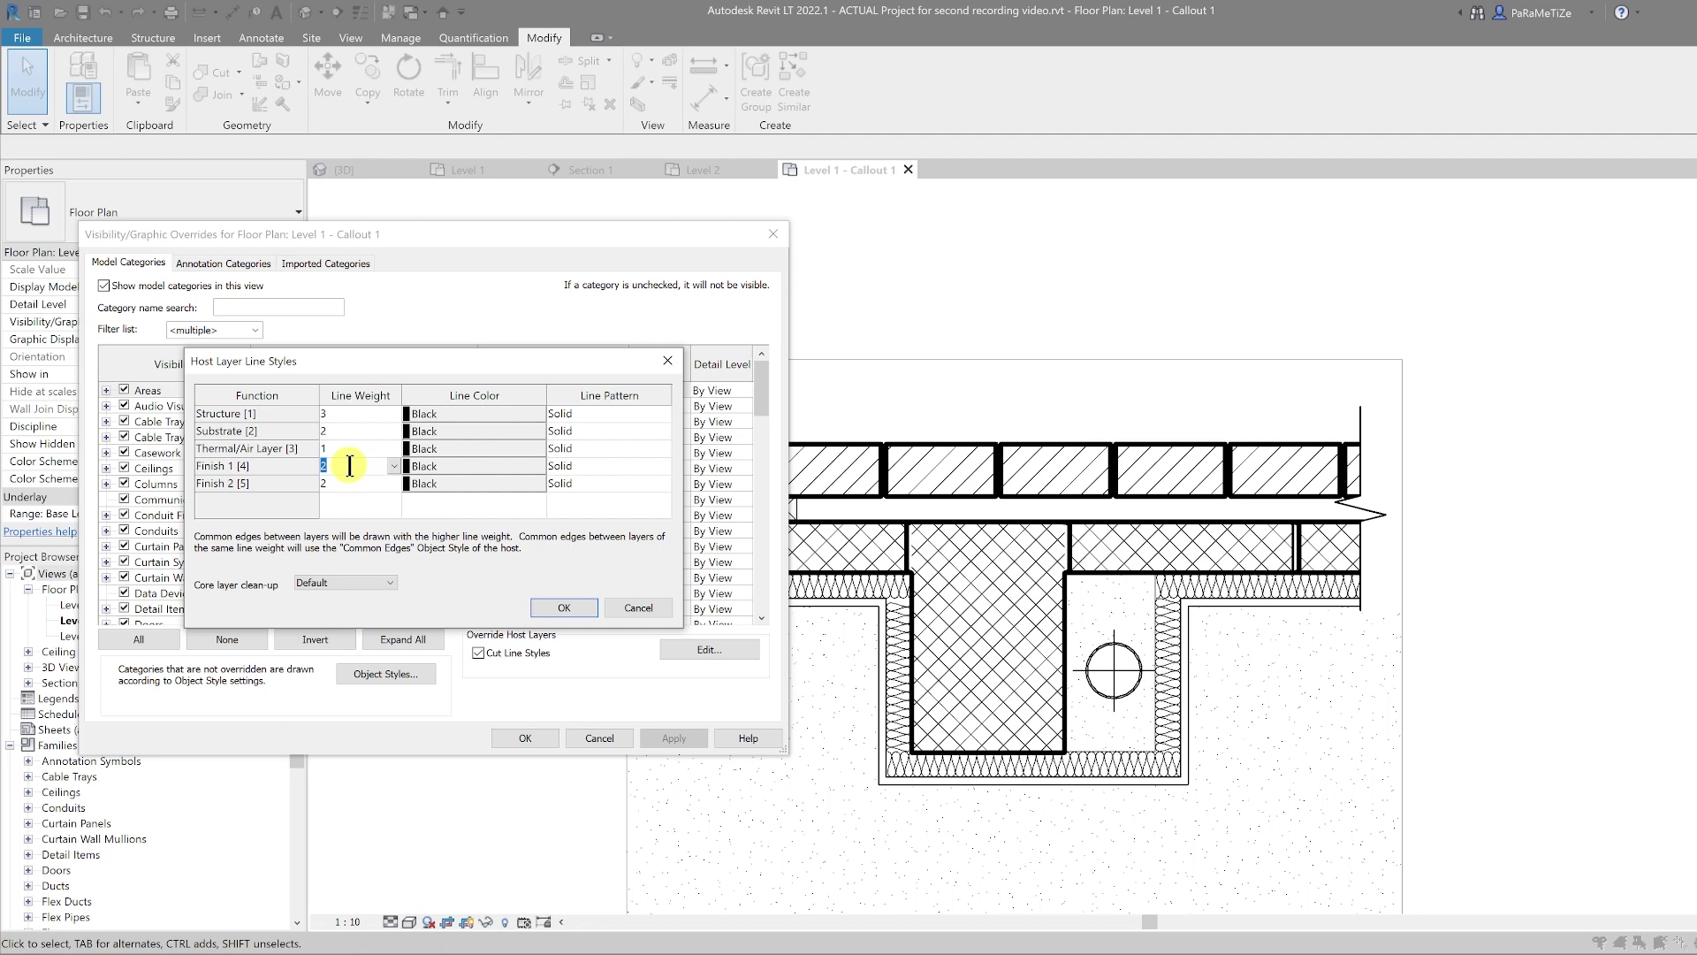
type("1")
left_click(350, 483)
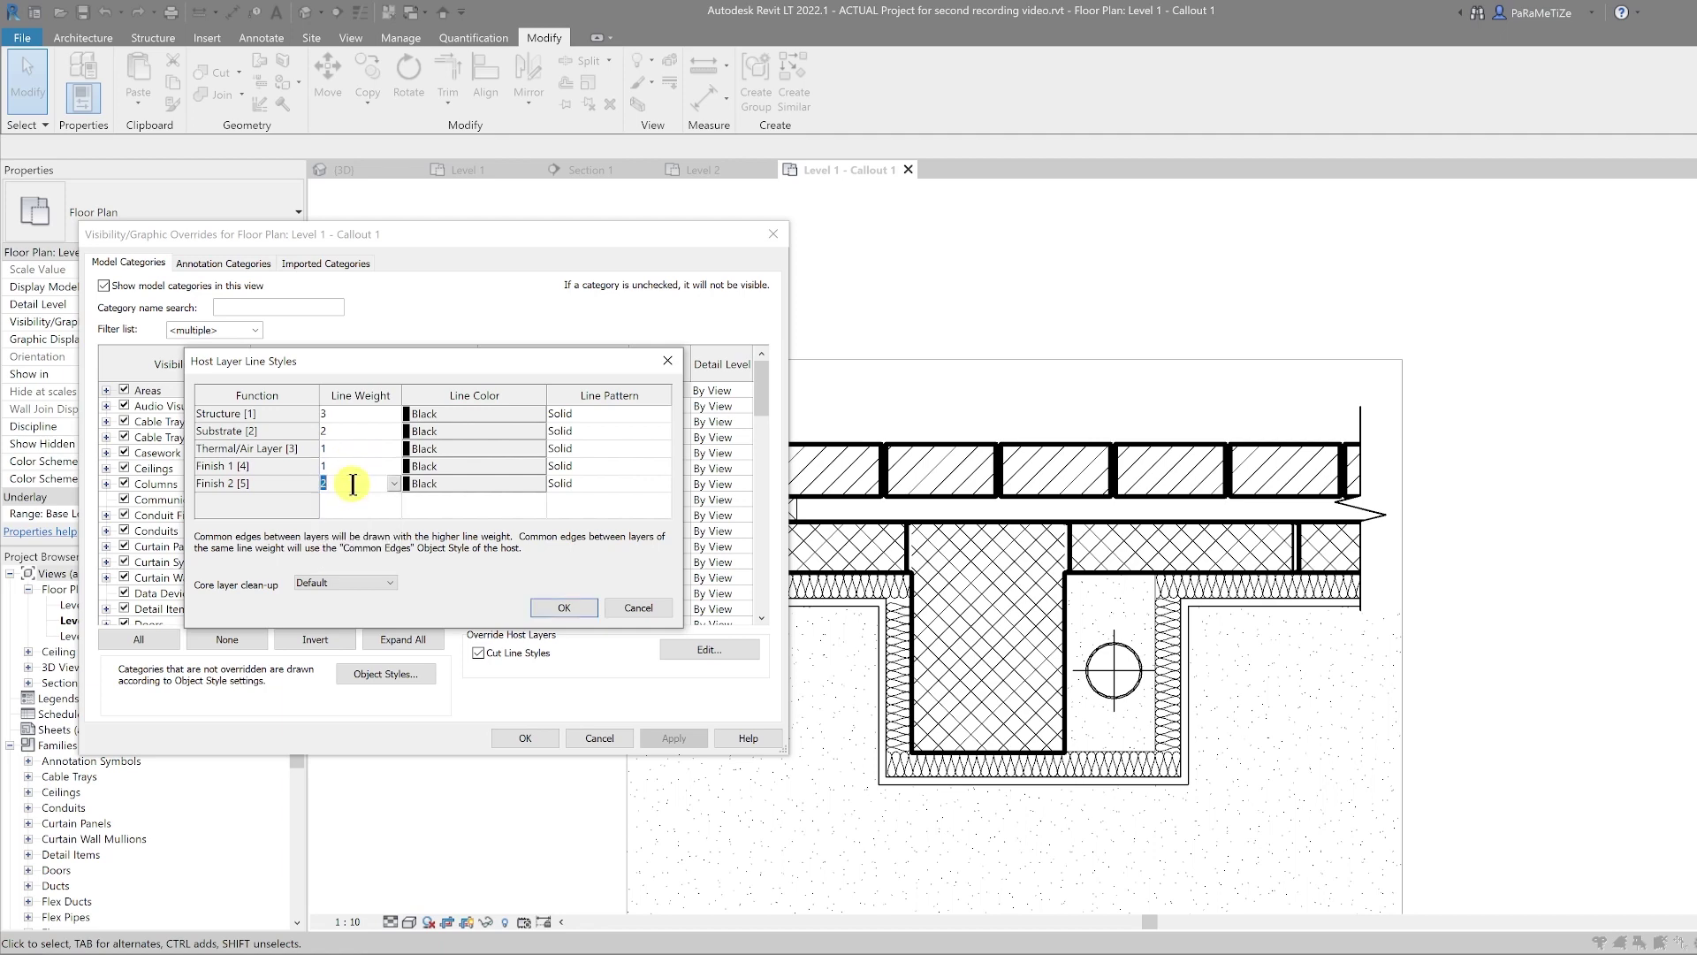
type("1")
left_click(564, 607)
left_click(661, 736)
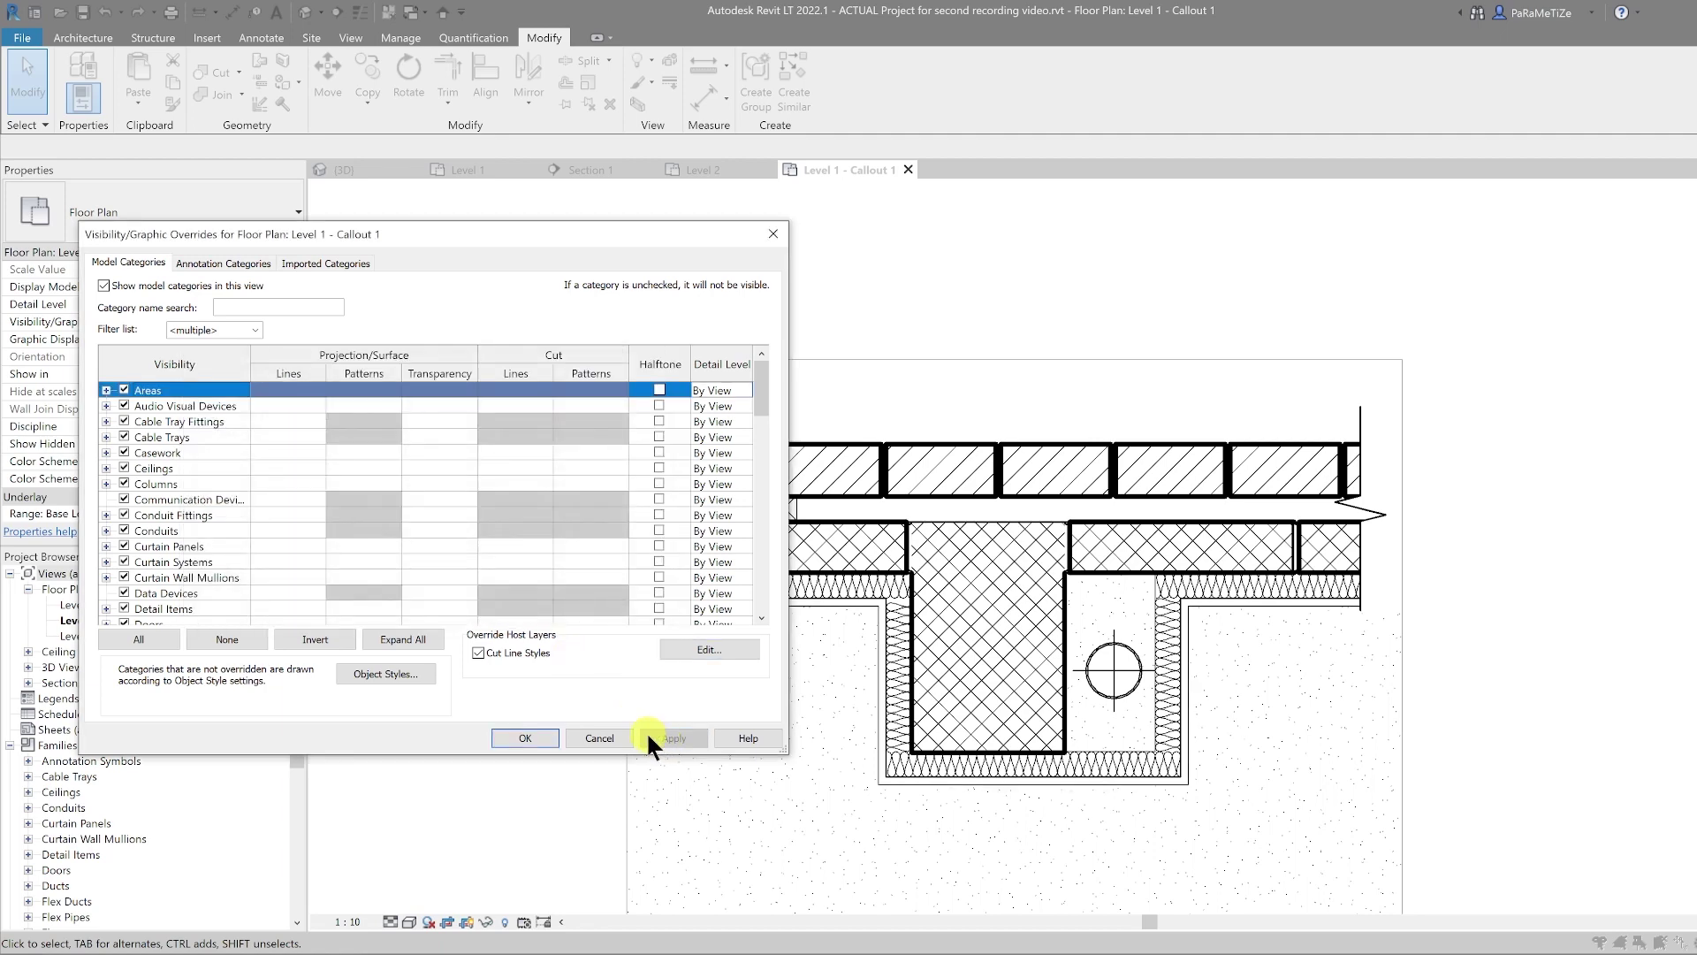
left_click(531, 737)
Override the projection line weight of Detail Items and all its line subcategories to 3 in the callout view
middle_click_drag(545, 695, 576, 664)
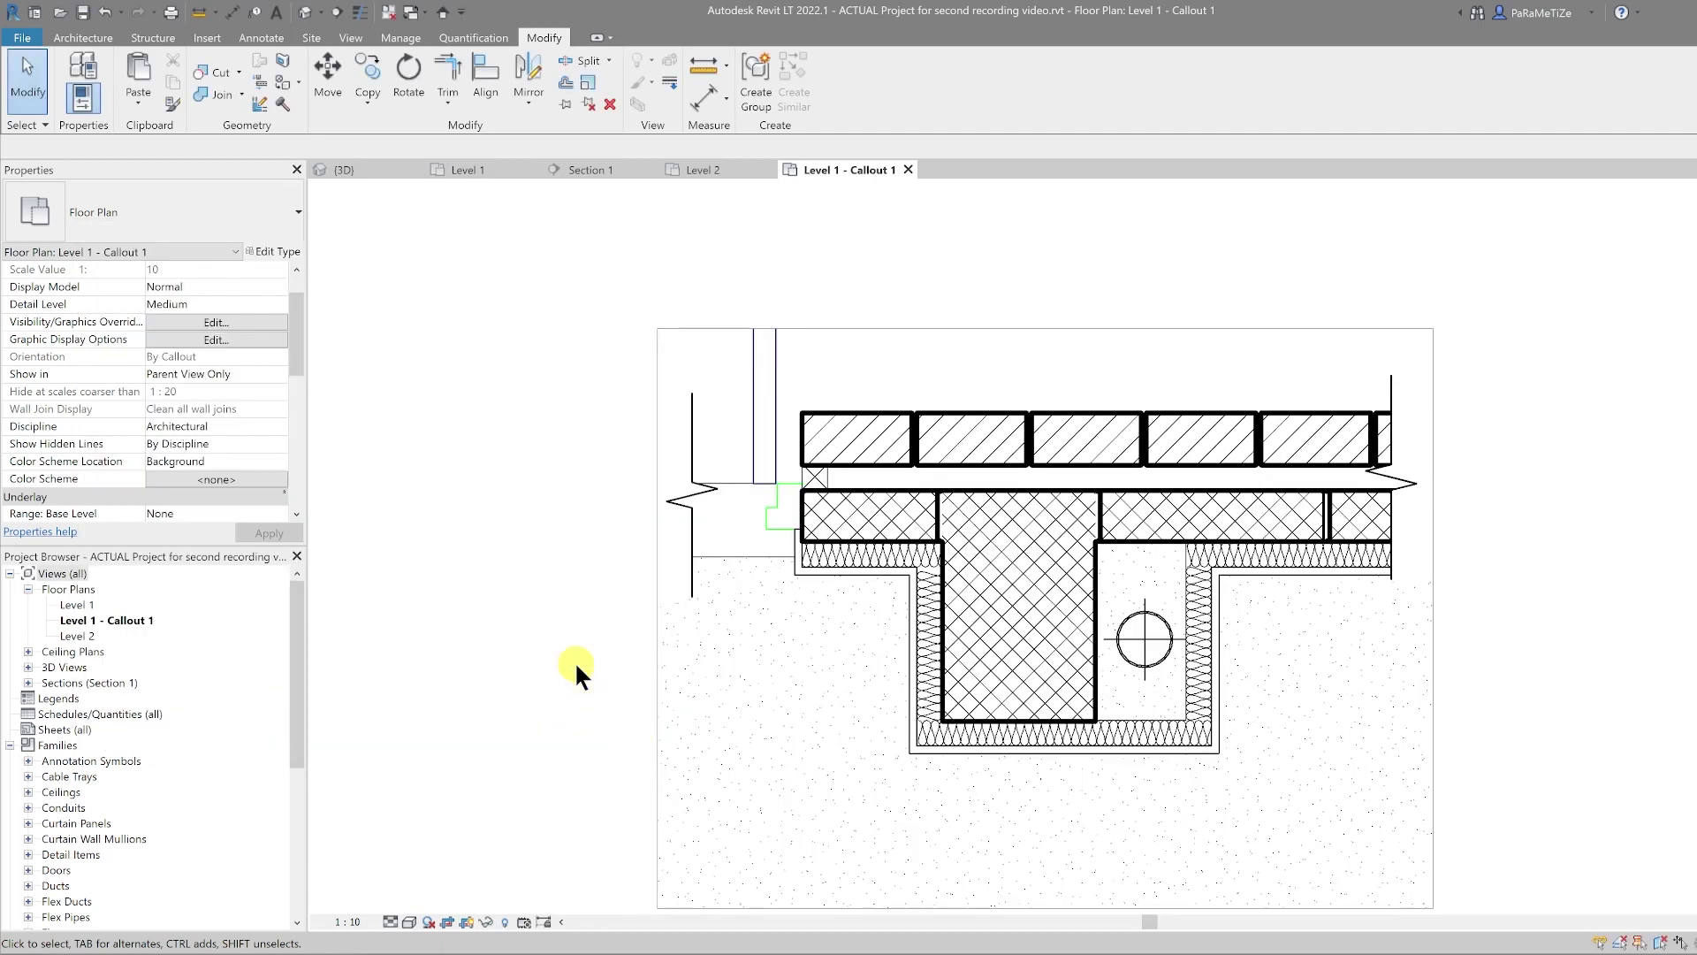
left_click(218, 322)
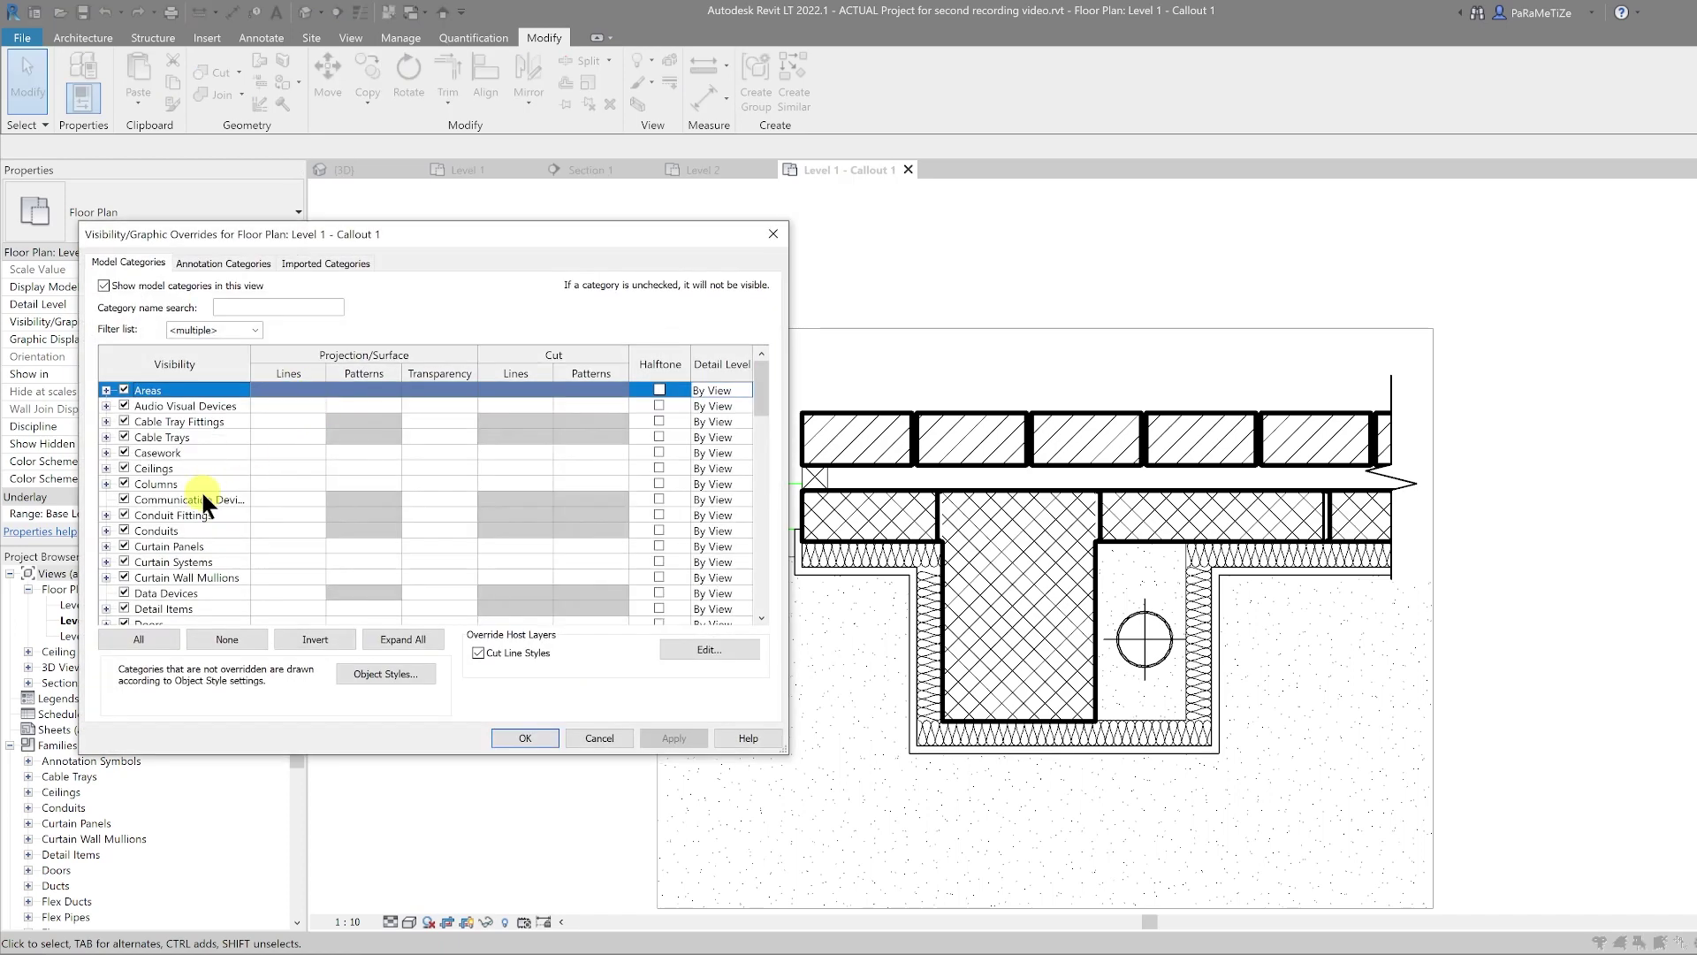
scroll(204, 501, "down", 1)
left_click(165, 557)
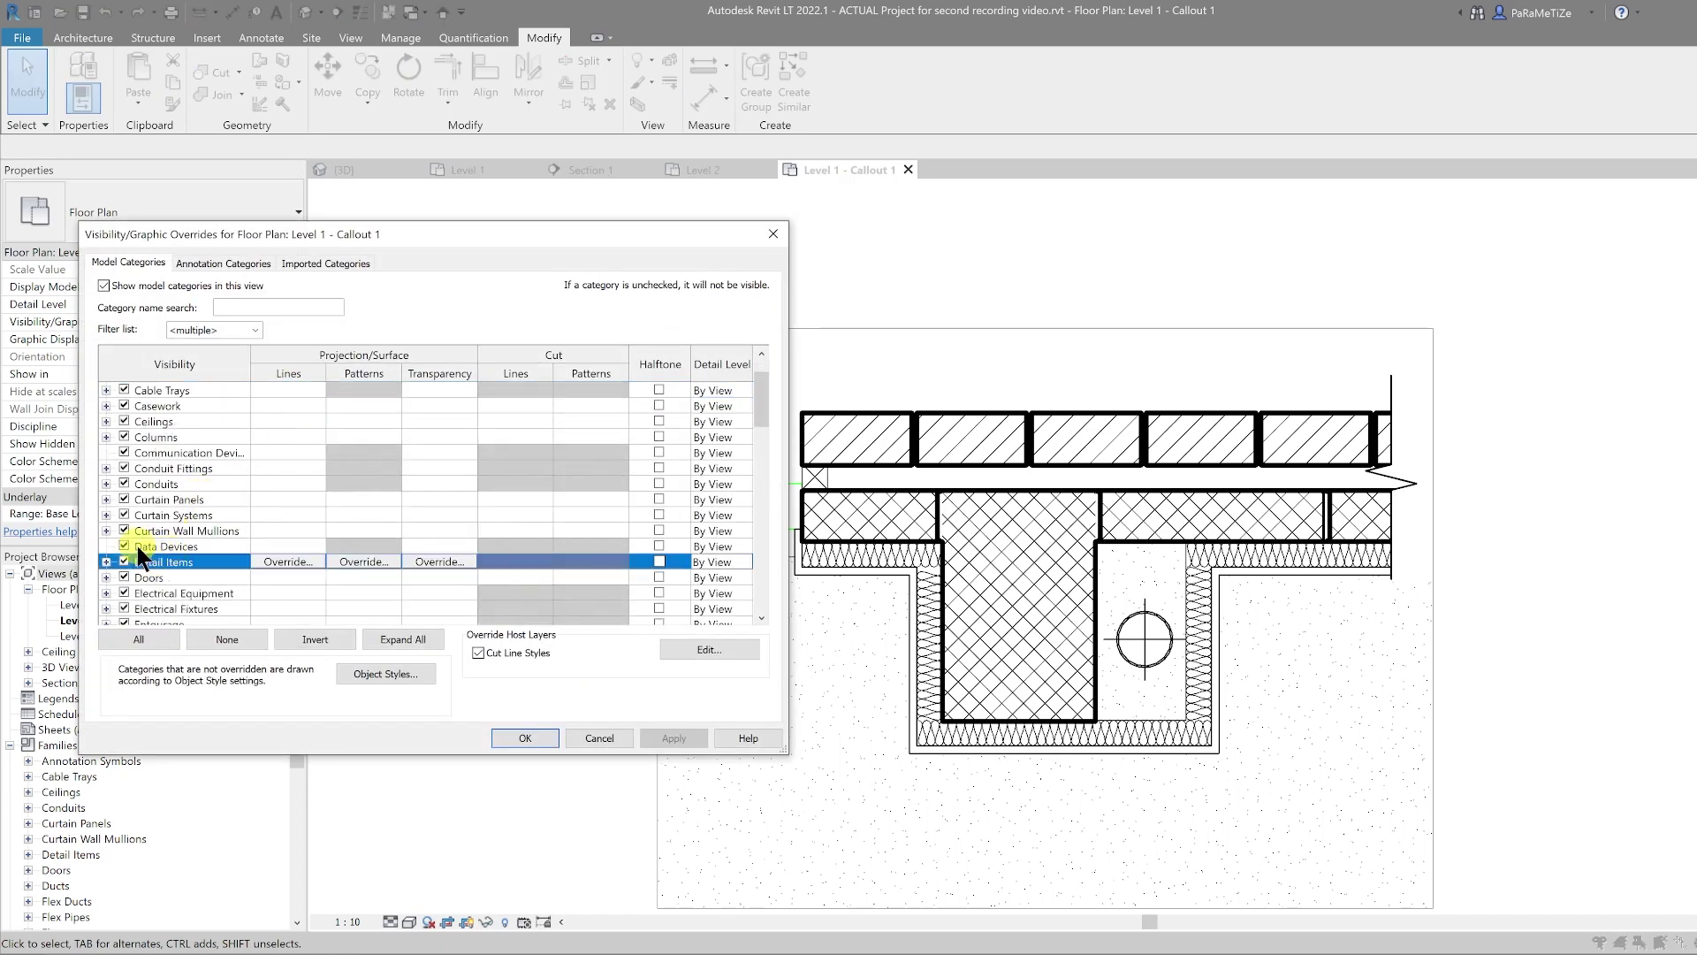
left_click(105, 560)
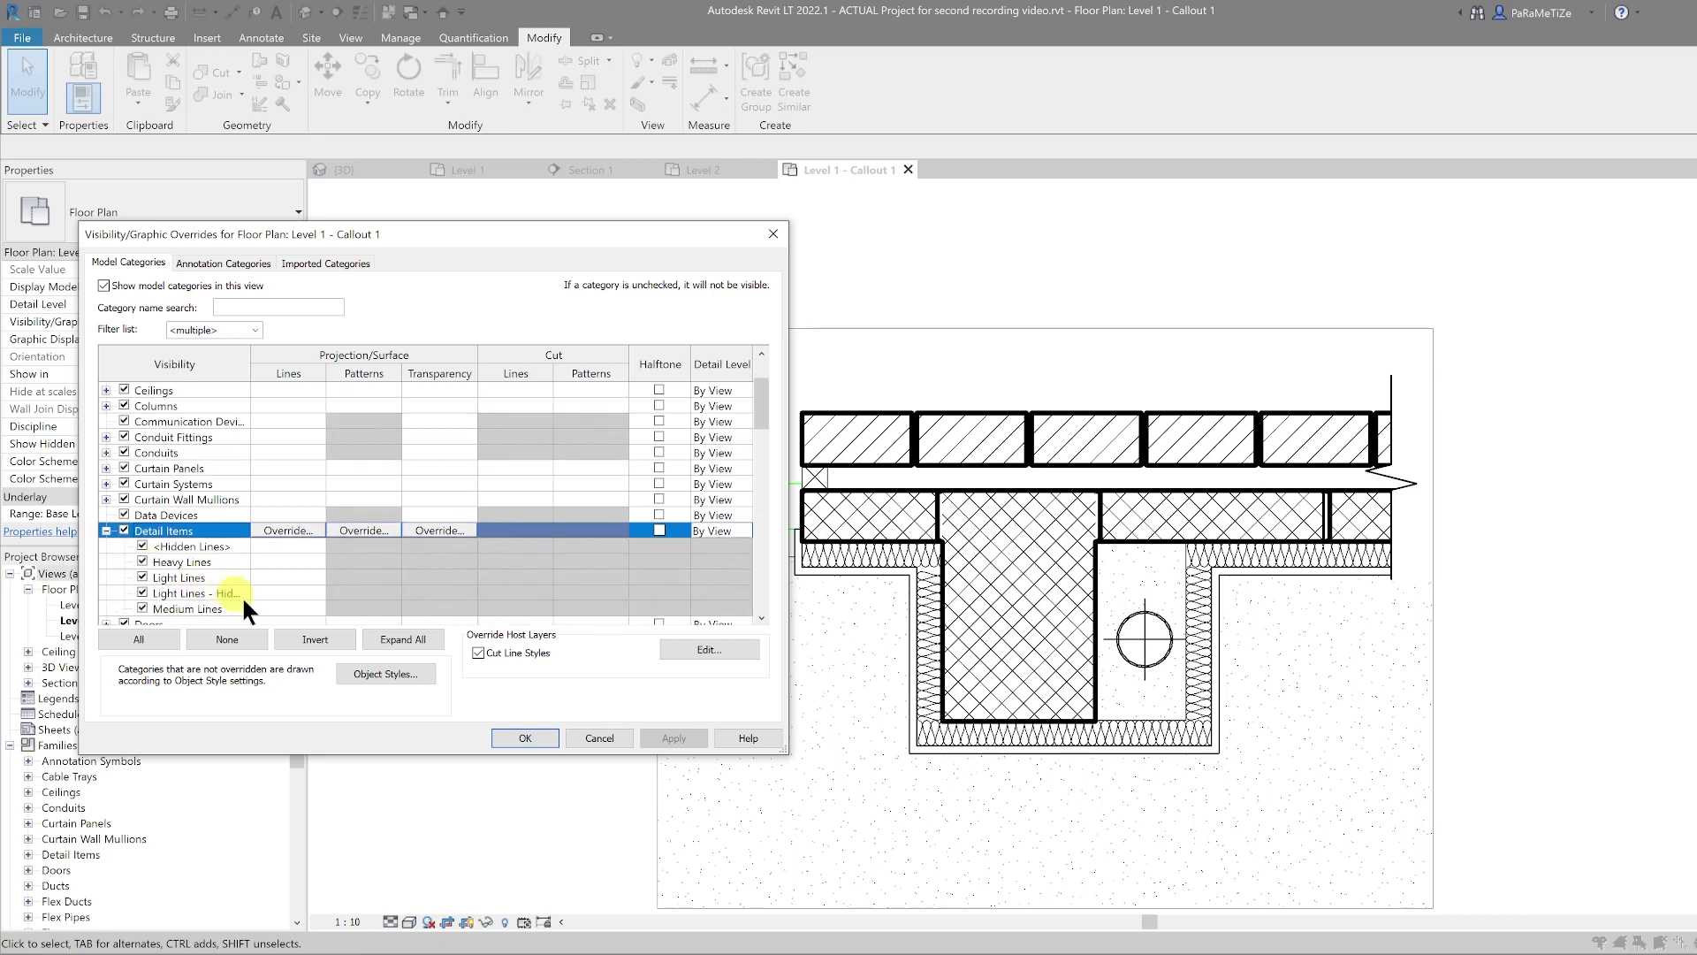
left_click(274, 605, "shift")
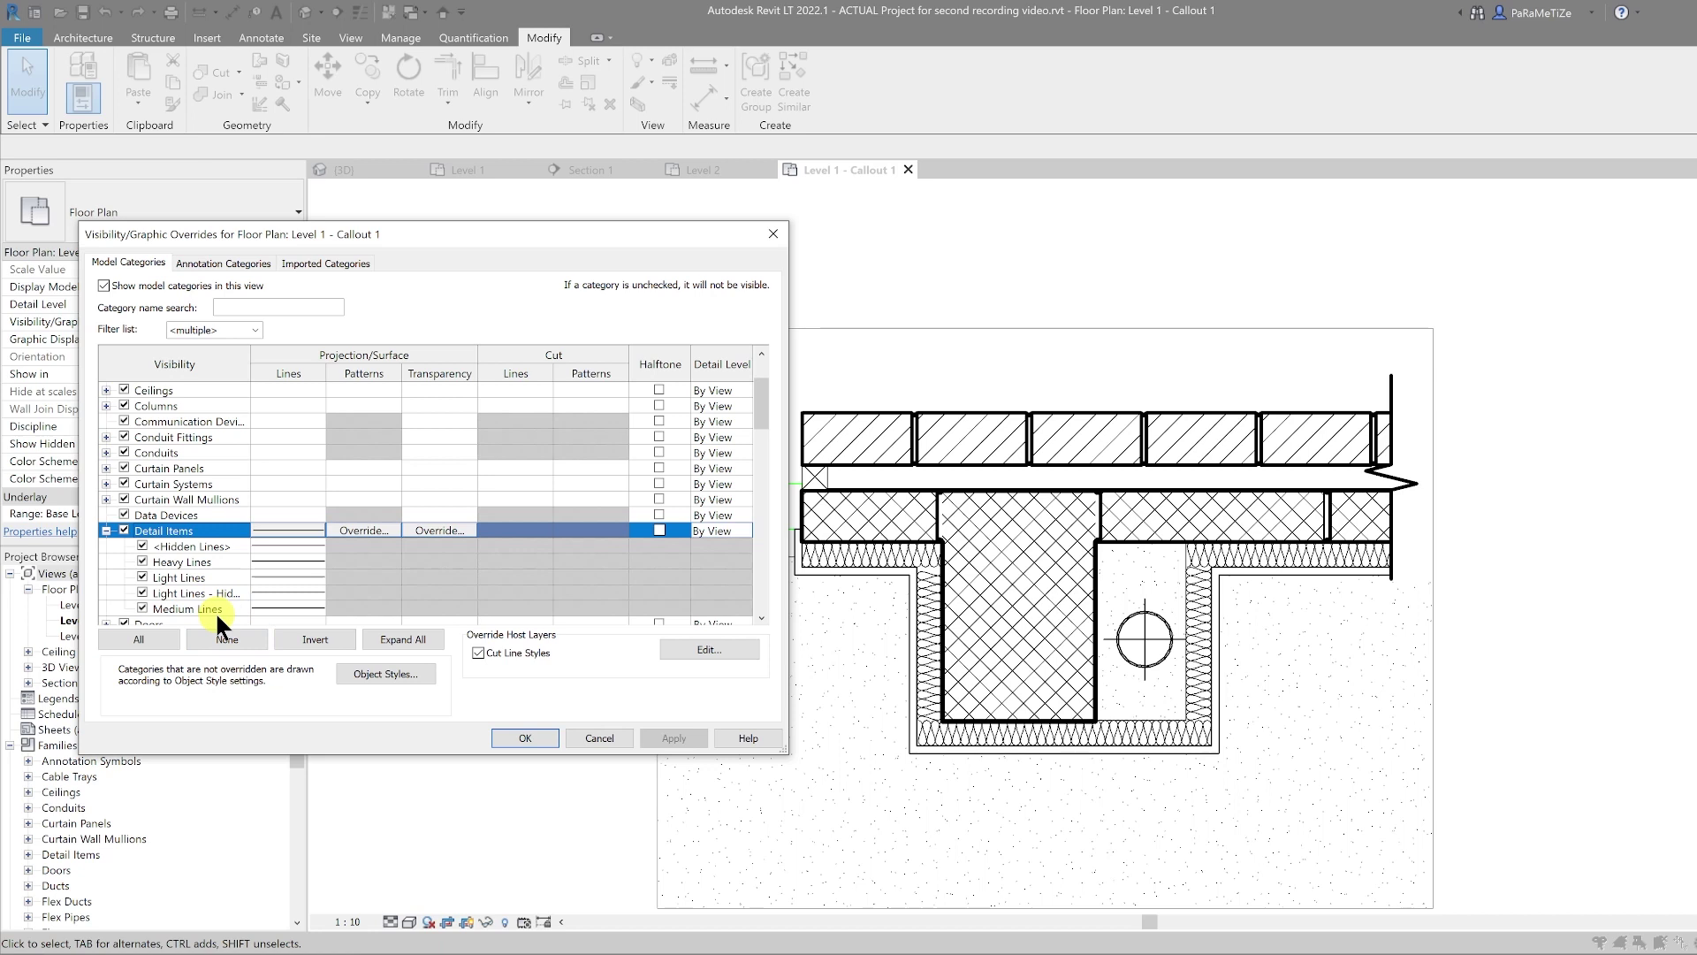
left_click(218, 610, "shift")
left_click(257, 603)
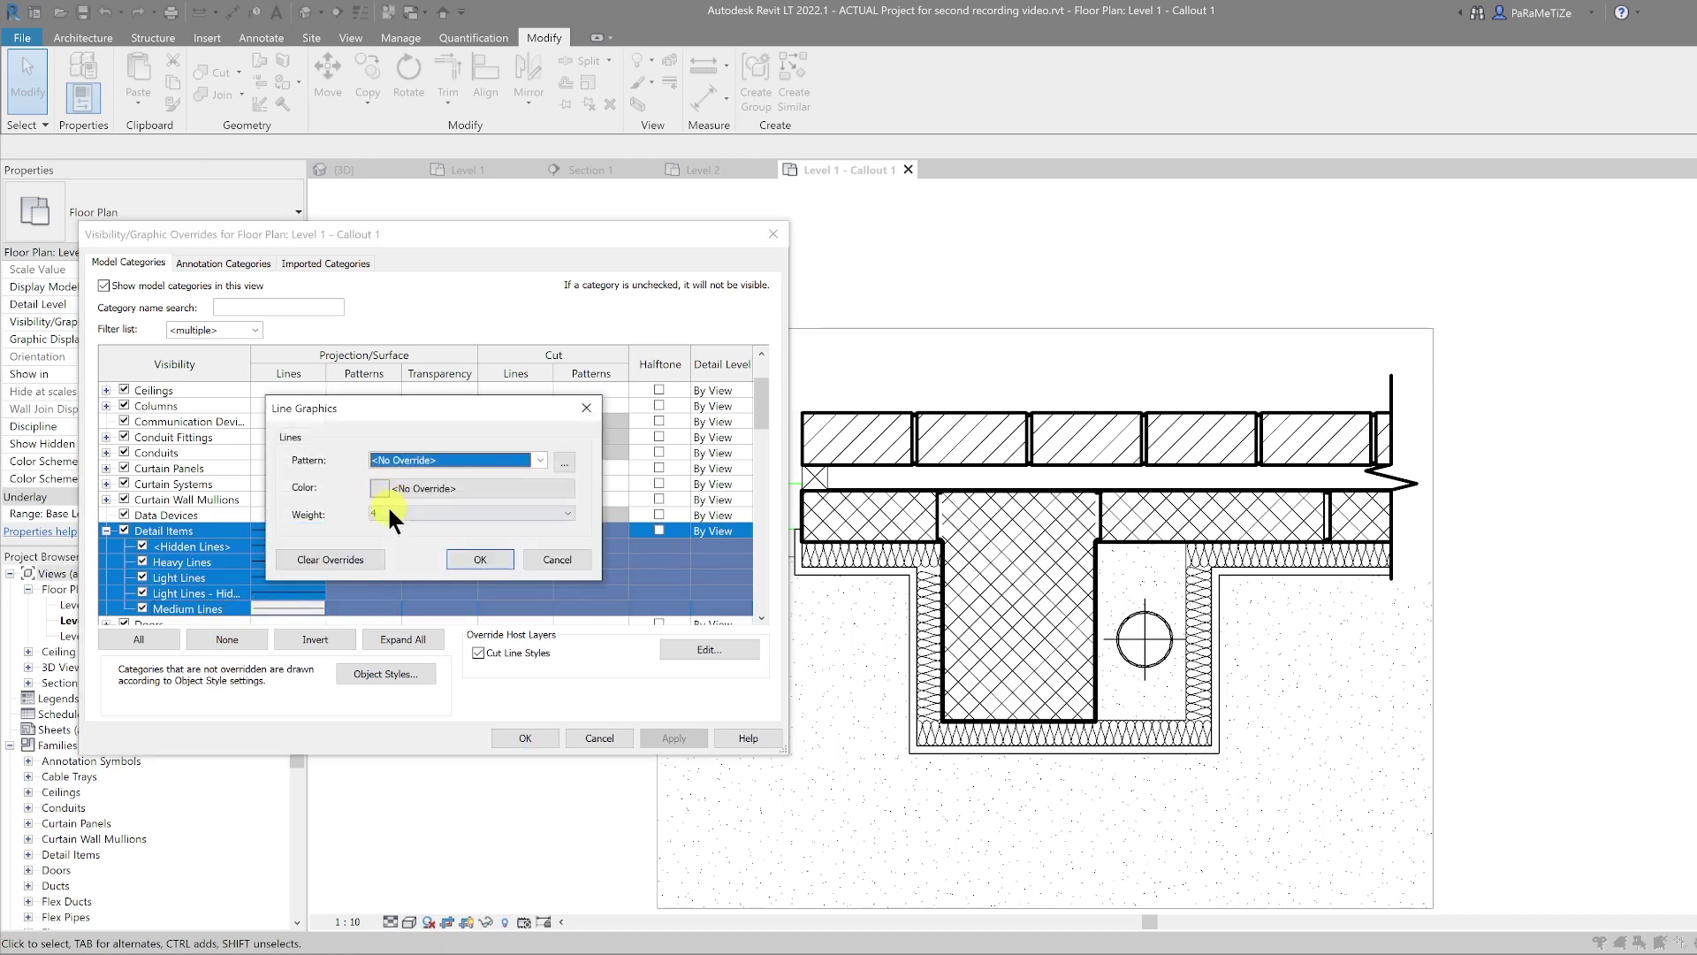
left_click(387, 512)
left_click(380, 549)
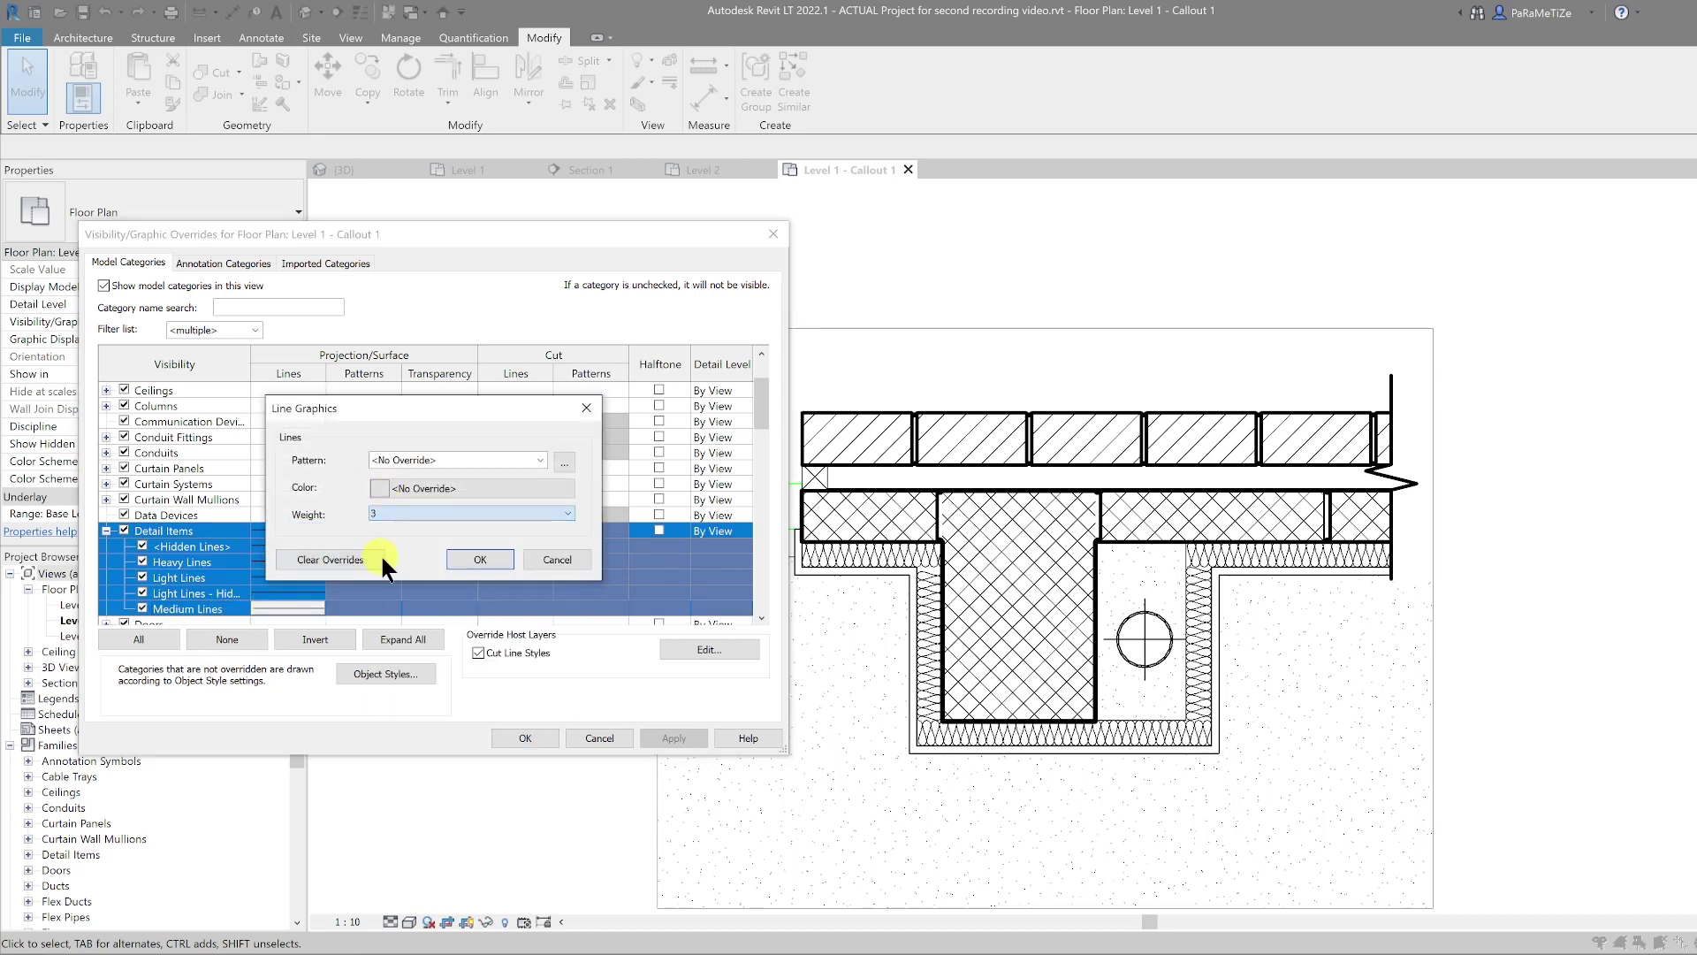
left_click(458, 559)
left_click(679, 737)
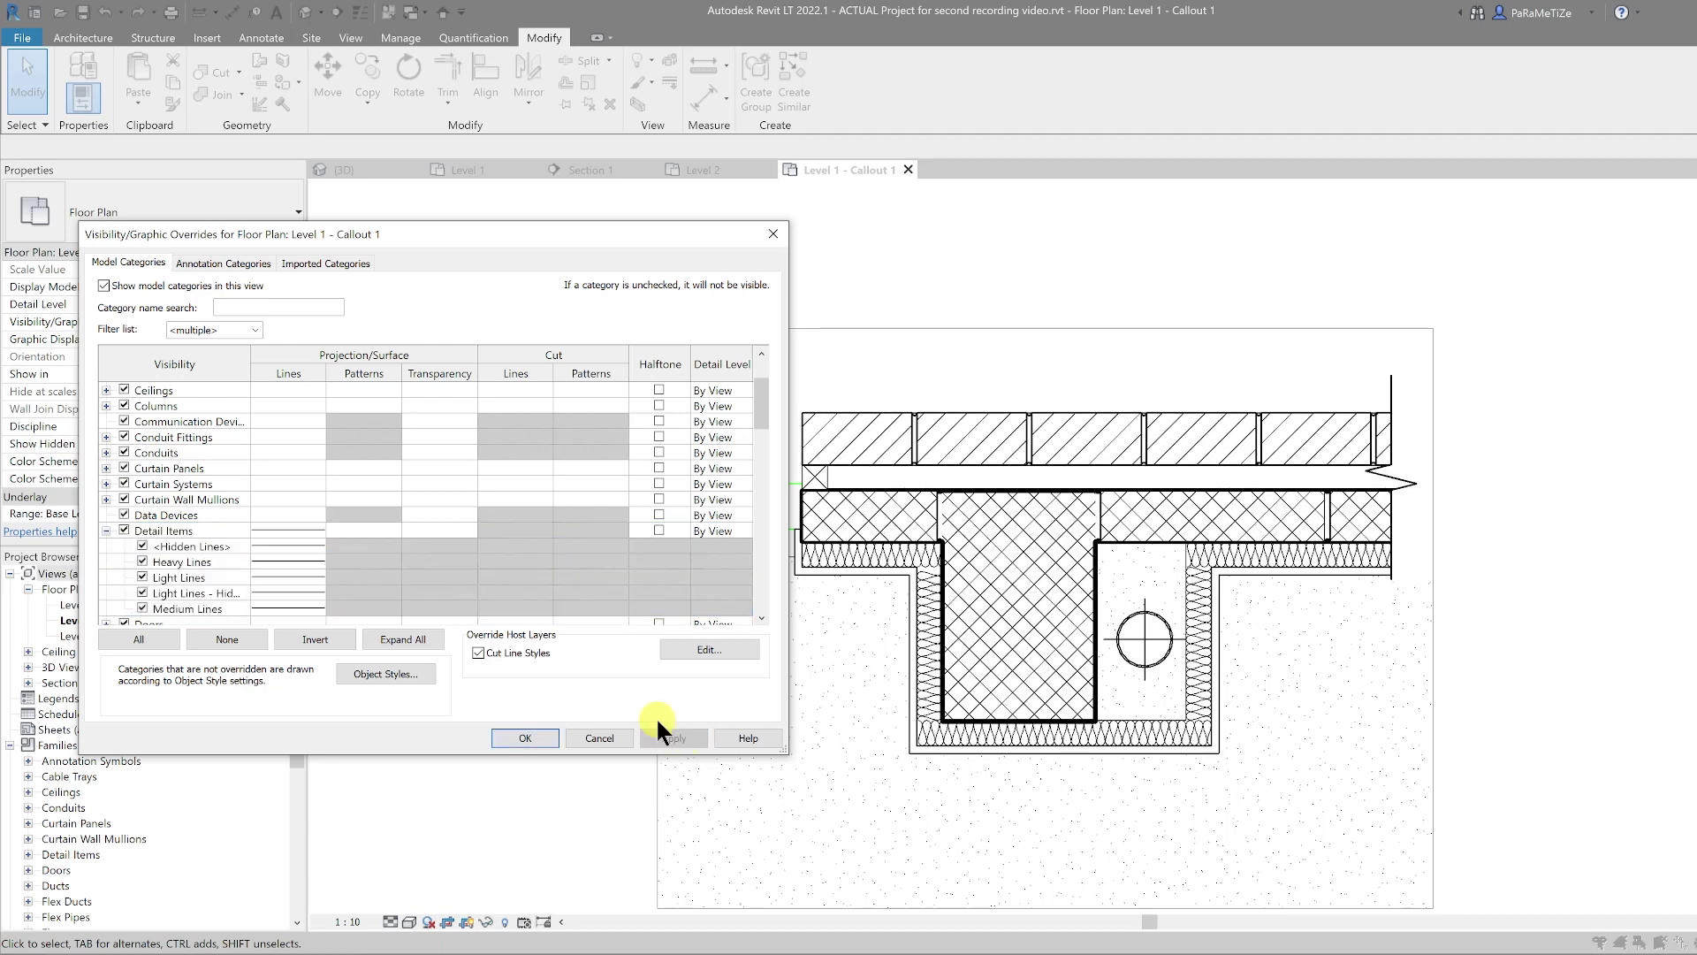
left_click(541, 735)
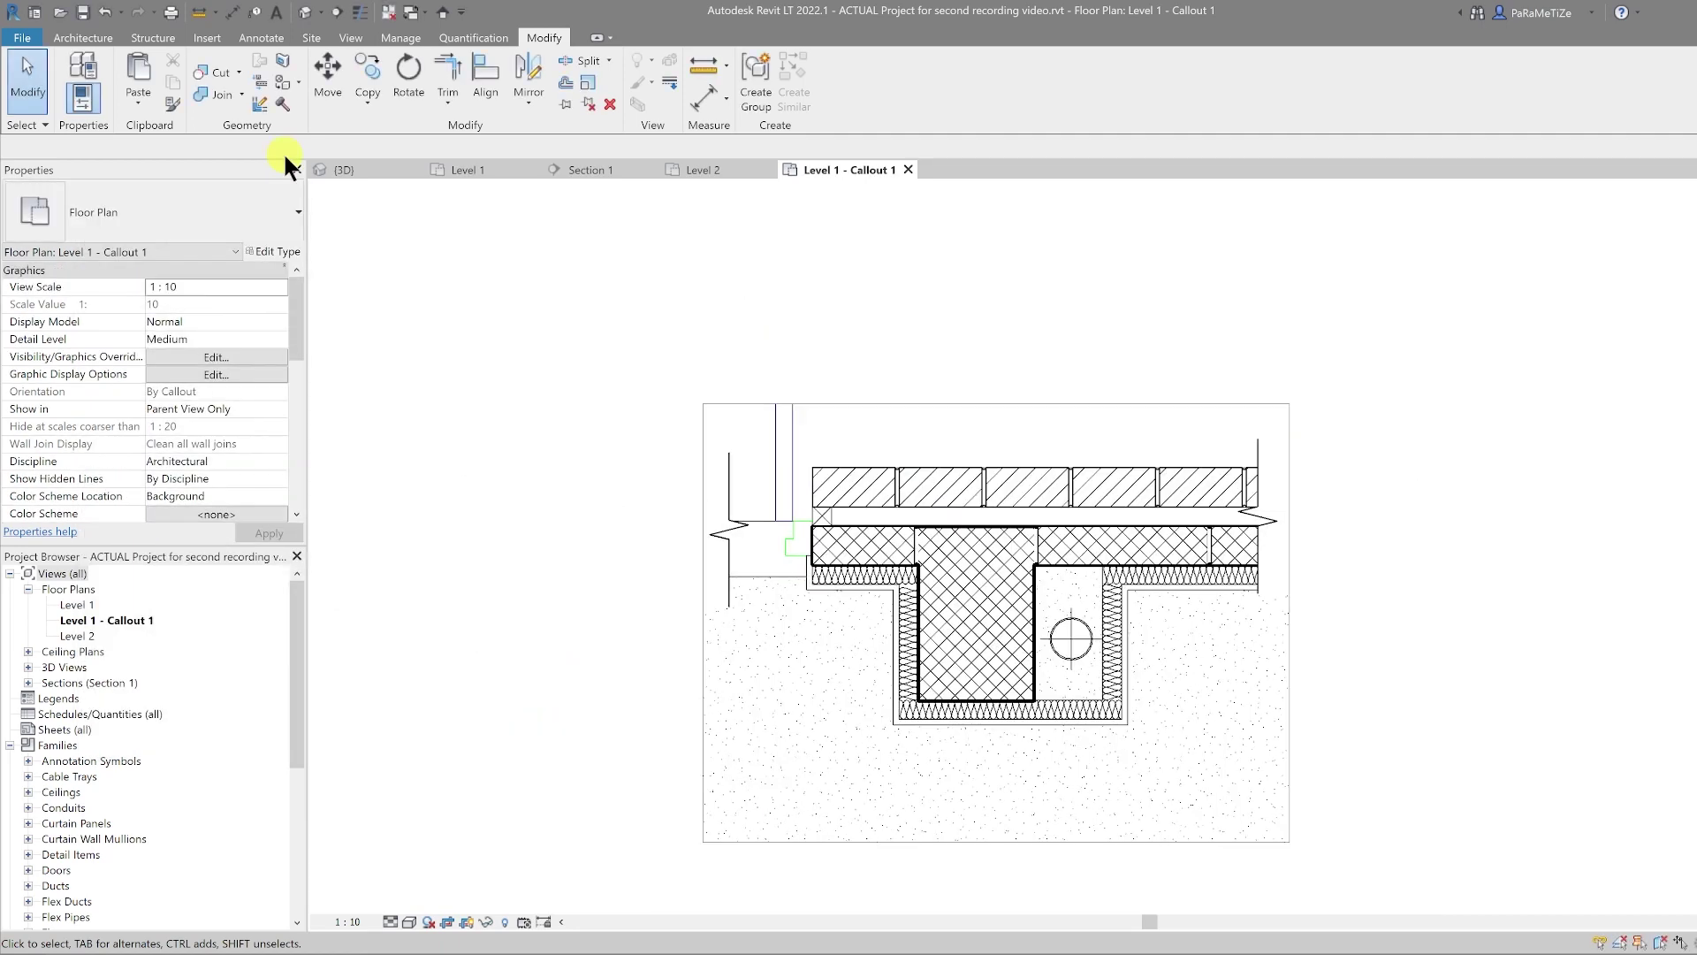
Tag the cavity wall on its brick side and the wall lining on its inner side by category
left_click(255, 37)
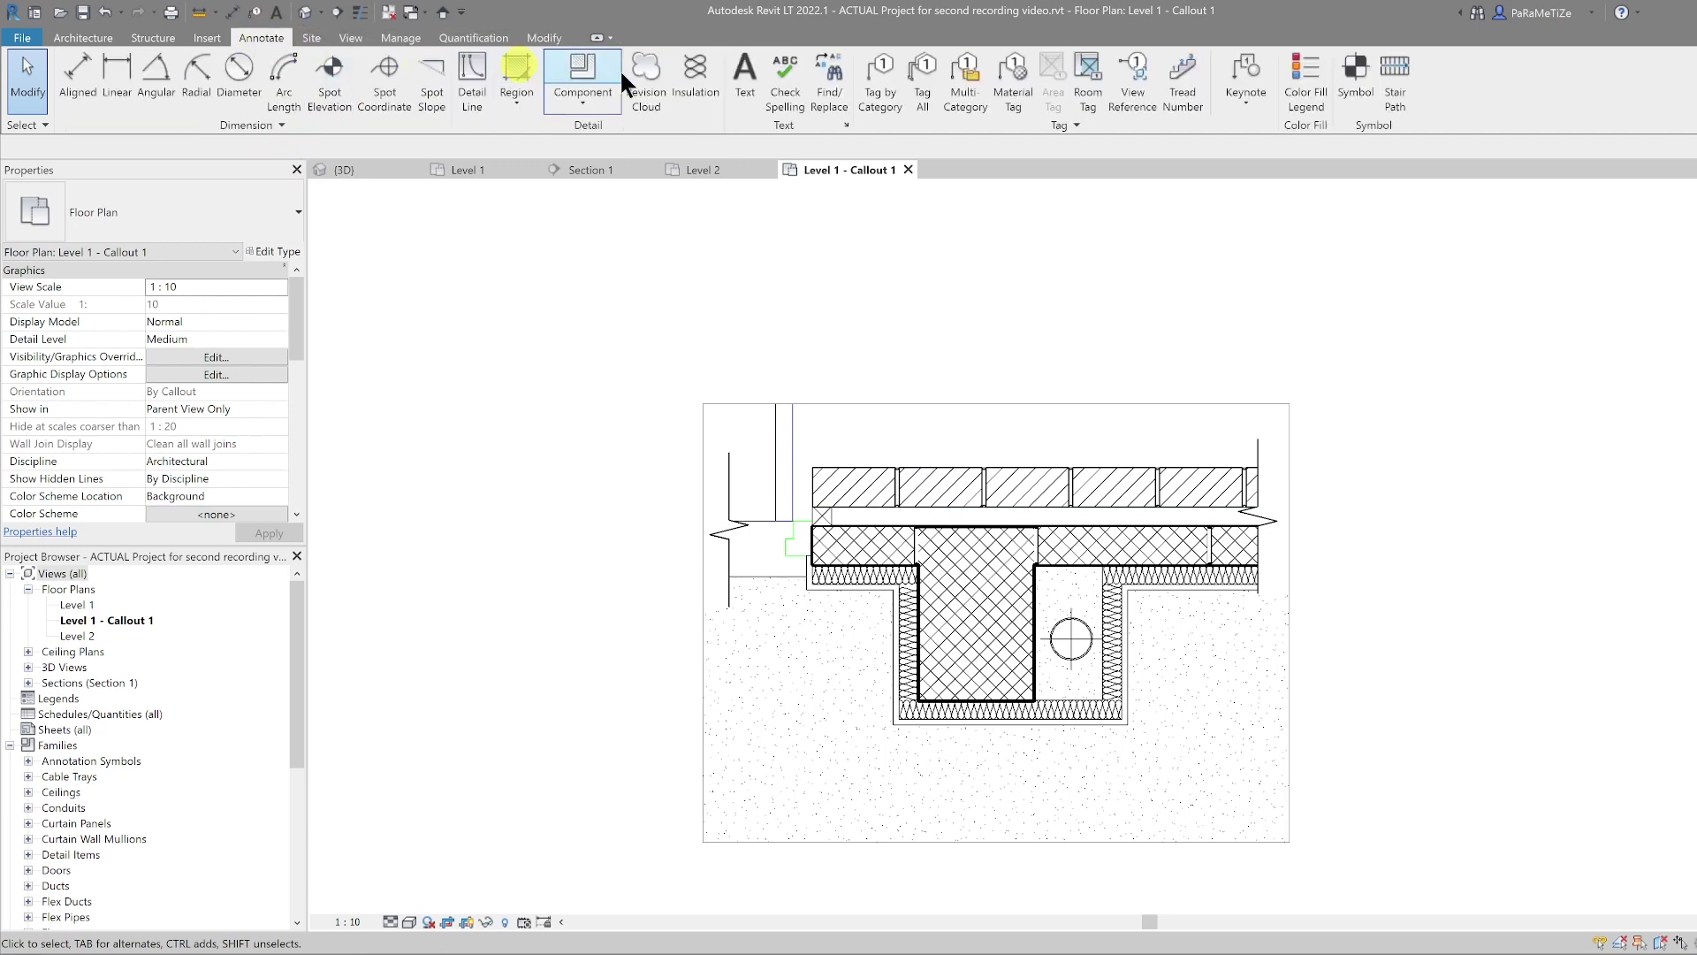
left_click(878, 93)
left_click(1196, 485)
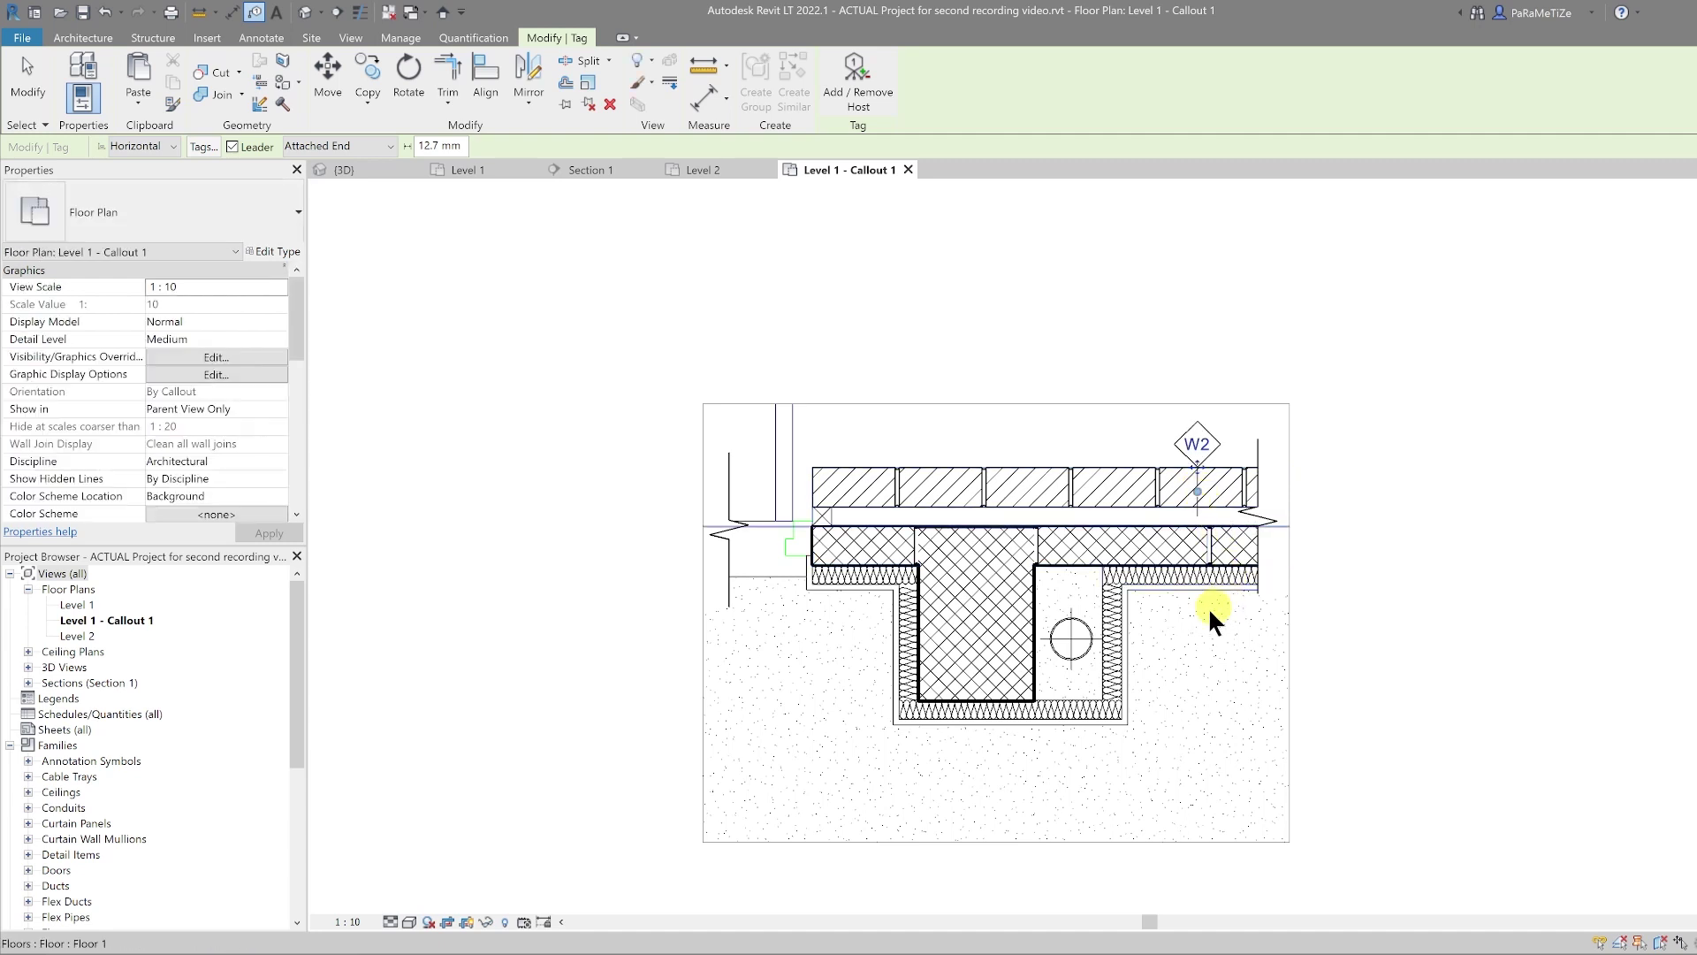
left_click(1201, 581)
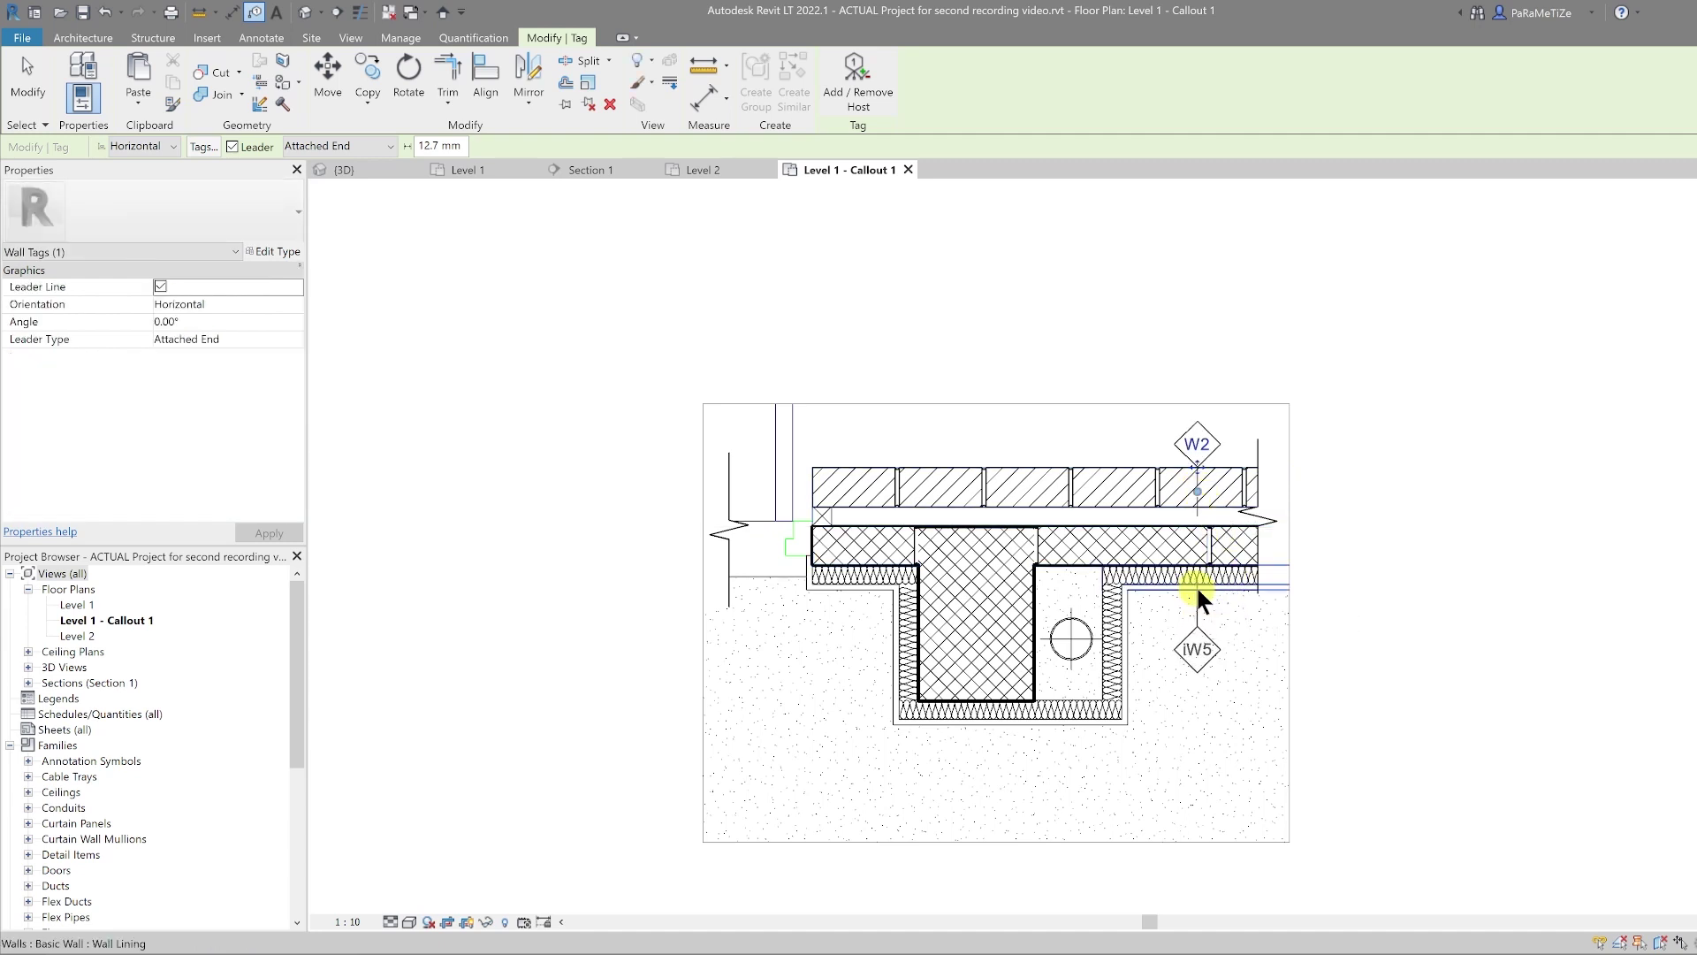
left_click(1198, 588)
key("Escape")
key("Escape")
Select the callout's crop region and turn off Annotation Crop for the view
middle_click_drag(1208, 724, 1066, 626)
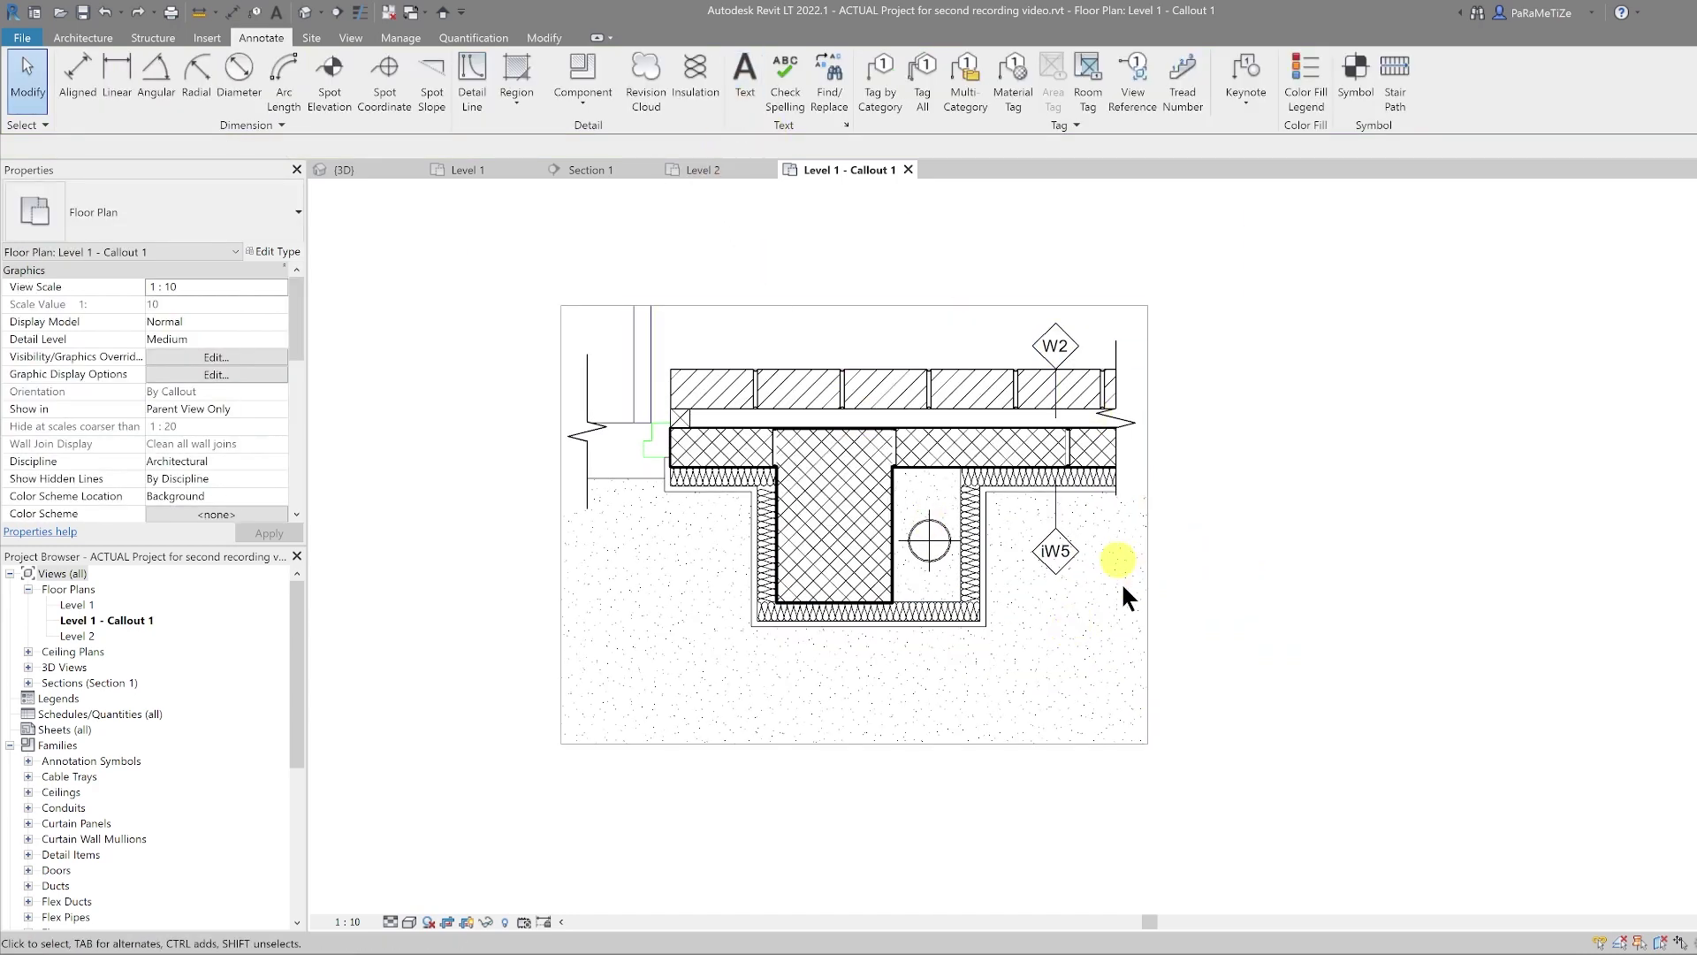
middle_click_drag(1150, 592, 1193, 531)
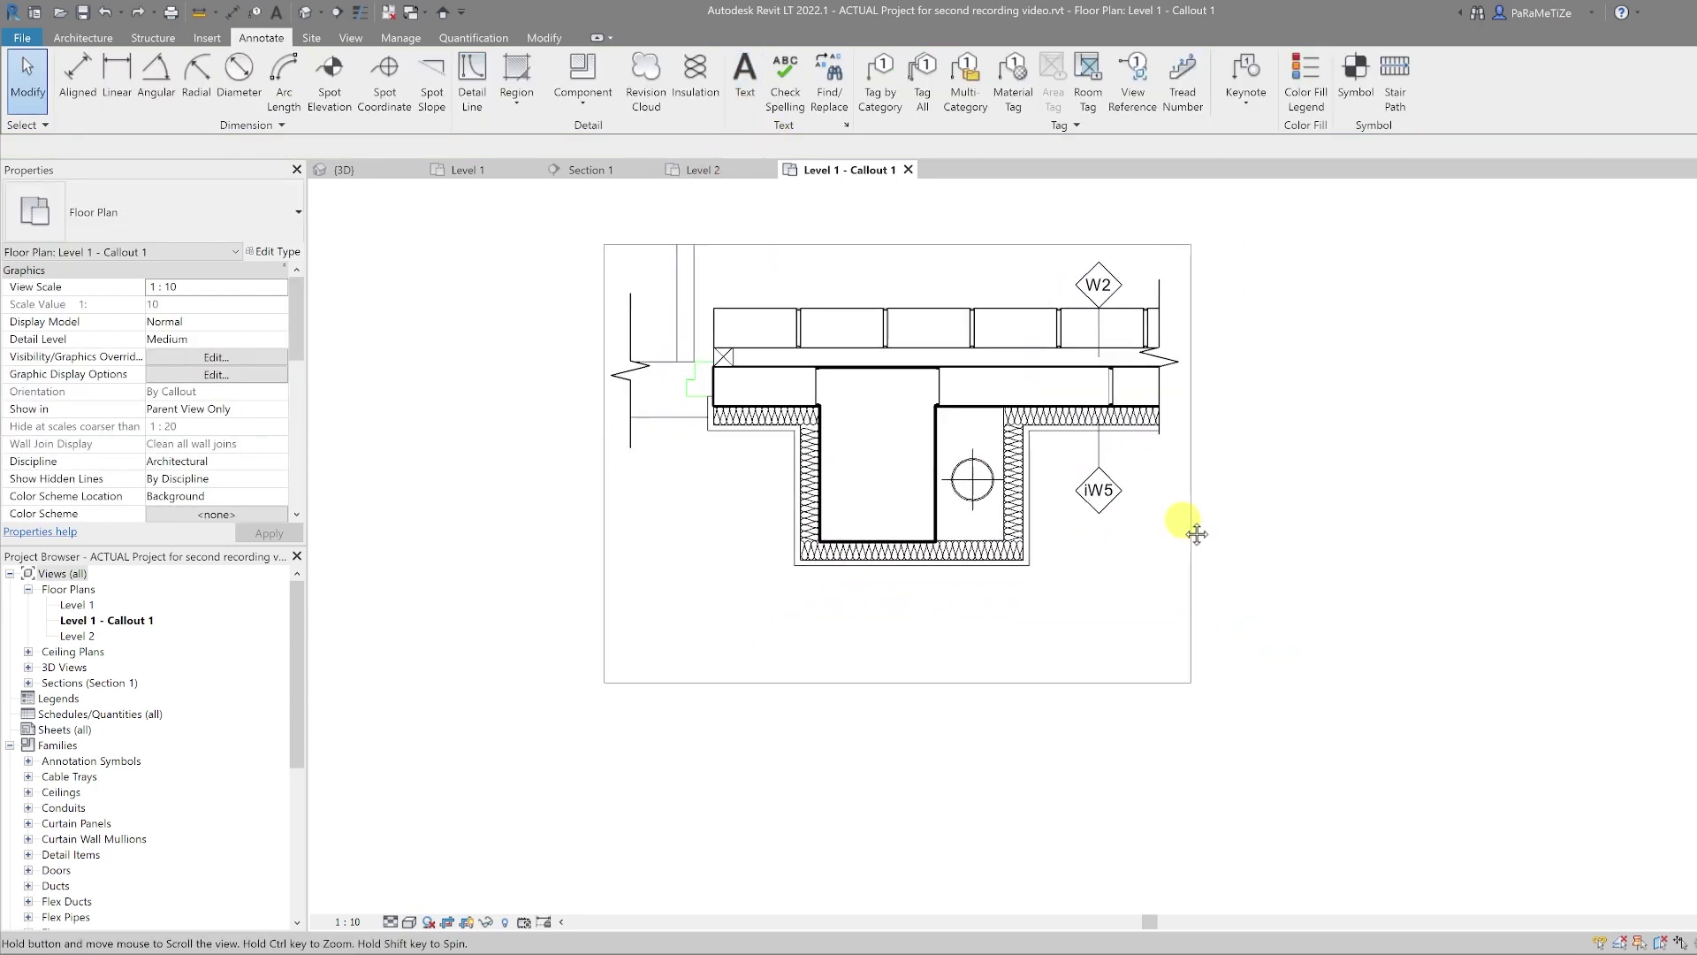
left_click(1192, 390)
scroll(1193, 395, "down", 3)
middle_click_drag(1195, 396, 1215, 535)
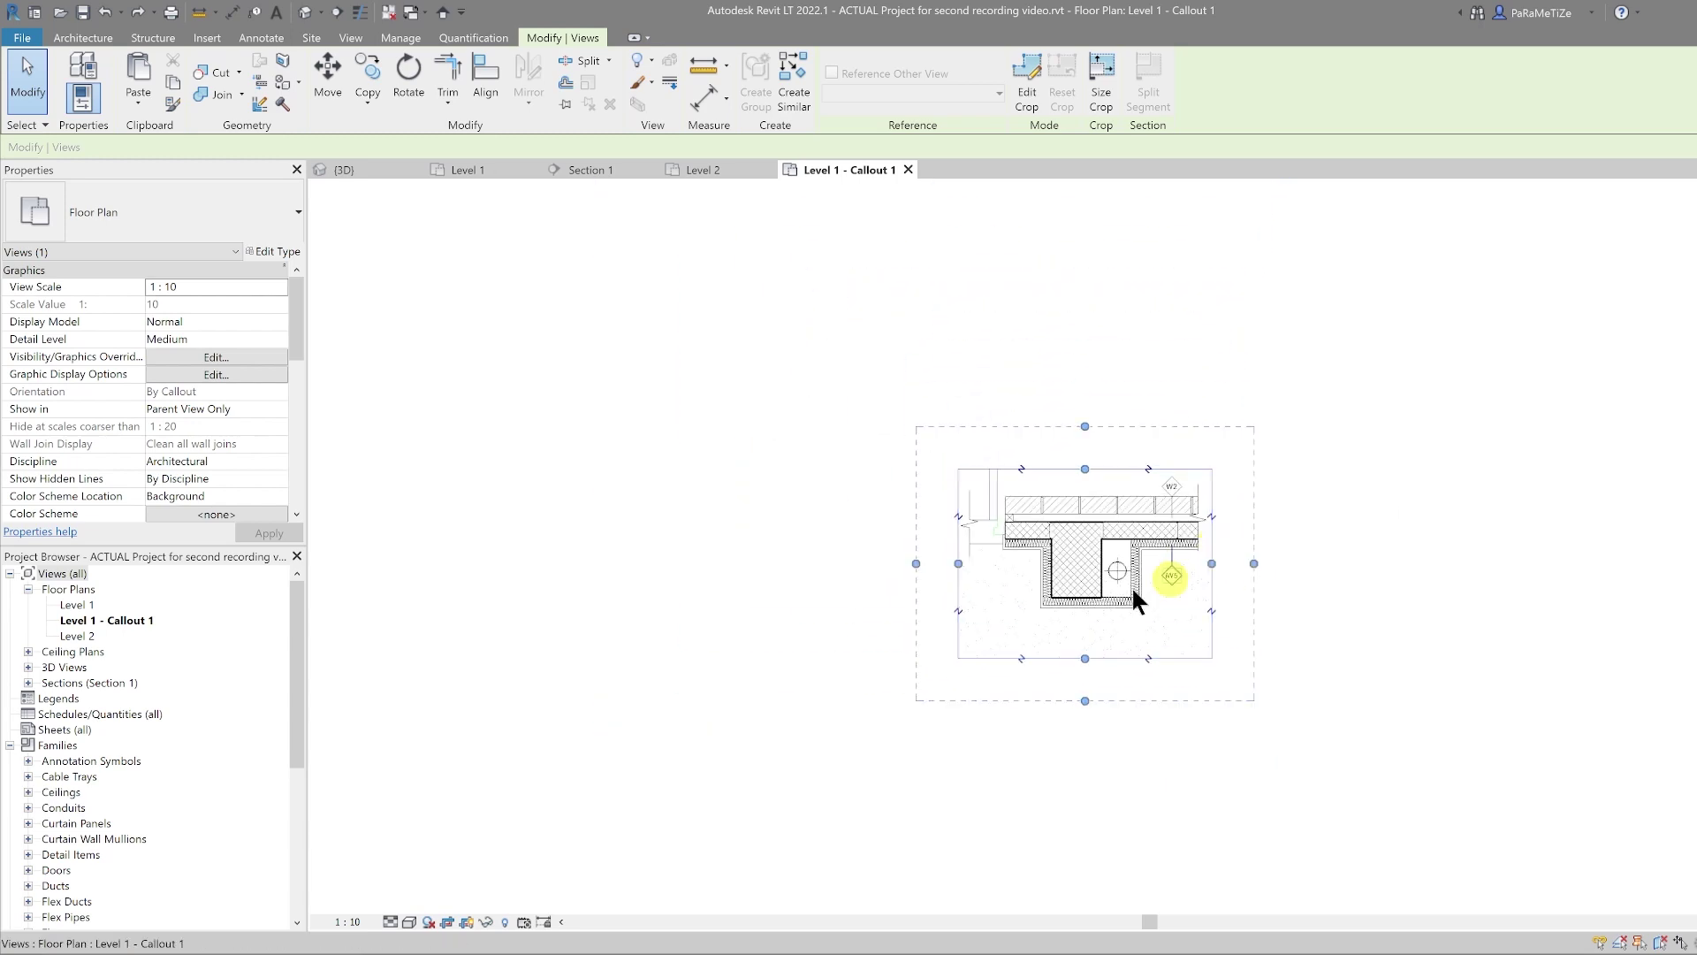
scroll(189, 442, "down", 5)
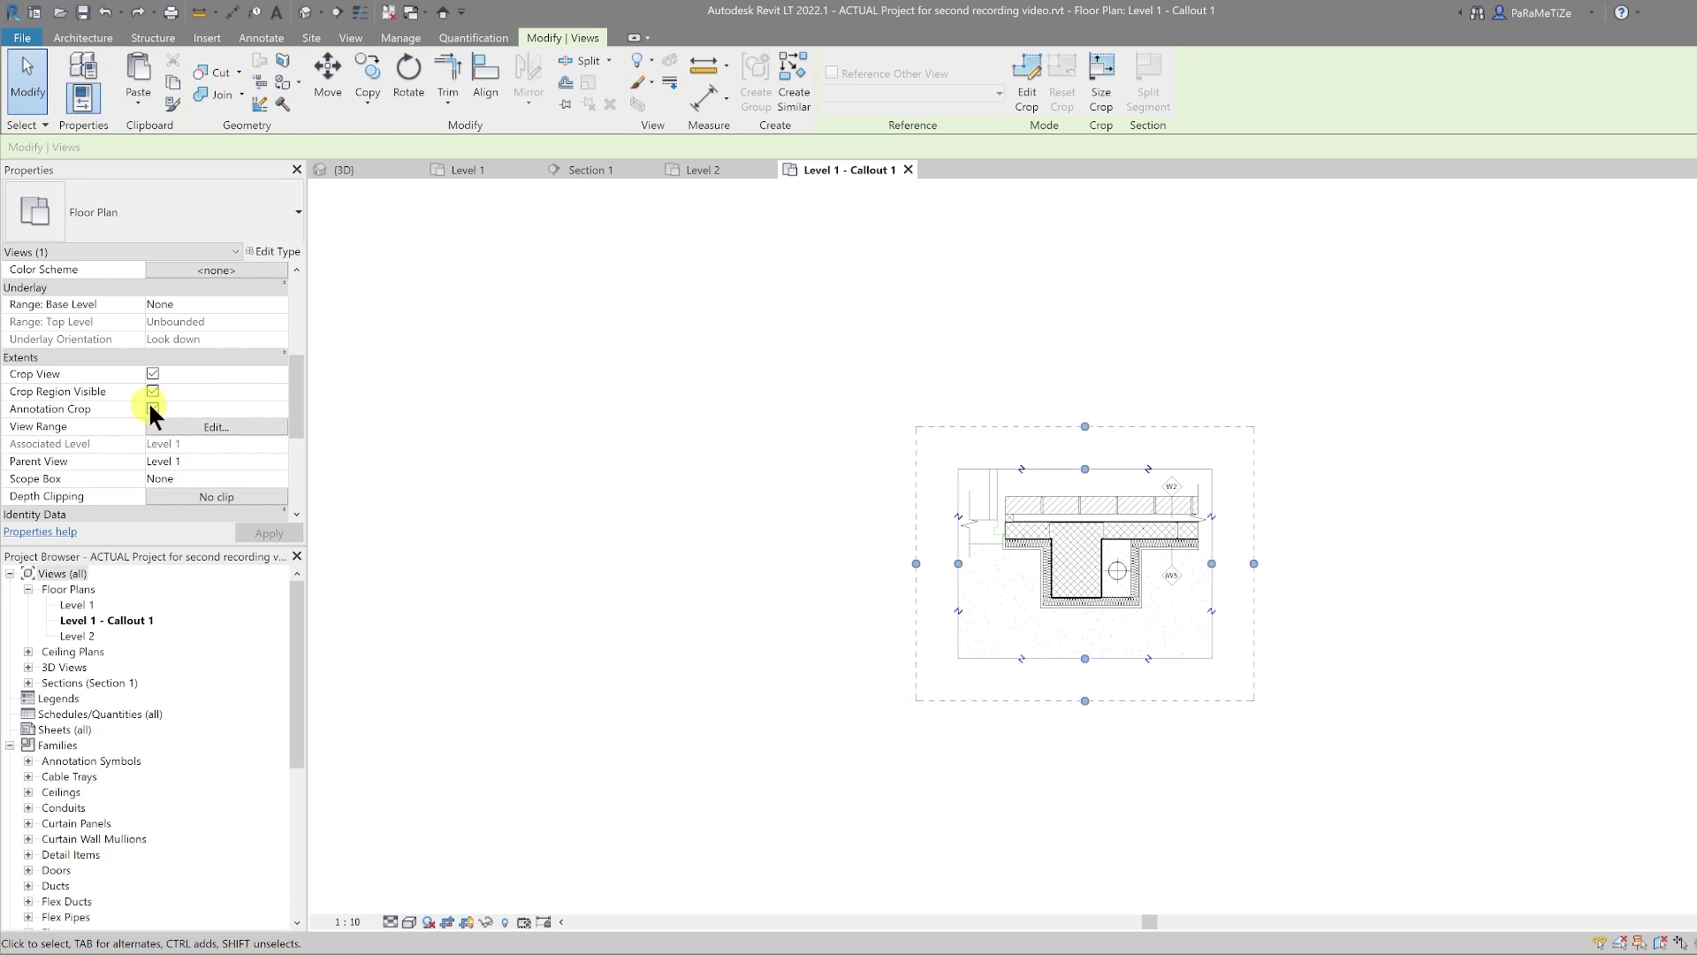
left_click(151, 408)
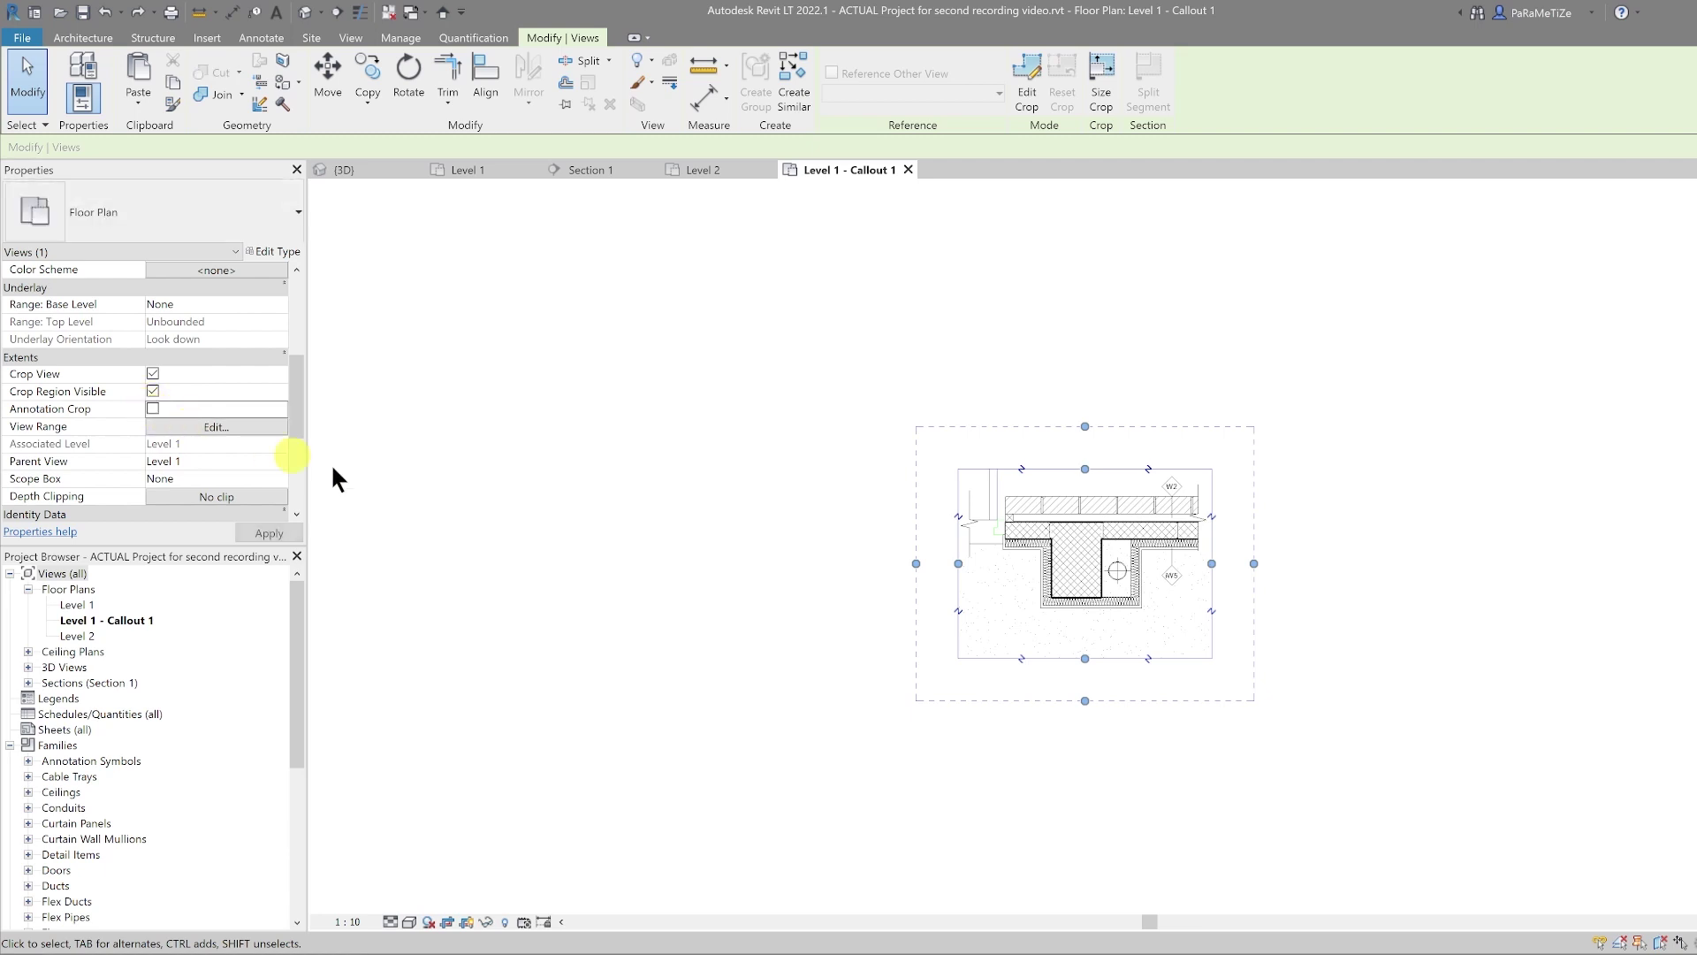
Add a text note reading "Brick" outside the crop region, with a two-segment leader to the outer brick leaf
scroll(1177, 565, "up", 3)
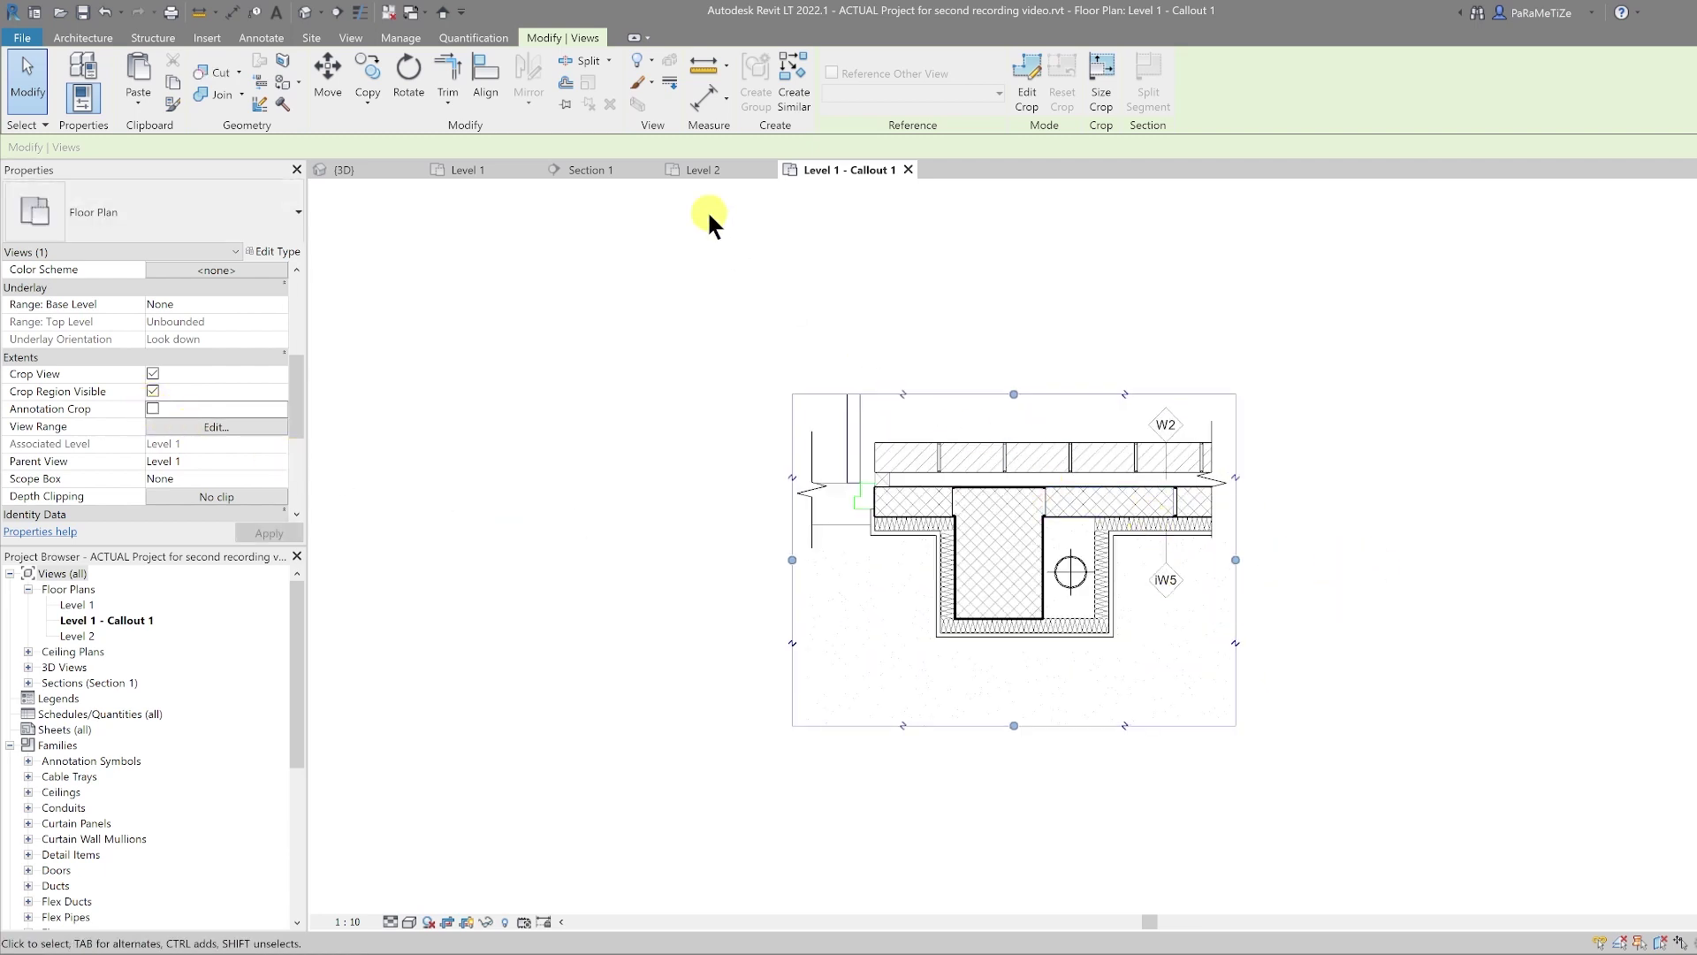
left_click(278, 13)
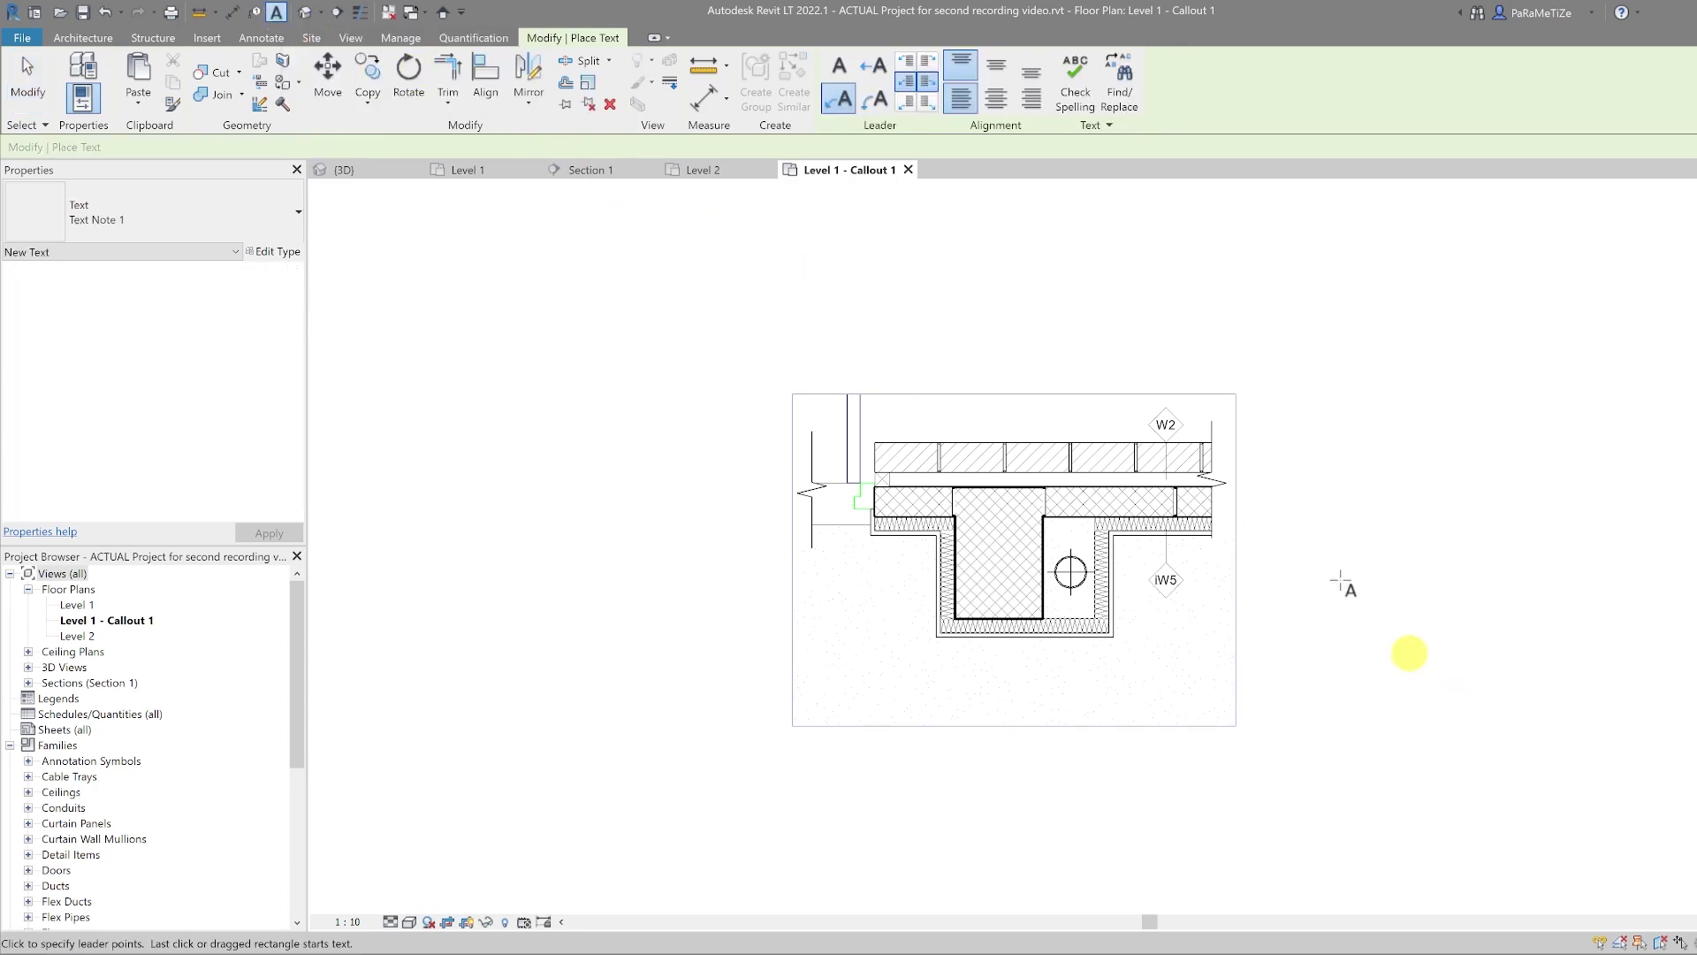
scroll(1300, 535, "up", 2)
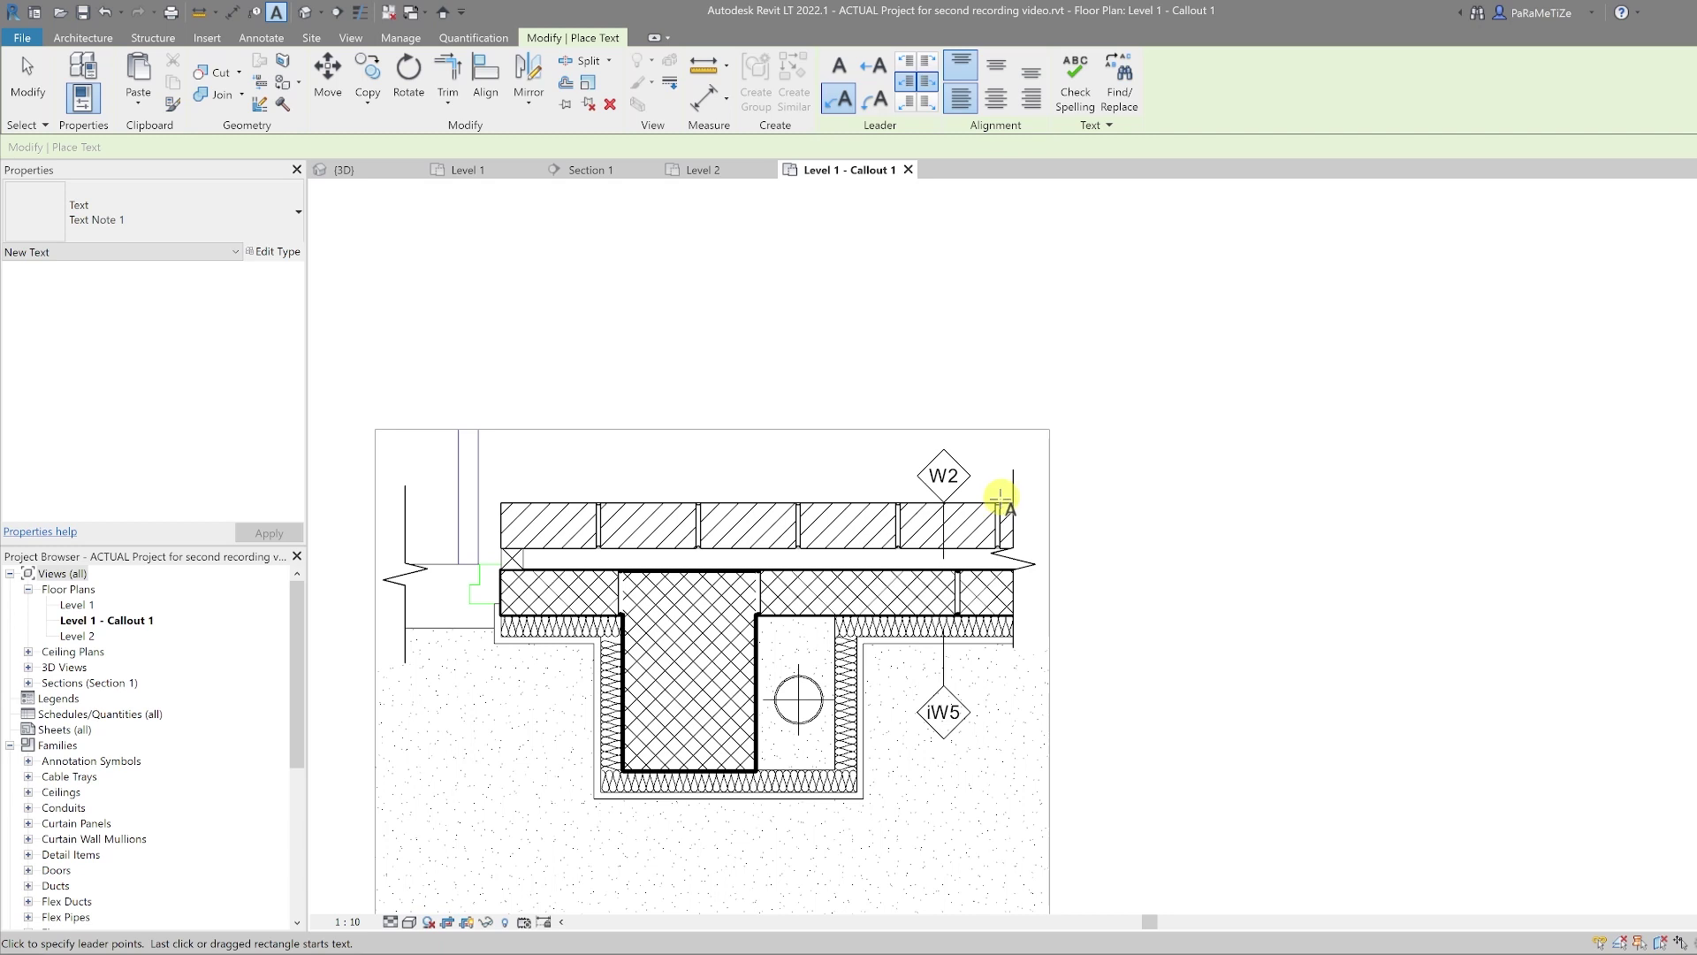
left_click(976, 513)
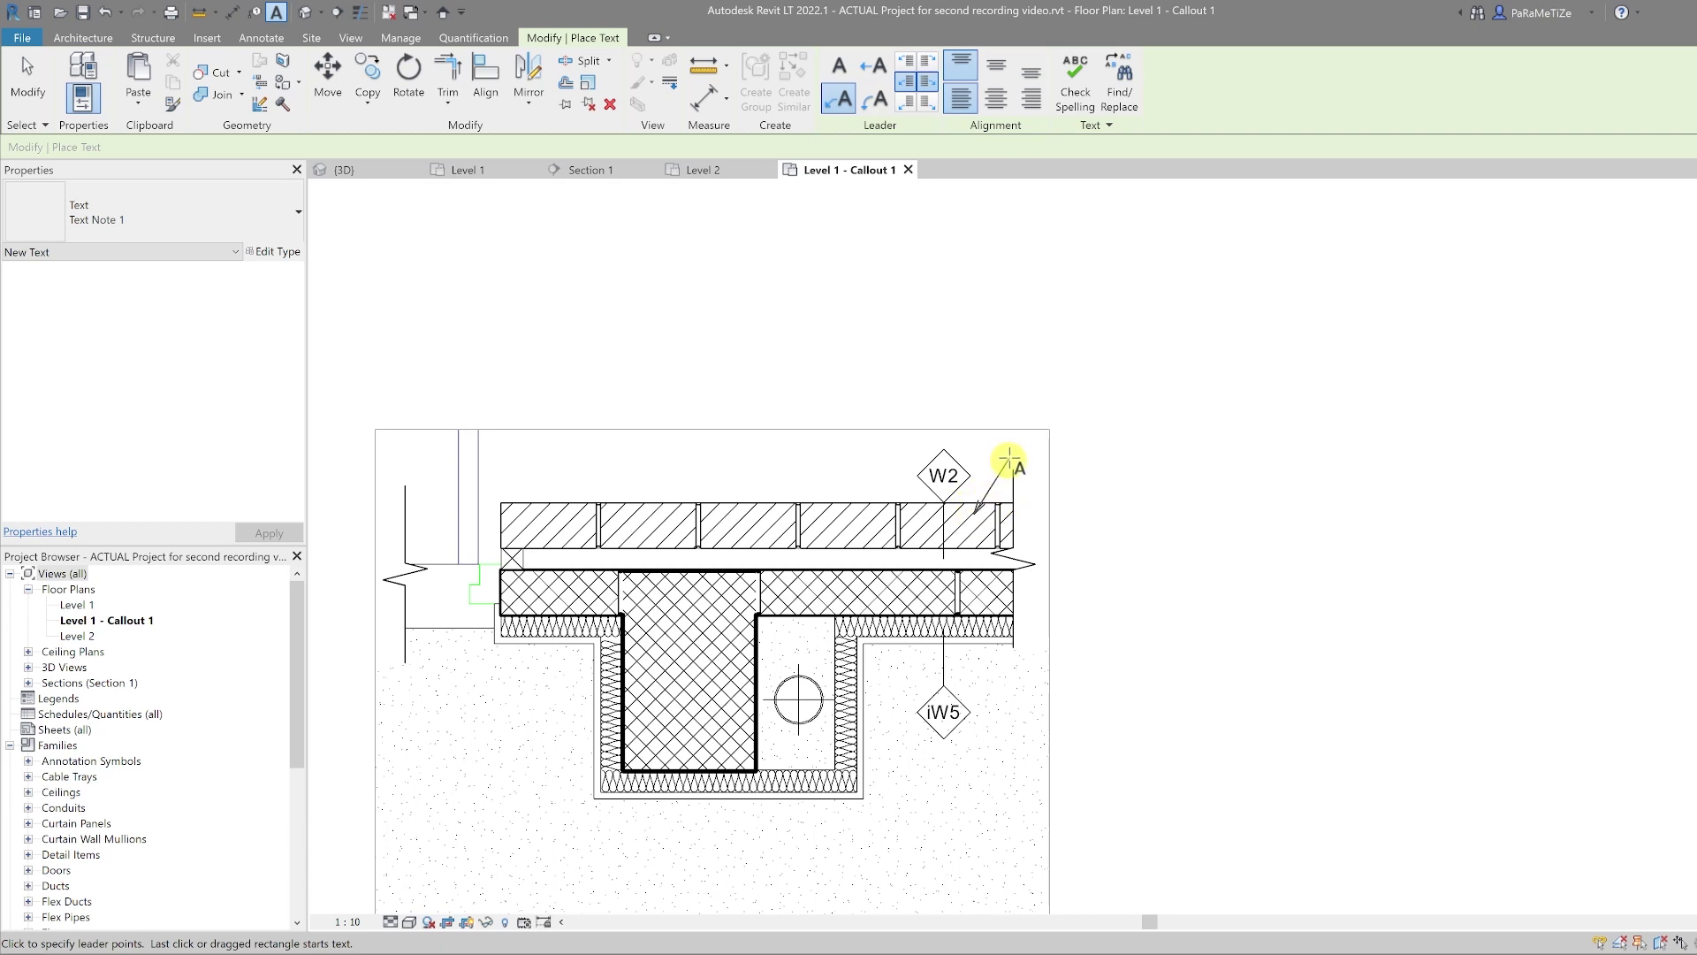
left_click(1012, 437)
left_click(1079, 440)
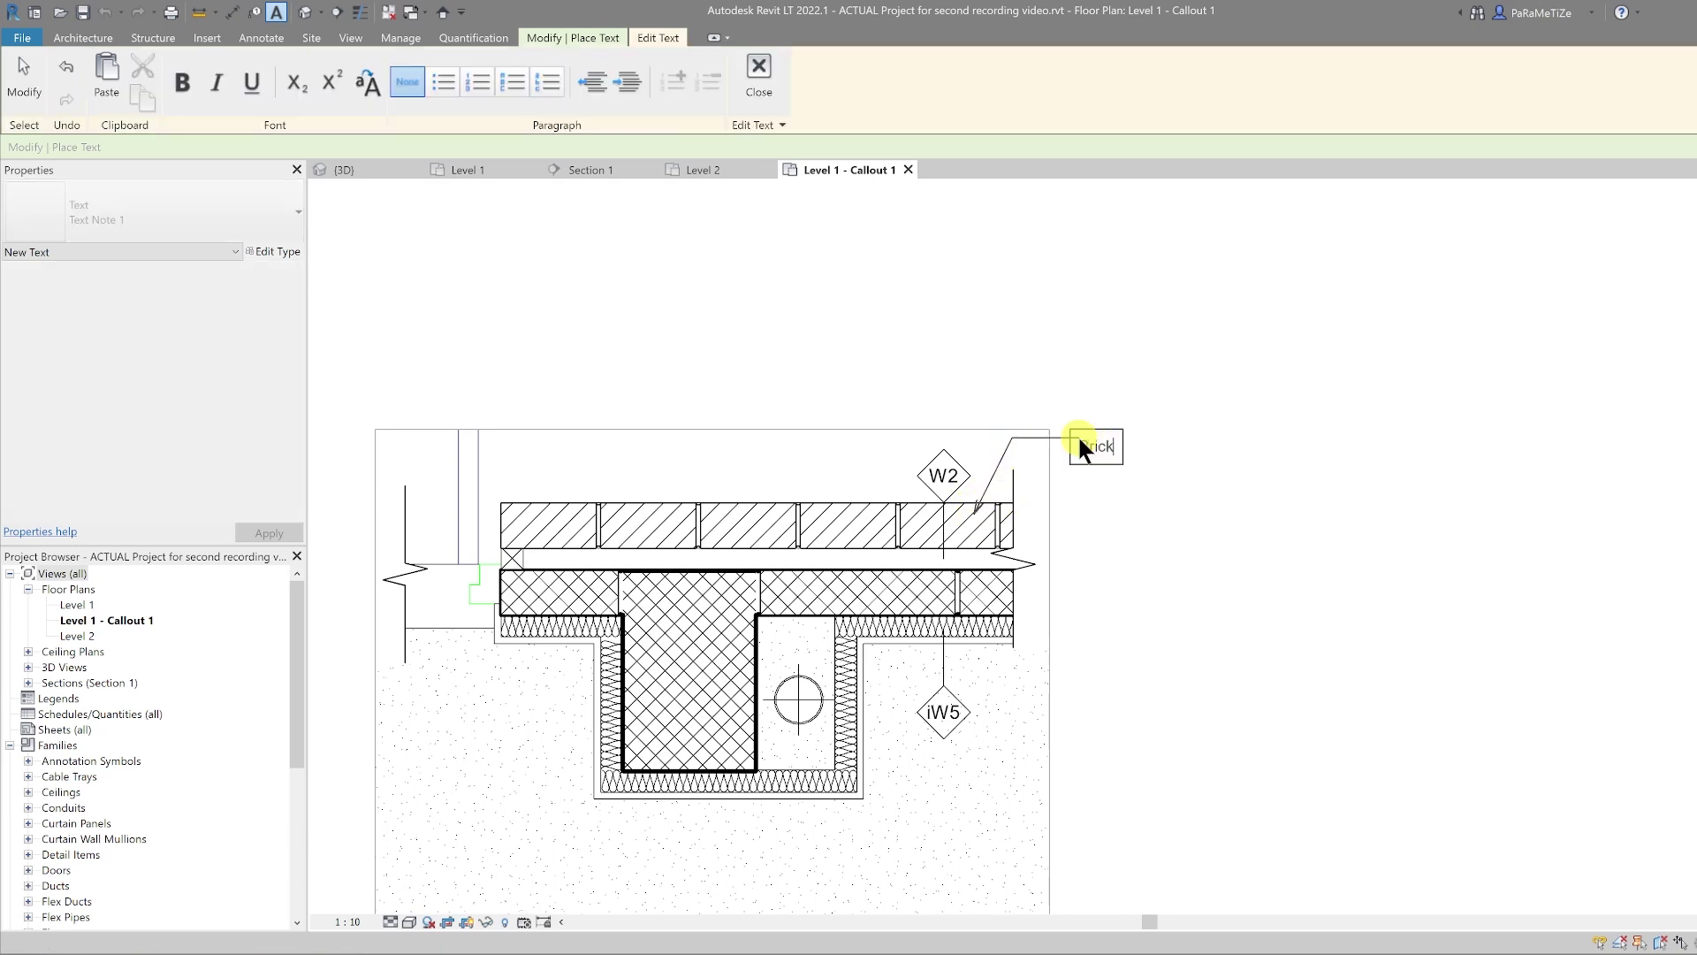
type("Brick")
Add a text note reading "Block" with a two-segment leader to the inner leaf, aligned beneath the Brick note
left_click(970, 595)
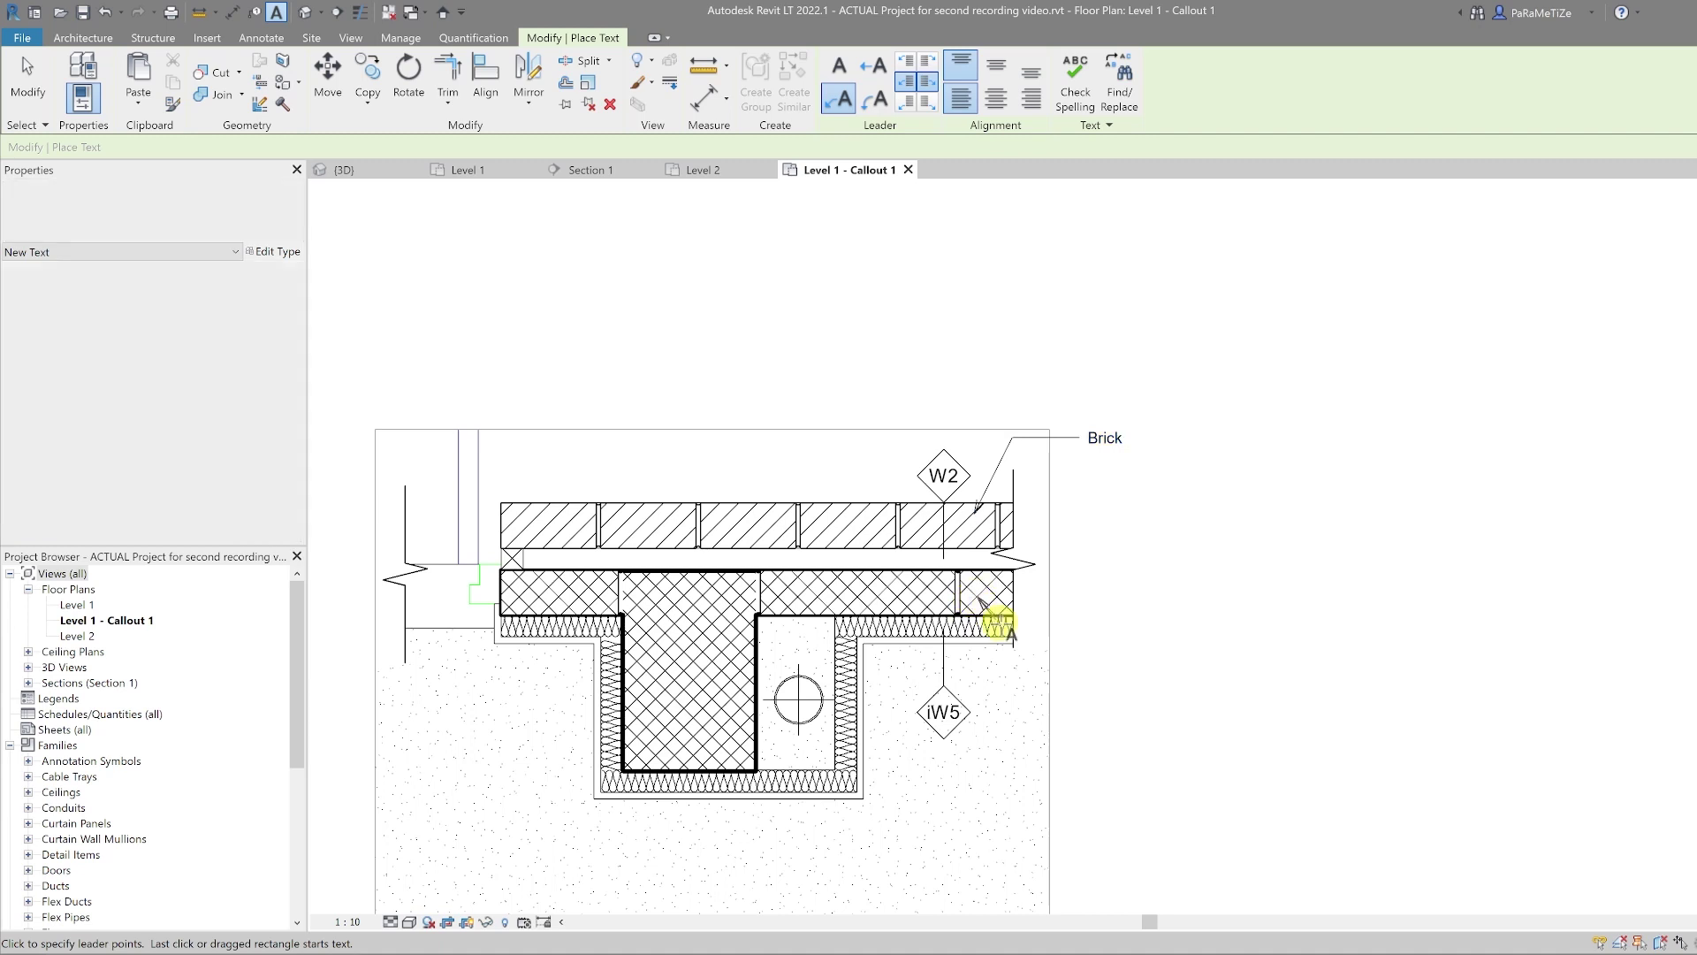
left_click(1017, 686)
left_click(1078, 686)
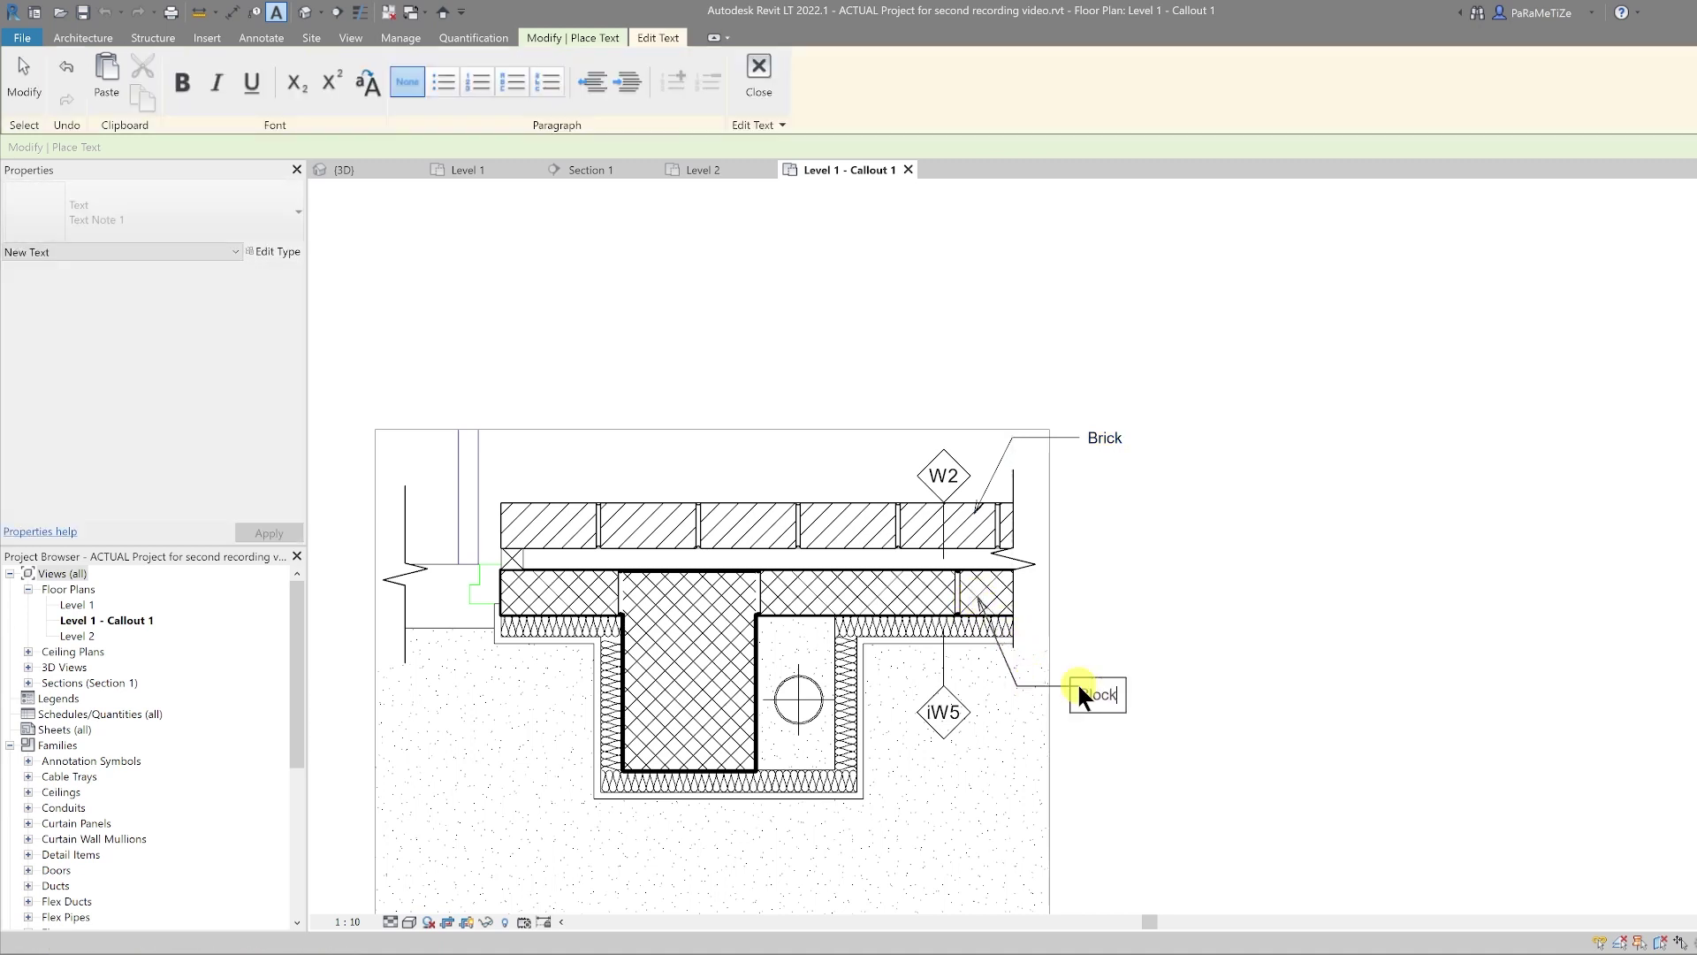
type("Block")
Add a text note reading "Insulation" beneath the Block note, with a two-segment leader to the wall lining's insulation
left_click(972, 631)
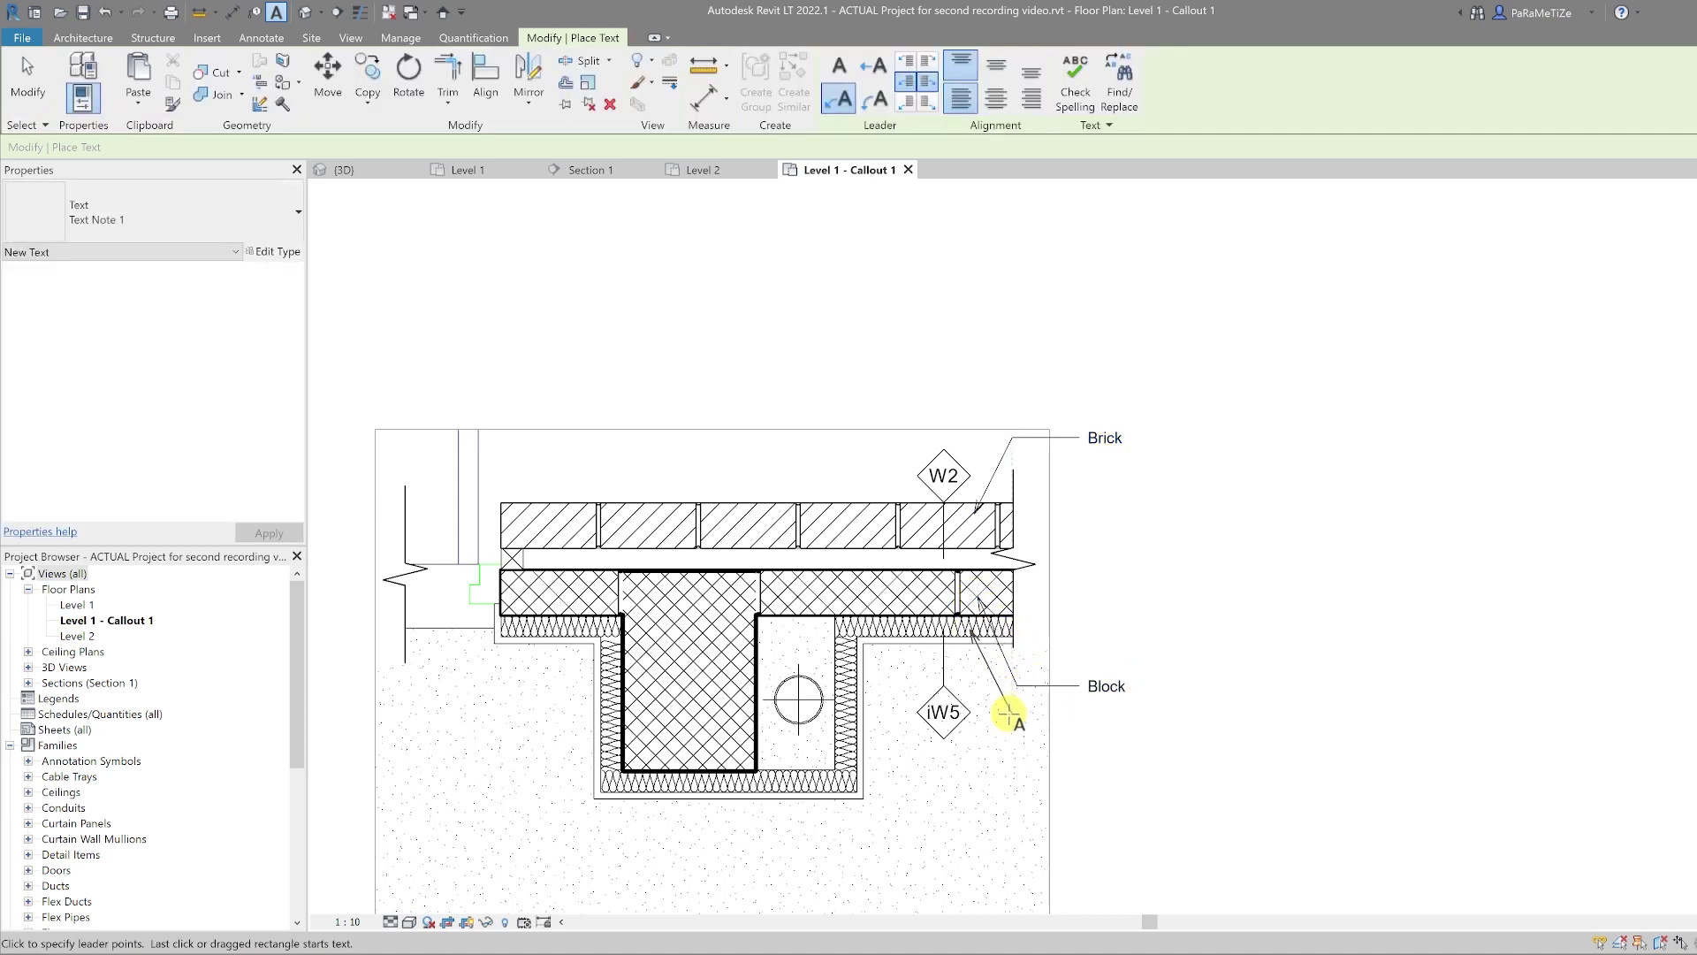
left_click(1015, 718)
left_click(1078, 719)
type("Insulation")
Add a text note reading "Plasterboard" beneath the Insulation note, with a two-segment leader to the lining's inner face
left_click(956, 647)
left_click(1005, 743)
left_click(1078, 750)
type("Plasterb")
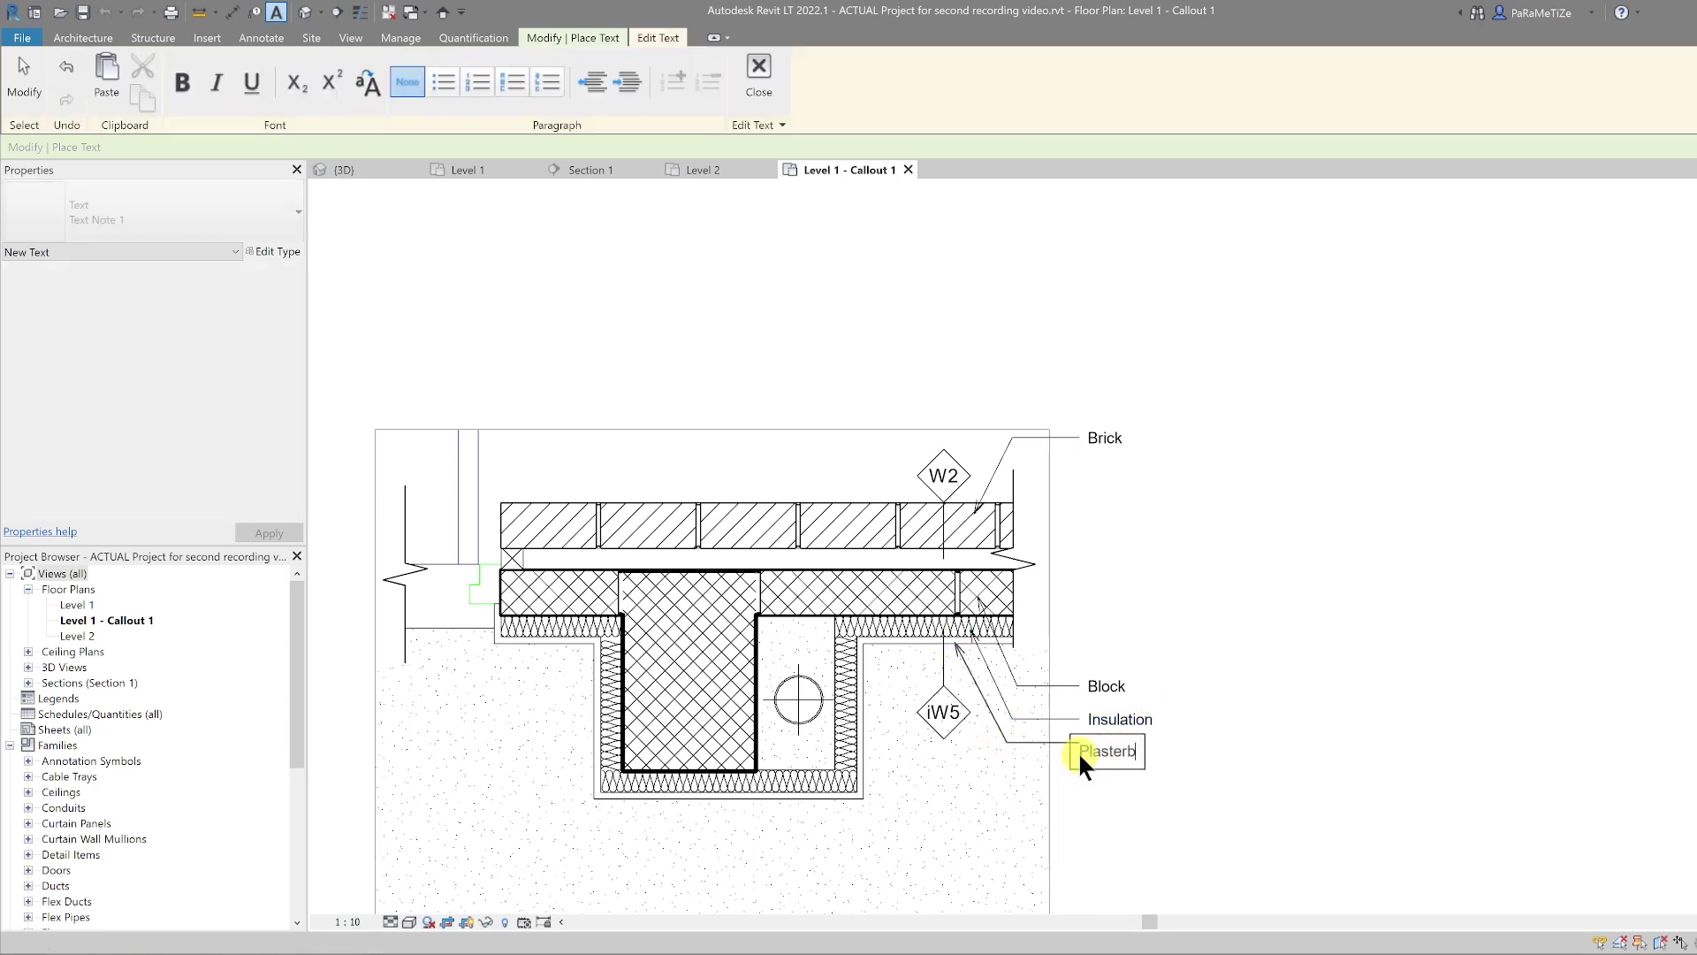
type("oard")
left_click(937, 738)
Add a text note reading "Rainwater Pipe" below the boxing, with a two-segment leader to the pipe beside the column
middle_click_drag(805, 710, 1033, 602)
left_click(1038, 607)
left_click(1078, 724)
left_click(1118, 722)
type("Rainwater Pipe")
left_click(871, 636)
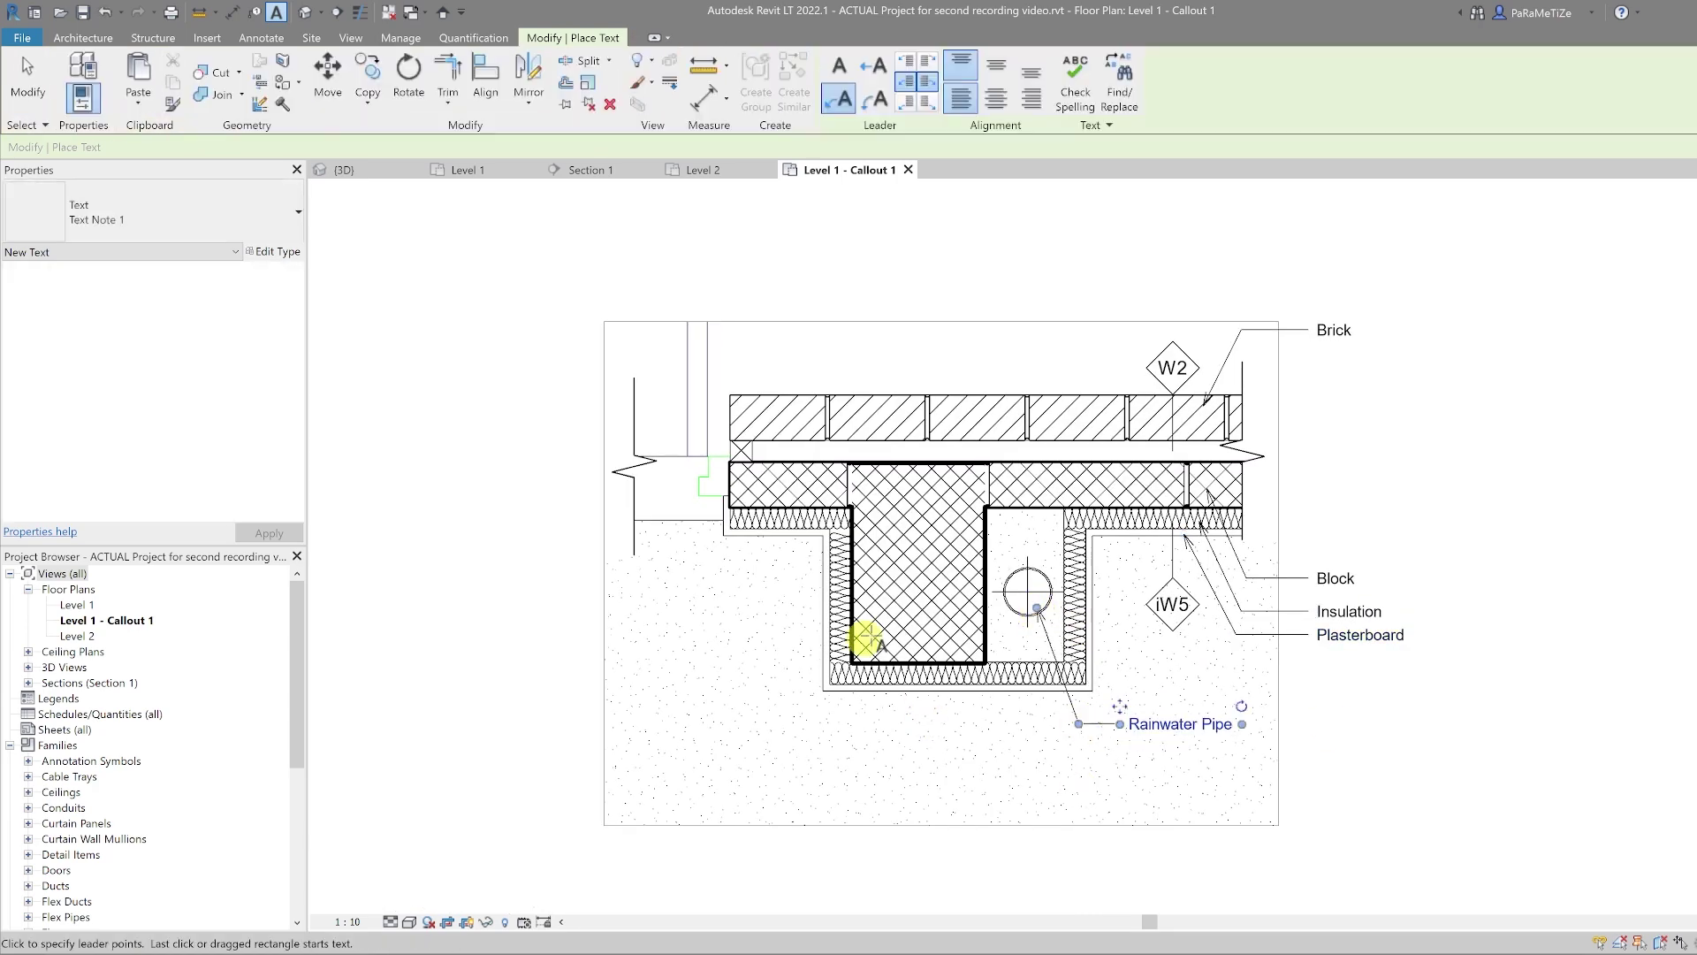
Add a text note reading "Column" below and left of the pier, with a two-segment leader to the column
left_click(862, 726)
left_click(787, 727)
type("Column")
Add a text note reading "Cavity Void" beneath the Brick note, with a two-segment leader to the wall cavity
left_click(1211, 451)
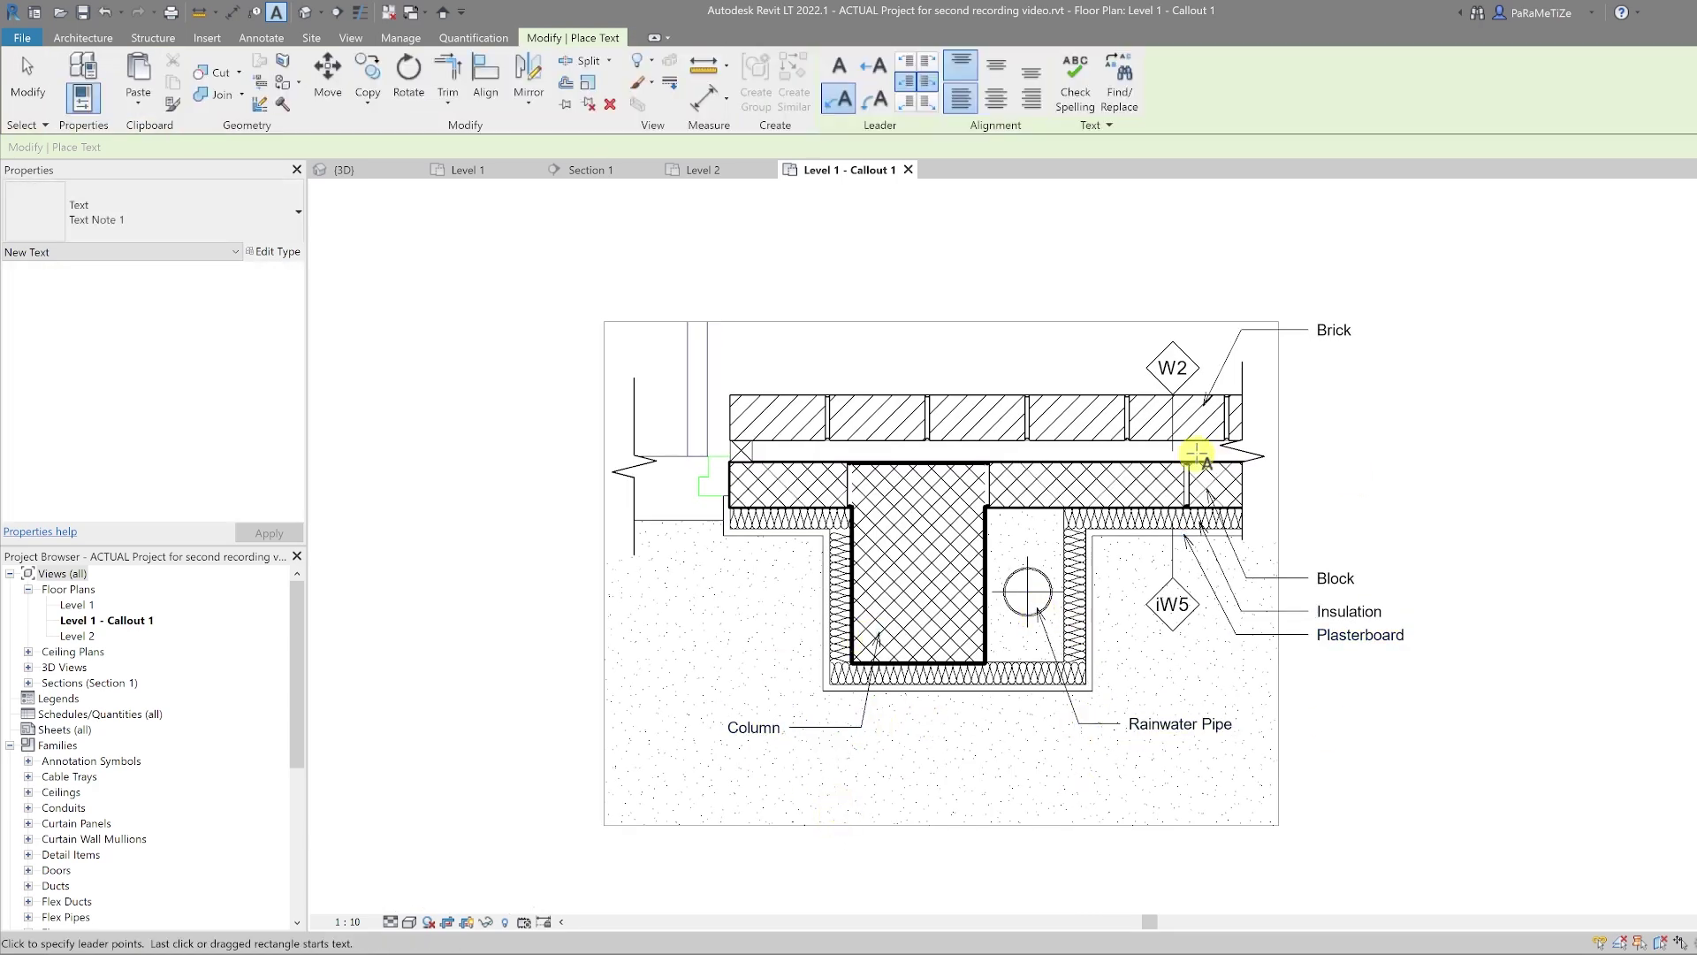
left_click(1251, 371)
left_click(1307, 371)
type("Cavity Void")
left_click(1336, 430)
key("Escape")
Change the structural column's material to Concrete - Cast-in-Place Concrete
left_click(985, 522)
left_click(1015, 541)
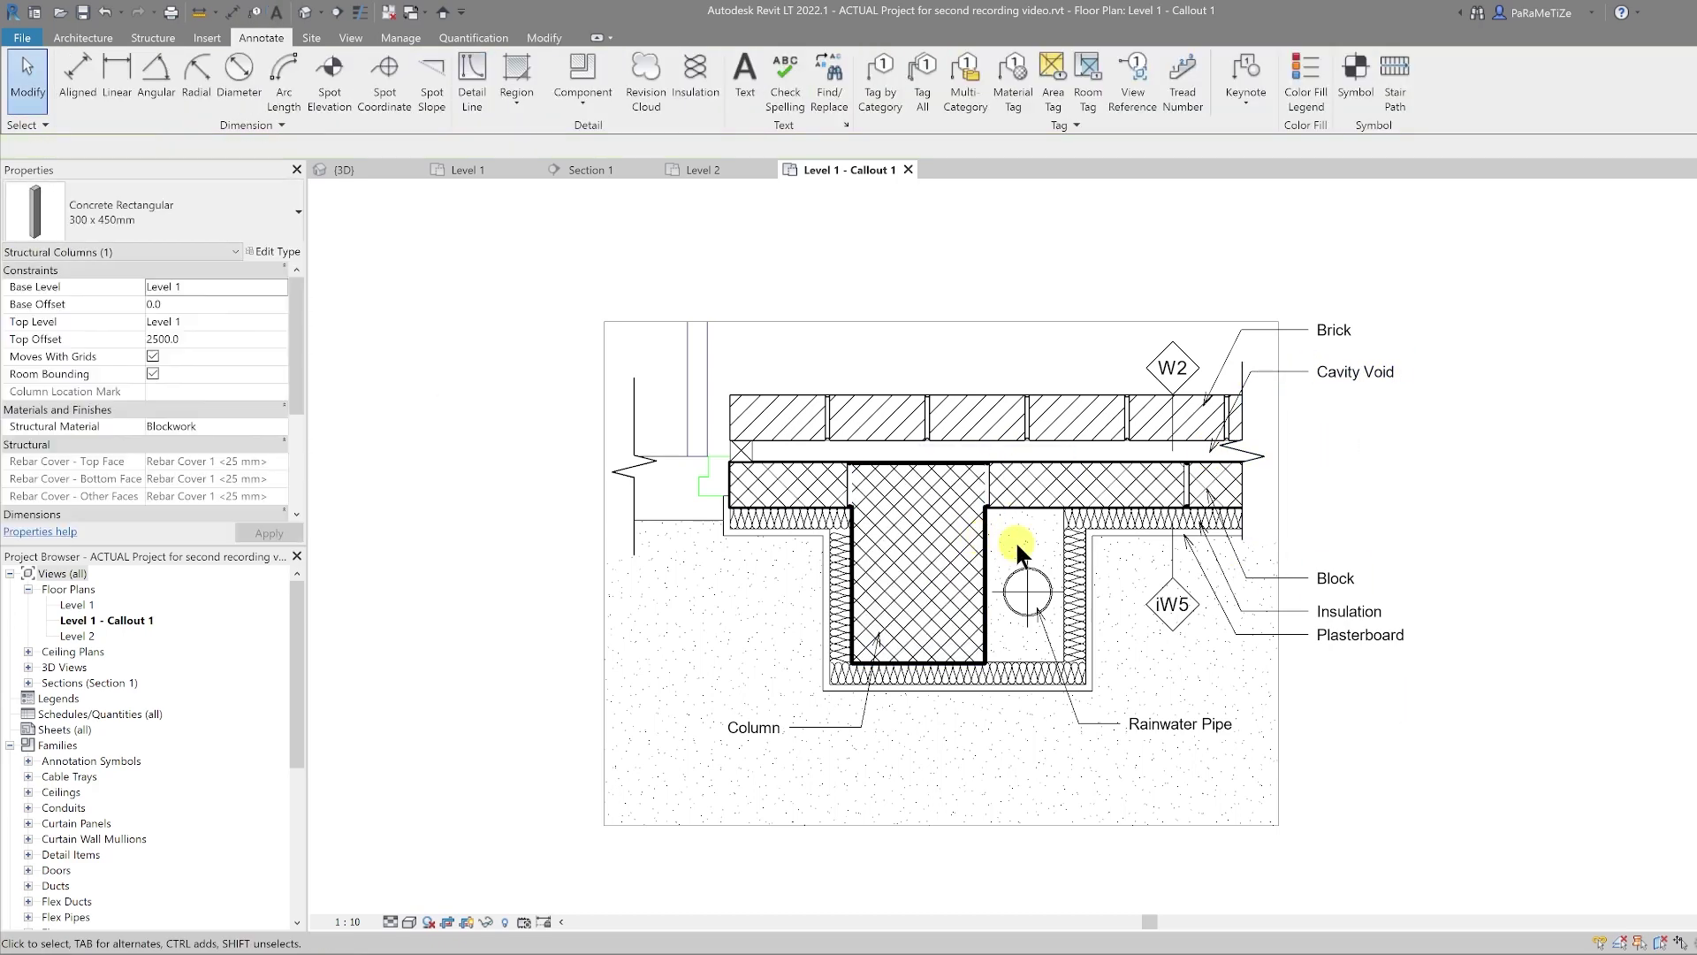
left_click(987, 530)
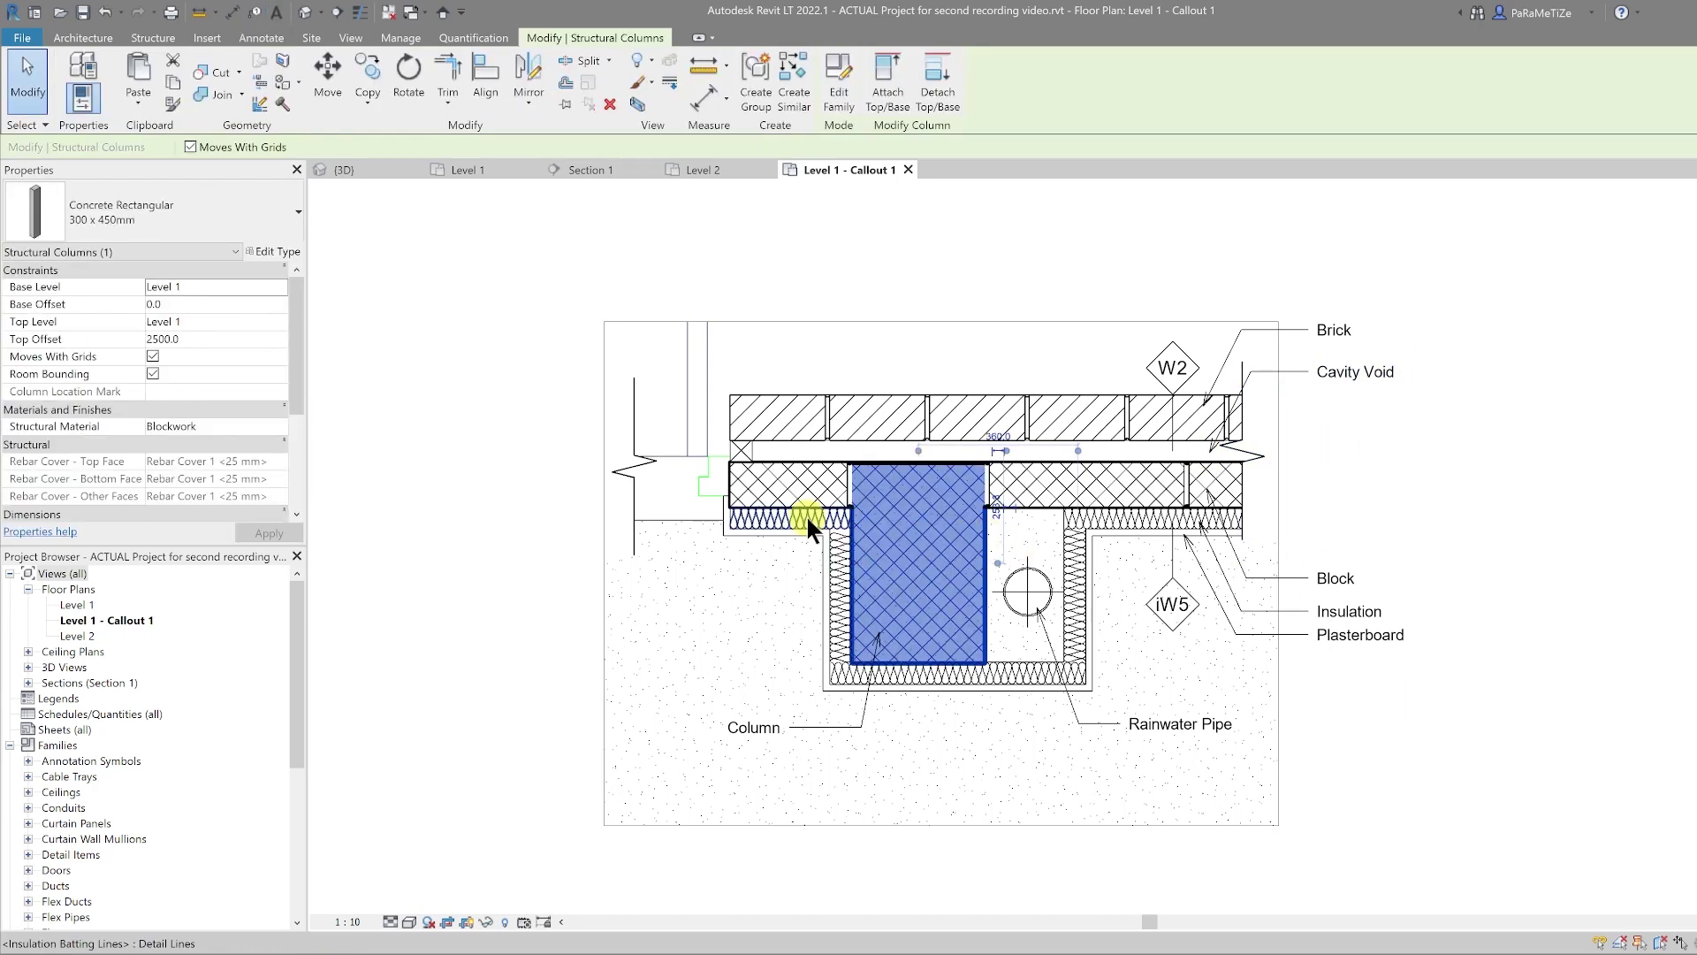
scroll(239, 372, "down", 1)
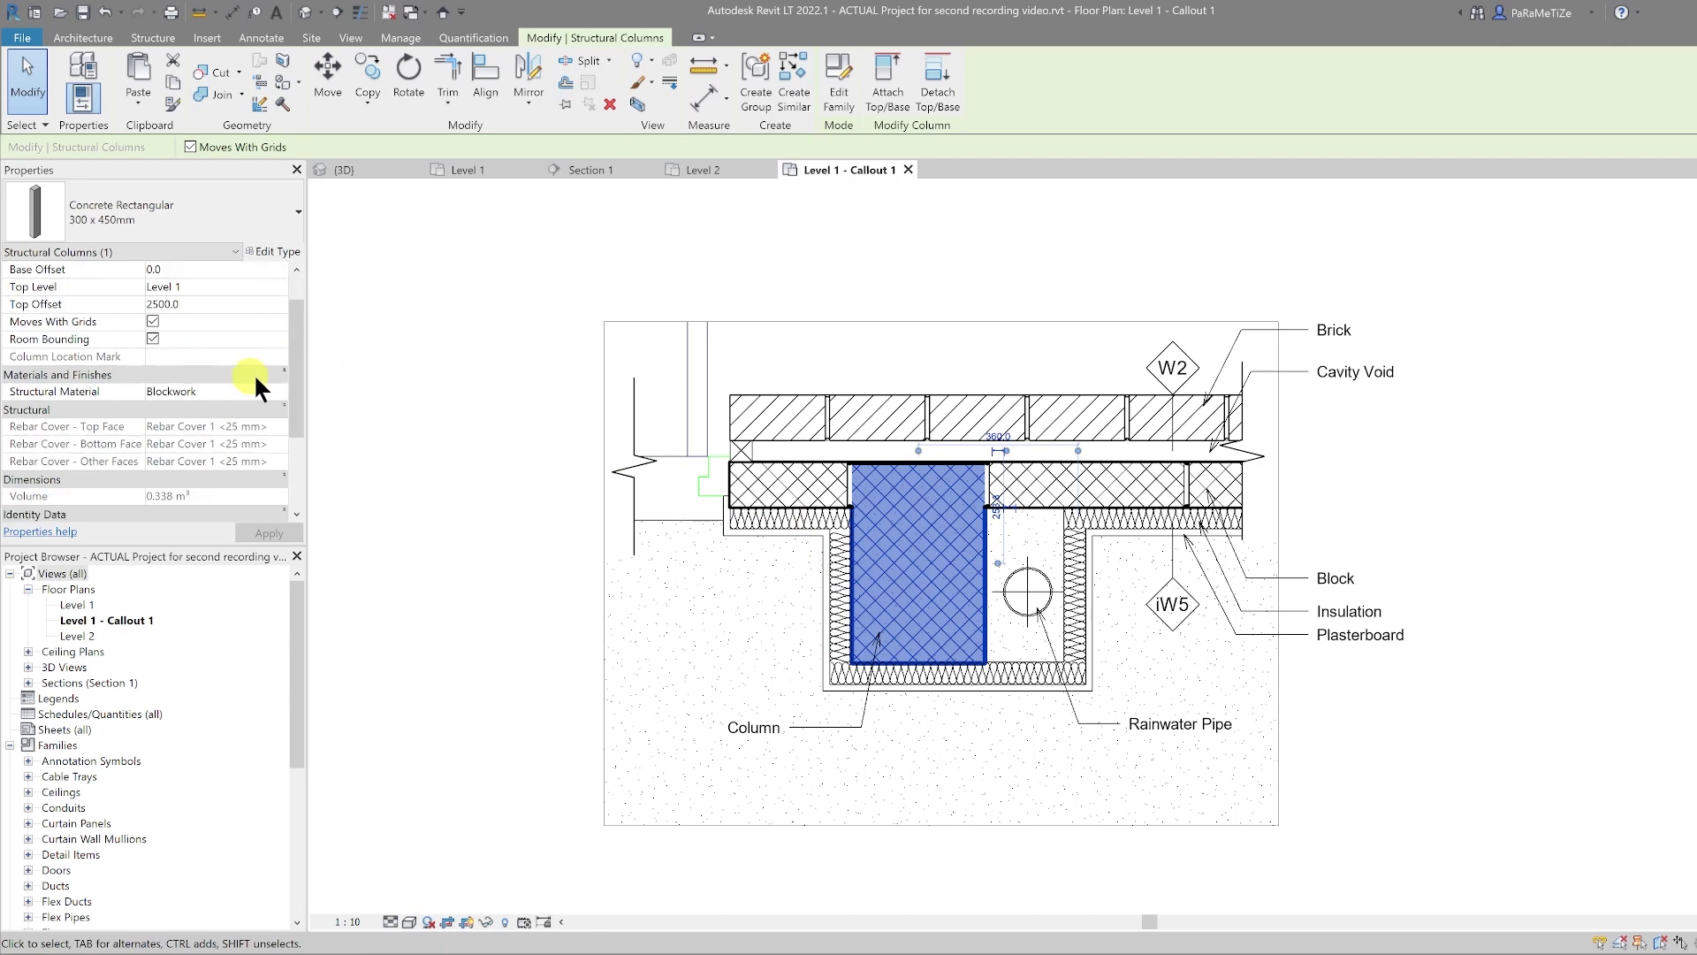
left_click(268, 390)
left_click(279, 390)
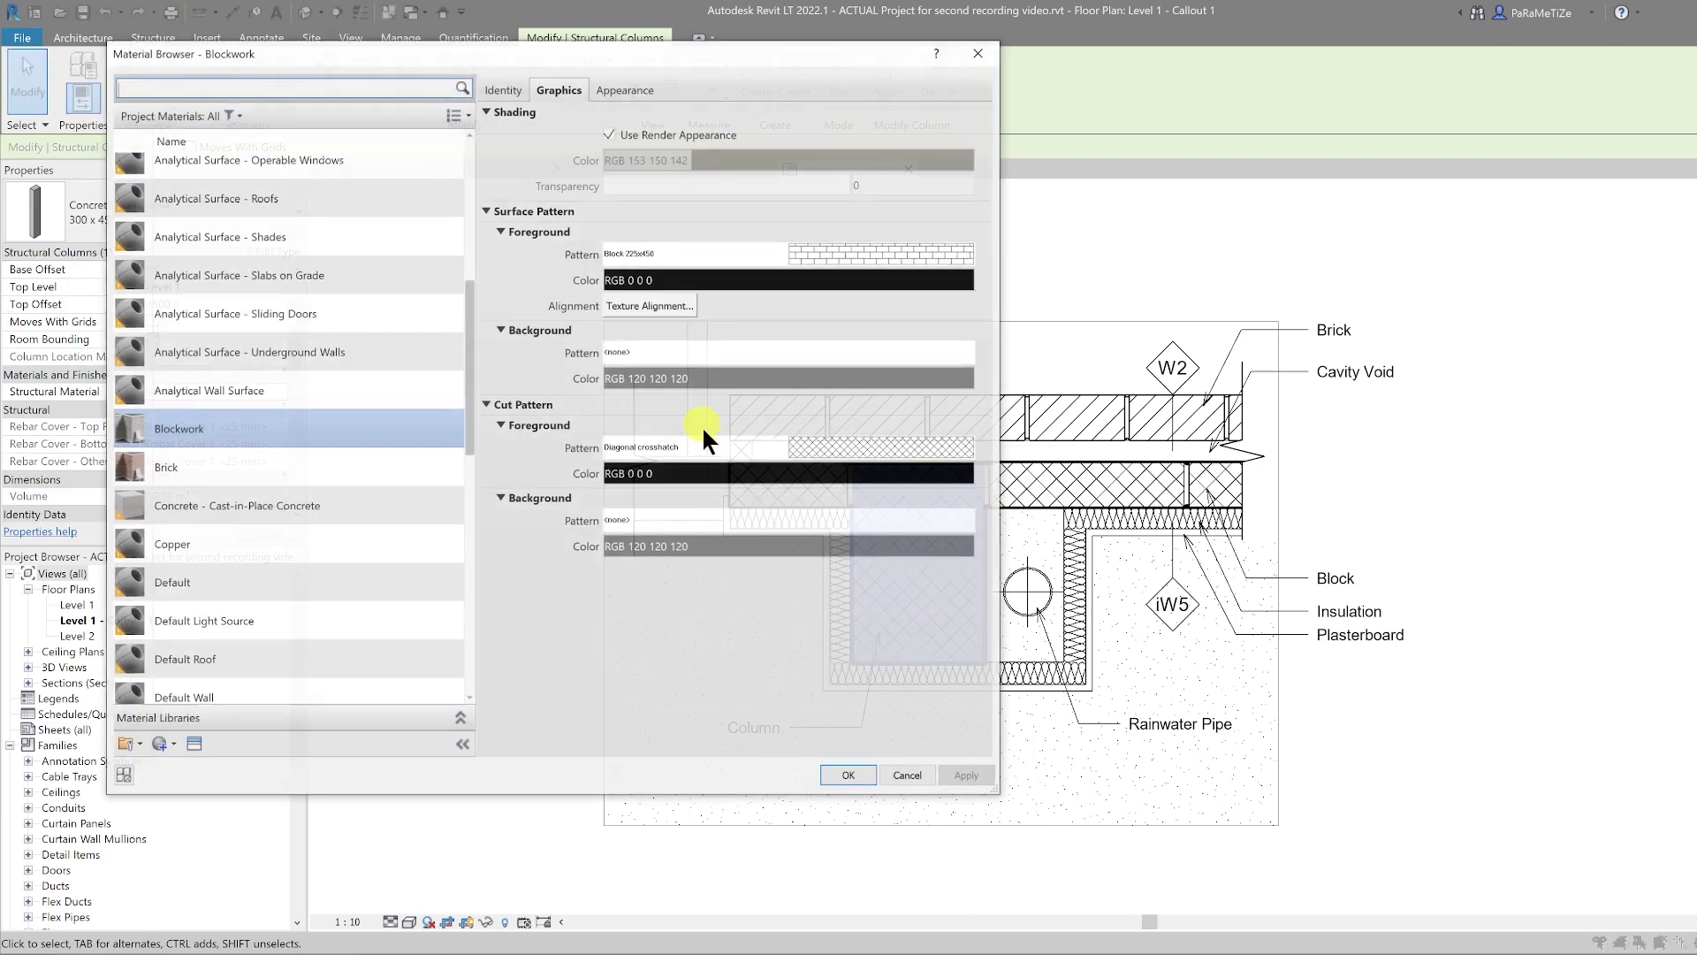
left_click(214, 504)
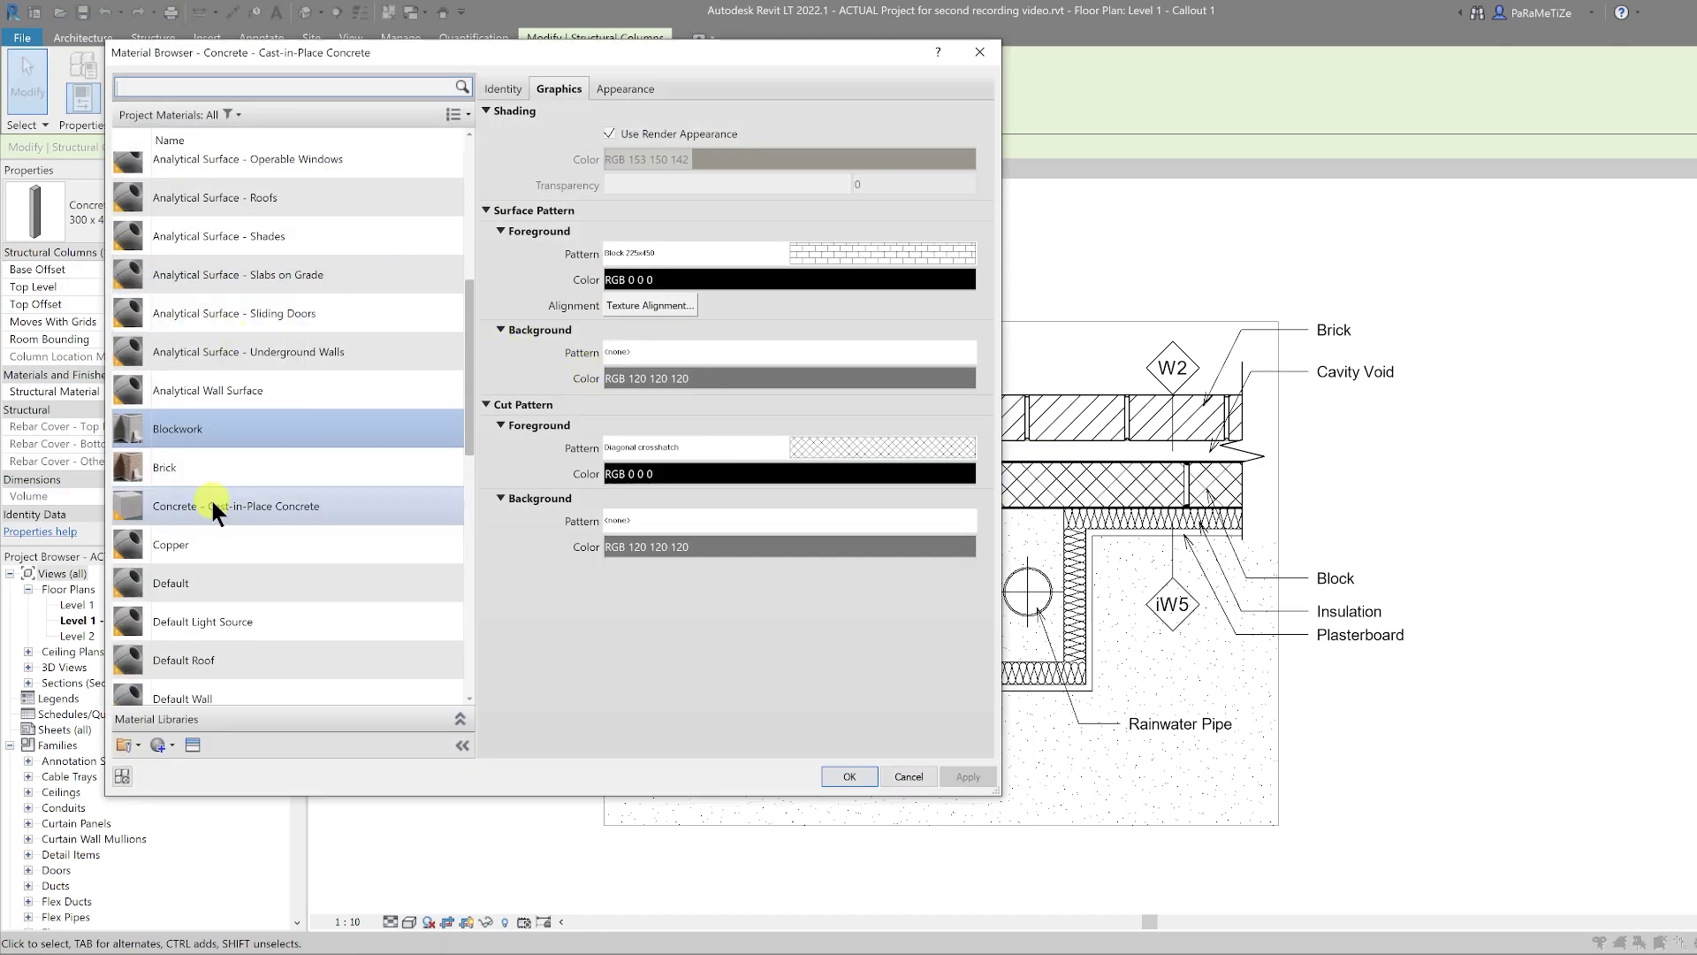
left_click(850, 776)
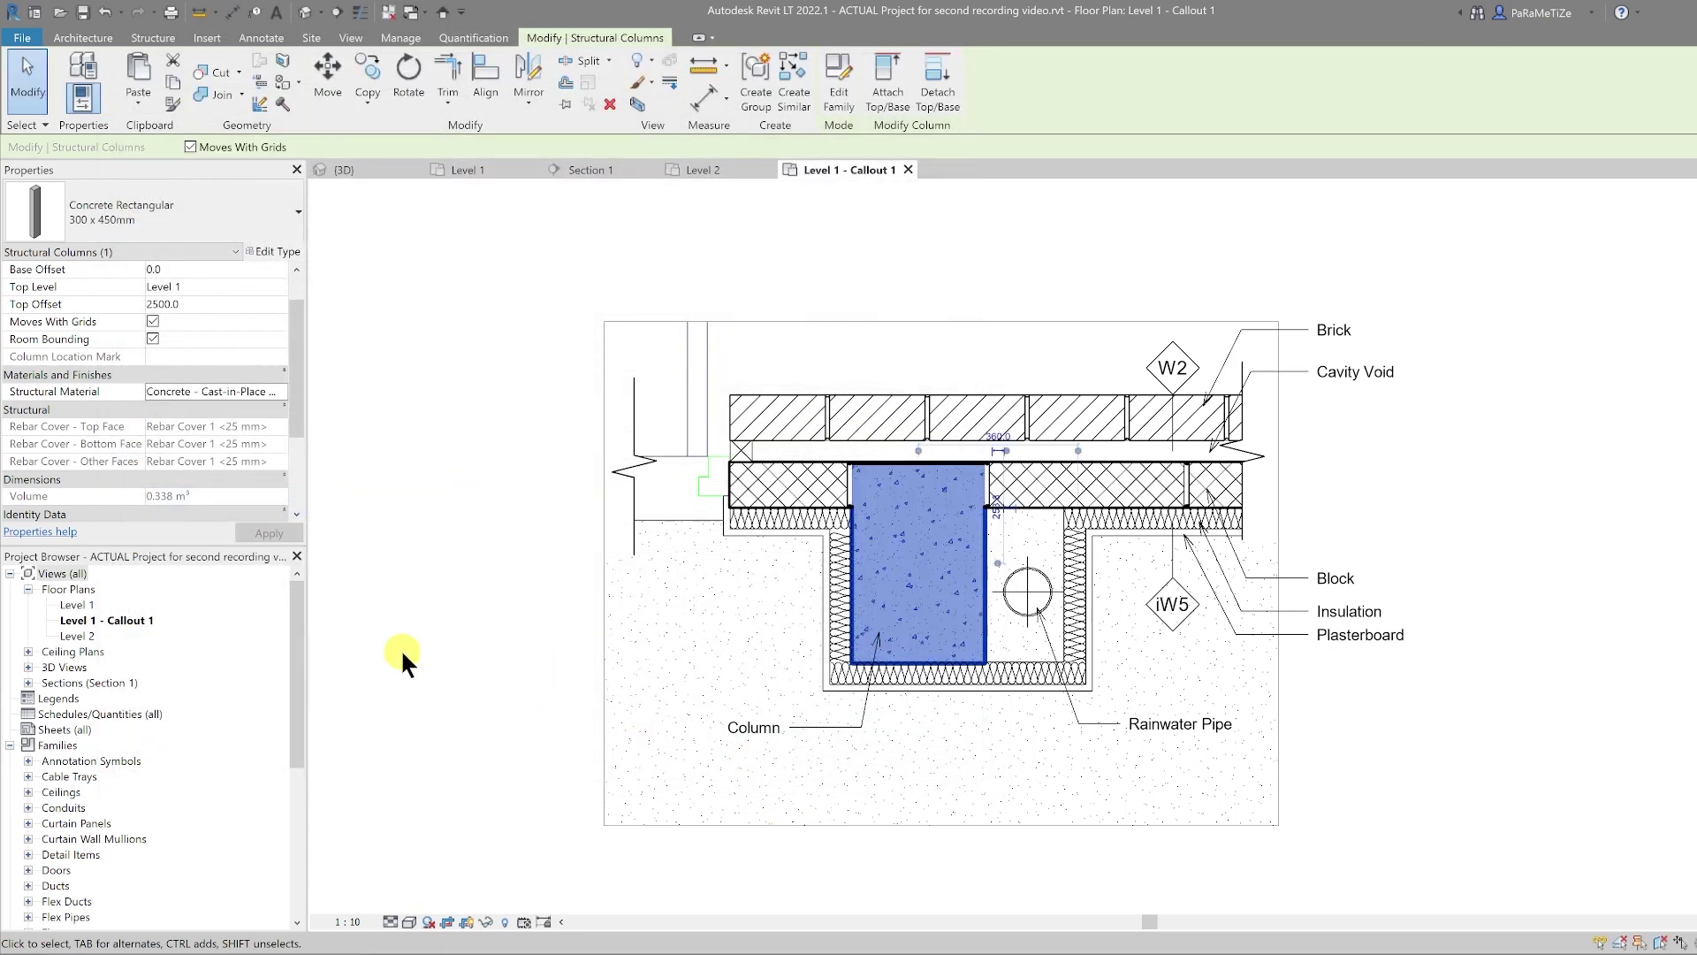
left_click(401, 649)
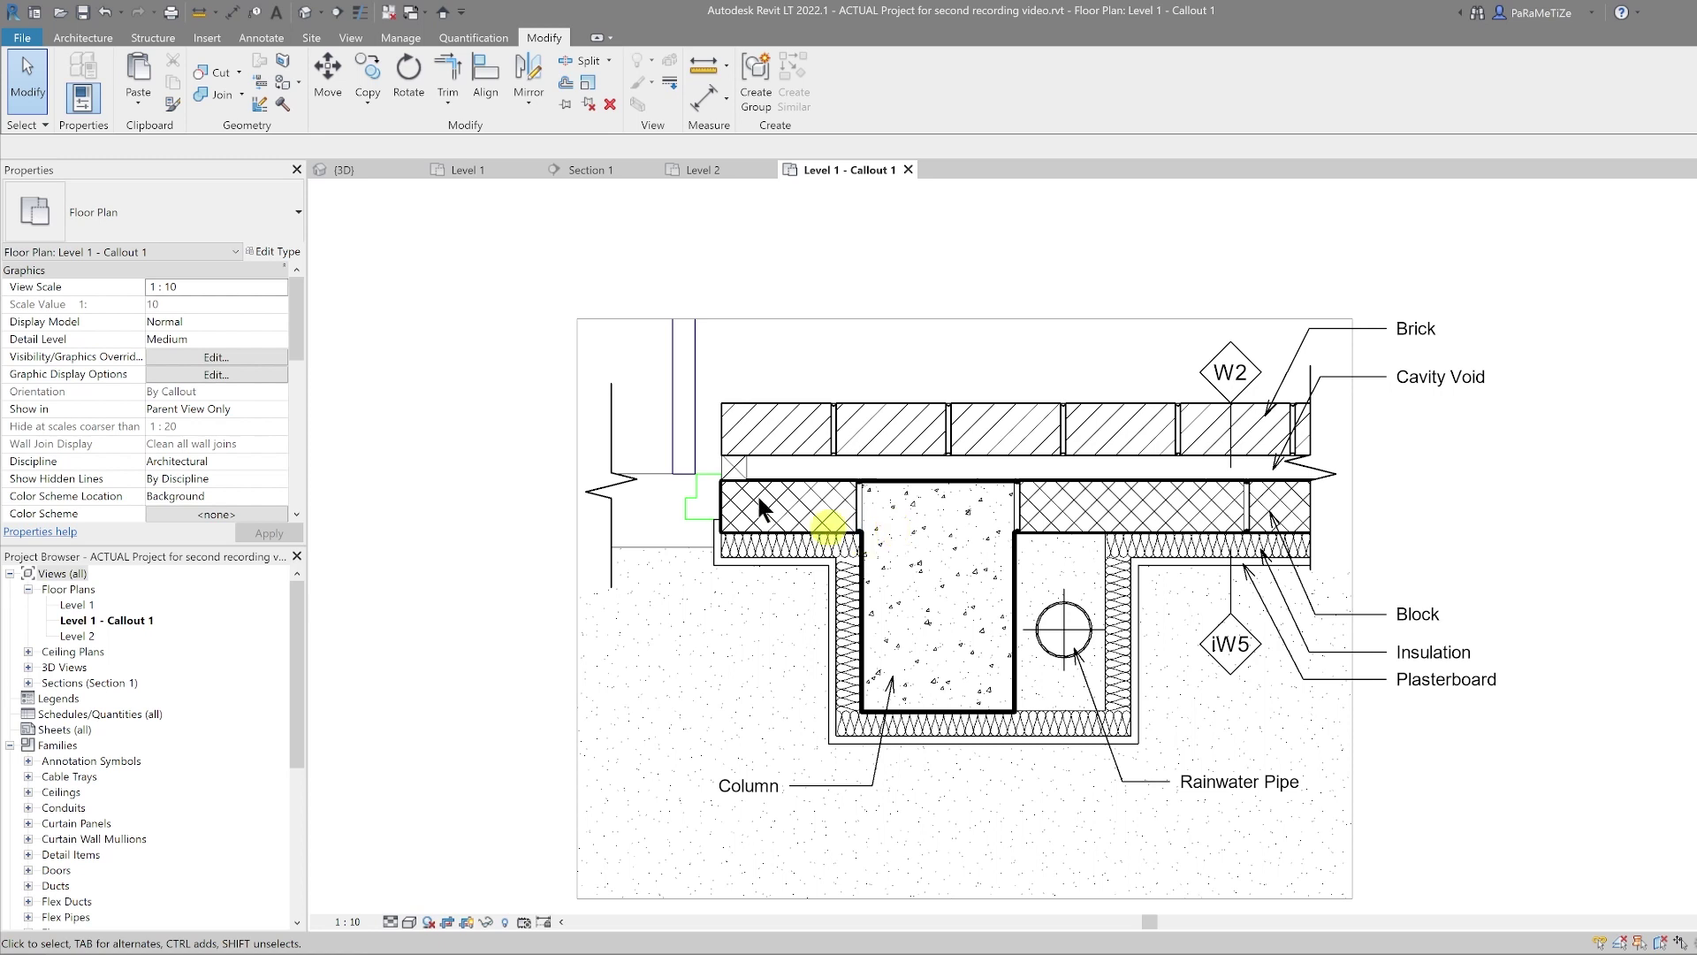
Outline the concrete column with a rectangle of detail lines in the Wide Lines style, snapped to its opposite corners
left_click(262, 35)
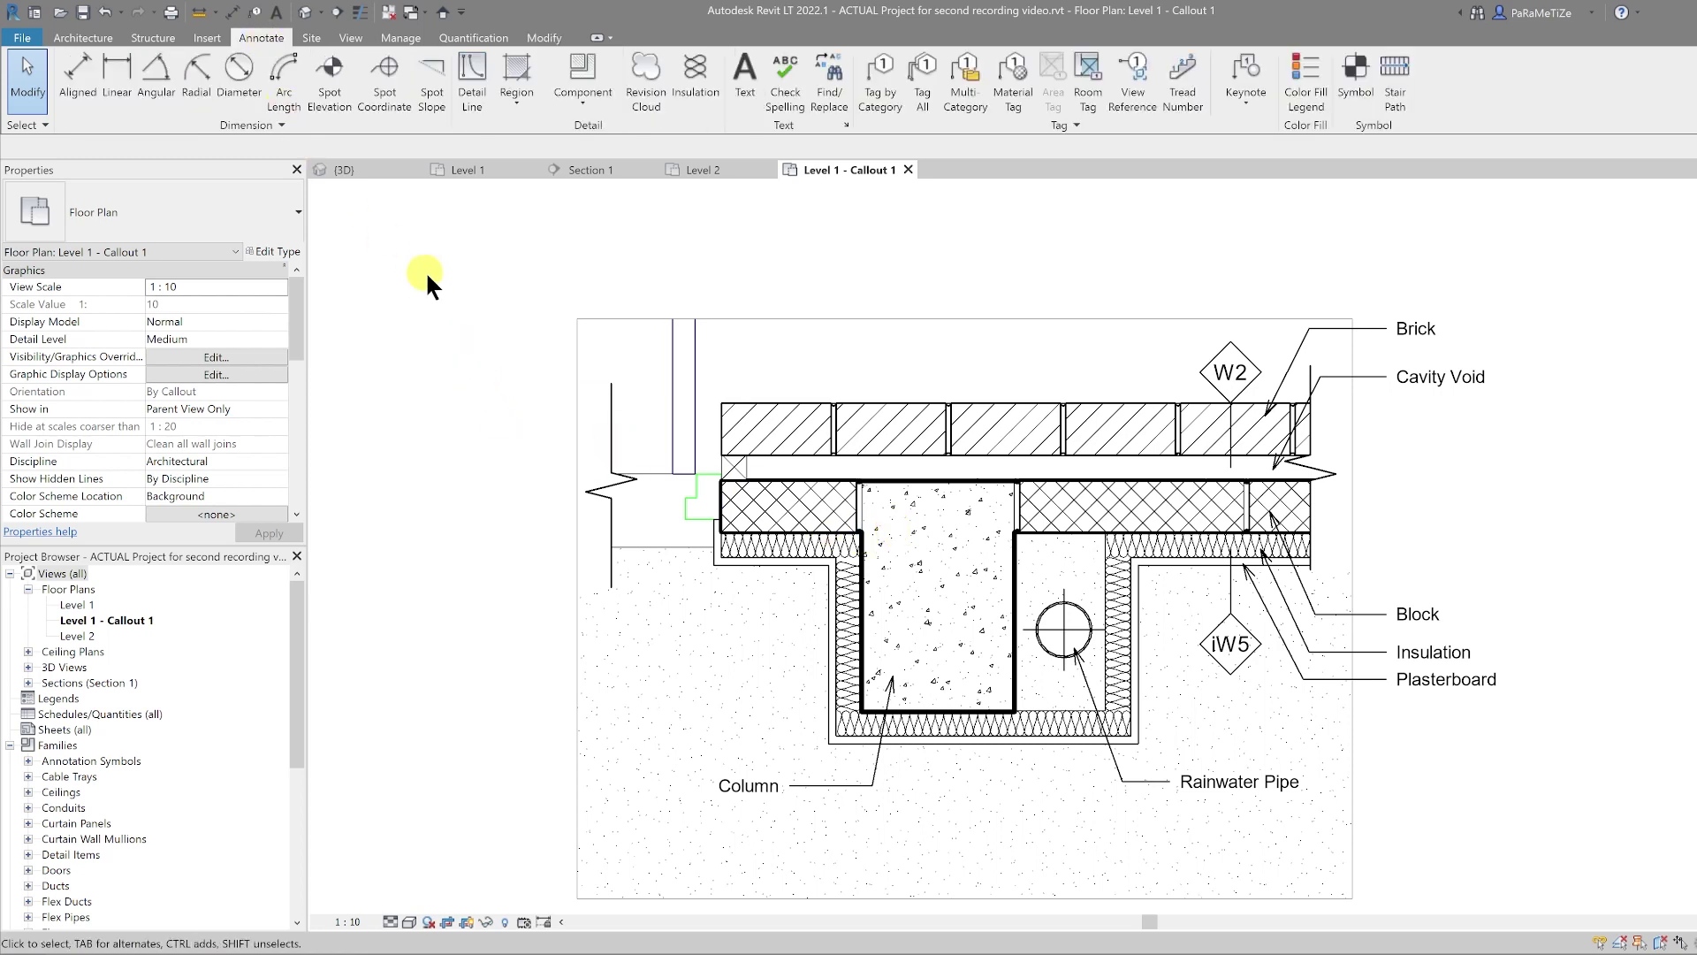
left_click(471, 84)
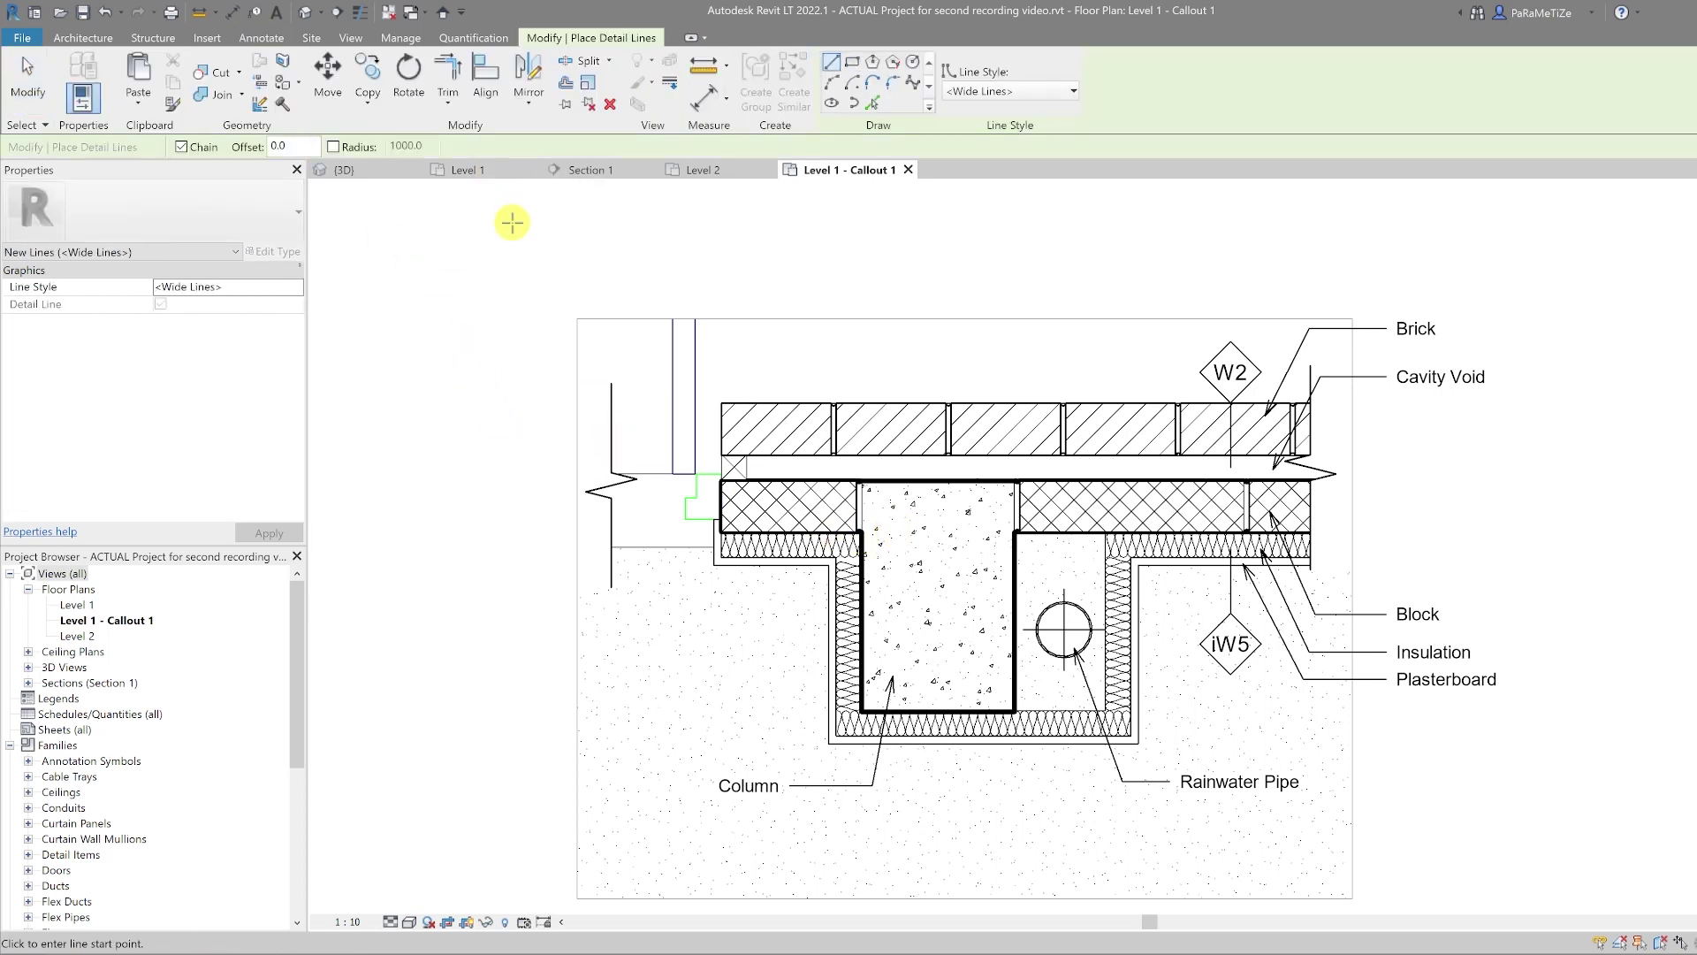
left_click(1003, 87)
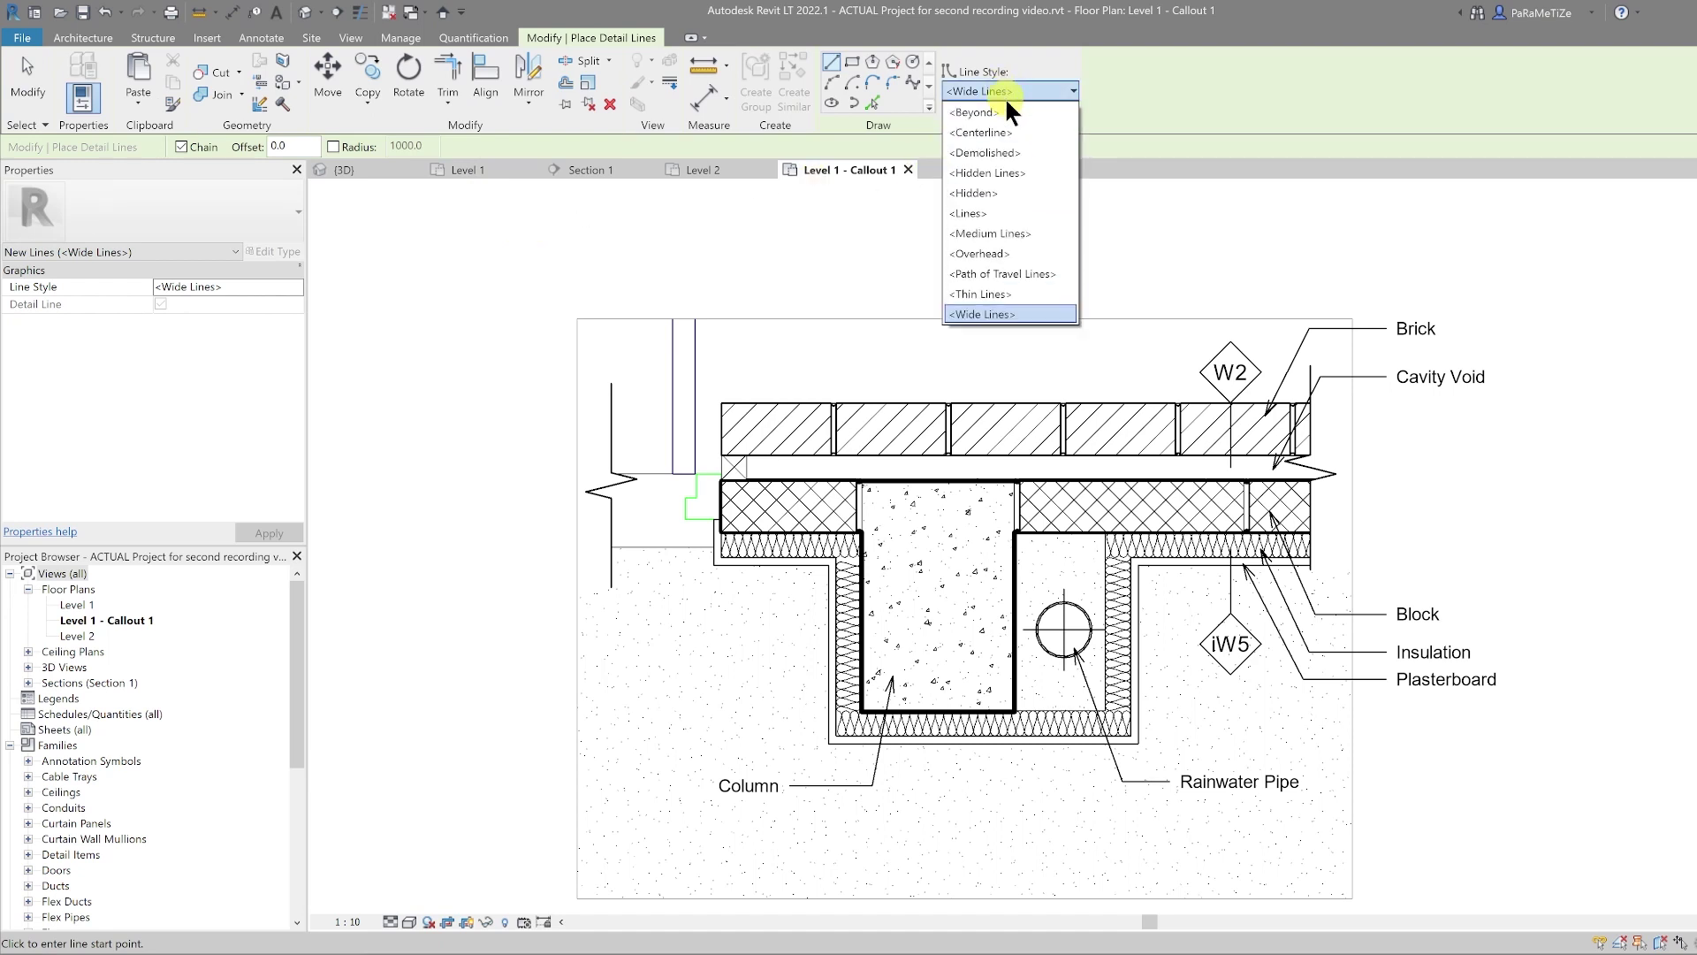
left_click(1012, 313)
left_click(853, 62)
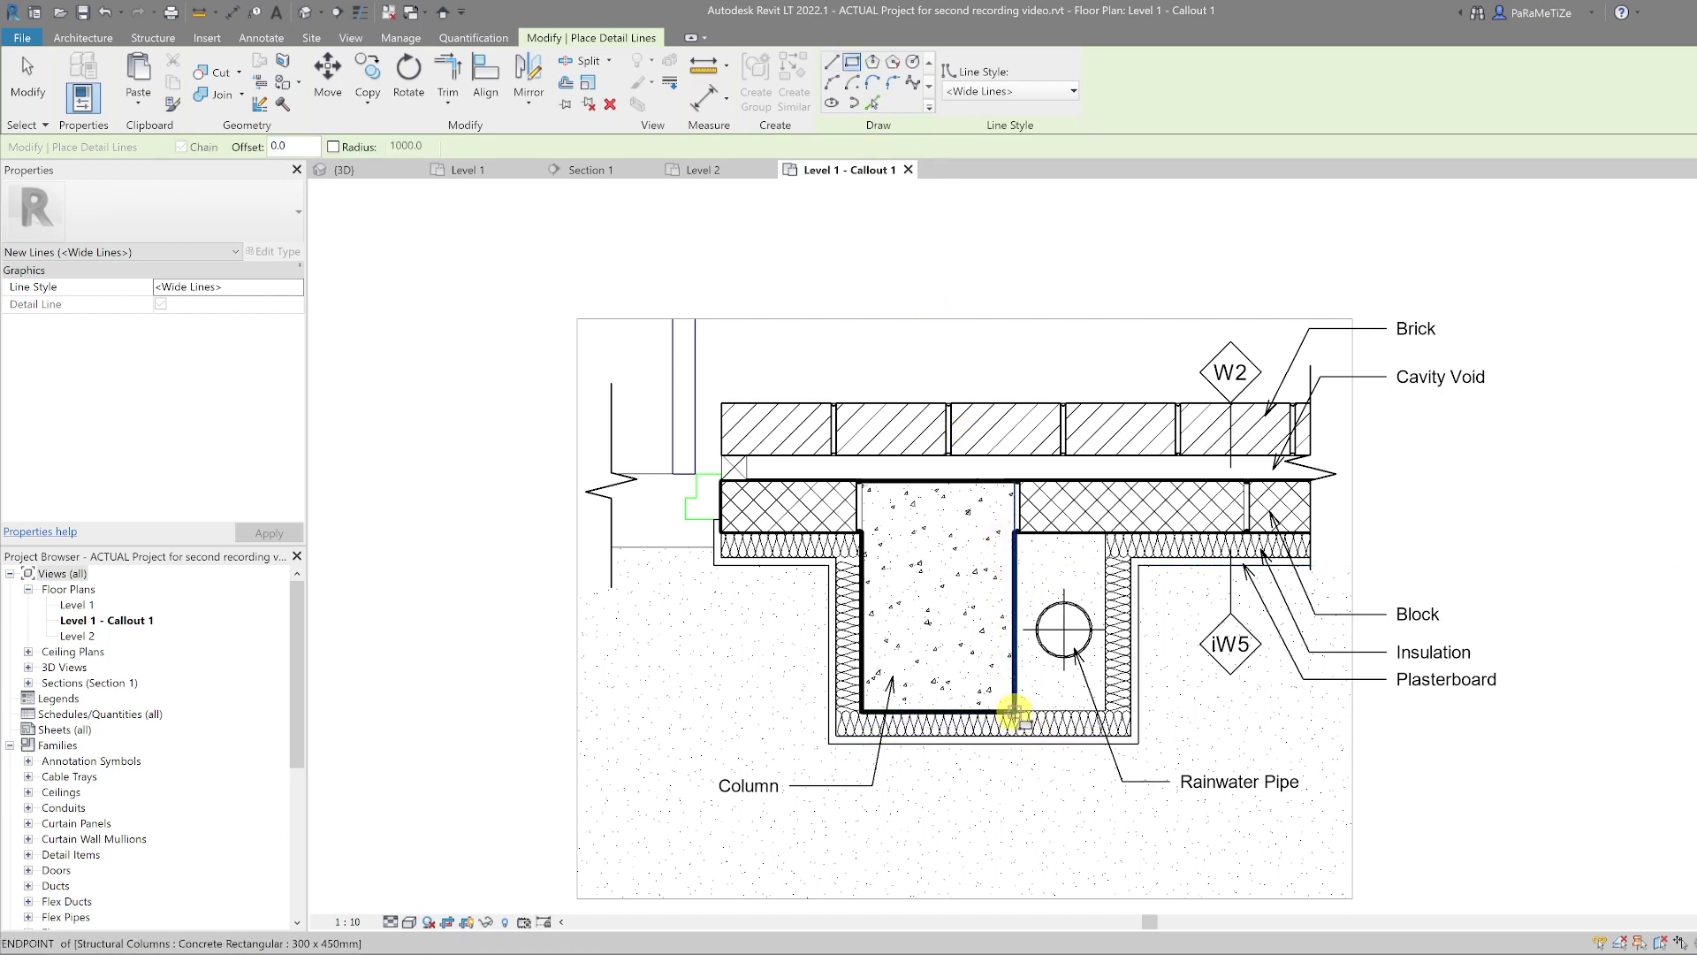
left_click(1016, 715)
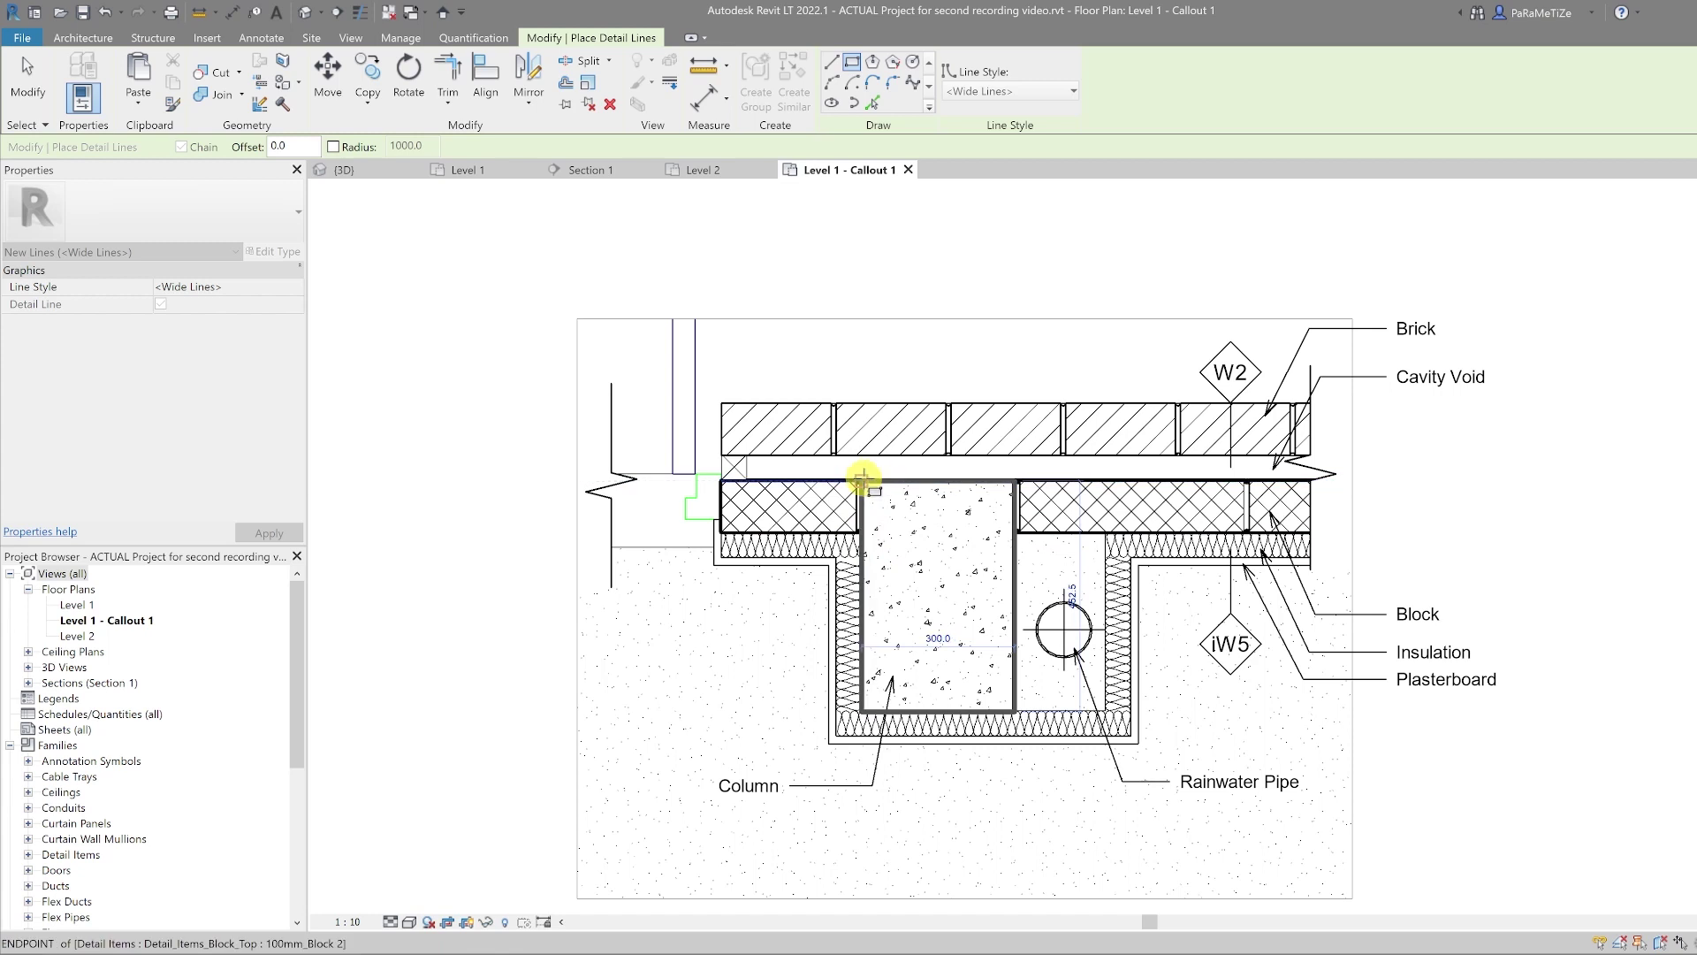
left_click(862, 479)
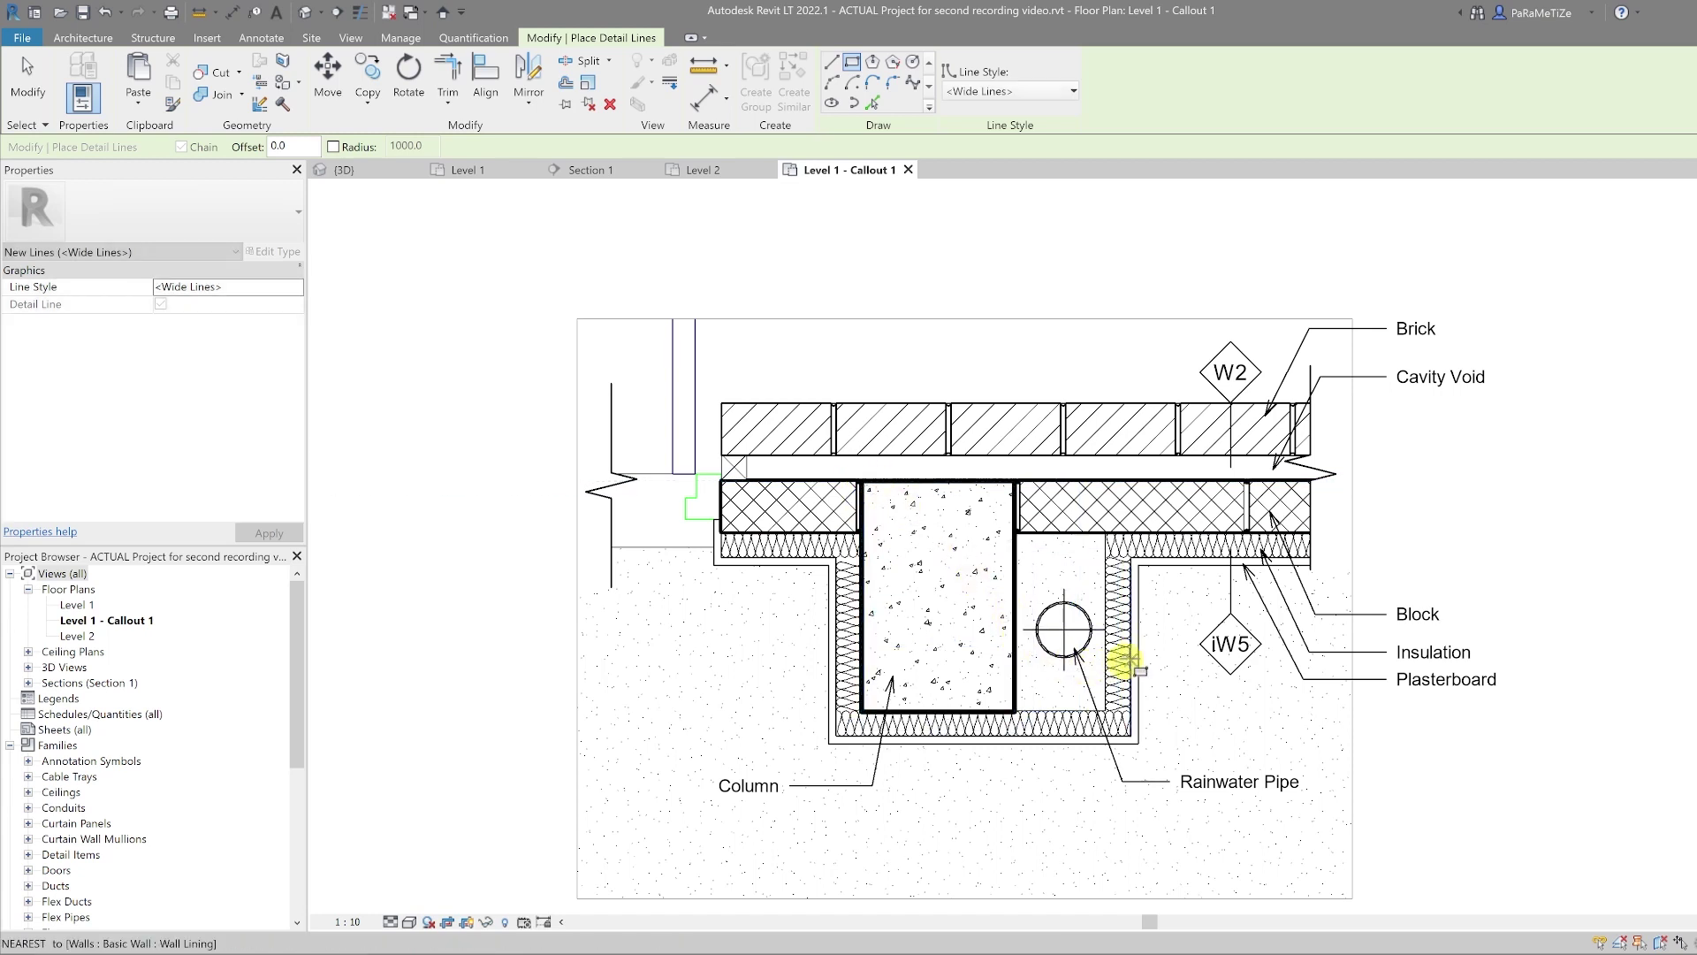
key("Escape")
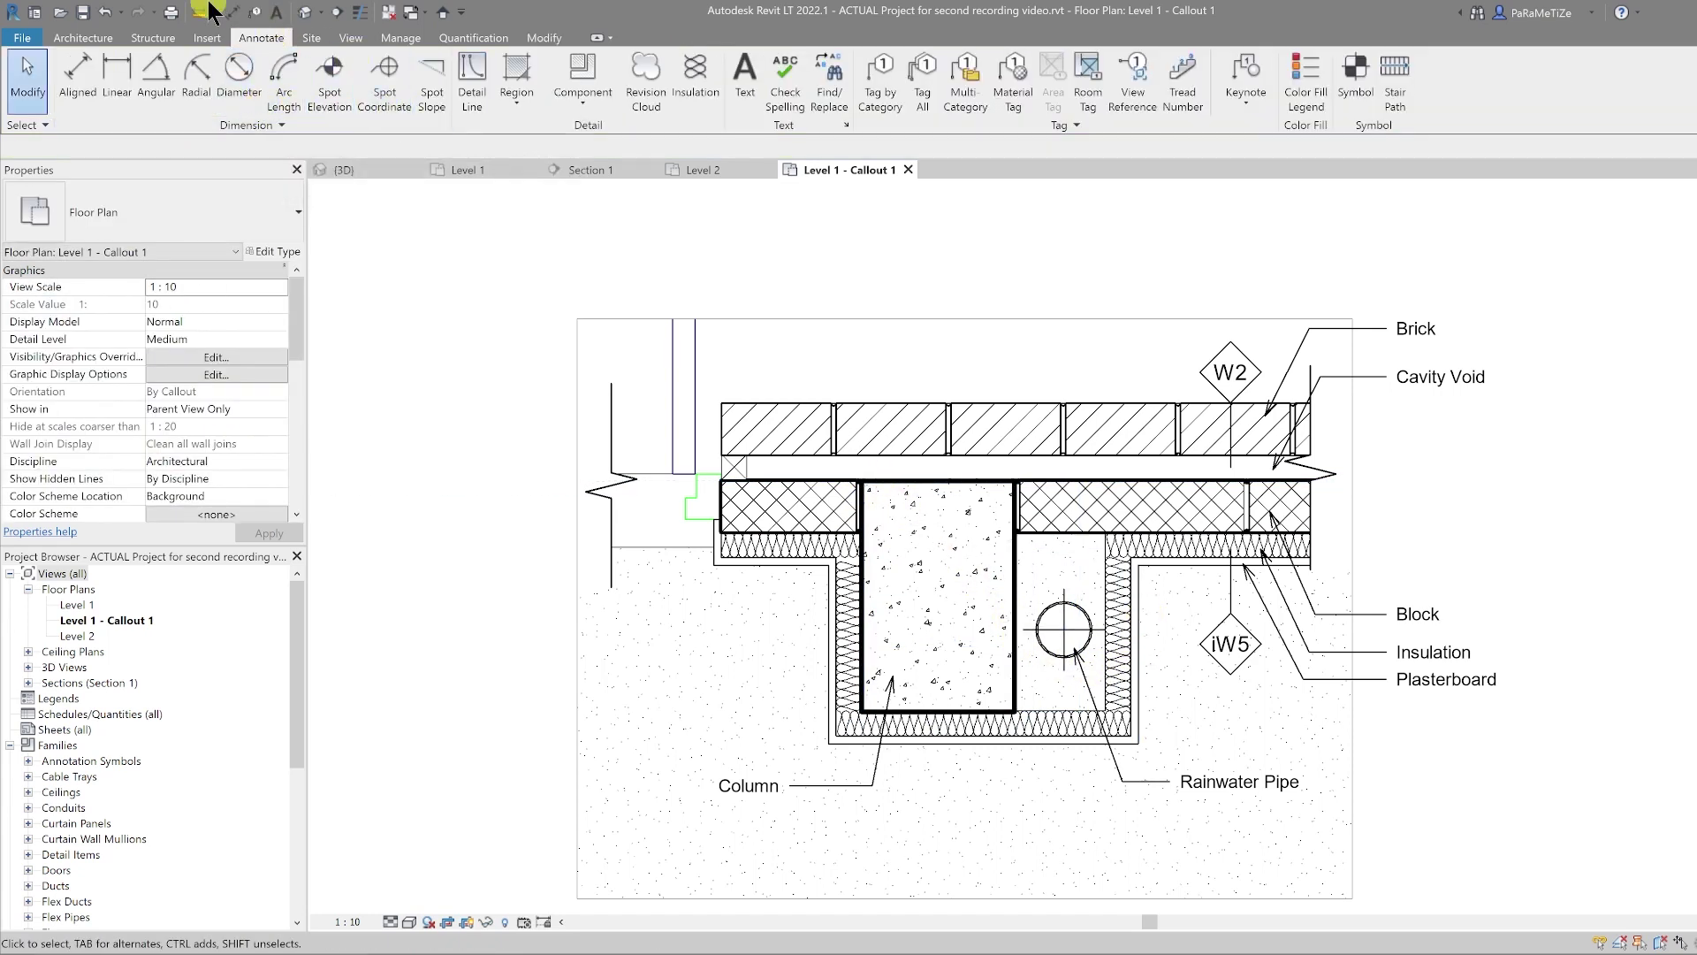
Place a horizontal aligned dimension string from the wall's end at the opening to both side faces of the column
left_click(232, 13)
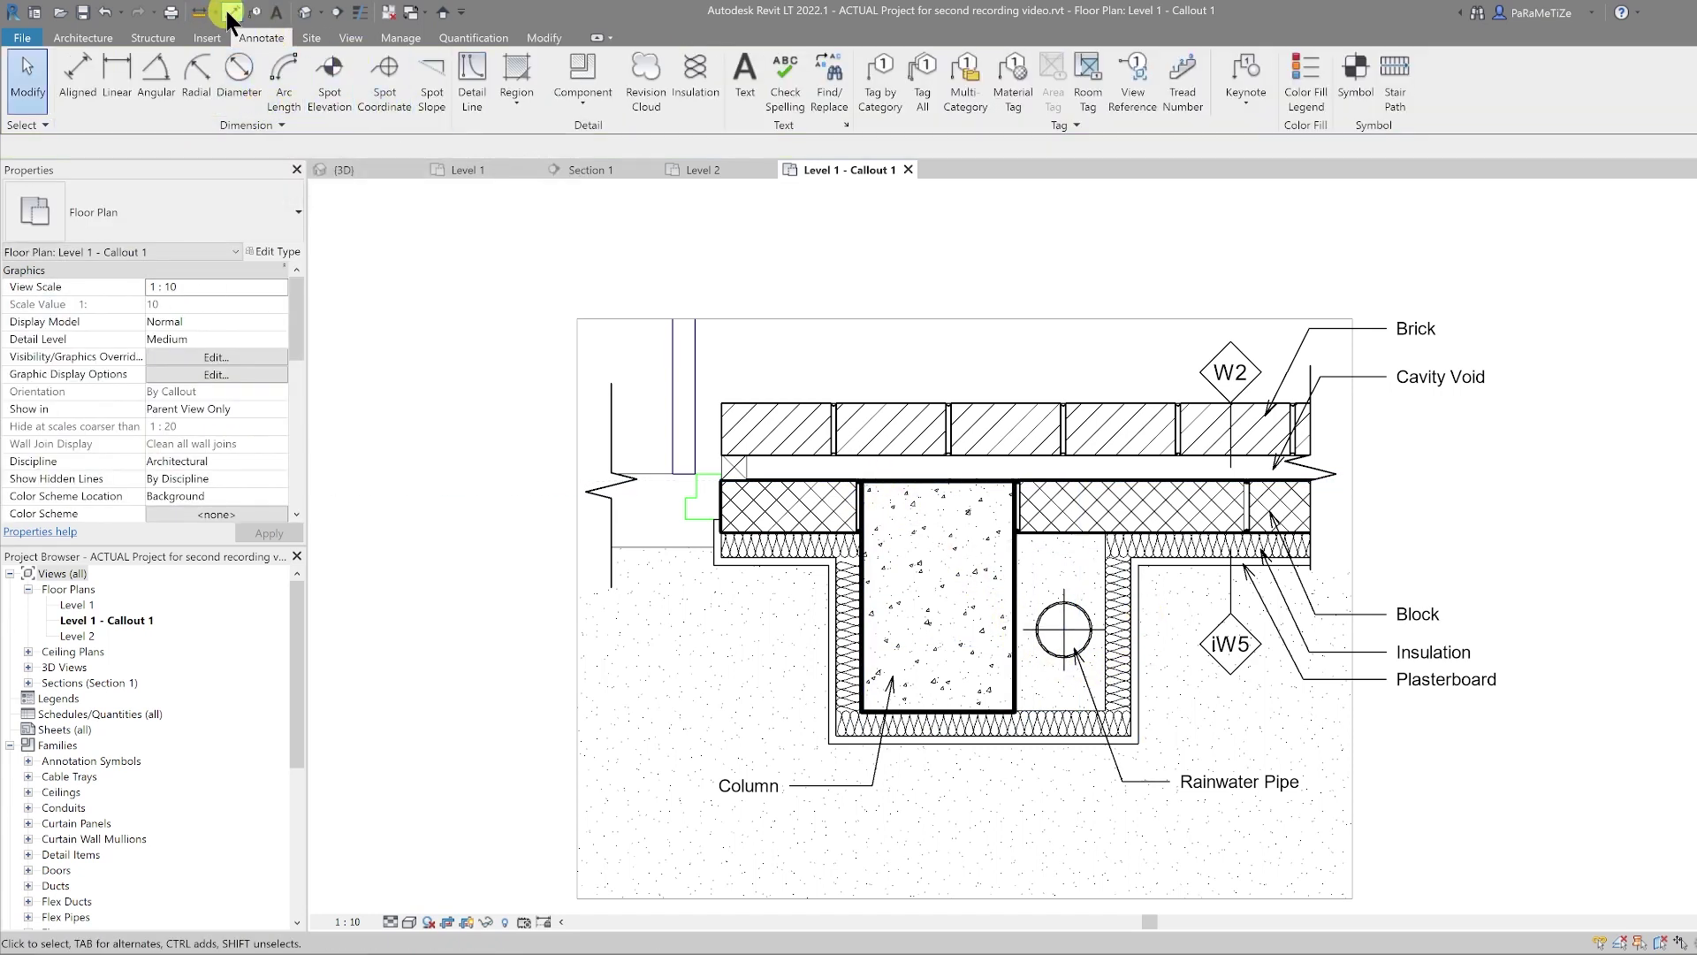
left_click(722, 557)
left_click(862, 643)
left_click(1015, 659)
left_click(932, 627)
Place a vertical aligned dimension string from the column's inner face through its cavity-side face to the brickwork's outer face
left_click(928, 712)
left_click(897, 481)
left_click(897, 404)
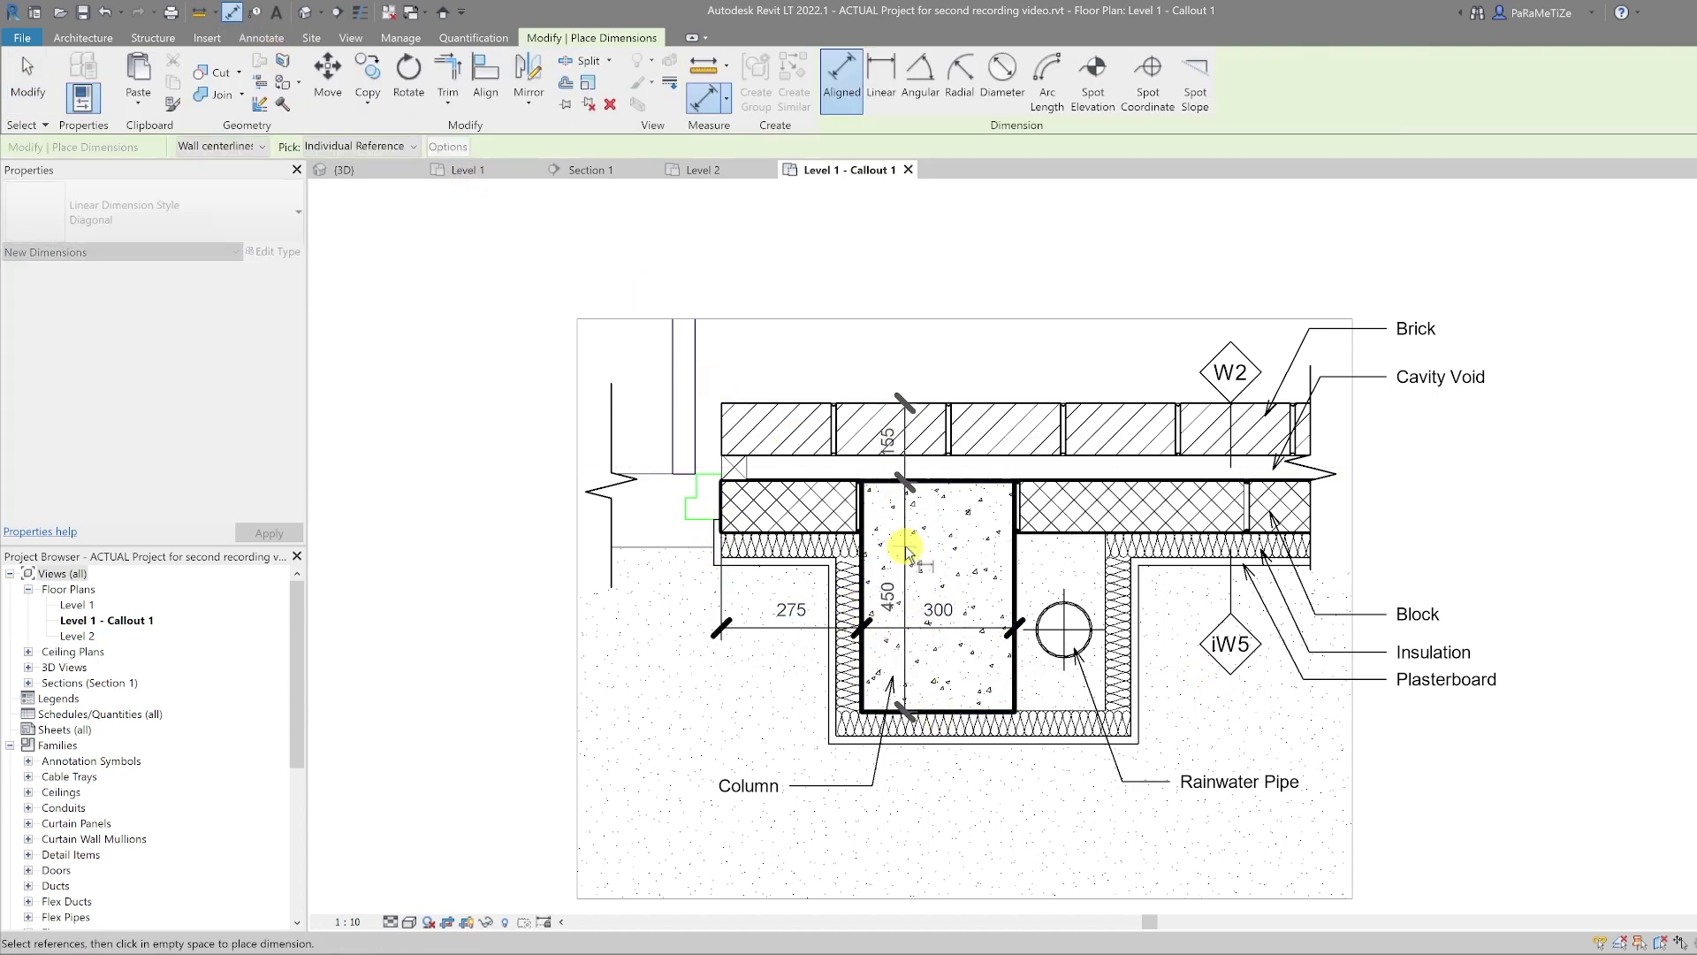
left_click(905, 549)
key("Escape")
Dimension the horizontal distance from the column's side face to the rainwater pipe's centreline, placing it above the pipe
left_click(78, 79)
left_click(1015, 594)
left_click(1065, 596)
left_click(1060, 566)
left_click(1036, 630)
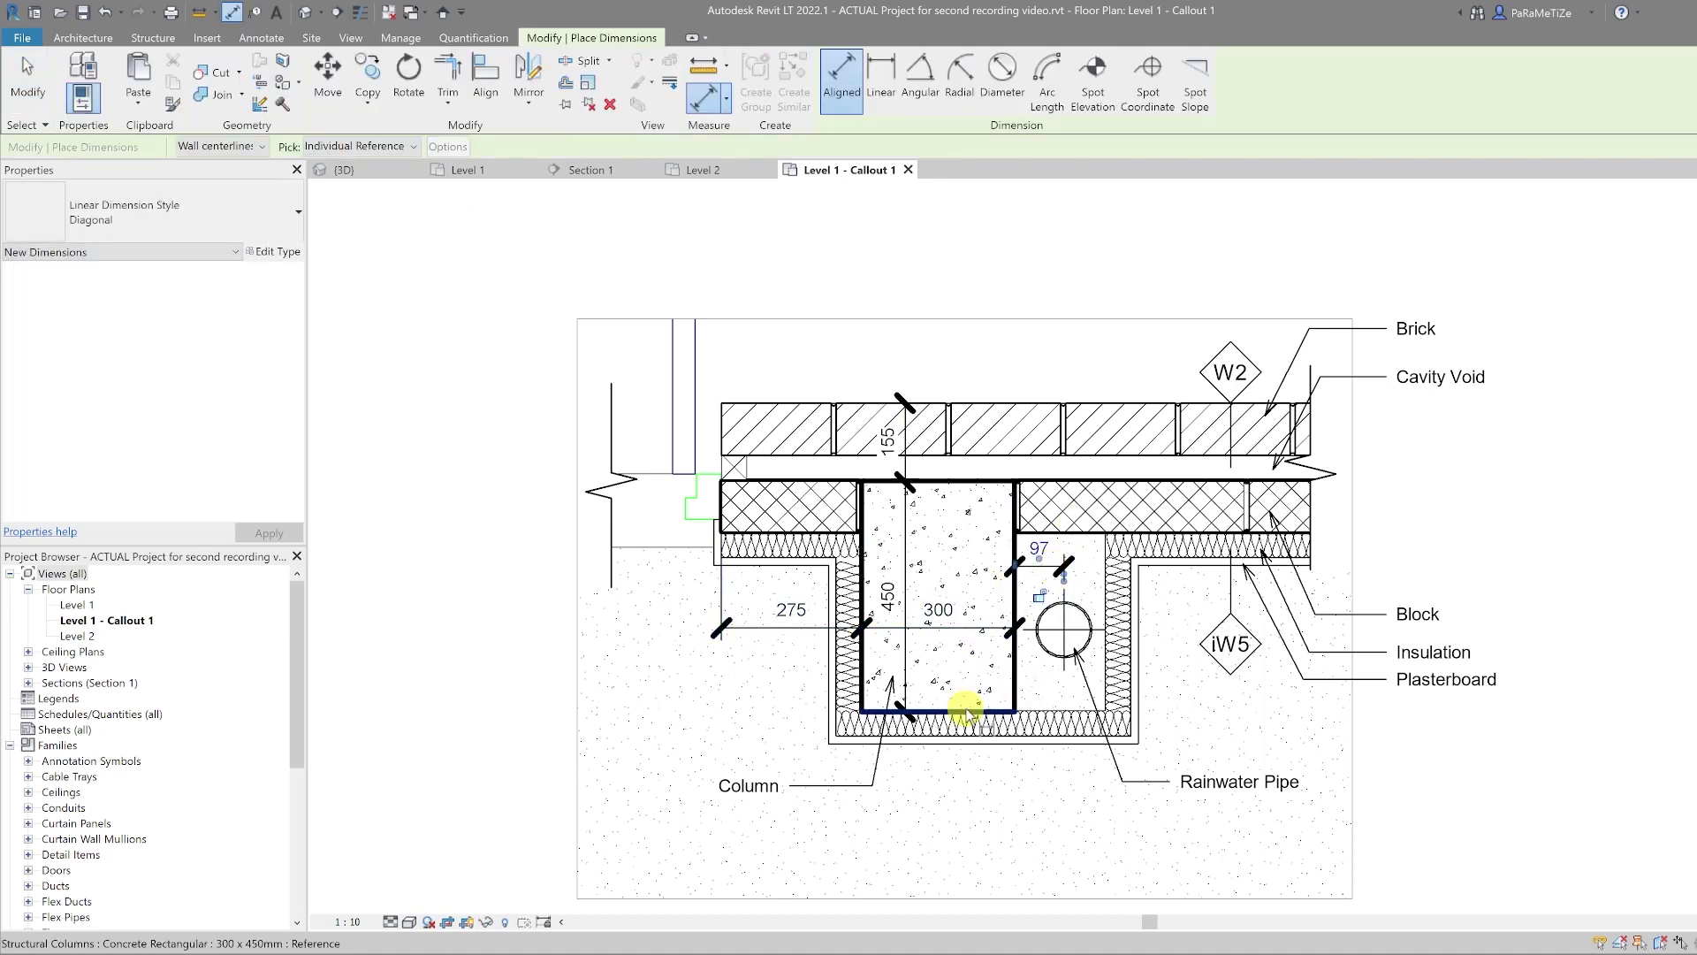
Dimension the rainwater pipe's centreline vertically from the column's lower face, and shift the column's horizontal dimension string slightly upward
left_click(966, 711)
left_click(994, 682)
key("Escape")
left_click(952, 627)
key("Escape")
Move the rainwater pipe with its centre lines so its horizontal distance from the column is 100 mm
left_click_drag(951, 627, 1107, 682)
left_click(198, 147)
left_click(1040, 554)
type("100")
key("Return")
key("Escape")
Move the rainwater pipe with its centre lines so its vertical distance from the column's lower face is 150 mm
left_click_drag(1025, 579, 1109, 691)
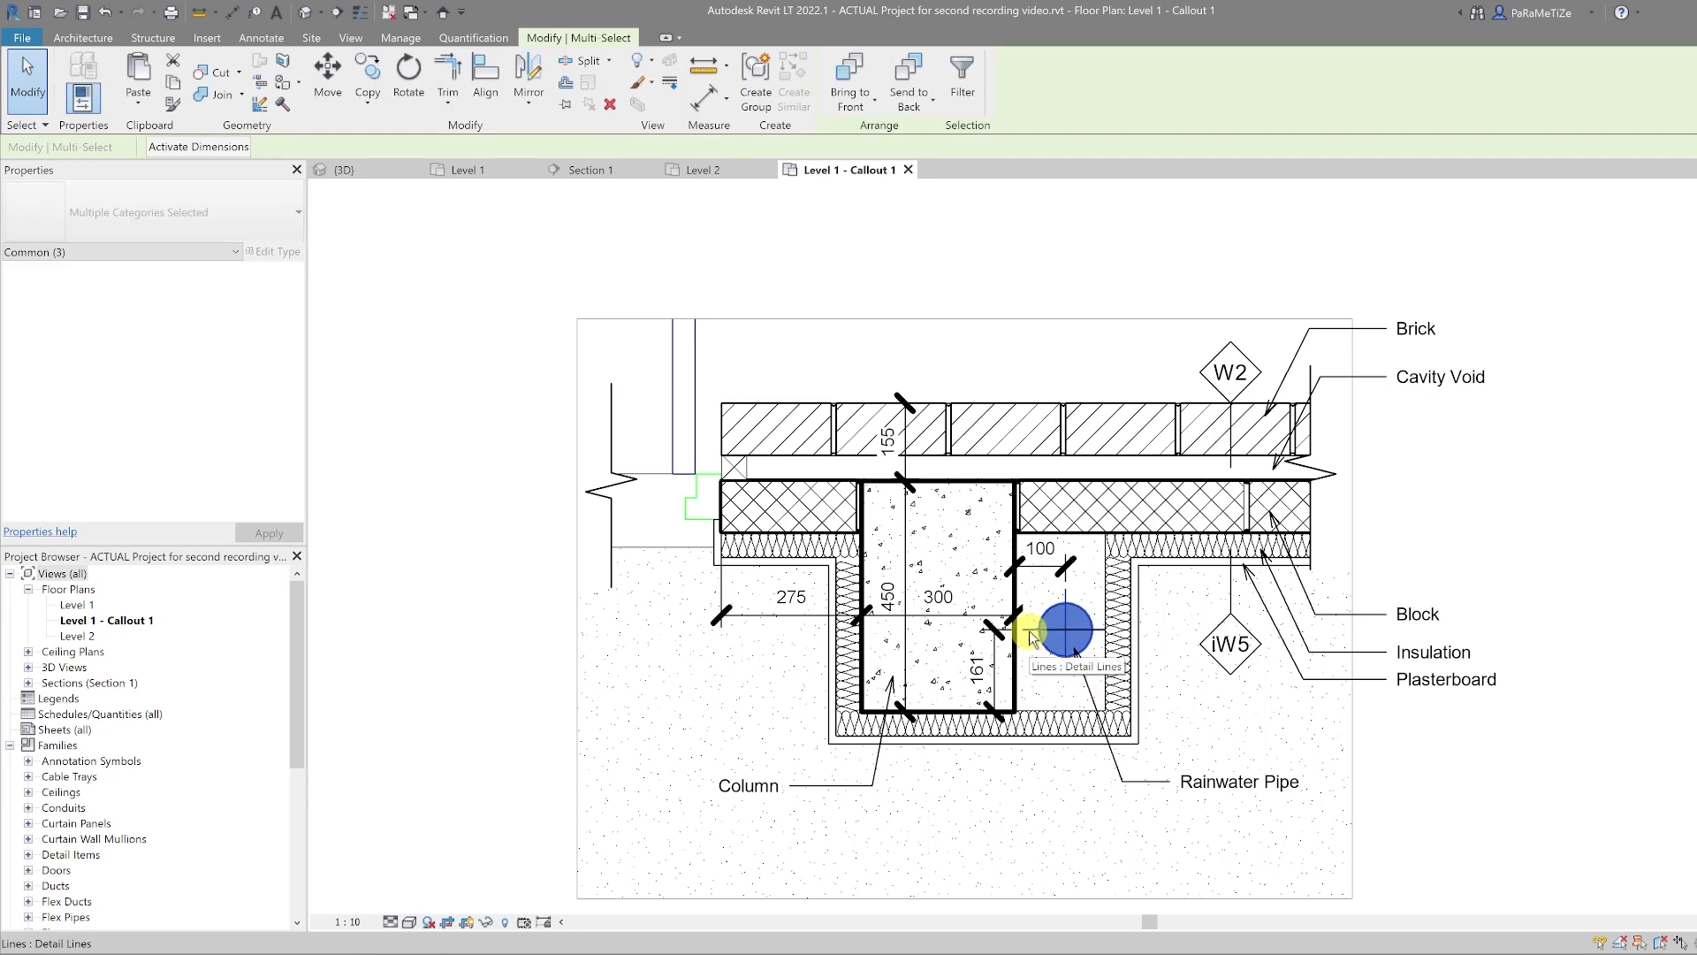
left_click(198, 146)
left_click(982, 670)
type("150")
key("Return")
key("Escape")
middle_click_drag(514, 704, 647, 660)
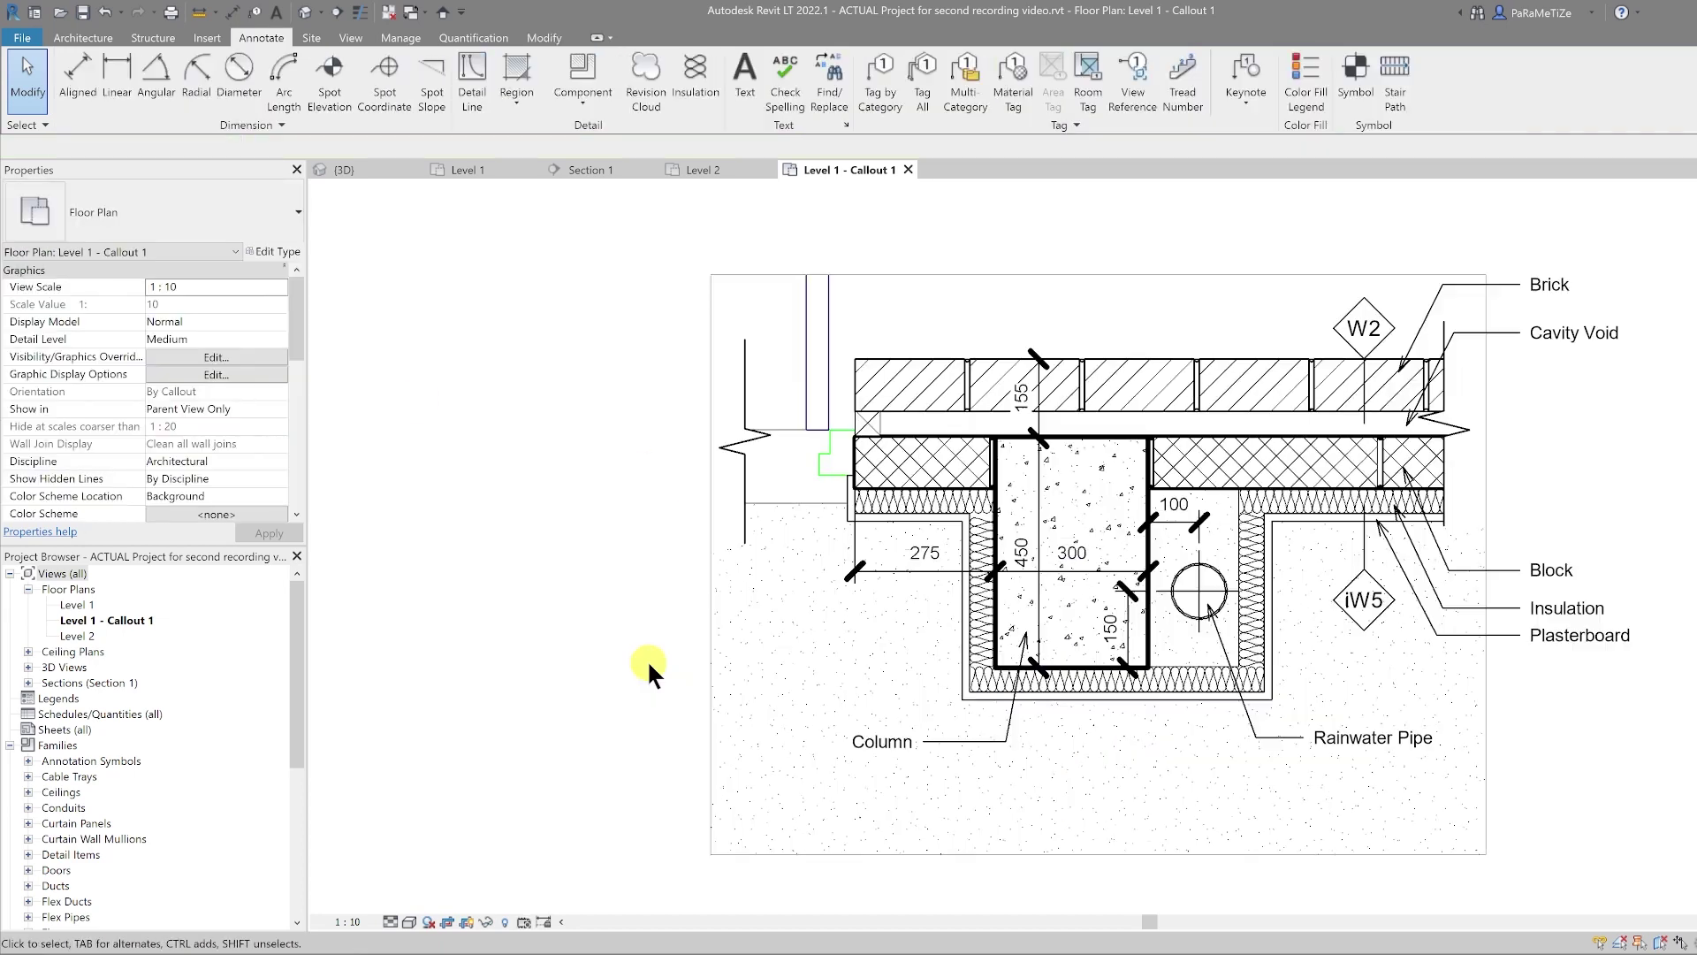
middle_click_drag(908, 617, 758, 607)
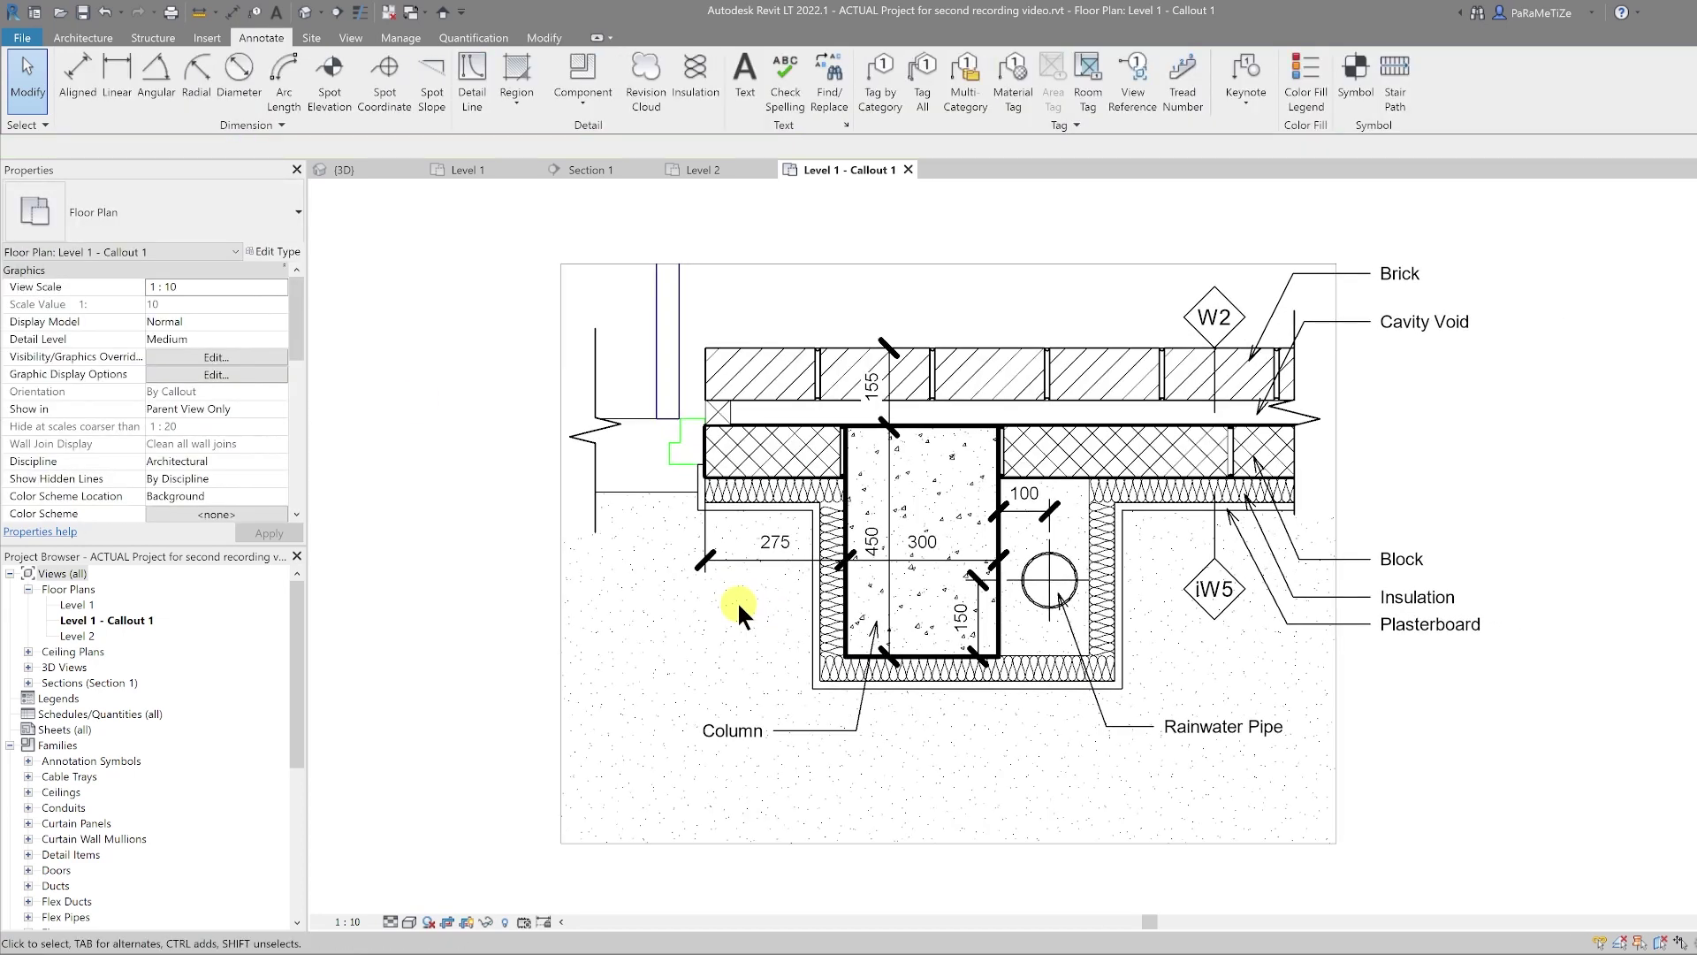